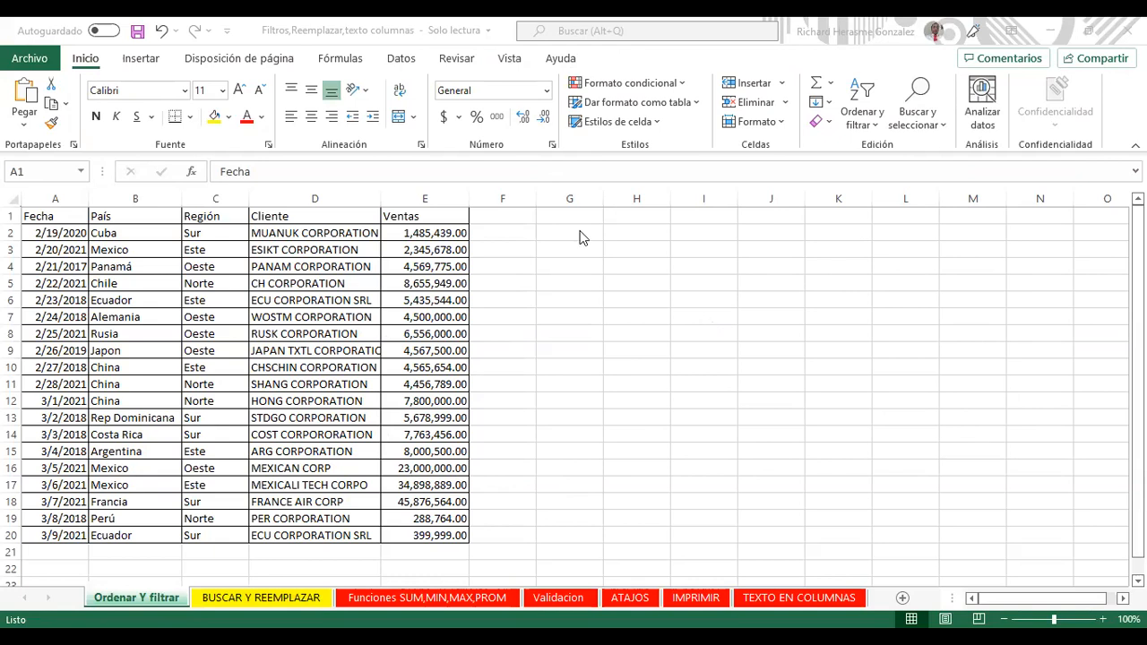
# Step: Look at the BUSCAR Y REEMPLAZAR sheet, then return to the Ordenar Y filtrar sheet
pyautogui.click(637, 216)
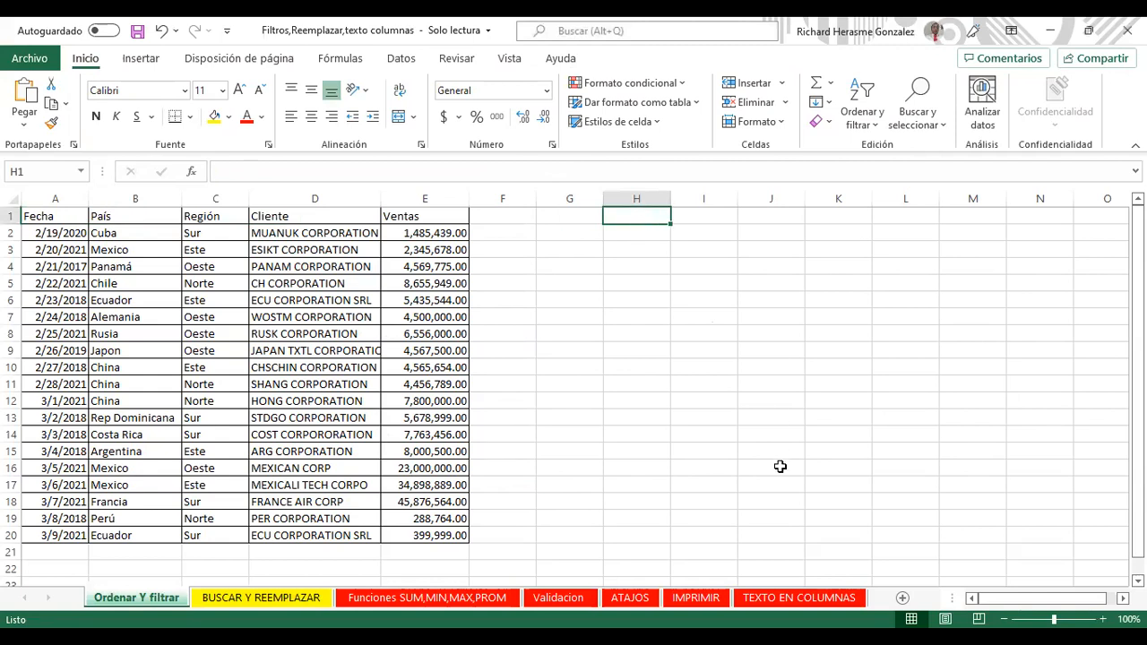
pyautogui.click(484, 598)
pyautogui.click(318, 598)
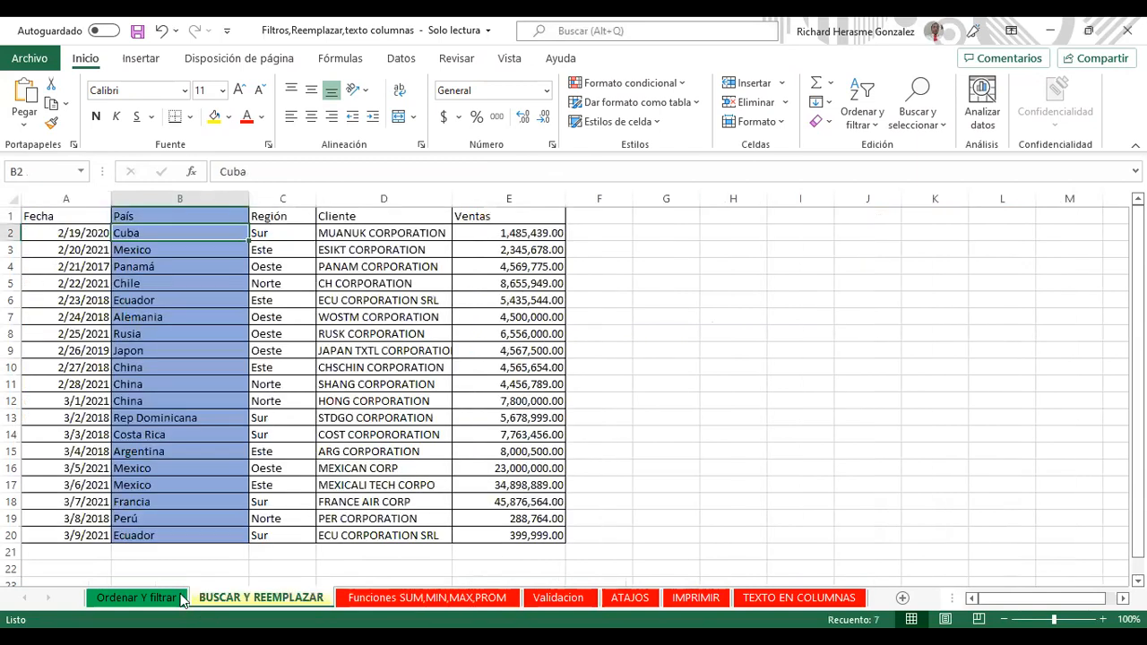
pyautogui.click(144, 598)
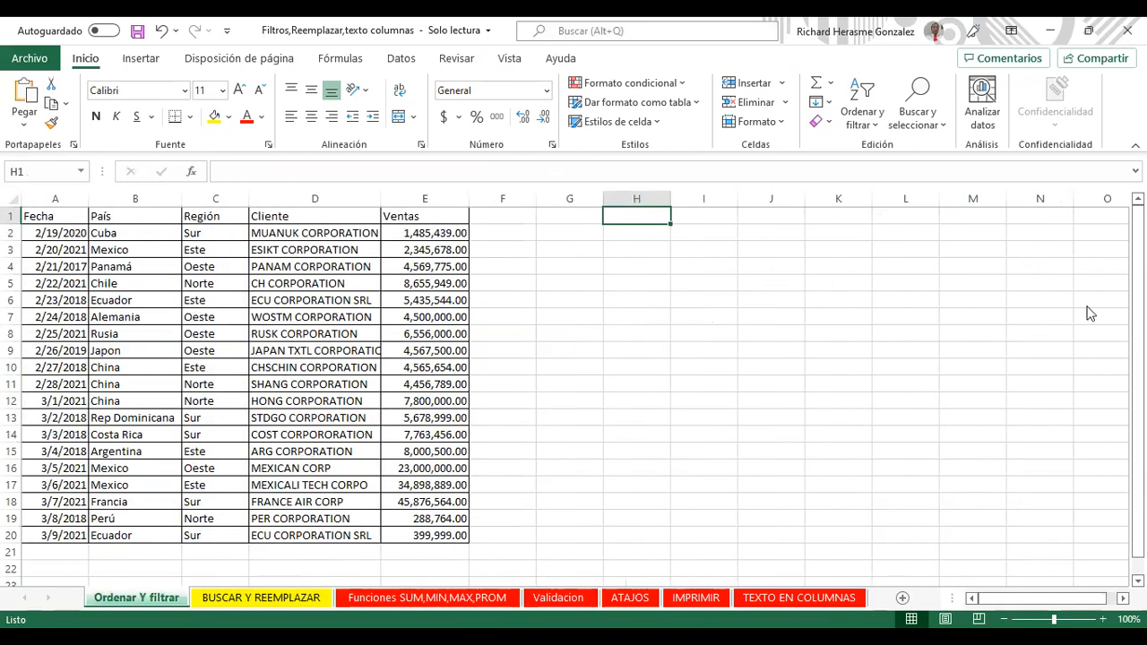
pyautogui.hotkey('alt', 'Tab')
# Step: Select cell D3 in the Cliente column of the sales table
pyautogui.click(175, 269)
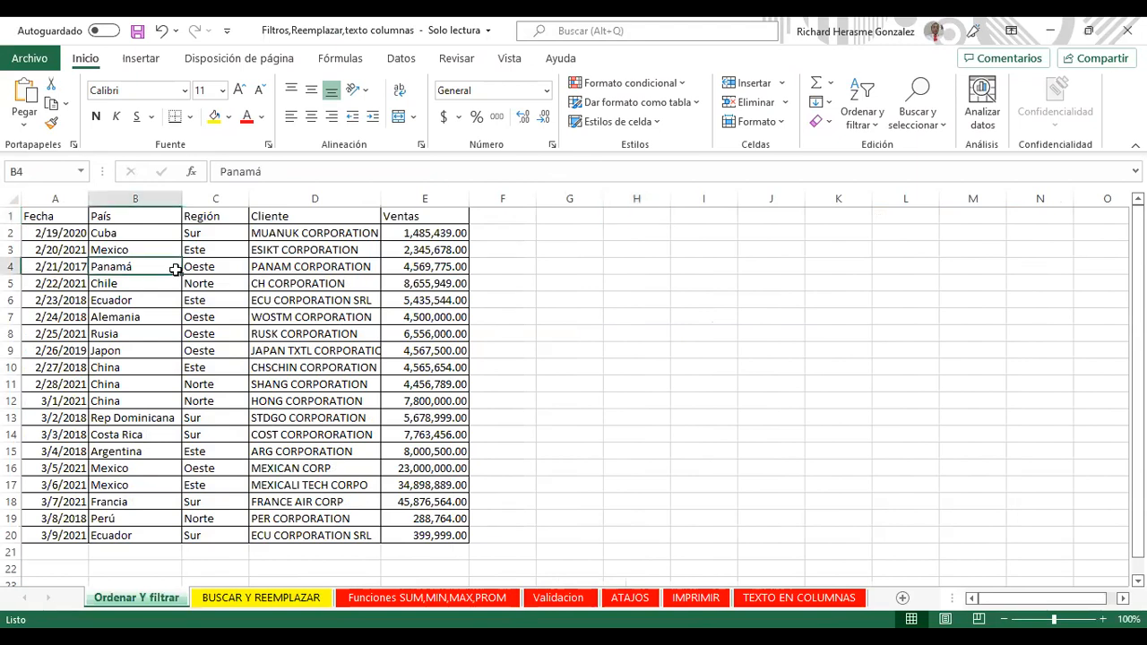
pyautogui.press('Right')
pyautogui.press('Right')
pyautogui.press('Up')
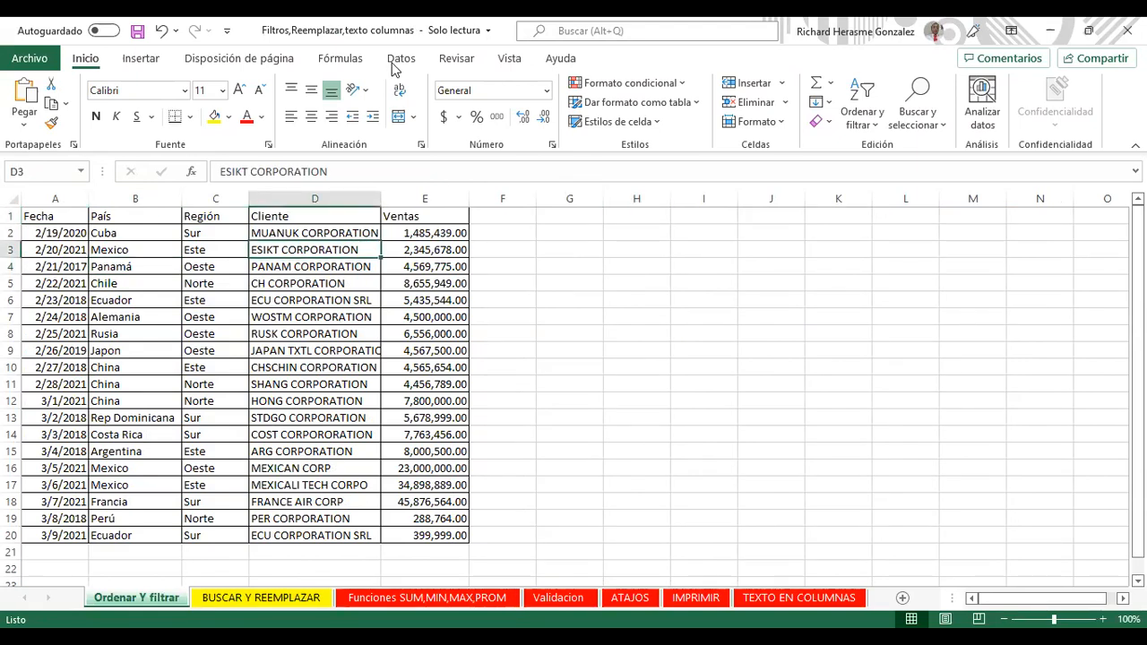
pyautogui.scroll(-4, 571, 102)
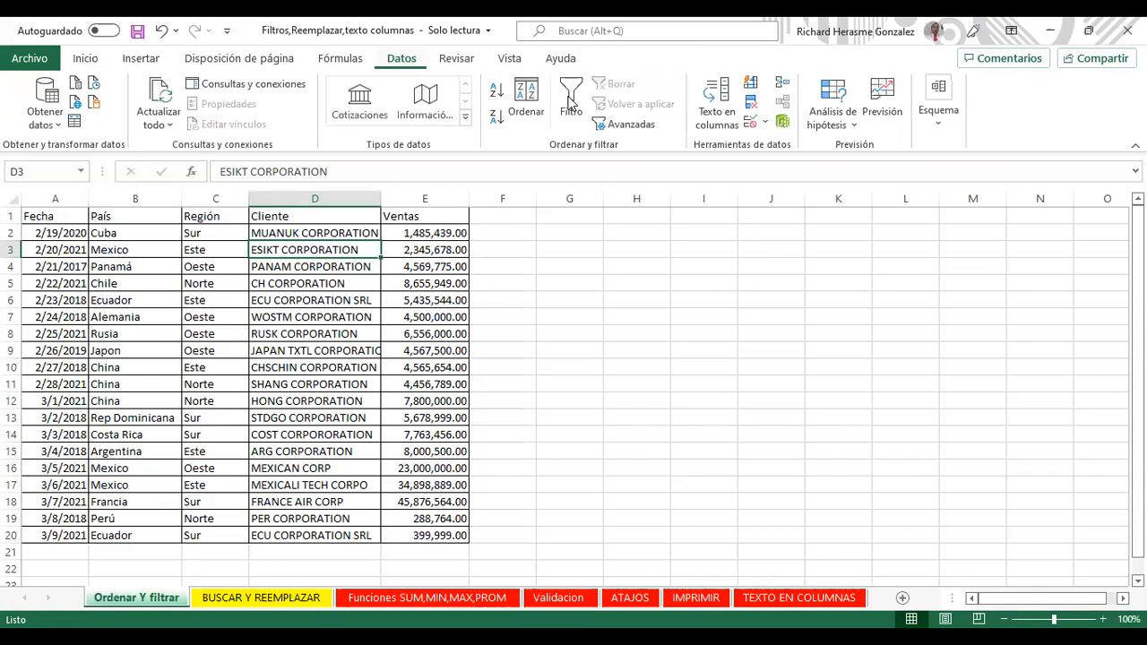
# Step: Turn on AutoFilter dropdowns for headers A1:E1, briefly opening and closing the sort dialog
pyautogui.click(571, 102)
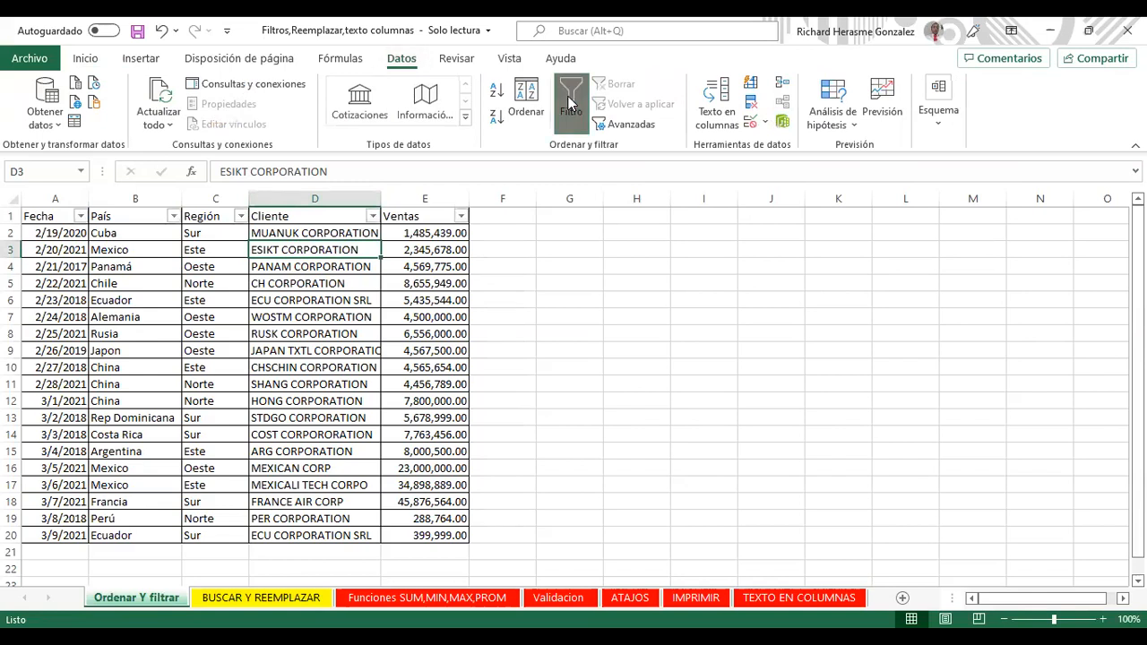
pyautogui.click(581, 98)
pyautogui.click(580, 98)
pyautogui.click(581, 98)
pyautogui.click(580, 99)
pyautogui.click(581, 98)
pyautogui.click(581, 99)
pyautogui.click(527, 103)
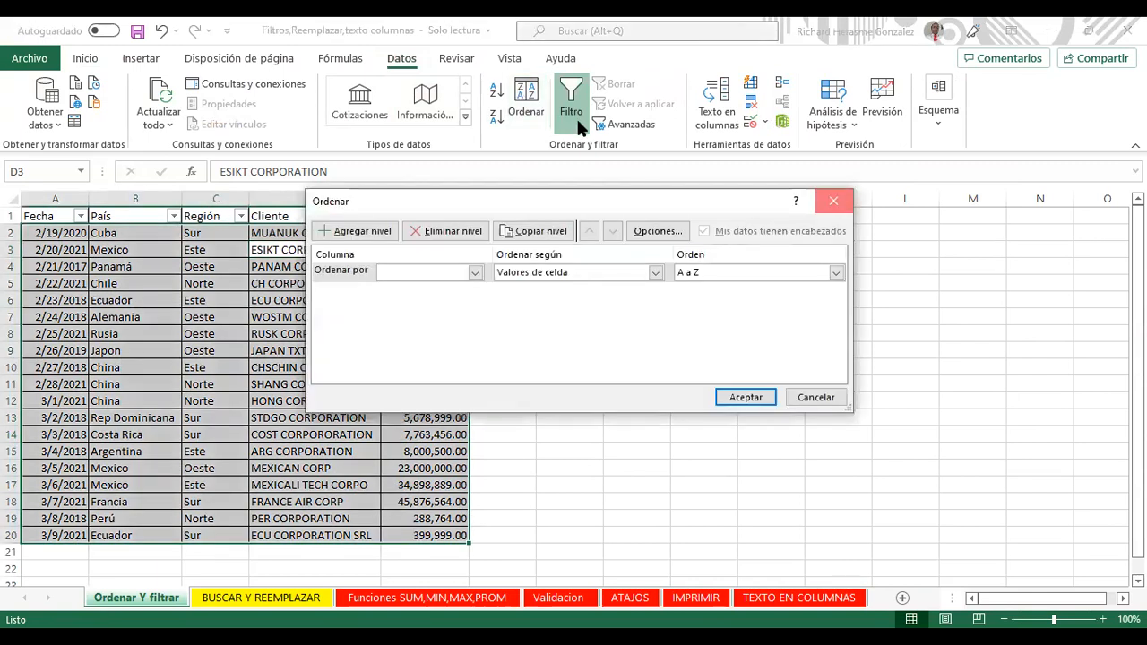
pyautogui.press('Escape')
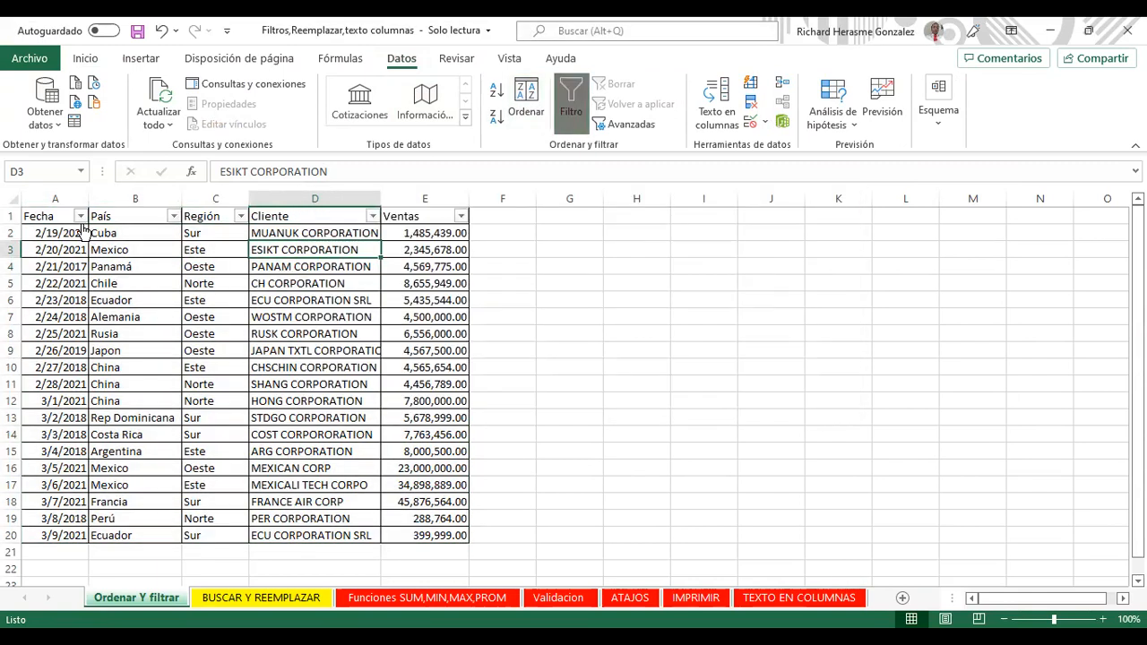
# Step: Sort Fecha oldest-first, then newest-first, so rows run from 3/9/2021 to 2/21/2017
pyautogui.click(80, 216)
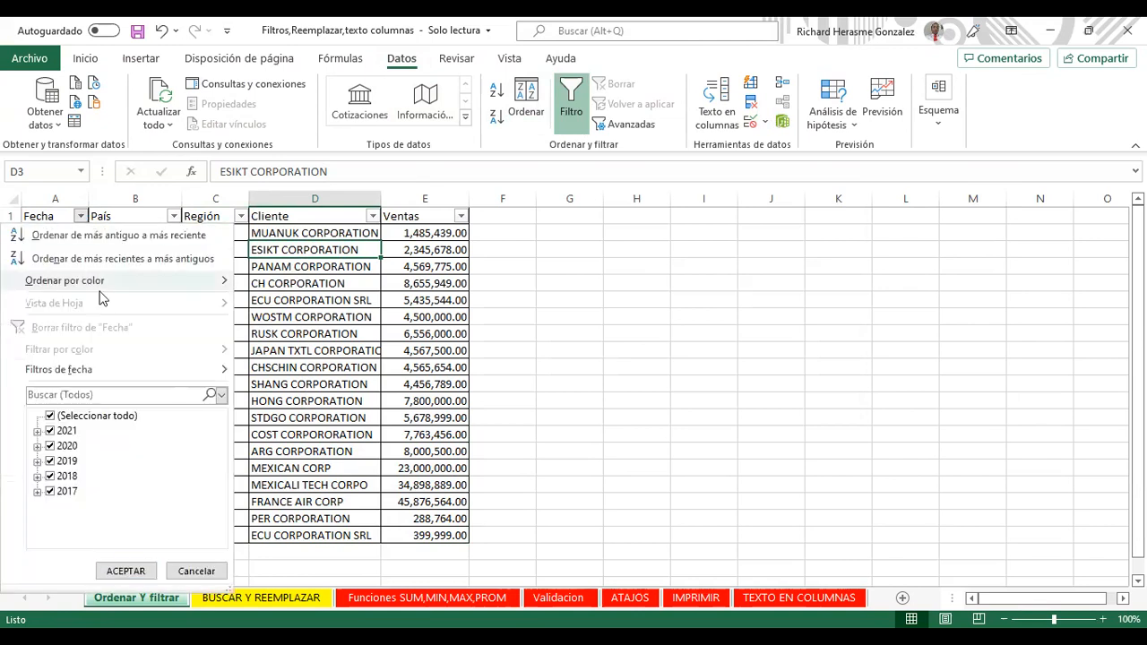
pyautogui.moveTo(141, 278)
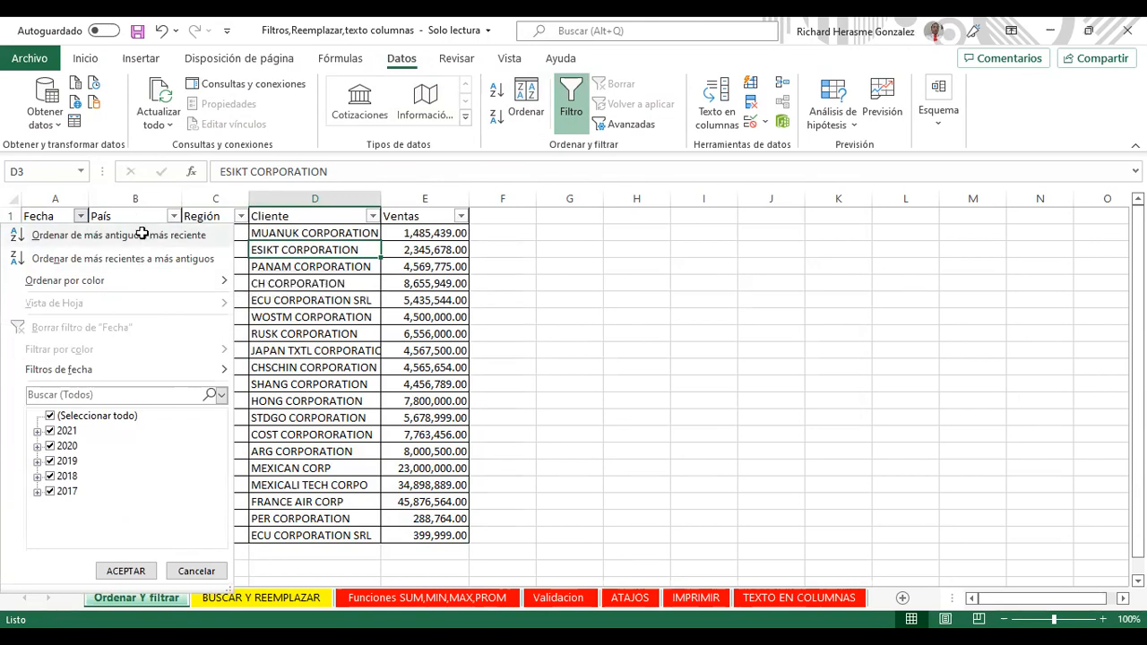
pyautogui.click(72, 234)
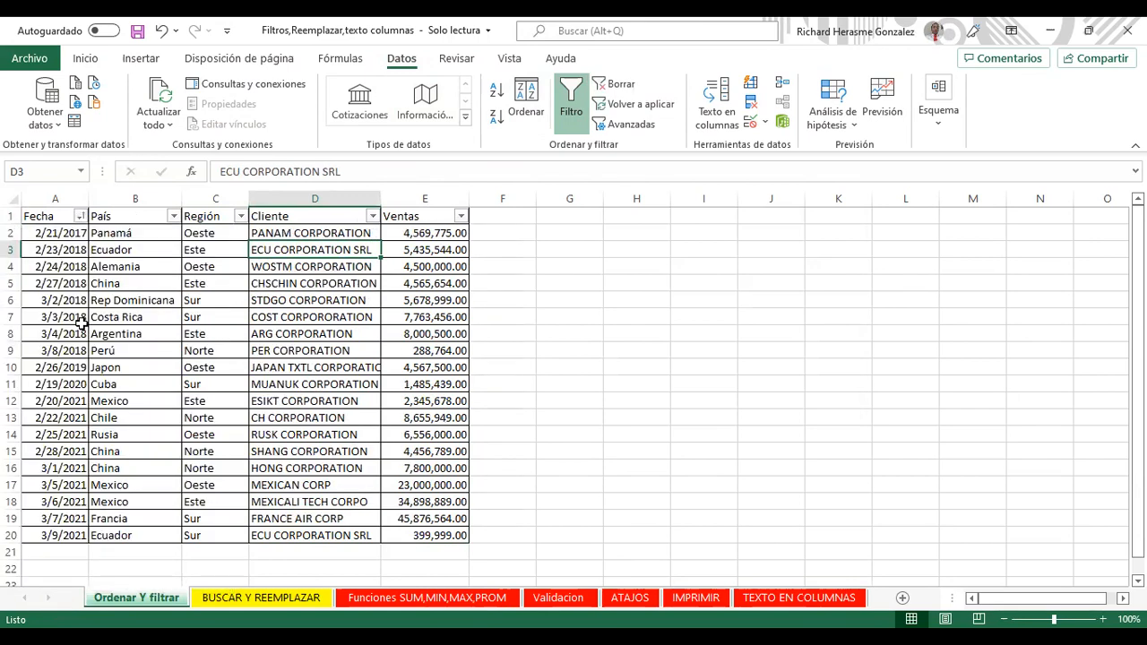
pyautogui.click(81, 218)
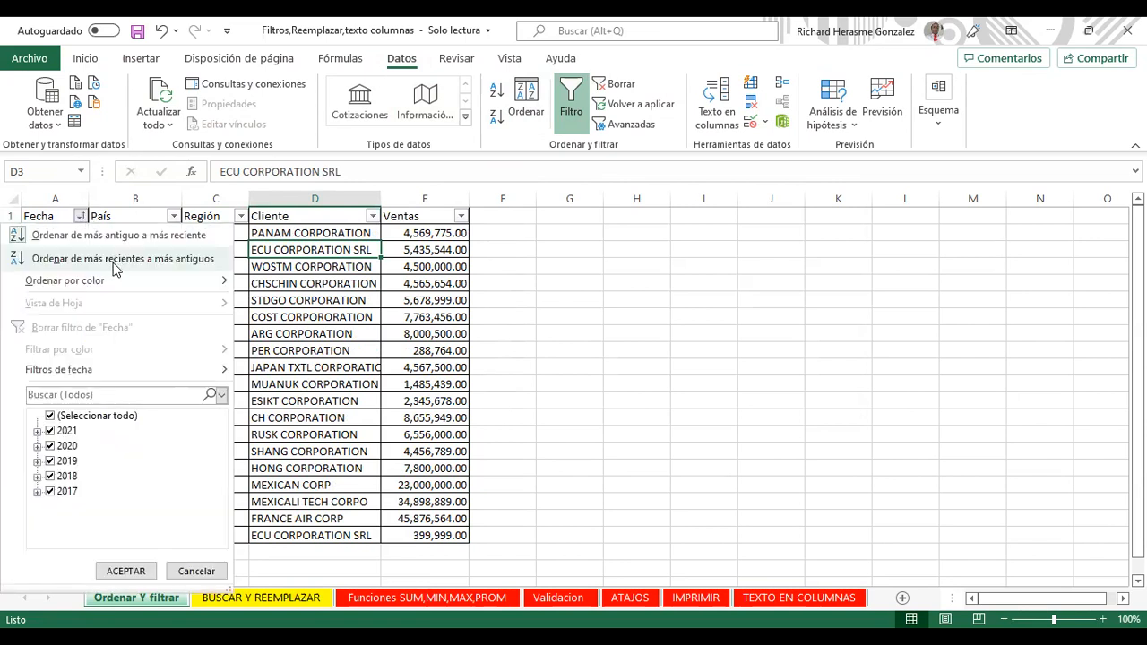
pyautogui.click(115, 260)
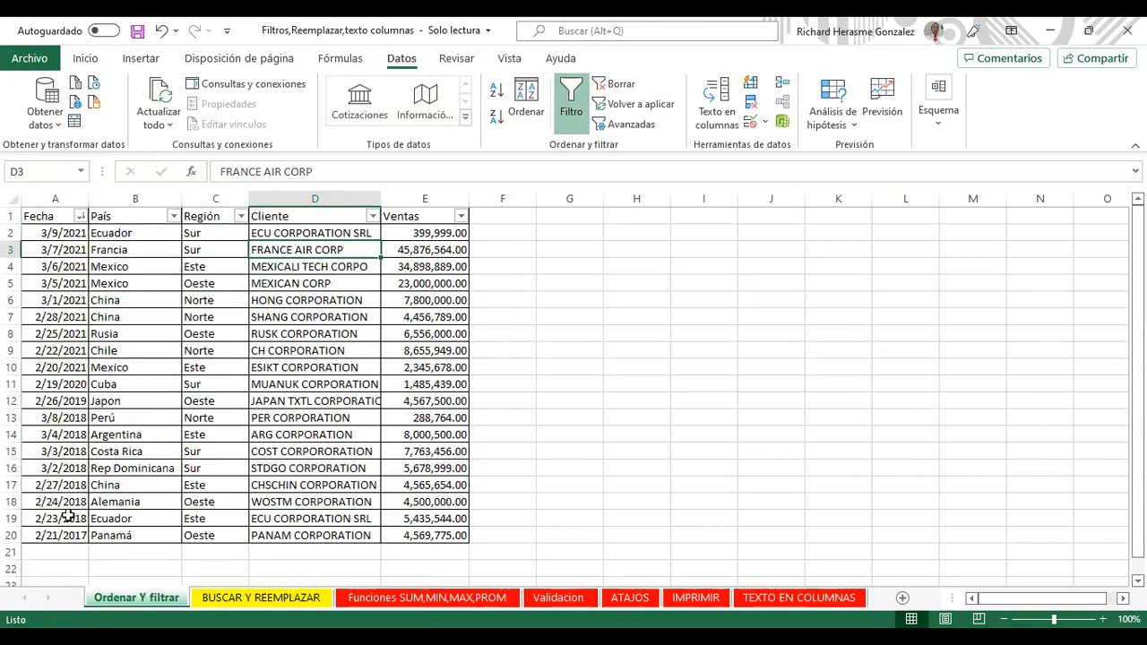
pyautogui.click(81, 217)
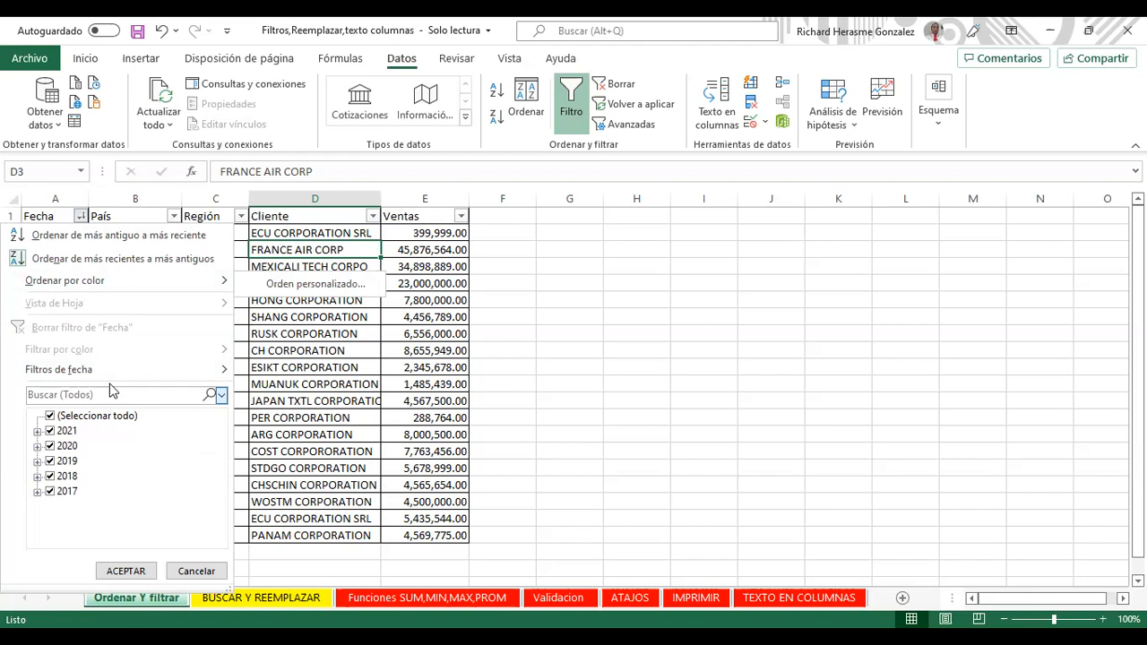
# Step: Try the Fecha search scopes Año, Mes and Fecha, then reset it to Todos
pyautogui.moveTo(108, 372)
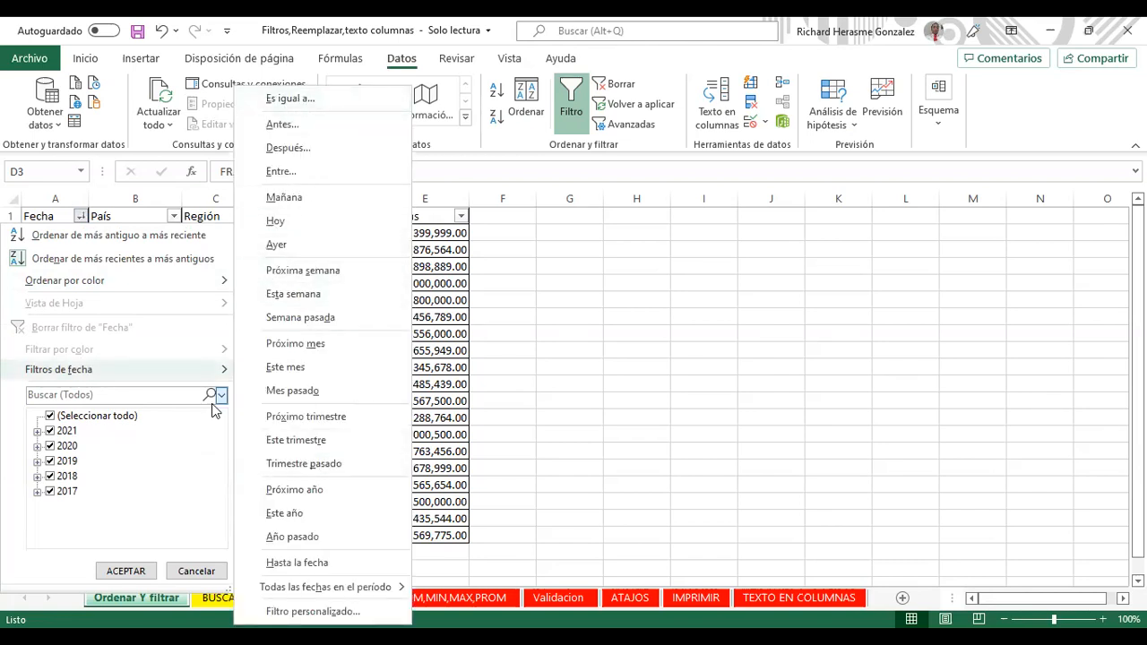
pyautogui.click(83, 394)
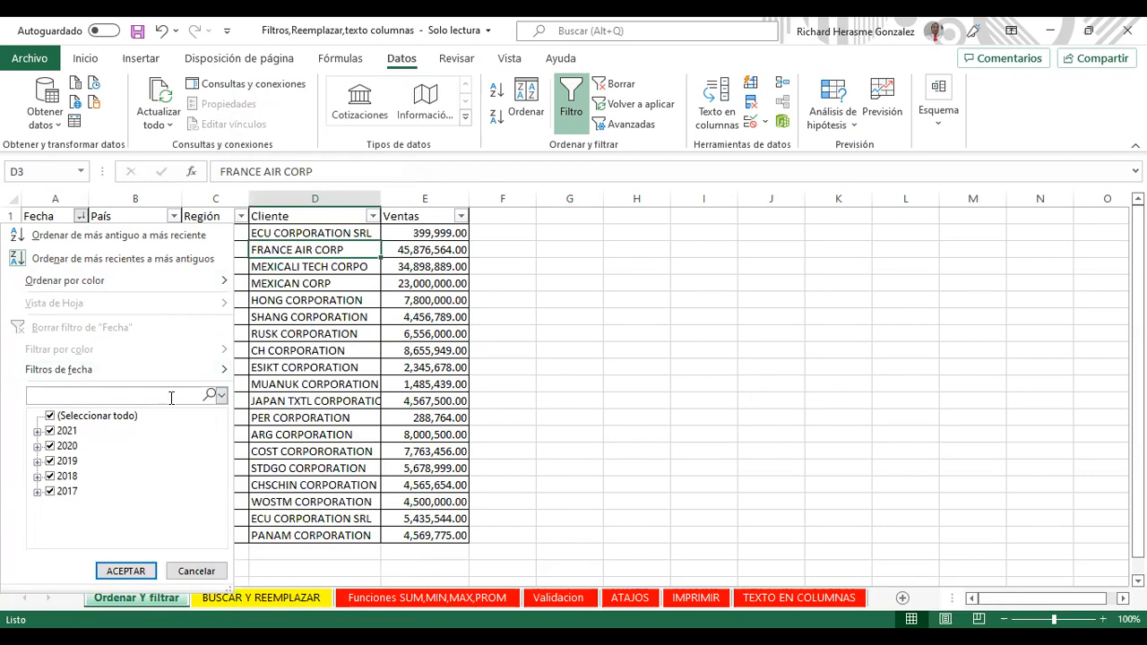
pyautogui.click(221, 396)
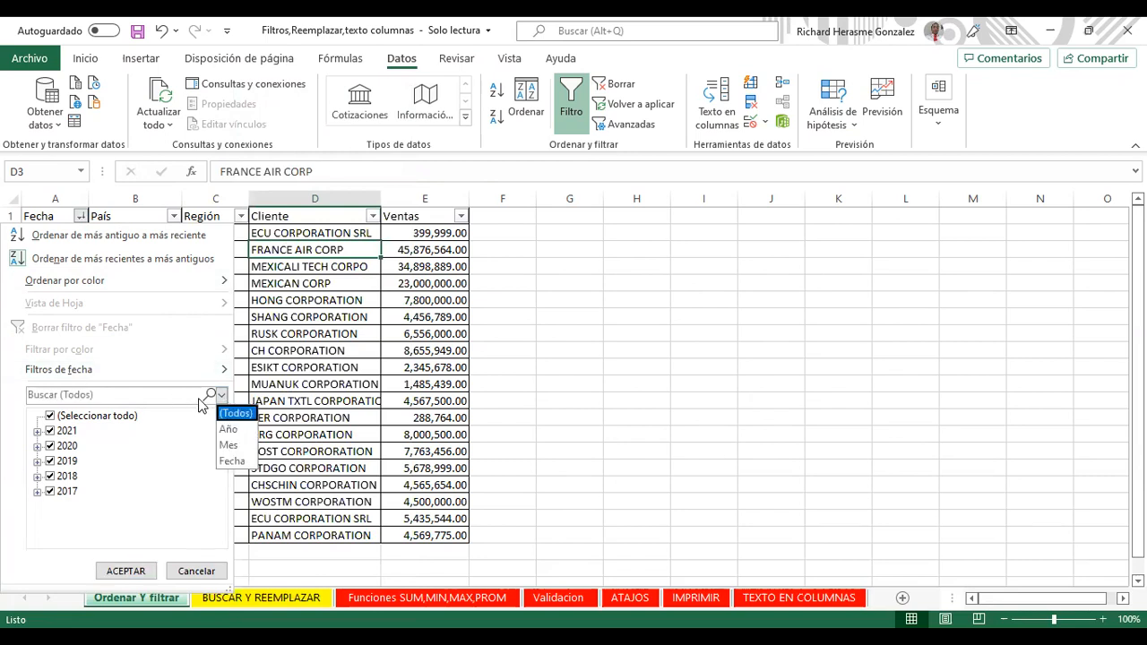
pyautogui.click(221, 397)
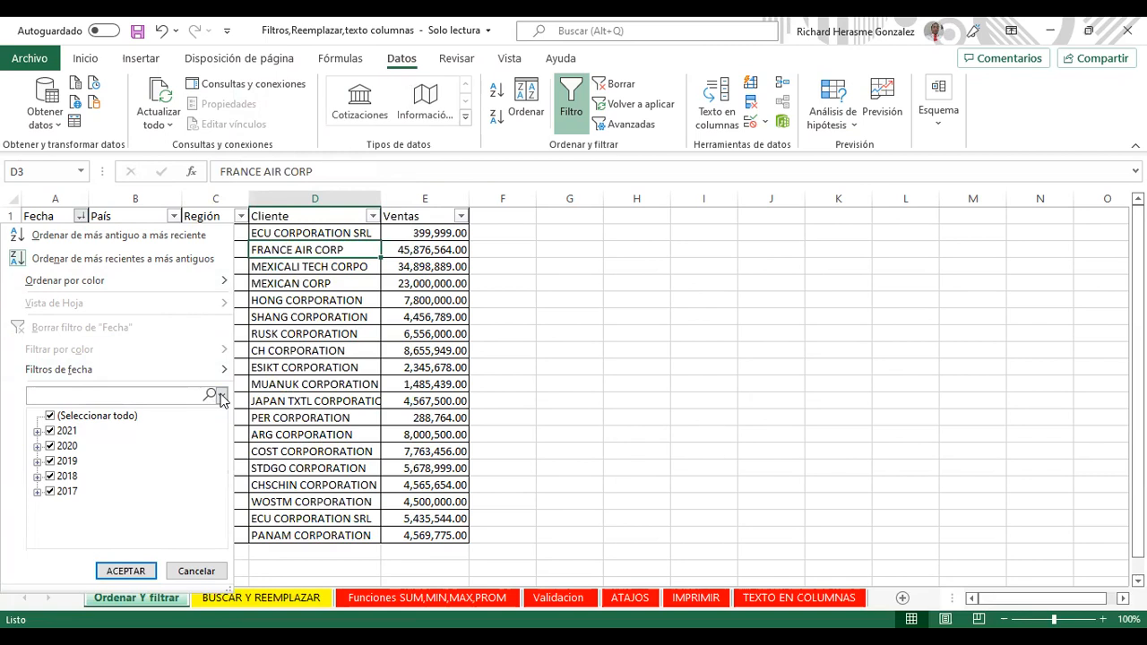
pyautogui.click(222, 397)
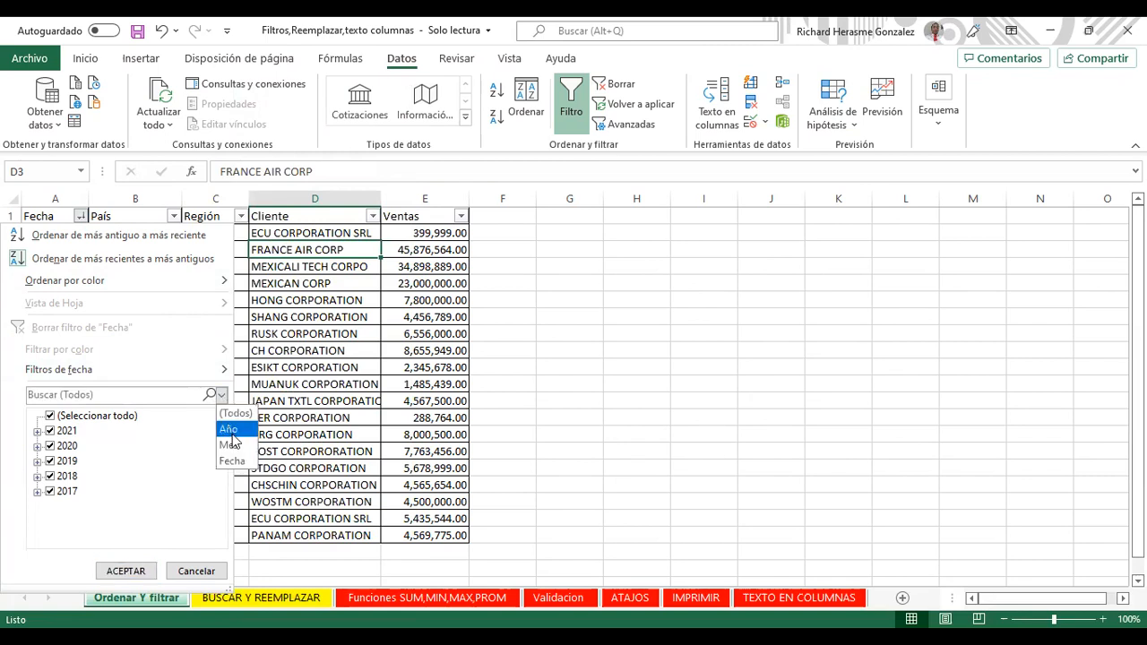
pyautogui.click(229, 433)
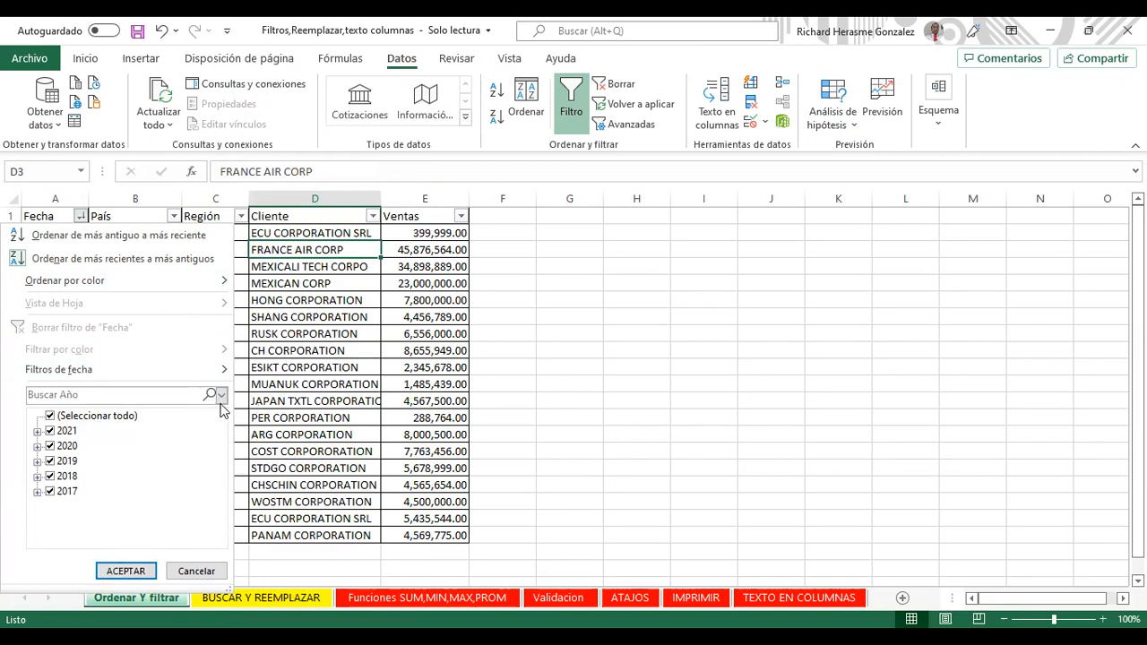
pyautogui.click(222, 397)
pyautogui.click(228, 443)
pyautogui.click(222, 398)
pyautogui.click(235, 462)
pyautogui.click(222, 397)
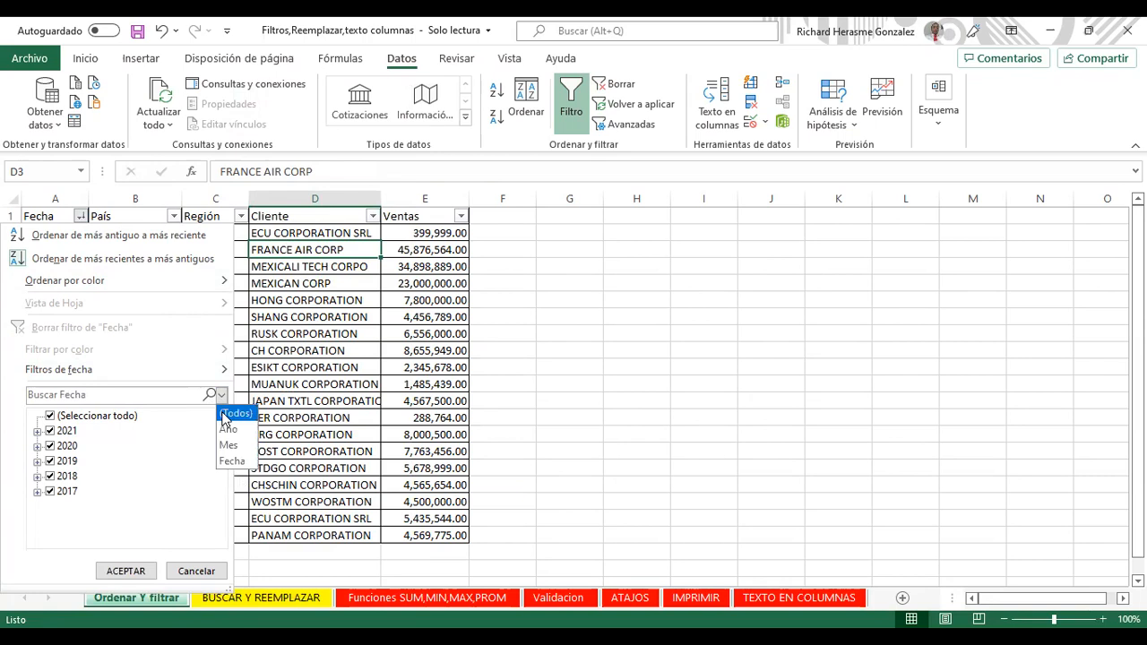
pyautogui.click(230, 412)
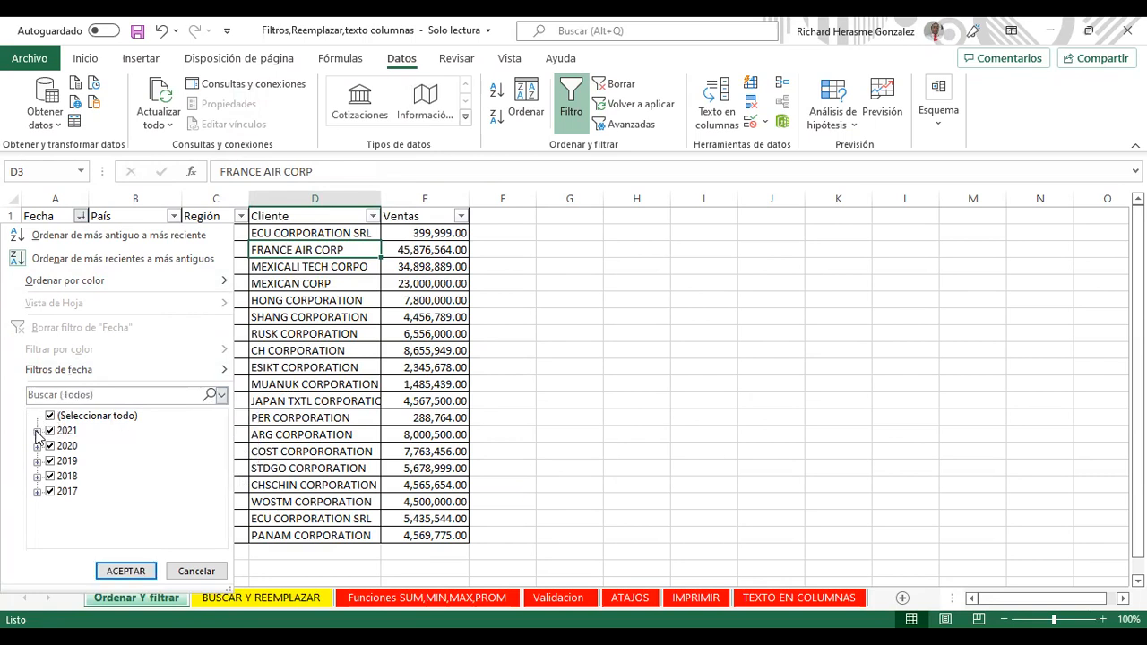
# Step: Expand 2021's February and March days in the date tree, then collapse 2021 again
pyautogui.click(38, 432)
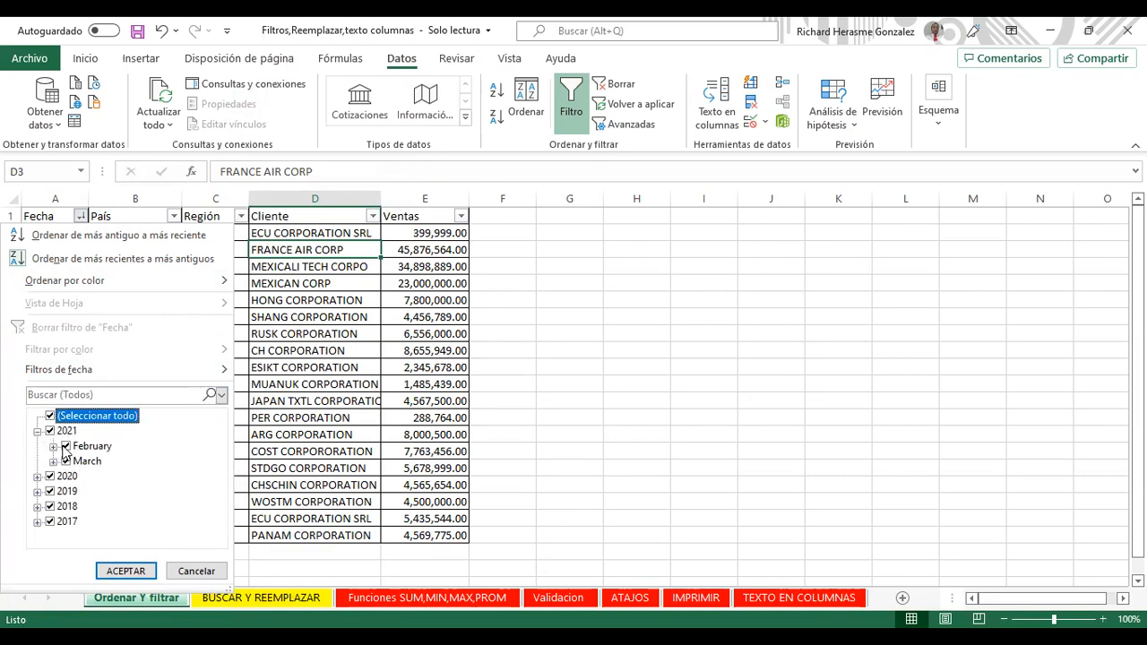
pyautogui.click(53, 446)
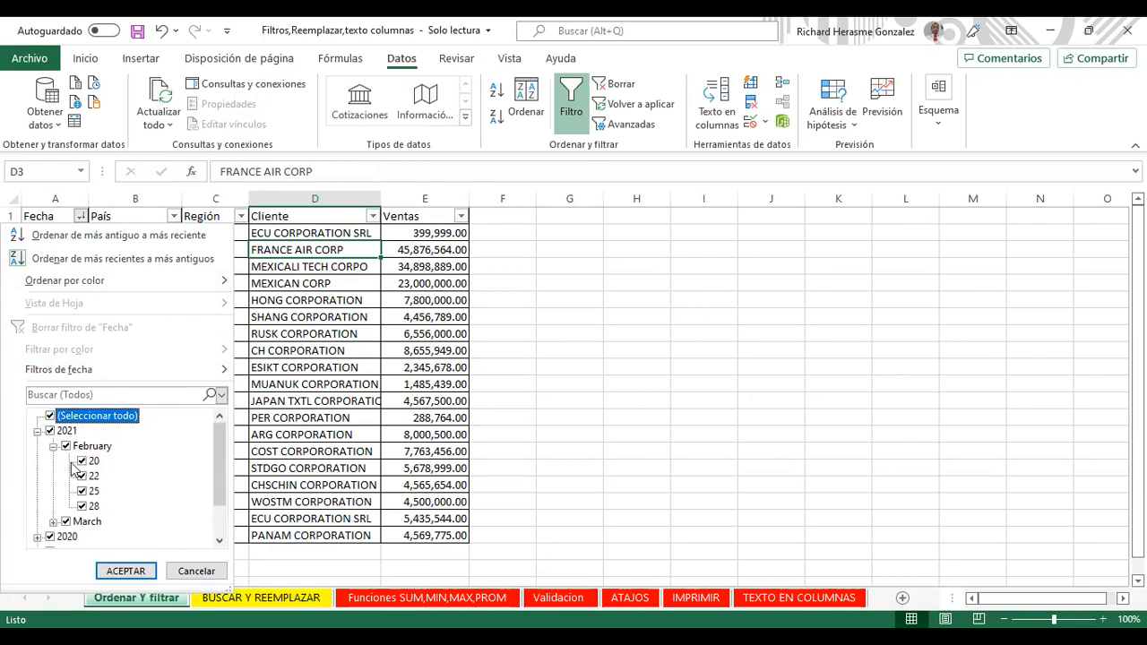
pyautogui.click(53, 521)
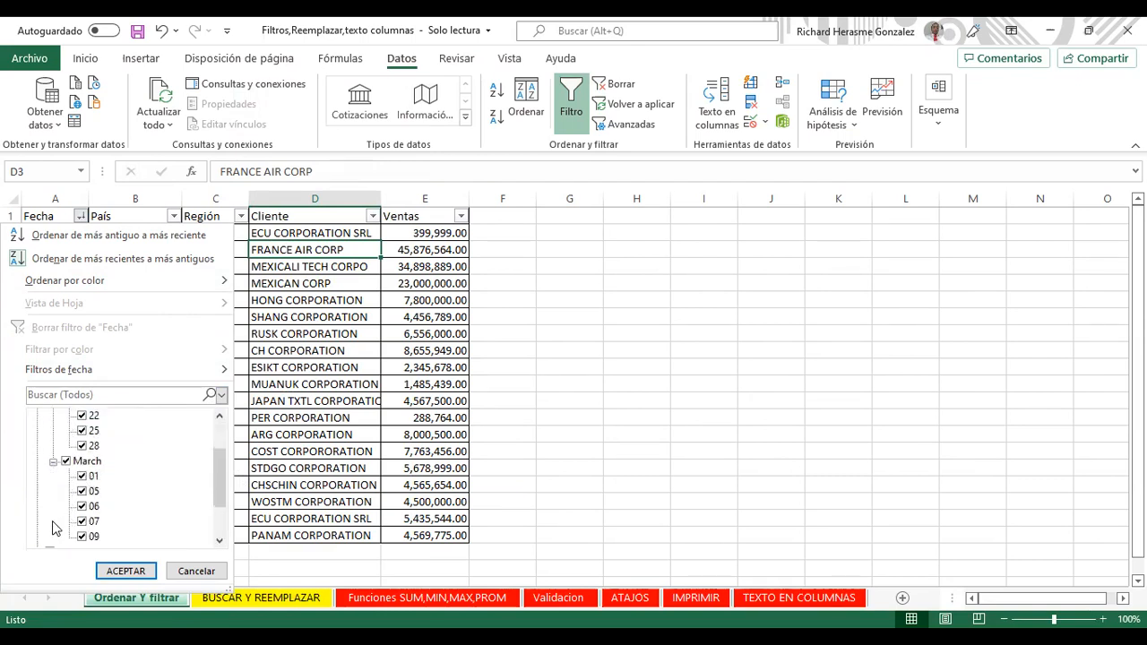
pyautogui.moveTo(218, 492); pyautogui.dragTo(219, 468)
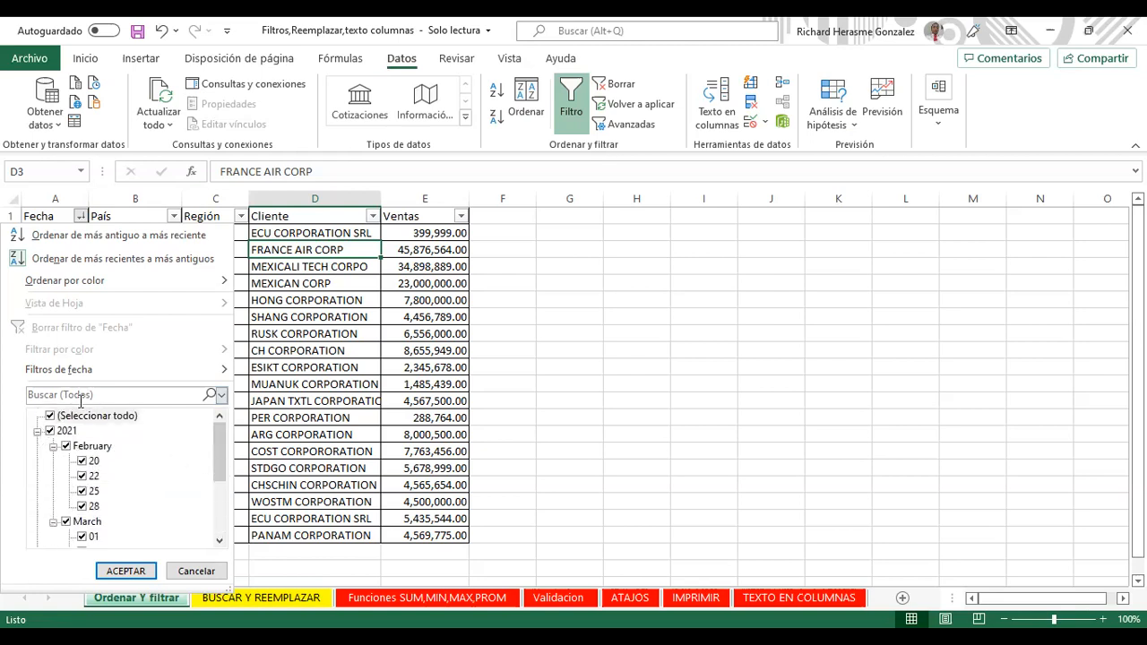
pyautogui.click(51, 417)
pyautogui.click(51, 416)
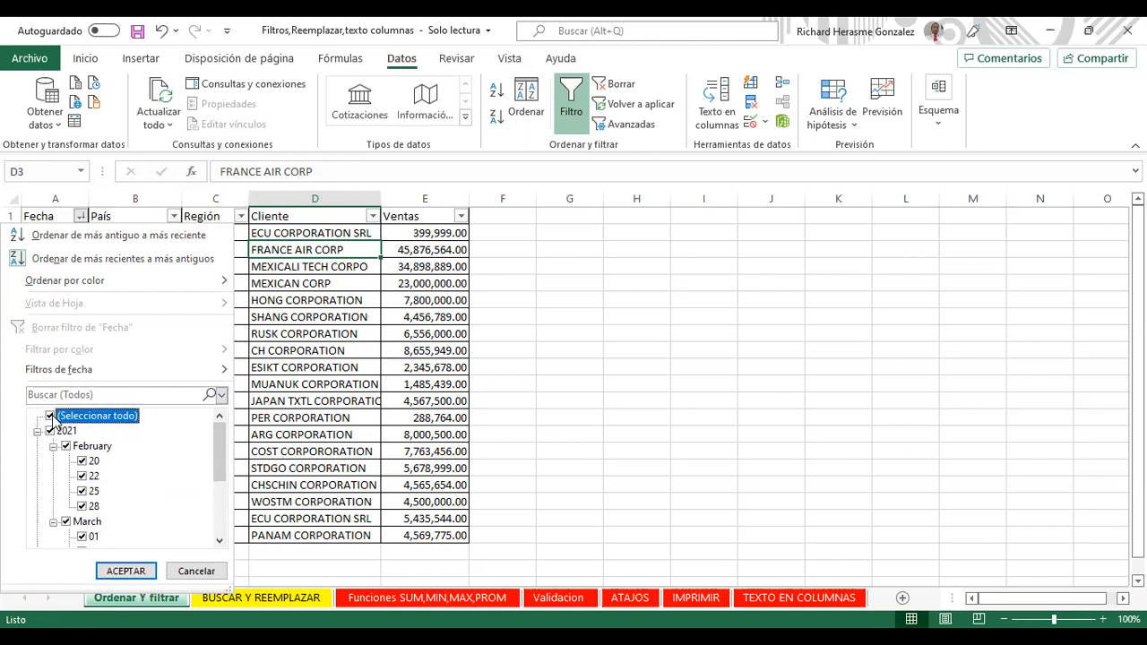
pyautogui.click(37, 431)
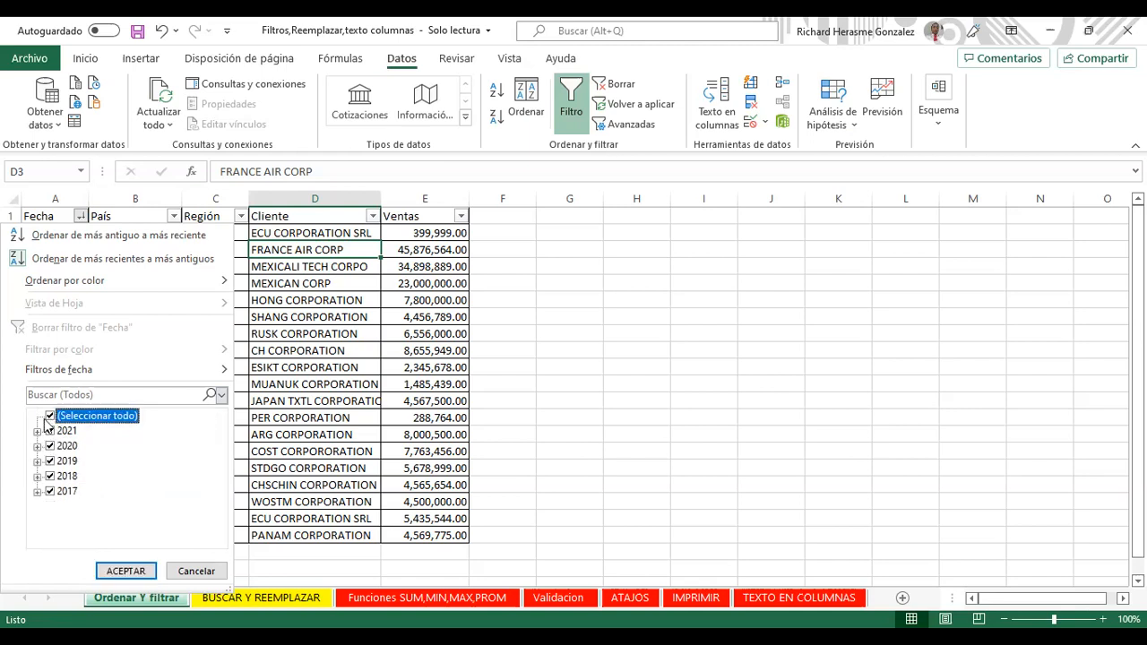
# Step: Untick all years, keep only 2021 and apply, showing 9 of 19 rows
pyautogui.click(51, 416)
pyautogui.click(50, 416)
pyautogui.click(50, 417)
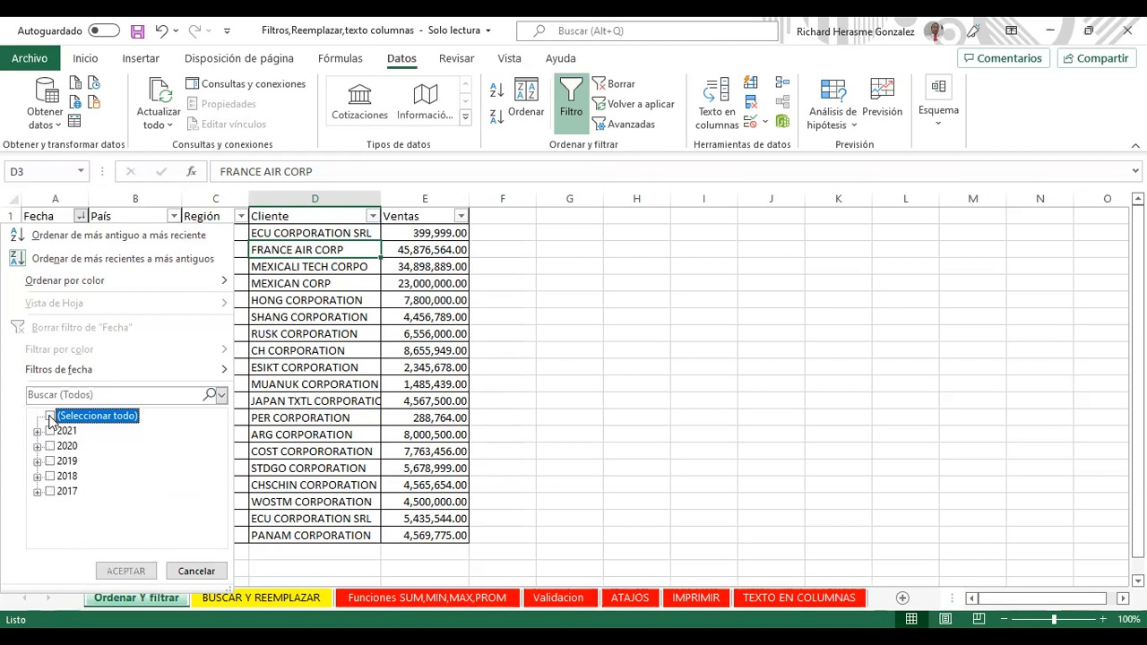
pyautogui.click(50, 417)
pyautogui.click(50, 416)
pyautogui.click(51, 417)
pyautogui.click(50, 417)
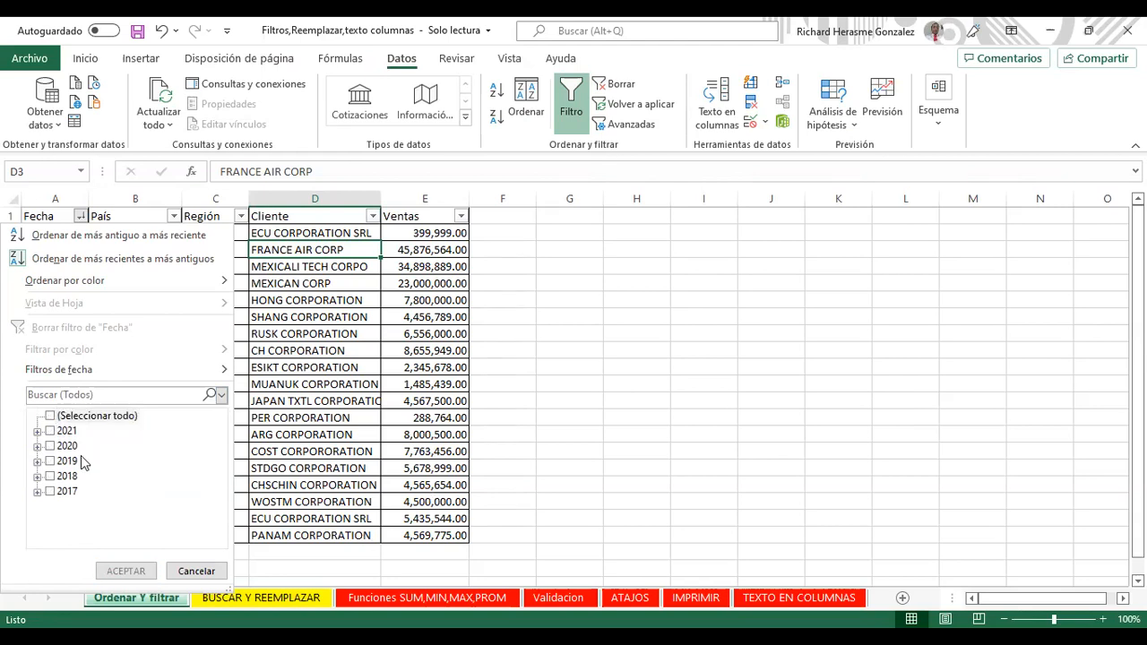
pyautogui.click(50, 417)
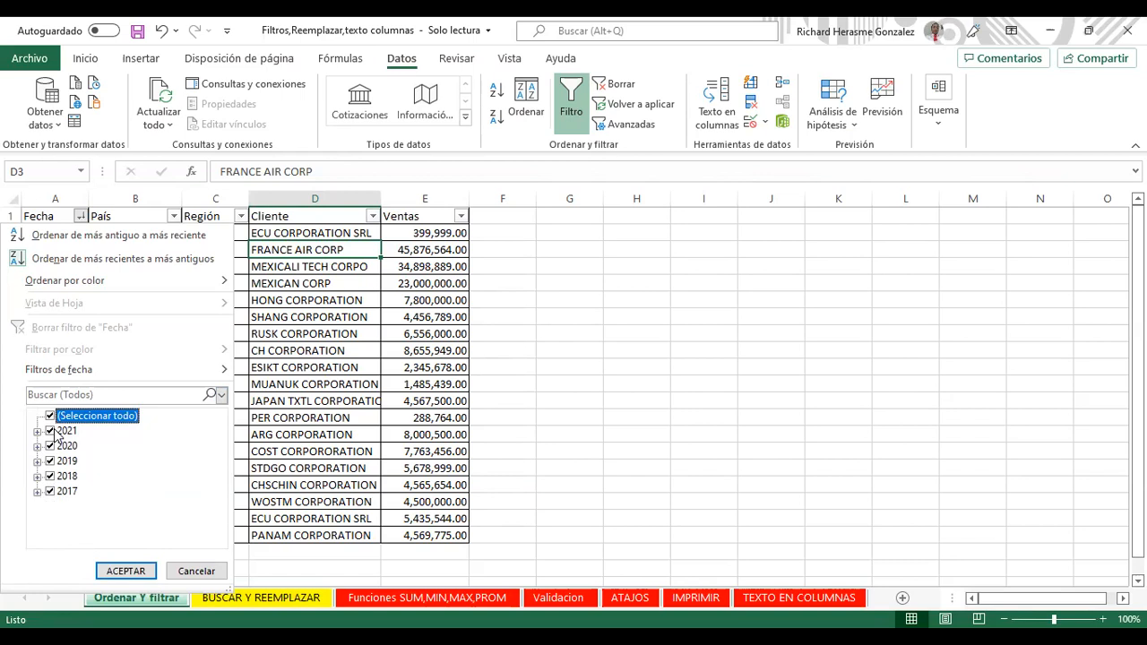
pyautogui.click(51, 417)
pyautogui.click(50, 417)
pyautogui.click(50, 417)
pyautogui.click(51, 417)
pyautogui.click(51, 417)
pyautogui.click(51, 431)
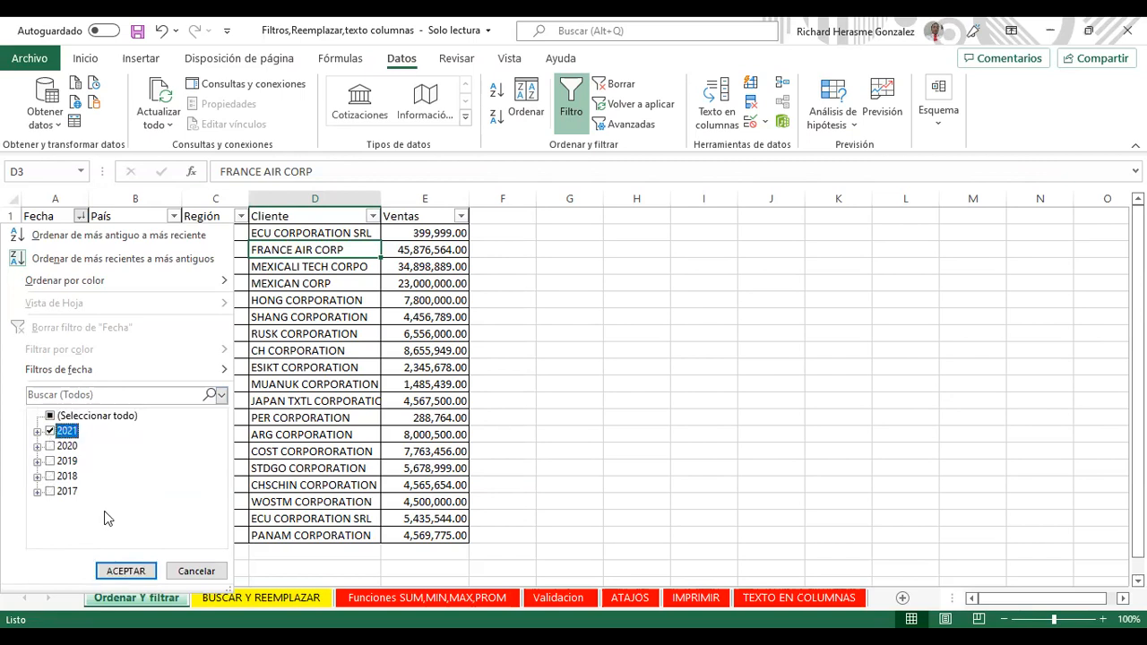
pyautogui.click(125, 572)
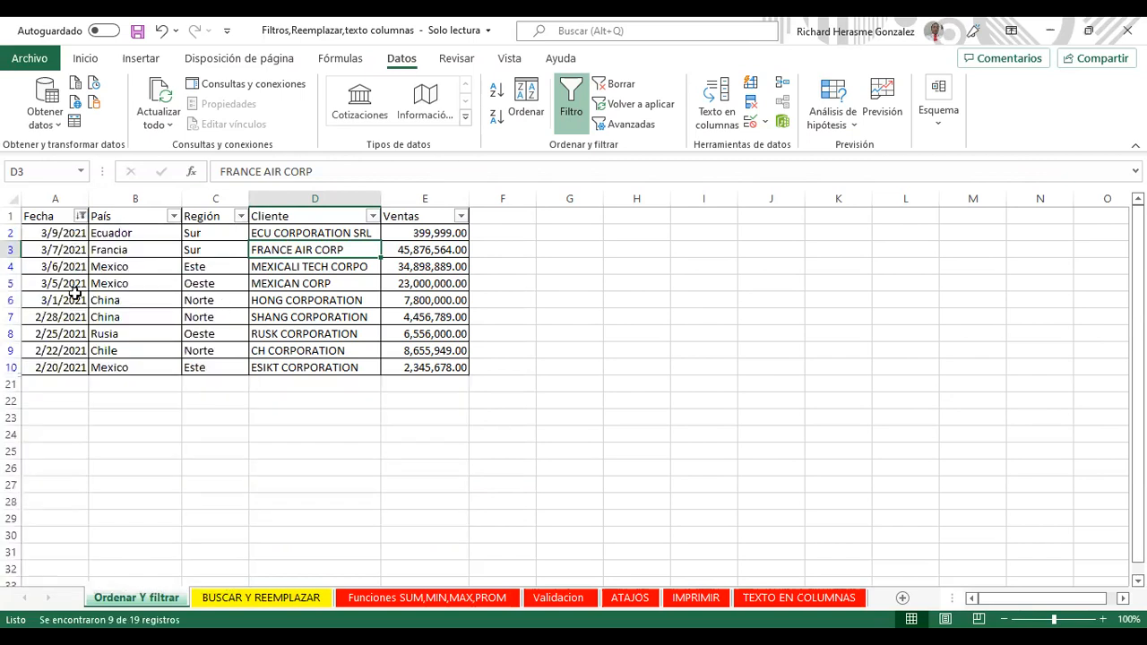
# Step: Untick 2021 and inspect February 2020's days in the Fecha filter, leaving 2020 unticked
pyautogui.click(81, 217)
pyautogui.click(50, 432)
pyautogui.click(50, 446)
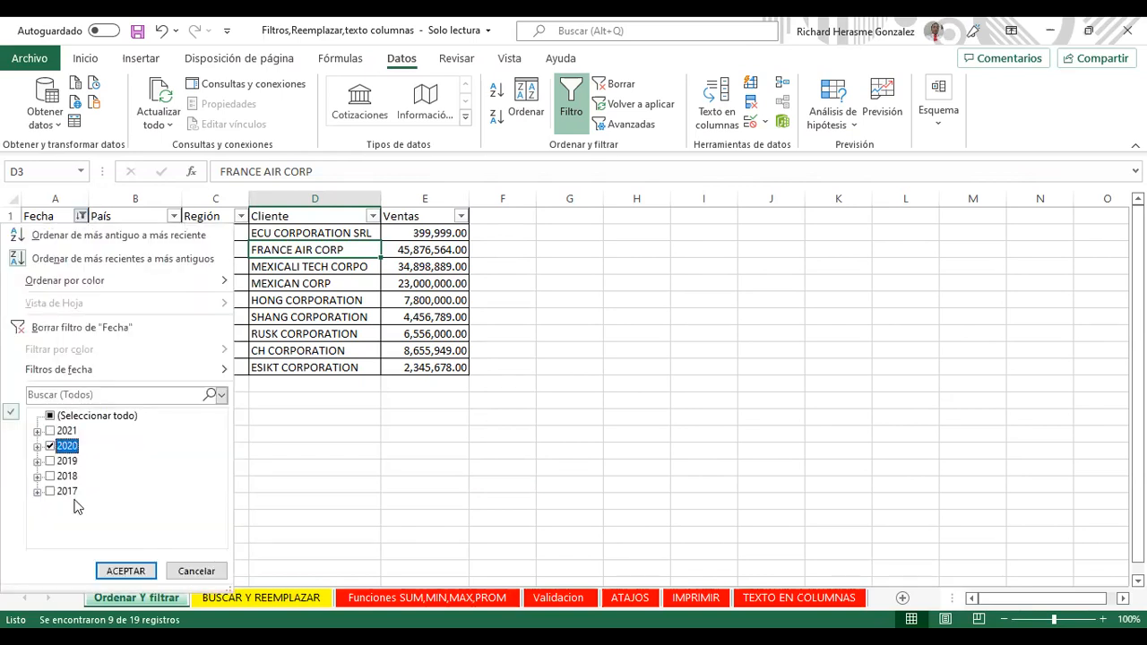
pyautogui.click(37, 447)
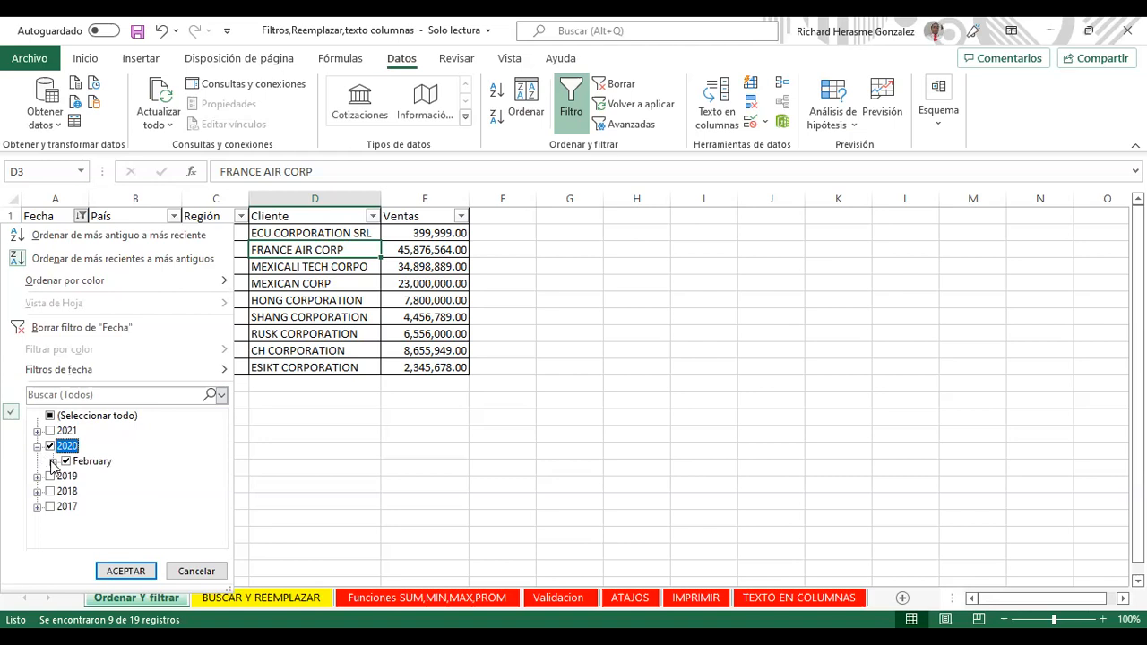
pyautogui.click(52, 461)
pyautogui.click(82, 476)
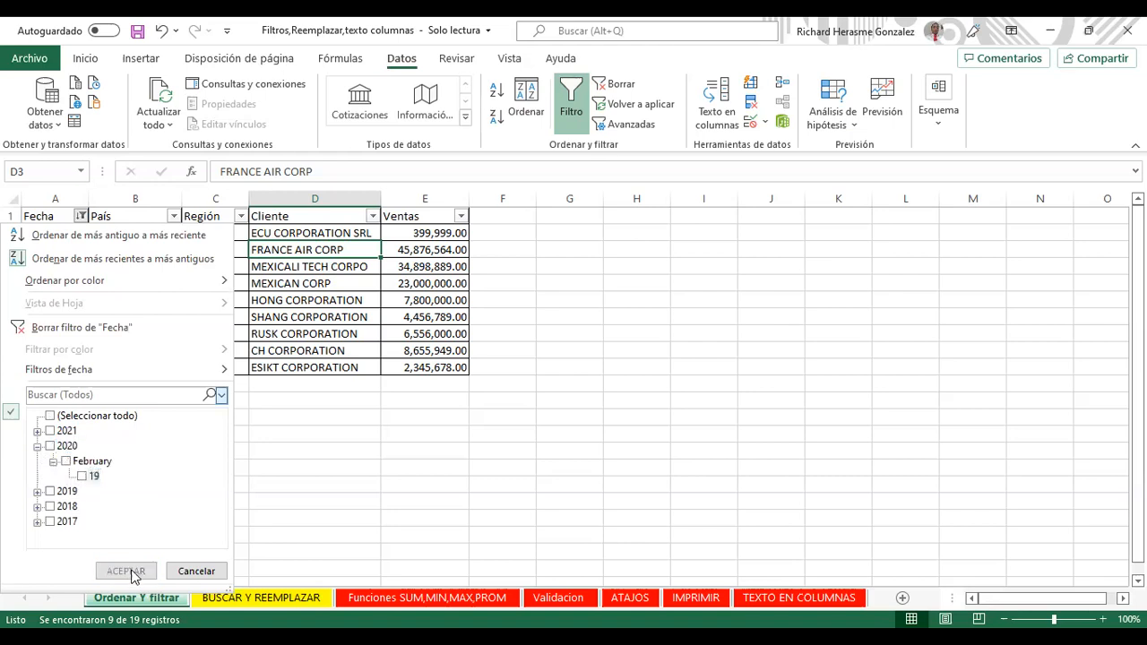
pyautogui.click(81, 475)
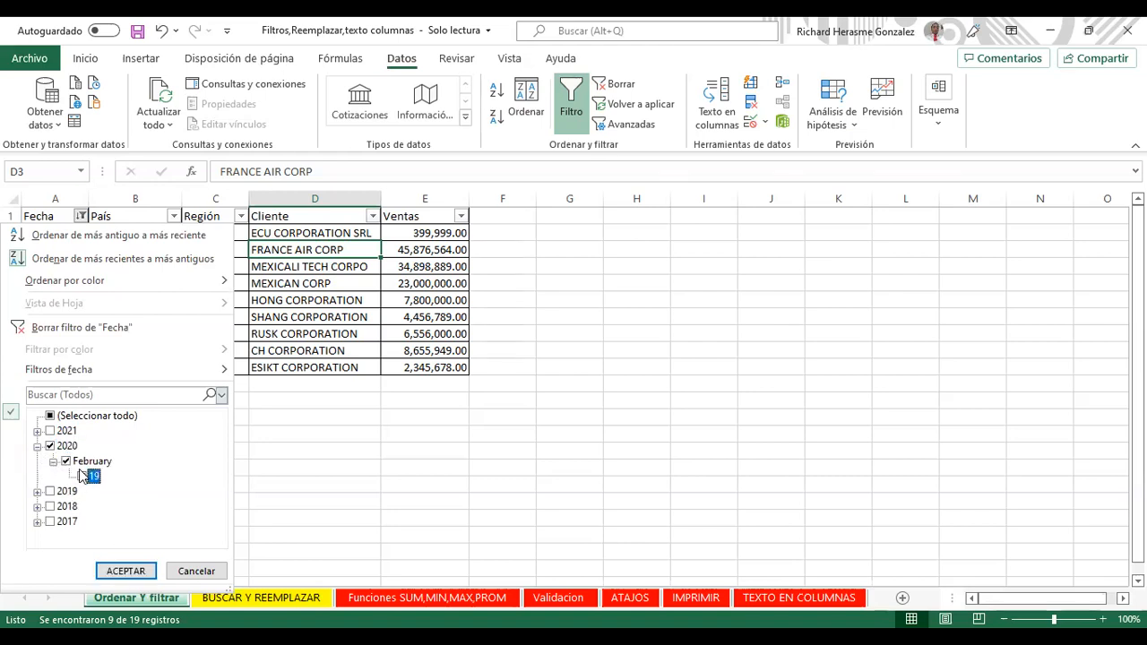
pyautogui.click(50, 446)
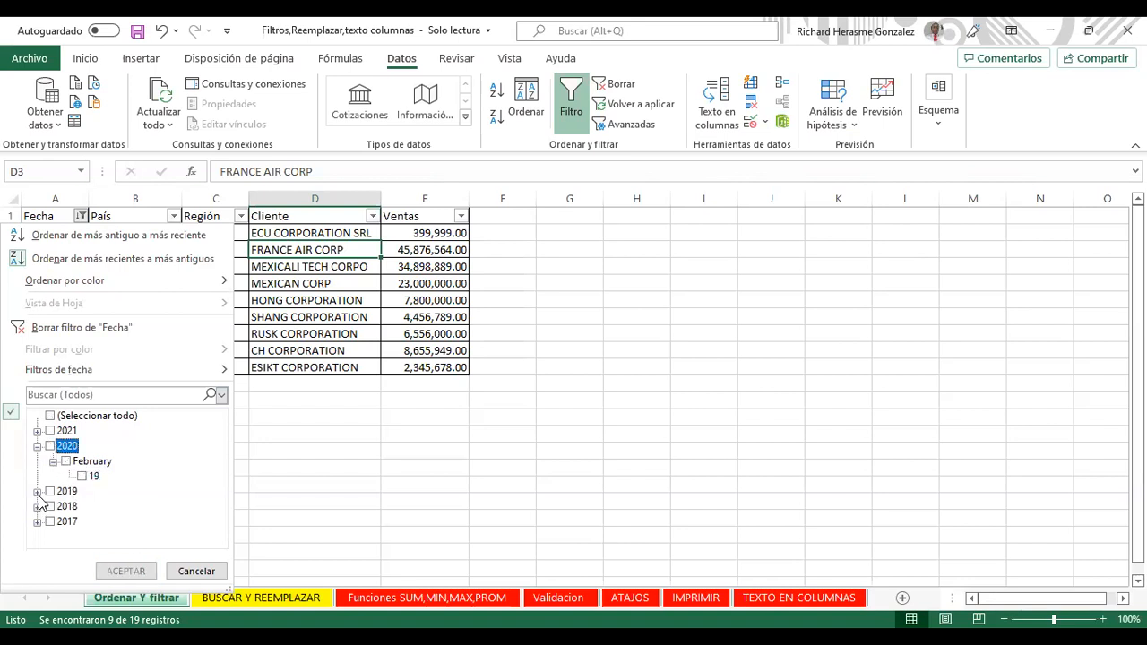
# Step: Filter Fecha to February 2018 only (3 of 19 rows), then clear it with Borrar
pyautogui.click(37, 491)
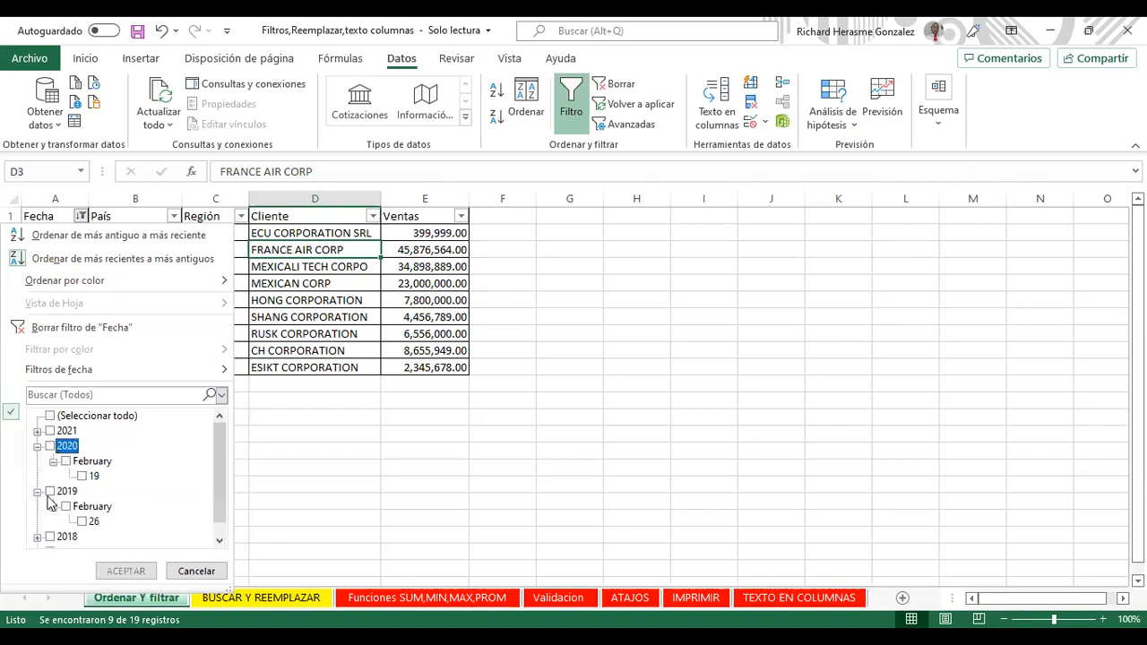
pyautogui.click(38, 491)
pyautogui.click(37, 506)
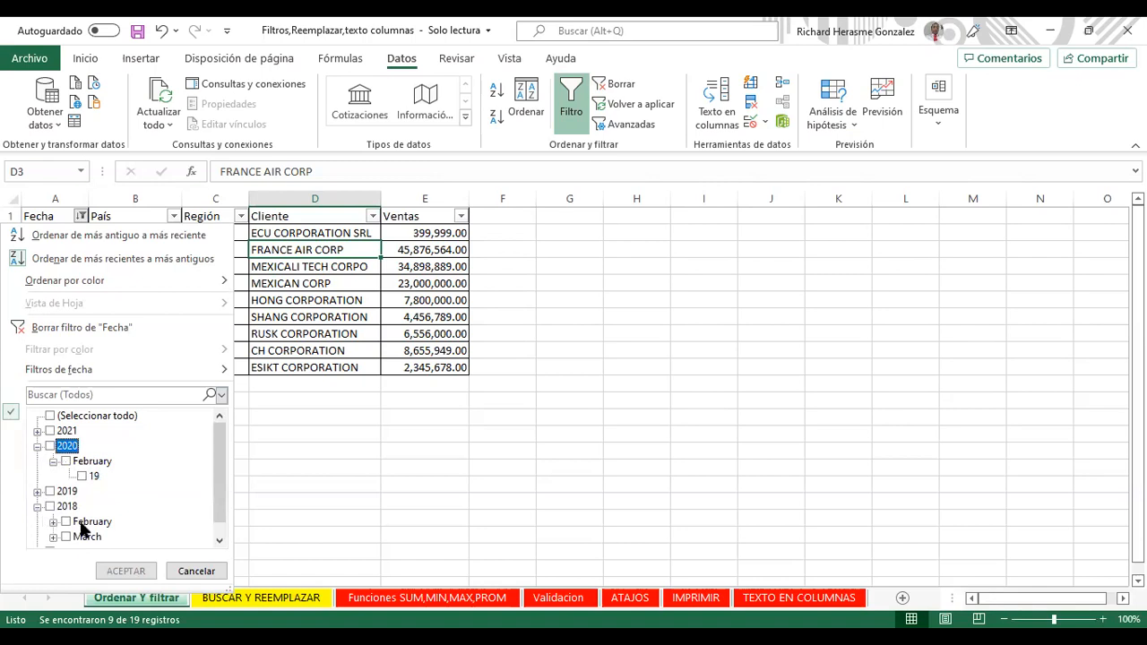
pyautogui.scroll(-1, 217, 457)
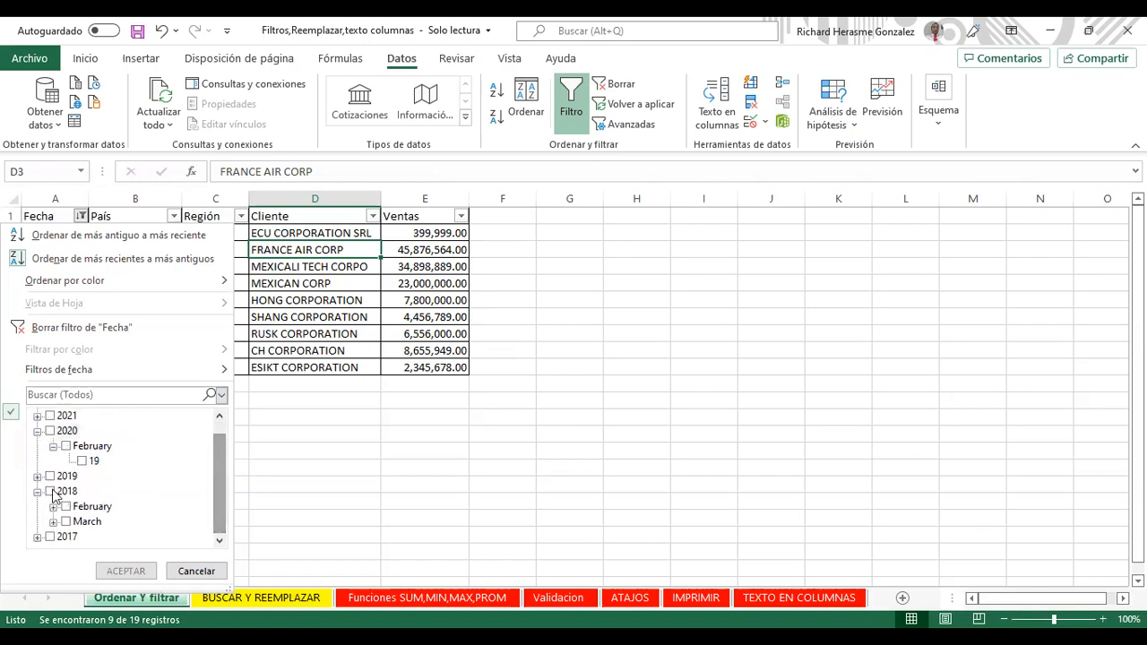
pyautogui.click(49, 491)
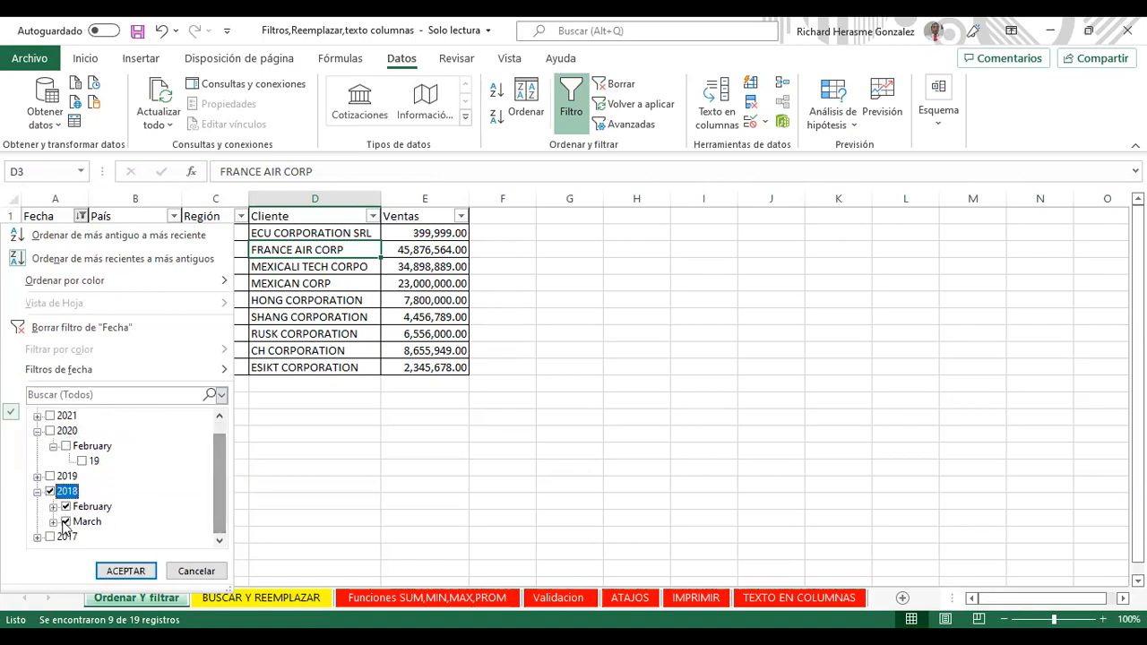
pyautogui.click(66, 521)
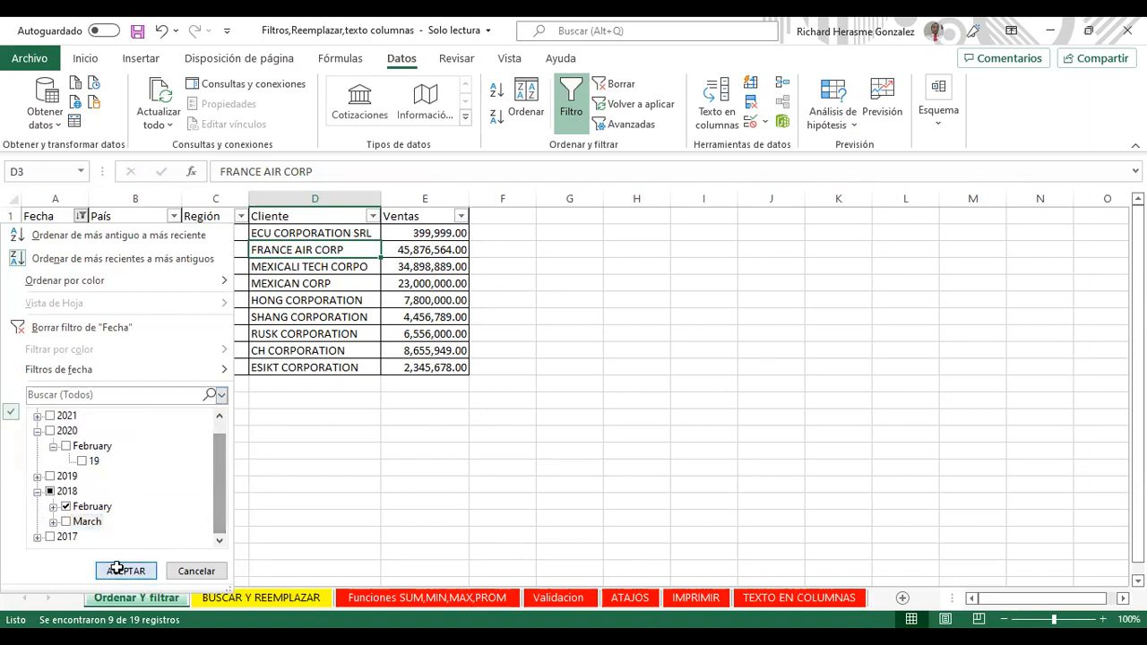
pyautogui.click(116, 570)
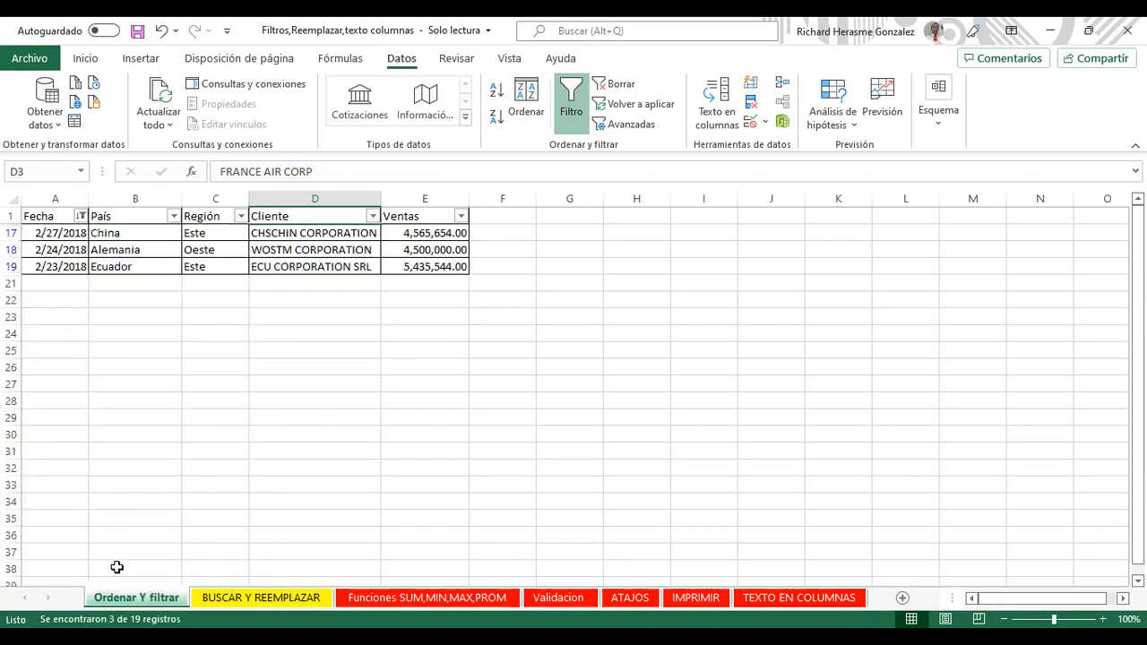
pyautogui.click(80, 216)
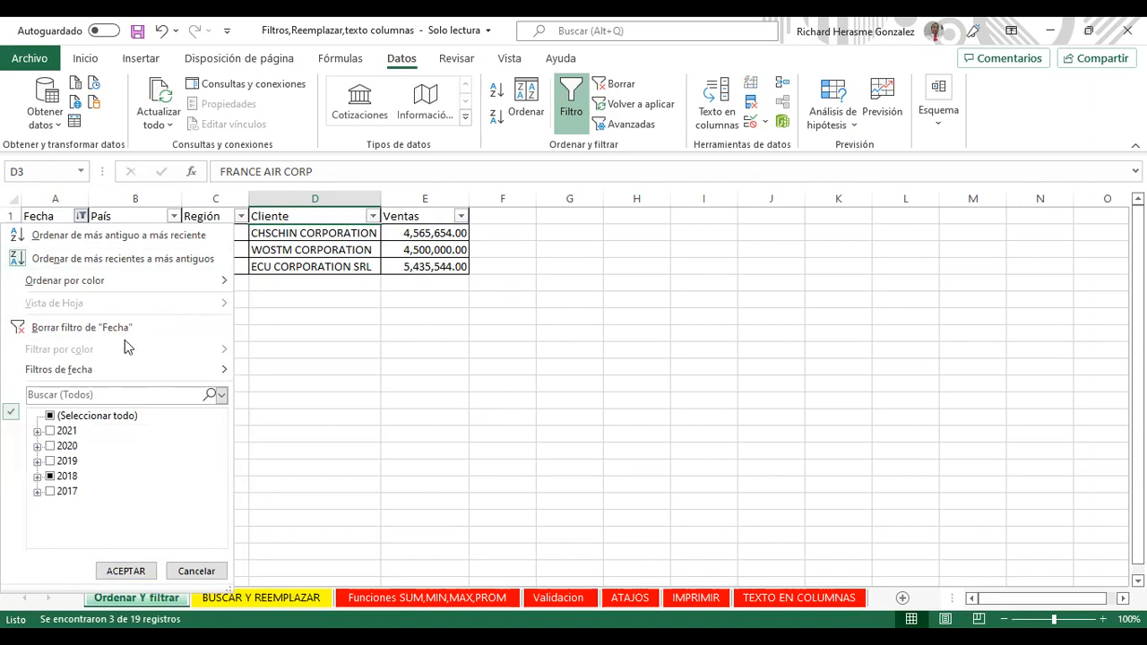
pyautogui.click(618, 86)
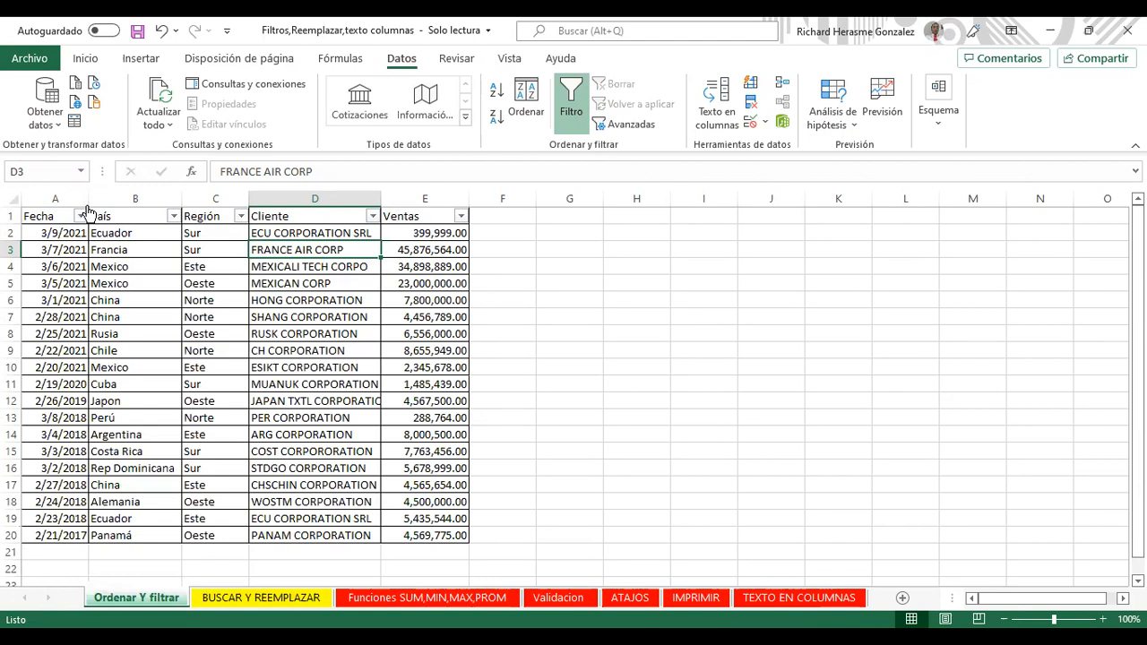
# Step: Filter Fecha to 2021, clear it with Borrar filtro de "Fecha", and reopen the dropdown
pyautogui.click(82, 216)
pyautogui.click(51, 416)
pyautogui.click(50, 431)
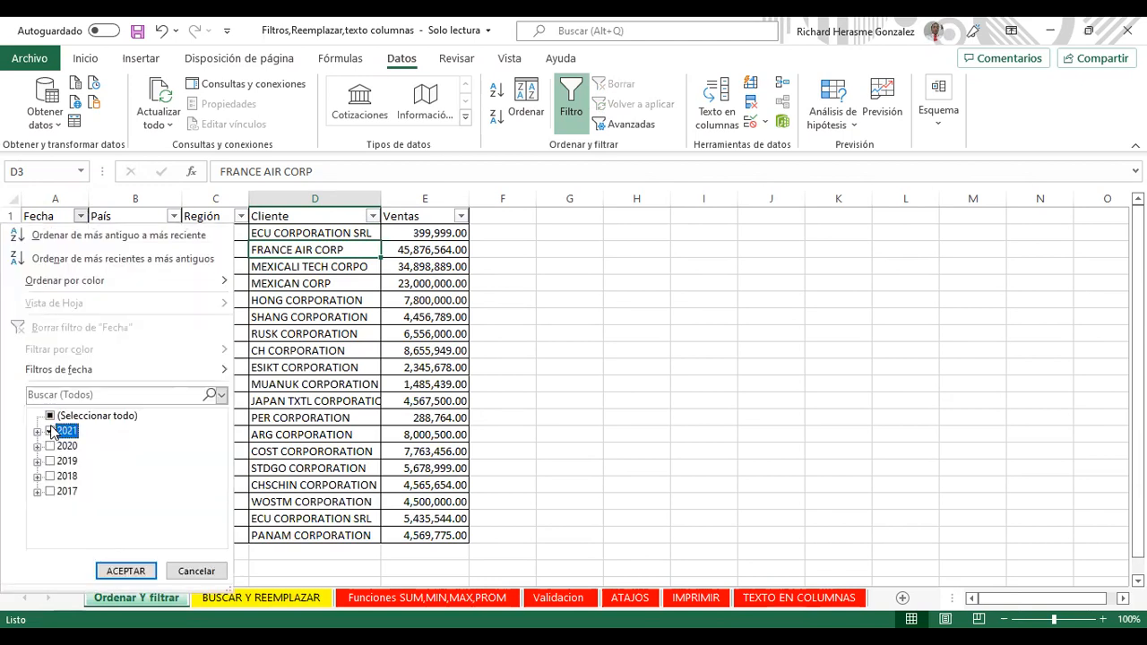
pyautogui.click(111, 571)
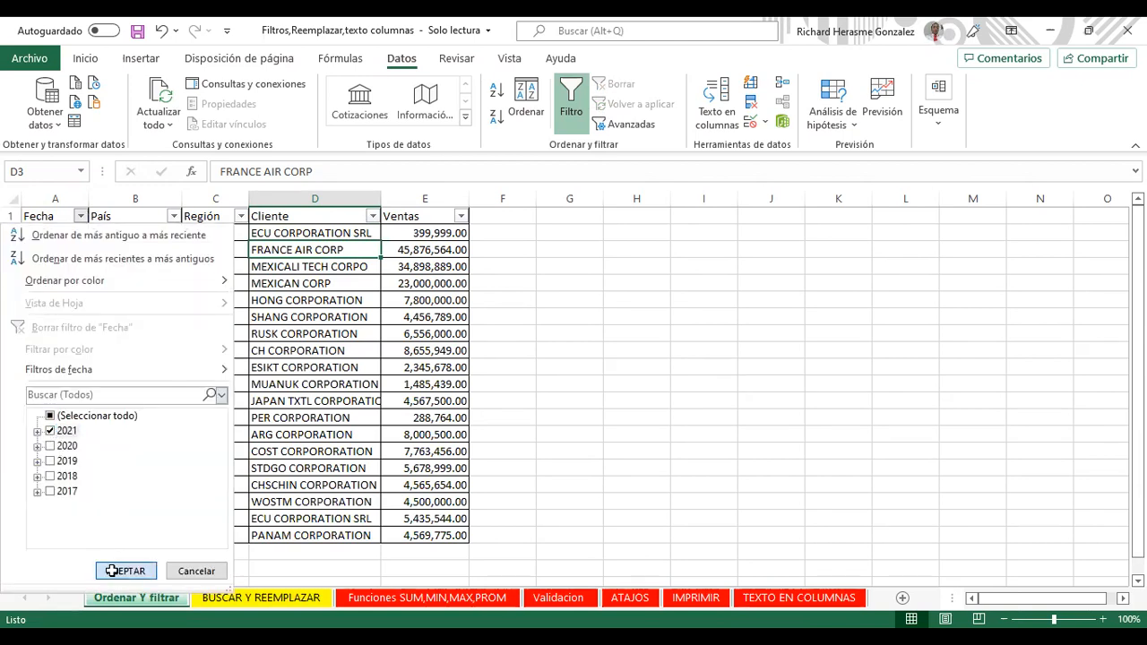
pyautogui.click(83, 216)
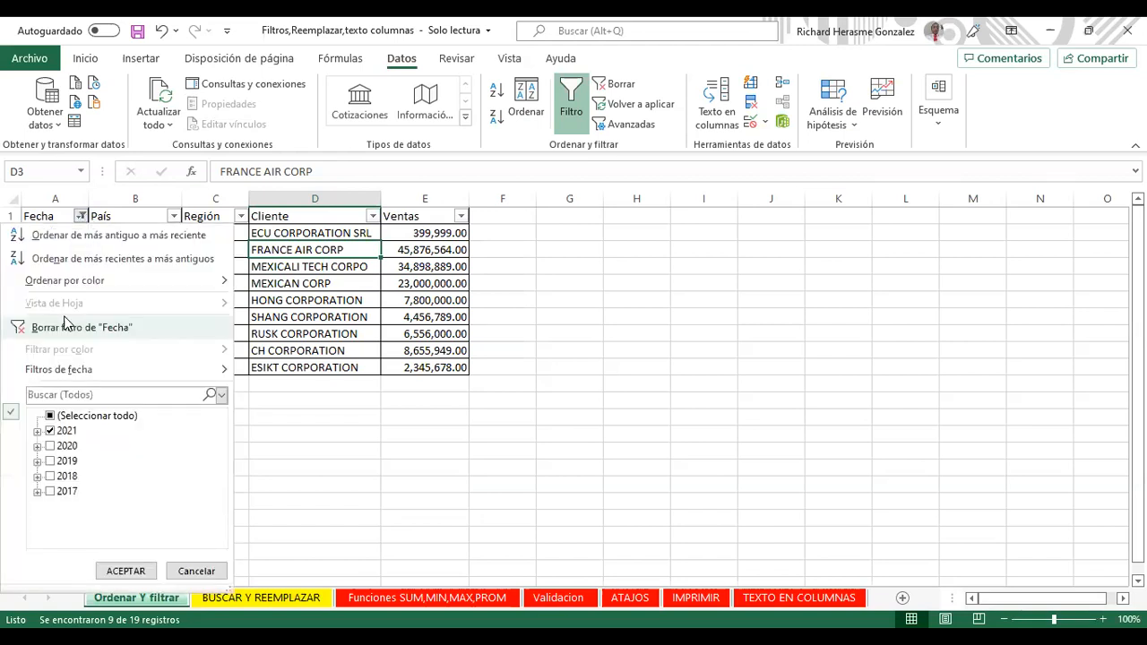
pyautogui.click(65, 327)
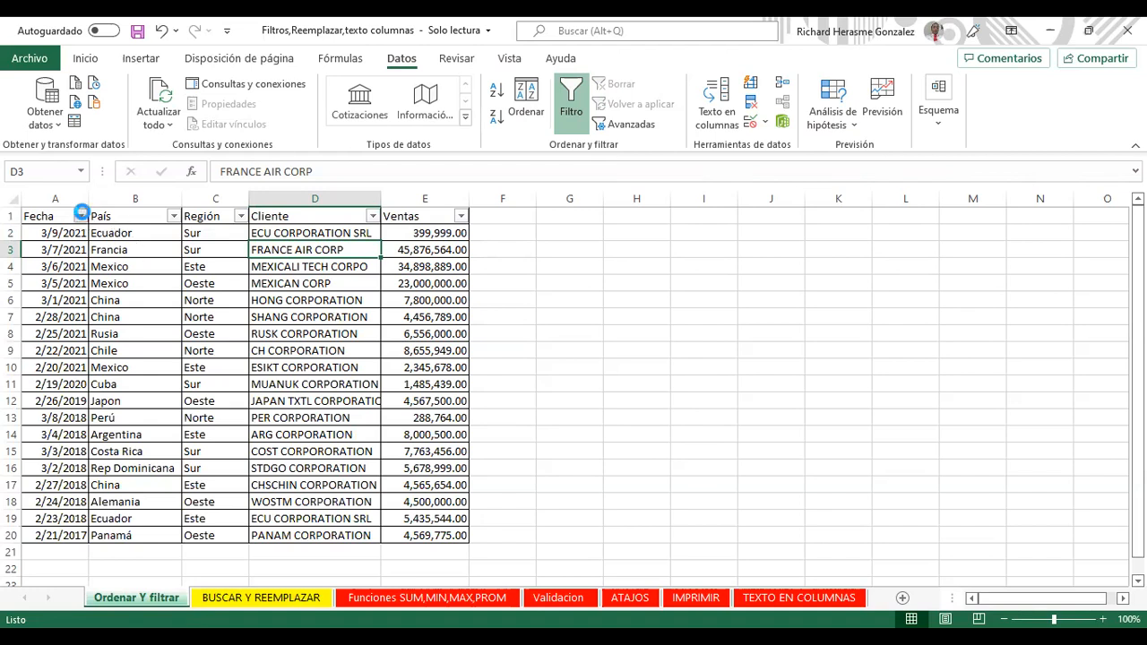
pyautogui.click(80, 216)
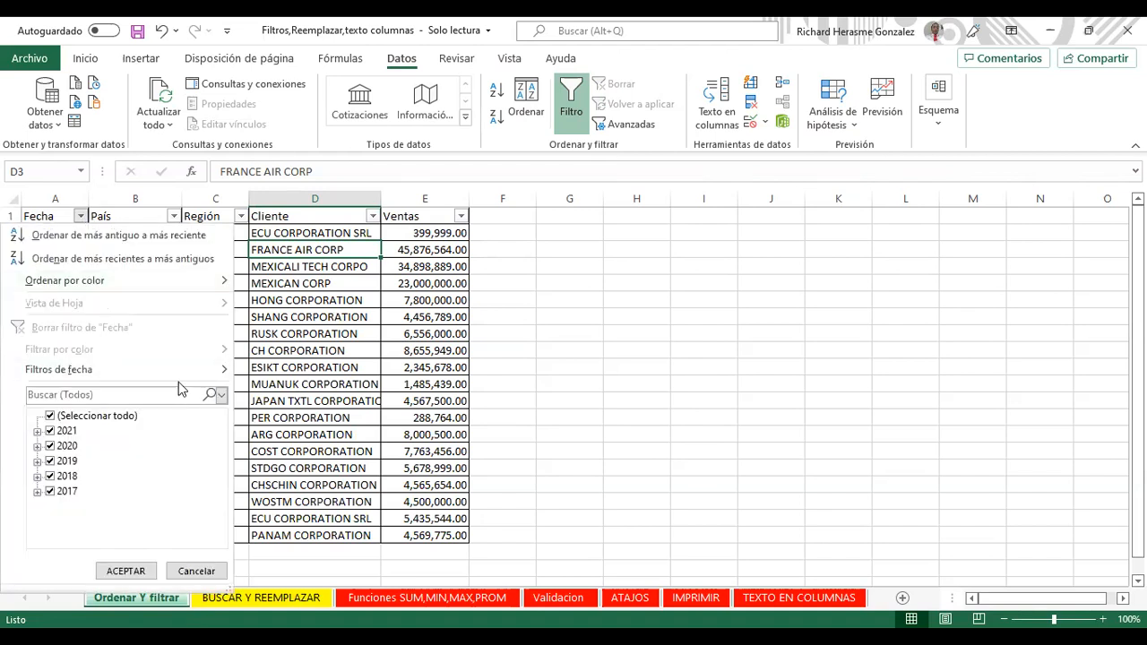
# Step: Show the Filtros de fecha submenu, from Es igual a through Filtro personalizado
pyautogui.moveTo(176, 376)
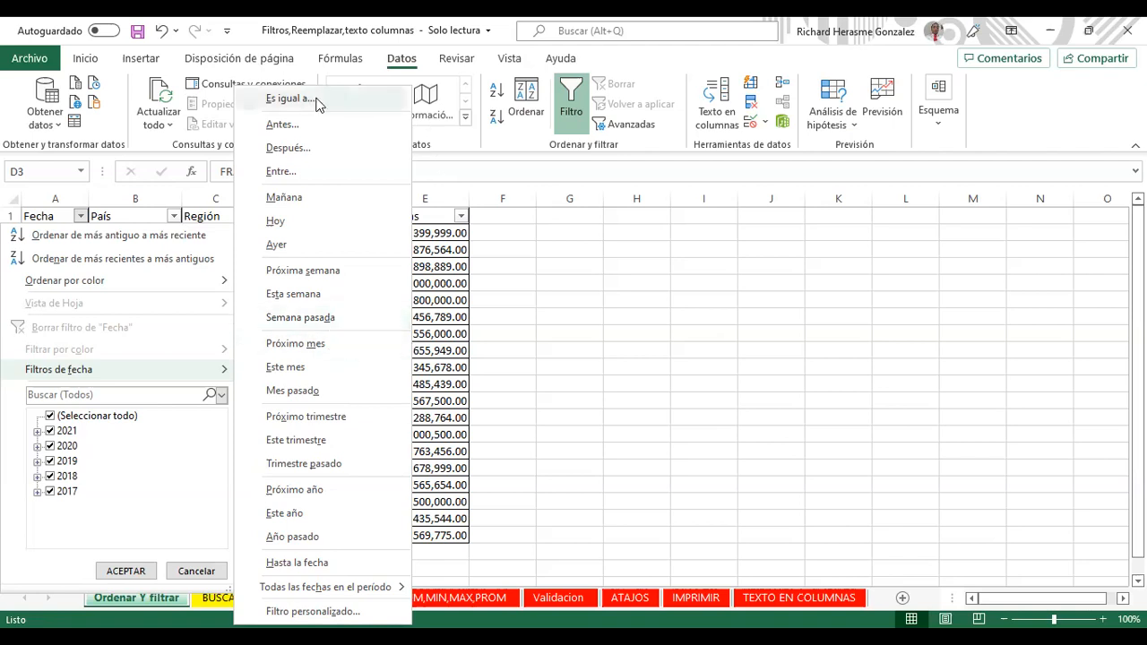
# Step: Try an Es igual a custom filter with 2/20/2021, then cancel it
pyautogui.press('Return')
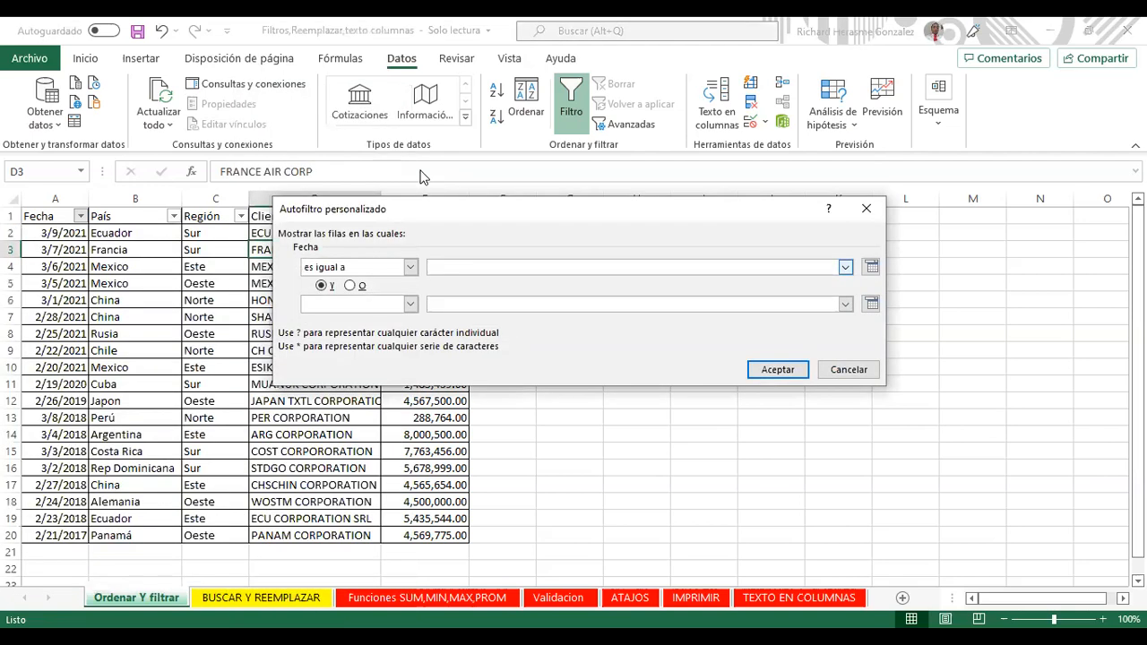
pyautogui.hotkey('alt', 'Down')
pyautogui.scroll(-5, 841, 319)
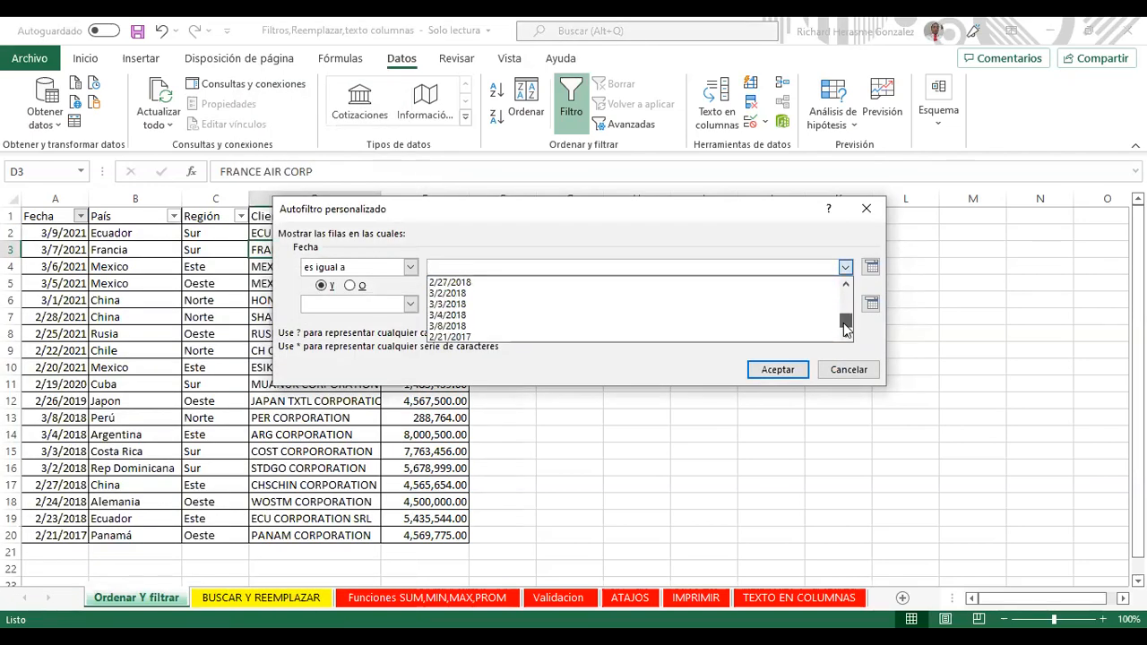
pyautogui.press('Home')
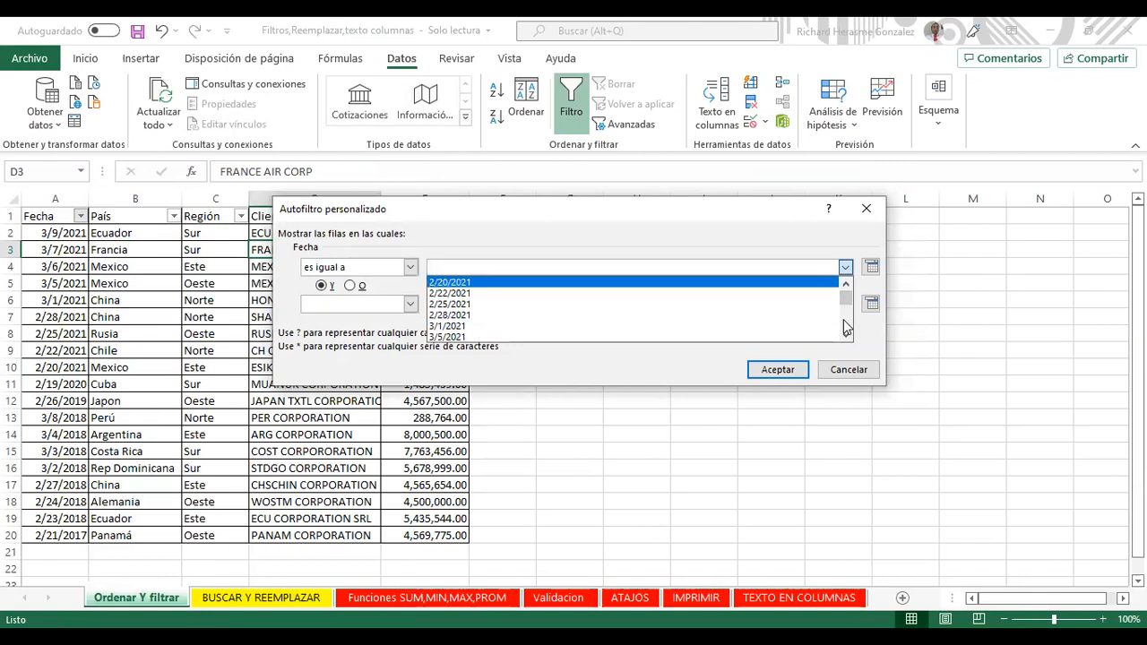
pyautogui.press('Return')
pyautogui.hotkey('alt', 'Down')
pyautogui.click(866, 208)
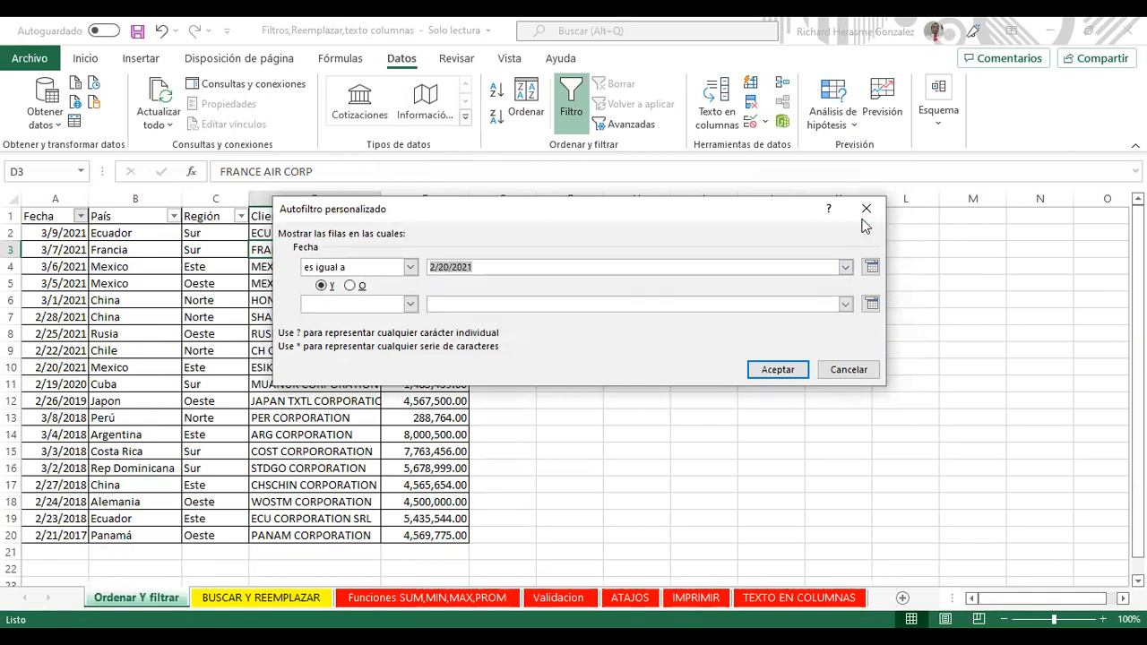
pyautogui.click(847, 370)
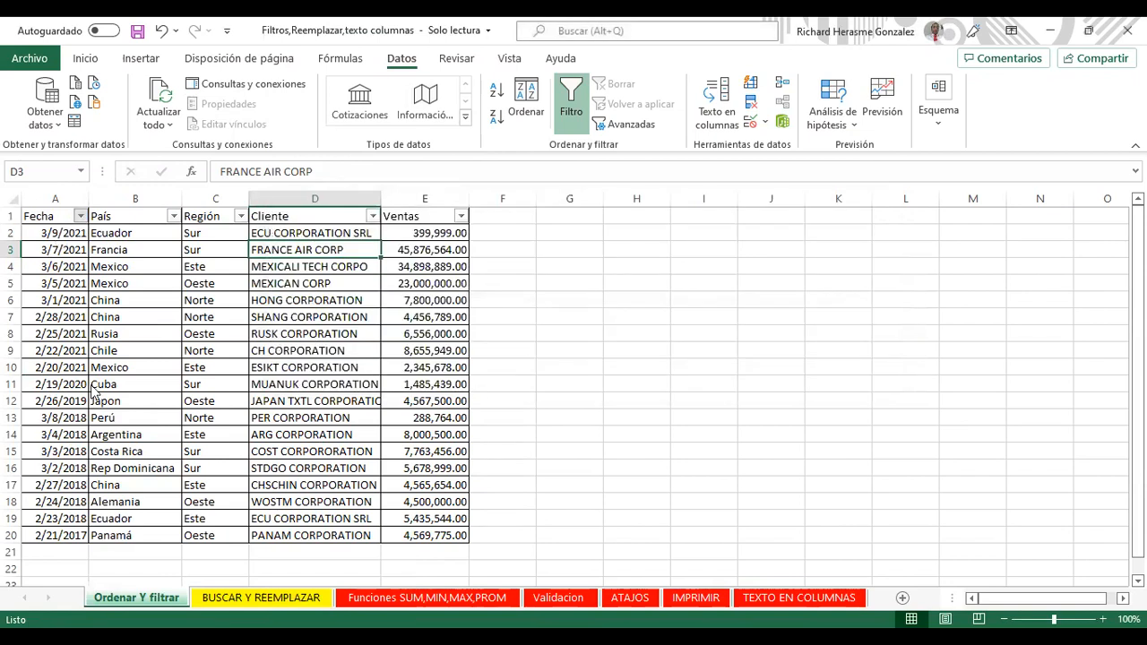
# Step: Re-tick every year in the Fecha filter and show the Filtros de fecha conditions
pyautogui.click(51, 415)
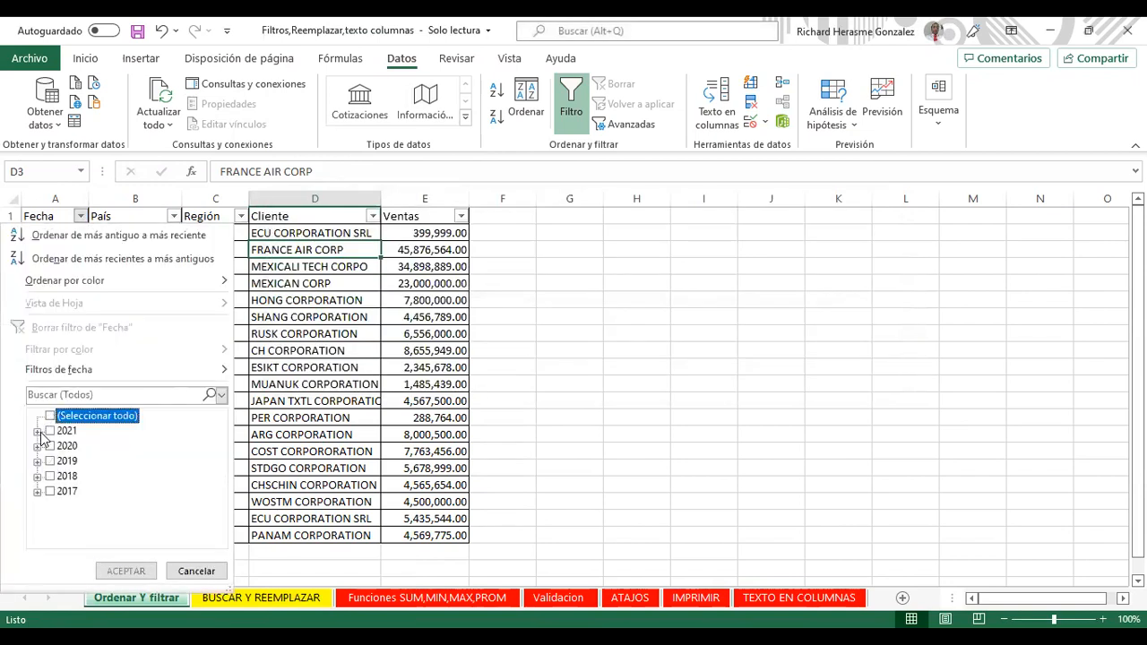
pyautogui.click(37, 431)
pyautogui.click(53, 445)
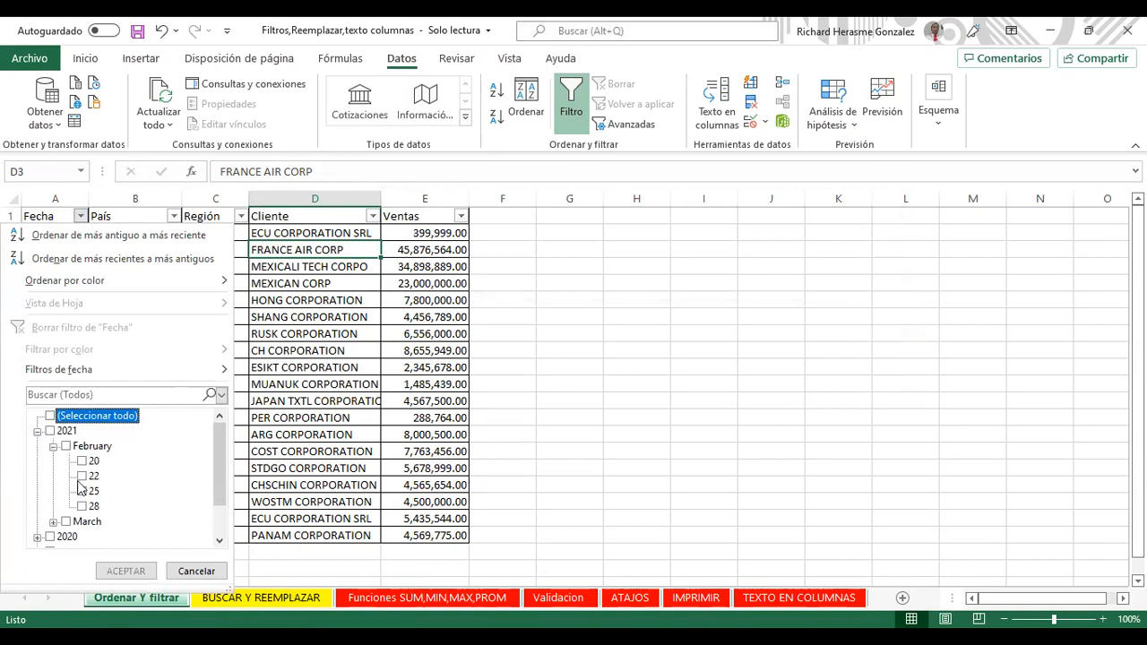
pyautogui.click(38, 431)
pyautogui.click(50, 416)
pyautogui.click(79, 216)
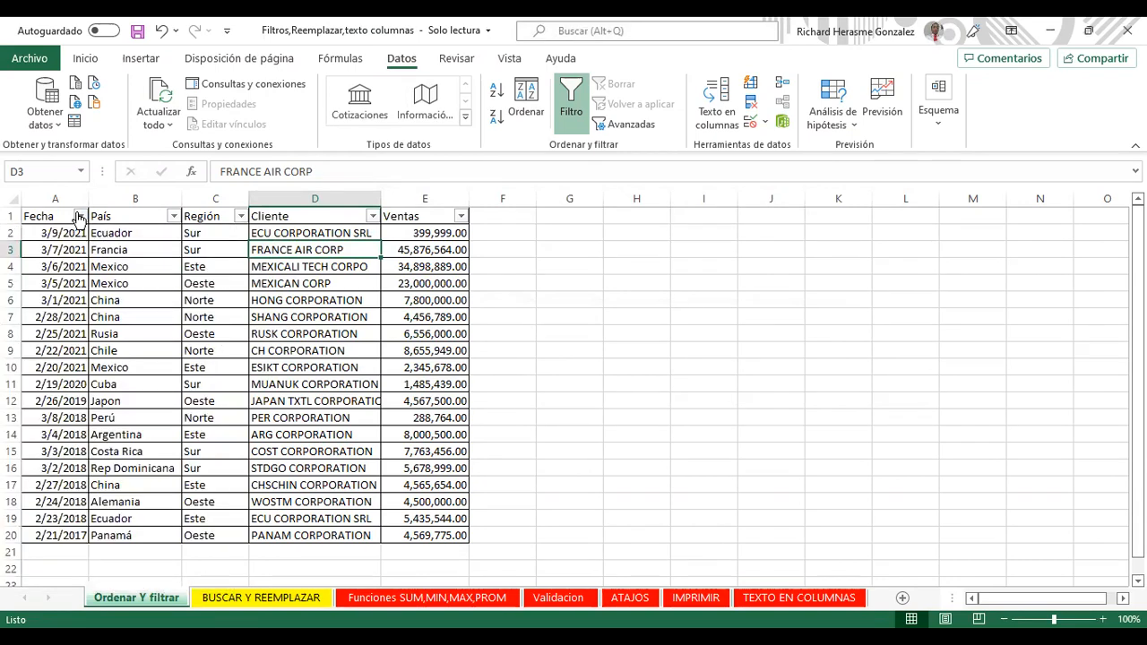
pyautogui.click(80, 216)
pyautogui.click(197, 381)
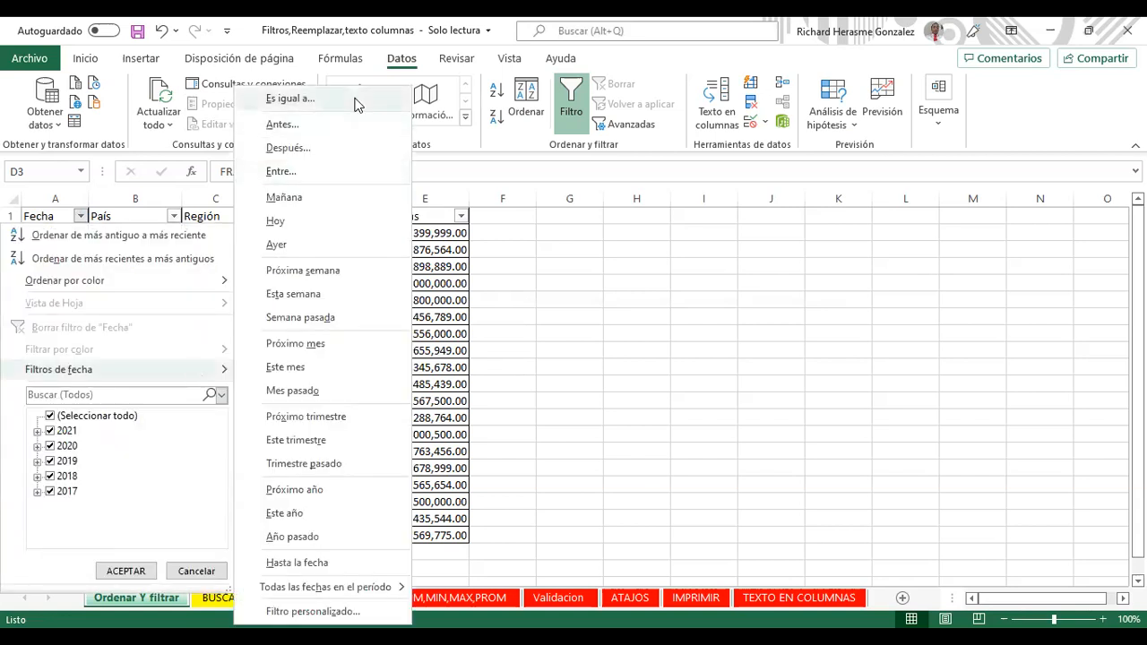
pyautogui.click(357, 105)
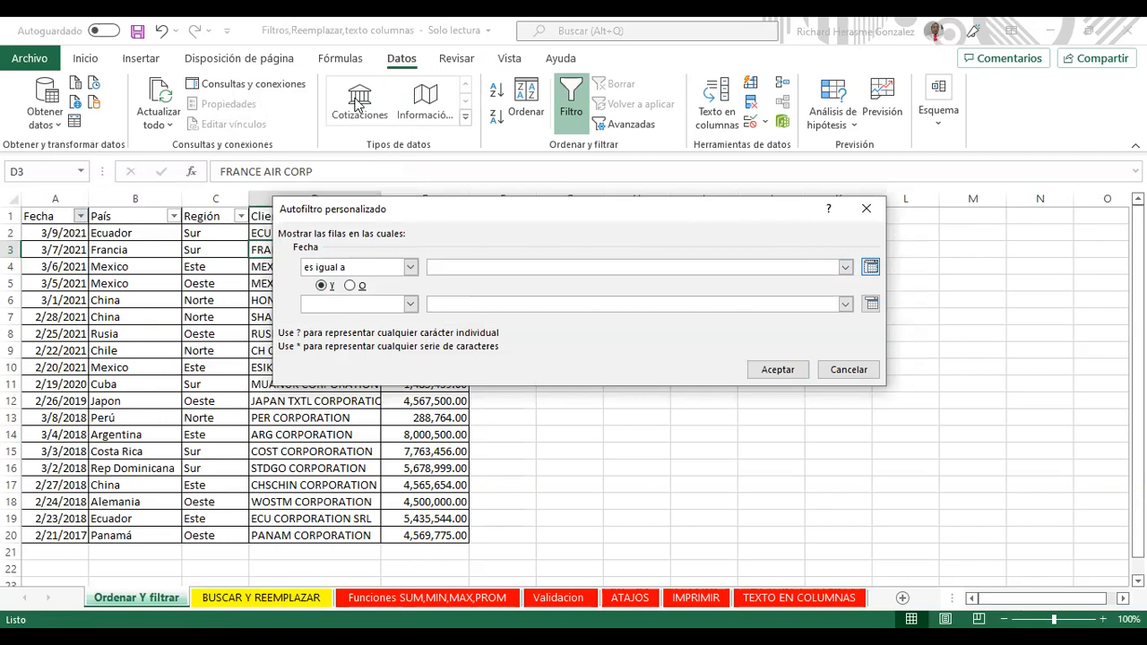
pyautogui.click(871, 266)
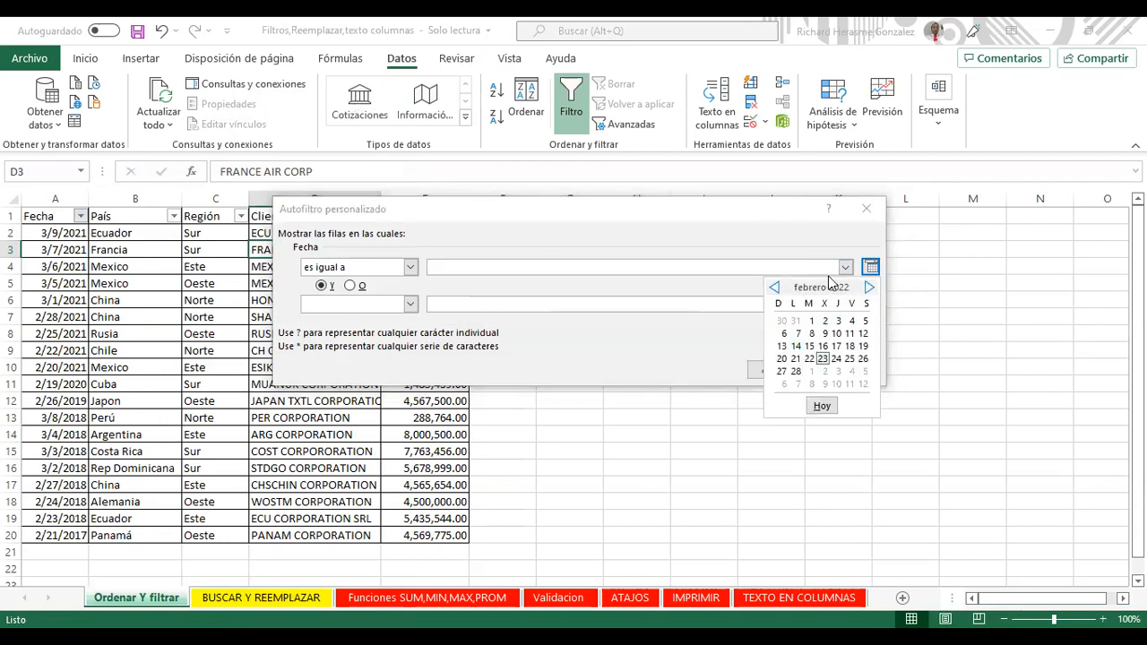
pyautogui.click(846, 266)
pyautogui.scroll(-3, 846, 318)
pyautogui.scroll(3, 852, 331)
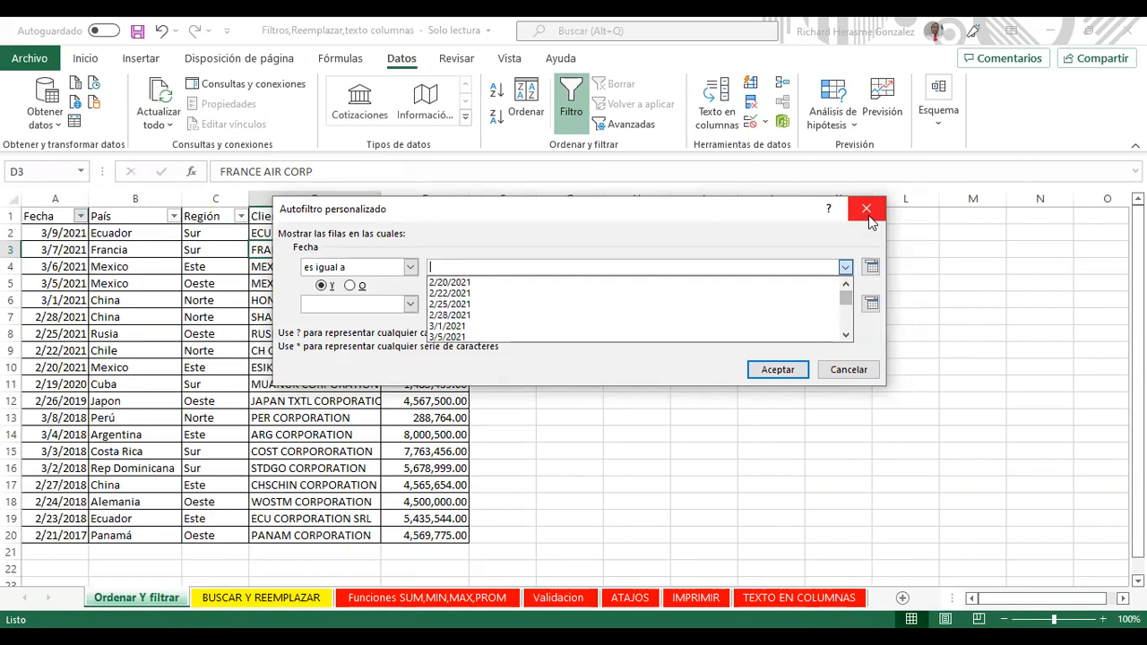
pyautogui.click(869, 216)
pyautogui.click(847, 370)
pyautogui.click(80, 216)
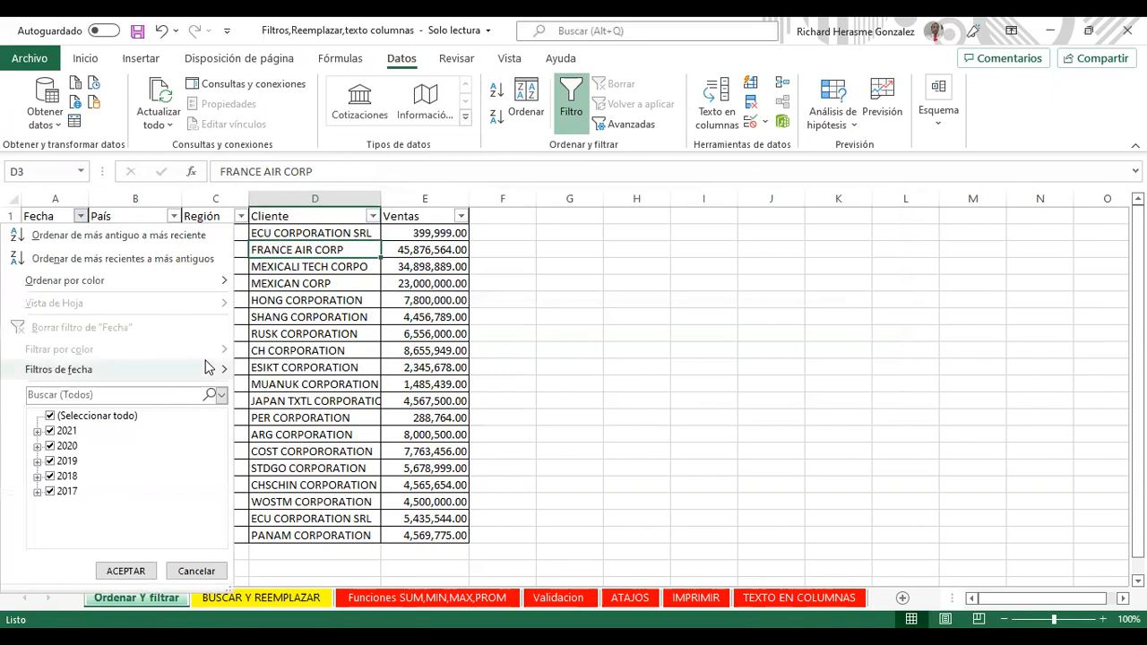
# Step: Apply an 'es posterior a' 3/3/2018 filter, leaving 13 rows, and check dates in A12–A14
pyautogui.moveTo(205, 367)
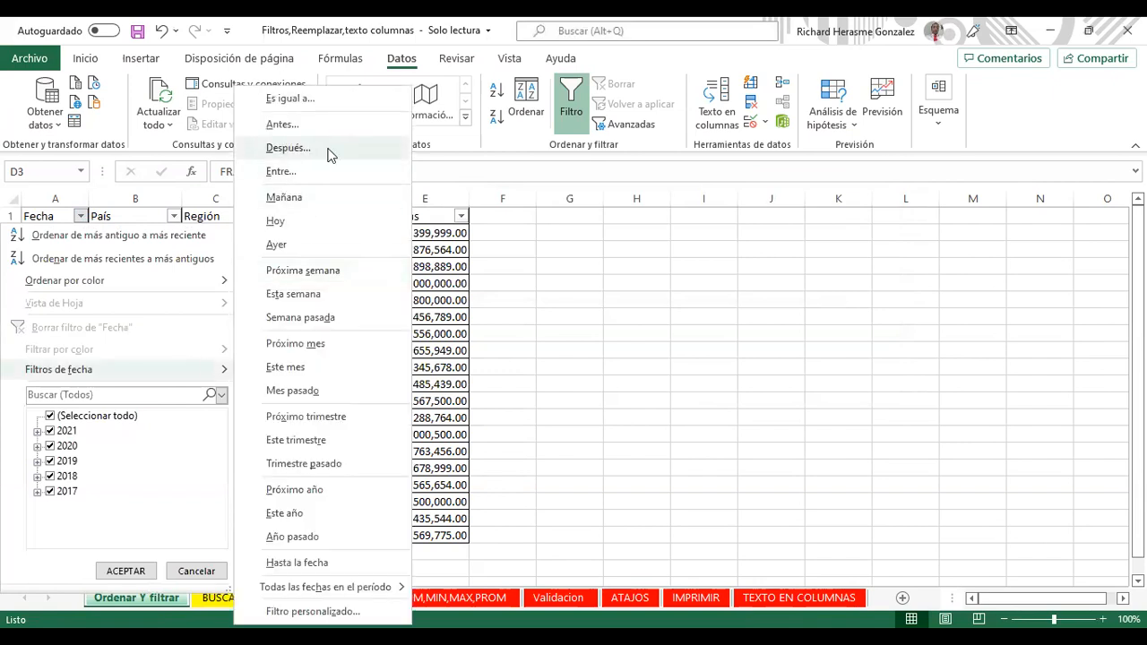
pyautogui.click(328, 150)
pyautogui.hotkey('alt', 'Down')
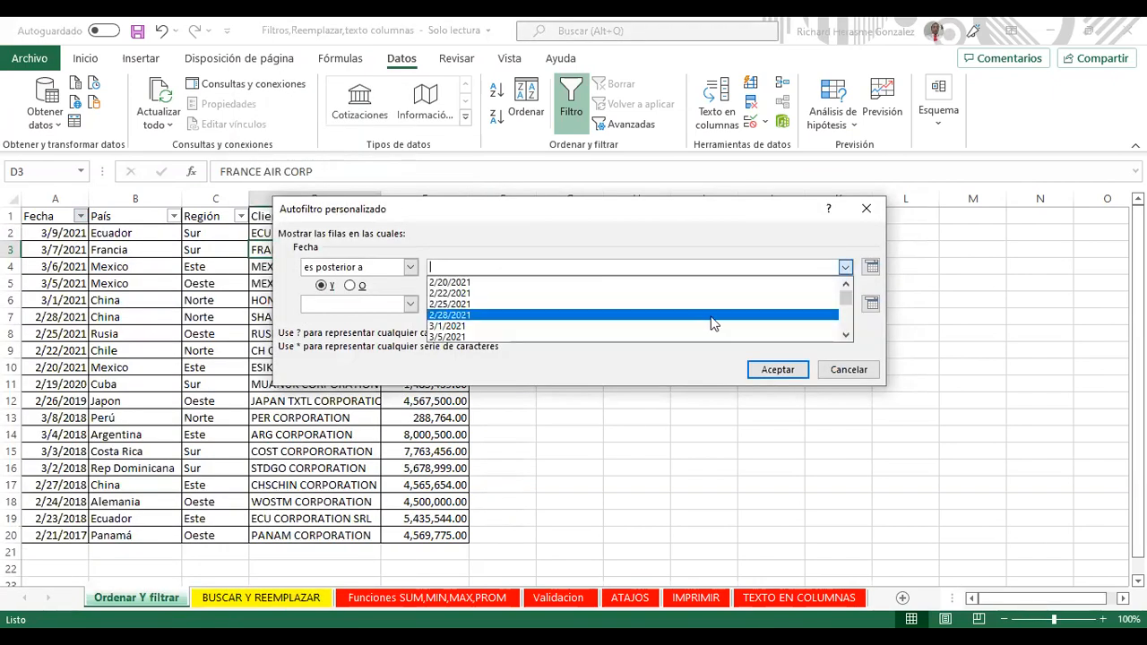
pyautogui.scroll(-3, 818, 325)
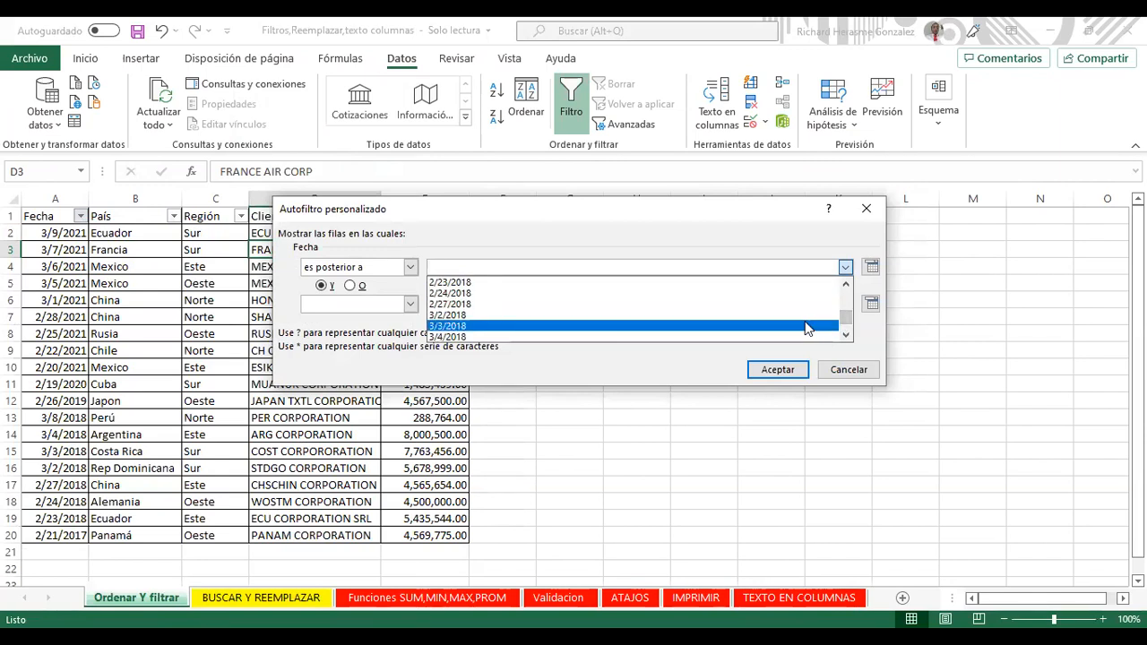
pyautogui.click(806, 326)
pyautogui.click(780, 370)
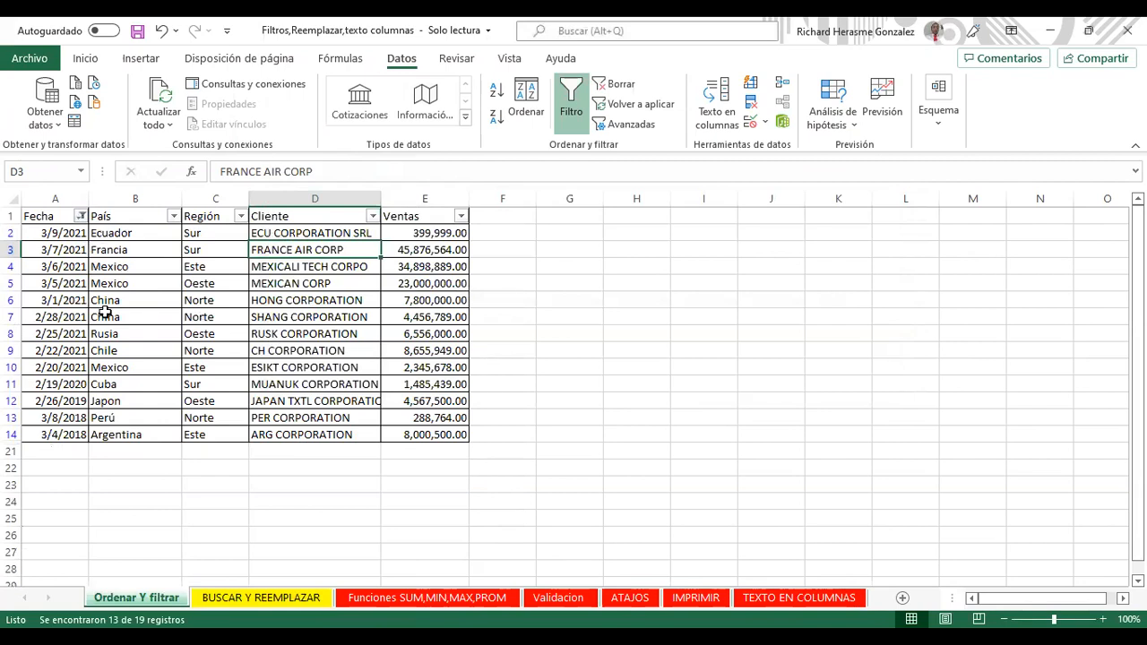
pyautogui.click(56, 434)
pyautogui.click(61, 417)
pyautogui.click(64, 400)
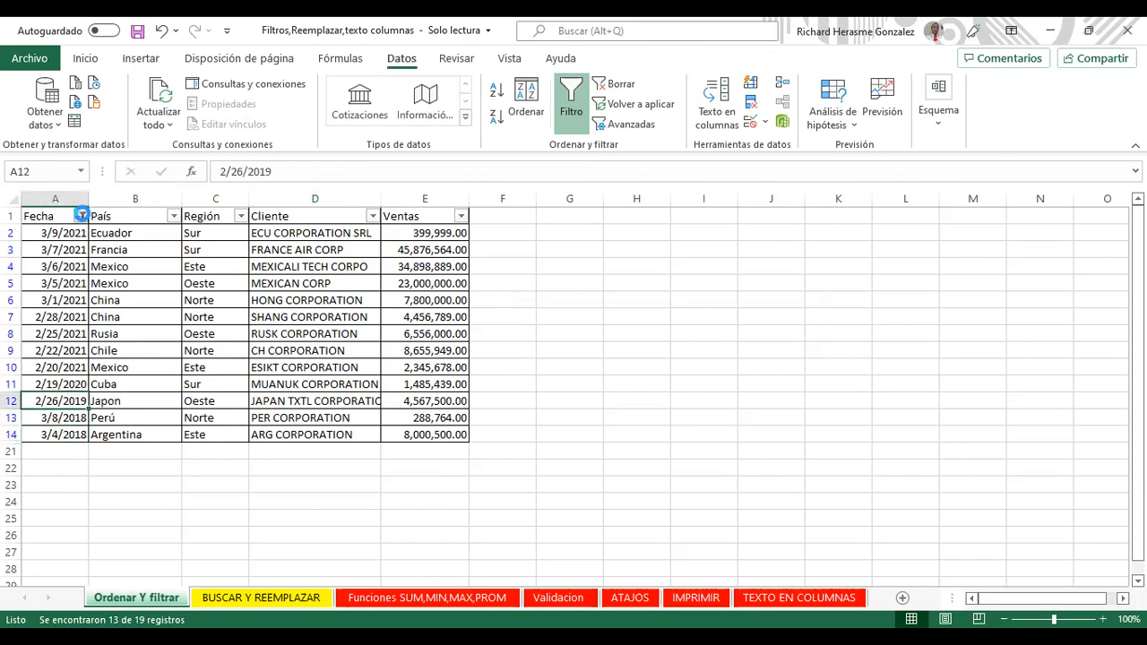
# Step: Apply an Entre filter starting at 3/1/2021, then clear the Fecha filter with Borrar
pyautogui.click(81, 215)
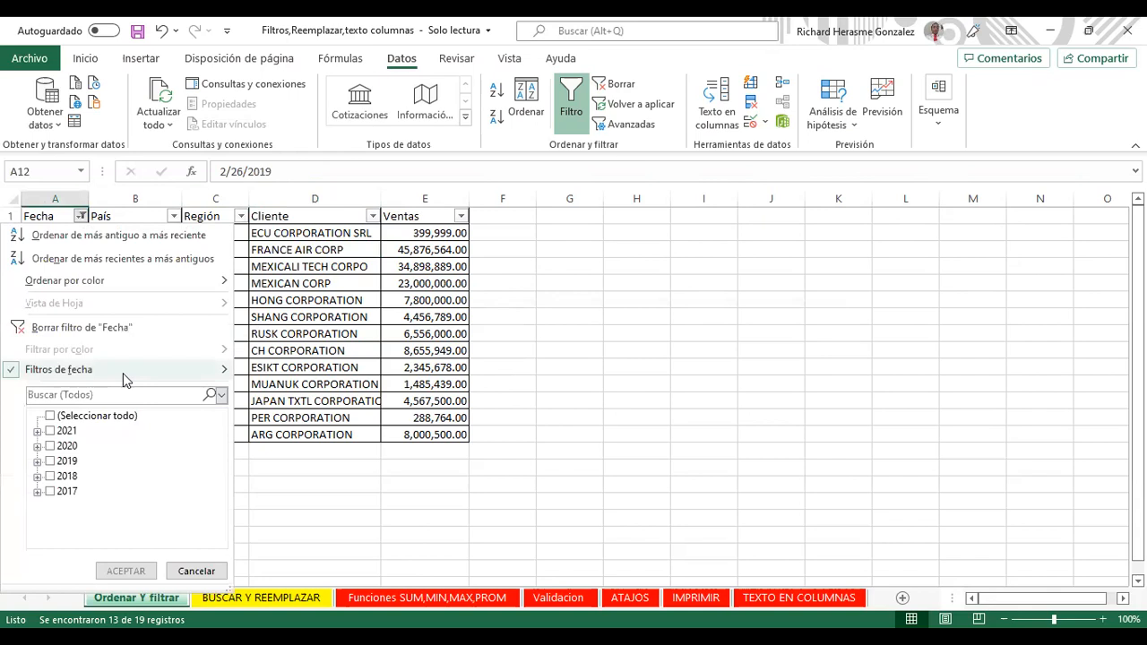
pyautogui.moveTo(122, 372)
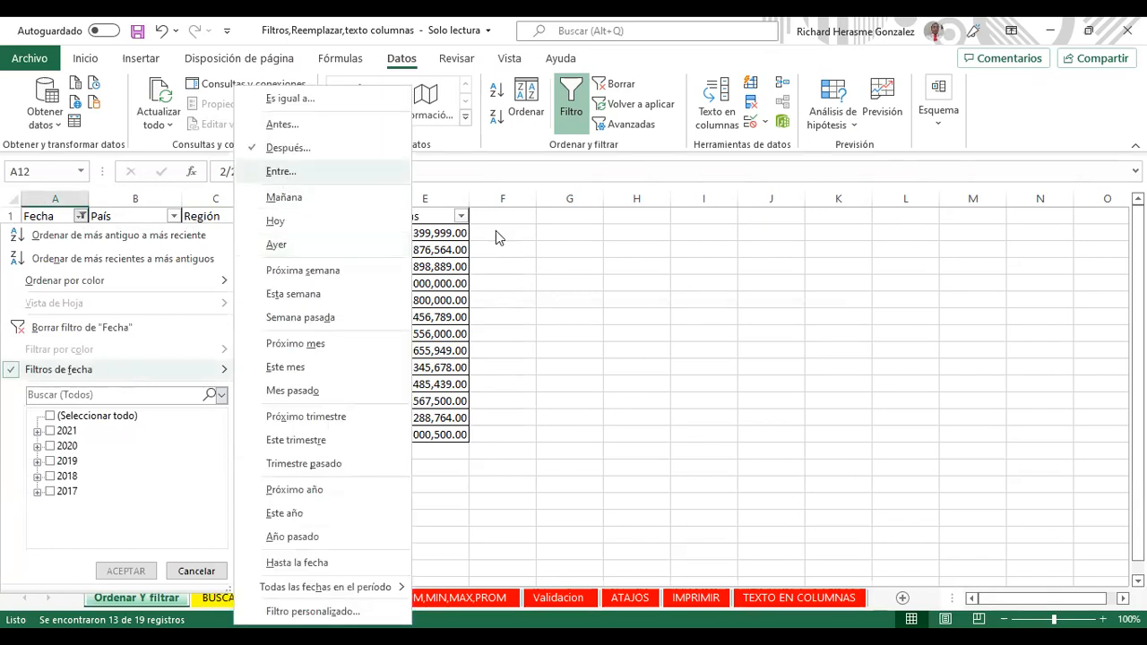
pyautogui.click(281, 172)
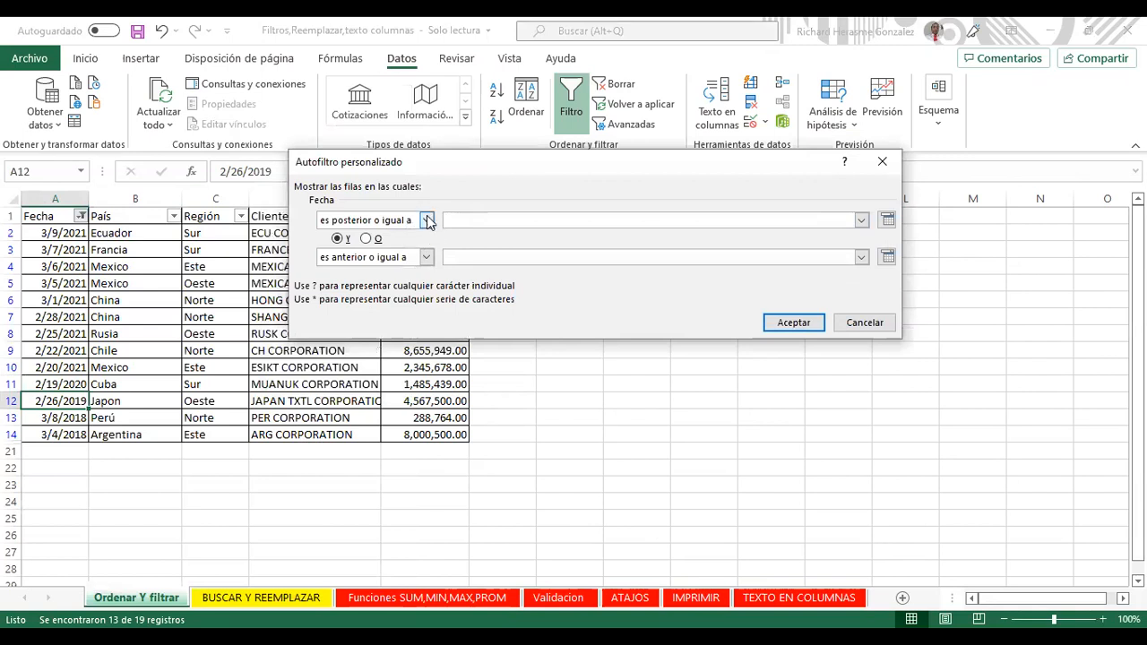
pyautogui.click(860, 220)
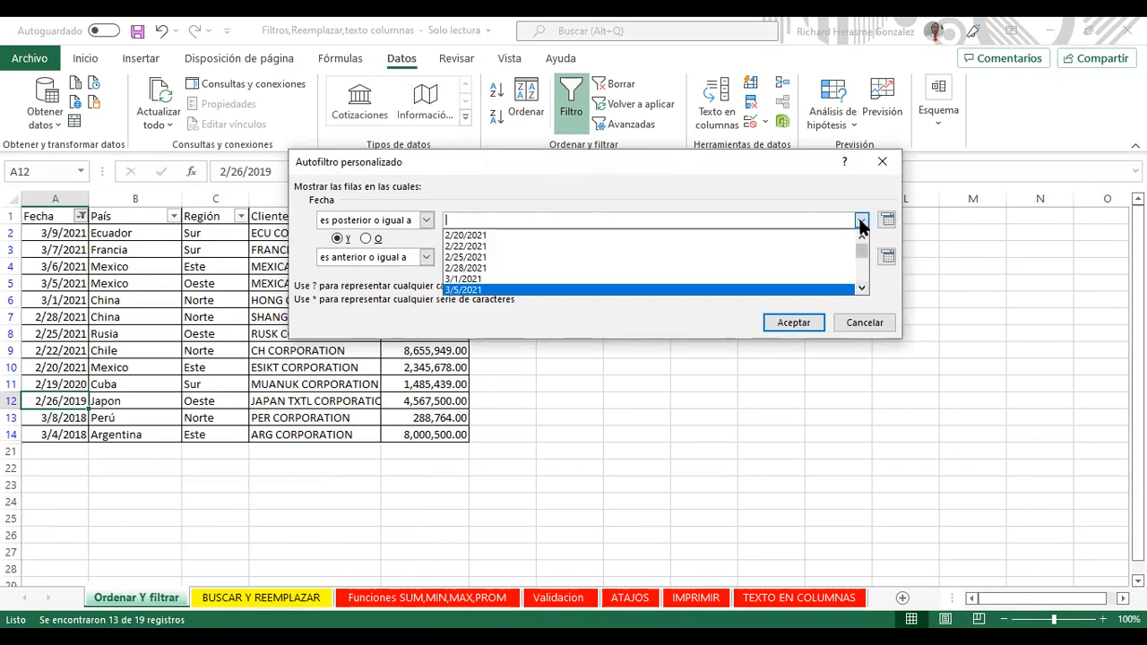
pyautogui.scroll(-1, 859, 226)
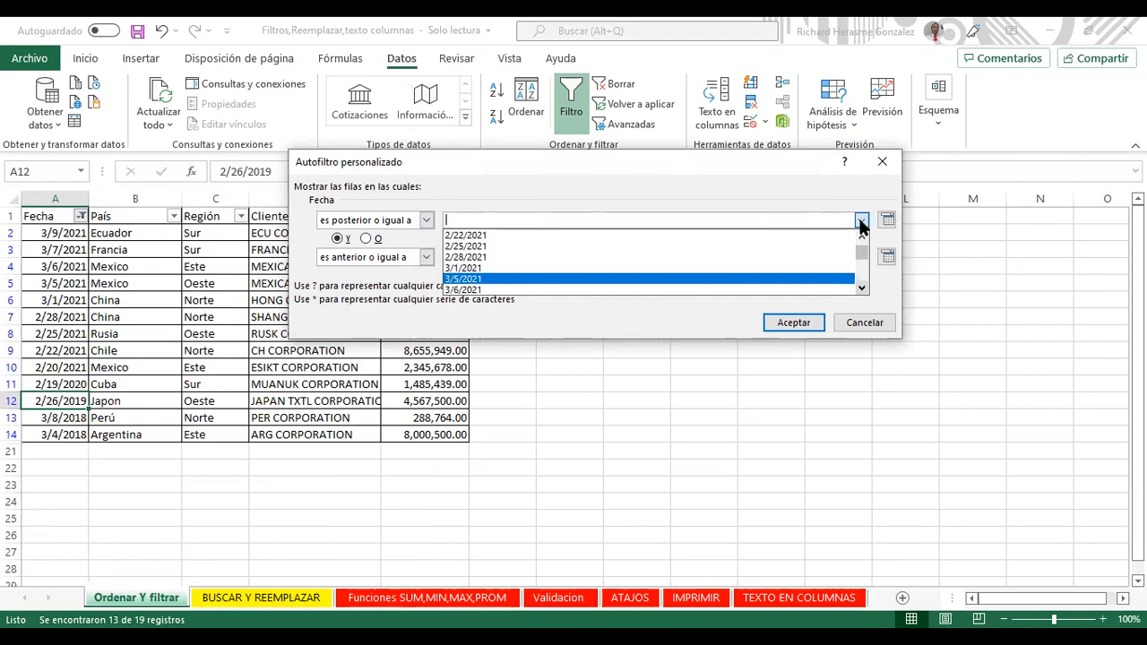
pyautogui.press('Up')
pyautogui.press('Return')
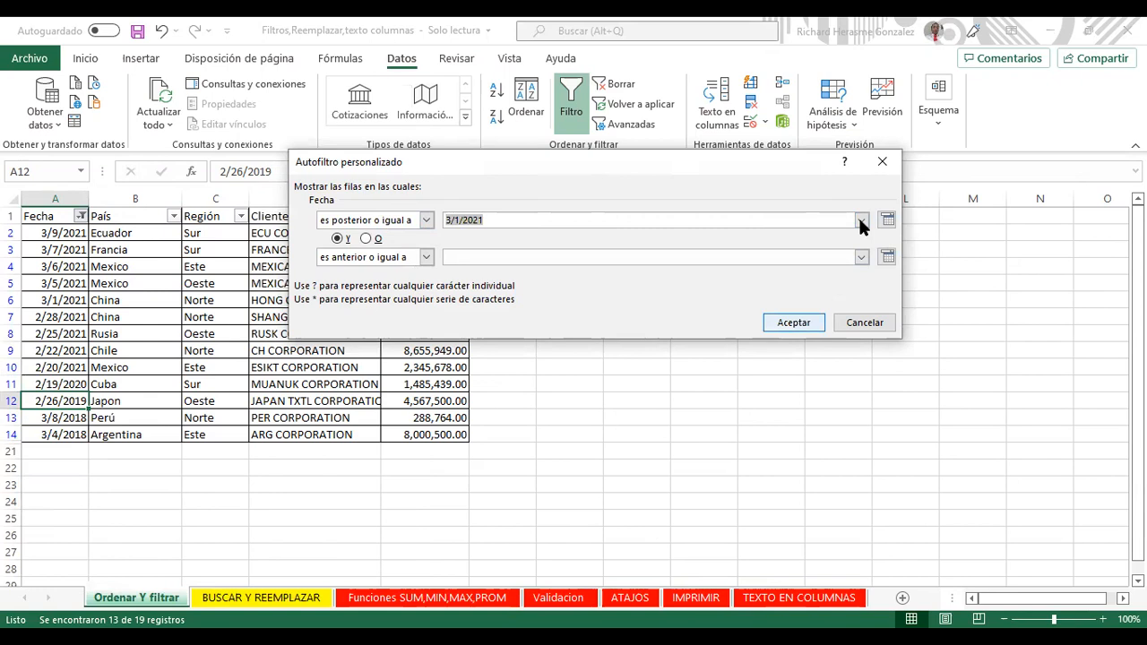
pyautogui.press('Tab')
pyautogui.press('Return')
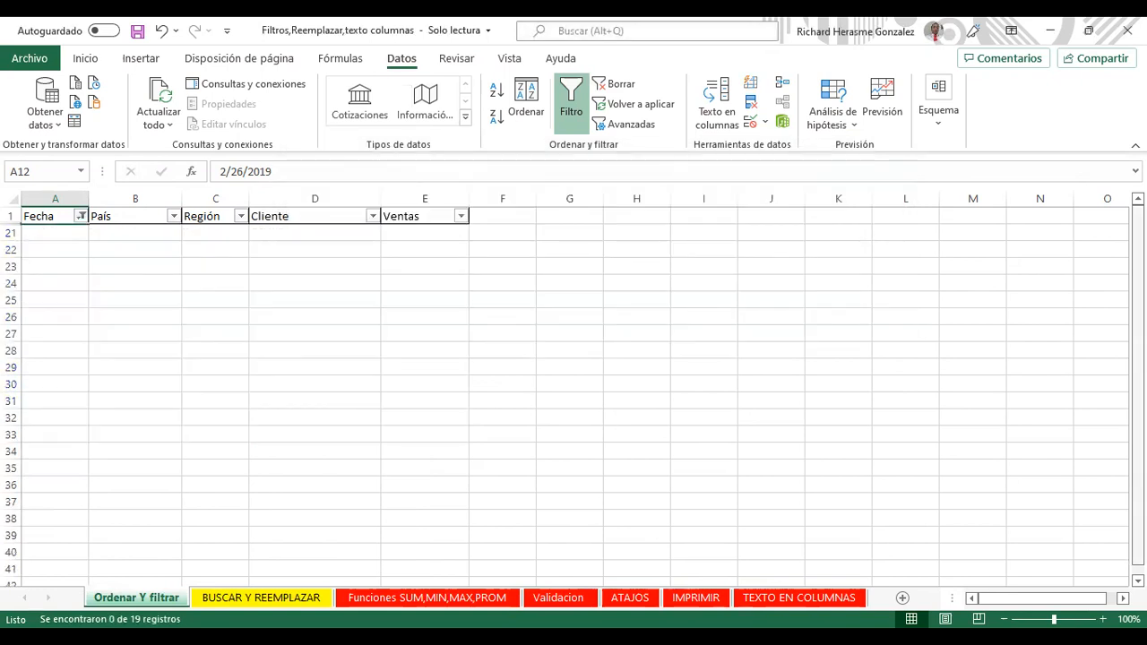
pyautogui.click(606, 85)
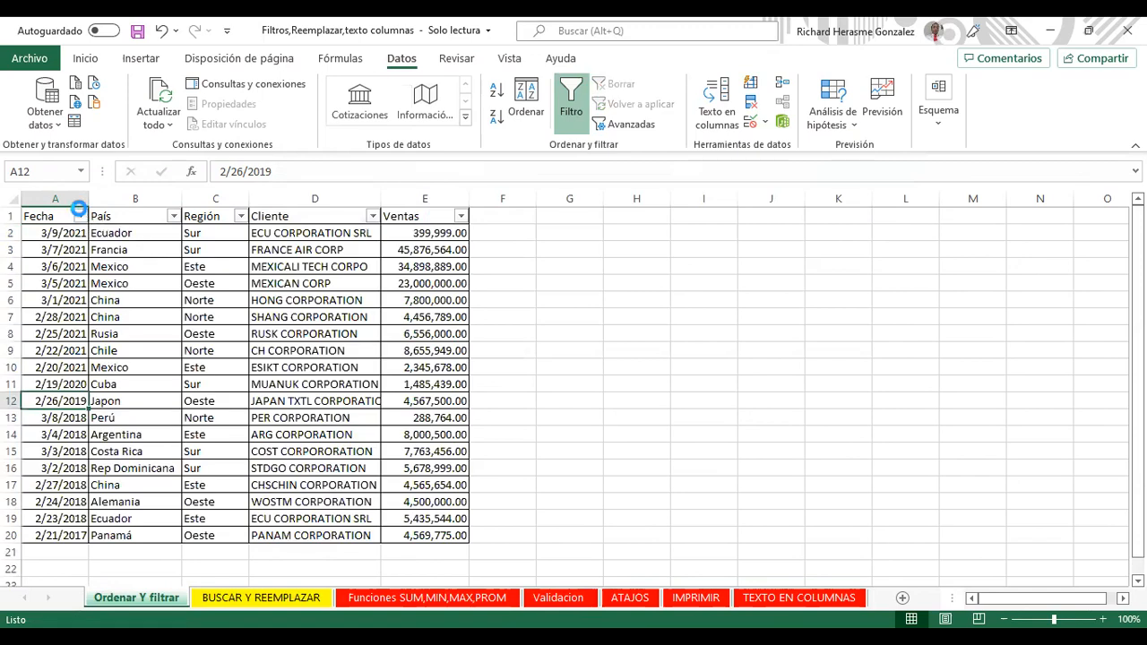
# Step: Filter Fecha to dates after 3/1/2021, check A2–A5, then undo it and reopen the dropdown
pyautogui.click(80, 216)
pyautogui.moveTo(134, 369)
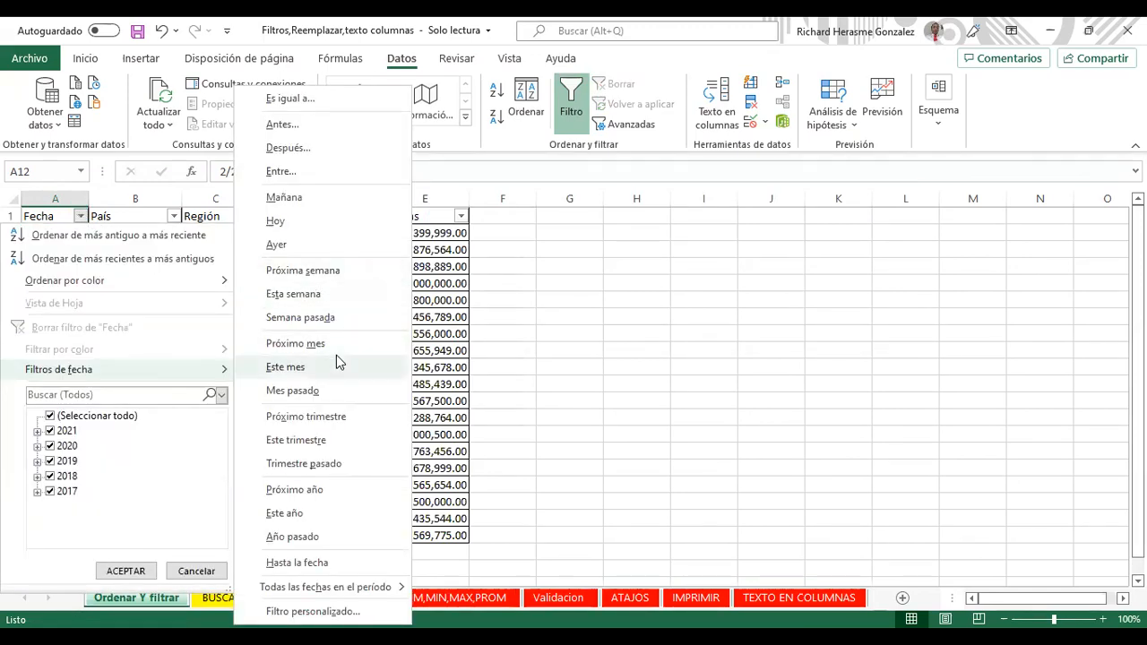
pyautogui.click(313, 147)
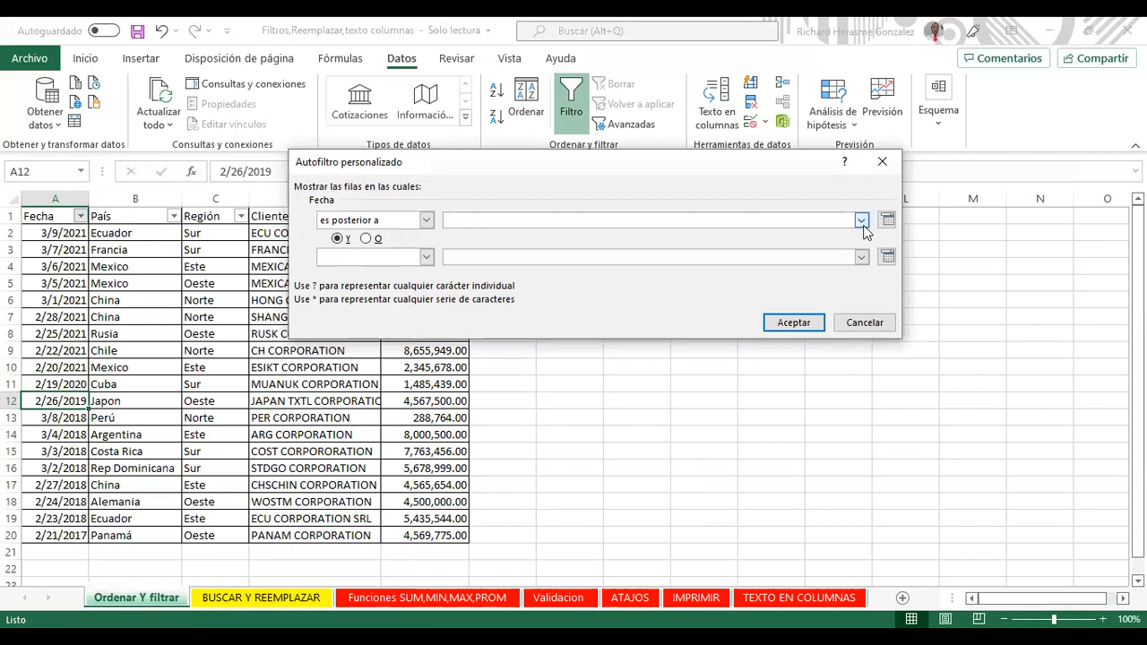
pyautogui.click(862, 221)
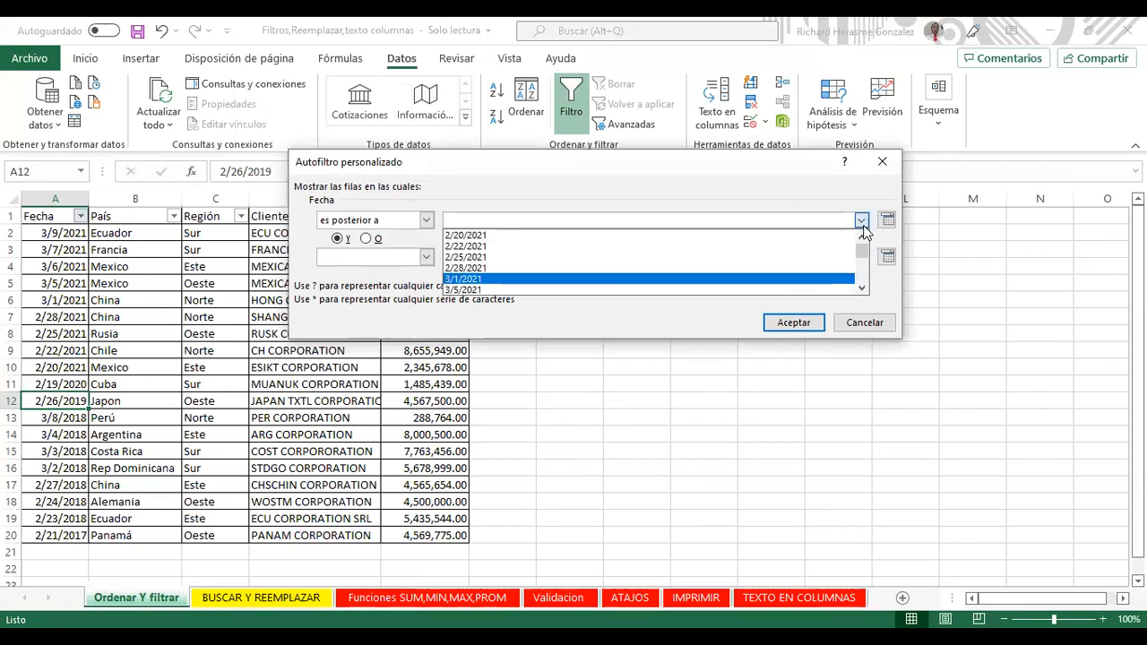
pyautogui.click(794, 324)
pyautogui.click(794, 325)
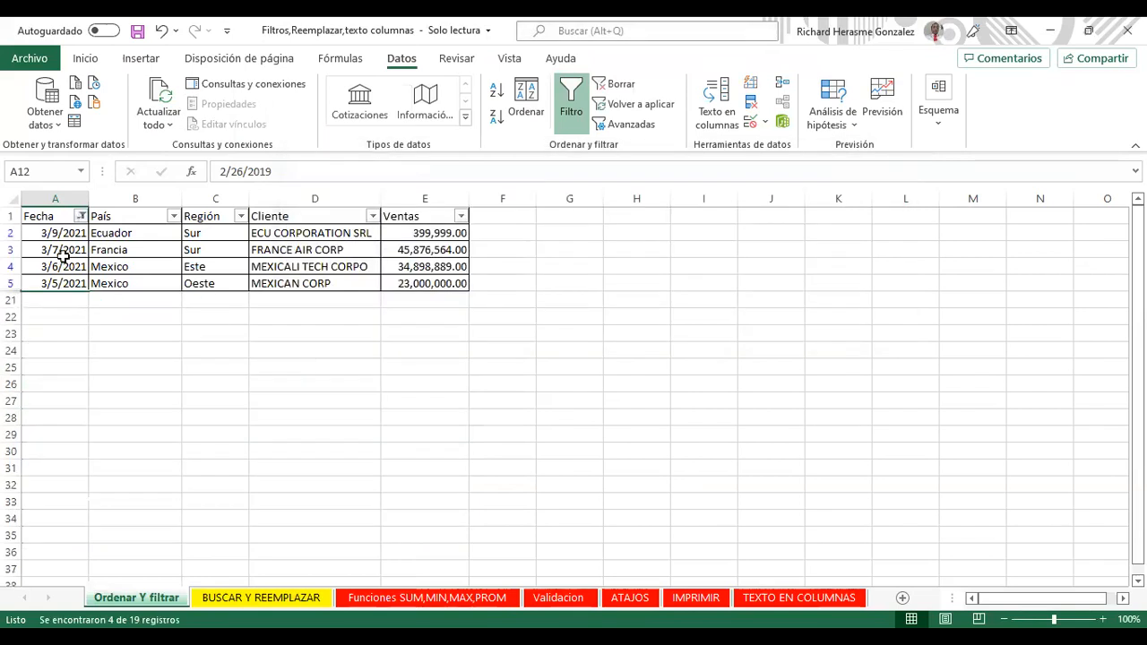
pyautogui.click(59, 279)
pyautogui.click(60, 267)
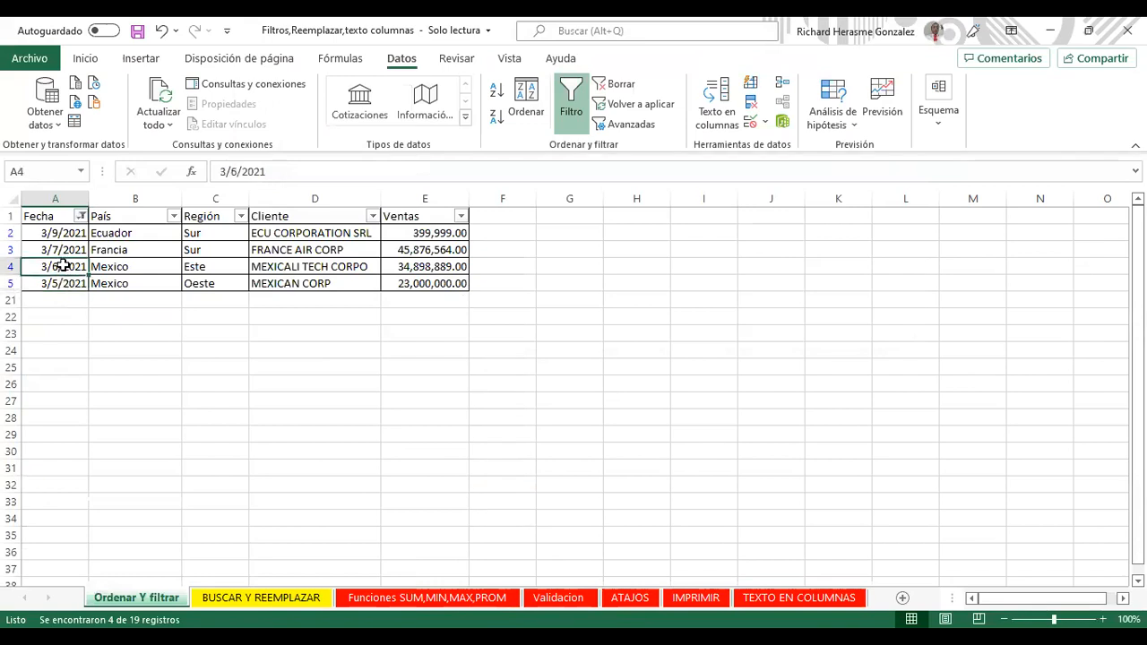
pyautogui.click(65, 250)
pyautogui.click(65, 233)
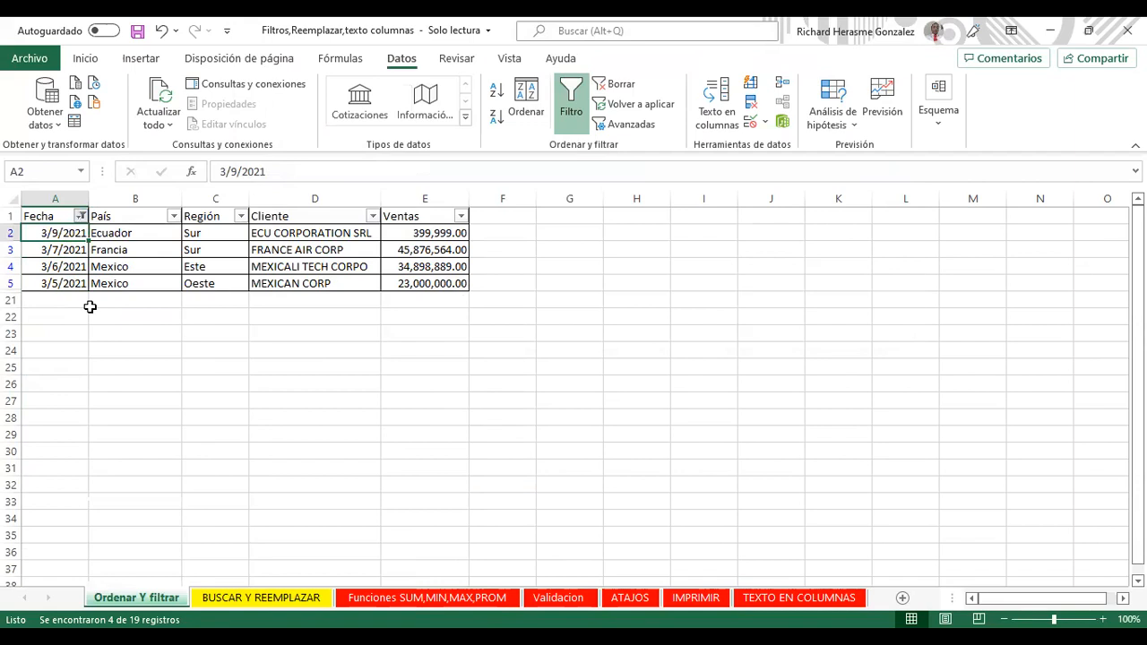
pyautogui.hotkey('ctrl', 'z')
pyautogui.click(81, 216)
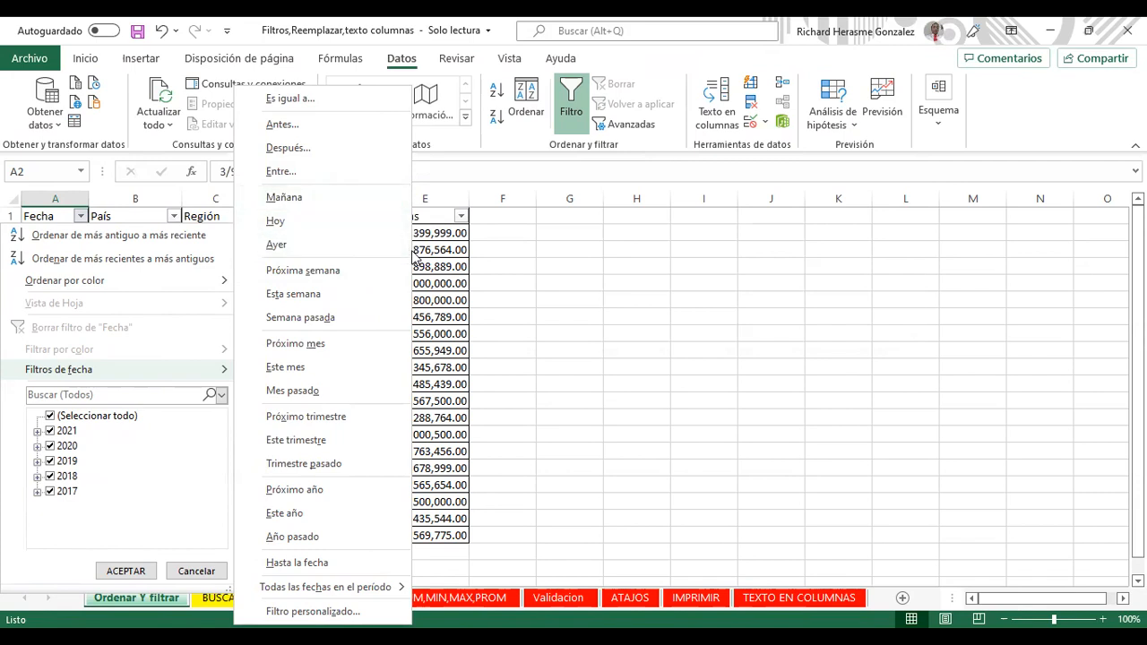
# Step: Close the Fecha filter menu and type 2/24/2022 into cell A21
pyautogui.click(126, 571)
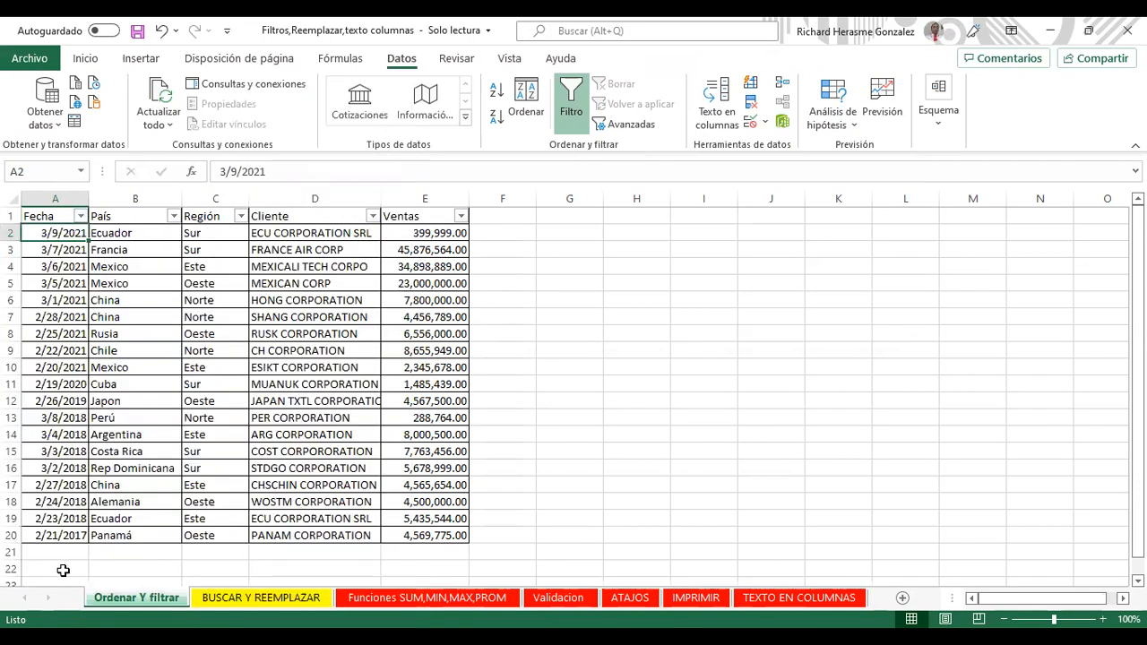
pyautogui.click(52, 552)
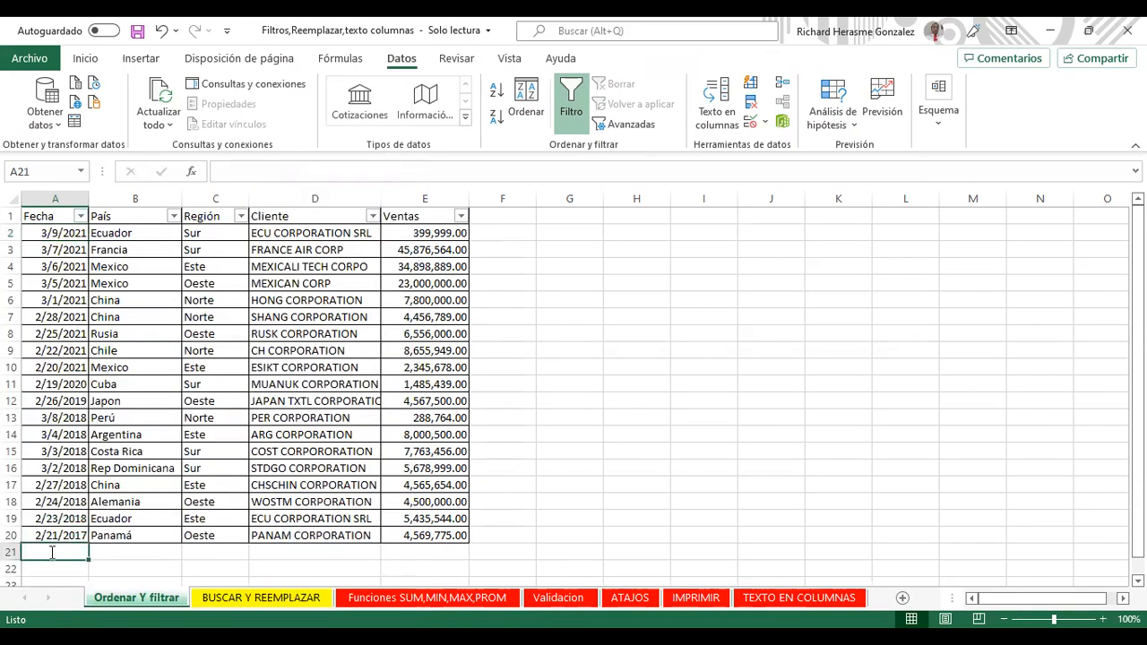
pyautogui.write('2/')
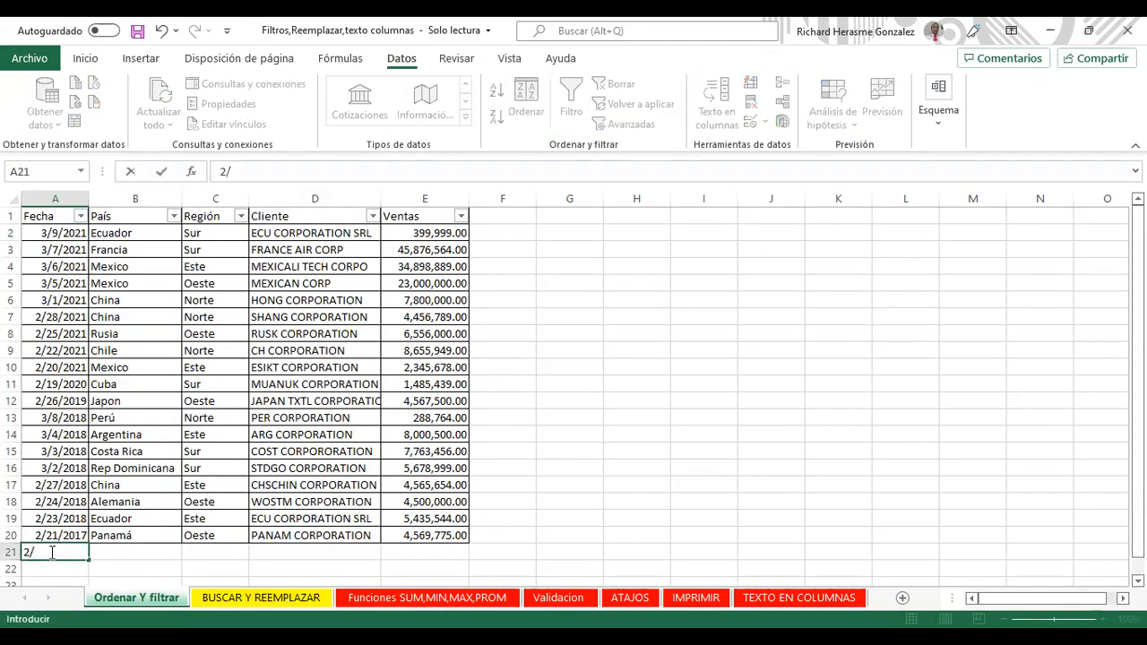
pyautogui.write('24/2022')
# Step: Commit 2/24/2022 in A21 and filter Fecha to Mañana (tomorrow)
pyautogui.press('Return')
pyautogui.click(51, 552)
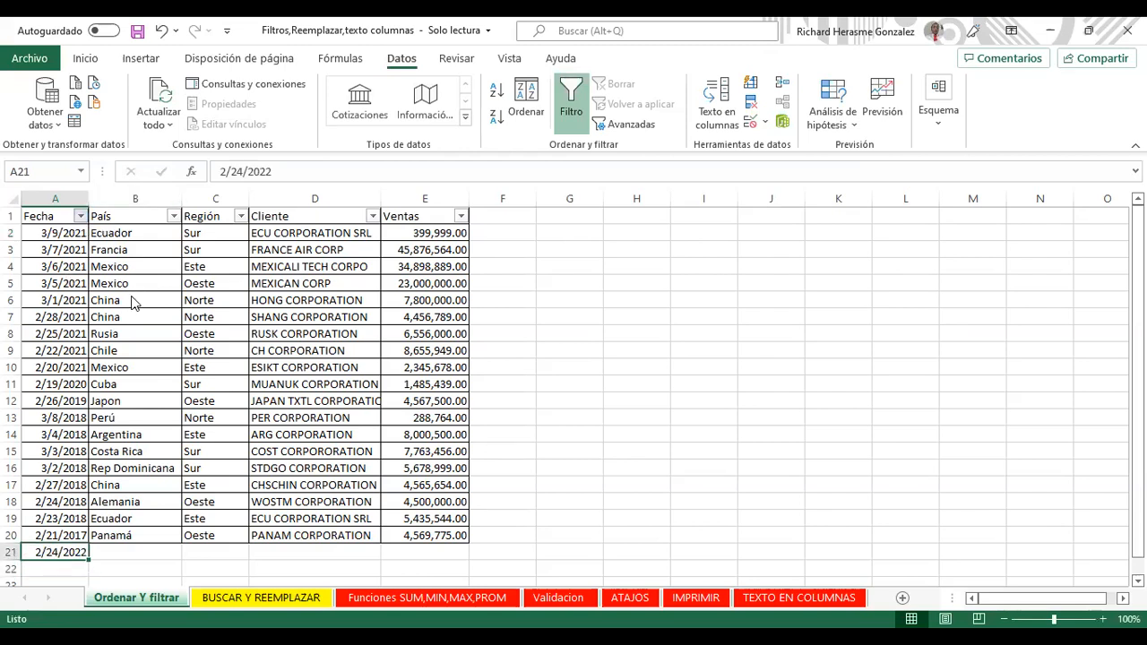
pyautogui.hotkey('alt', 'Down')
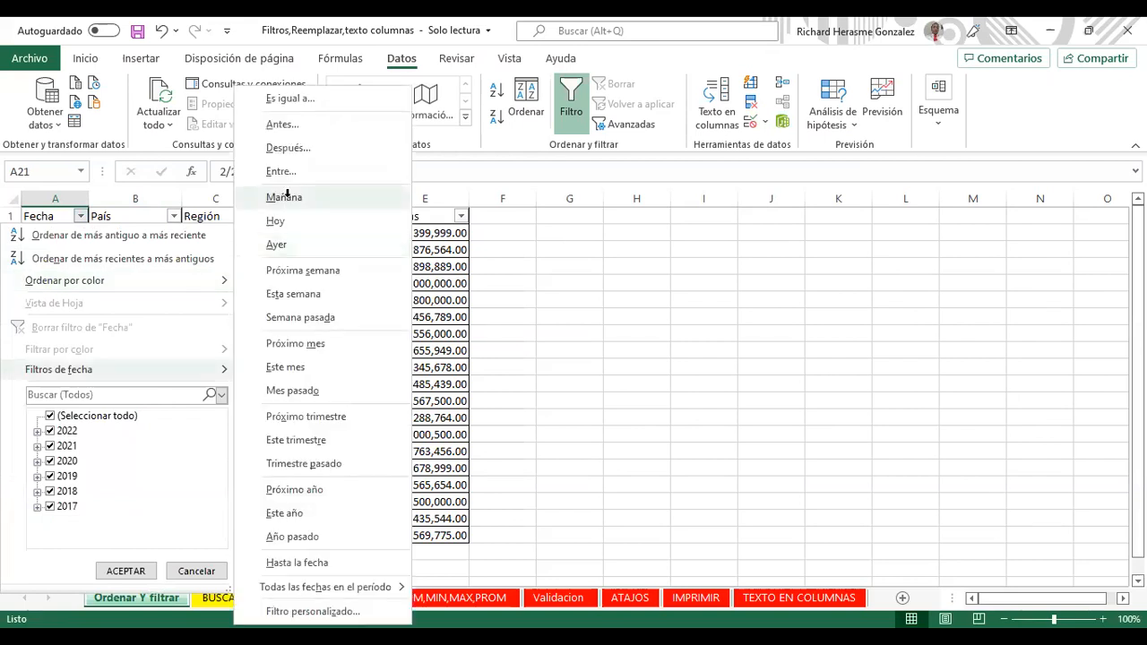
pyautogui.click(288, 199)
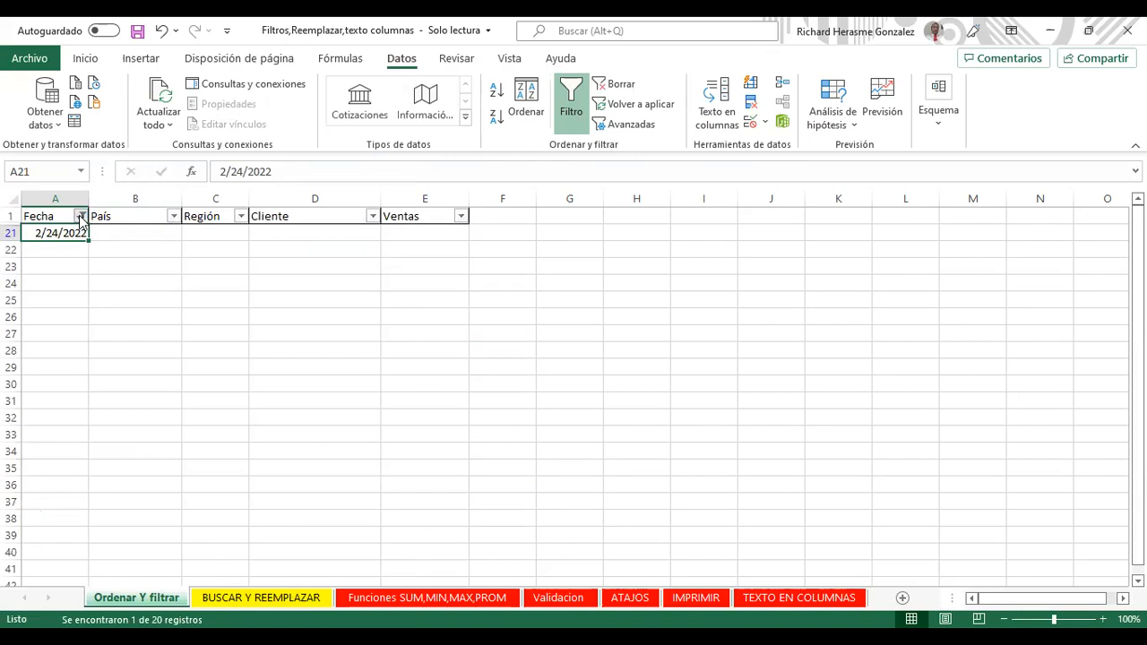
# Step: Clear the Fecha filter so all 20 rows show again
pyautogui.click(81, 217)
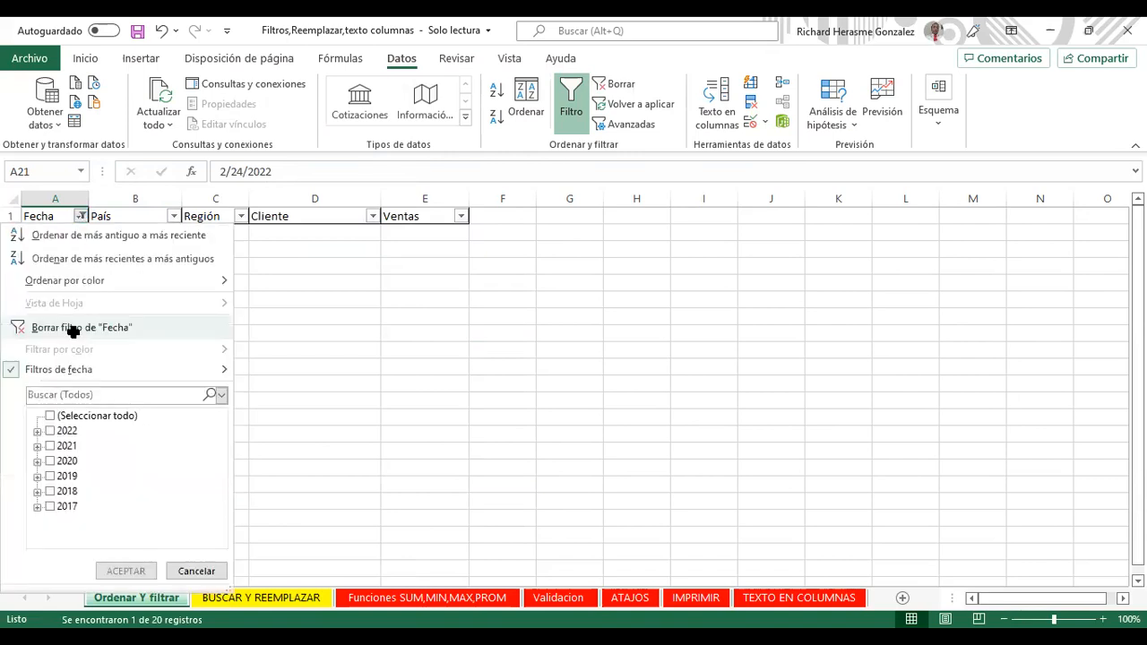
pyautogui.click(76, 330)
pyautogui.click(81, 218)
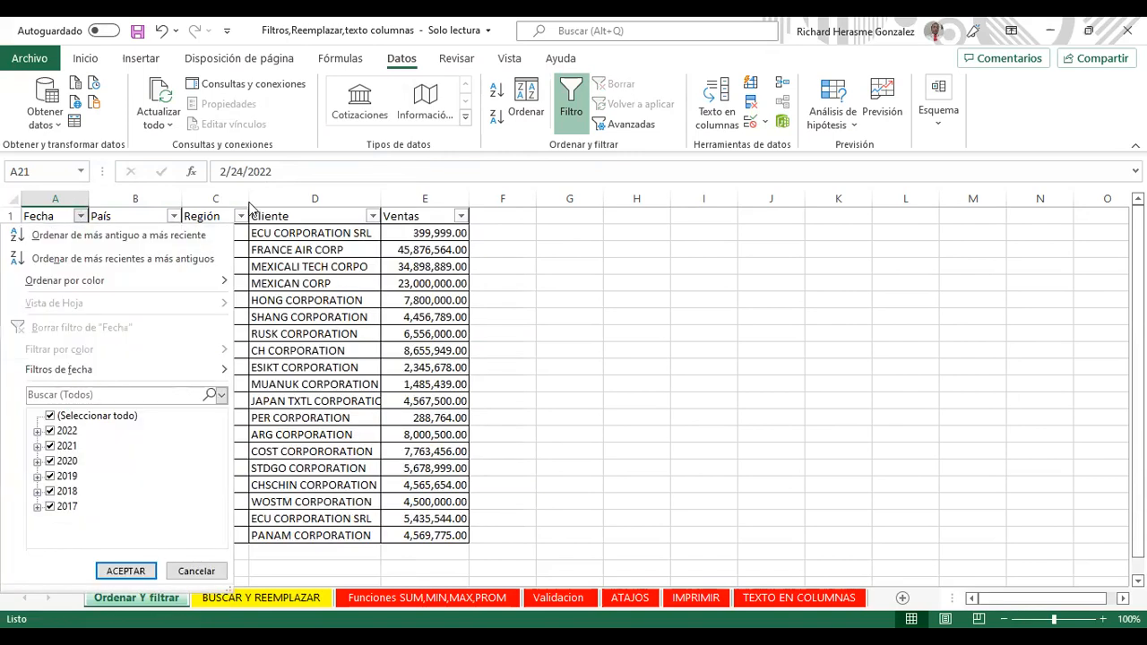
pyautogui.click(242, 218)
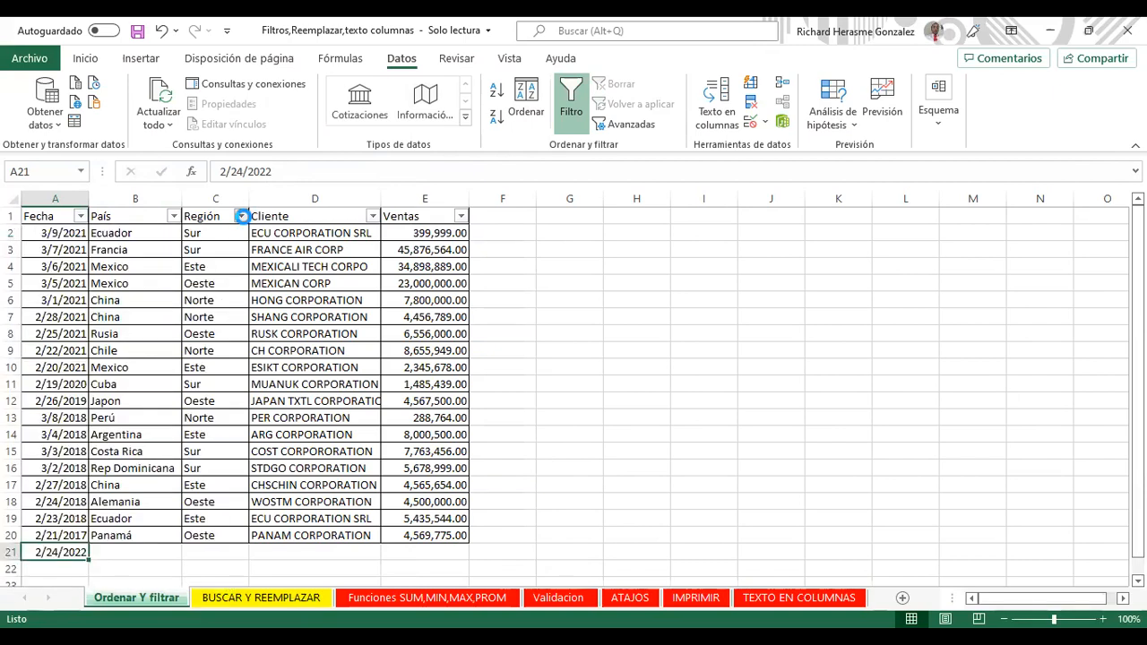
pyautogui.click(242, 218)
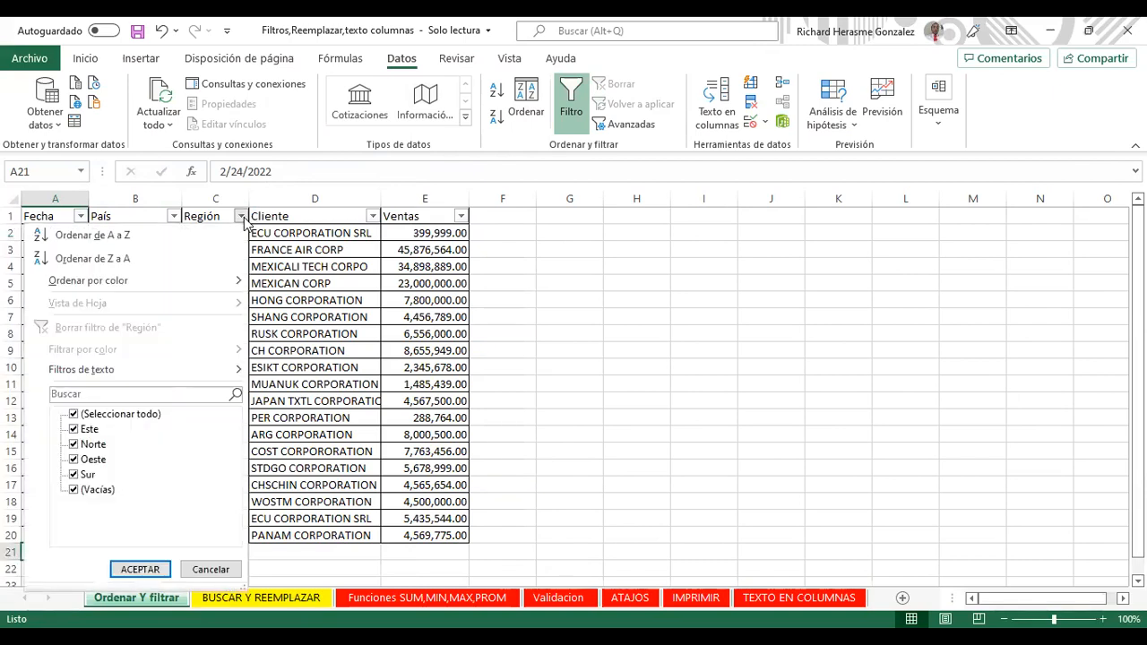
# Step: Close the filter menus and copy the 2/24/2022 date in A21
pyautogui.click(81, 217)
pyautogui.click(81, 218)
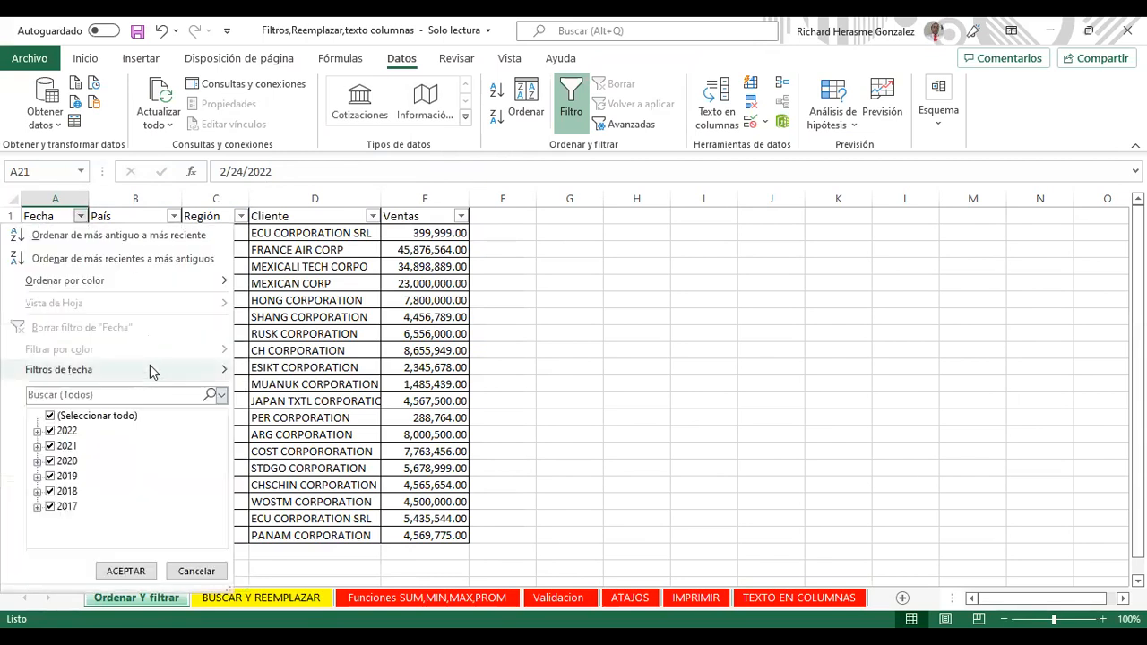
pyautogui.moveTo(150, 363)
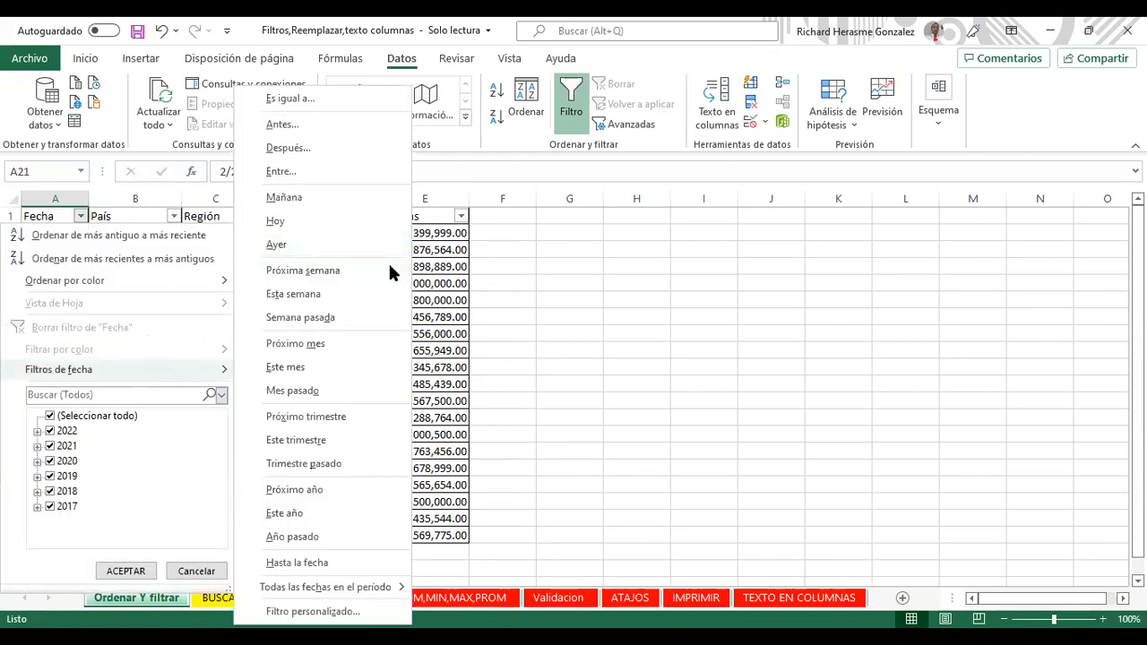
pyautogui.press('Escape')
pyautogui.press('Escape')
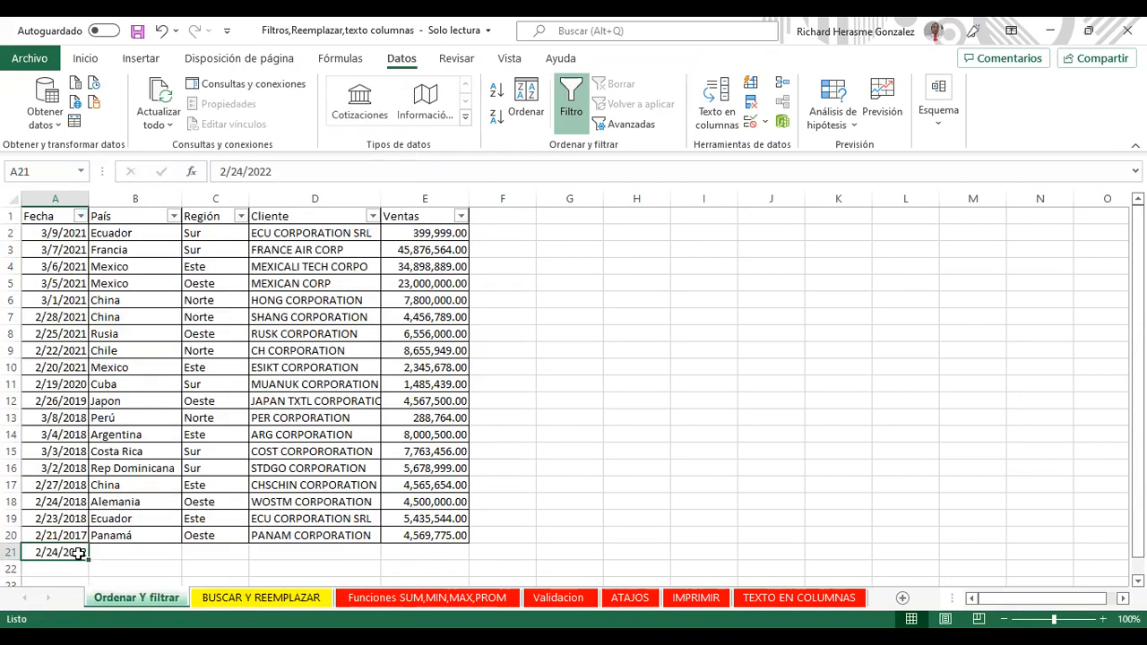
pyautogui.hotkey('ctrl', 'c')
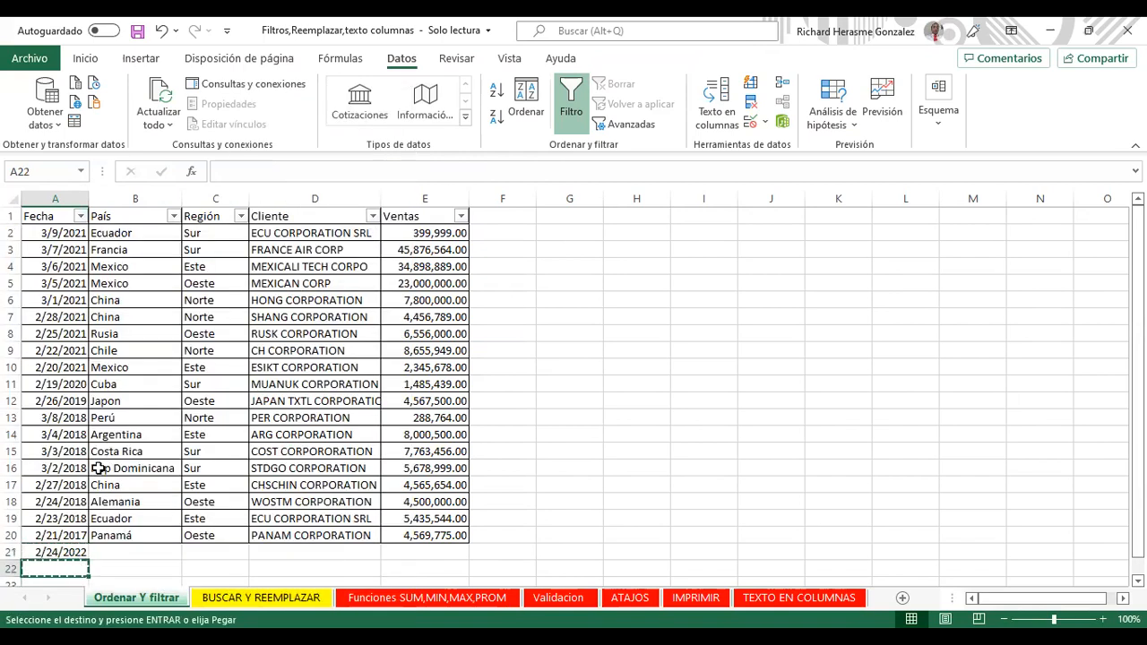
# Step: Paste the date into A22 and edit it to 2/22/2022
pyautogui.click(47, 562)
pyautogui.hotkey('ctrl', 'v')
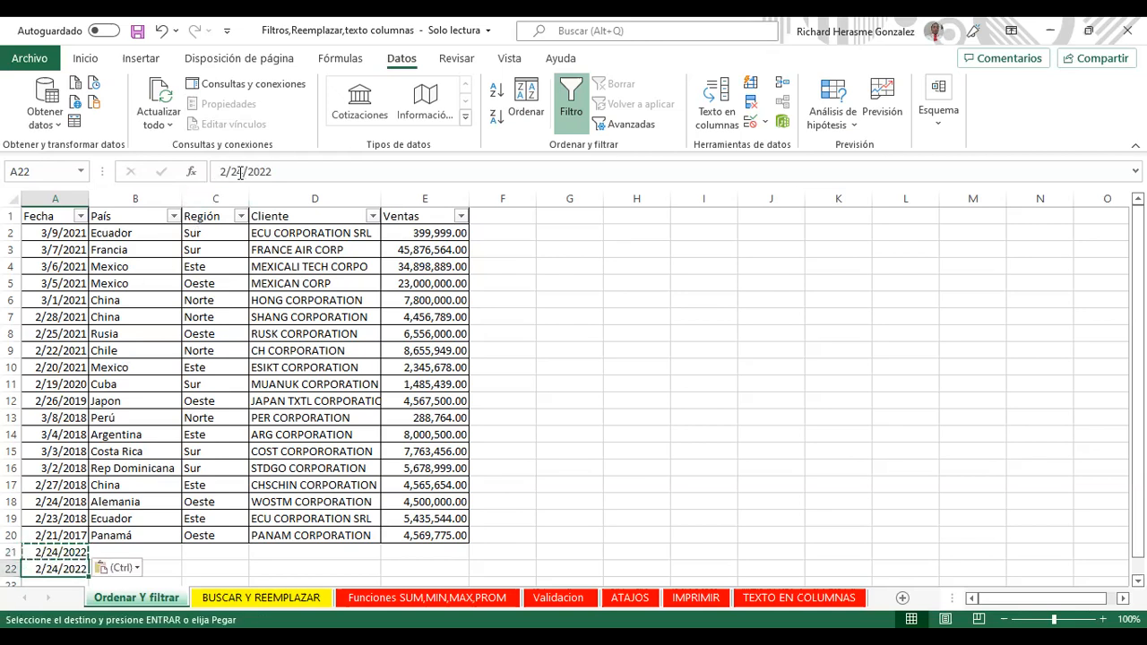
pyautogui.click(240, 172)
pyautogui.press('BackSpace')
pyautogui.write('2')
pyautogui.press('Return')
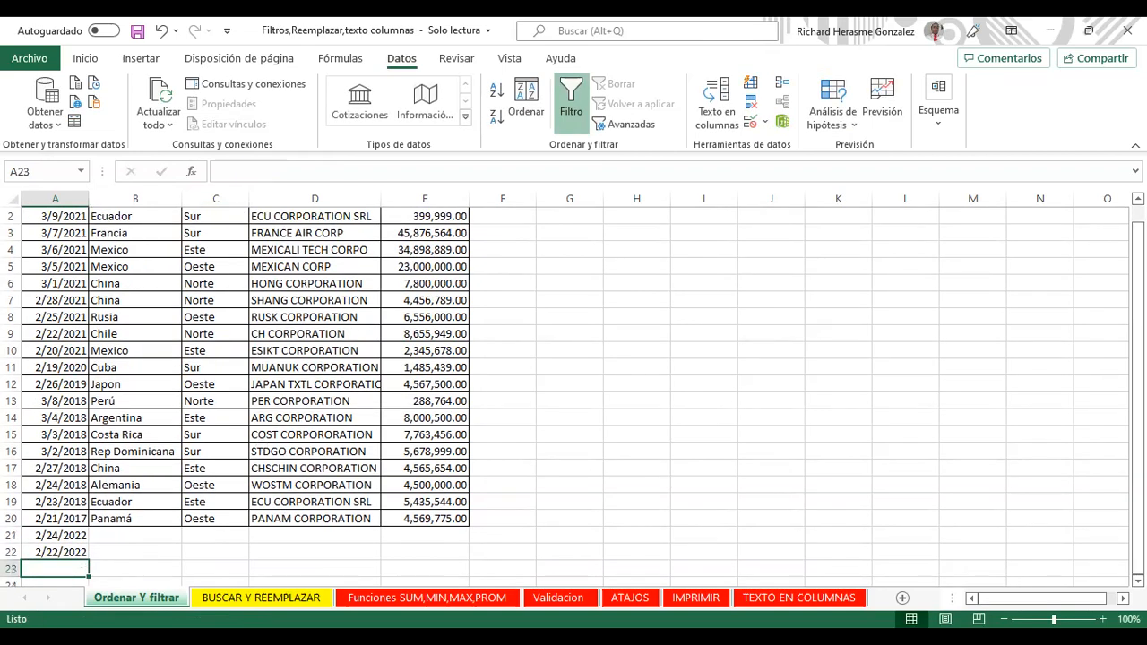
pyautogui.scroll(1, 79, 219)
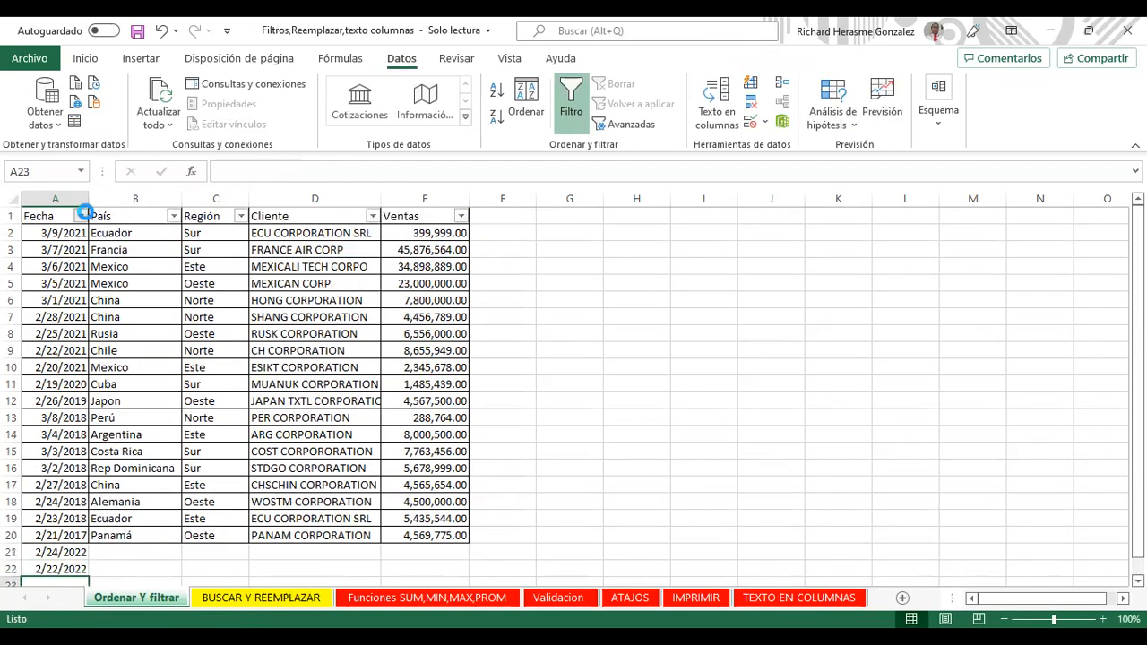
# Step: Filter Fecha to Ayer (yesterday), leaving only the 2/22/2022 row
pyautogui.click(80, 216)
pyautogui.click(180, 369)
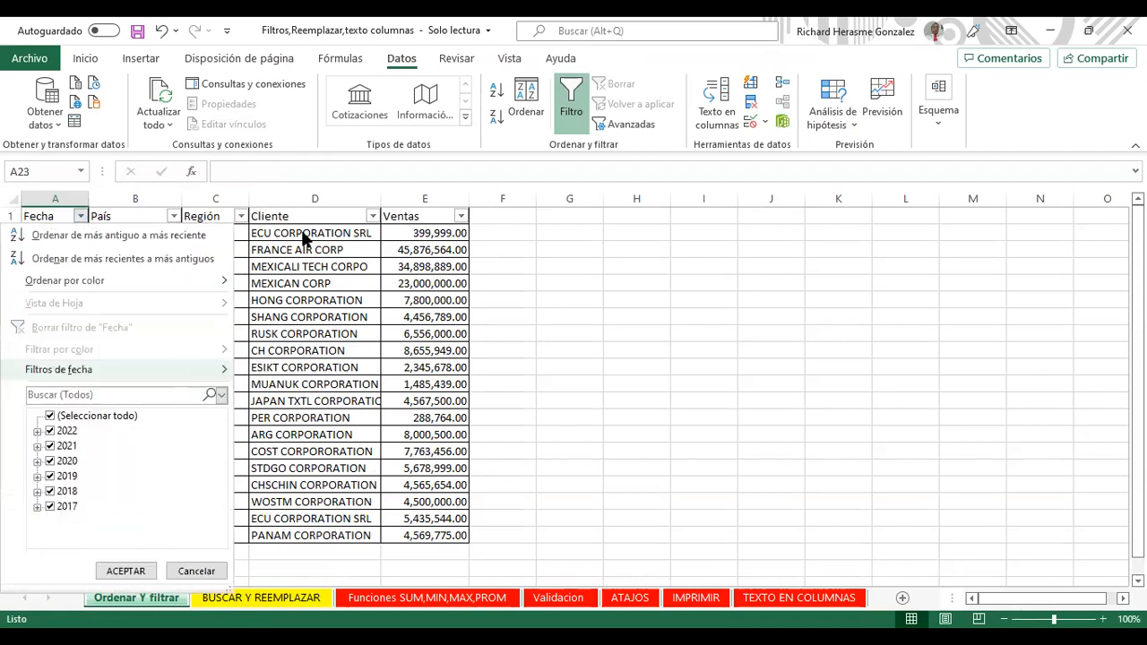
pyautogui.click(295, 251)
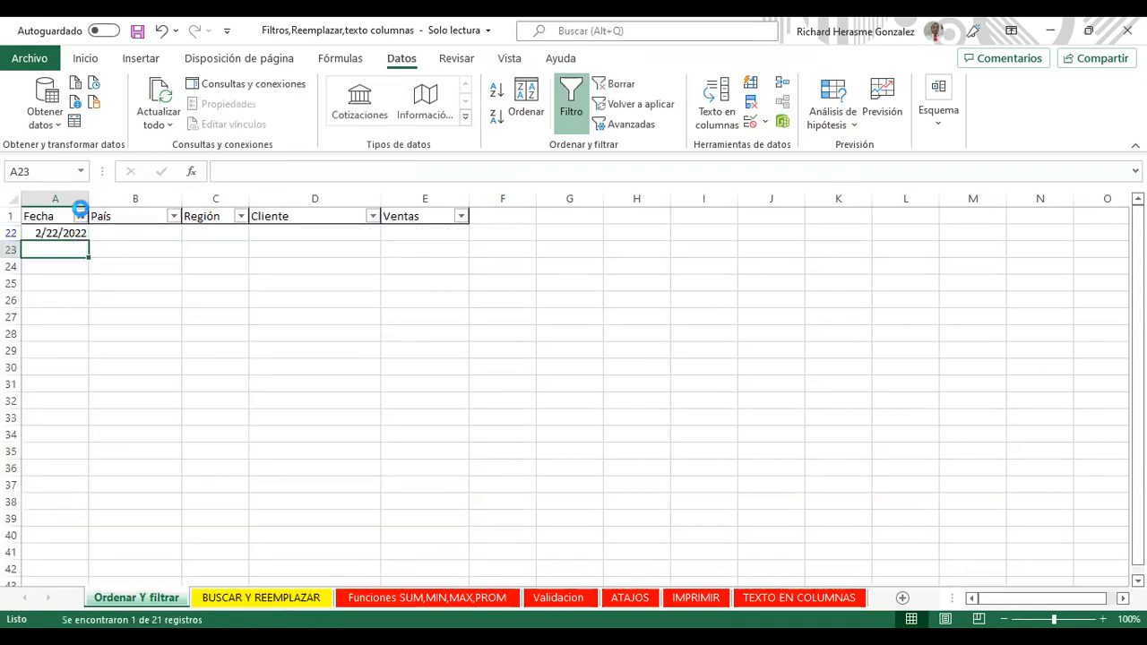
# Step: Clear the Fecha filter so all 21 rows return, then reopen Filtros de fecha
pyautogui.click(80, 216)
pyautogui.click(54, 418)
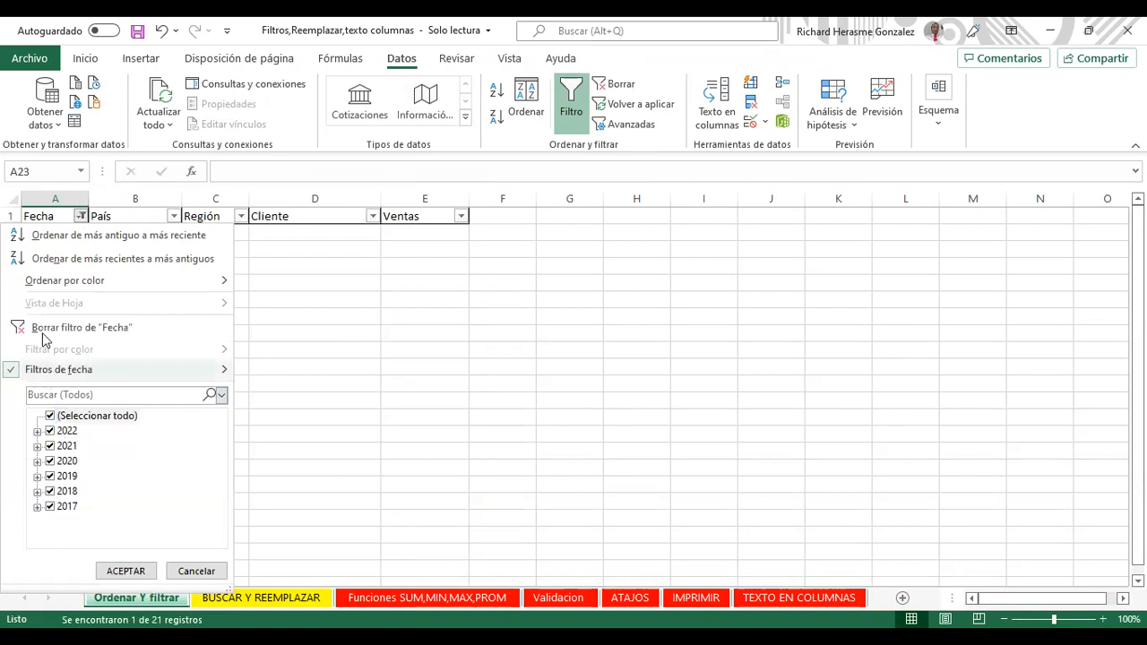
pyautogui.click(42, 328)
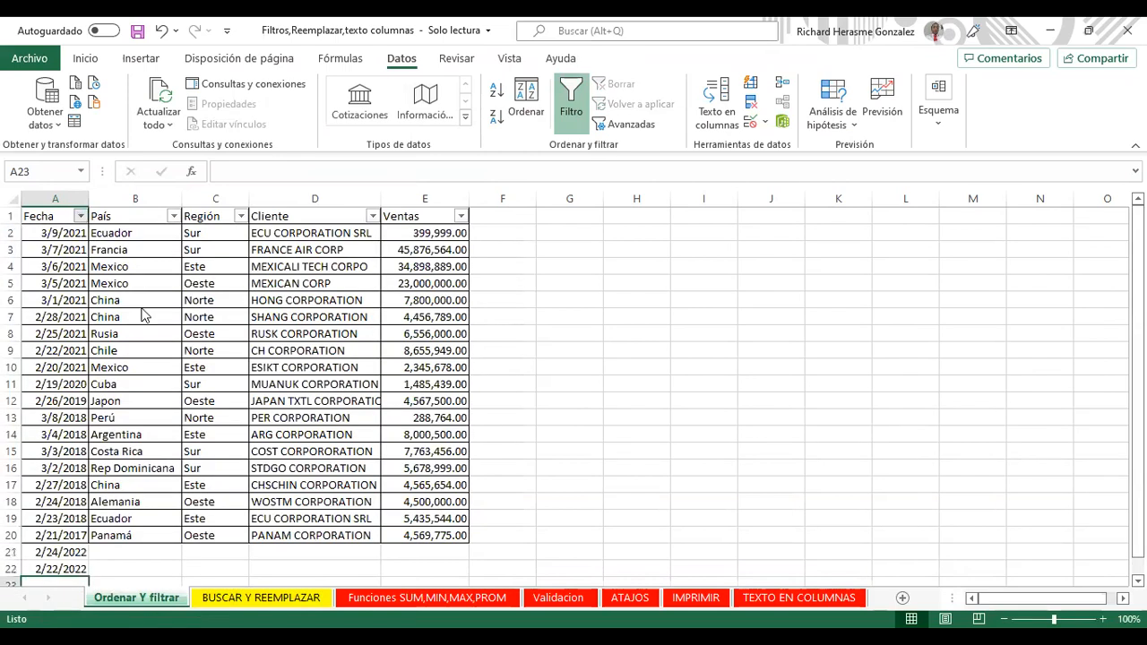
pyautogui.click(79, 216)
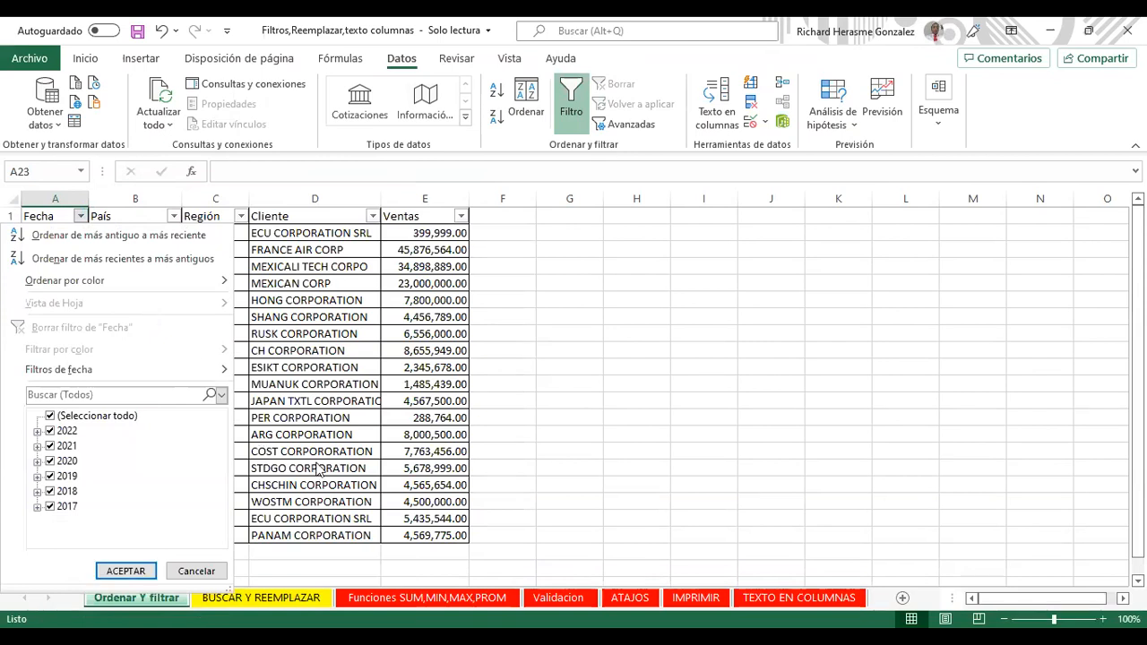
pyautogui.click(80, 216)
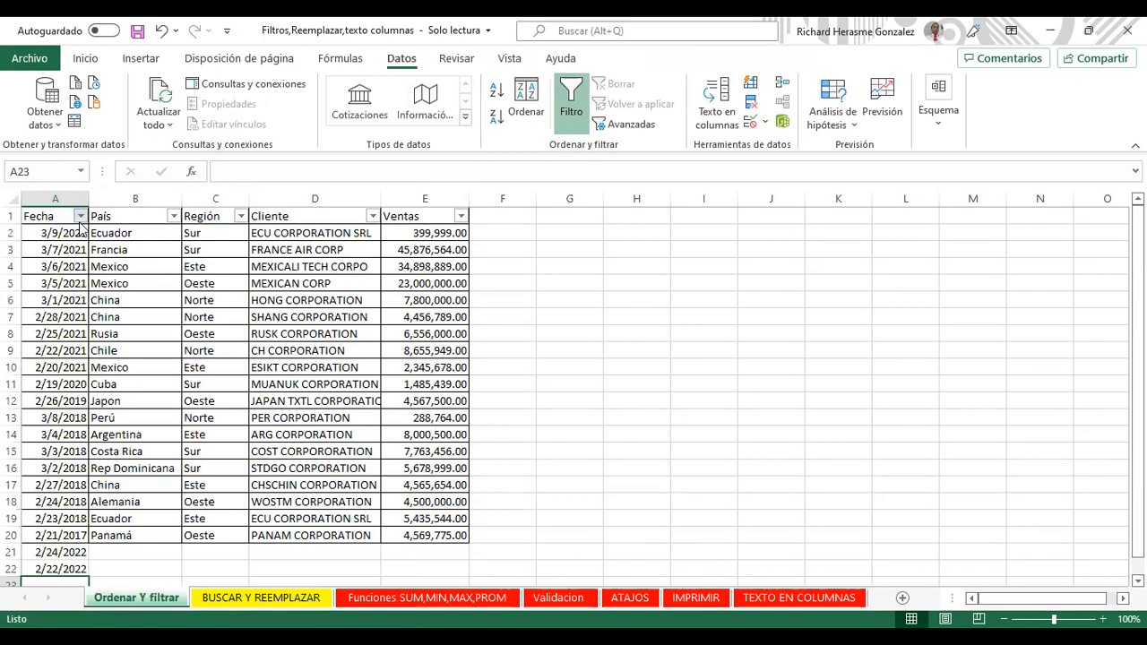
pyautogui.click(80, 216)
pyautogui.click(121, 372)
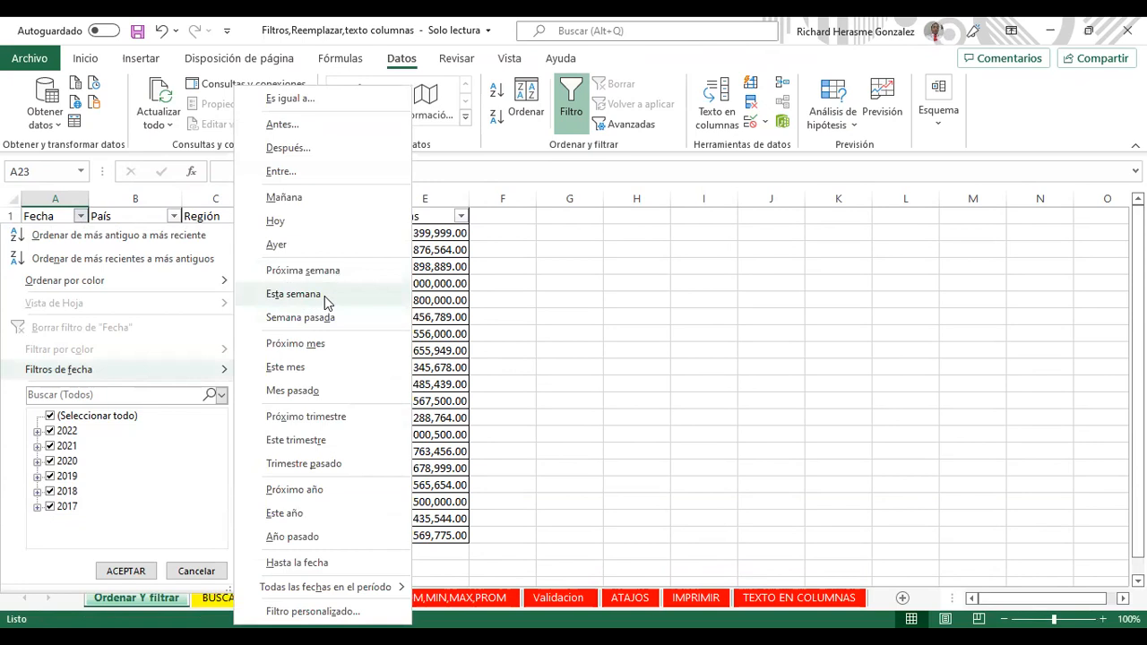
# Step: Apply the Esta semana and then Semana pasada date filters to Fecha
pyautogui.click(324, 296)
pyautogui.moveTo(49, 233); pyautogui.dragTo(51, 249)
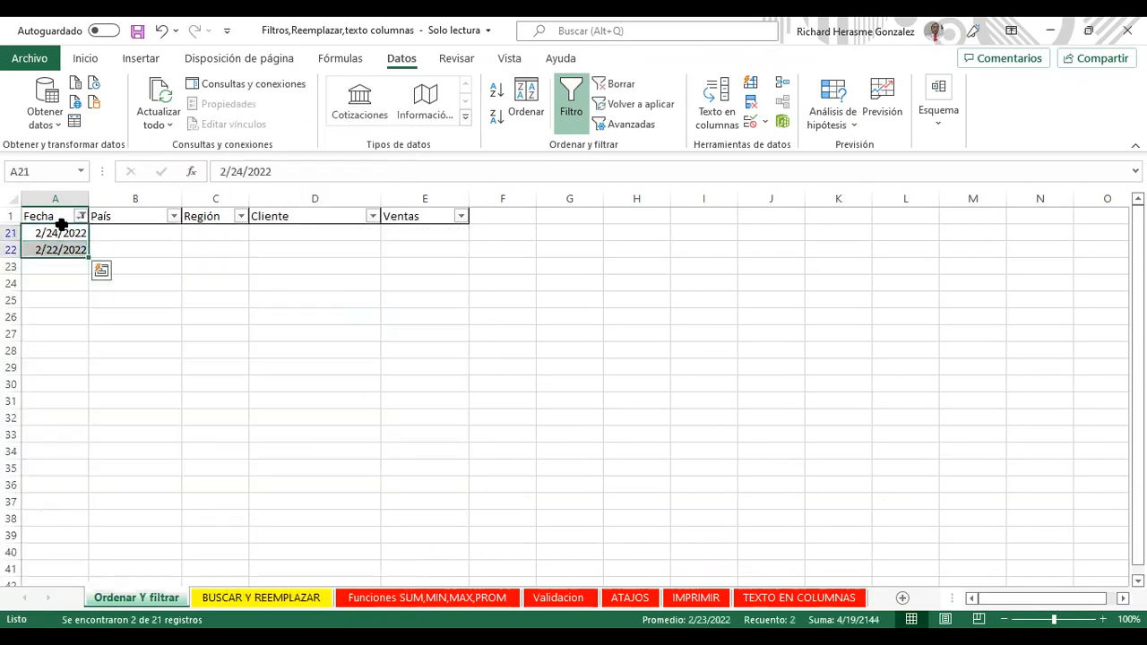
pyautogui.click(80, 217)
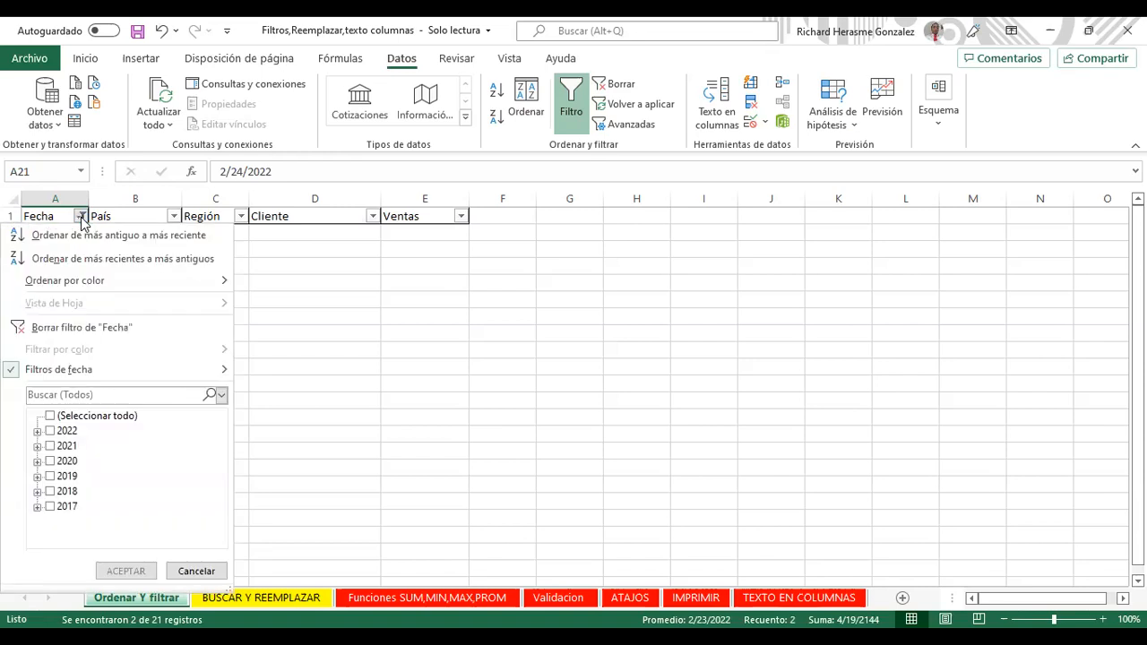
pyautogui.moveTo(89, 369)
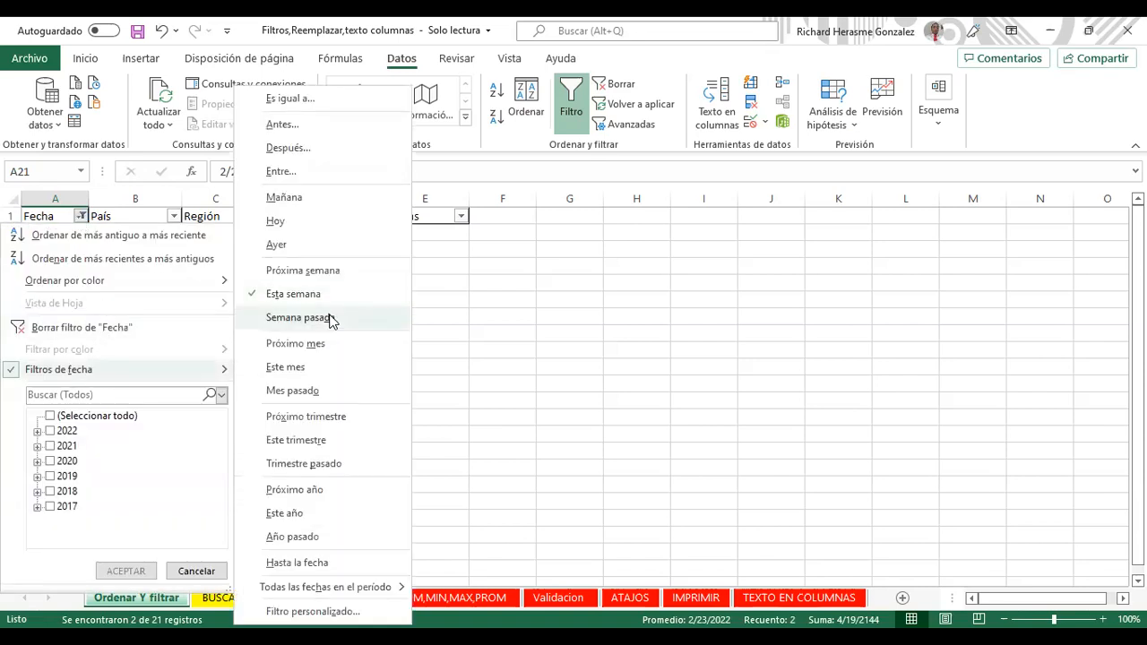
pyautogui.click(332, 317)
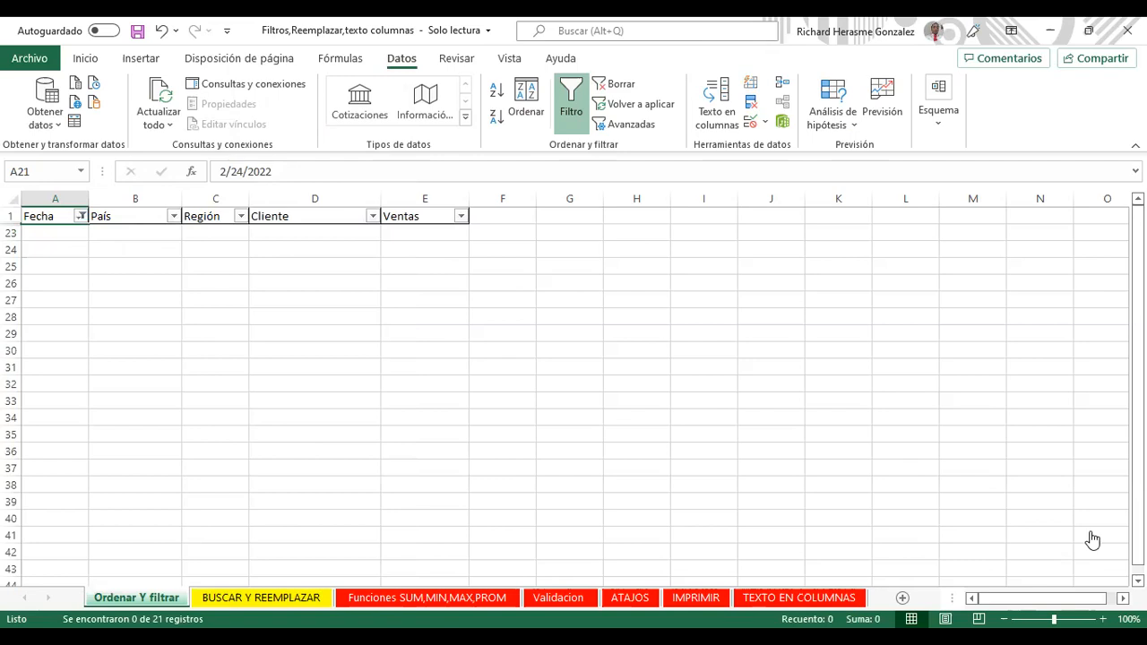
# Step: Clear the Fecha date filter so all 21 rows show again
pyautogui.click(82, 216)
pyautogui.click(135, 576)
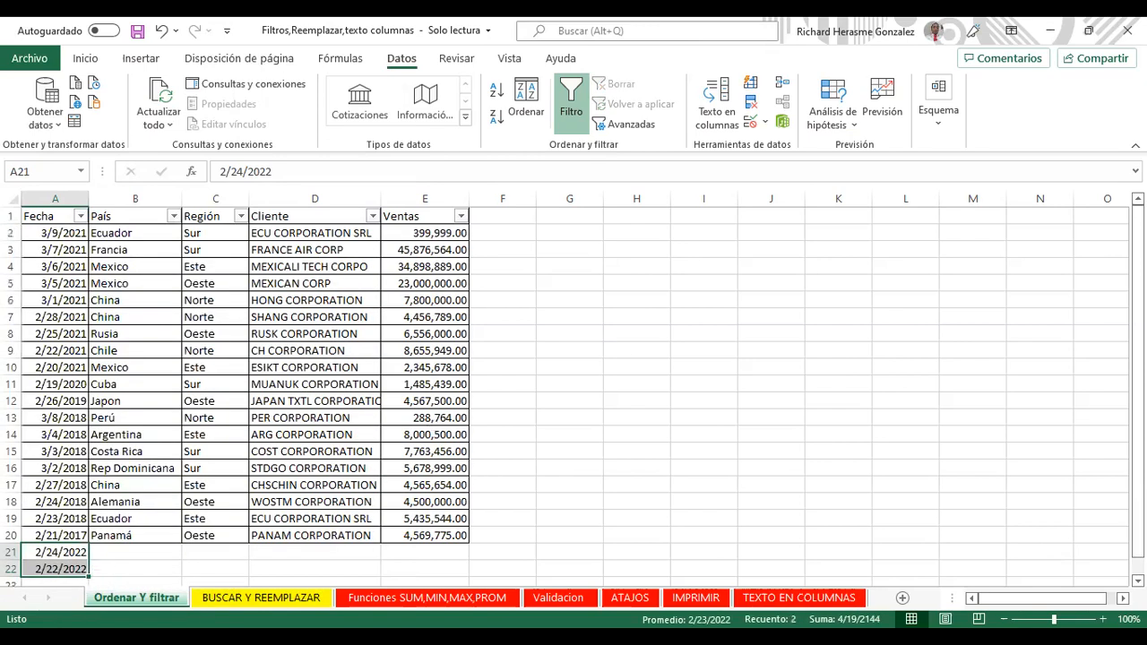
pyautogui.click(60, 579)
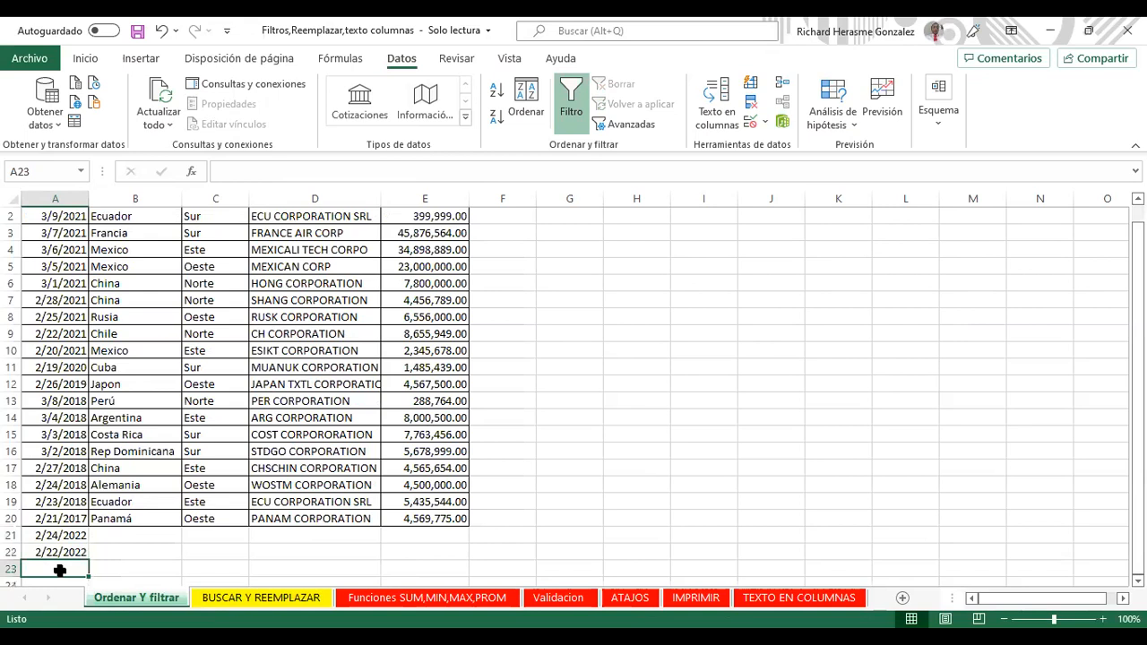
pyautogui.write('2/1')
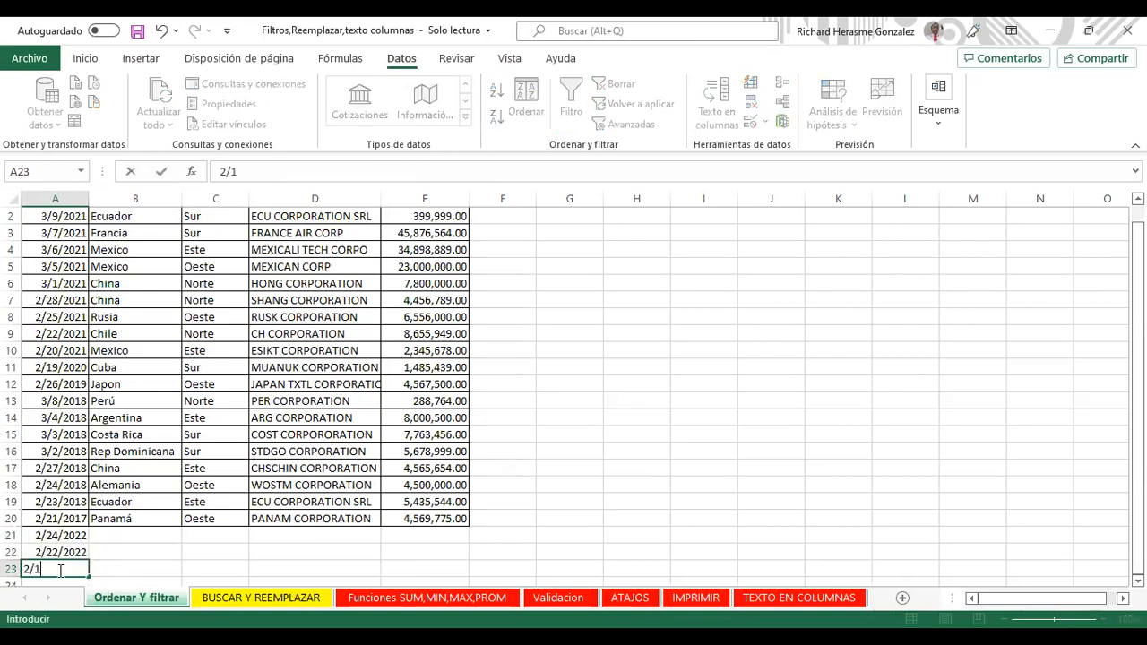
pyautogui.write('6/2022')
pyautogui.click(124, 517)
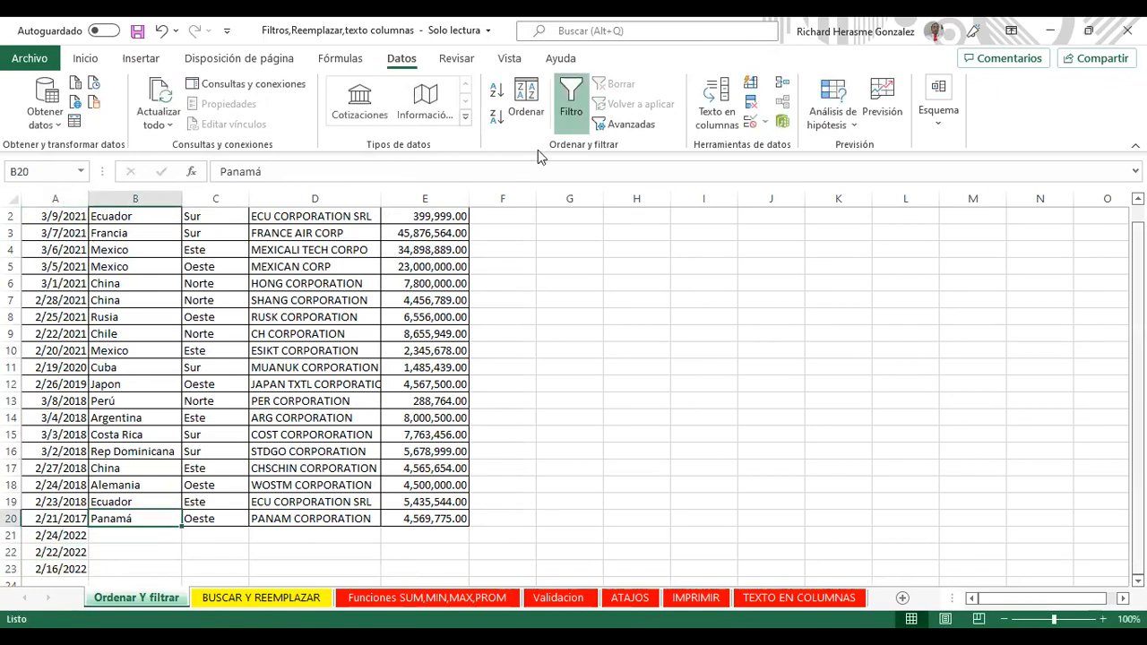
pyautogui.scroll(1, 101, 229)
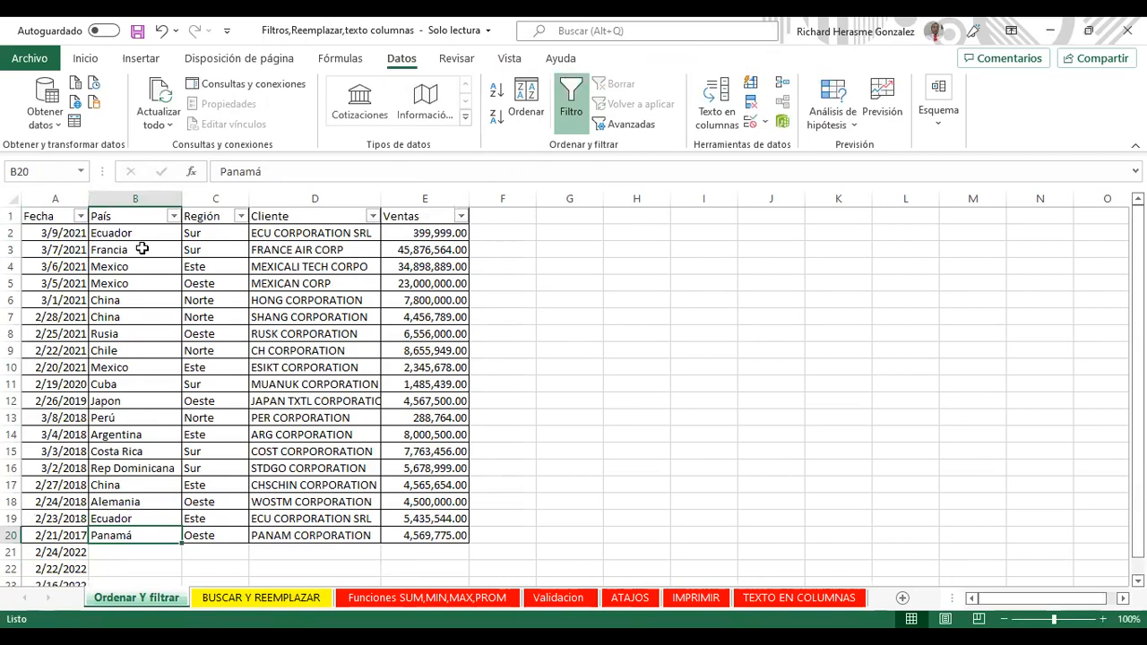
pyautogui.scroll(-1, 142, 249)
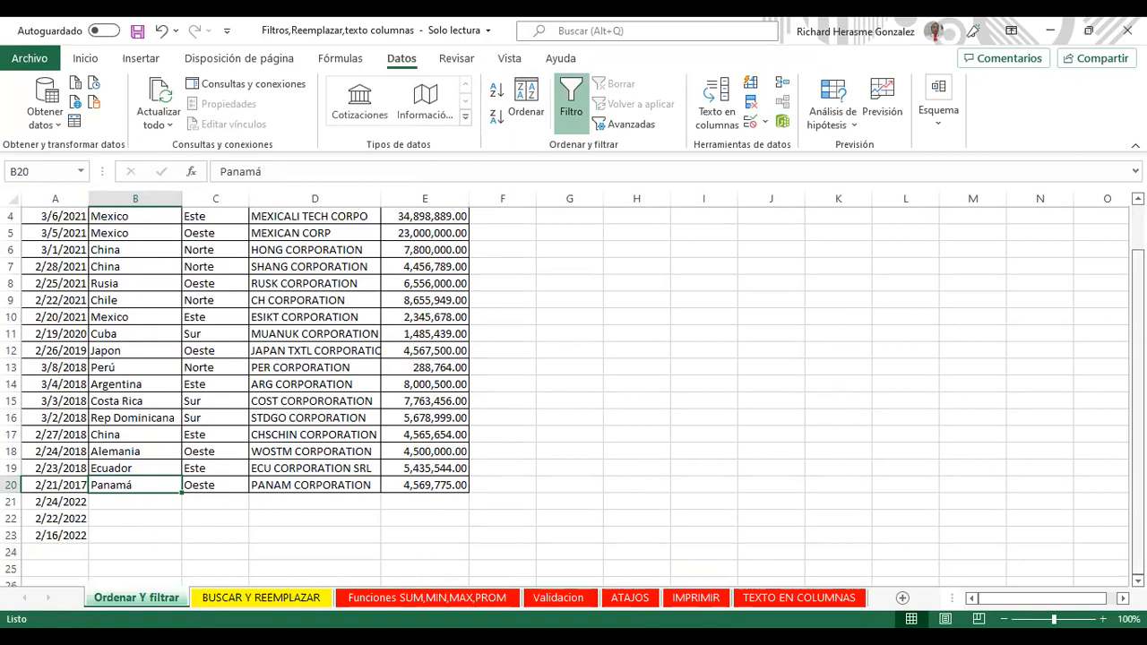
pyautogui.scroll(1, 1137, 359)
pyautogui.scroll(-1, 1137, 359)
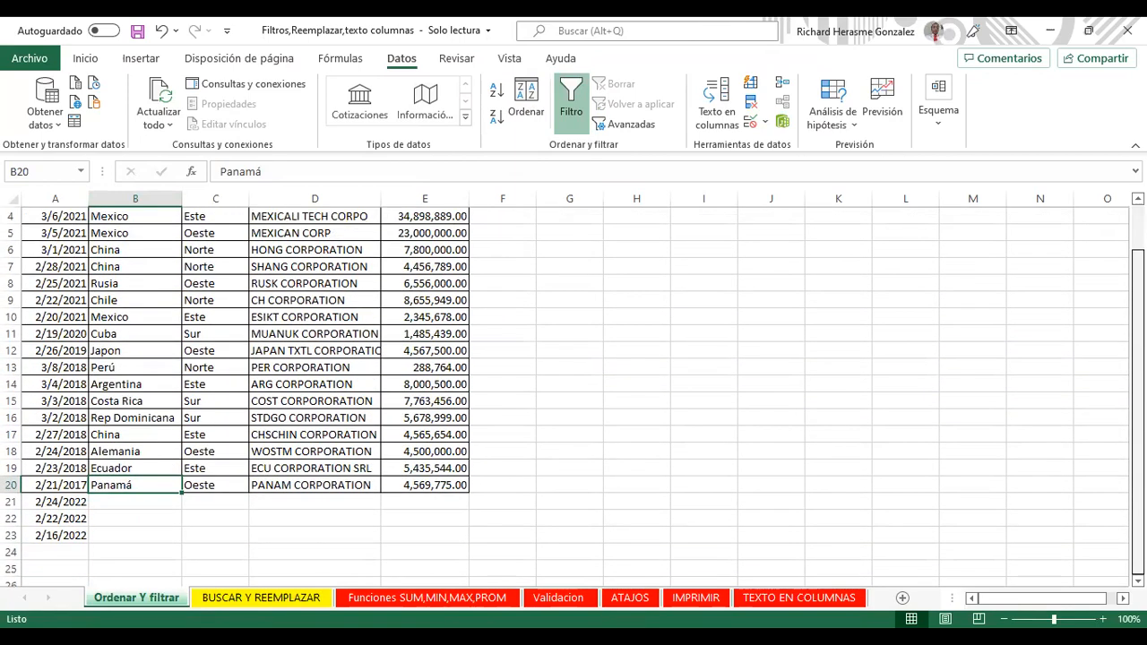
pyautogui.scroll(1, 1112, 361)
pyautogui.scroll(-1, 1111, 361)
pyautogui.scroll(1, 1111, 361)
pyautogui.scroll(-1, 1109, 363)
pyautogui.scroll(1, 1107, 361)
pyautogui.click(79, 216)
pyautogui.moveTo(152, 368)
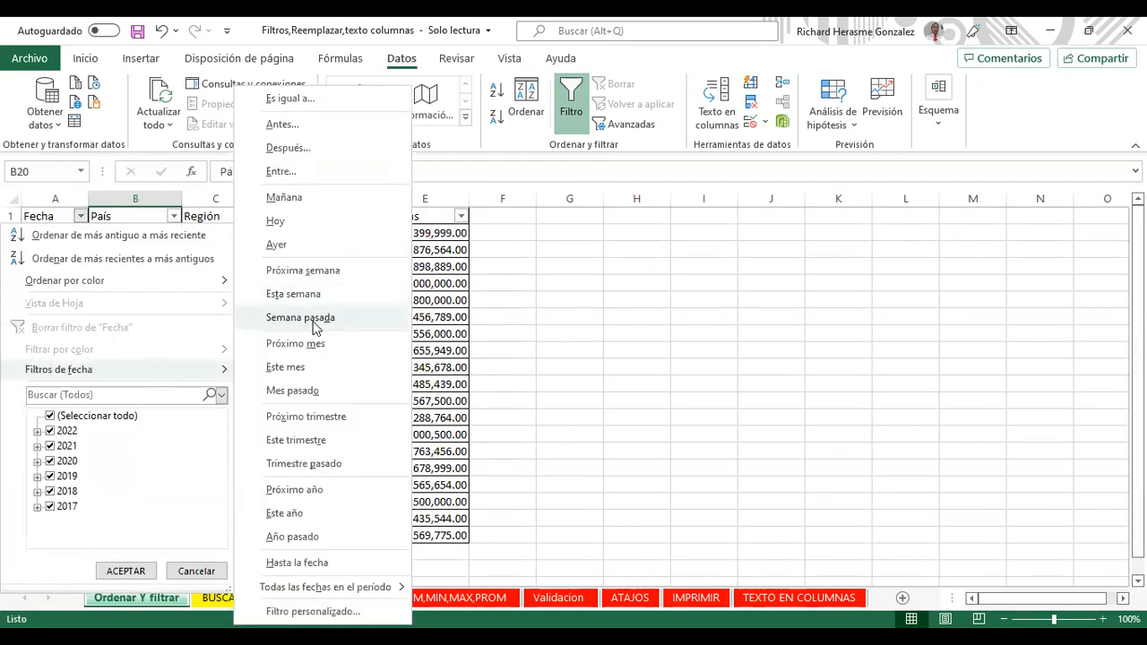
pyautogui.click(316, 319)
pyautogui.click(91, 216)
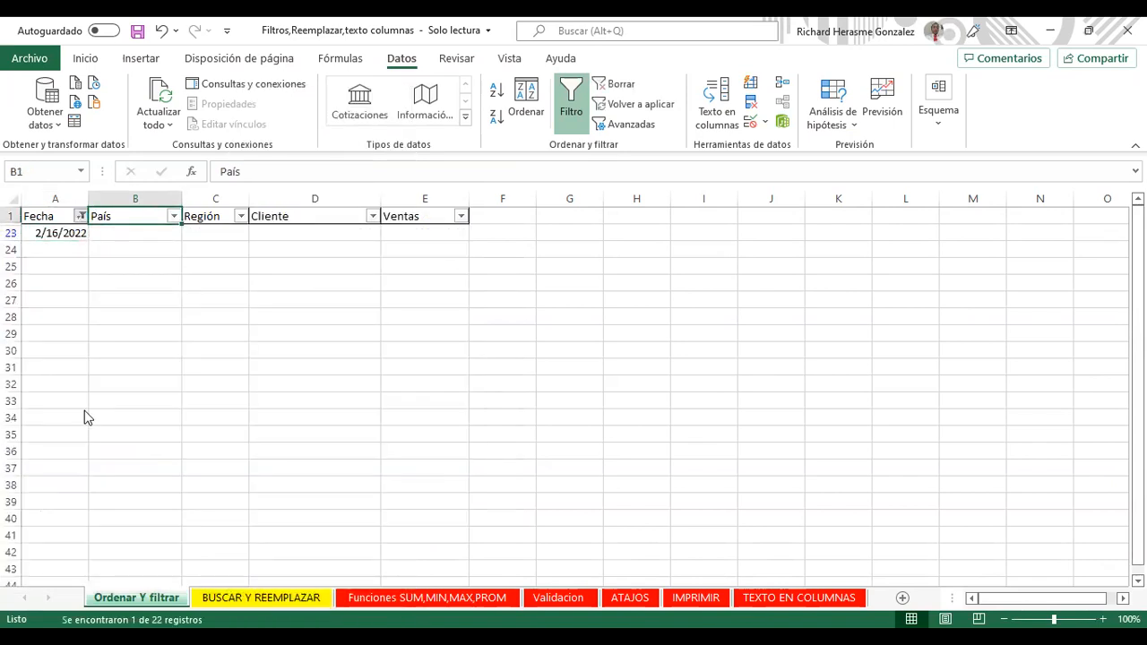
pyautogui.click(81, 216)
pyautogui.click(125, 571)
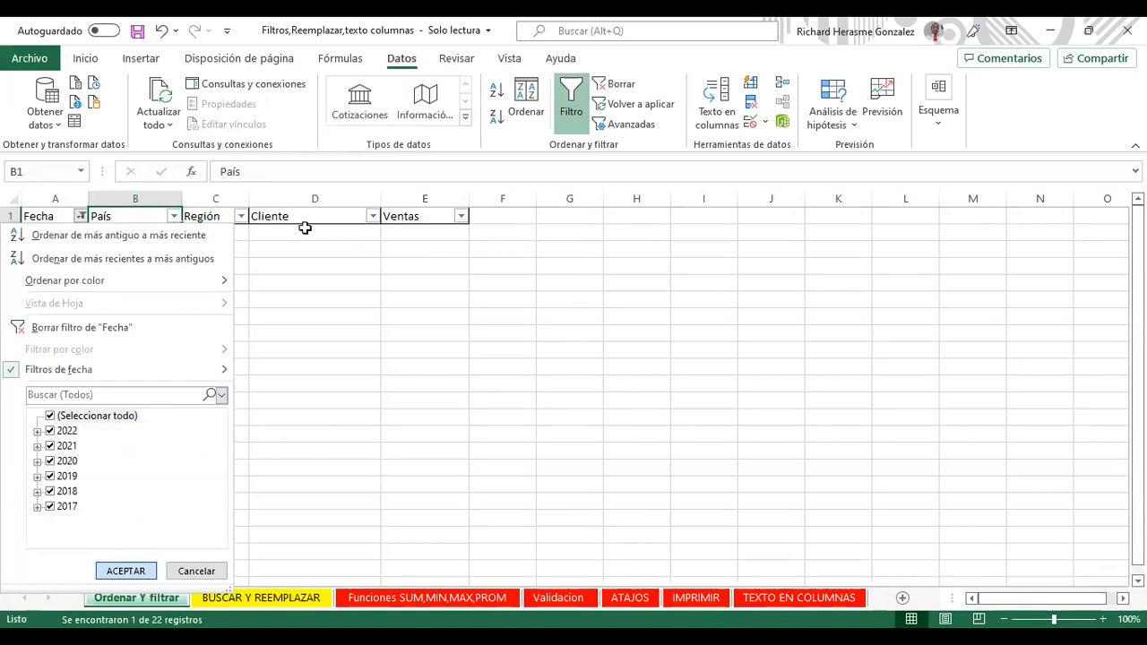
pyautogui.click(363, 349)
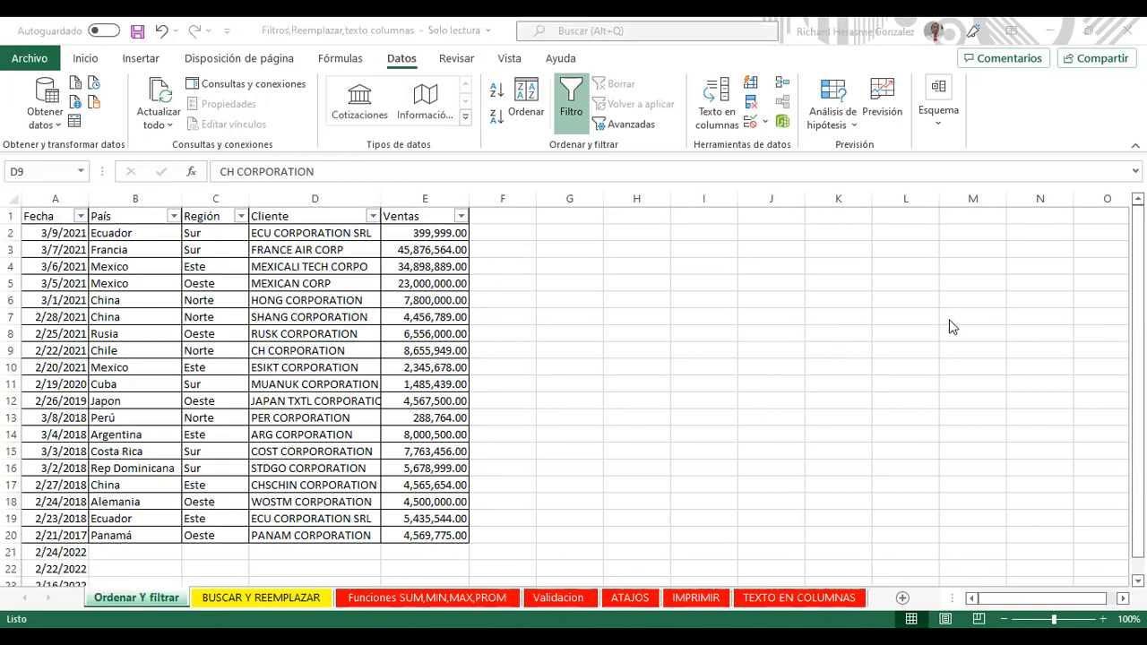
# Step: Select the header cells A1:E1, from Fecha through Ventas
pyautogui.click(311, 324)
pyautogui.press('Left')
pyautogui.press('Up')
pyautogui.press('Up')
pyautogui.press('Up')
pyautogui.press('Up')
pyautogui.press('Right')
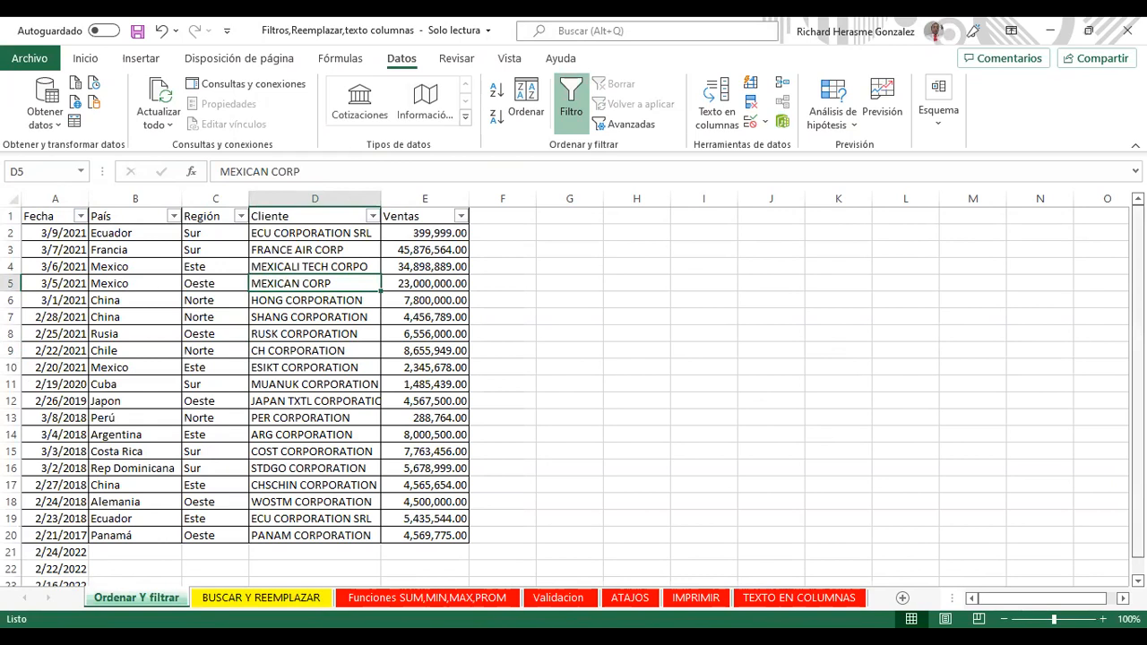
pyautogui.scroll(-1, 573, 385)
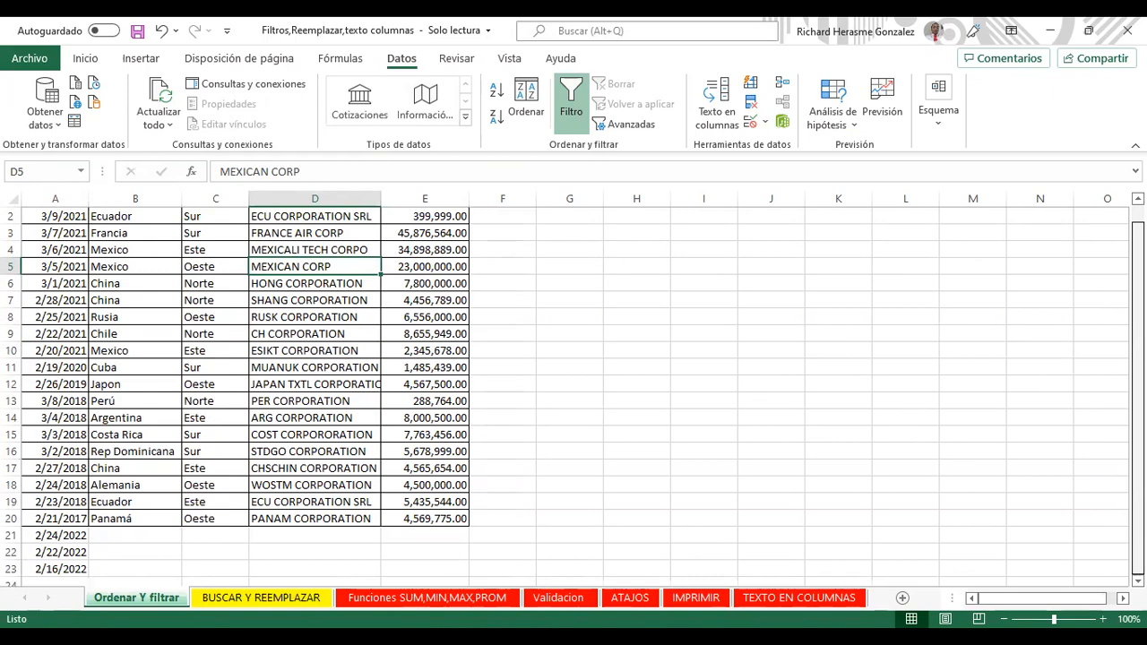
pyautogui.scroll(1, 574, 385)
pyautogui.scroll(-1, 574, 386)
pyautogui.scroll(1, 574, 385)
pyautogui.scroll(-1, 574, 385)
pyautogui.scroll(1, 574, 386)
pyautogui.moveTo(423, 217); pyautogui.dragTo(7, 212)
# Step: Apply a yellow Fill Color to the A1:E1 header row
pyautogui.click(85, 58)
pyautogui.click(214, 116)
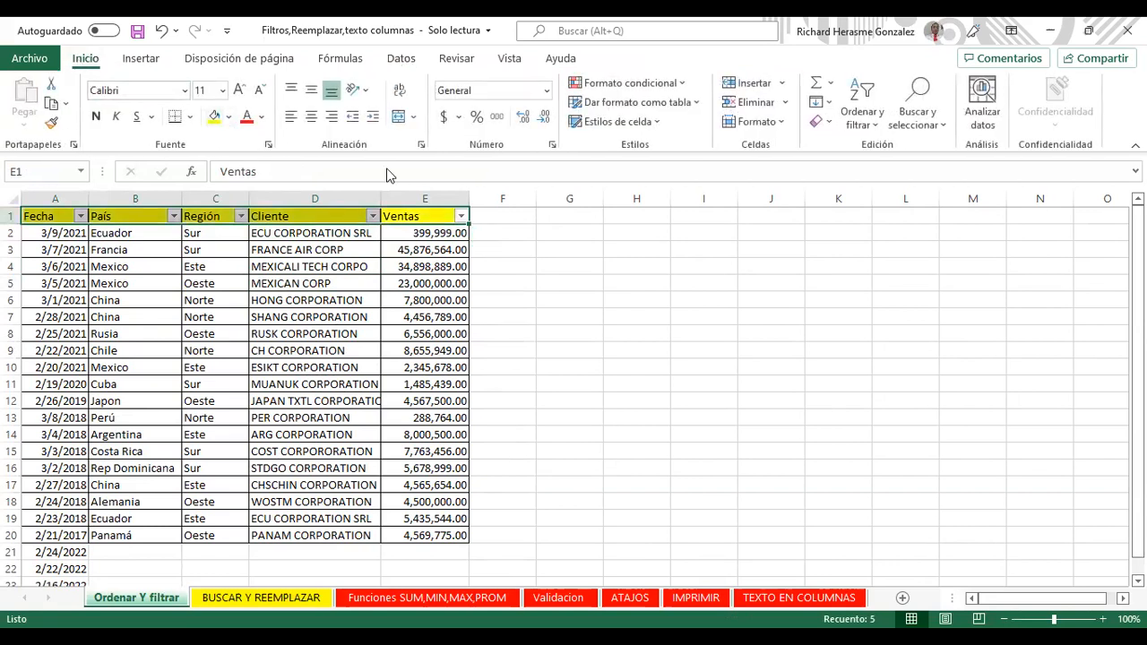
pyautogui.click(905, 282)
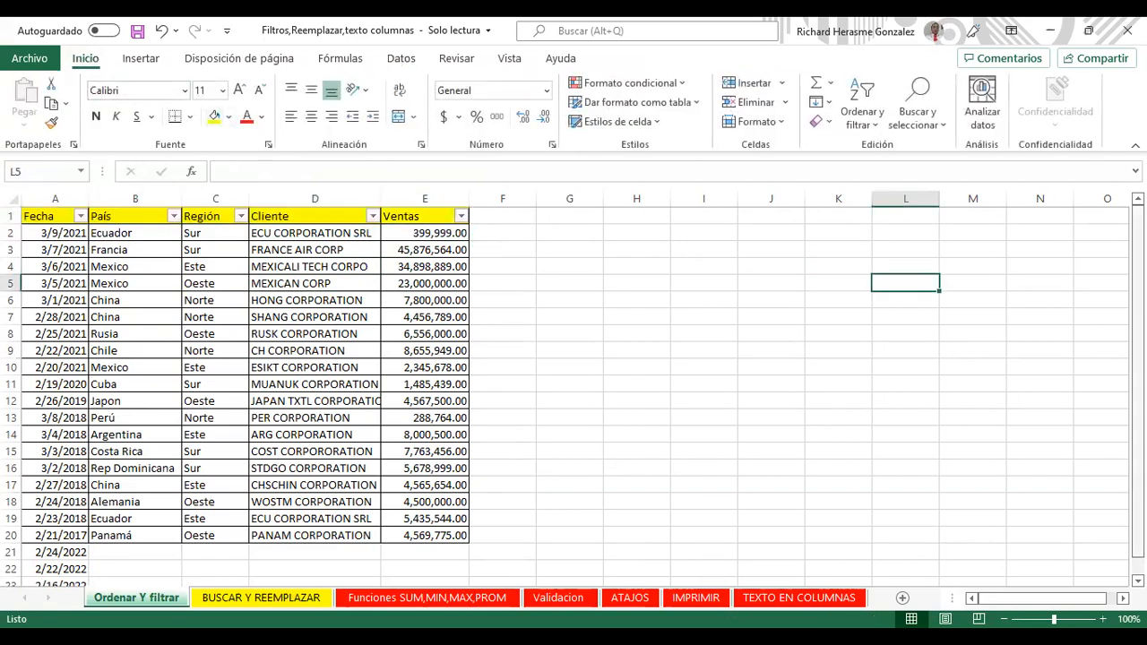
pyautogui.scroll(-1, 573, 395)
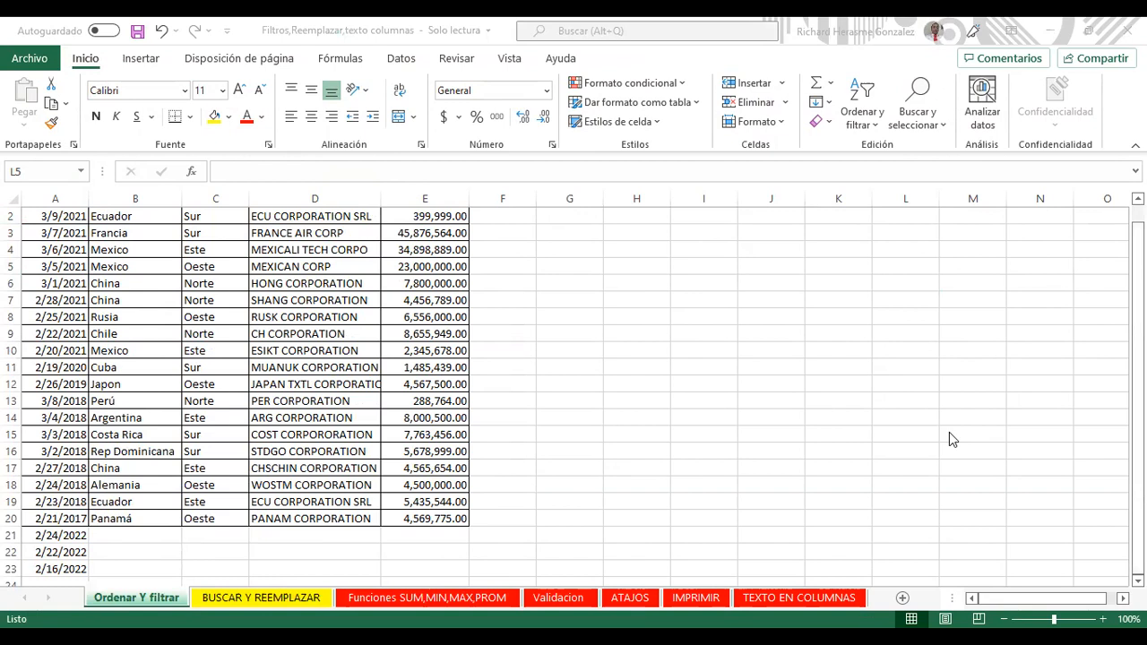
# Step: Scroll through the table and reselect the header row A1:E1
pyautogui.hotkey('alt', 'Tab')
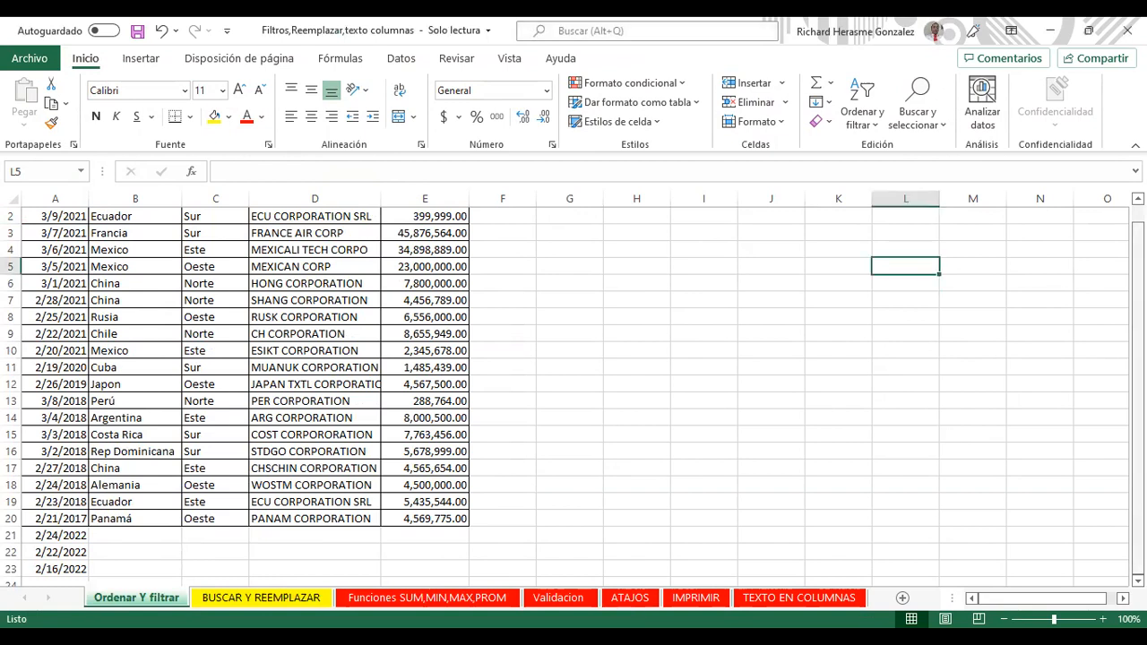
pyautogui.scroll(1, 574, 395)
pyautogui.scroll(-1, 573, 394)
pyautogui.scroll(1, 573, 395)
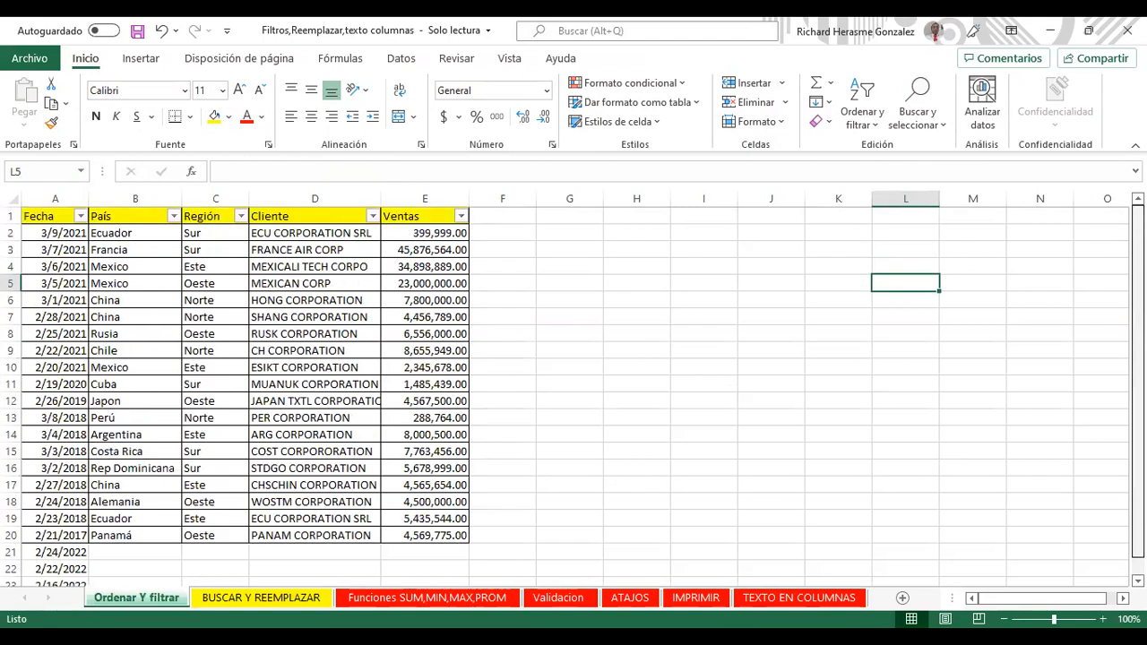
pyautogui.scroll(-1, 573, 395)
pyautogui.scroll(1, 1109, 243)
pyautogui.scroll(-1, 1108, 242)
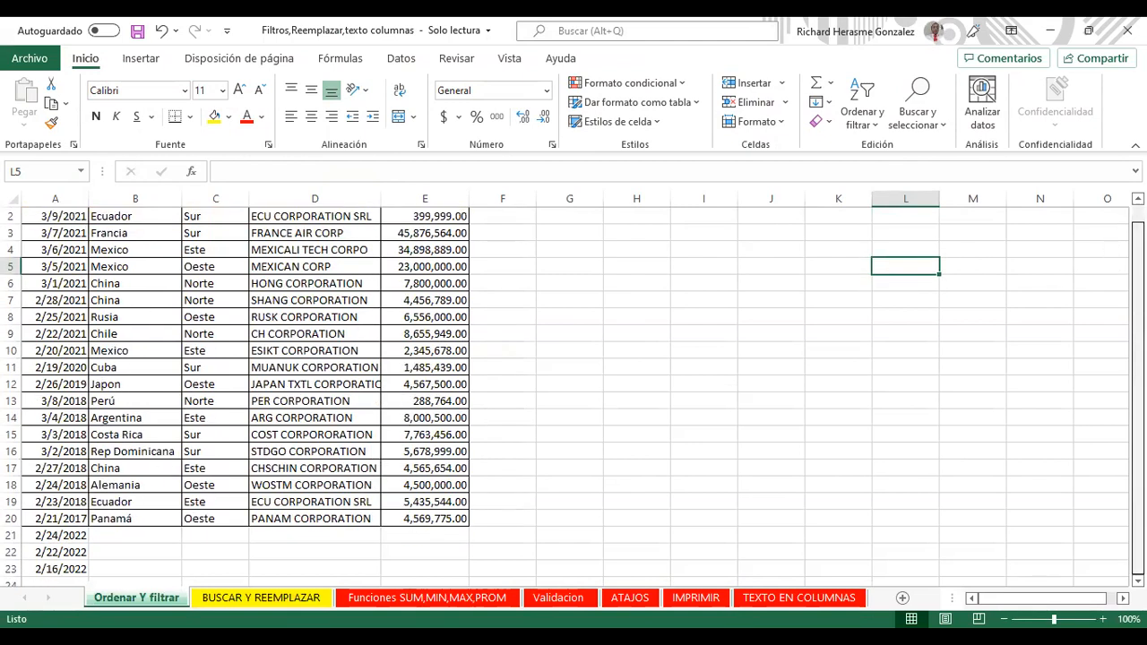
pyautogui.scroll(1, 1106, 251)
pyautogui.scroll(-1, 1105, 251)
pyautogui.scroll(1, 1113, 253)
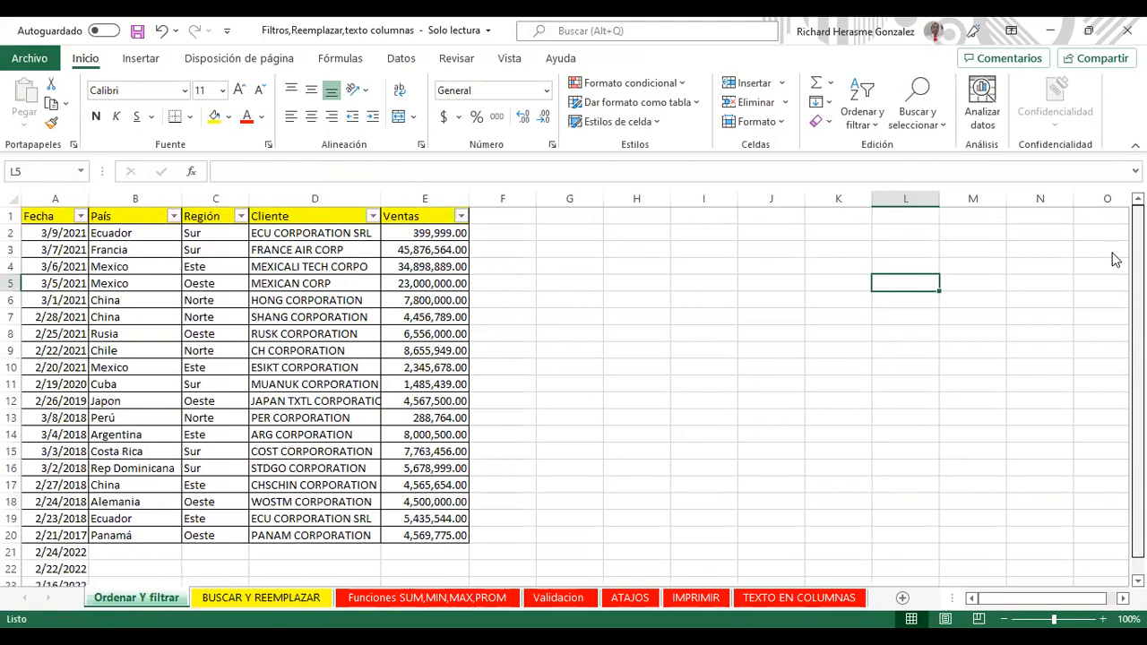
pyautogui.moveTo(414, 220); pyautogui.dragTo(56, 223)
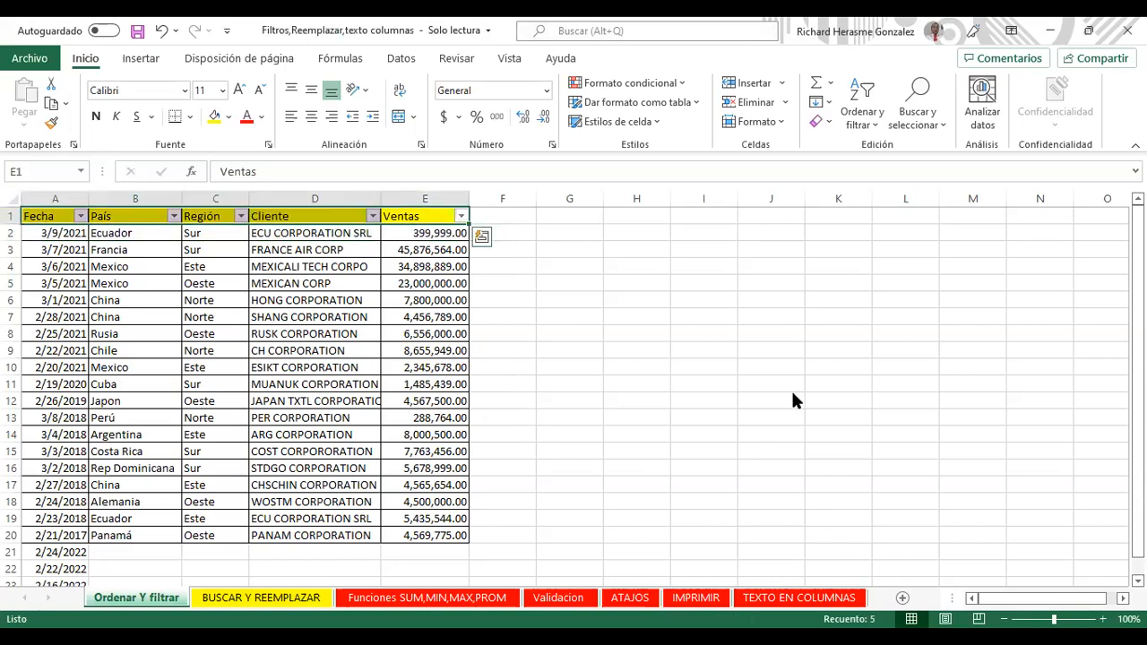
# Step: Copy the data rows A2:E20 and paste them starting at A21
pyautogui.moveTo(56, 235); pyautogui.dragTo(458, 542)
pyautogui.hotkey('ctrl', 'c')
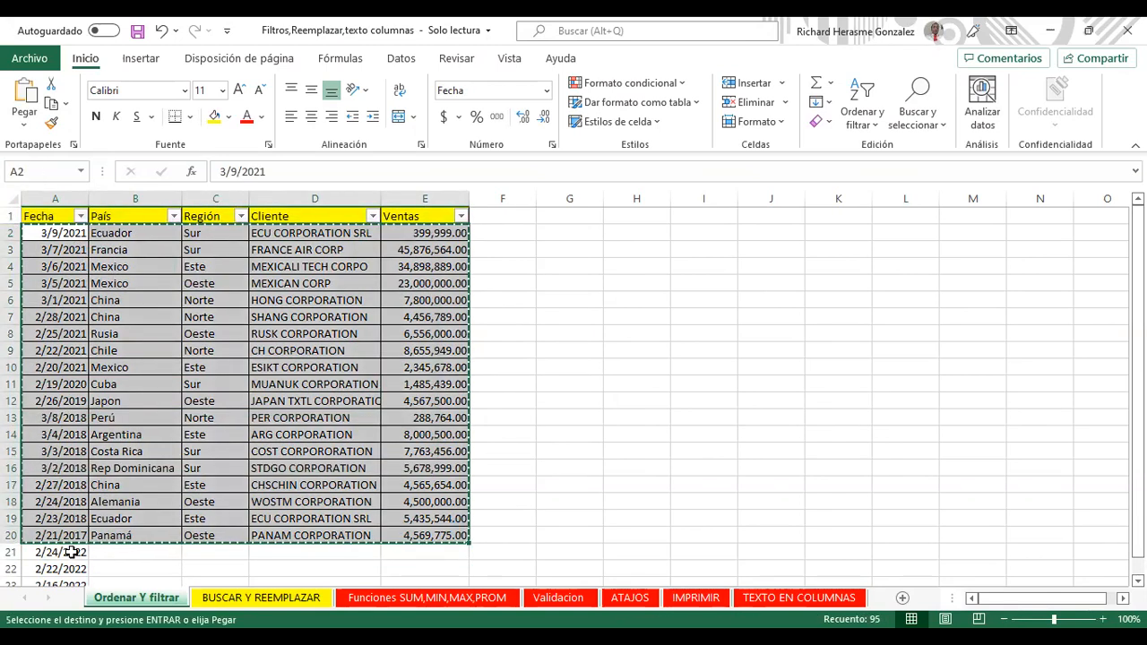
pyautogui.click(77, 550)
pyautogui.hotkey('ctrl', 'v')
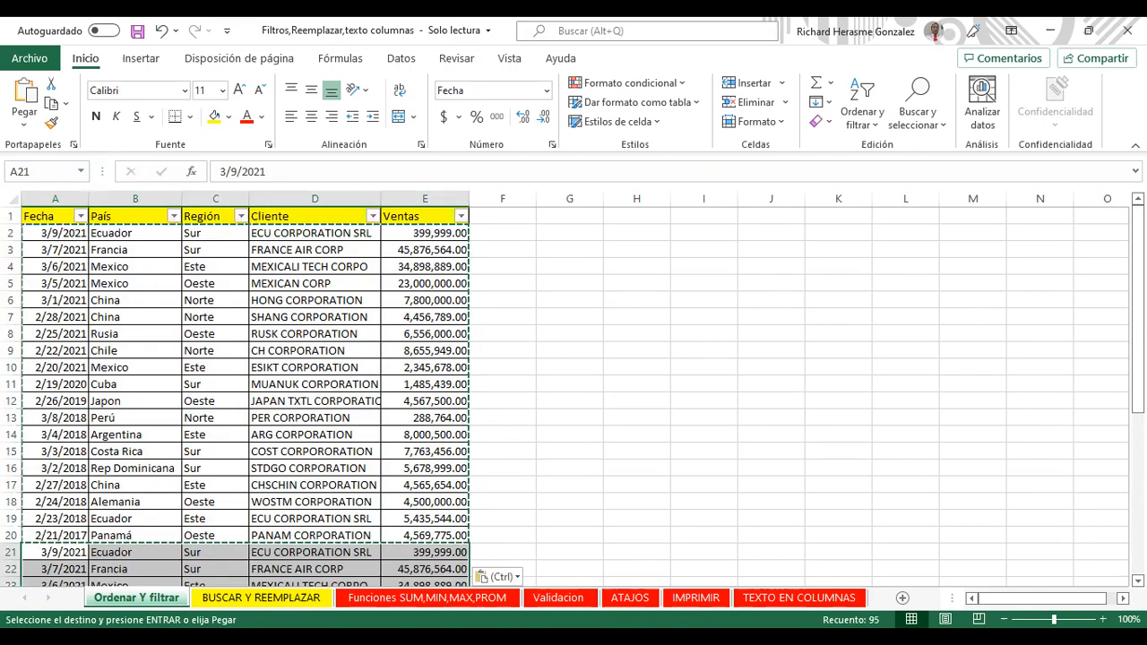
pyautogui.scroll(-5, 574, 394)
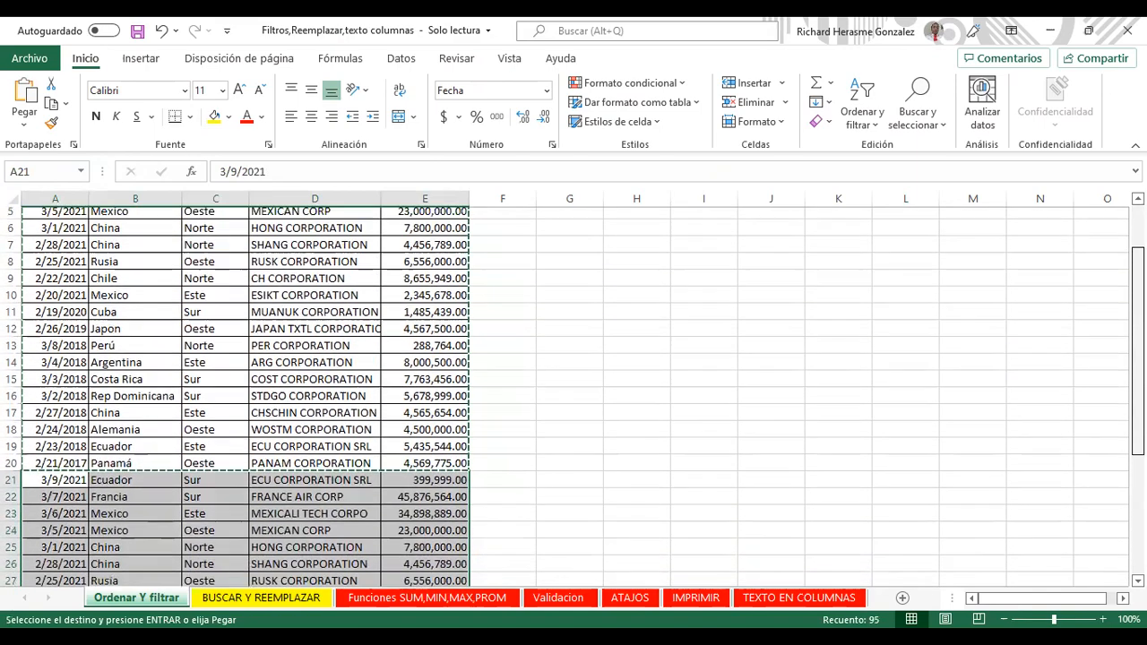
pyautogui.scroll(3, 1118, 320)
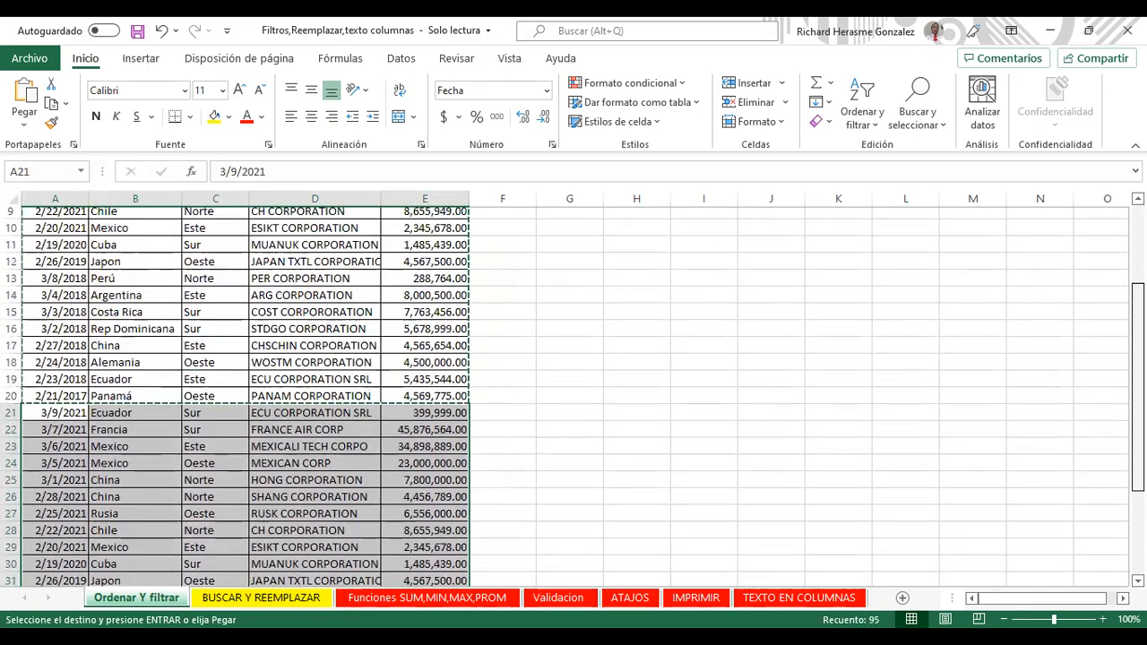
pyautogui.scroll(-4, 1118, 321)
pyautogui.scroll(6, 1118, 321)
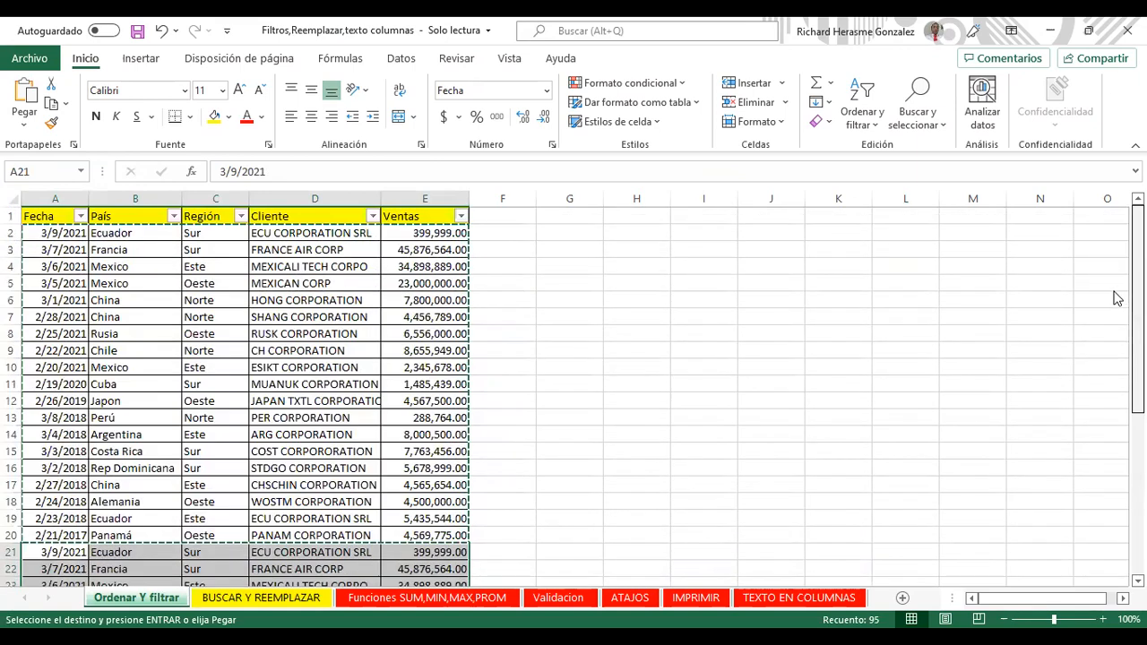
# Step: Inspect table cells such as Mexico in B4, Rusia in B8 and 2/28/2021 in A7
pyautogui.click(119, 262)
pyautogui.press('Down')
pyautogui.press('Down')
pyautogui.press('Down')
pyautogui.press('Down')
pyautogui.press('Down')
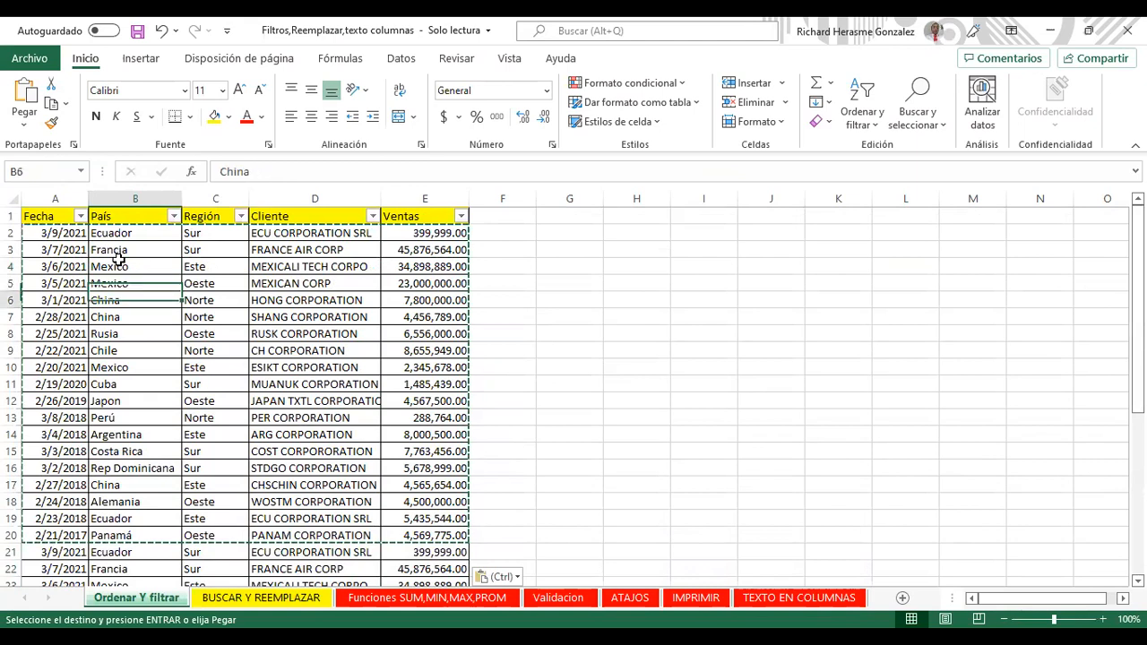
pyautogui.click(118, 334)
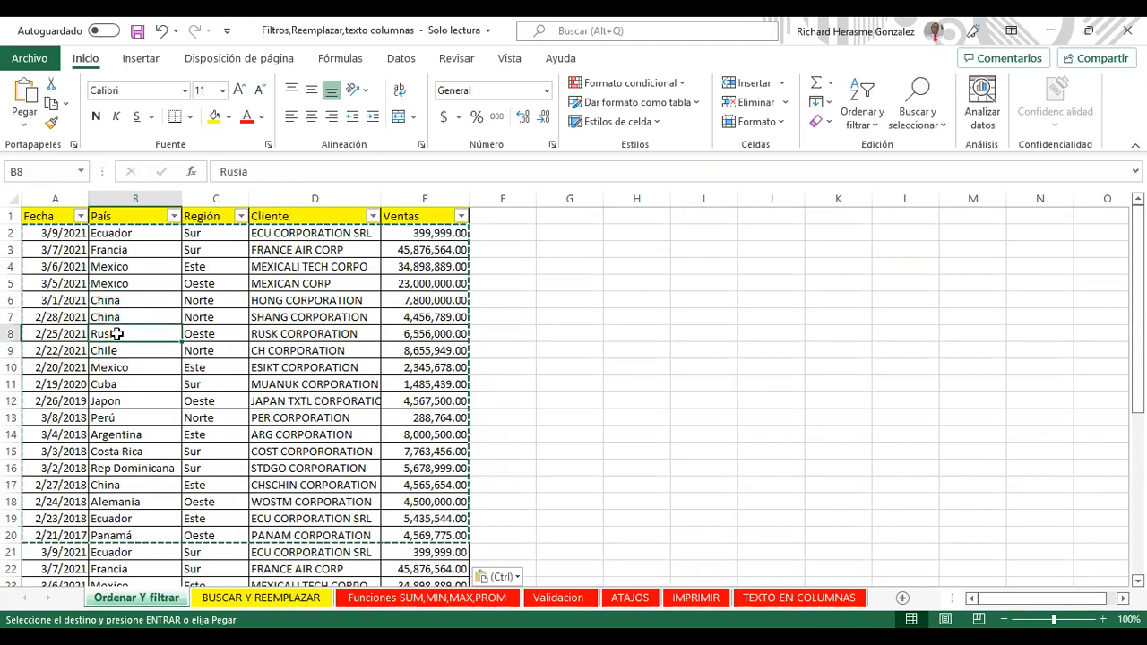
pyautogui.click(206, 321)
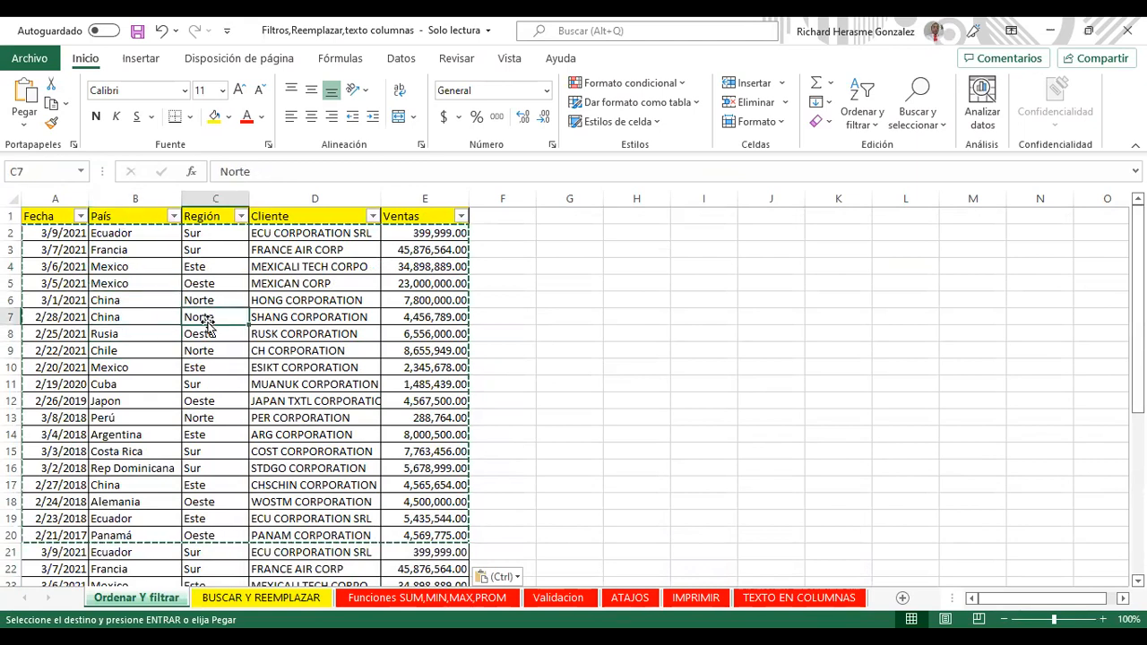
pyautogui.click(285, 320)
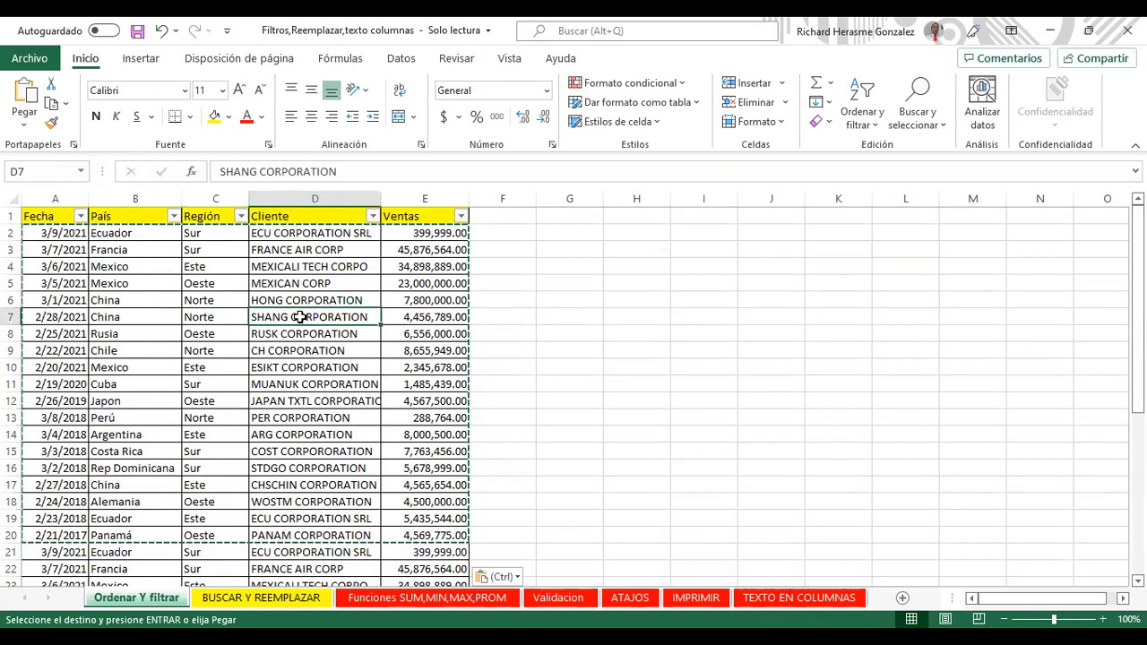
pyautogui.press('Up')
pyautogui.press('Right')
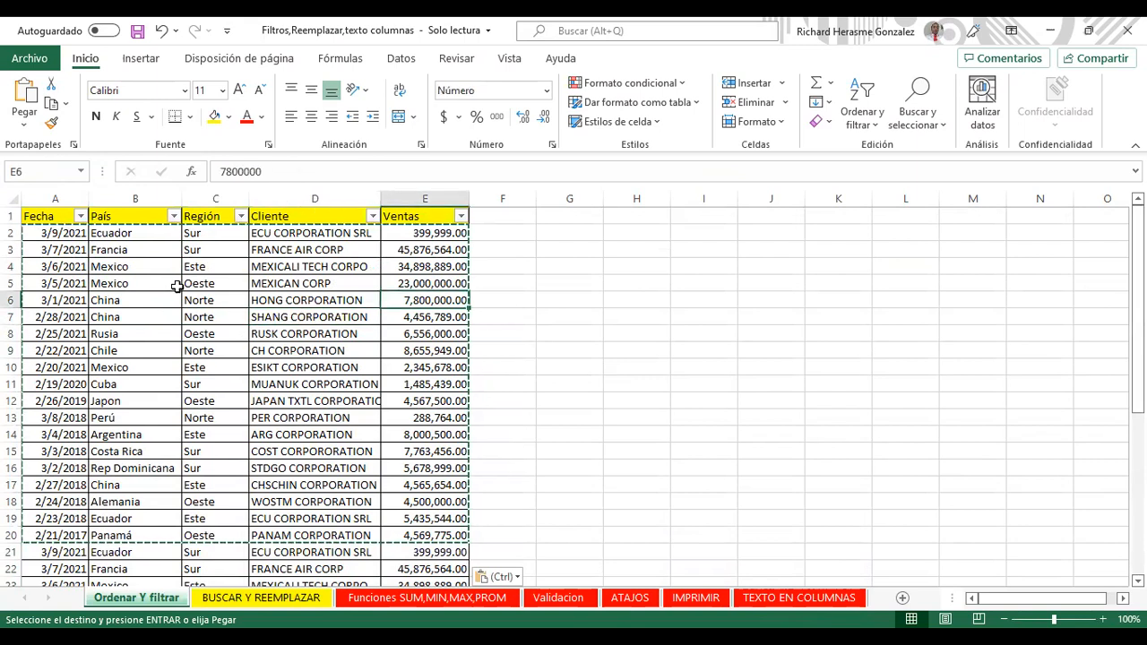
pyautogui.click(80, 315)
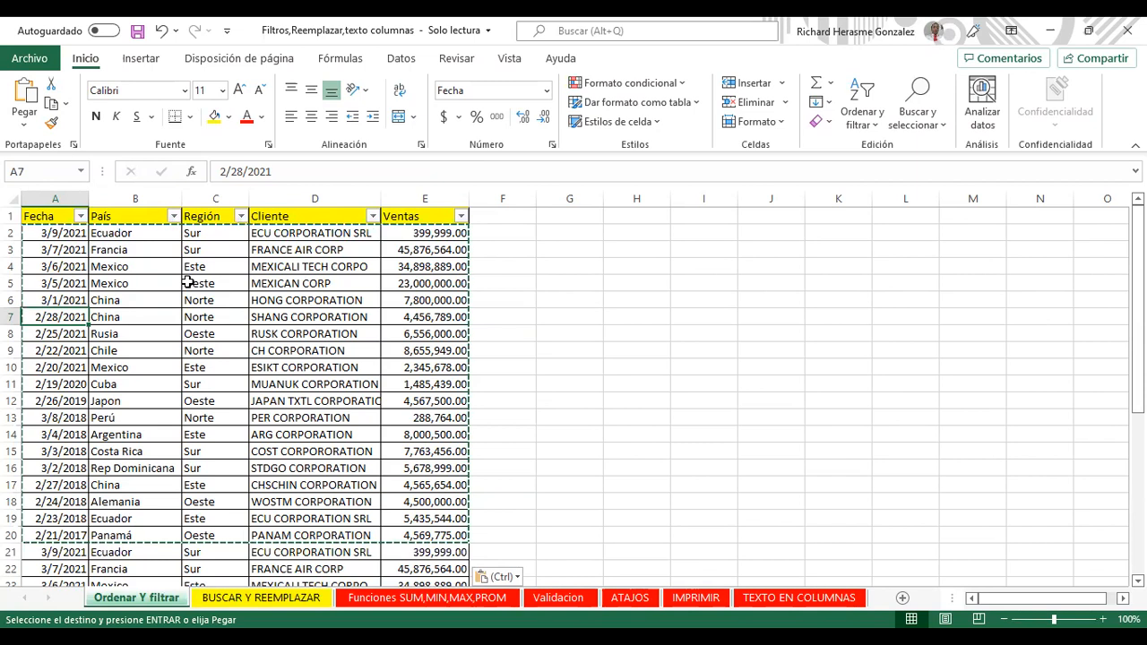
# Step: Look over the duplicated rows, then select the header row starting from Ventas
pyautogui.press('Up')
pyautogui.press('Up')
pyautogui.press('Up')
pyautogui.press('Right')
pyautogui.press('Right')
pyautogui.press('Right')
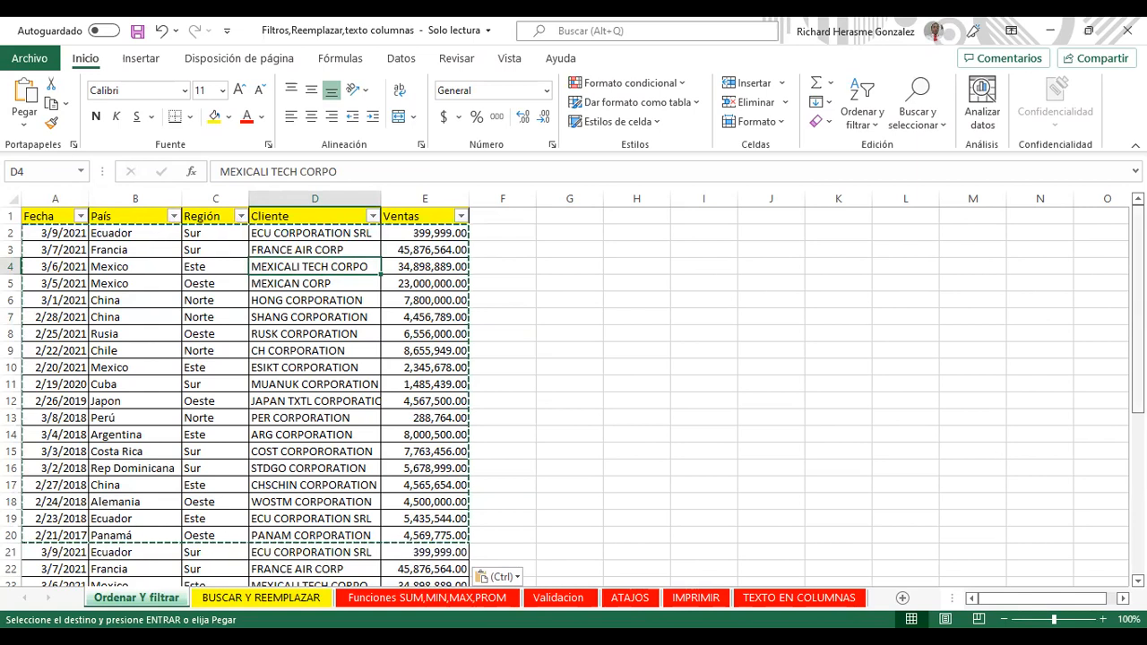
pyautogui.scroll(-1, 574, 394)
pyautogui.scroll(-5, 573, 395)
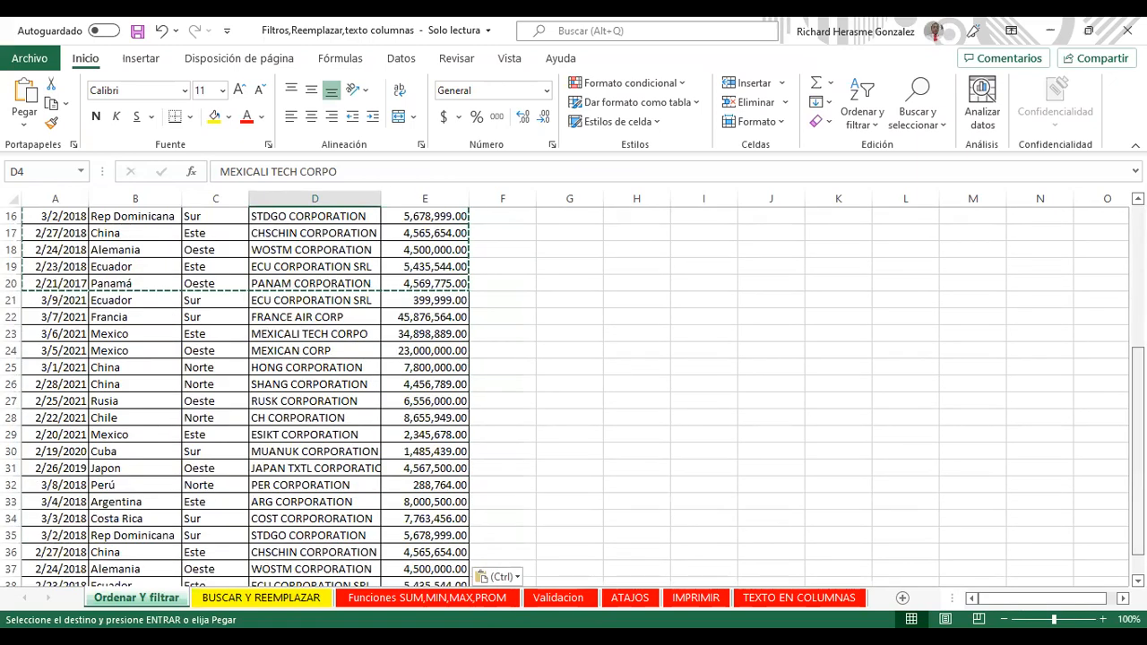
pyautogui.scroll(5, 574, 395)
pyautogui.click(424, 216)
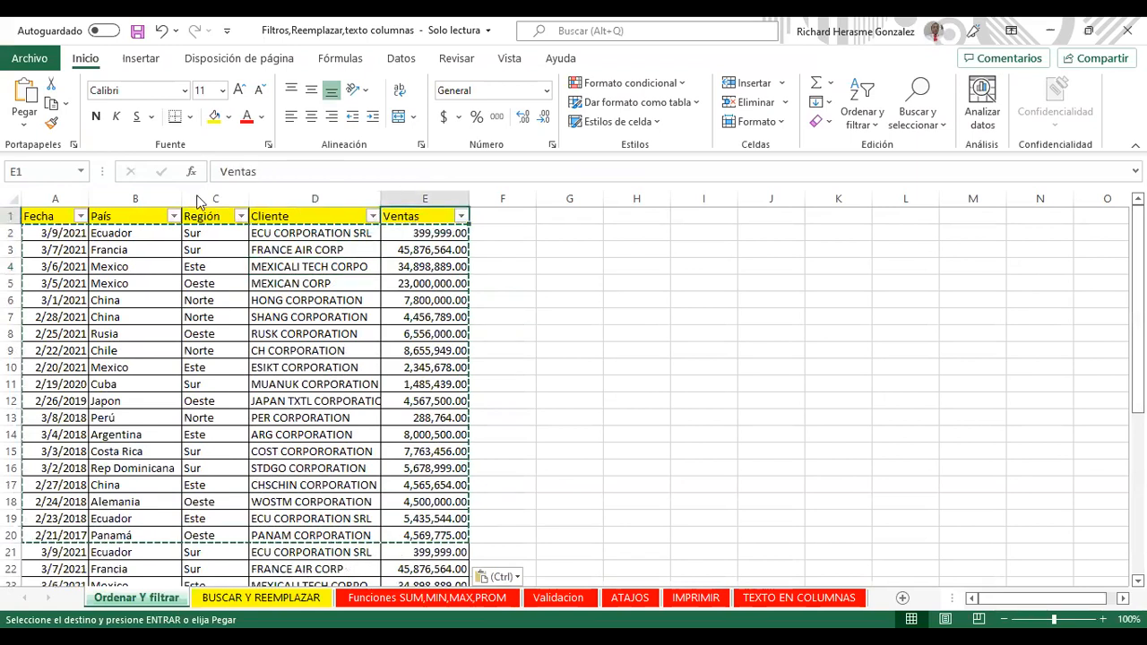
pyautogui.hotkey('shift', 'Left')
pyautogui.hotkey('shift', 'Left')
pyautogui.hotkey('shift', 'Left')
pyautogui.hotkey('shift', 'Left')
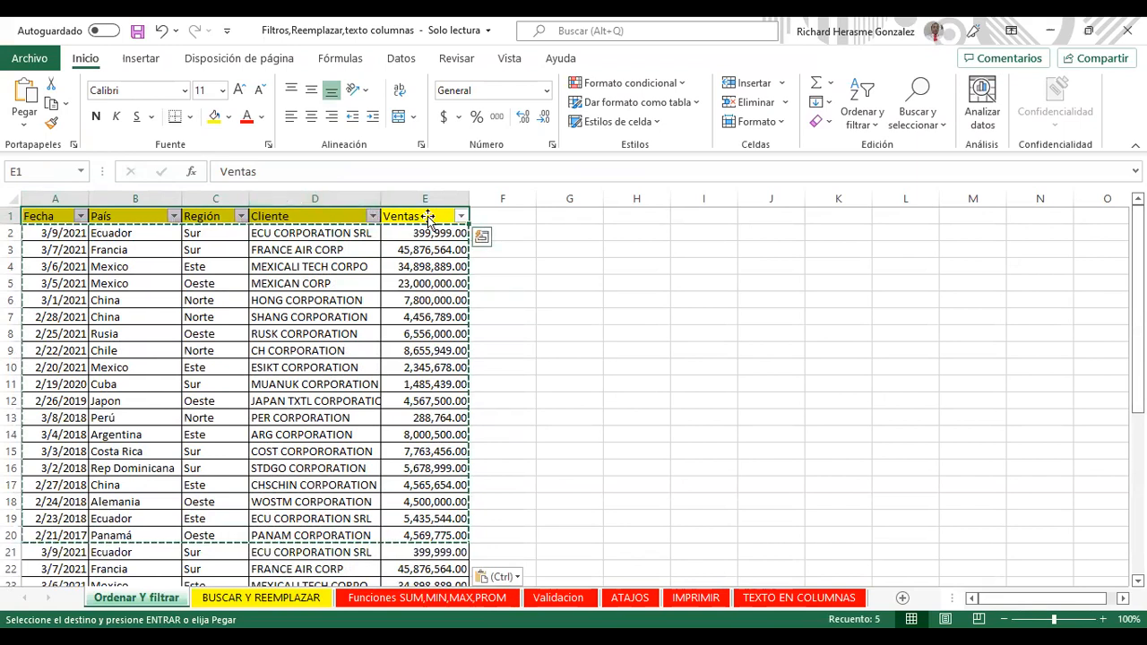
# Step: Freeze the top row with Vista > Inmovilizar fila superior and scroll to confirm the header stays
pyautogui.click(511, 61)
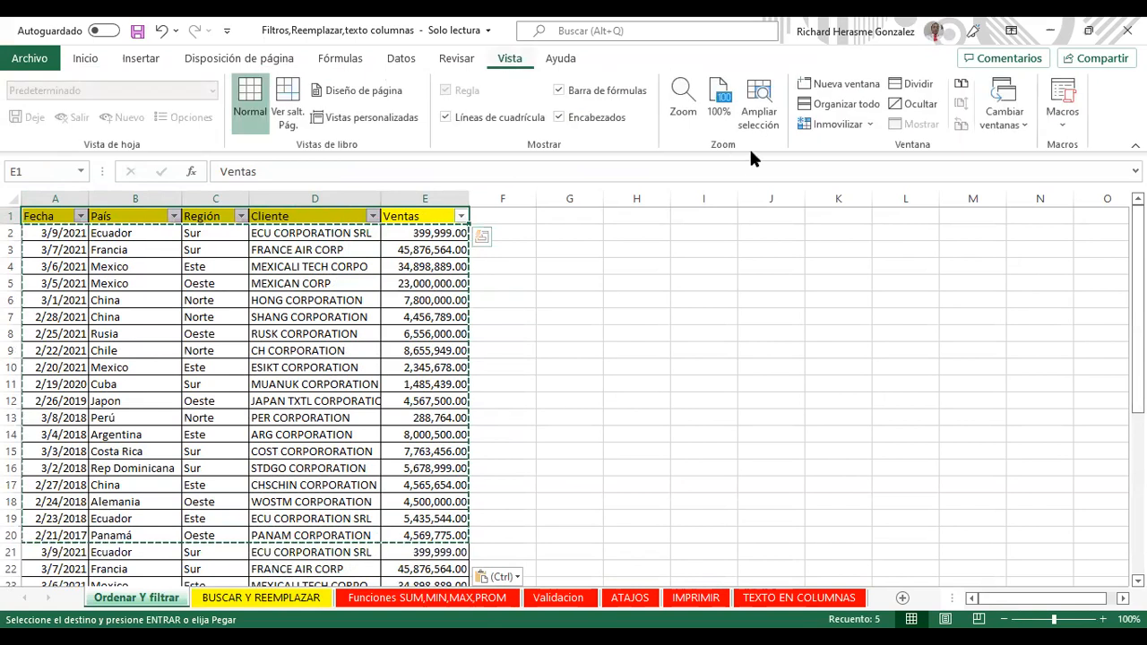
pyautogui.click(869, 127)
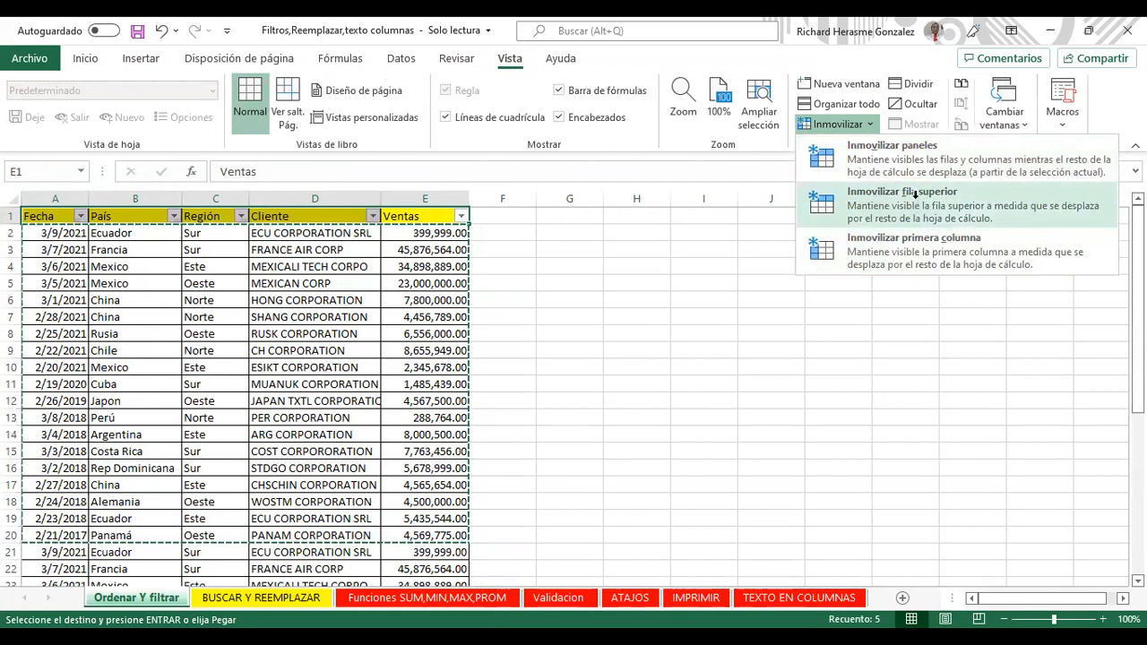
pyautogui.click(918, 206)
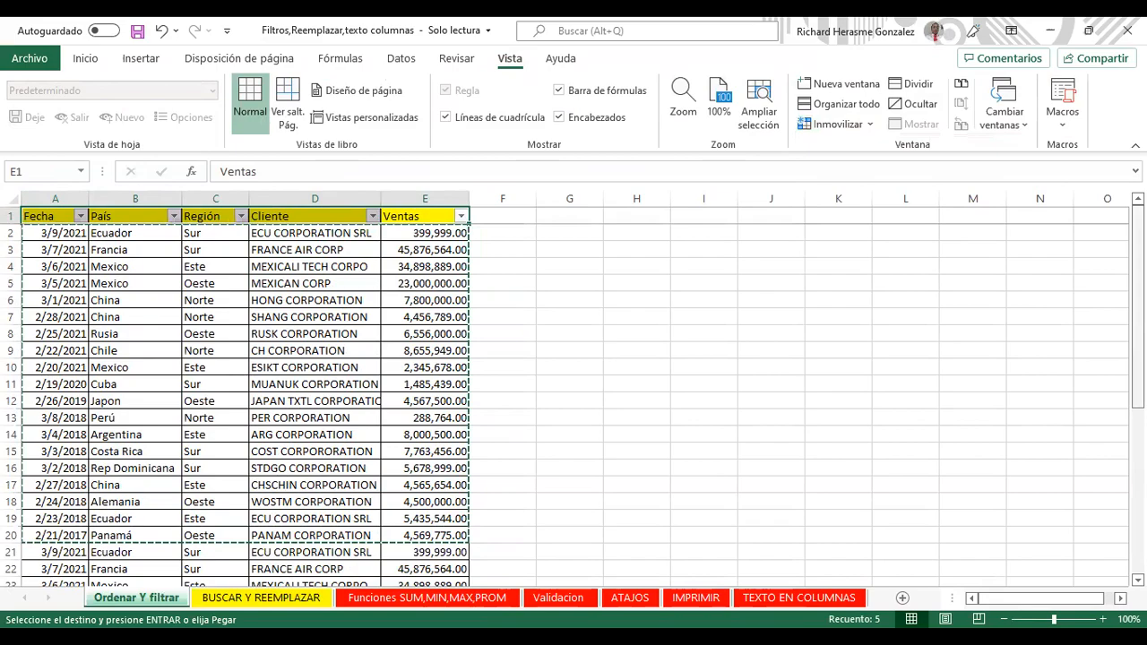
pyautogui.scroll(-4, 573, 404)
pyautogui.scroll(-4, 573, 403)
pyautogui.scroll(-3, 167, 333)
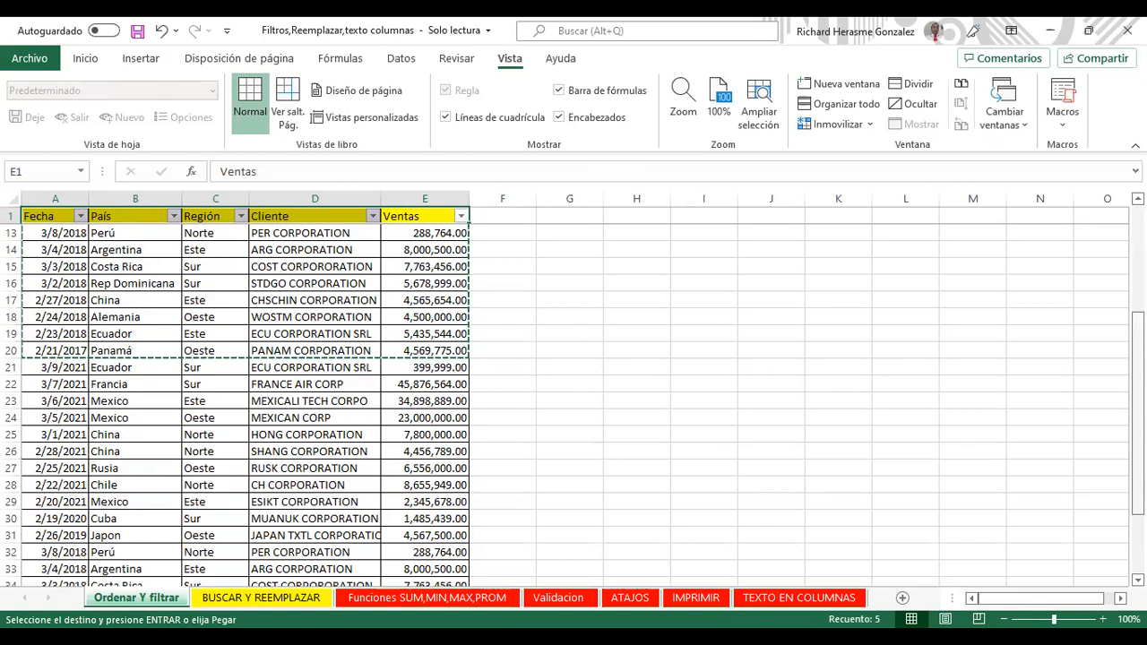
pyautogui.scroll(-5, 574, 403)
pyautogui.scroll(9, 574, 403)
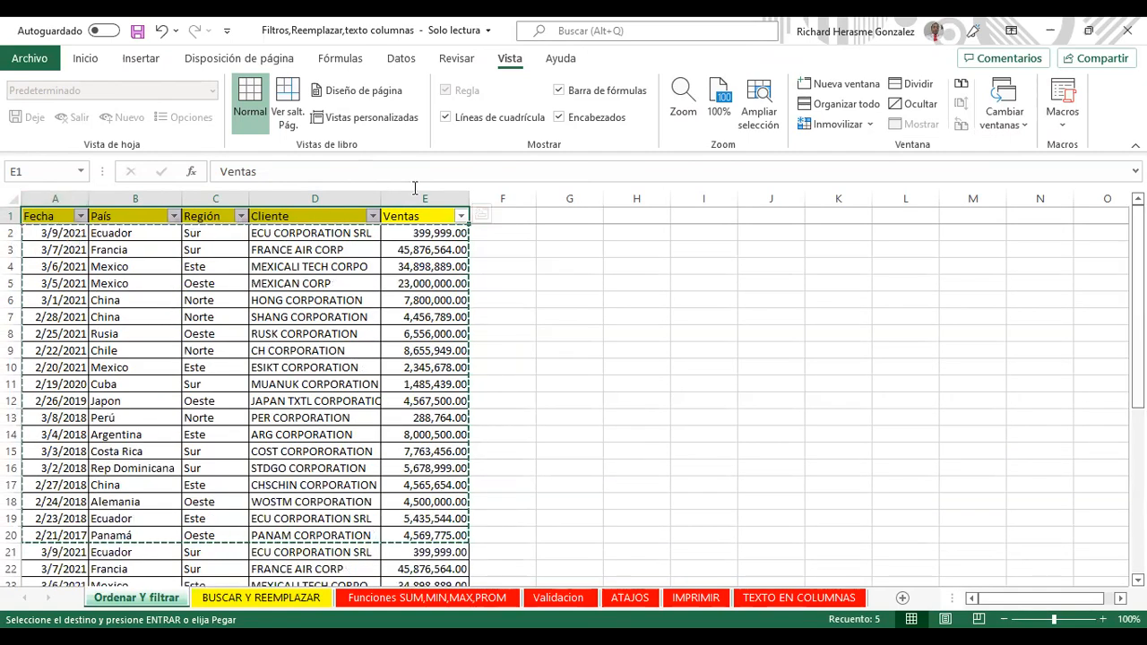
# Step: Unfreeze the header row with Movilizar paneles and scroll to check it moves
pyautogui.click(834, 124)
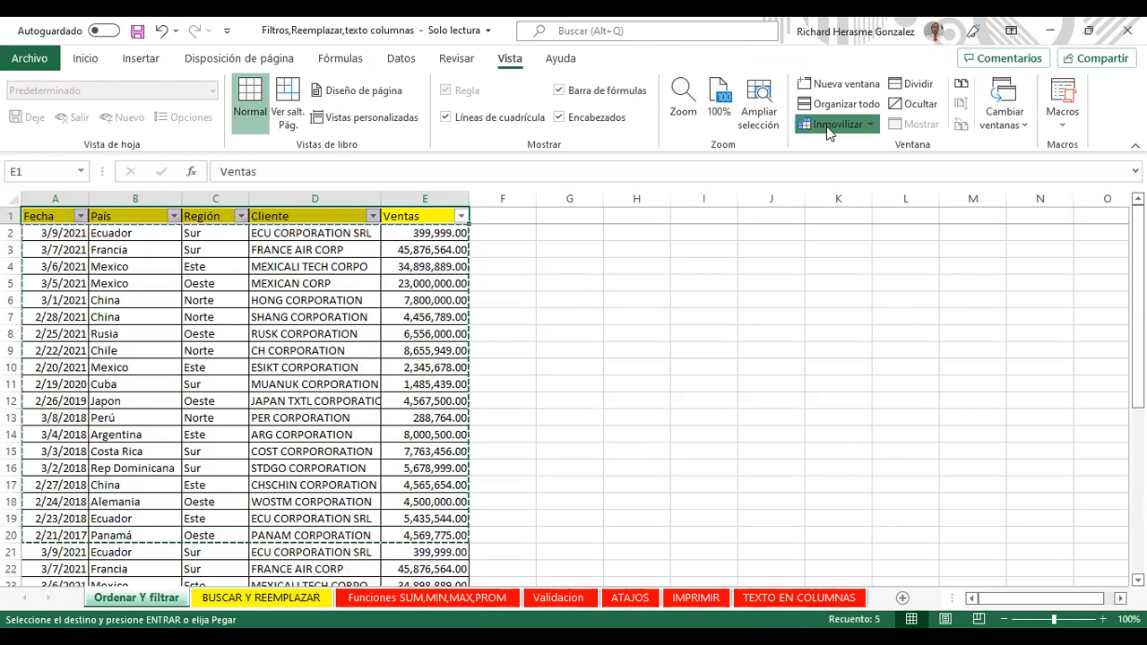
pyautogui.click(901, 165)
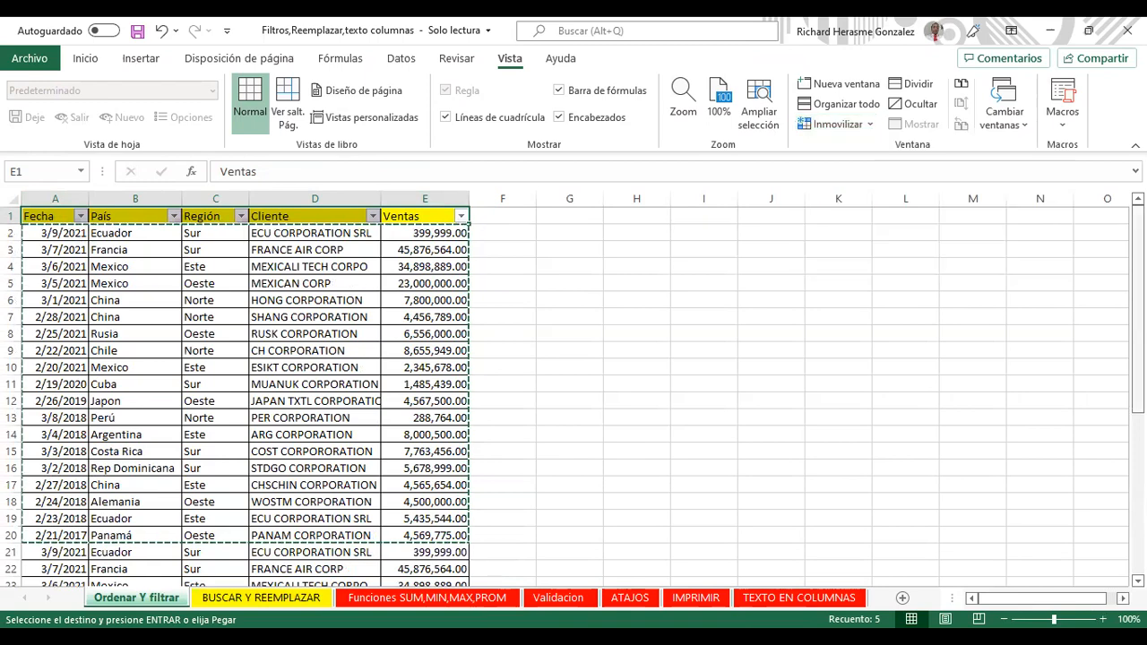
pyautogui.scroll(-6, 574, 394)
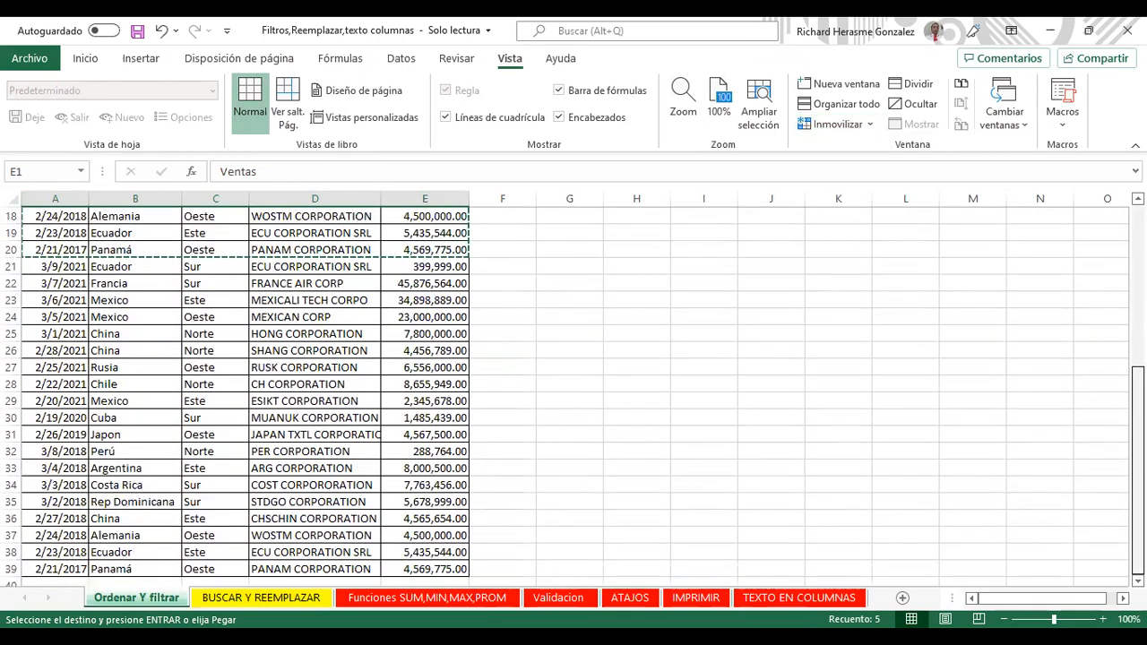
pyautogui.scroll(6, 574, 394)
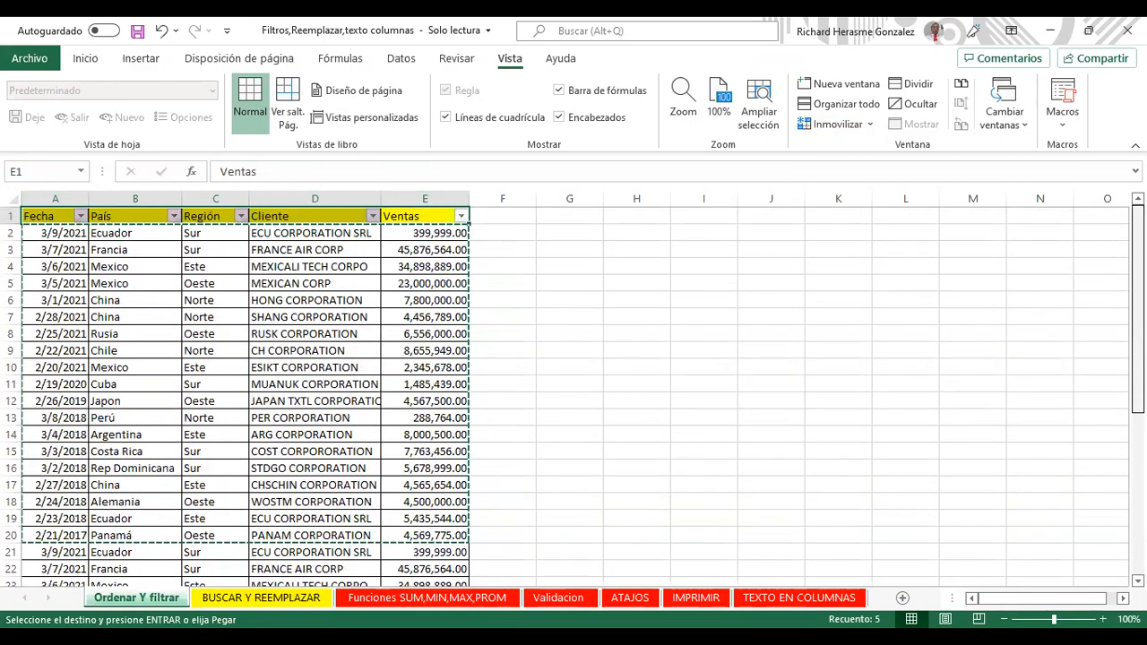
# Step: Move from F1 to F4, scroll down and up, then select the Cliente header D1
pyautogui.click(503, 216)
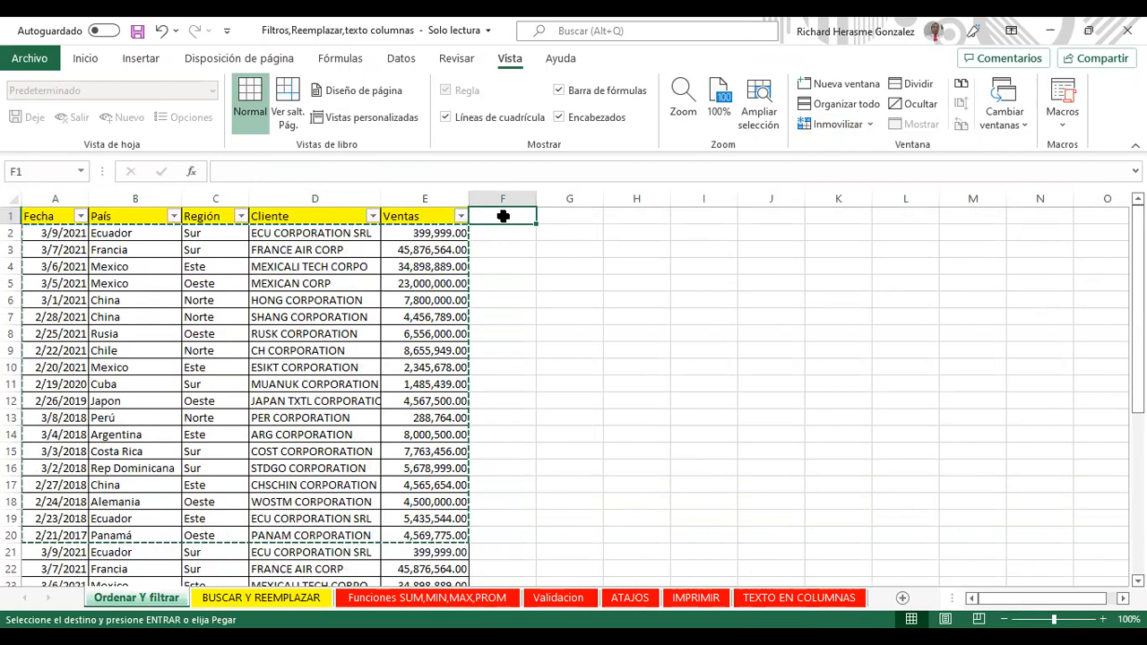
pyautogui.press('Down')
pyautogui.press('Down')
pyautogui.press('Down')
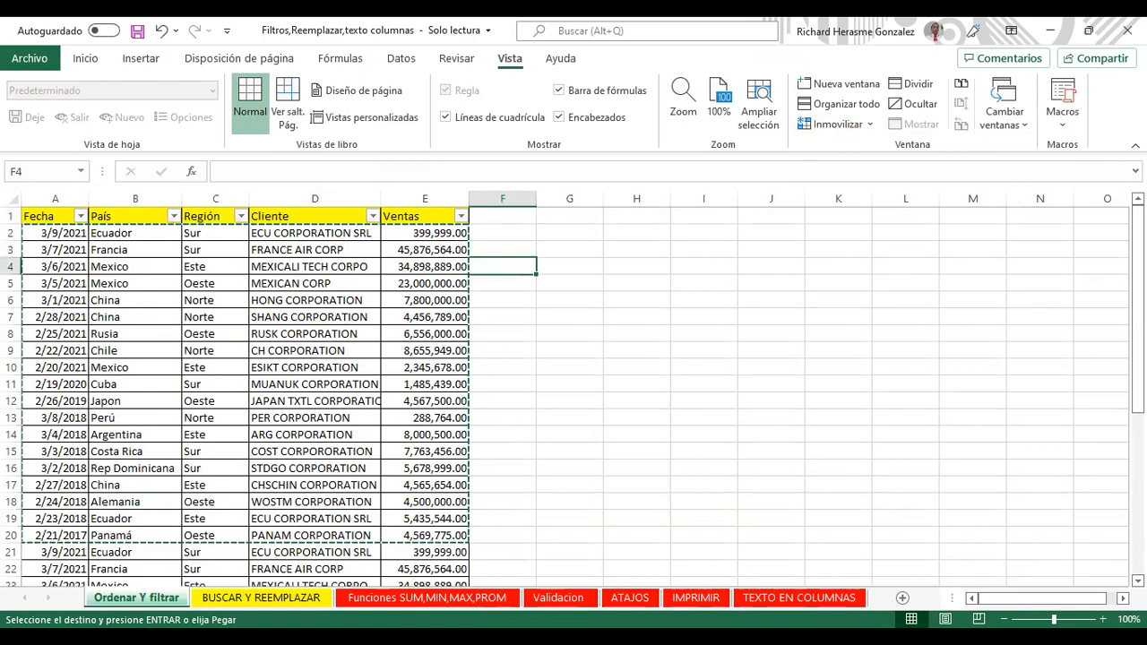
pyautogui.scroll(-6, 573, 395)
pyautogui.scroll(6, 574, 394)
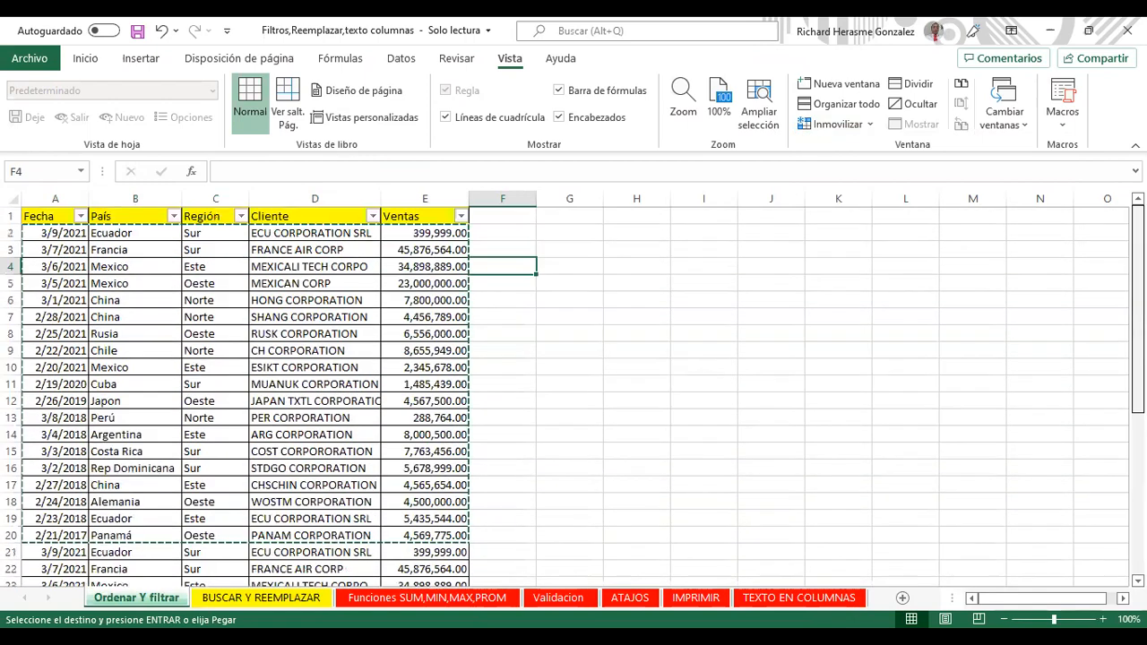
pyautogui.scroll(-6, 574, 395)
pyautogui.scroll(6, 574, 395)
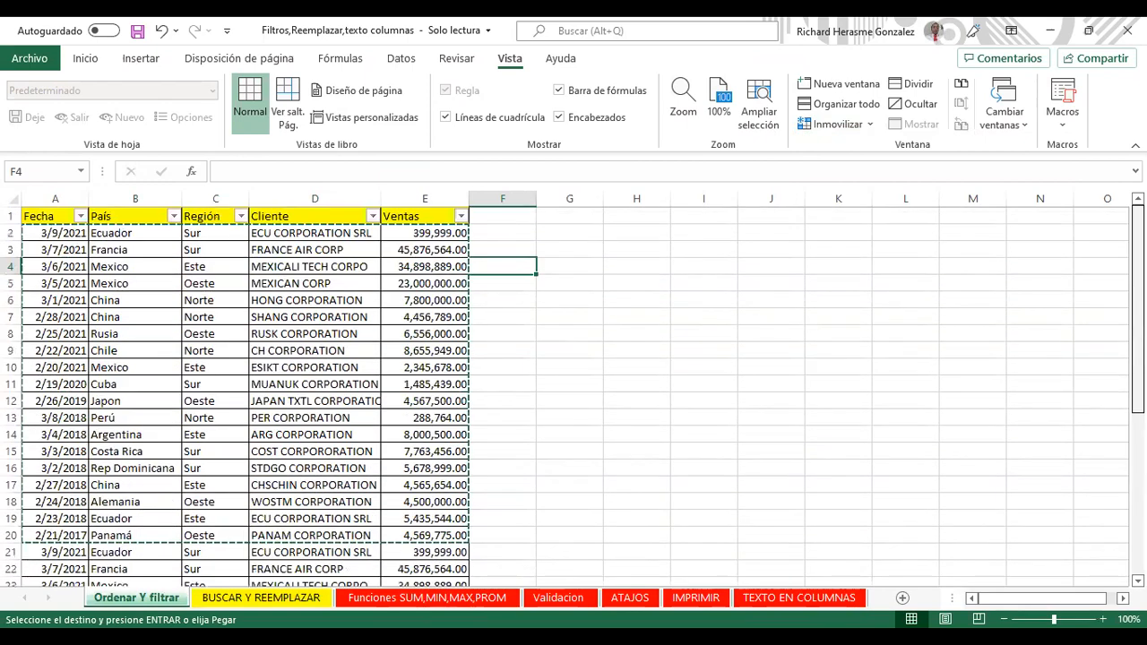
pyautogui.click(314, 216)
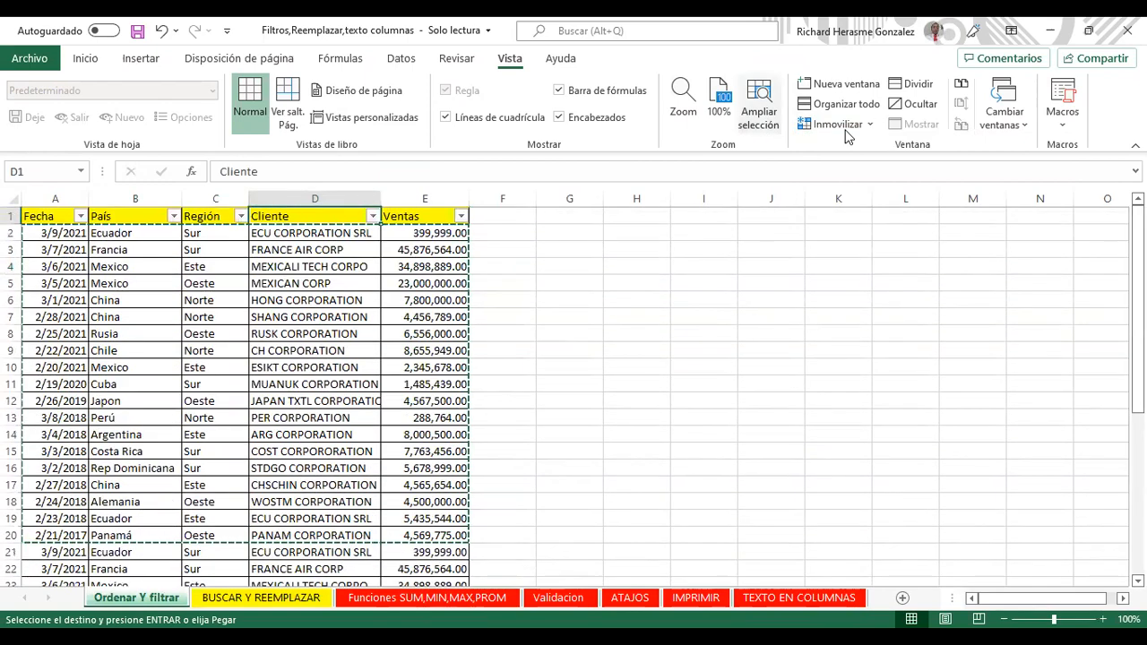
# Step: Freeze the top row again with Inmovilizar fila superior and scroll to verify it stays
pyautogui.click(85, 58)
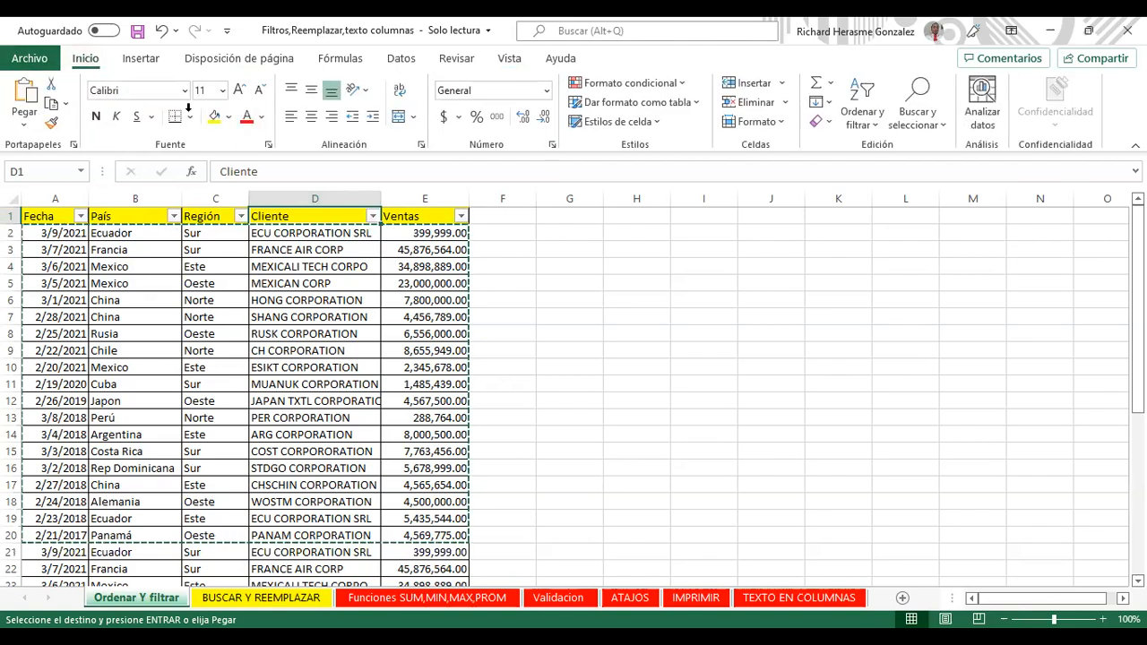
pyautogui.click(509, 68)
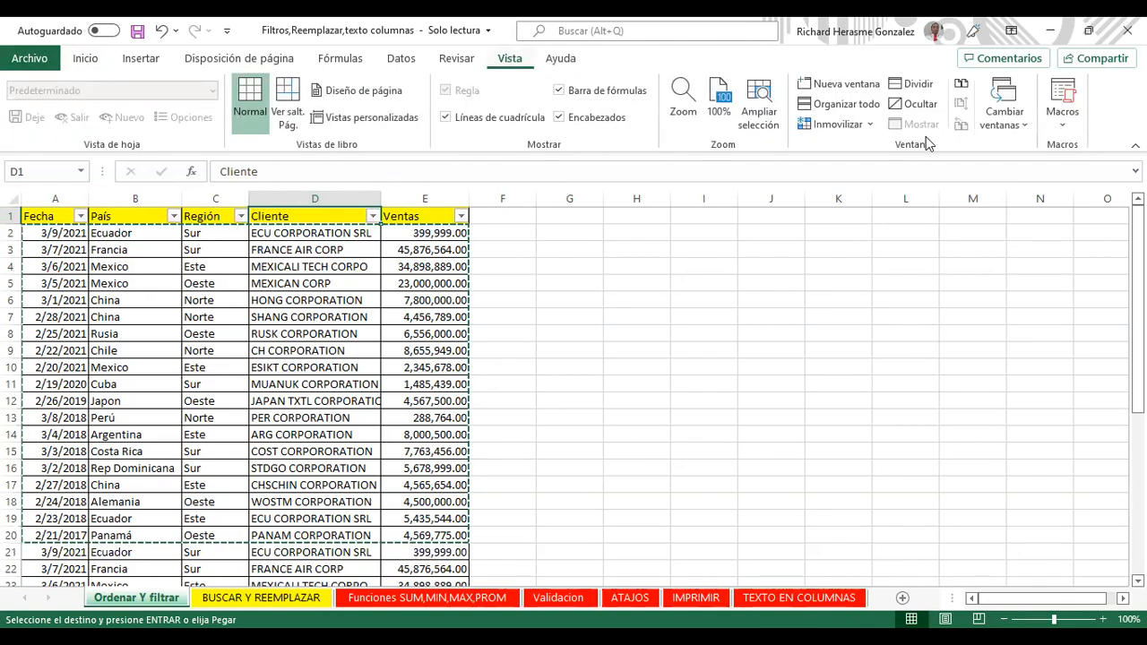
pyautogui.click(867, 123)
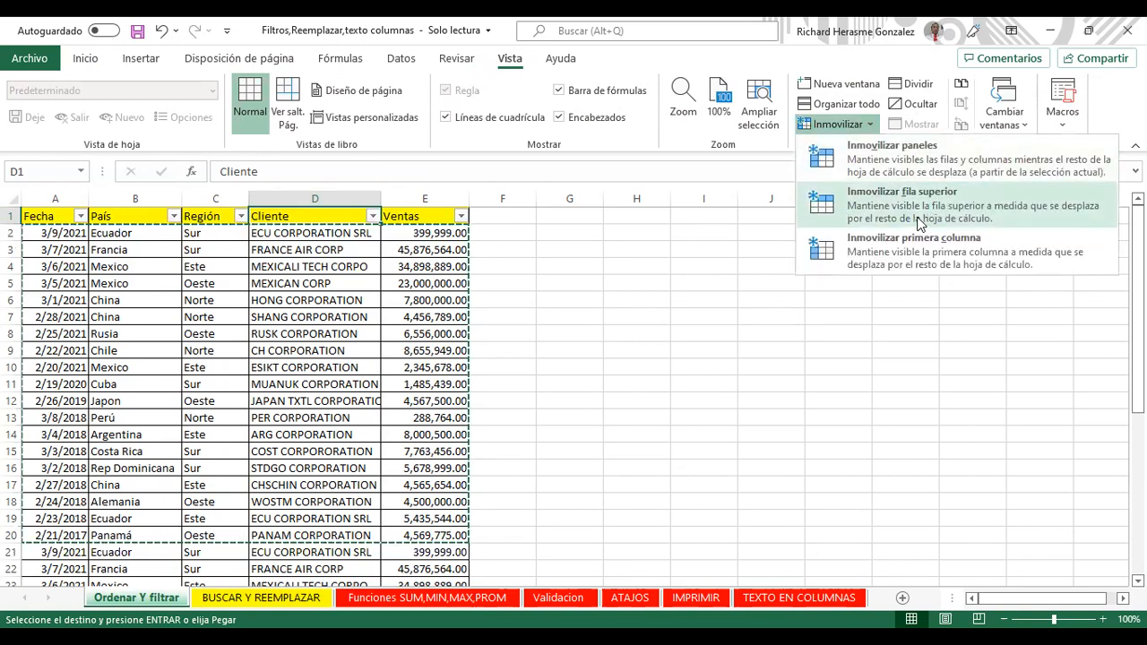
pyautogui.click(1010, 352)
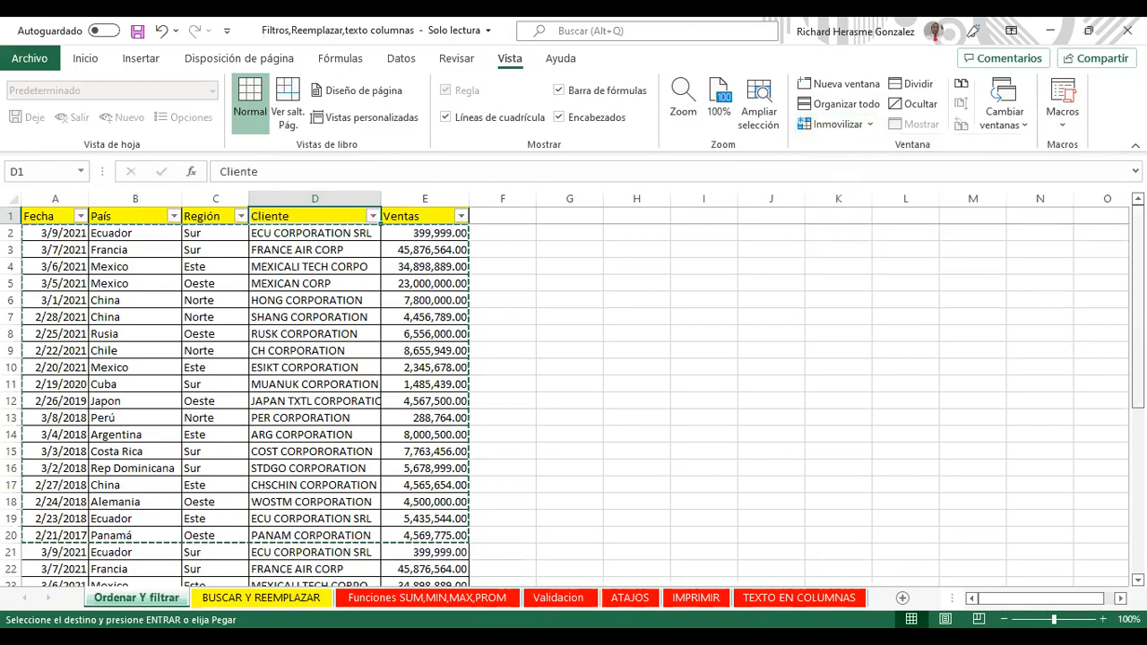
pyautogui.scroll(-6, 573, 403)
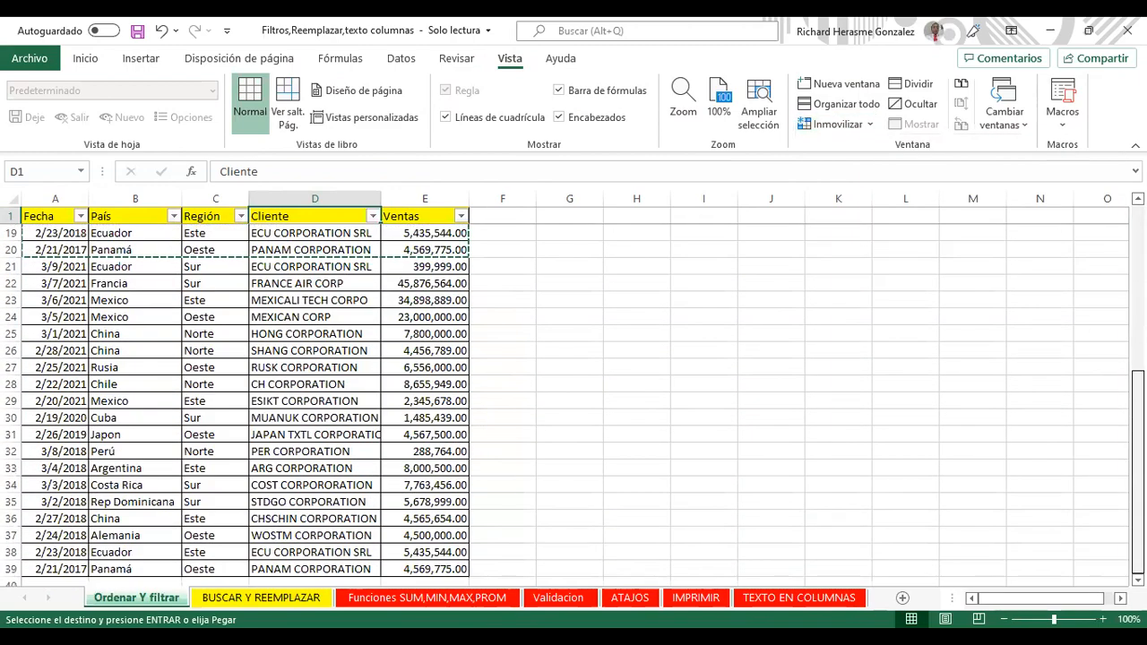
pyautogui.scroll(6, 573, 403)
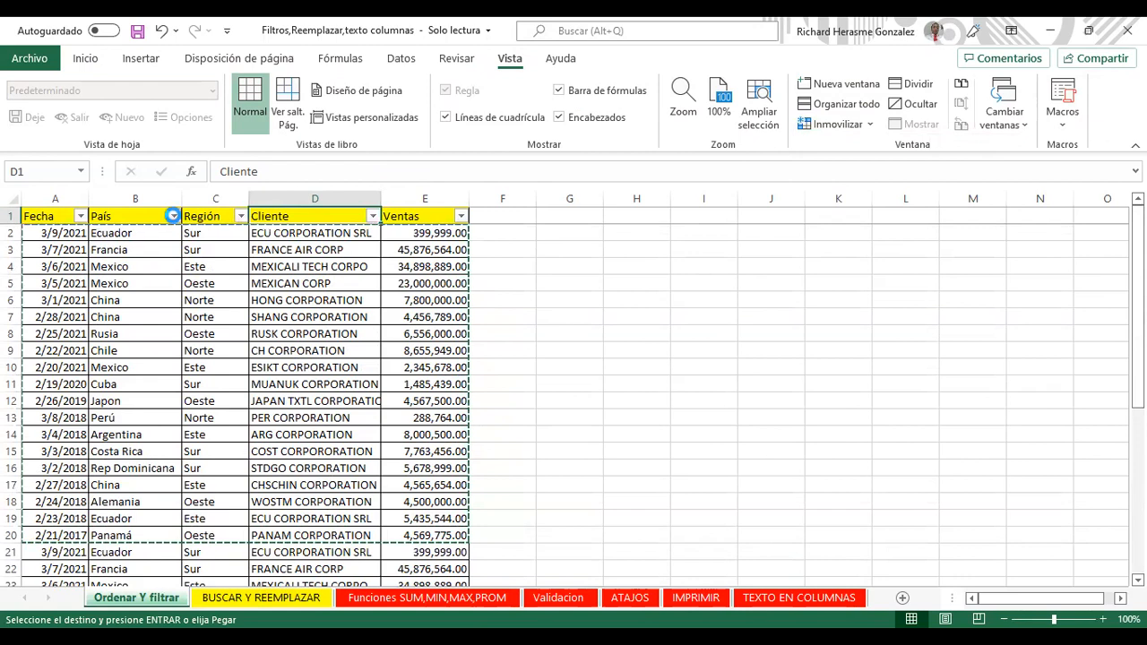
# Step: Filter the Fecha column to show only January dates
pyautogui.click(173, 218)
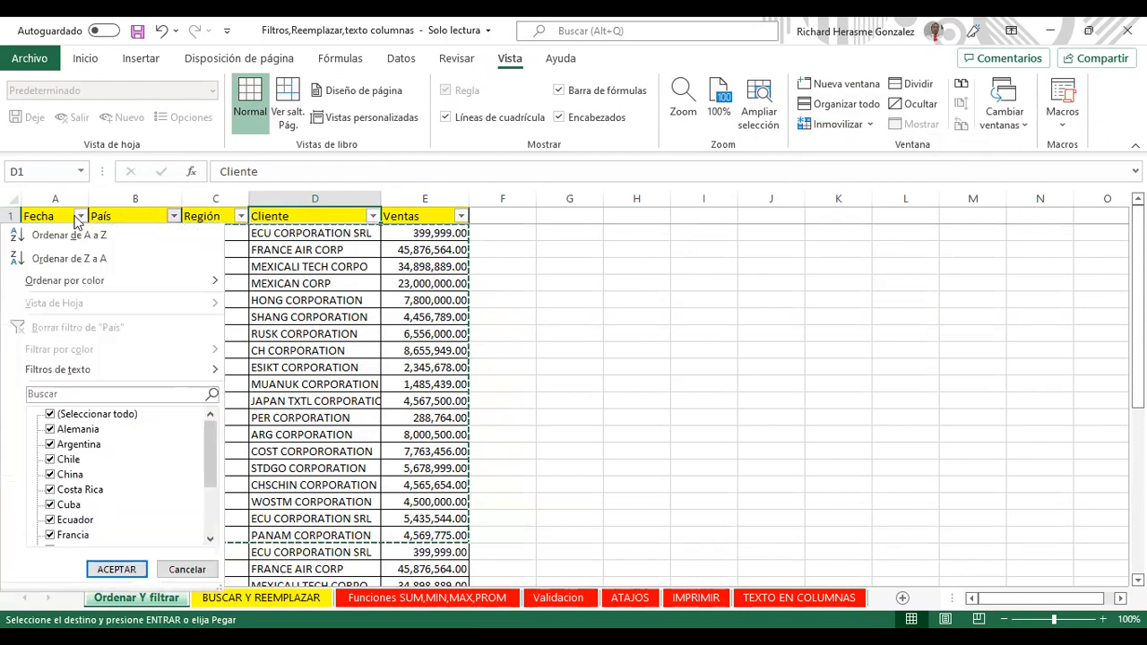
pyautogui.click(80, 217)
pyautogui.moveTo(109, 377)
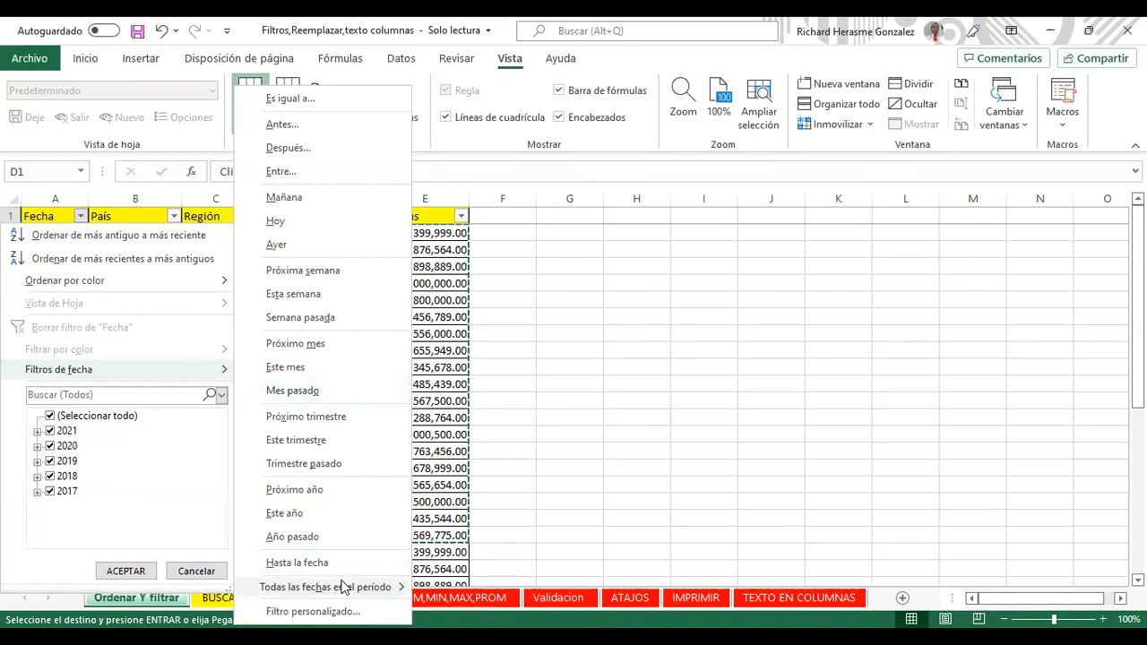
pyautogui.moveTo(341, 587)
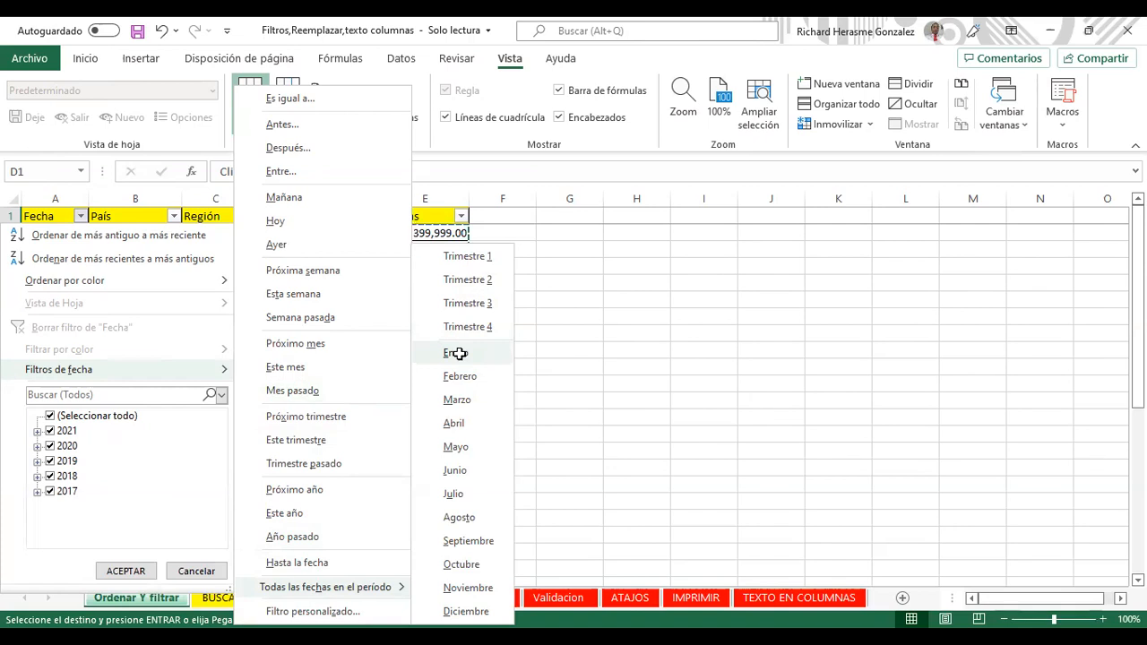
pyautogui.click(463, 359)
# Step: Browse the Fecha period filter choices, then select and inspect the filtered dates in column A
pyautogui.click(82, 216)
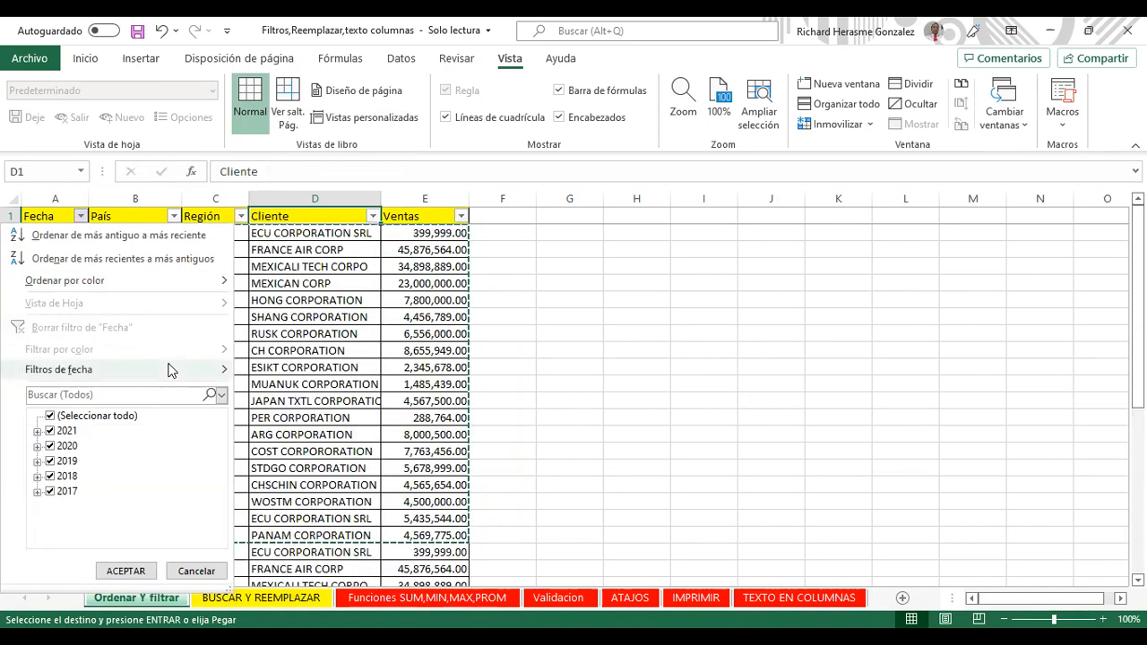
pyautogui.moveTo(173, 363)
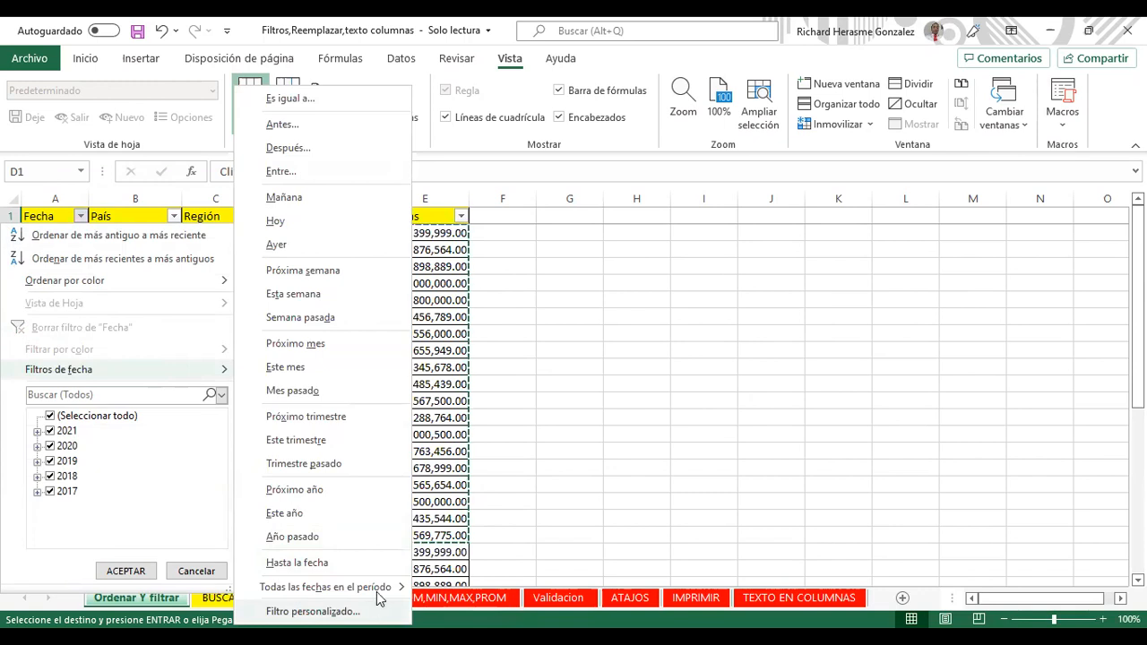
pyautogui.click(377, 589)
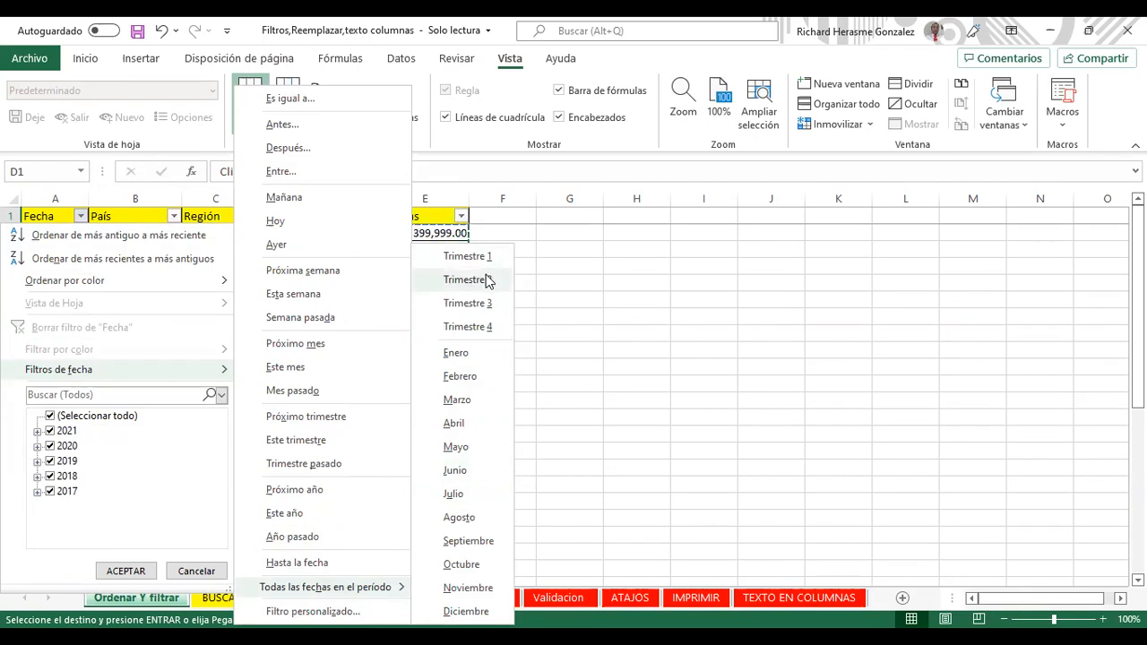
pyautogui.click(50, 244)
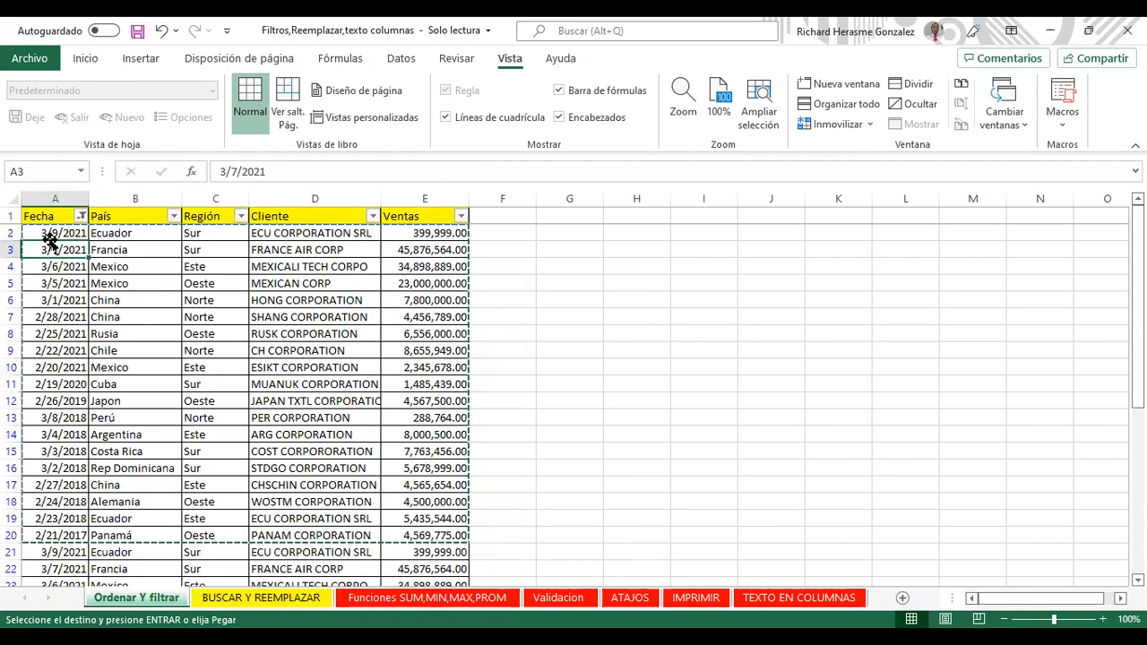
pyautogui.moveTo(49, 238); pyautogui.dragTo(63, 310)
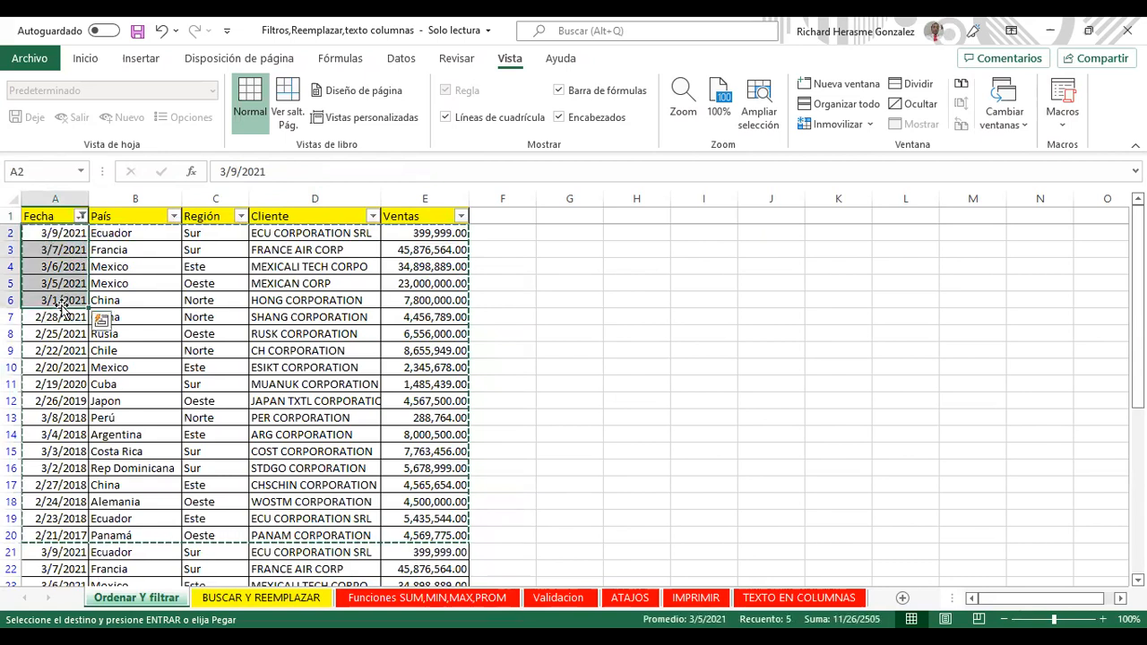
pyautogui.moveTo(49, 318); pyautogui.dragTo(61, 403)
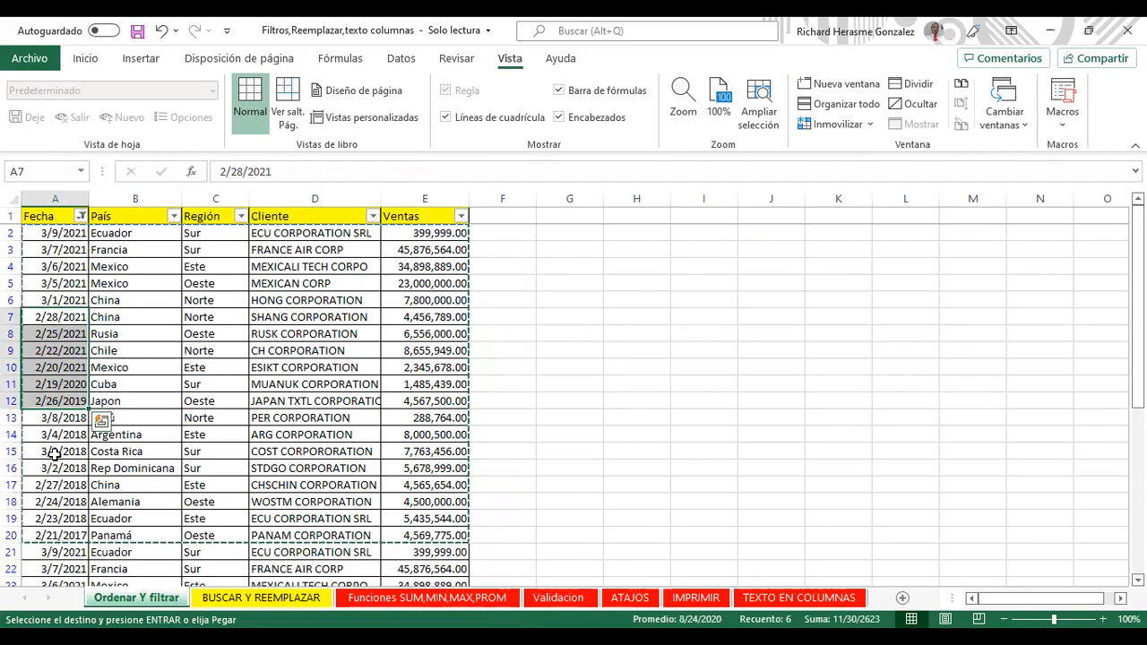
pyautogui.click(49, 433)
pyautogui.press('Down')
pyautogui.press('Down')
pyautogui.press('Down')
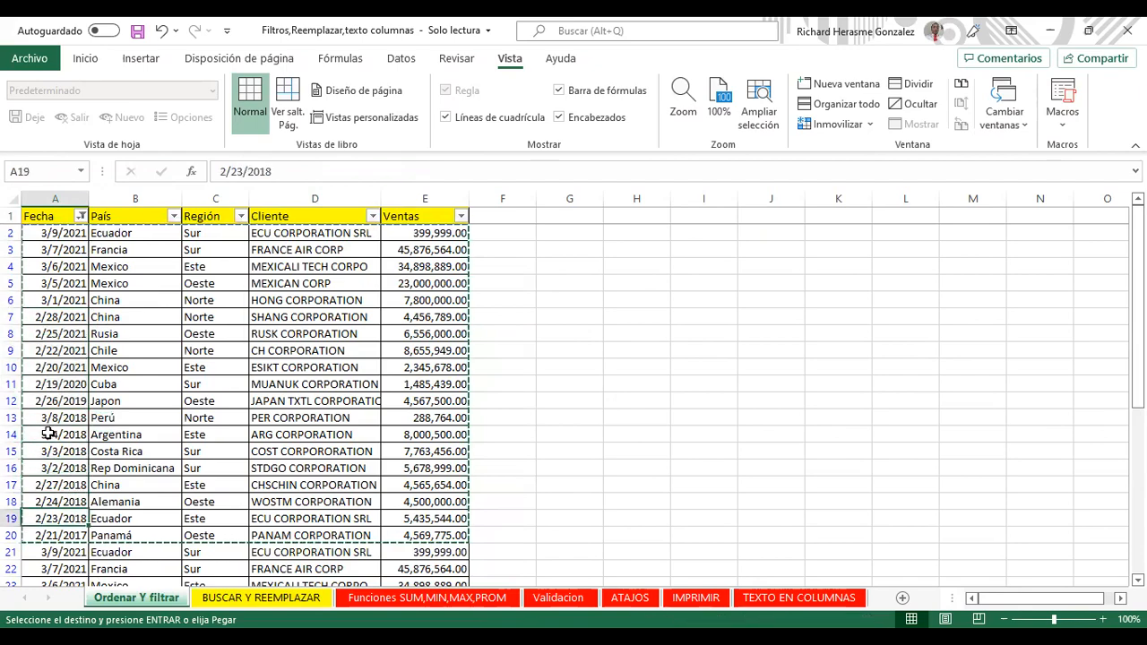
pyautogui.press('Down')
pyautogui.press('Down')
pyautogui.press('Down')
pyautogui.press('Down')
pyautogui.press('Down')
pyautogui.press('Down')
pyautogui.press('Down')
pyautogui.press('Down')
pyautogui.press('Down')
pyautogui.press('Down')
pyautogui.press('Down')
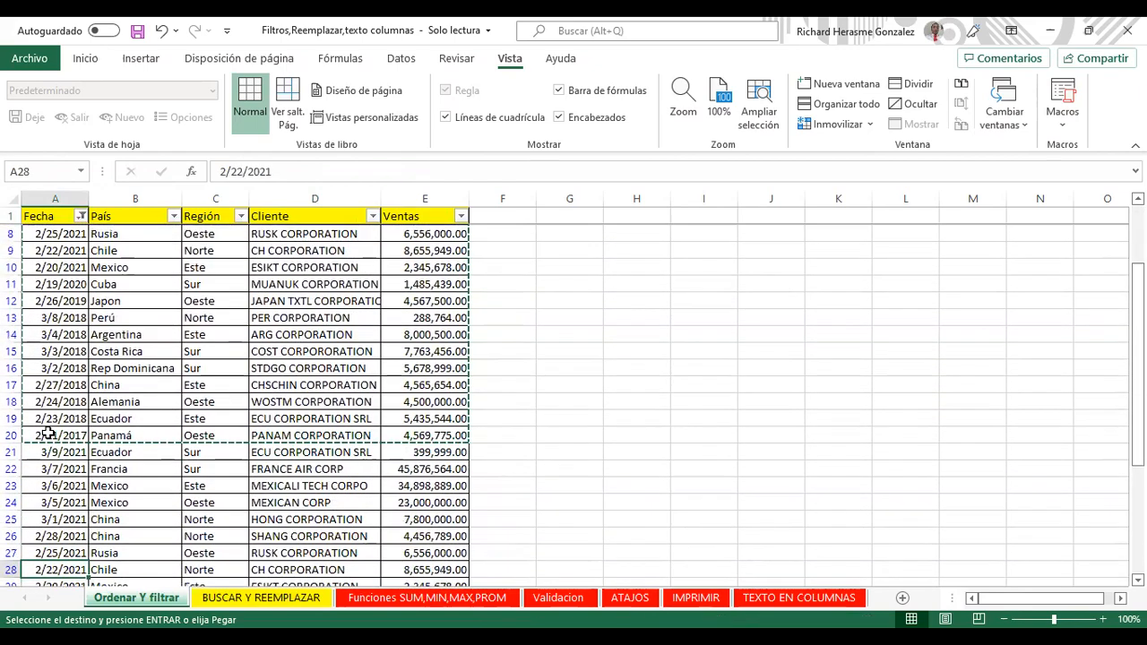
pyautogui.press('Down')
pyautogui.press('Down')
pyautogui.press('Down')
pyautogui.press('Down')
pyautogui.press('Down')
pyautogui.press('Down')
pyautogui.press('Down')
pyautogui.press('Down')
pyautogui.press('Down')
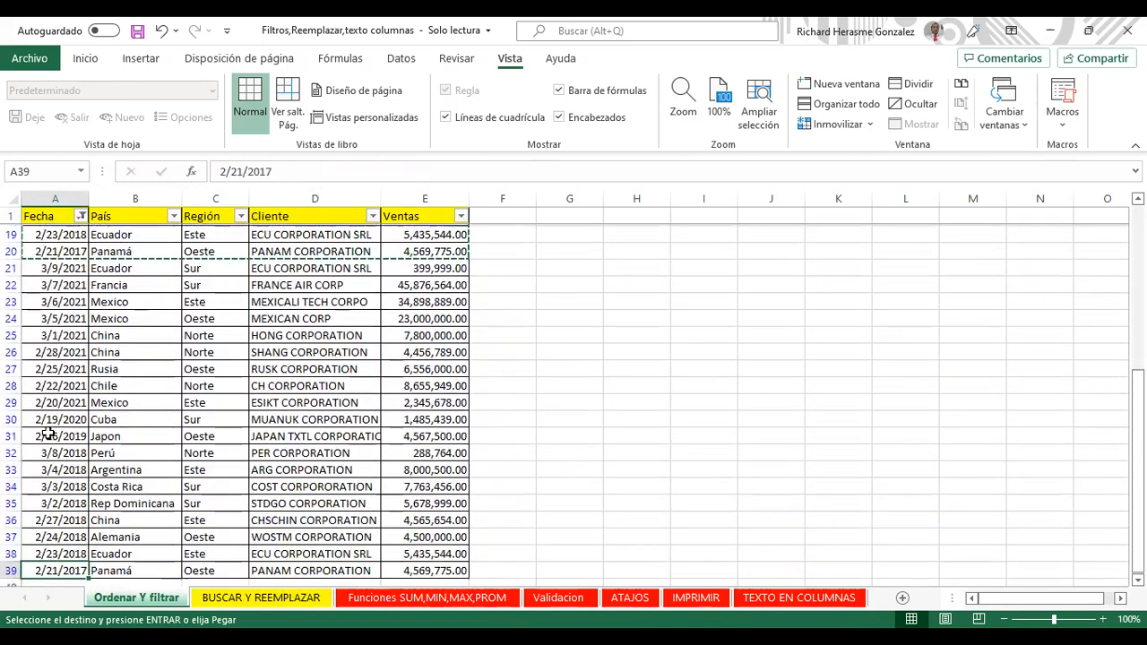
pyautogui.press('Up')
pyautogui.press('Up')
pyautogui.press('Up')
pyautogui.press('Up')
pyautogui.press('Up')
pyautogui.press('Up')
pyautogui.press('Up')
pyautogui.press('Up')
pyautogui.press('Up')
pyautogui.press('Up')
pyautogui.press('Up')
pyautogui.press('Up')
pyautogui.press('Up')
pyautogui.press('Up')
pyautogui.press('Up')
pyautogui.press('Up')
pyautogui.press('Up')
pyautogui.press('Up')
pyautogui.press('Up')
pyautogui.press('Up')
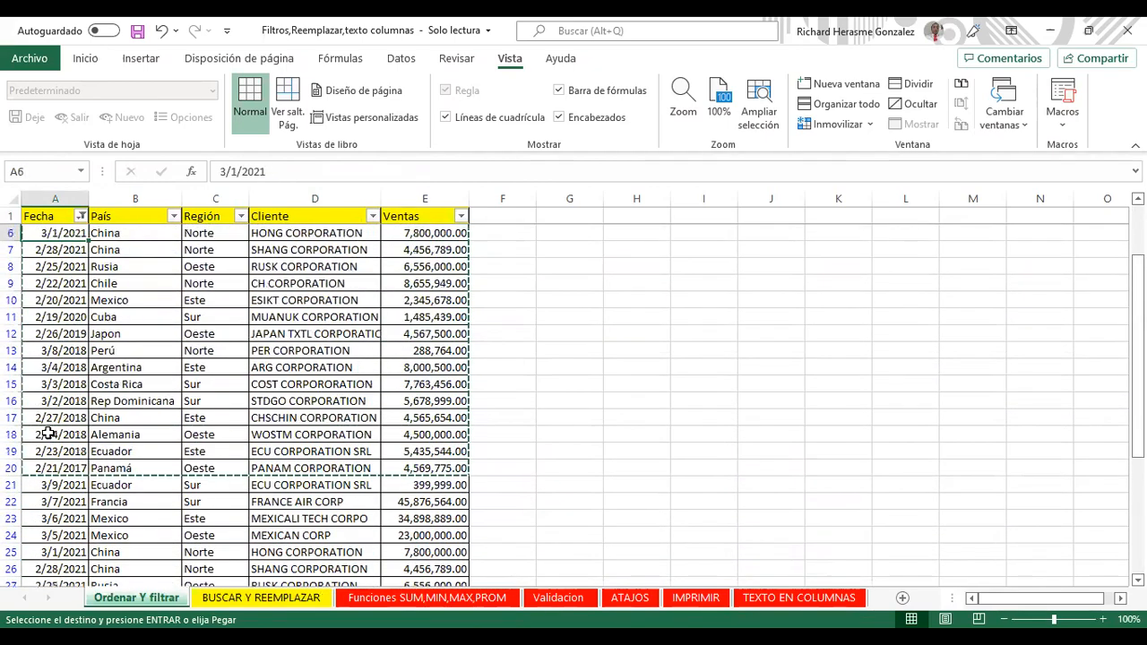
# Step: Clear the filter on Fecha so all sales rows show again
pyautogui.click(82, 216)
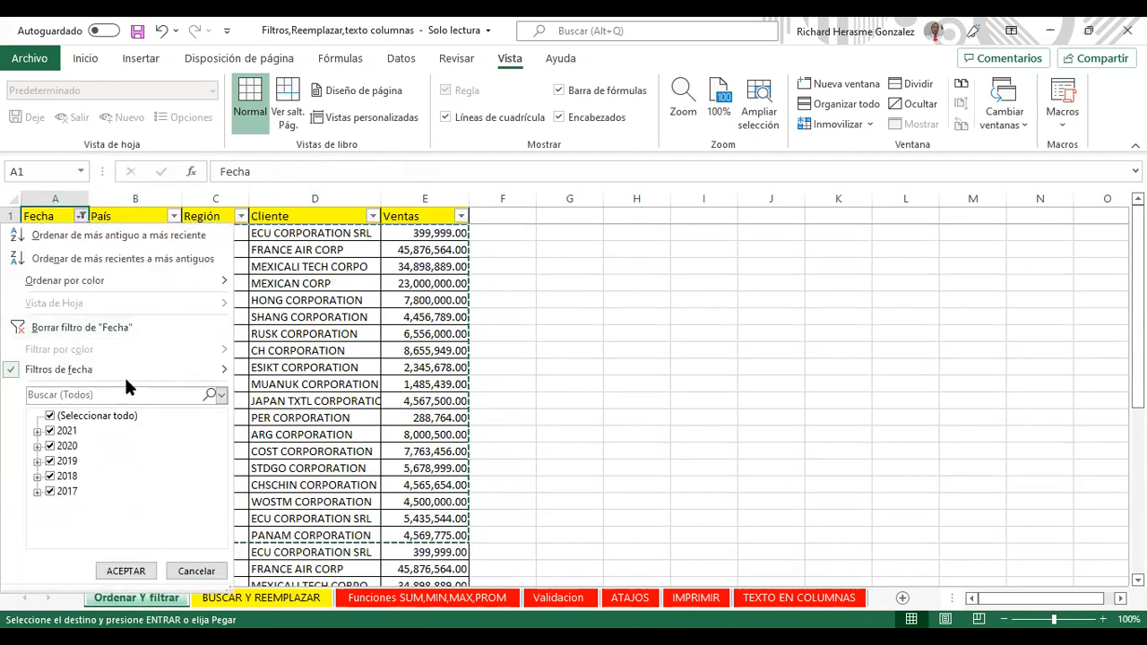
pyautogui.click(128, 327)
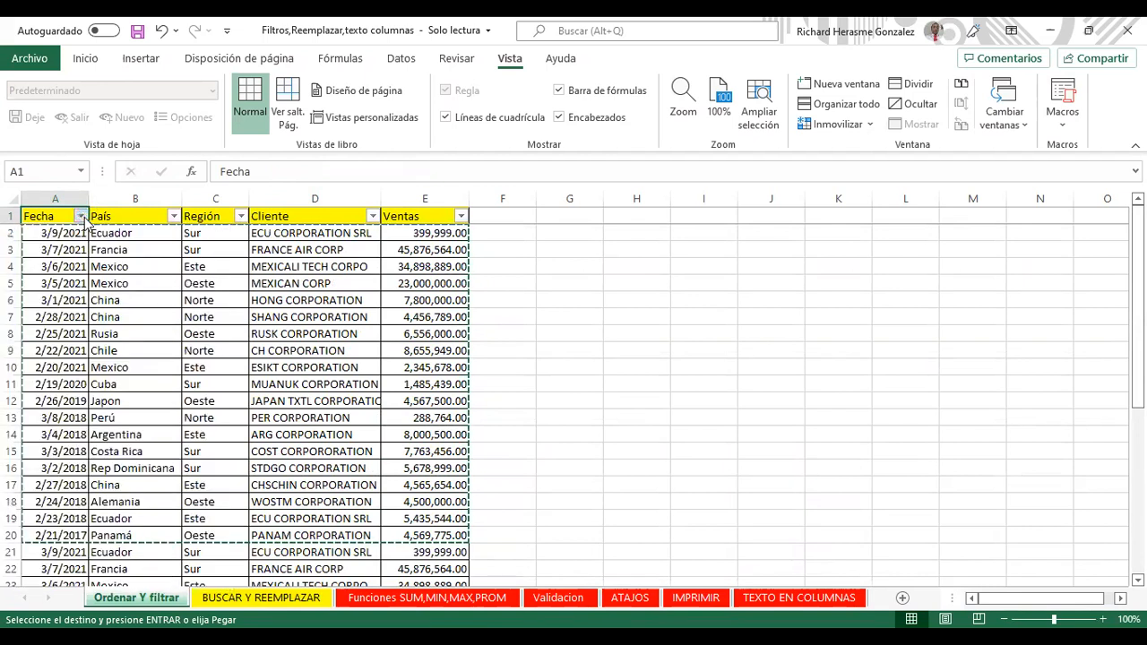
pyautogui.click(82, 216)
pyautogui.moveTo(115, 376)
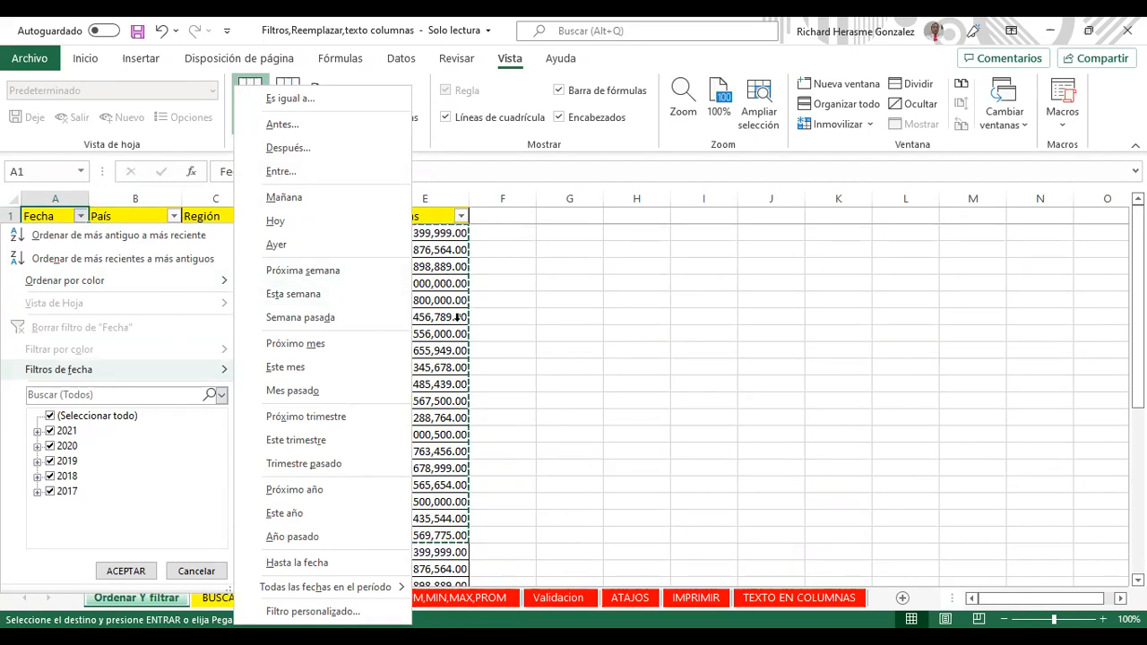
pyautogui.press('Escape')
pyautogui.click(173, 216)
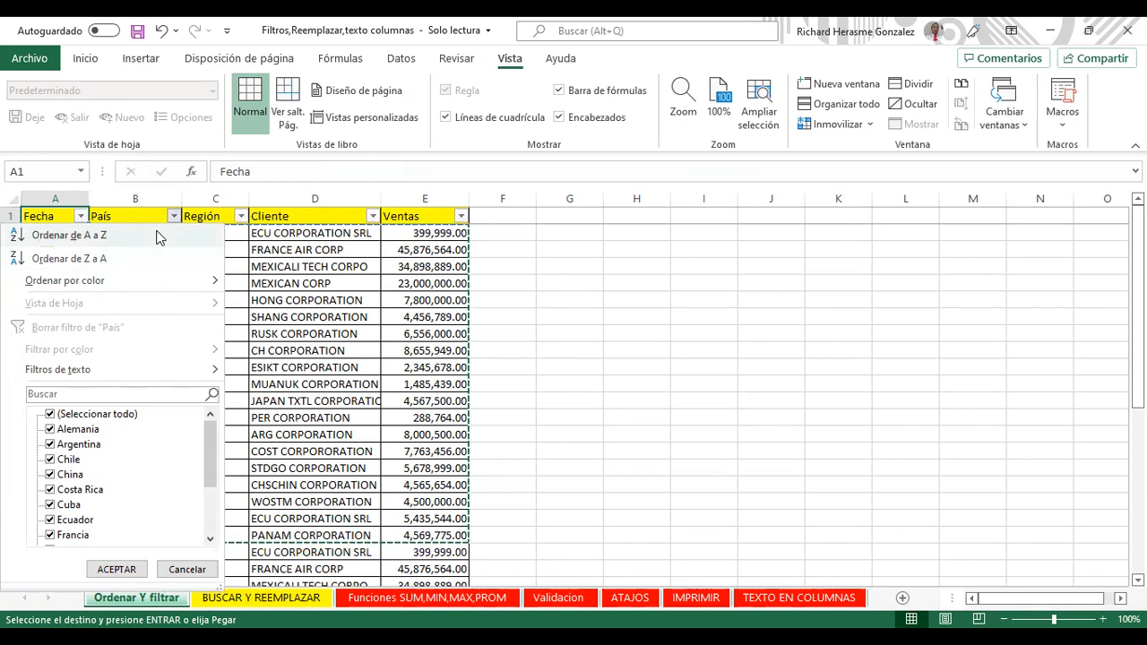
# Step: Sort the sales table A to Z by País, starting with Alemania
pyautogui.click(157, 237)
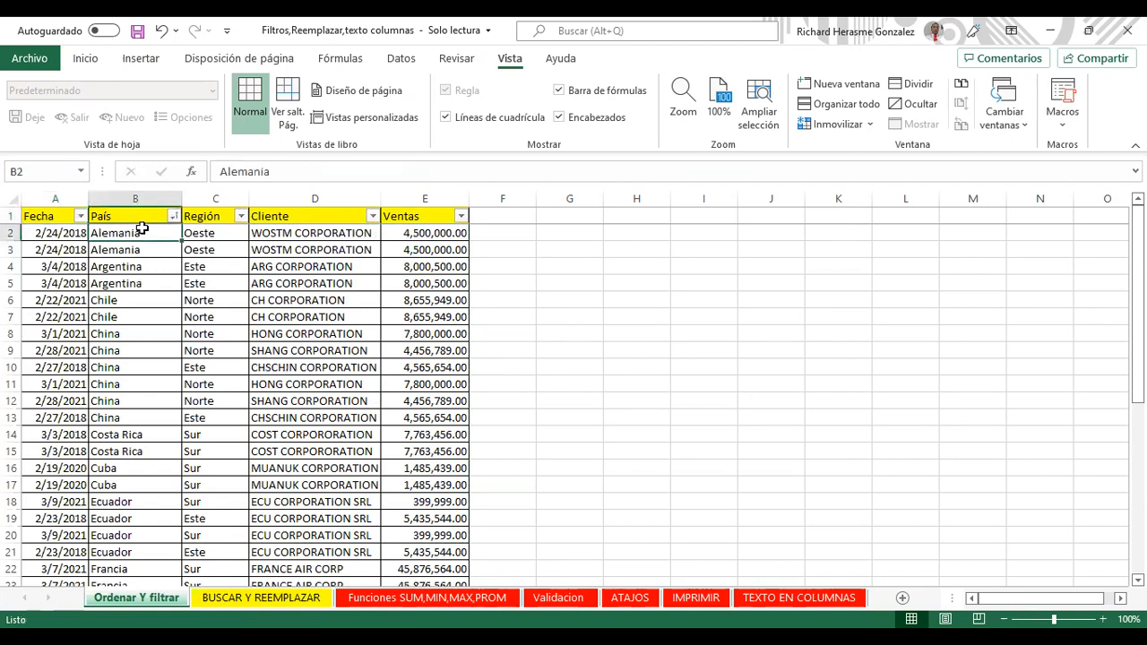
pyautogui.press('Down')
pyautogui.press('Down')
pyautogui.press('Down')
pyautogui.press('Down')
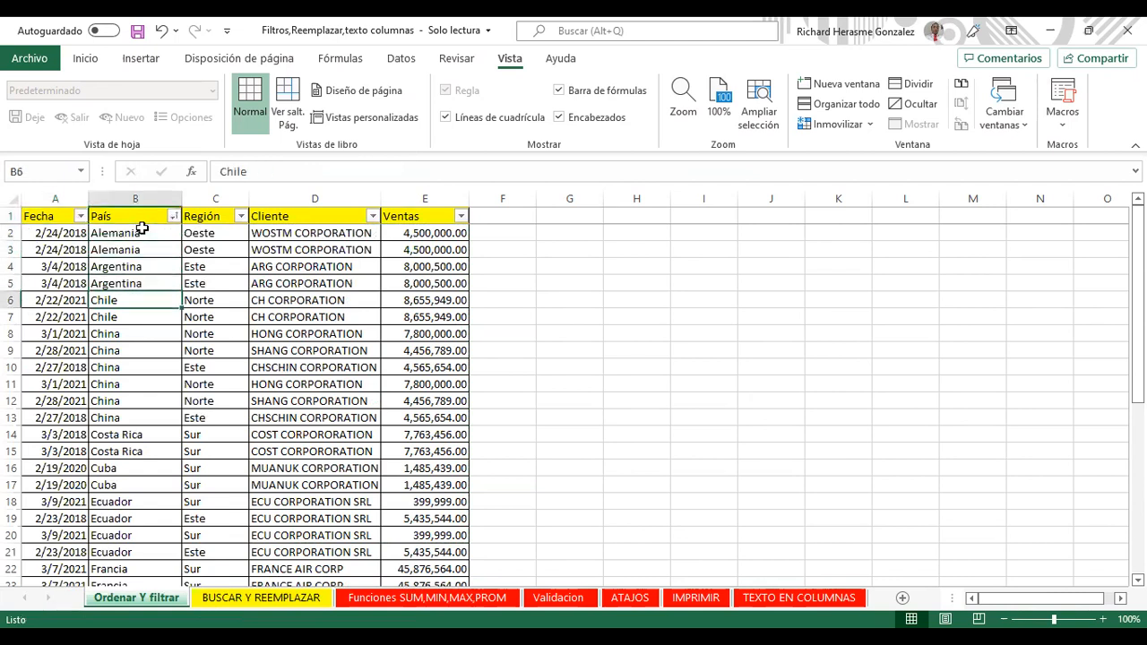
pyautogui.press('Up')
pyautogui.press('Left')
pyautogui.press('Down')
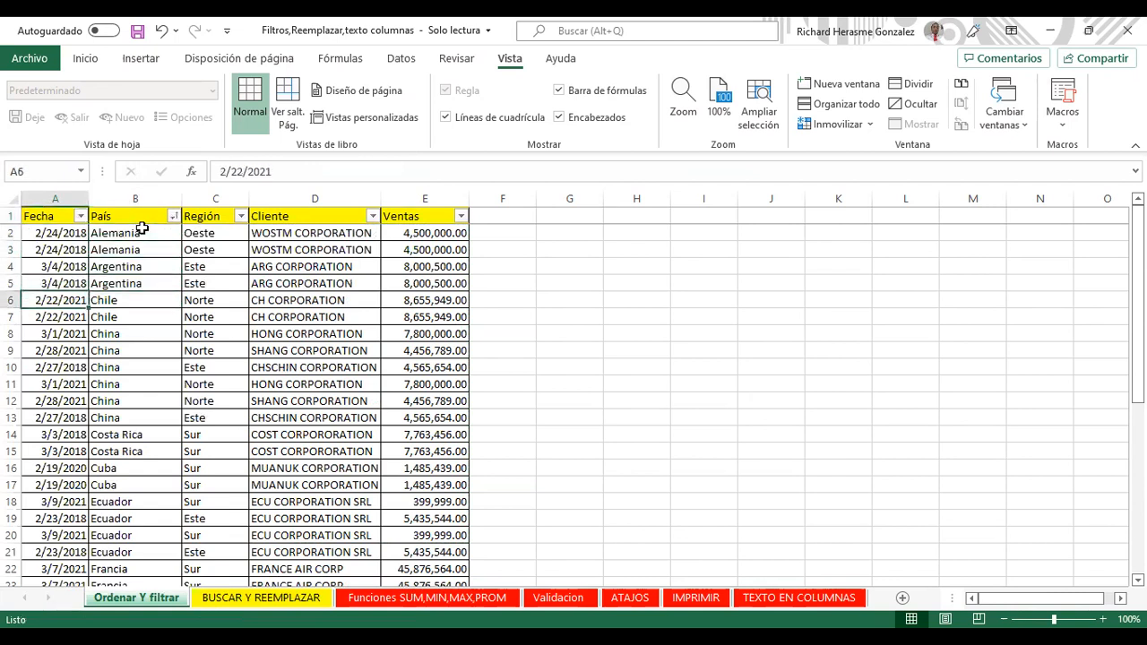
pyautogui.press('Right')
# Step: Step down the sorted País column through China, Ecuador, Mexico and Panamá
pyautogui.press('Up')
pyautogui.press('Down')
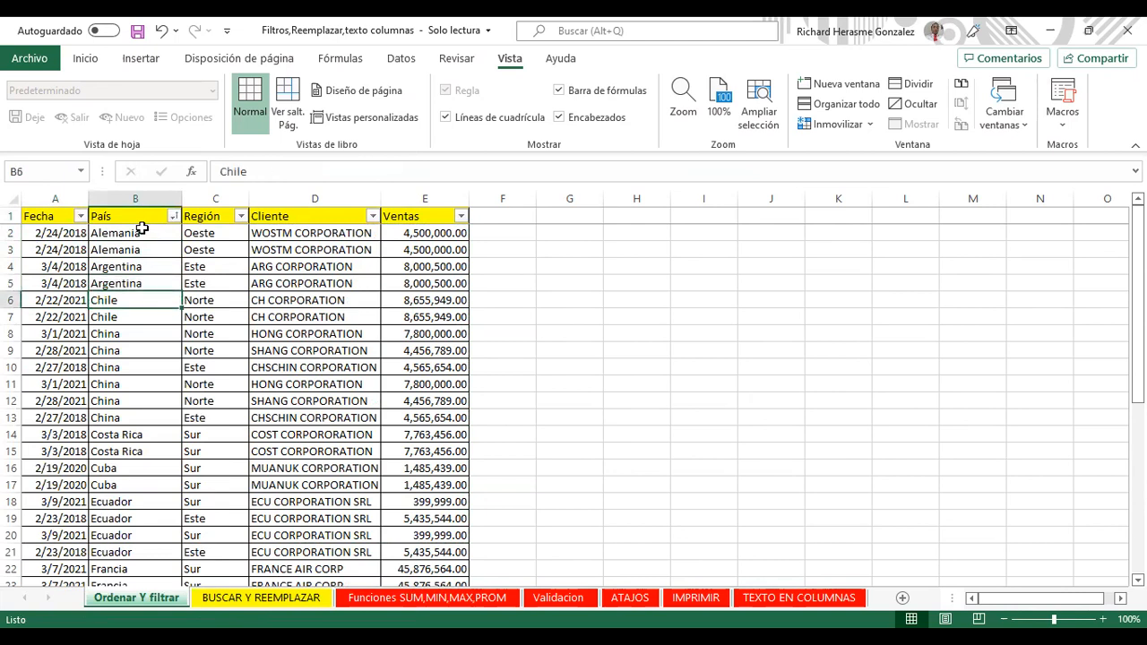
pyautogui.press('Down')
pyautogui.press('Down')
pyautogui.press('Down')
pyautogui.press('Down')
pyautogui.press('Down')
pyautogui.press('Down')
pyautogui.press('Down')
pyautogui.press('Down')
pyautogui.press('Down')
pyautogui.press('Down')
pyautogui.press('Down')
pyautogui.press('Down')
pyautogui.press('Down')
pyautogui.press('Down')
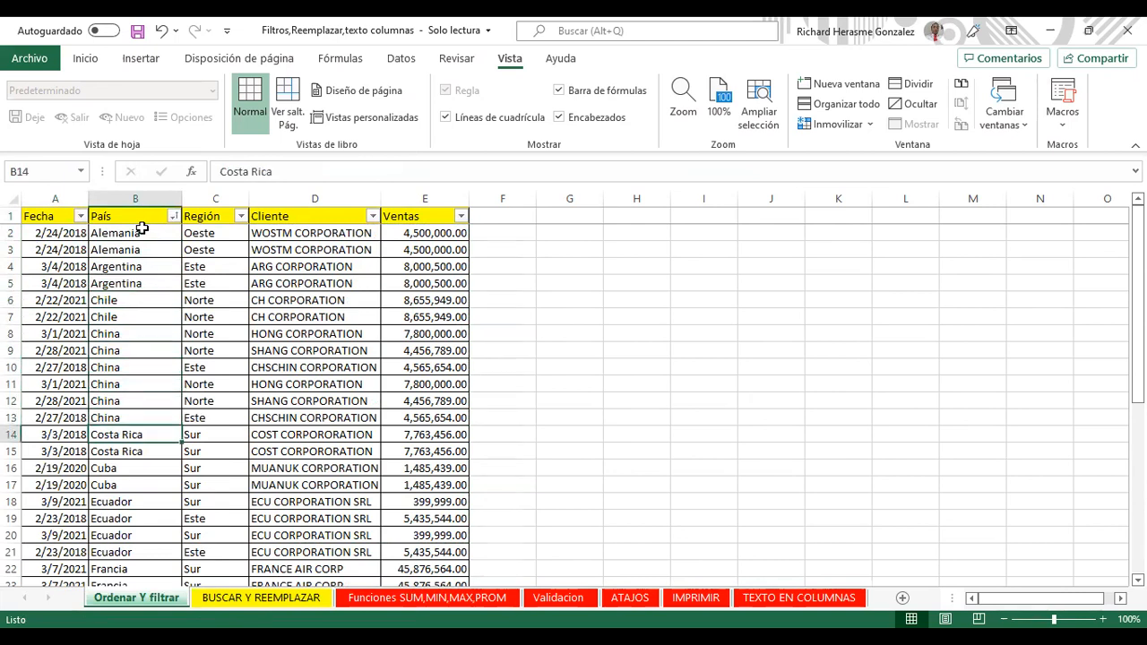
pyautogui.press('Down')
pyautogui.press('Down')
pyautogui.press('Down')
pyautogui.press('Down')
pyautogui.press('Down')
pyautogui.press('Down')
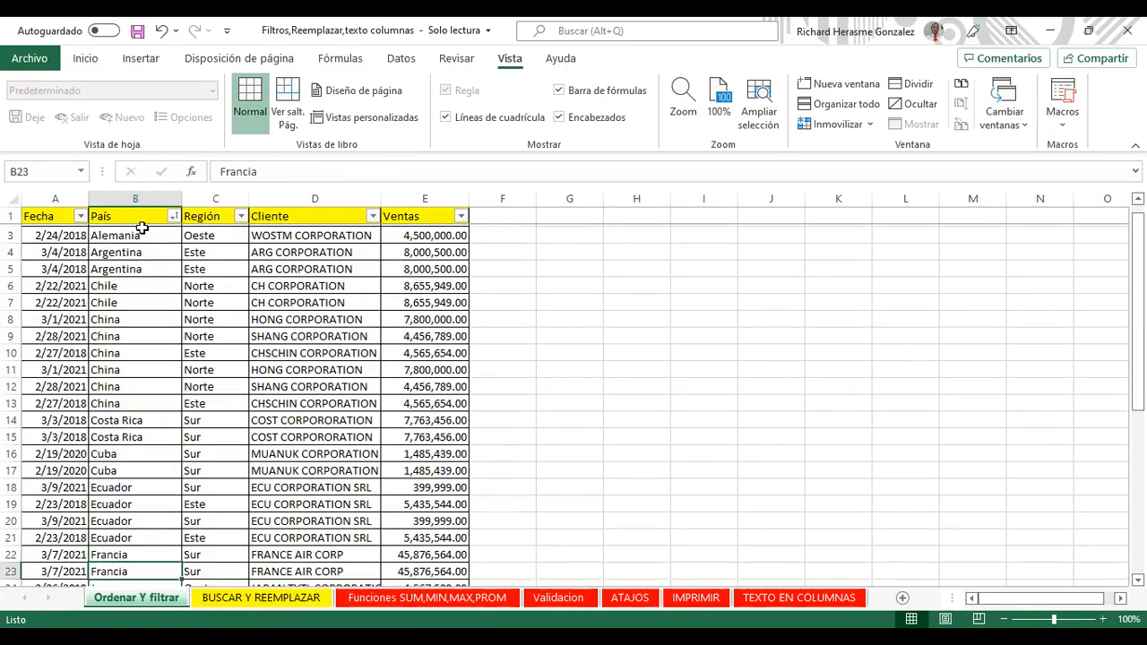
pyautogui.press('Down')
pyautogui.press('Down')
pyautogui.press('Down')
pyautogui.press('Down')
pyautogui.press('Down')
pyautogui.press('Down')
pyautogui.press('Down')
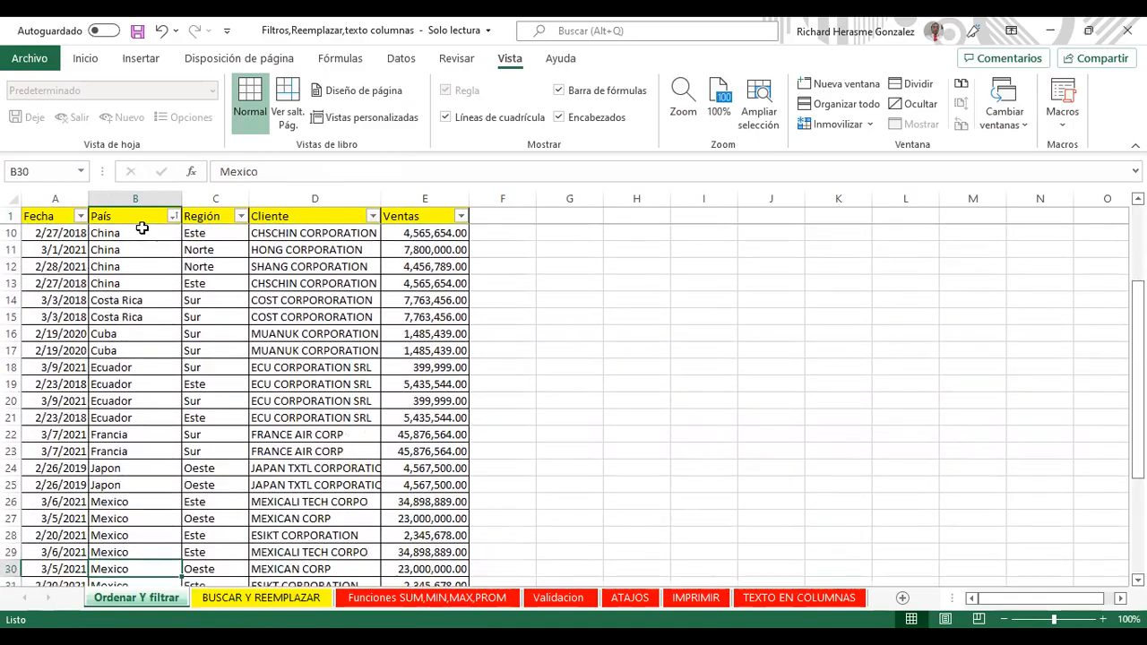
pyautogui.press('Down')
pyautogui.press('Down')
pyautogui.press('Down')
pyautogui.press('Down')
pyautogui.press('Down')
pyautogui.press('Up')
pyautogui.press('Up')
pyautogui.press('Up')
pyautogui.press('Up')
pyautogui.press('Up')
pyautogui.press('Up')
pyautogui.press('Up')
pyautogui.press('Up')
pyautogui.press('Up')
pyautogui.press('Up')
pyautogui.press('Up')
pyautogui.press('Up')
pyautogui.press('Up')
pyautogui.press('Up')
pyautogui.press('Up')
pyautogui.press('Up')
pyautogui.press('Up')
pyautogui.press('Up')
pyautogui.press('Up')
pyautogui.press('Up')
pyautogui.press('Up')
pyautogui.press('Up')
pyautogui.press('Up')
pyautogui.press('Up')
pyautogui.press('Up')
pyautogui.press('Up')
pyautogui.press('Up')
pyautogui.press('Up')
pyautogui.press('Up')
pyautogui.press('Up')
pyautogui.press('Up')
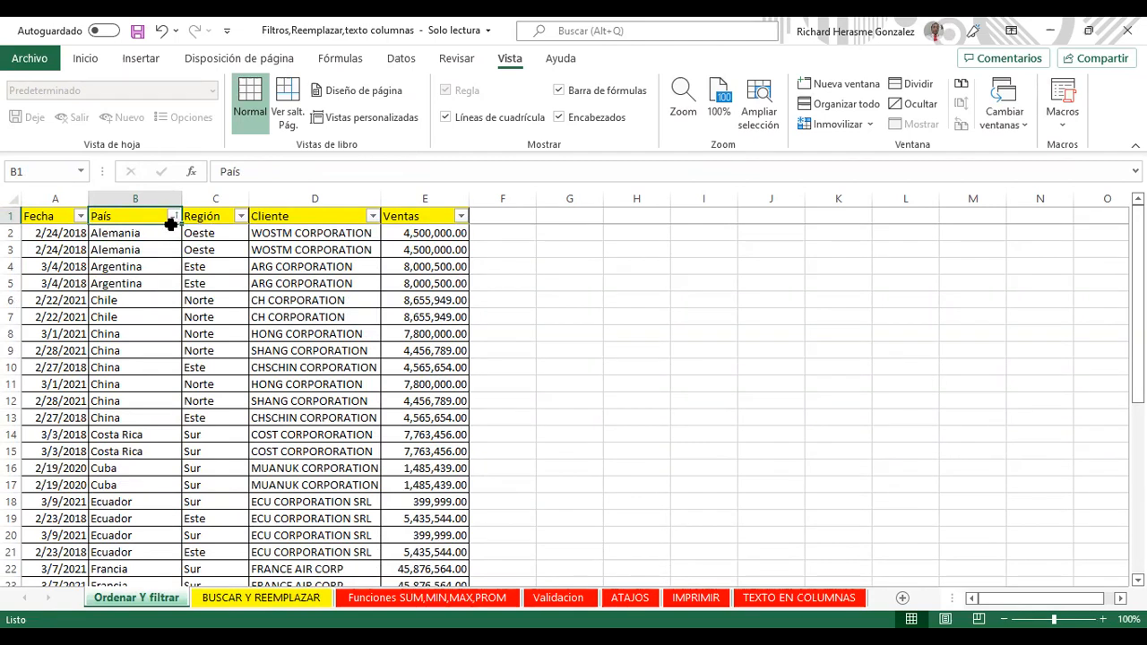
pyautogui.click(172, 218)
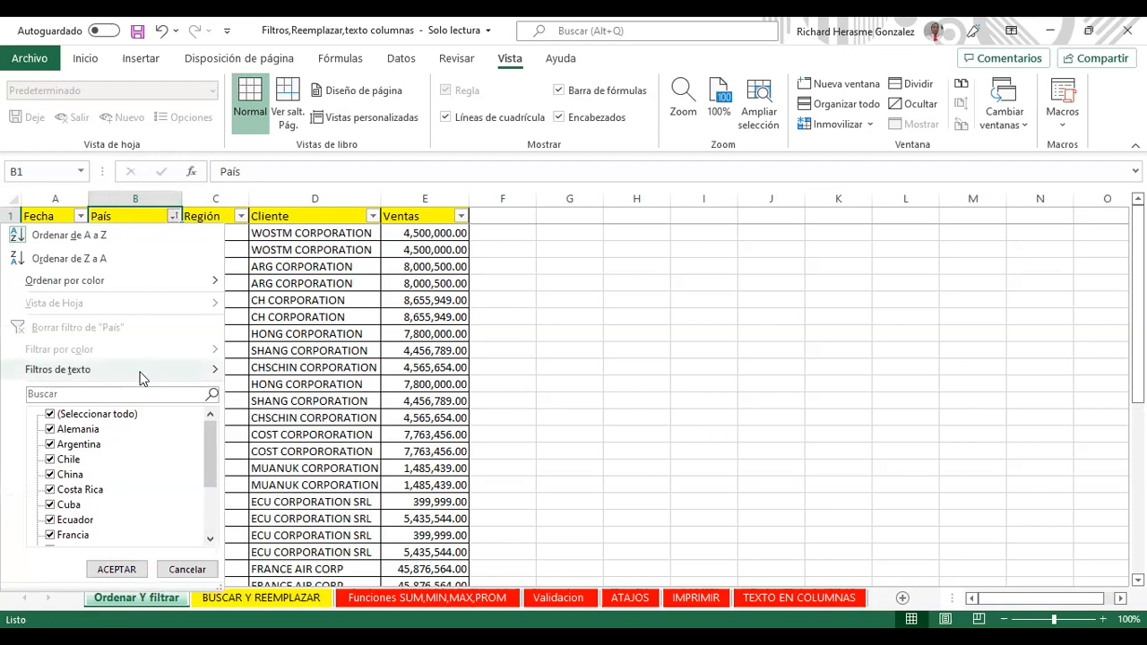
pyautogui.click(264, 371)
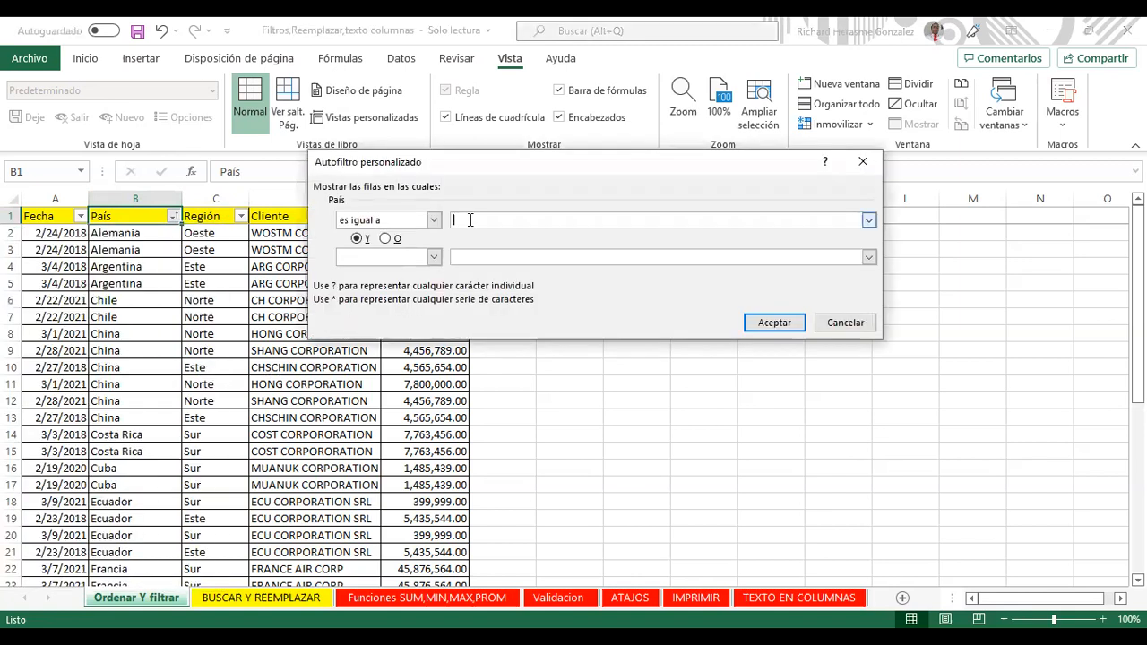
pyautogui.write('ARGENTUNA')
pyautogui.press('BackSpace')
pyautogui.press('BackSpace')
pyautogui.press('BackSpace')
pyautogui.write('INA')
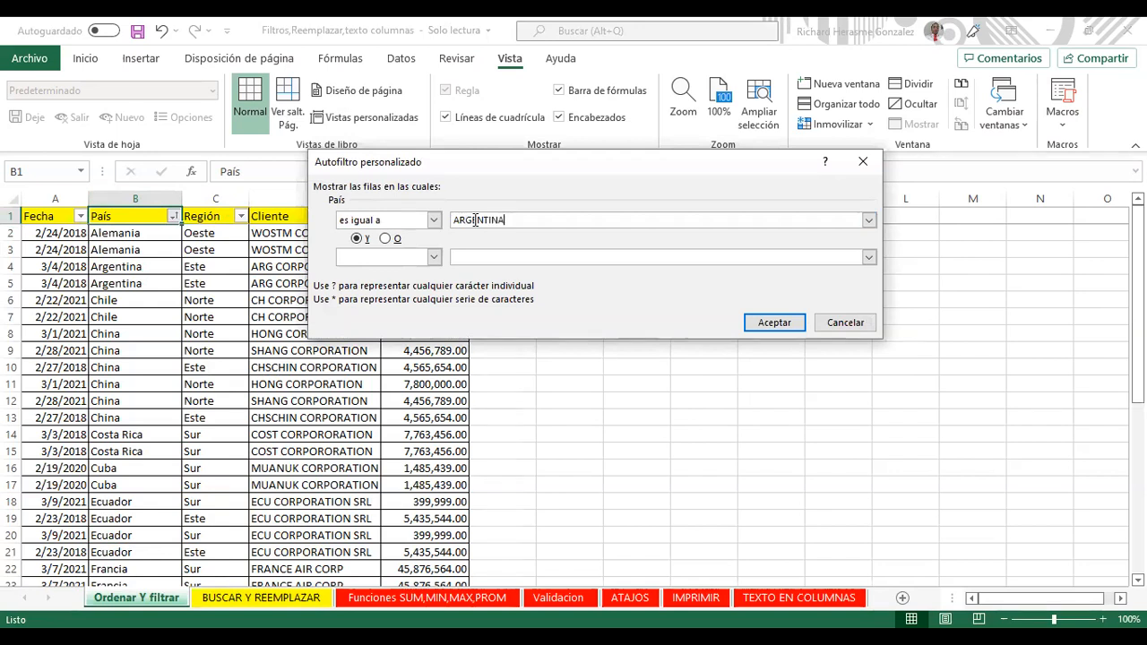
pyautogui.press('Return')
pyautogui.press('Return')
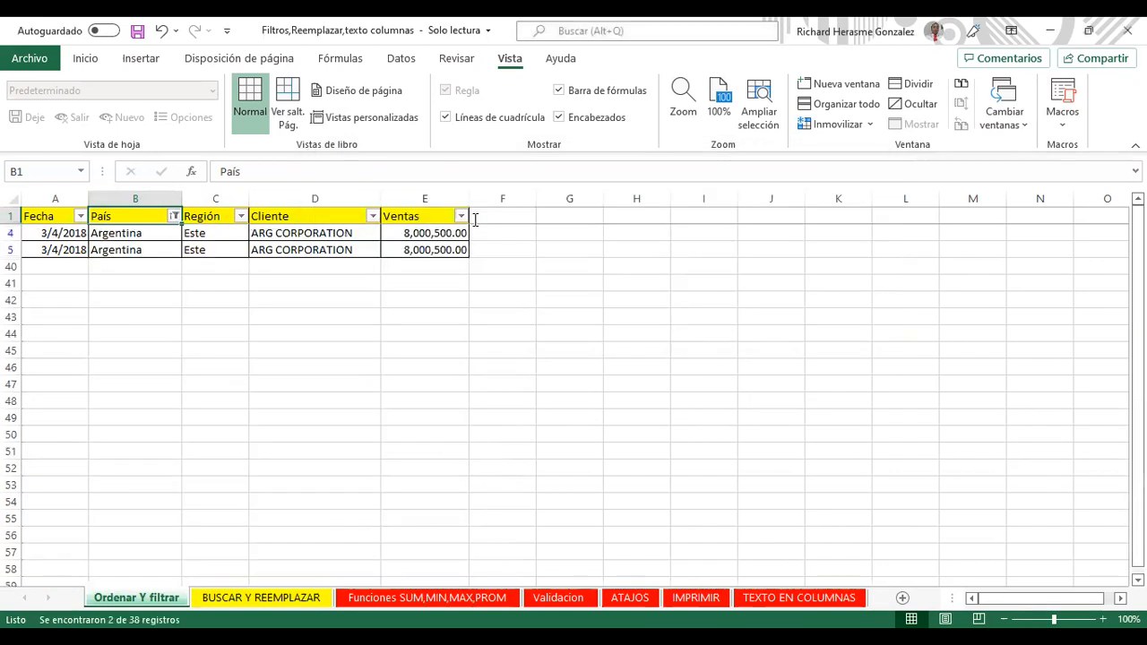
pyautogui.click(174, 217)
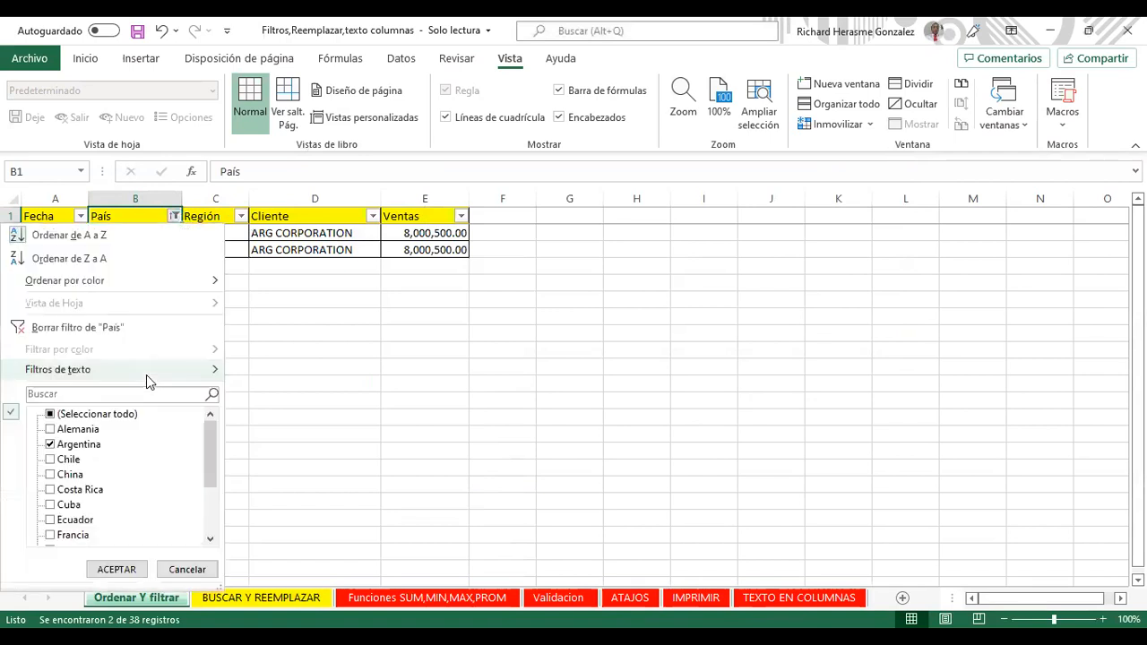
pyautogui.click(146, 375)
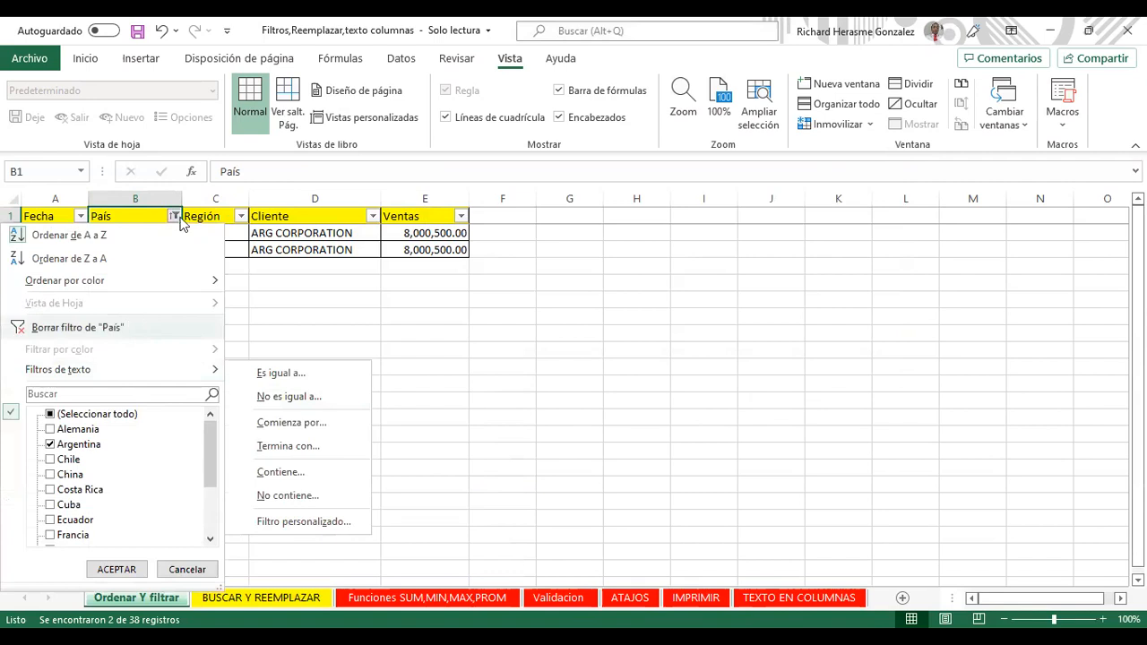
pyautogui.click(170, 327)
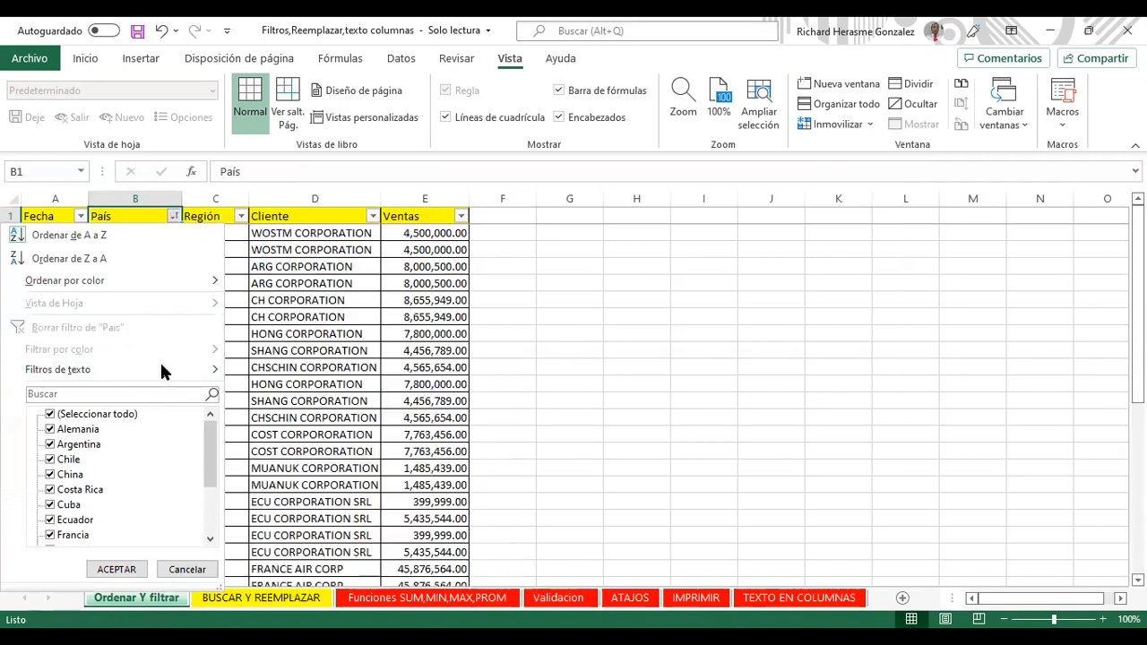
# Step: Hide the China rows with a País 'No es igual a' CHINA filter, then undo it
pyautogui.click(289, 397)
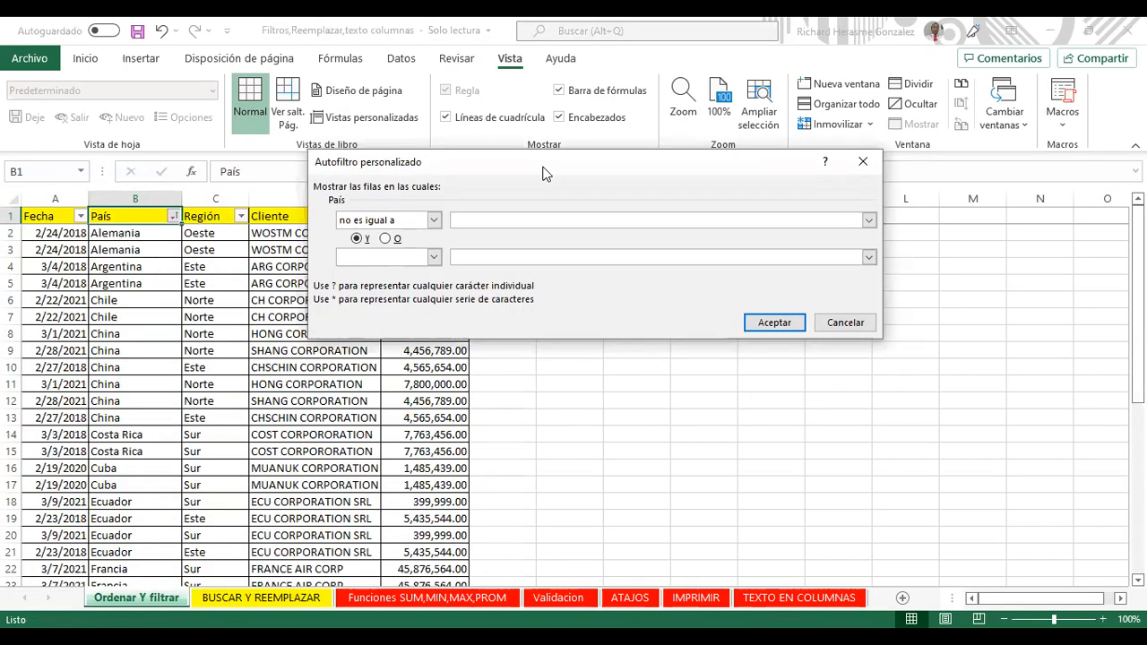
pyautogui.moveTo(545, 172); pyautogui.dragTo(593, 167)
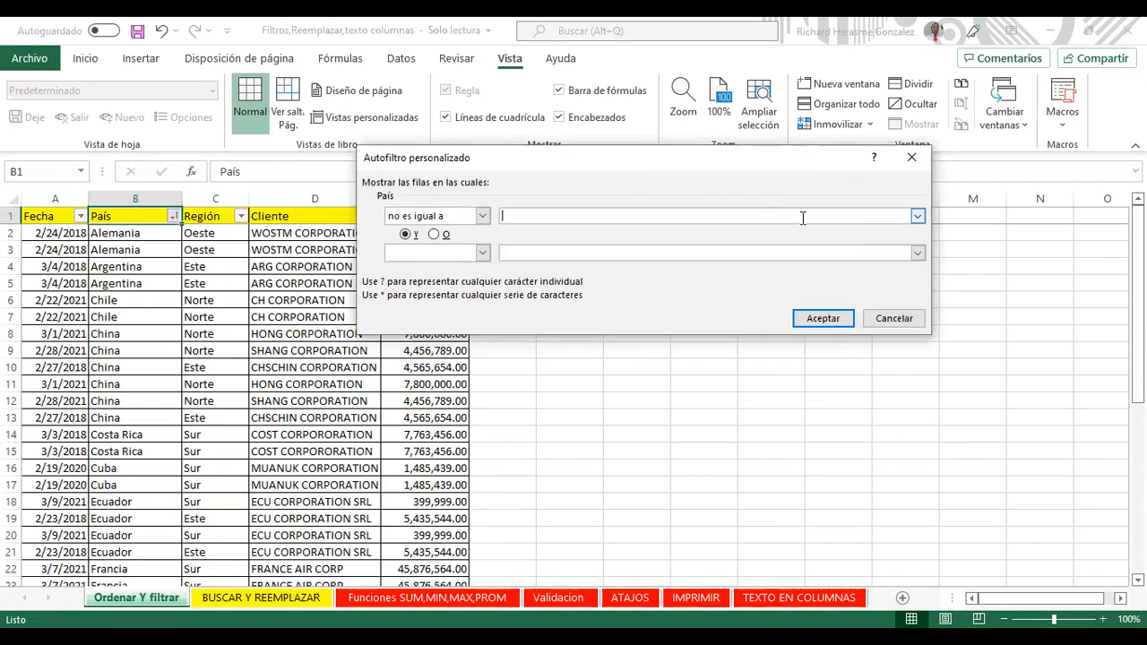
pyautogui.write('CHINA')
pyautogui.press('Return')
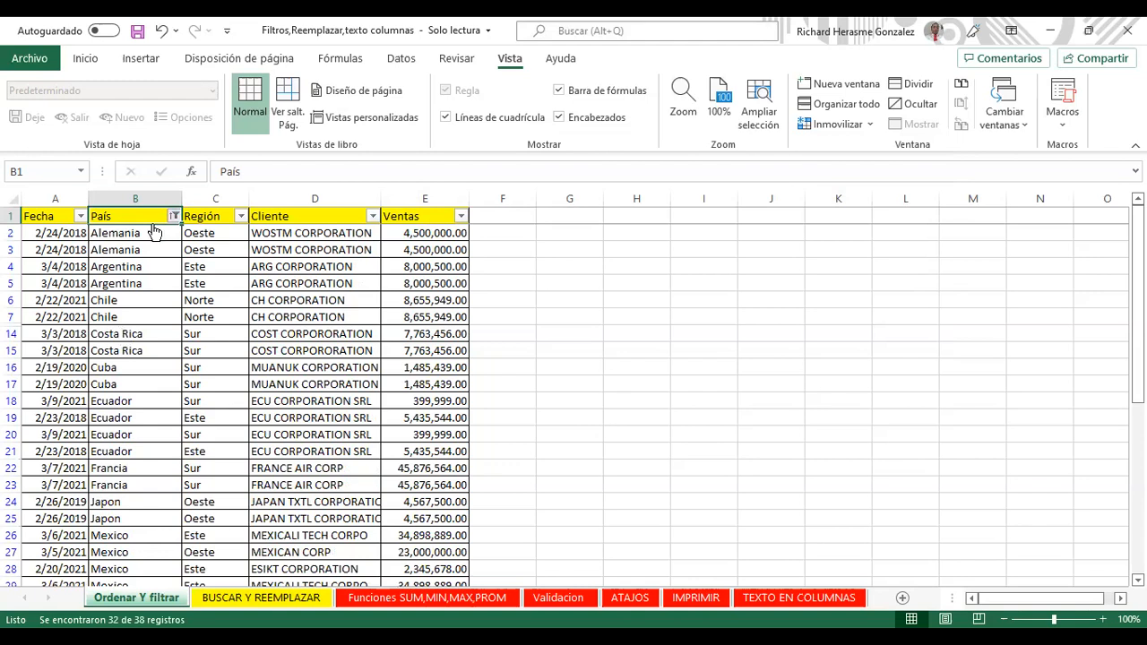
pyautogui.hotkey('ctrl', 'z')
# Step: Start a 'Comienza por' text filter on the País column
pyautogui.hotkey('alt', 'Down')
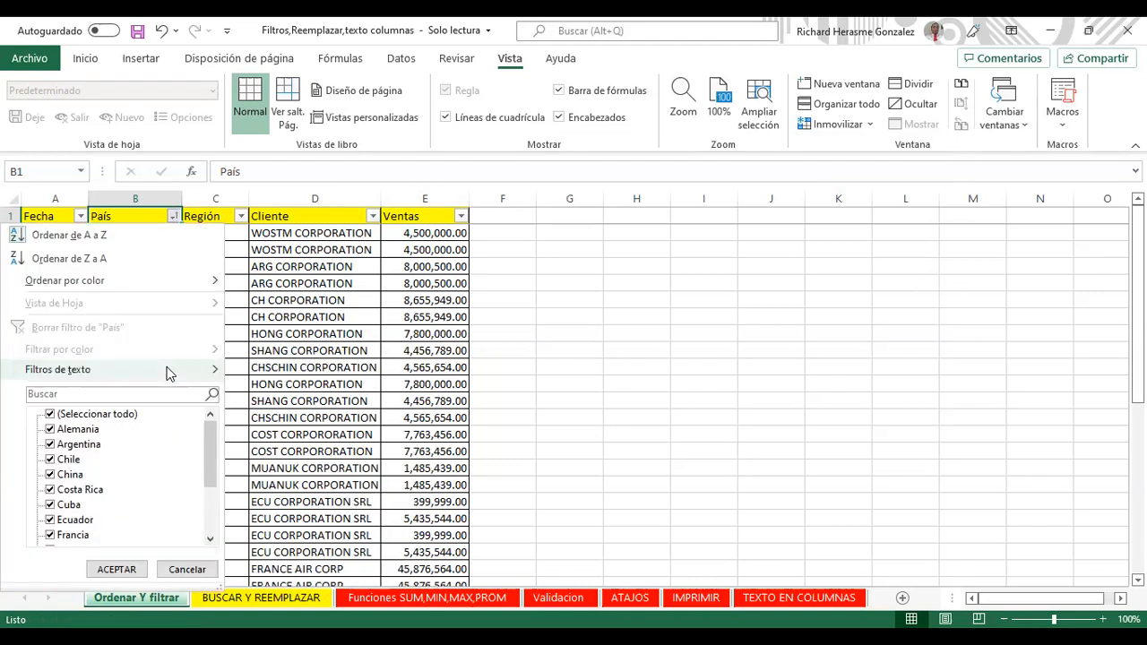
pyautogui.moveTo(170, 373)
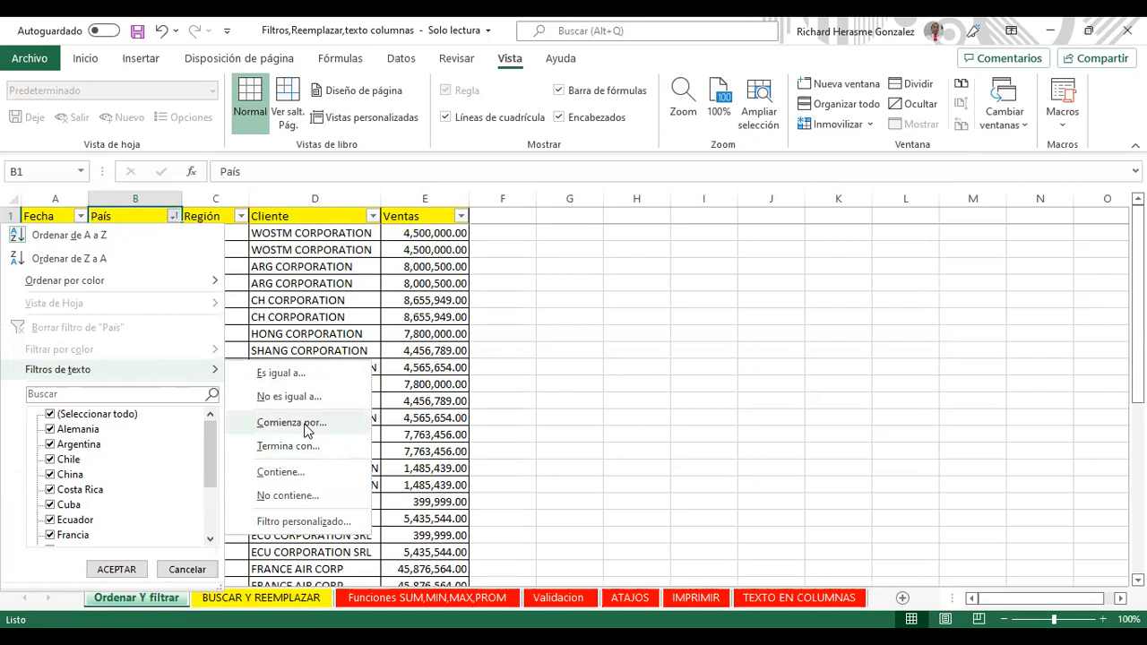
pyautogui.click(291, 423)
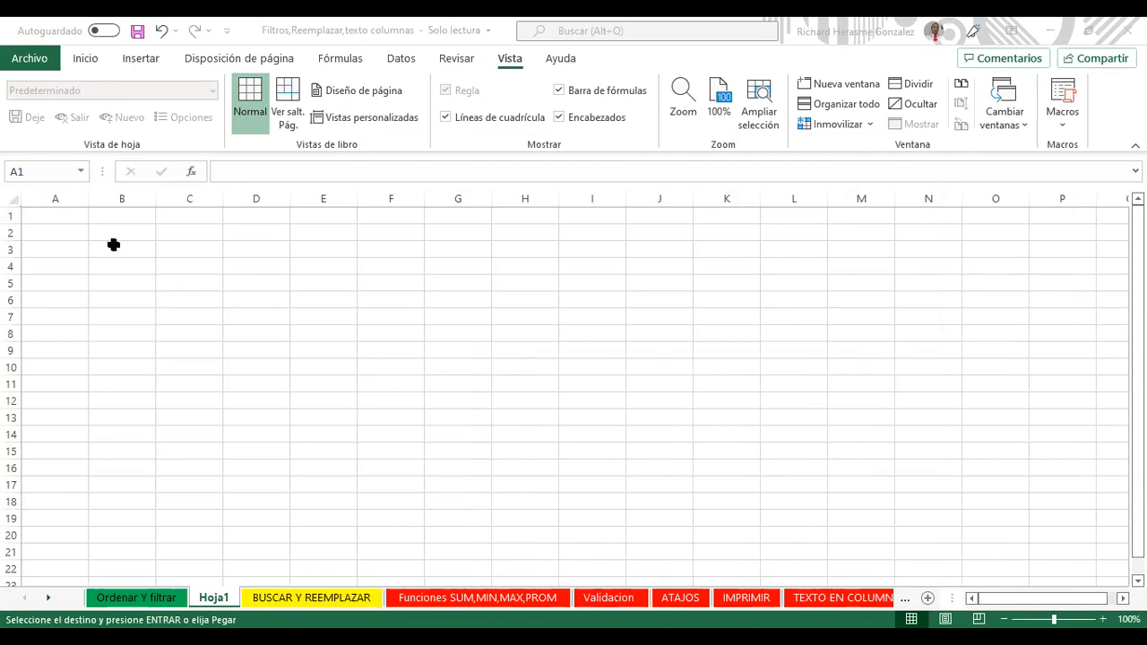
# Step: Paste the Cliente codes into column A, widen it, and turn on Filtro for row 1
pyautogui.hotkey('ctrl', 'v')
pyautogui.moveTo(79, 198); pyautogui.dragTo(151, 189)
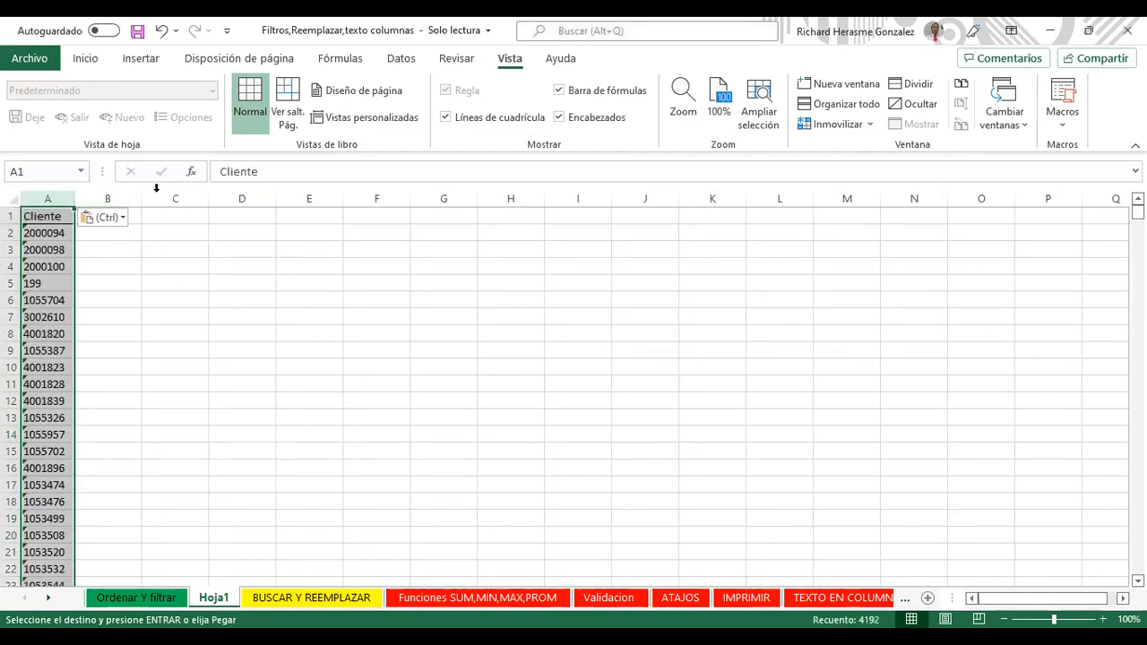
pyautogui.click(11, 216)
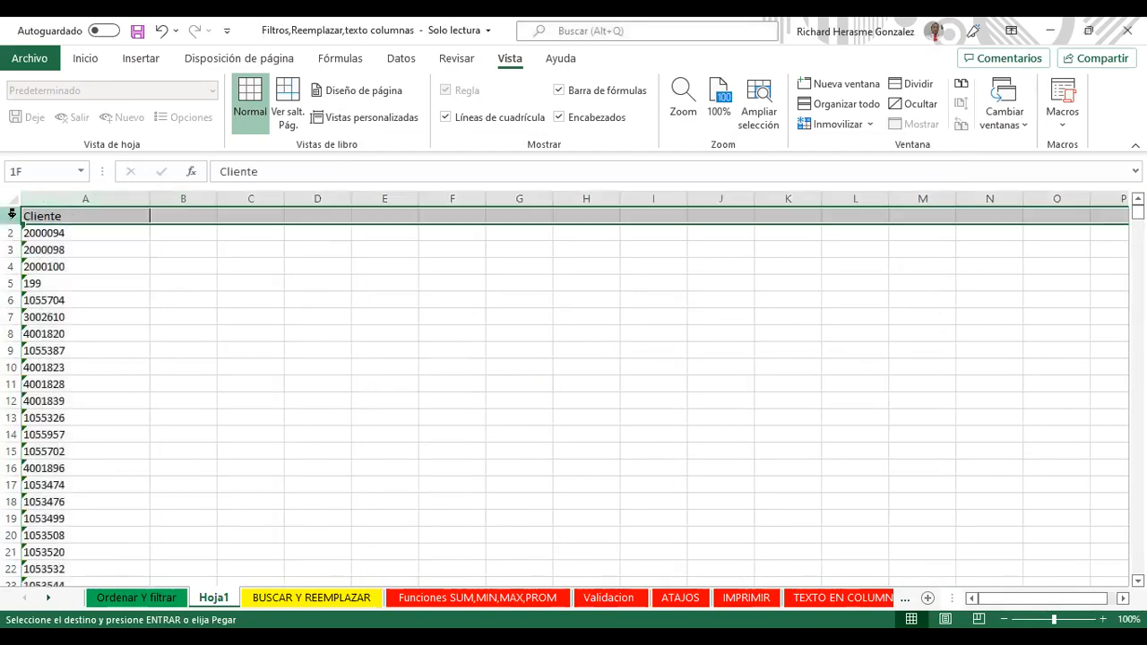
pyautogui.click(395, 58)
pyautogui.click(575, 90)
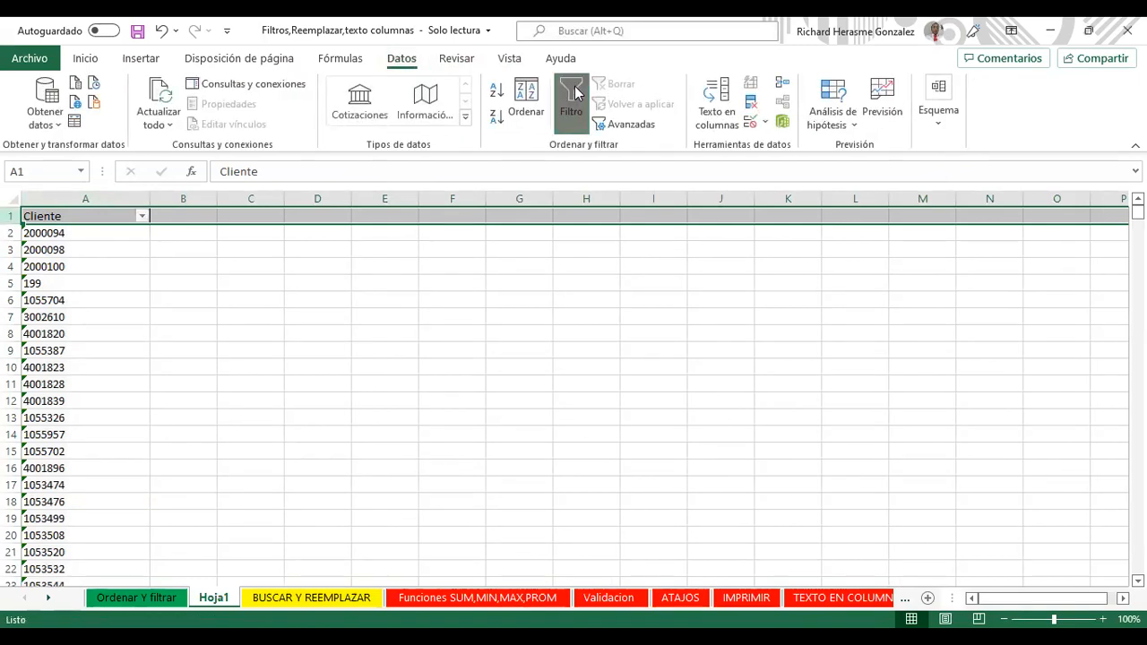
# Step: Select the Cliente column and check its filter dropdown and cell action menu
pyautogui.click(125, 231)
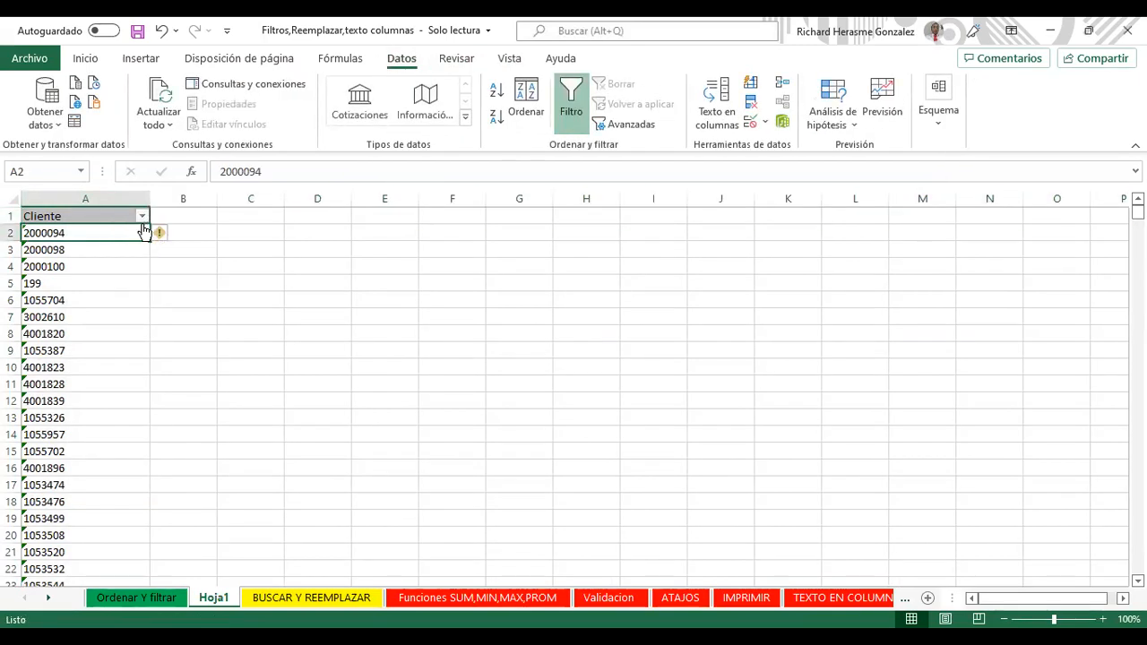
pyautogui.click(118, 195)
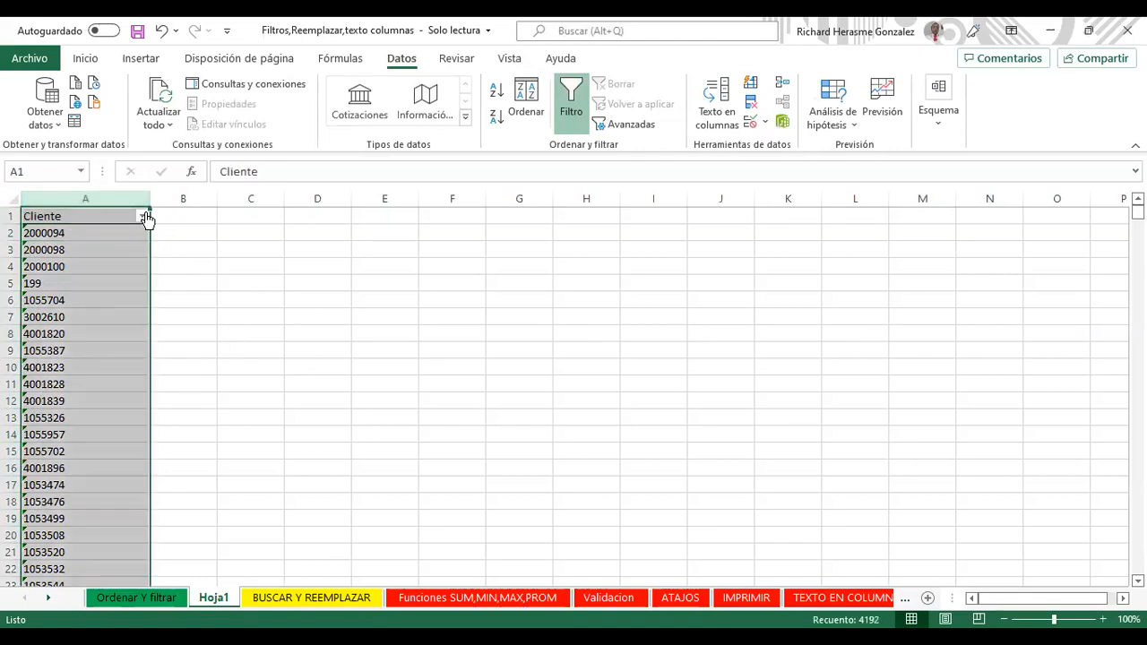
pyautogui.hotkey('alt', 'Down')
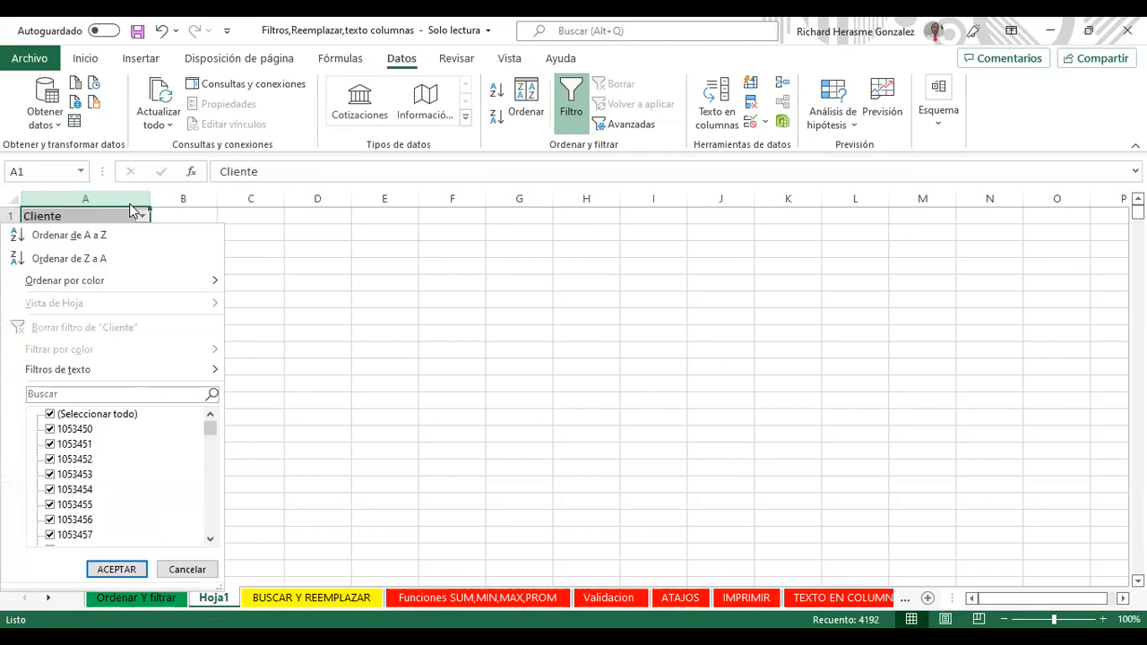
pyautogui.click(139, 214)
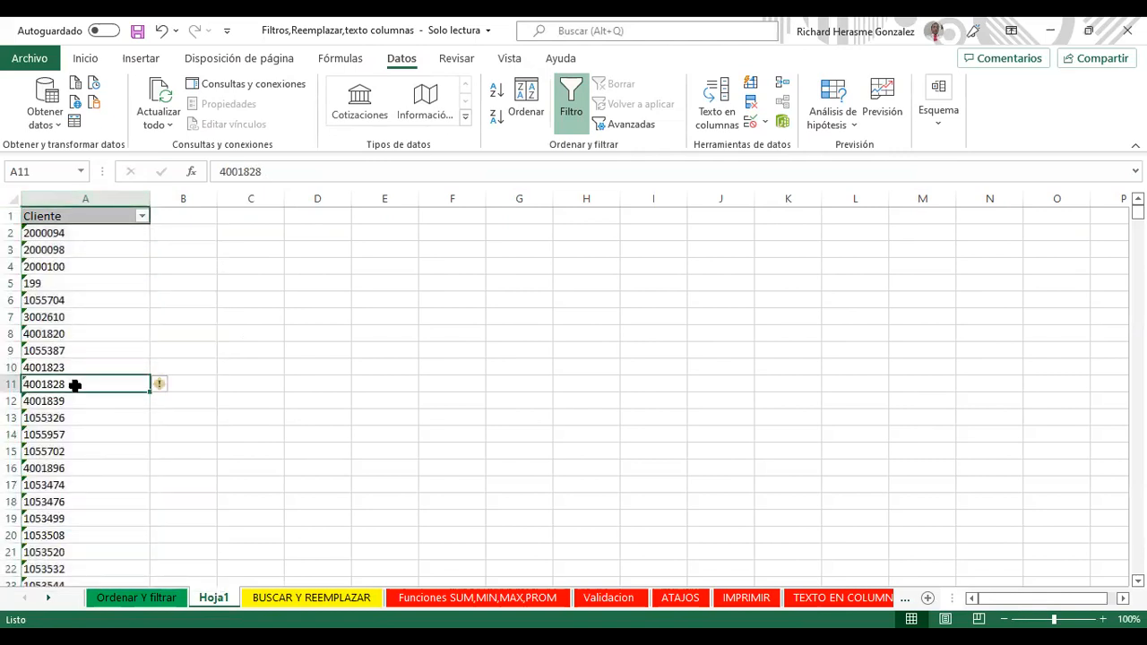
pyautogui.hotkey('shift', 'F10')
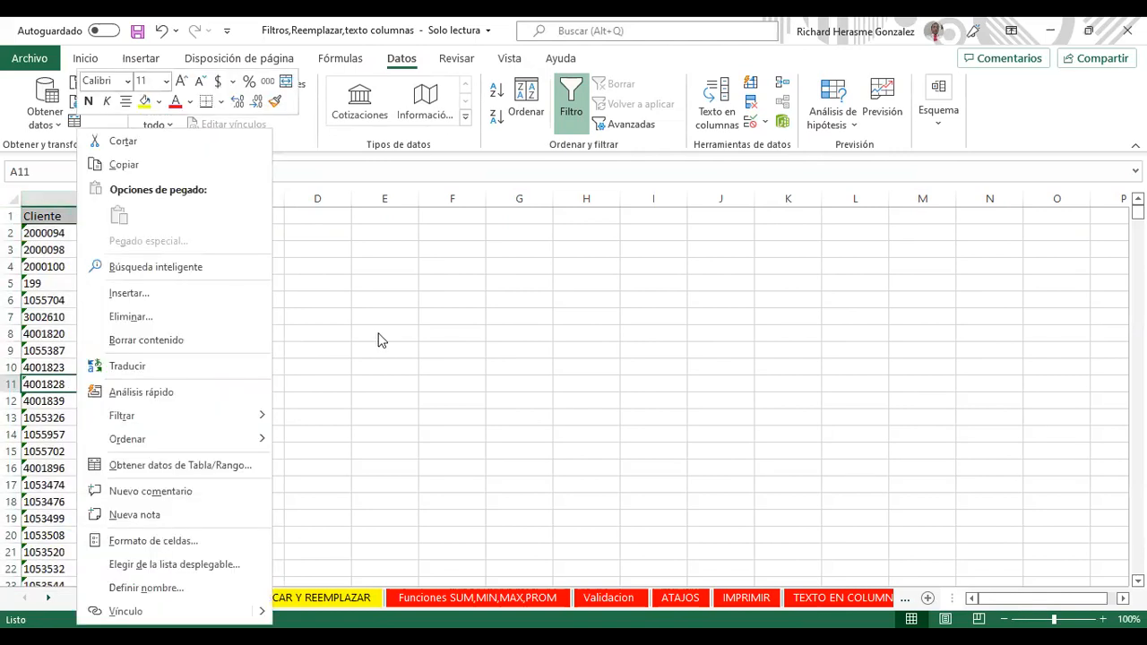
pyautogui.press('Escape')
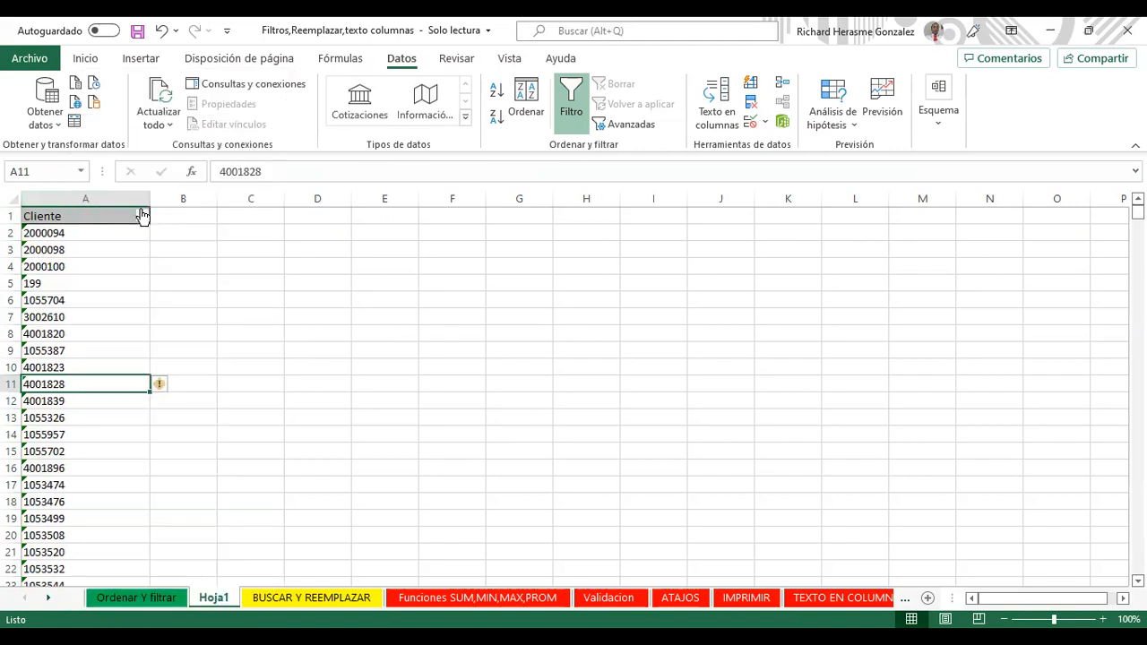
pyautogui.hotkey('alt', 'Down')
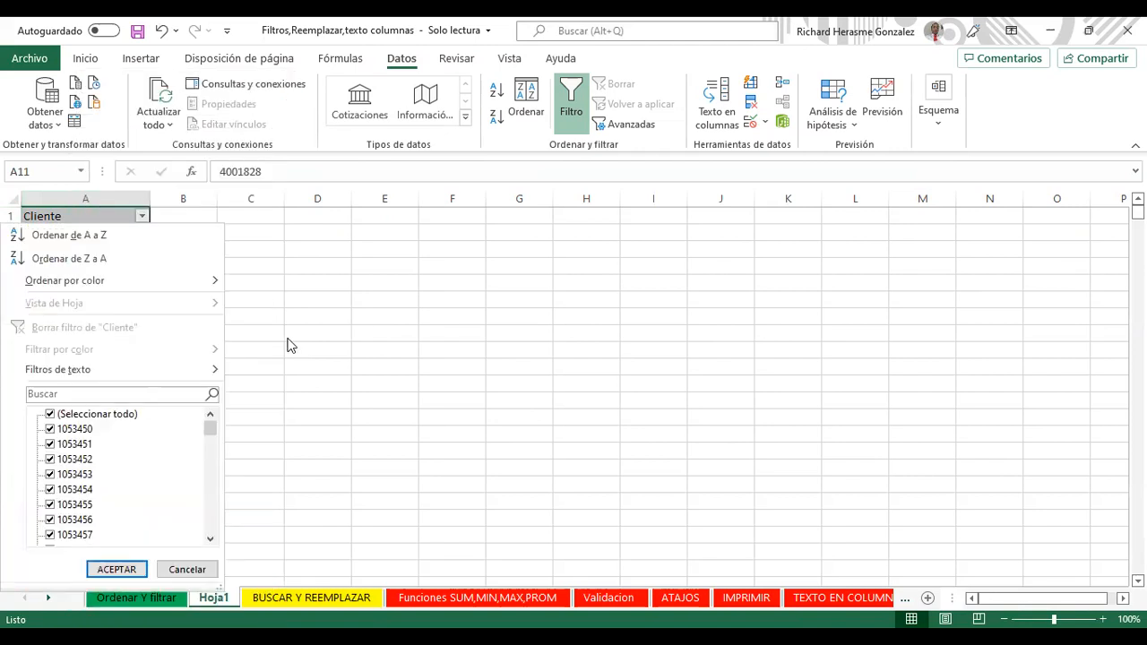
# Step: Sort the Cliente values A to Z from the right-click menu
pyautogui.click(128, 233)
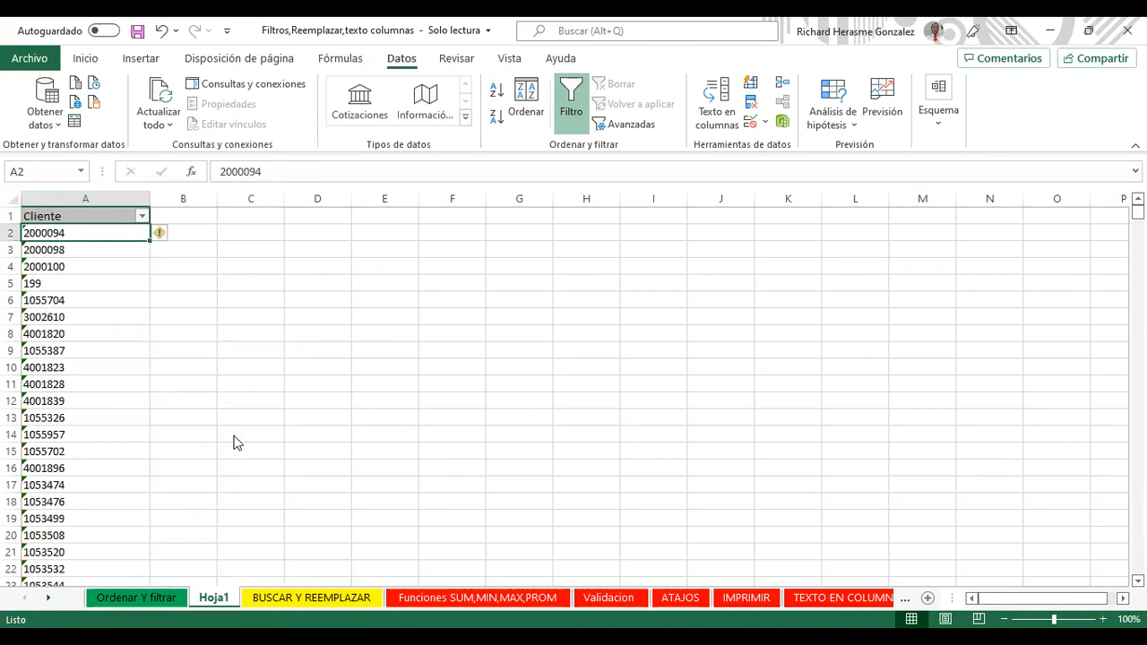
pyautogui.hotkey('shift', 'F10')
pyautogui.moveTo(304, 439)
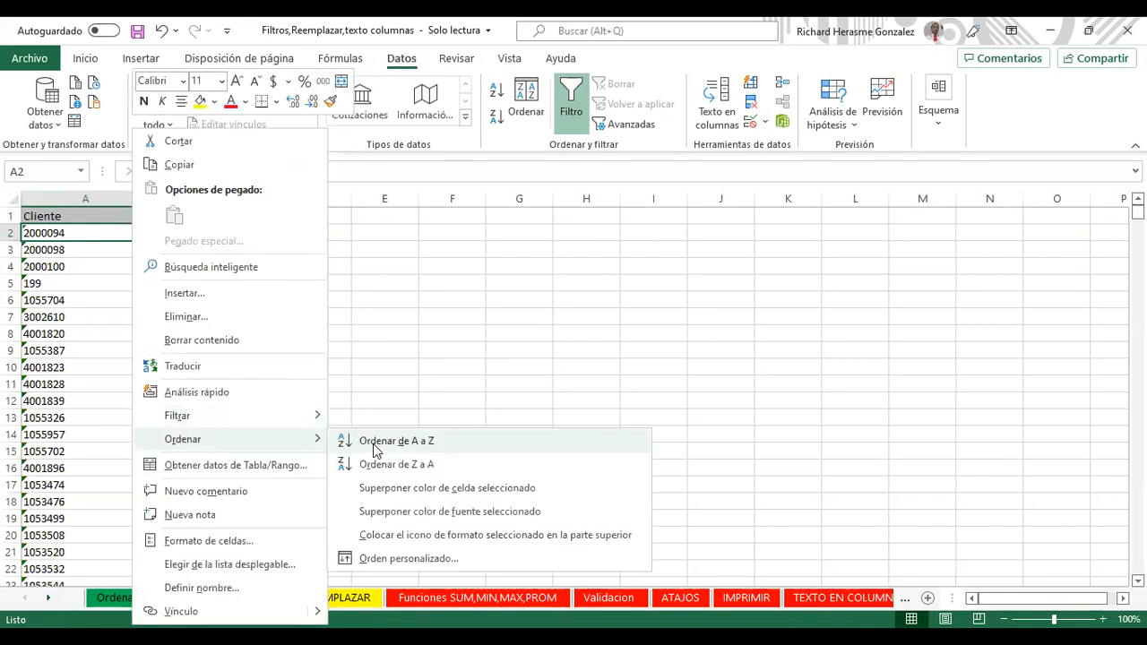
pyautogui.click(394, 441)
# Step: Filter Cliente to values beginning with 400 and select the filtered client codes
pyautogui.click(141, 217)
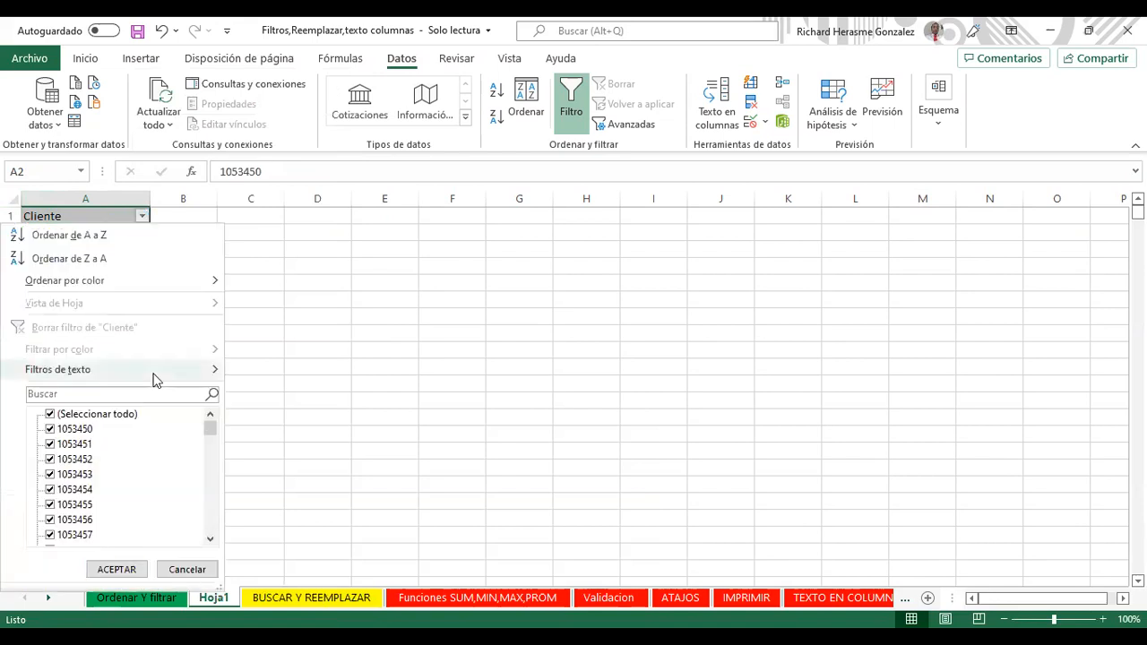
pyautogui.moveTo(154, 380)
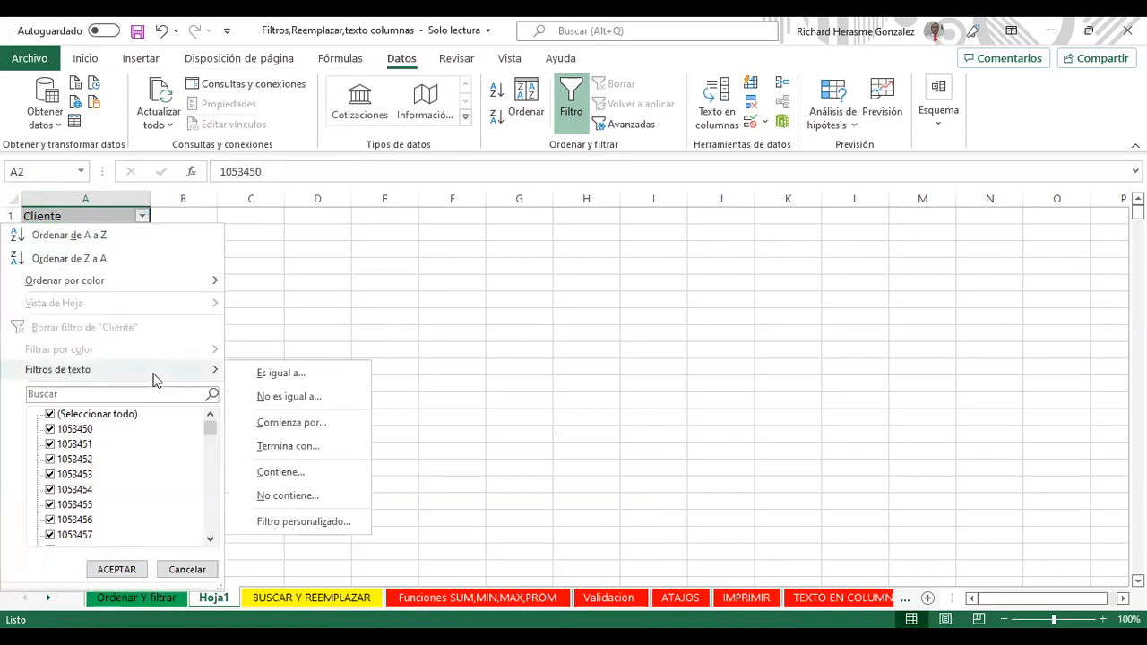
pyautogui.click(281, 427)
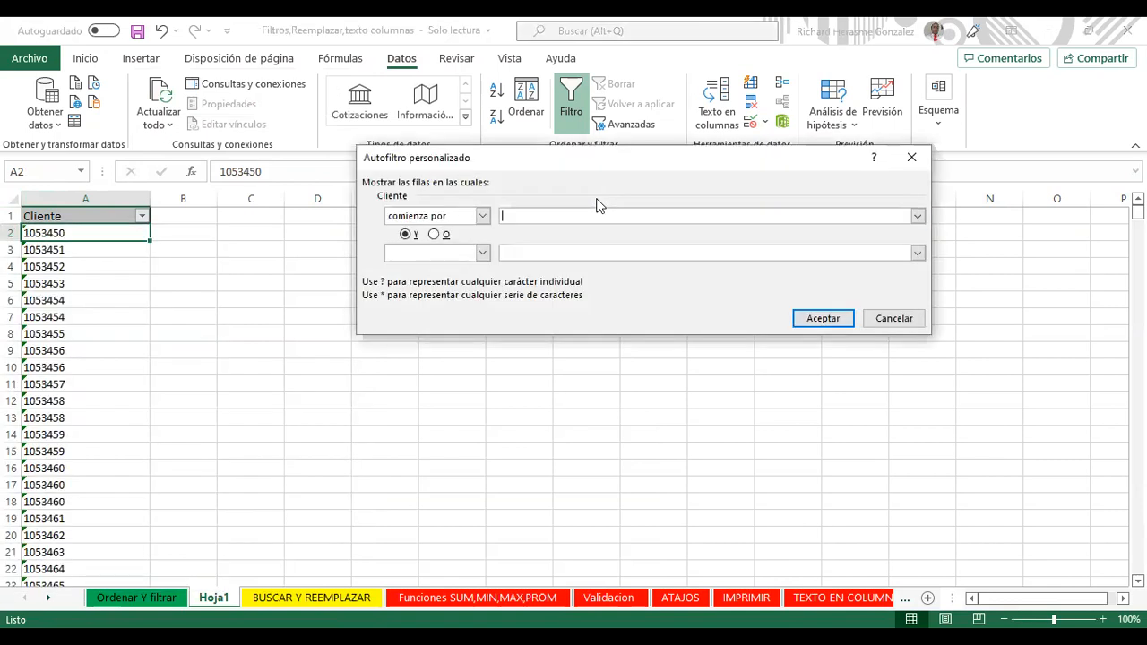
pyautogui.write('400')
pyautogui.press('Return')
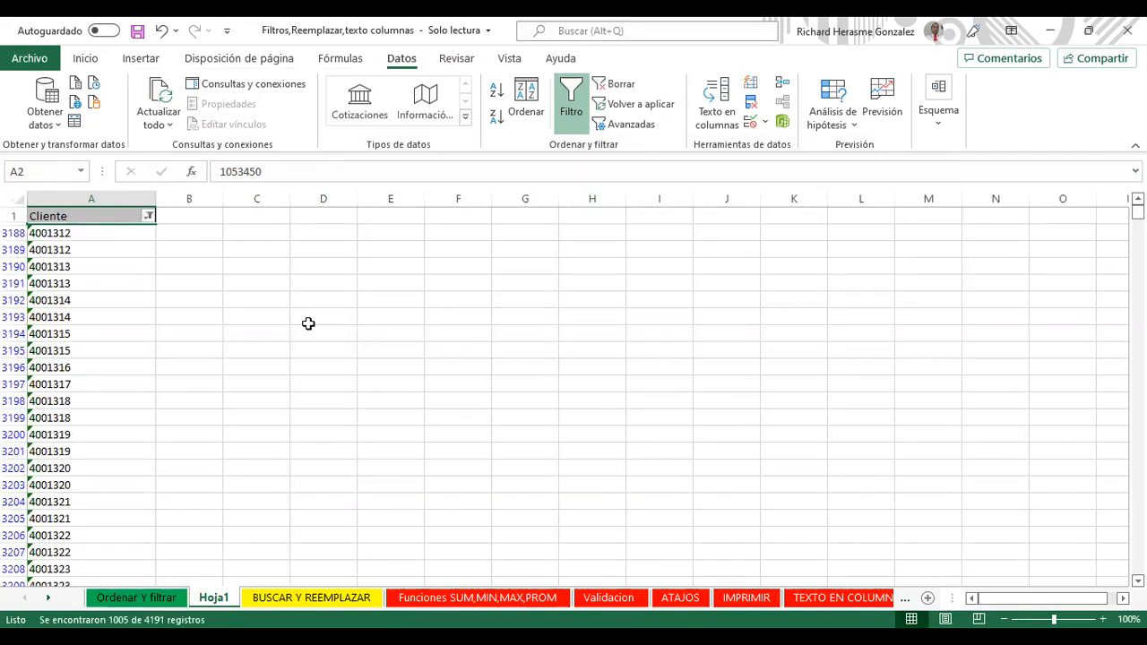
pyautogui.moveTo(79, 235); pyautogui.dragTo(90, 531)
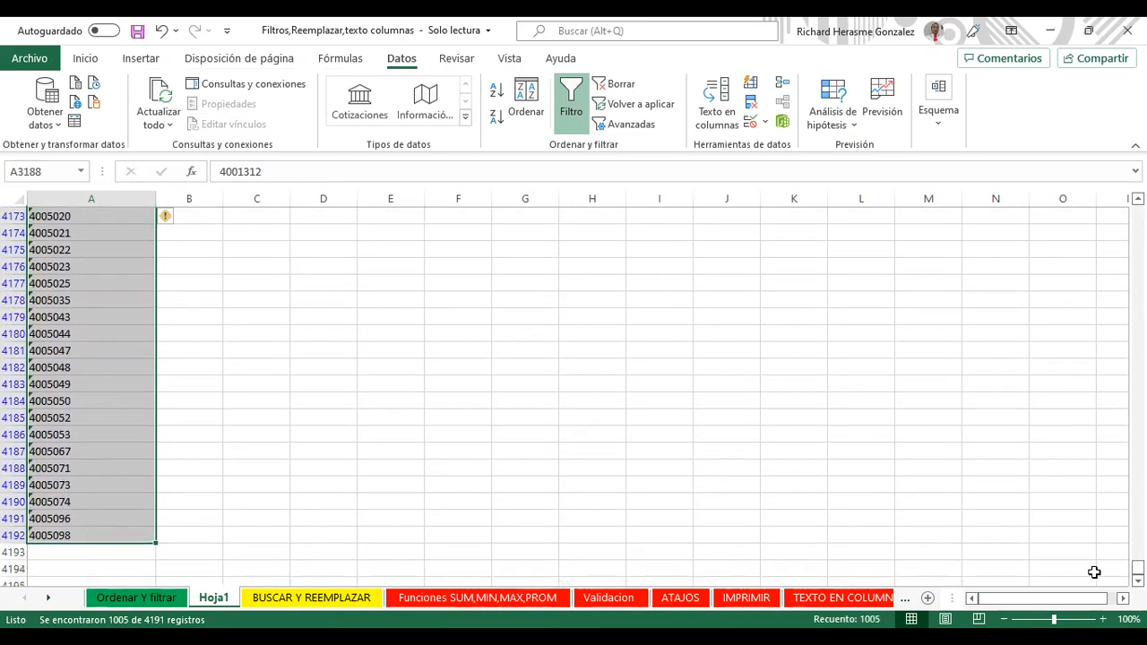
pyautogui.hotkey('ctrl', 'BackSpace')
pyautogui.scroll(1, 90, 359)
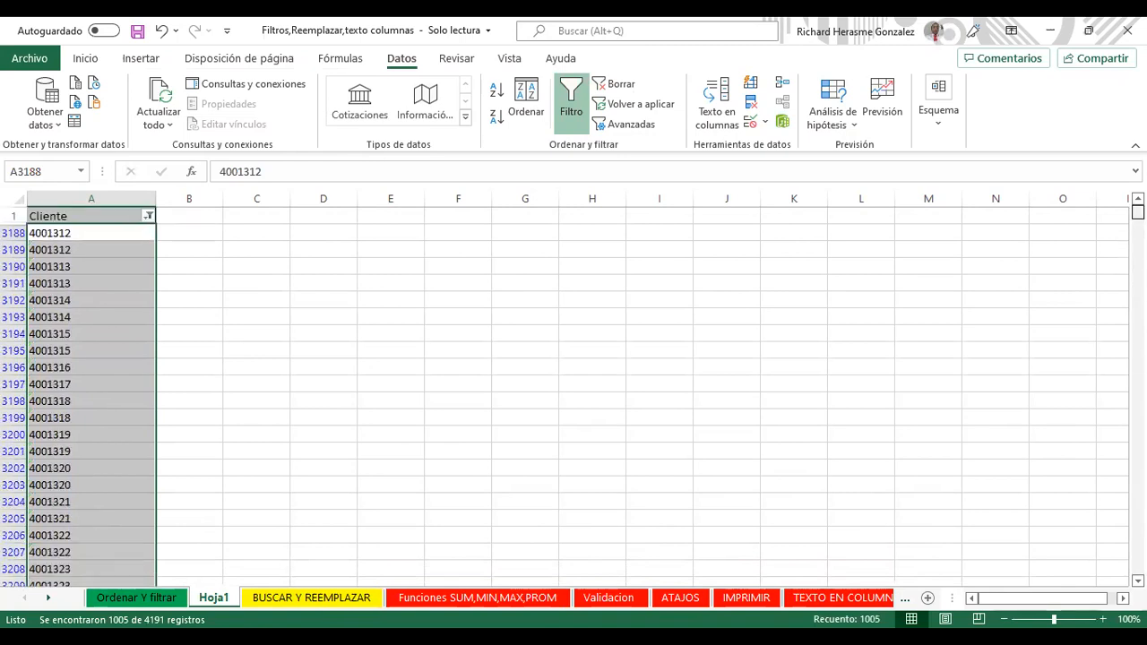
pyautogui.click(96, 229)
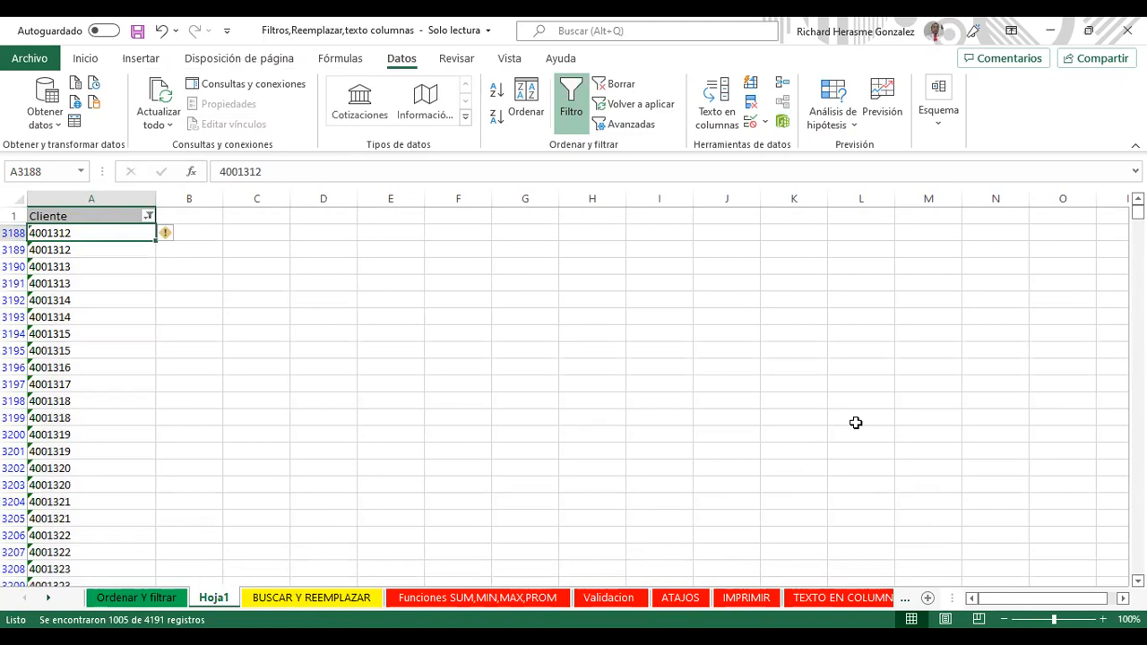
# Step: Reapply the 'Comienza por' 400 filter on the Cliente column
pyautogui.click(148, 216)
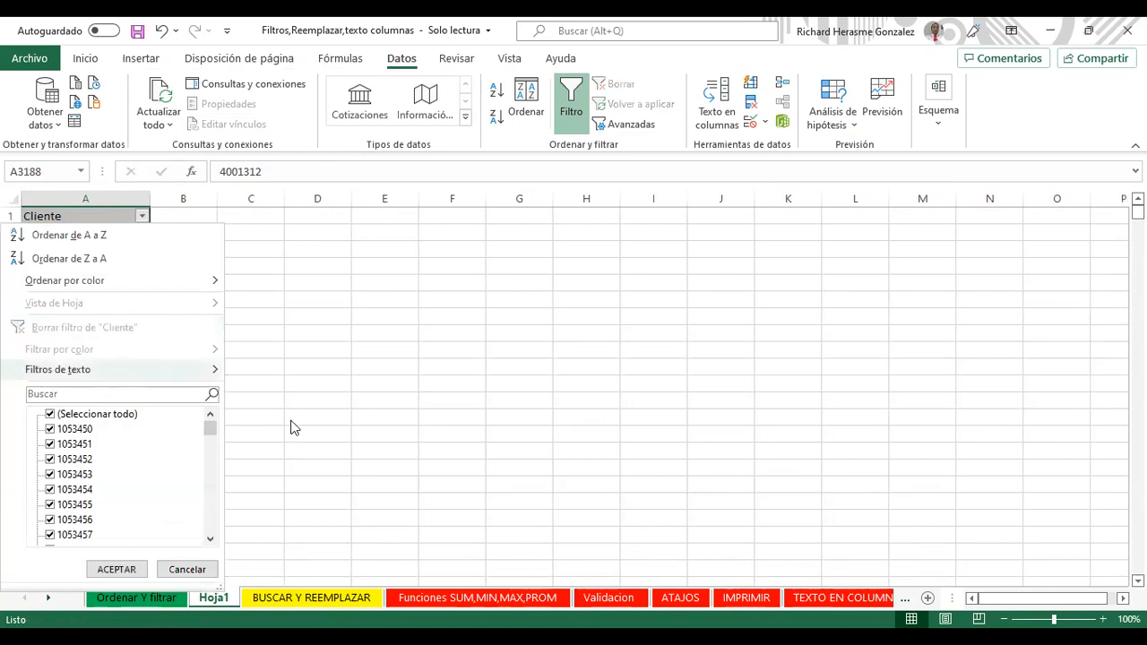
pyautogui.moveTo(114, 377)
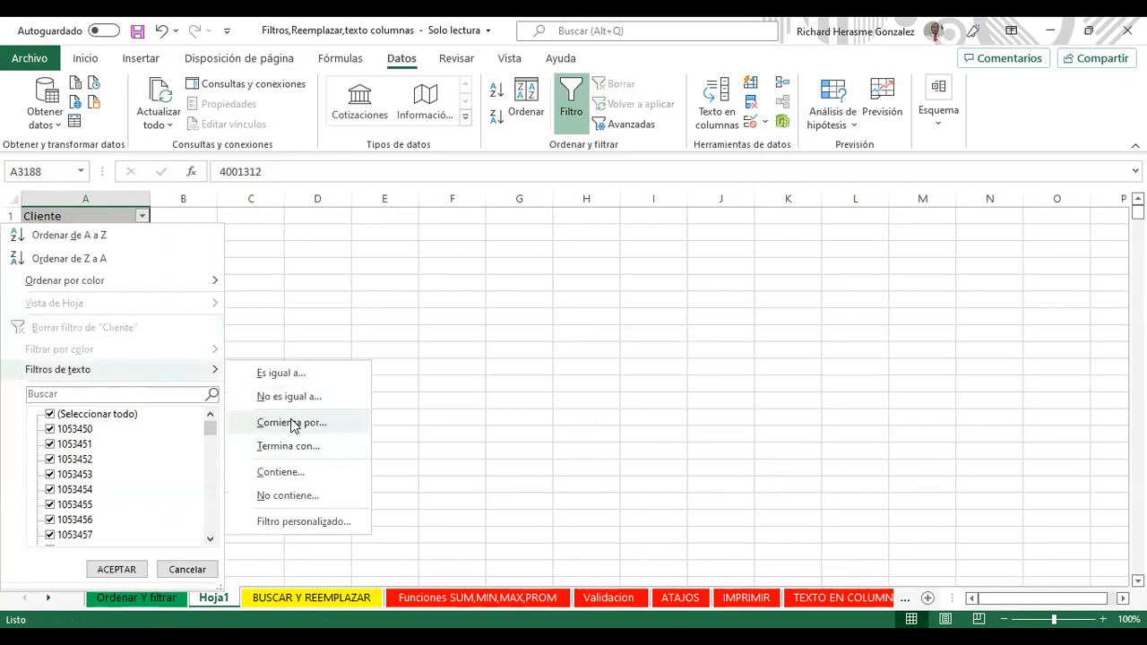
pyautogui.click(292, 423)
pyautogui.write('400')
pyautogui.press('Return')
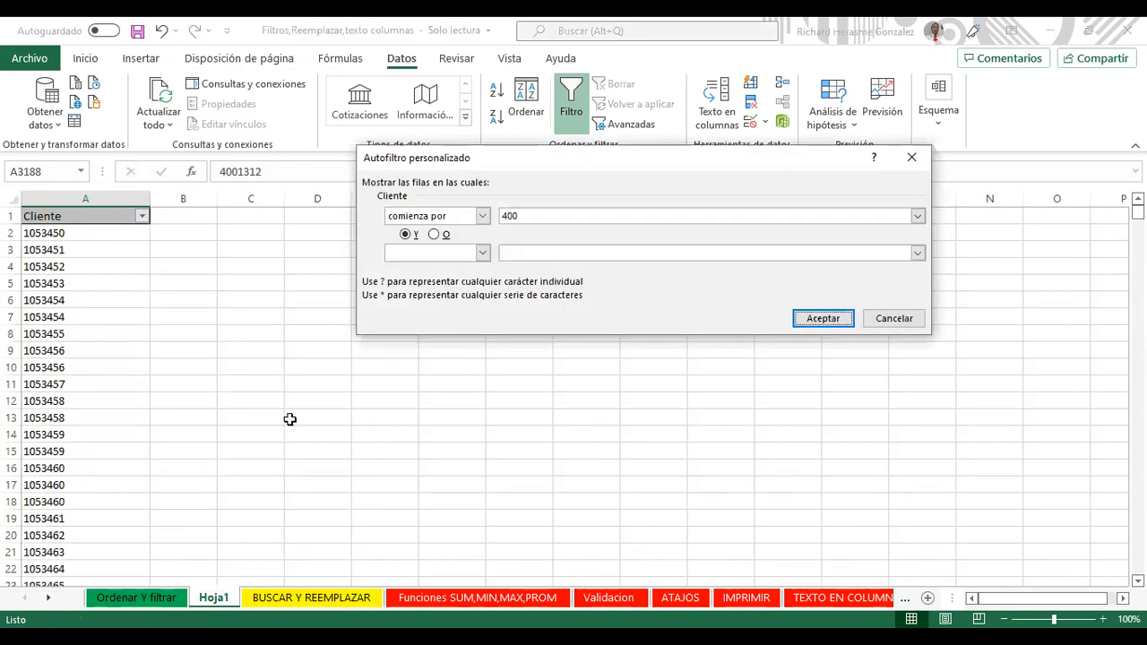
pyautogui.press('Return')
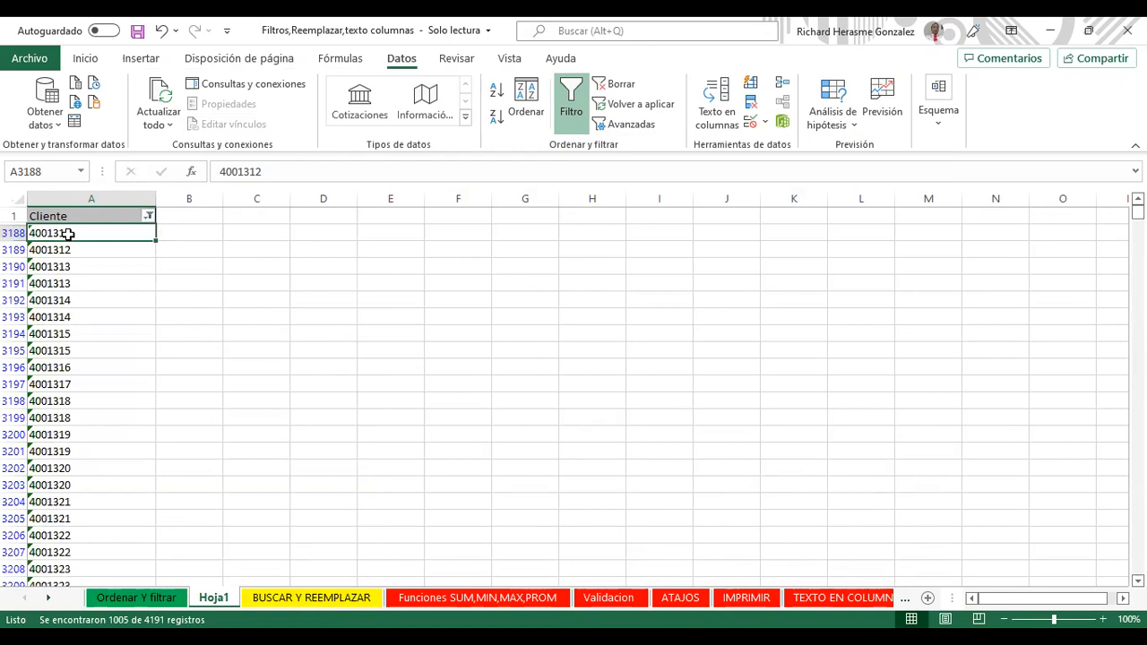
# Step: Select all filtered 400 client codes and delete their entire rows
pyautogui.hotkey('ctrl', 'shift', 'Down')
pyautogui.hotkey('shift', 'F10')
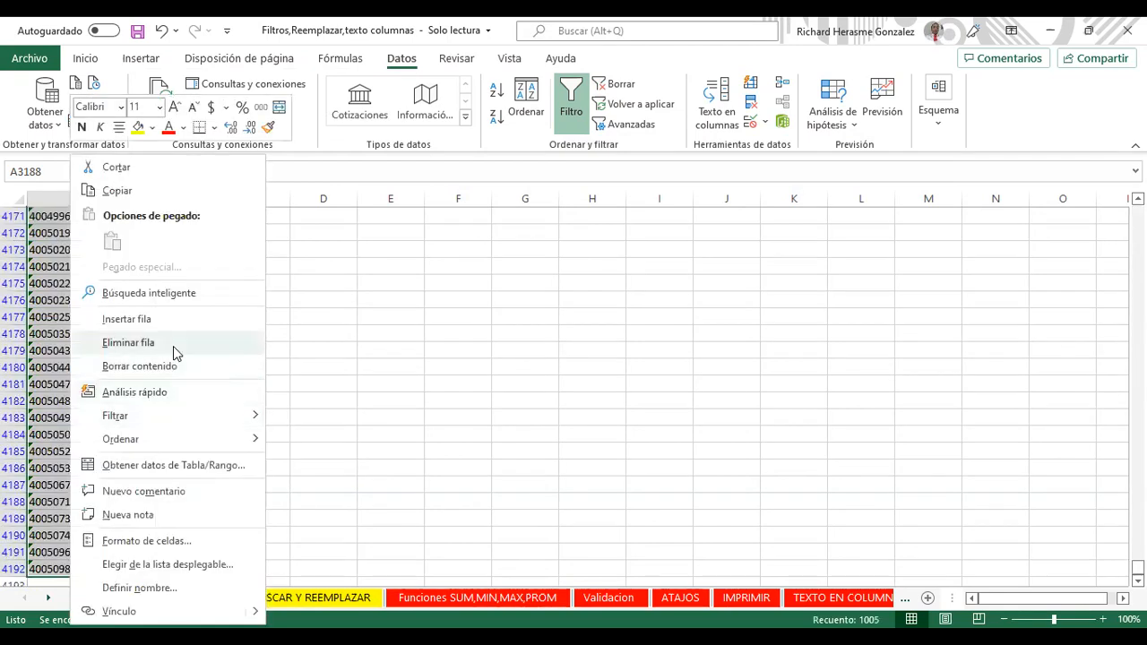
pyautogui.click(173, 346)
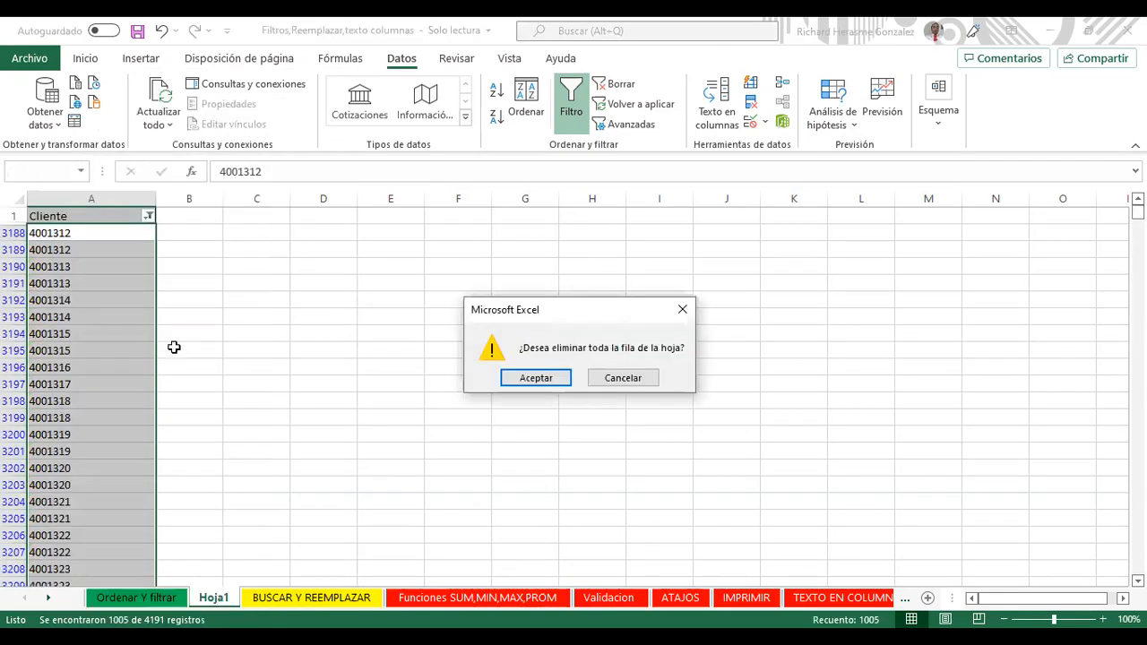
pyautogui.press('Return')
pyautogui.click(147, 216)
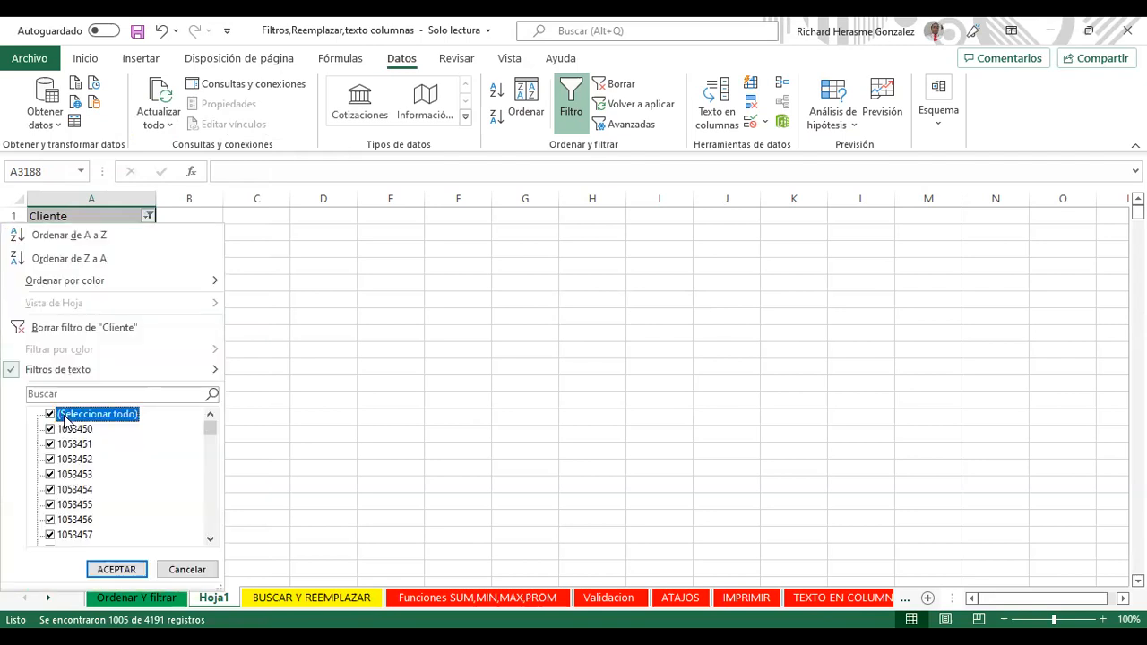
# Step: Clear the Cliente filter and search for client values containing 200
pyautogui.click(117, 570)
pyautogui.click(143, 216)
pyautogui.click(195, 394)
pyautogui.write('200')
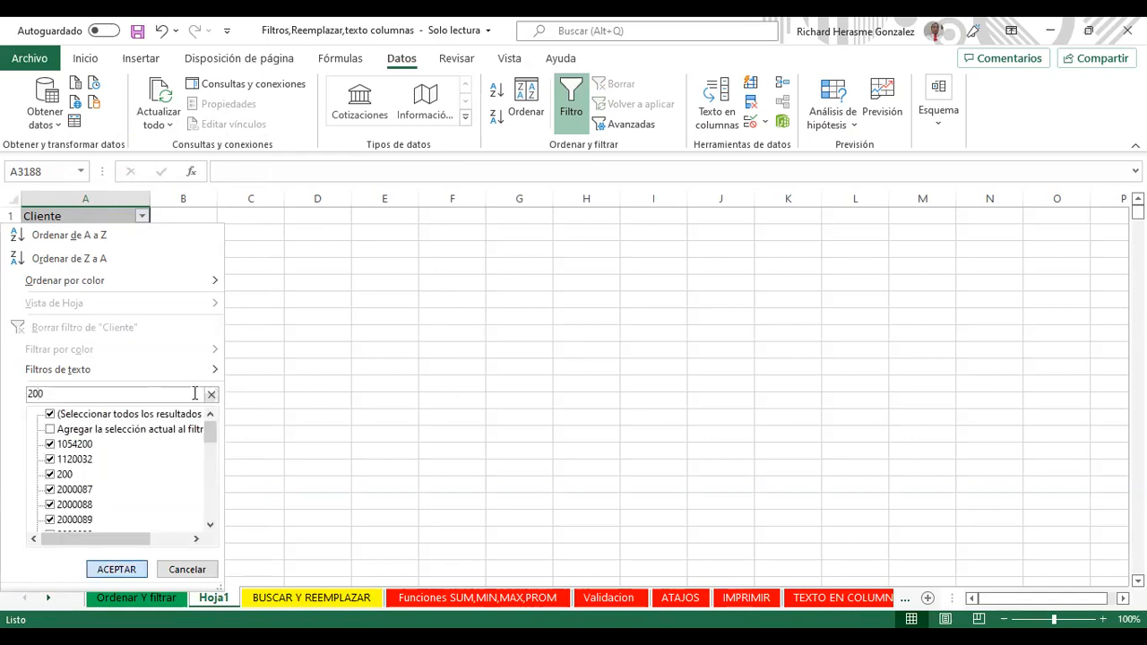
pyautogui.press('Return')
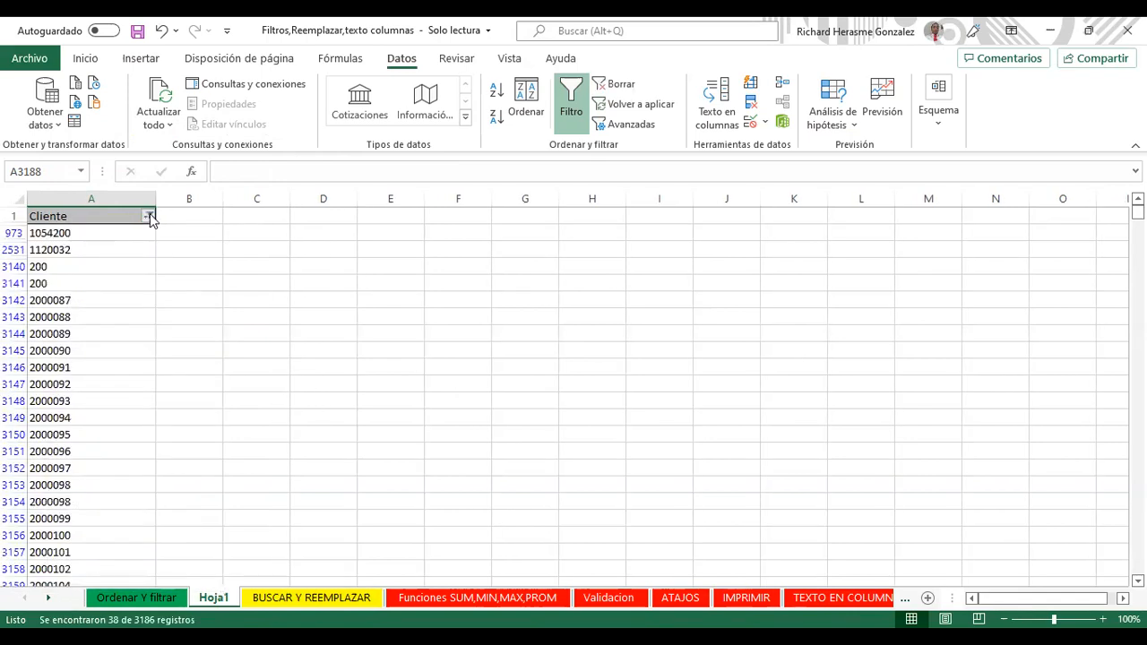
pyautogui.click(148, 216)
pyautogui.press('space')
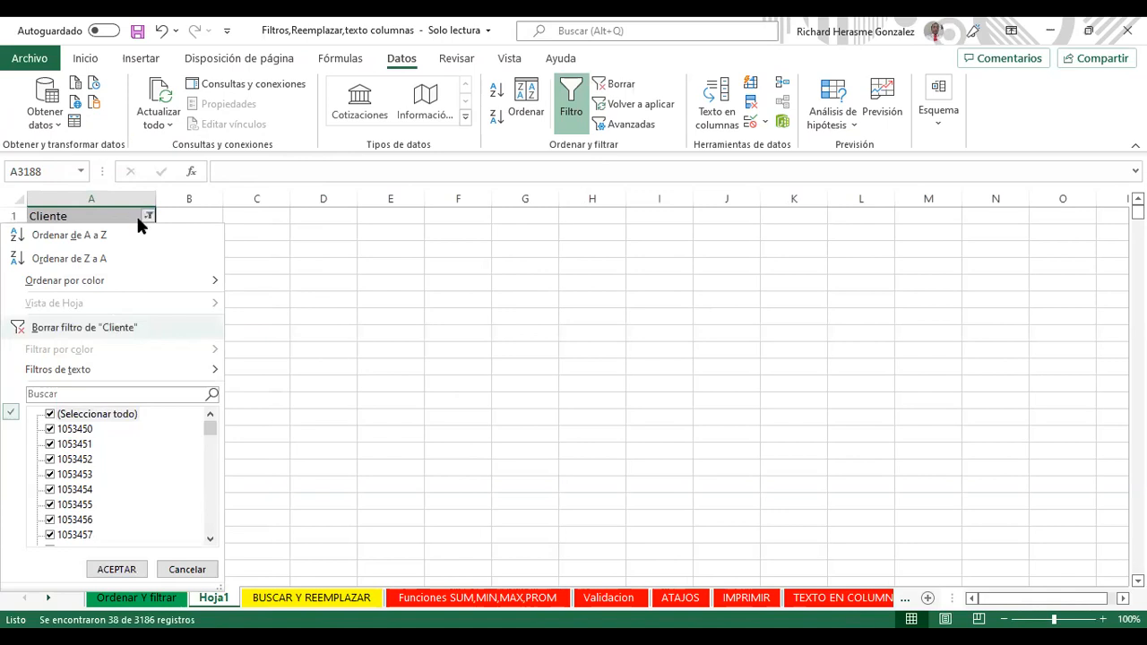
# Step: Filter Cliente to values beginning with 200 and delete those rows
pyautogui.moveTo(133, 377)
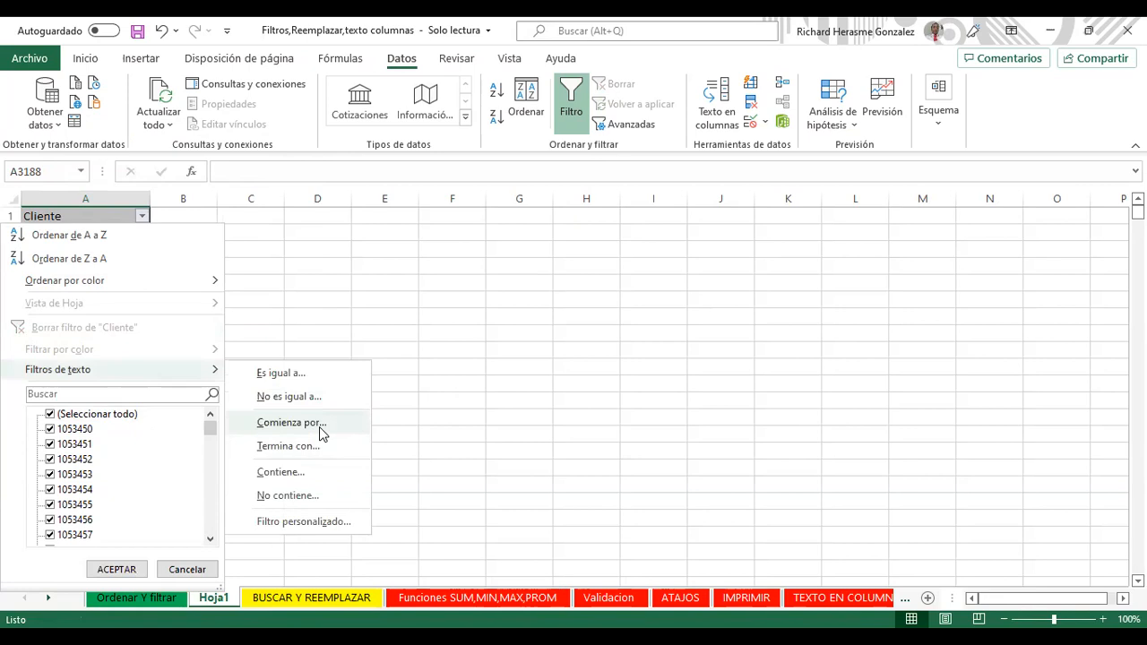
pyautogui.click(319, 426)
pyautogui.write('200')
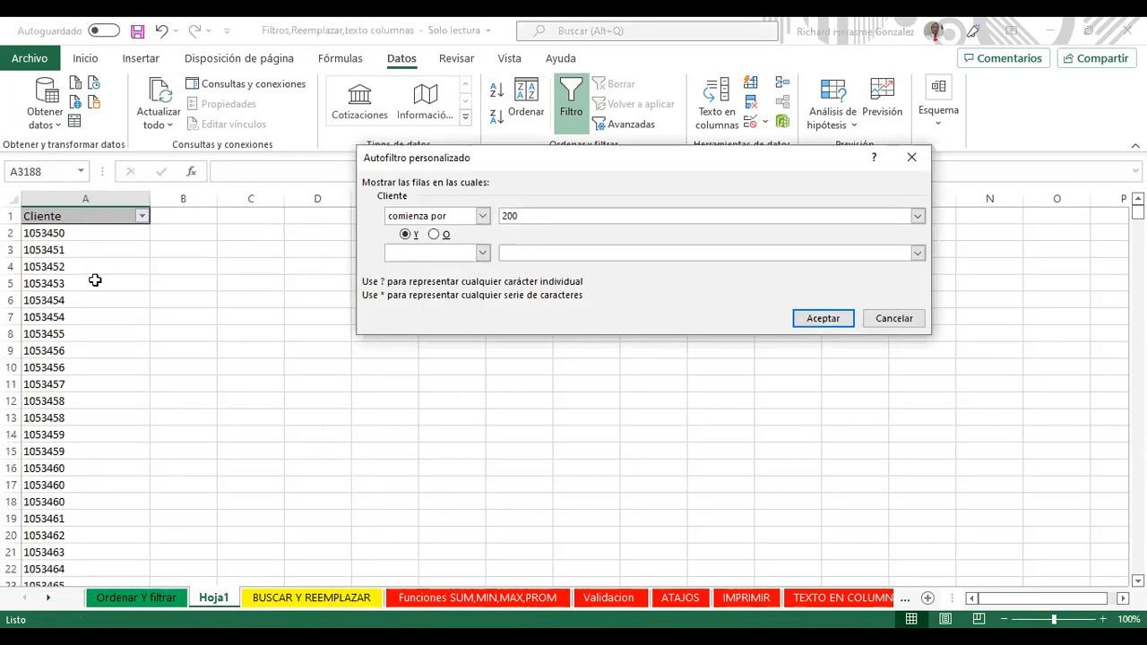
pyautogui.press('Return')
pyautogui.moveTo(81, 233); pyautogui.dragTo(85, 452)
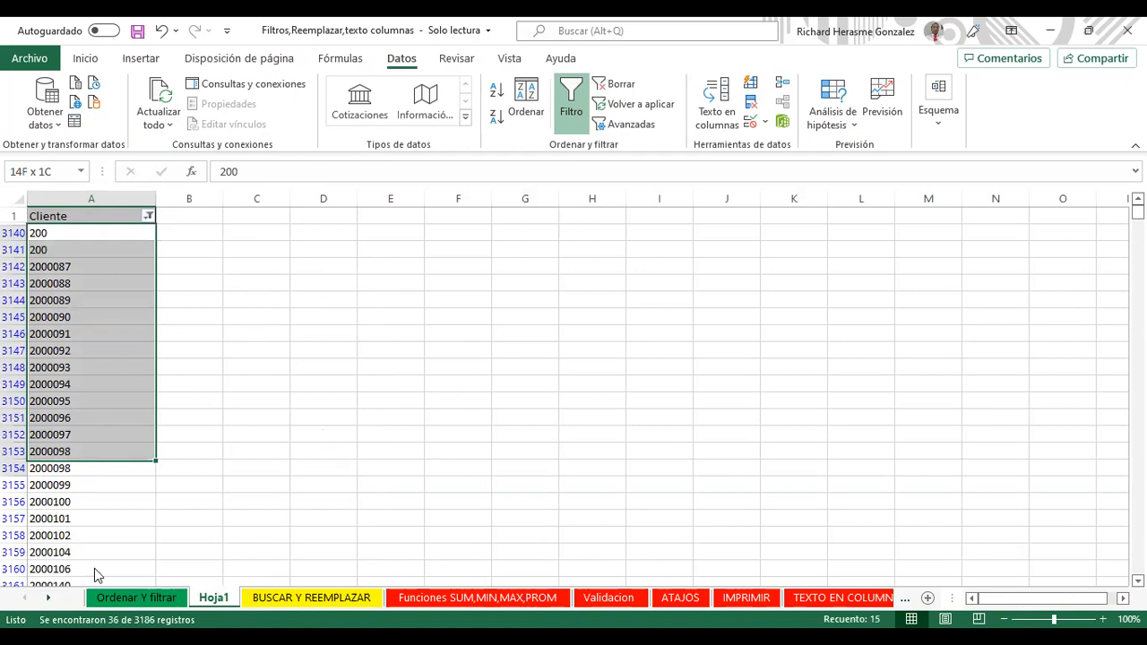
pyautogui.hotkey('ctrl', 'shift', 'Down')
pyautogui.hotkey('shift', 'F10')
pyautogui.click(166, 262)
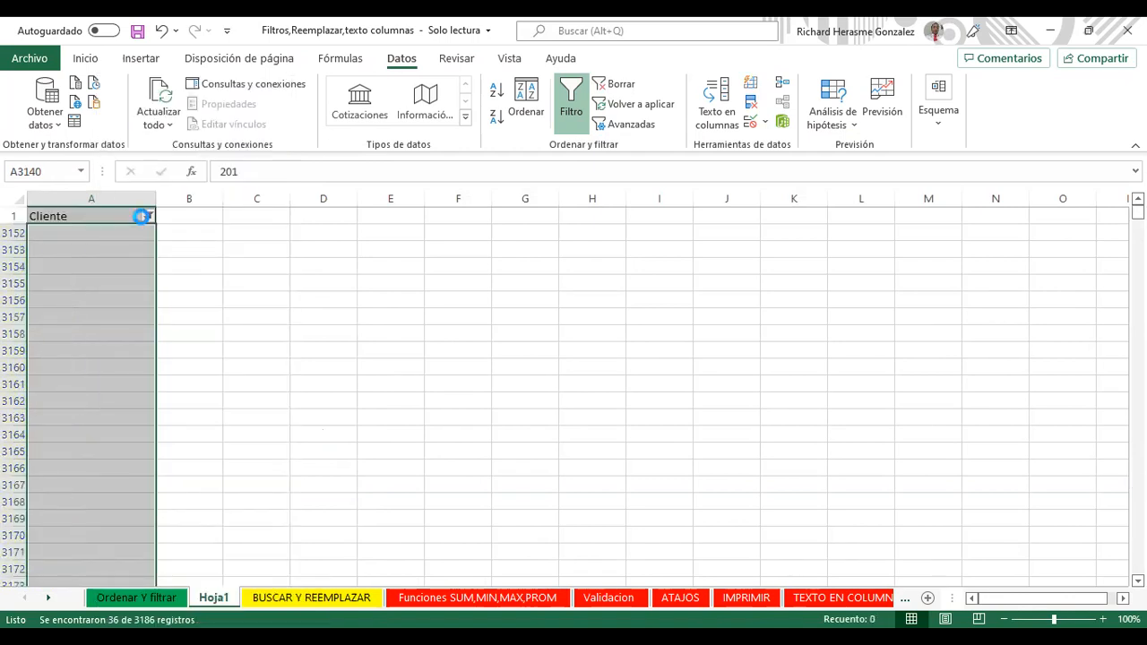
# Step: Show all Cliente values again and select across the header row to G1
pyautogui.click(147, 216)
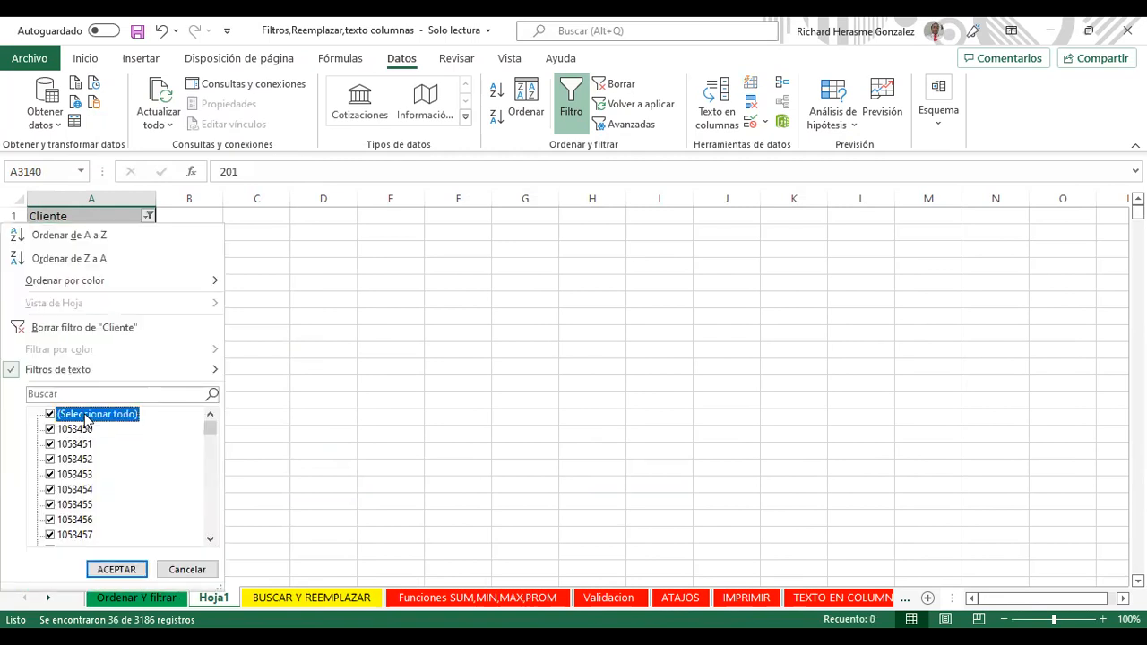
pyautogui.click(120, 568)
pyautogui.moveTo(20, 218); pyautogui.dragTo(196, 225)
pyautogui.click(196, 215)
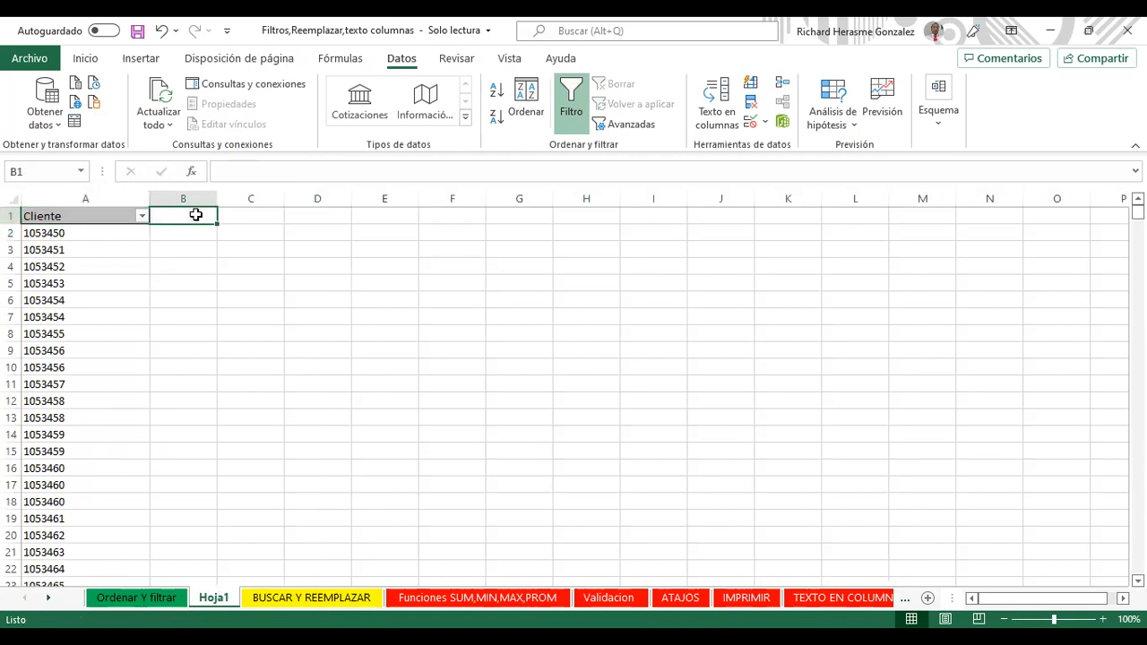
pyautogui.press('Right')
pyautogui.press('Right')
pyautogui.press('Right')
pyautogui.press('Right')
pyautogui.press('Right')
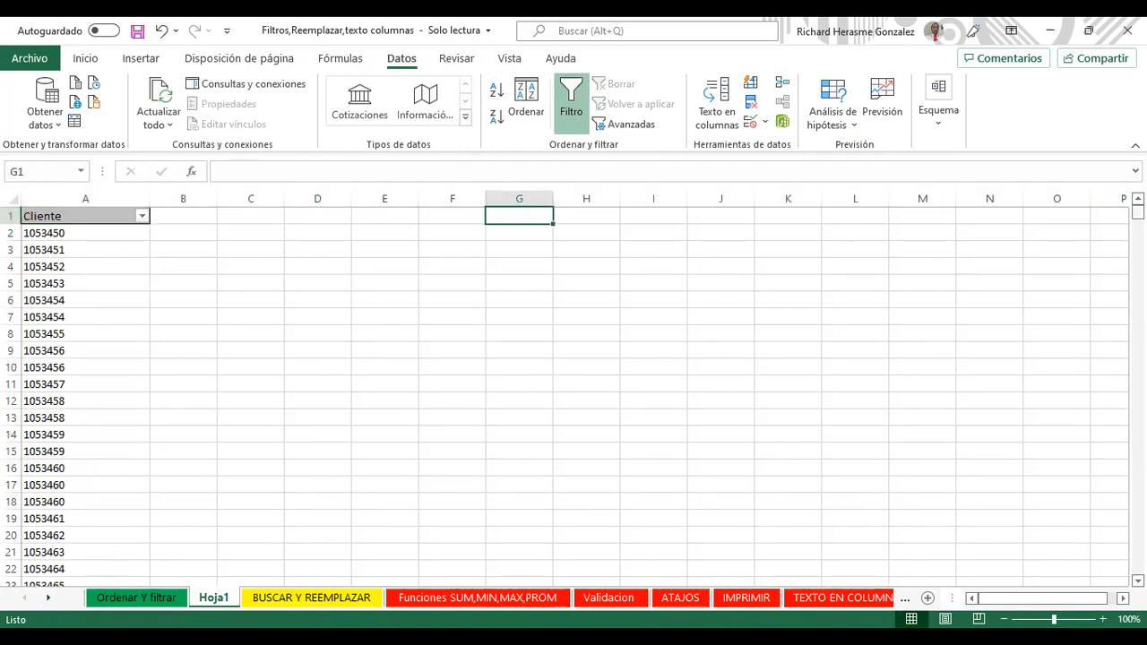
pyautogui.moveTo(1137, 212)
pyautogui.mouseDown()
pyautogui.moveTo(1106, 425)
pyautogui.moveTo(1117, 579)
pyautogui.moveTo(1137, 212)
pyautogui.mouseUp()
# Step: Delete the Hoja1 sheet and confirm its removal
pyautogui.rightClick(219, 602)
pyautogui.click(269, 390)
pyautogui.click(528, 378)
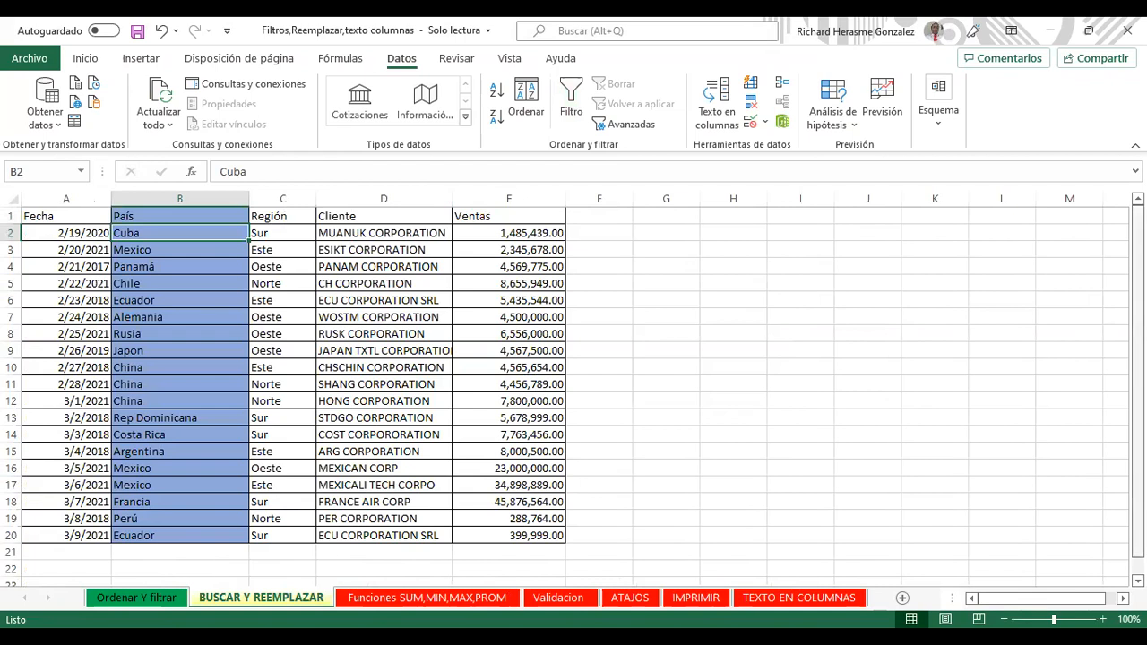
# Step: On Ordenar Y filtrar, filter País to countries ending in 'IA'
pyautogui.click(151, 598)
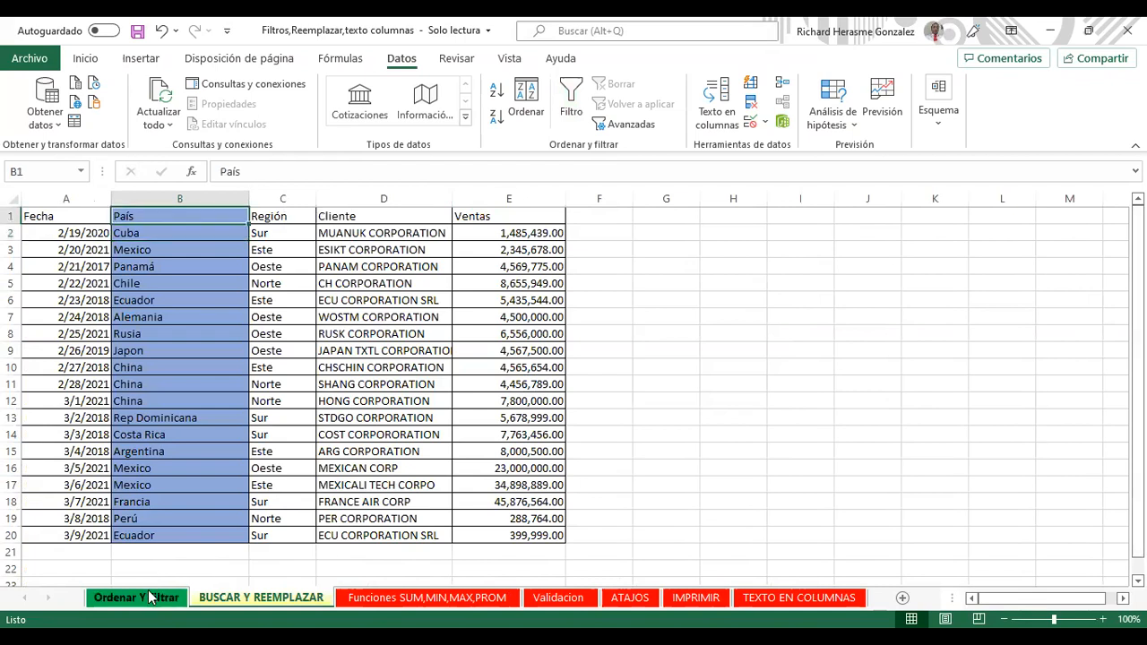
pyautogui.click(150, 598)
pyautogui.click(269, 302)
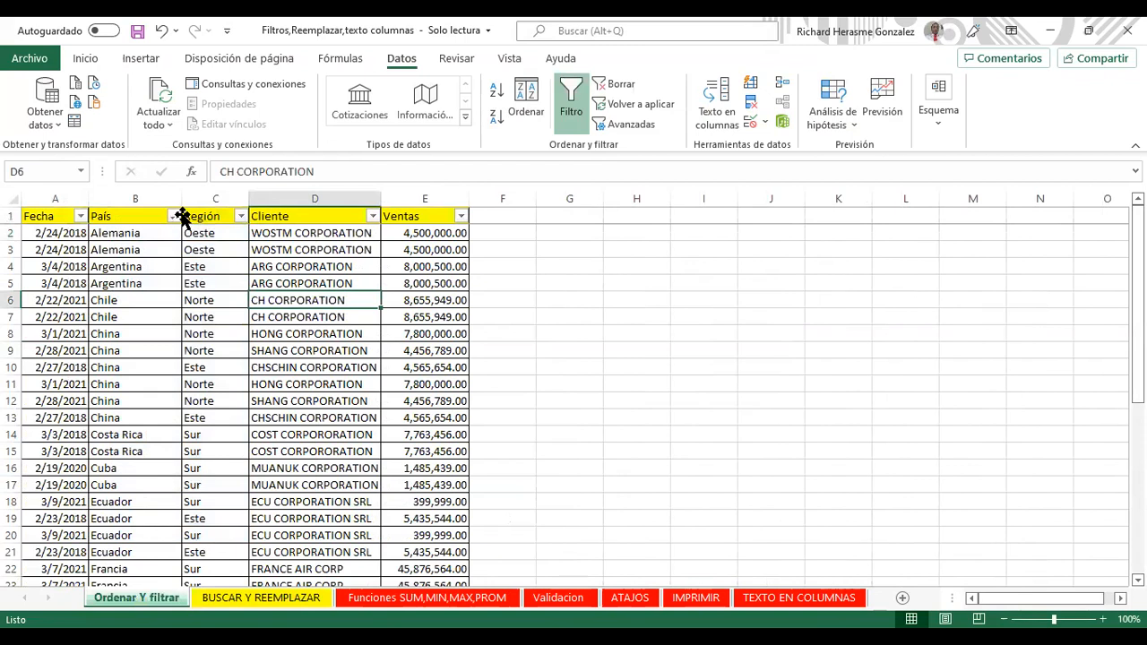
pyautogui.click(185, 217)
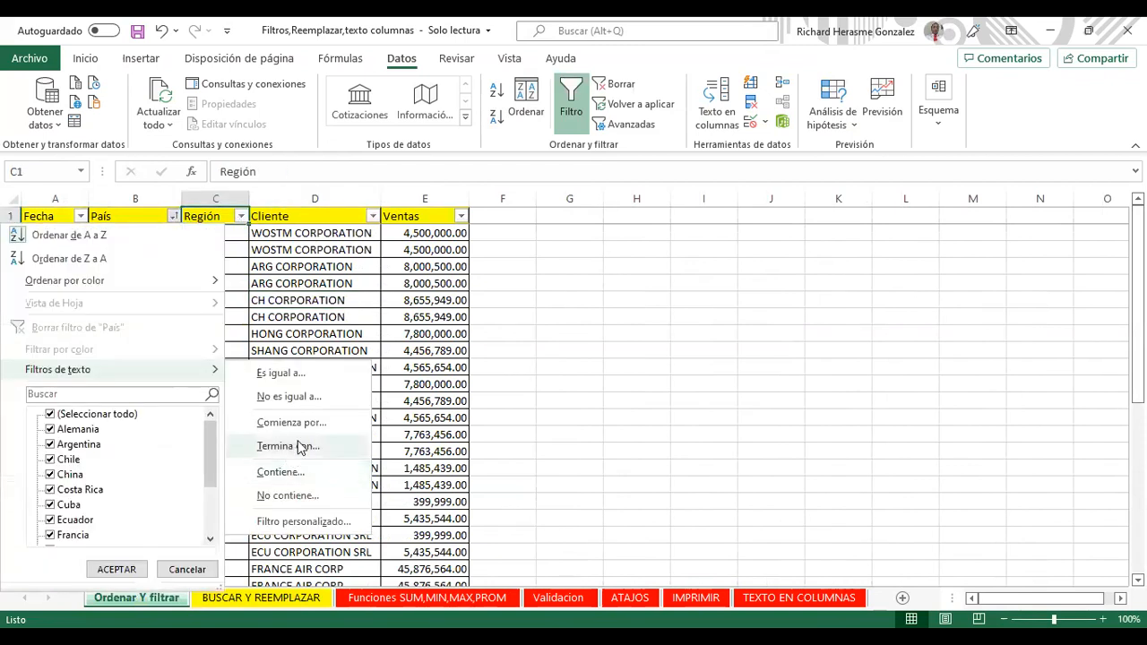
pyautogui.click(299, 446)
pyautogui.write('IA')
pyautogui.press('BackSpace')
pyautogui.press('BackSpace')
pyautogui.write('IA')
pyautogui.press('Return')
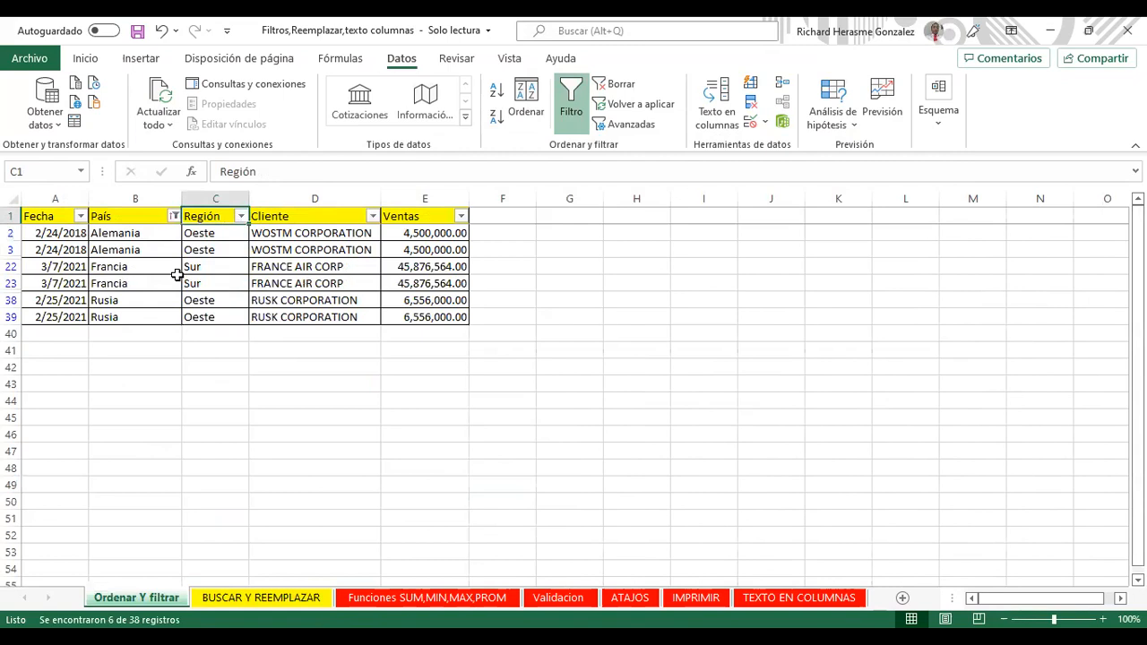
# Step: Clear the ends-with filter, then filter País to countries containing 'CHI'
pyautogui.click(177, 216)
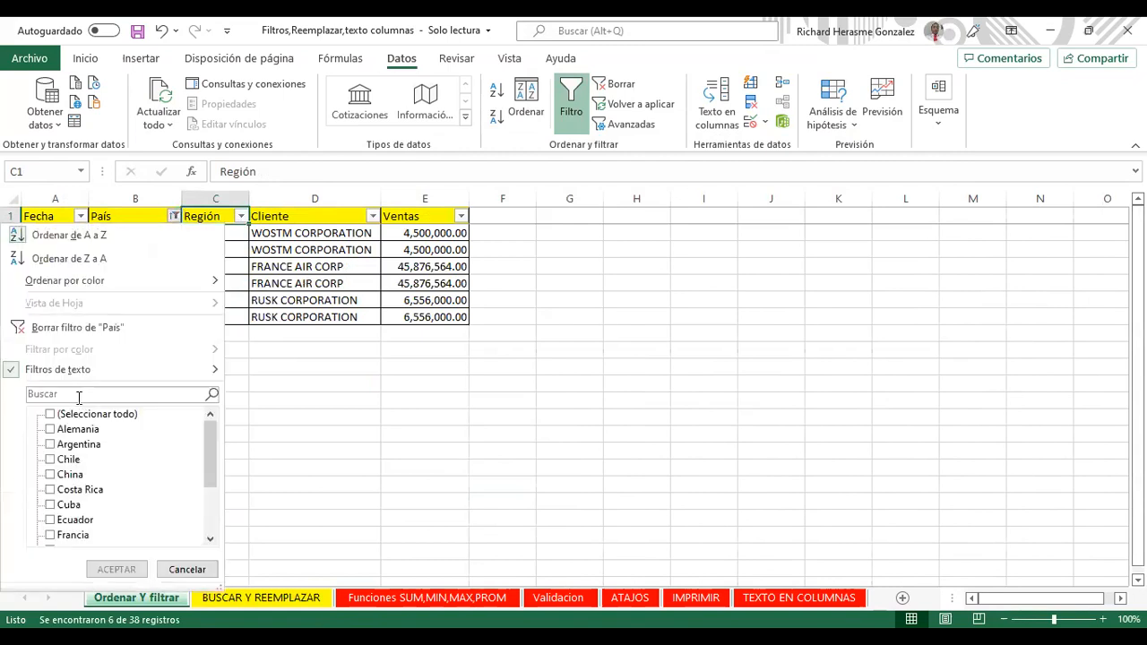
pyautogui.click(77, 324)
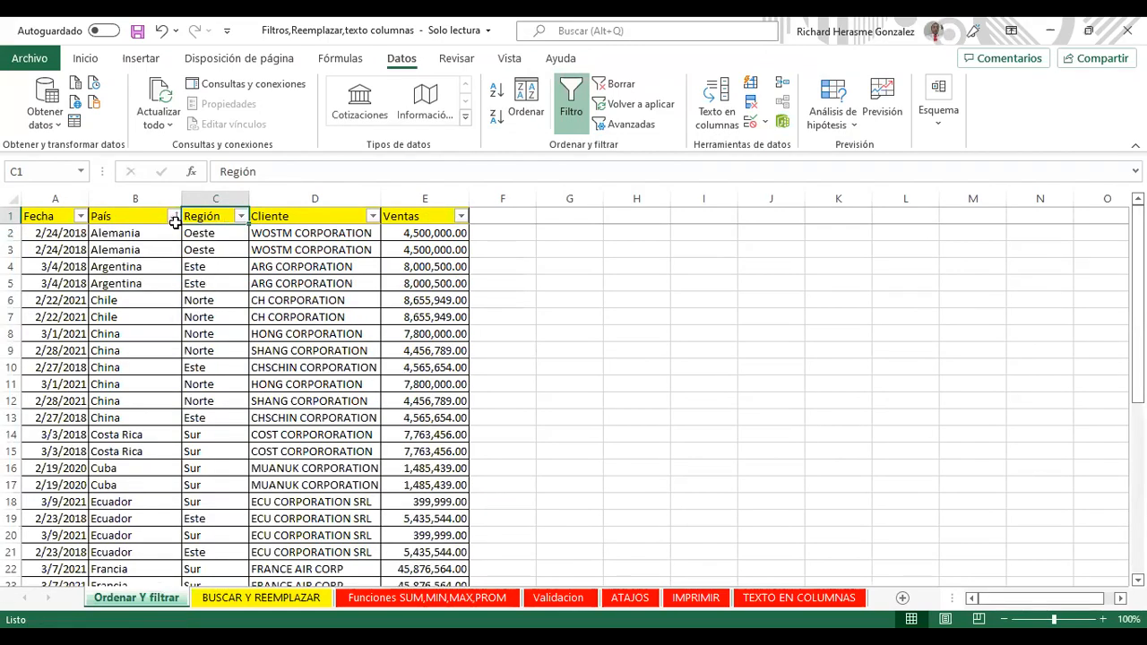
pyautogui.click(171, 216)
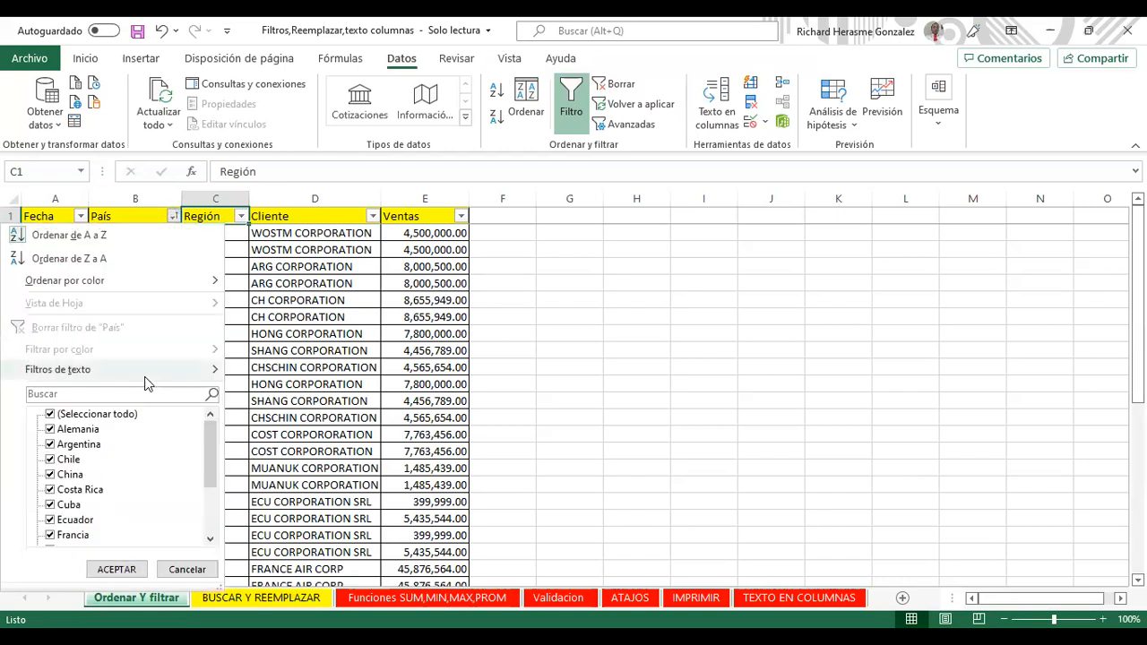
pyautogui.click(148, 384)
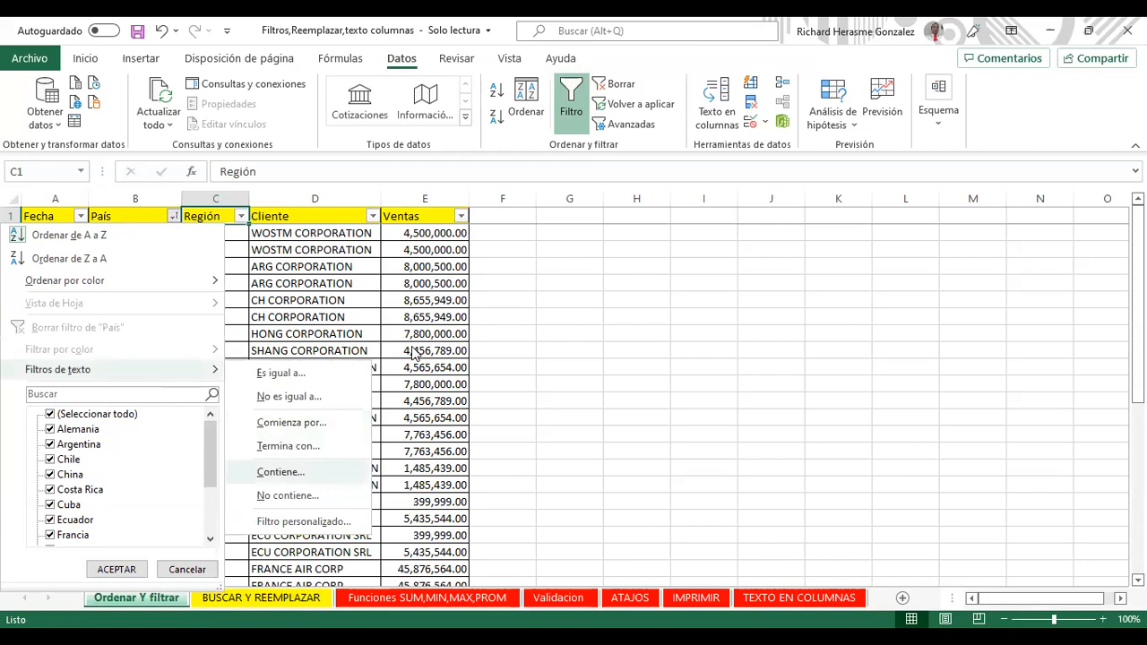
pyautogui.write('CHI')
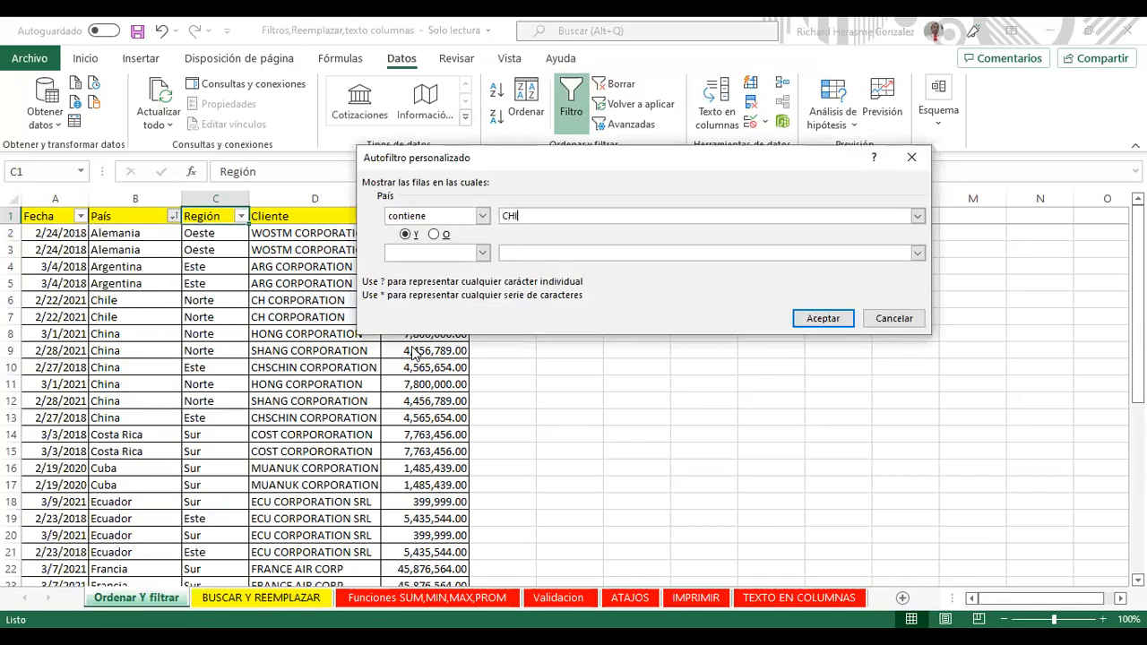
pyautogui.press('Return')
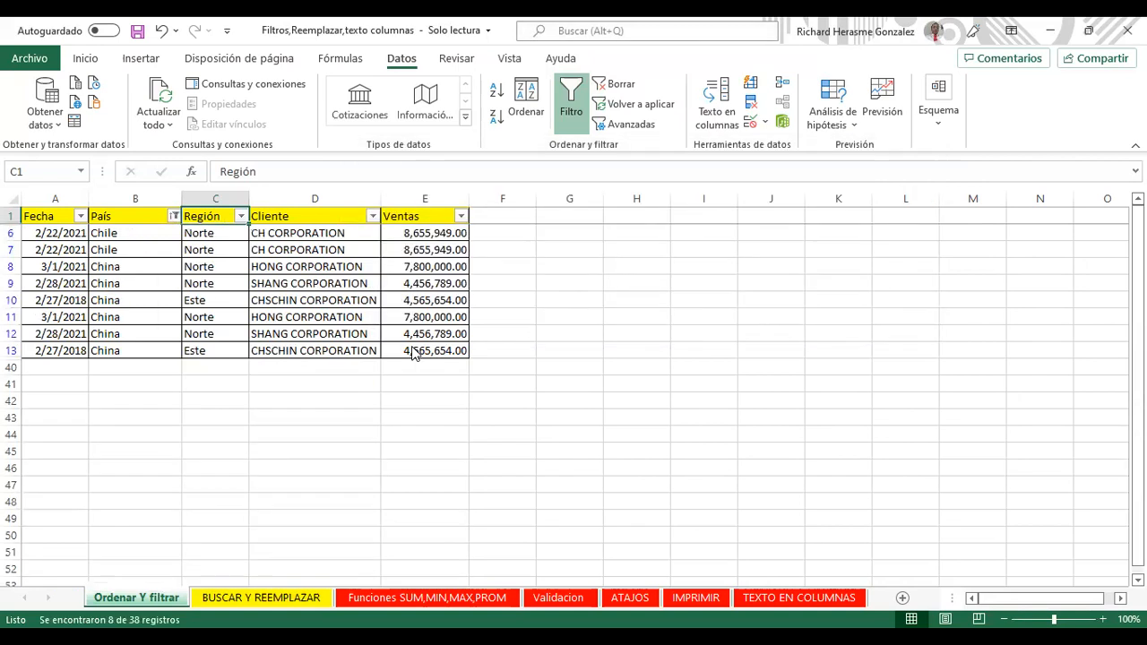
# Step: Clear the CHI filter and apply a País does-not-contain Costa Rica filter
pyautogui.click(174, 215)
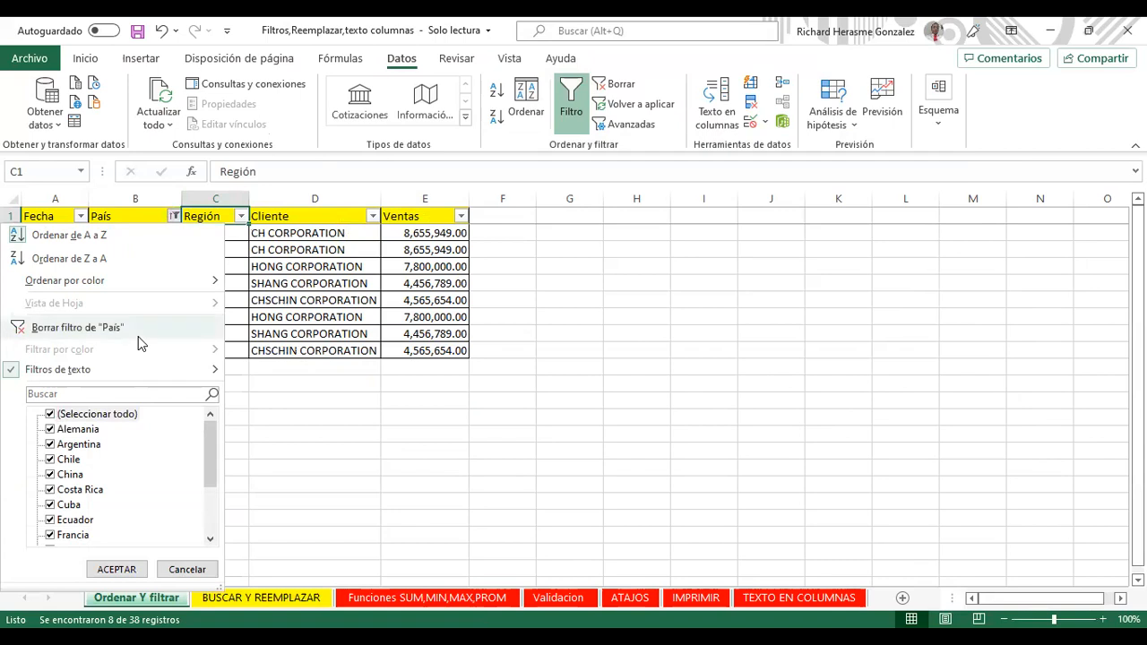
pyautogui.click(138, 336)
pyautogui.click(173, 216)
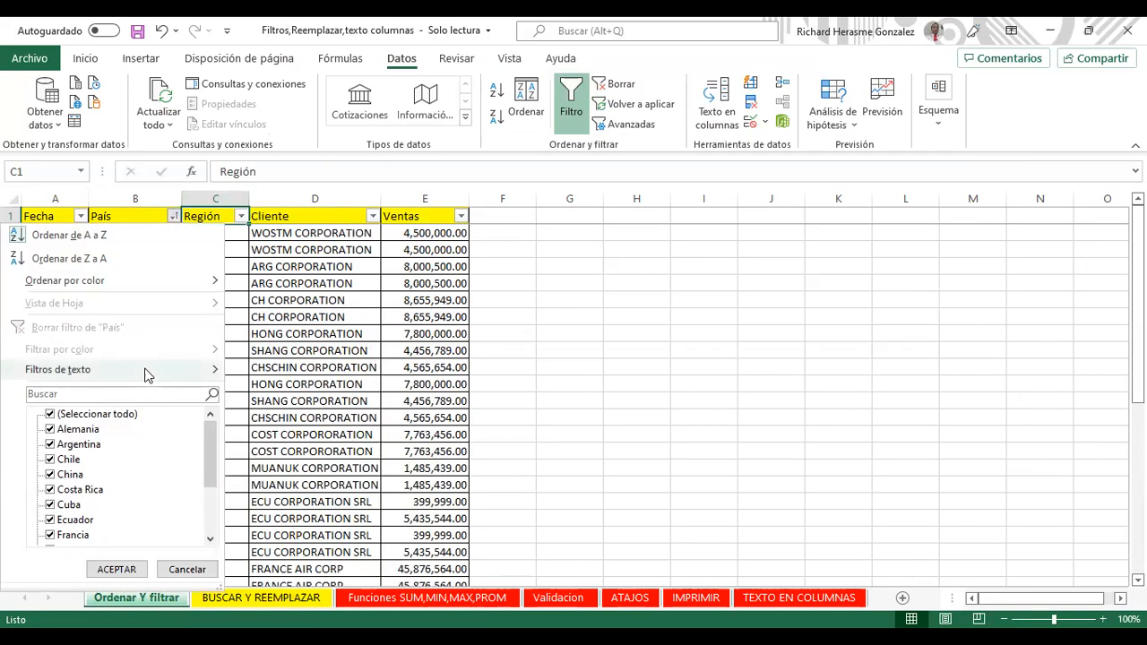
pyautogui.moveTo(215, 369)
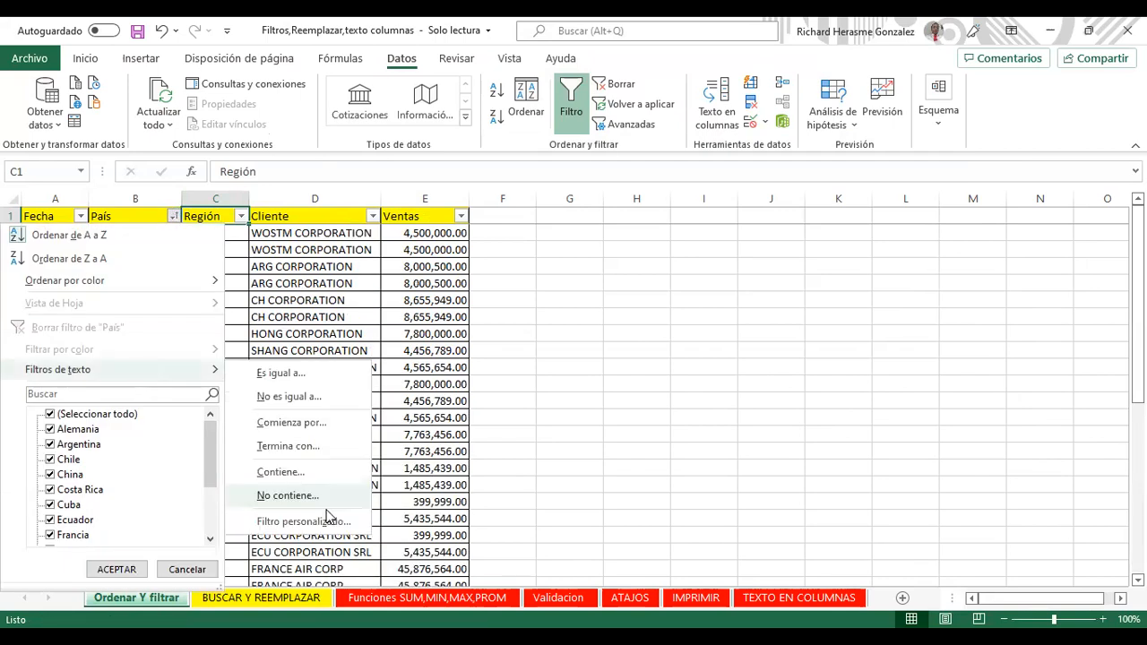
pyautogui.click(327, 501)
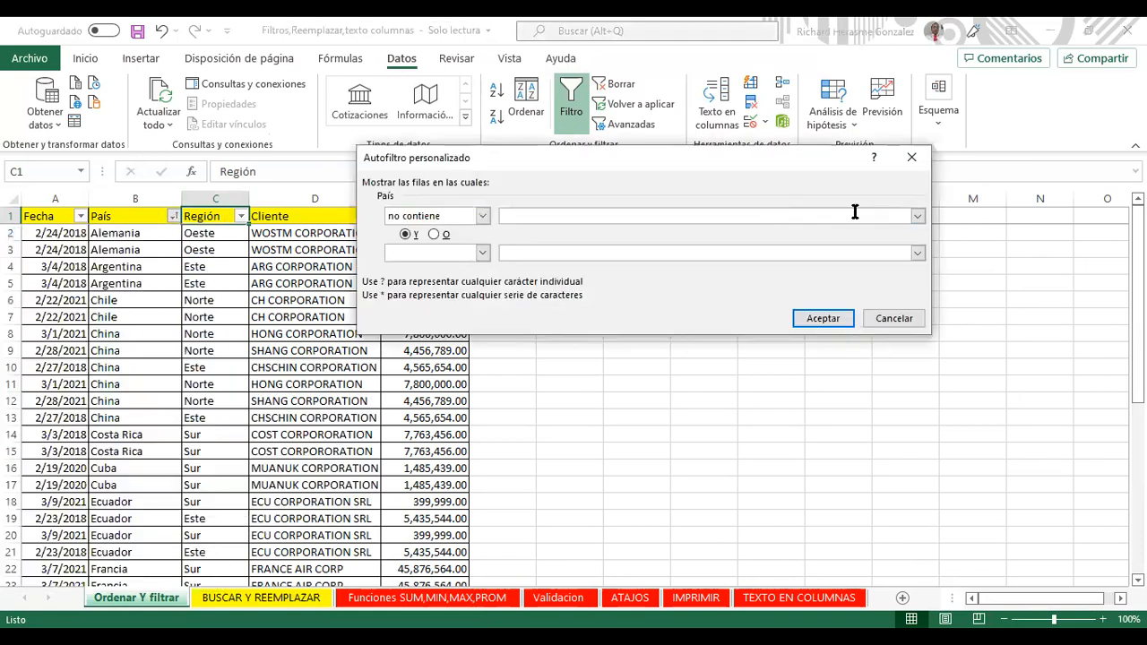
pyautogui.click(918, 217)
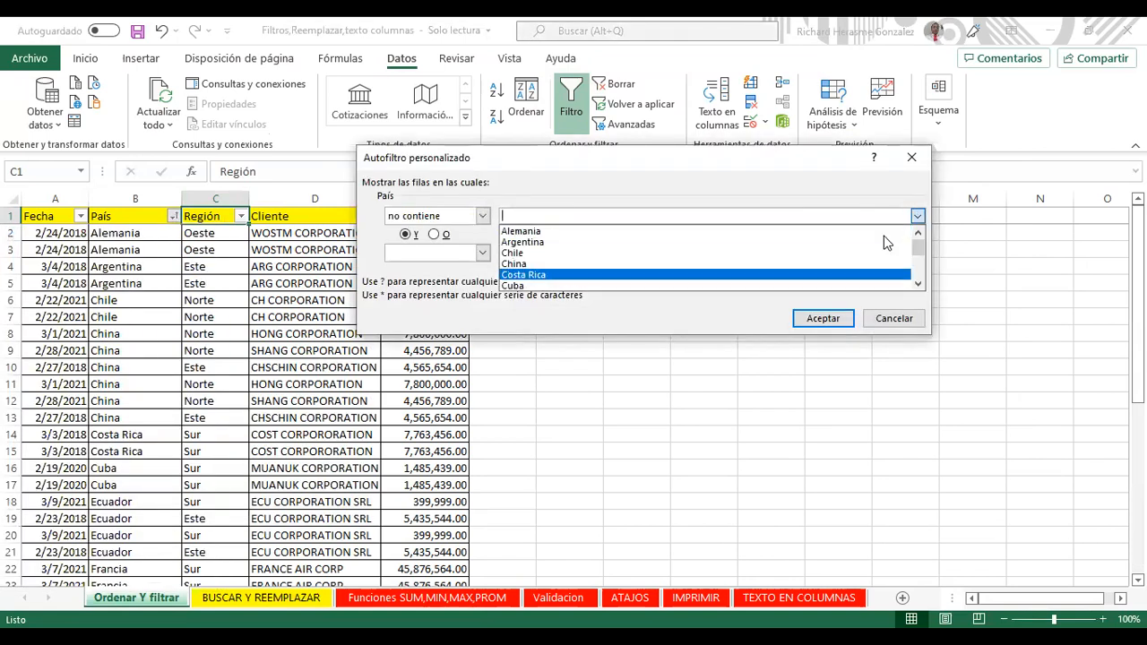
pyautogui.press('Down')
pyautogui.press('Return')
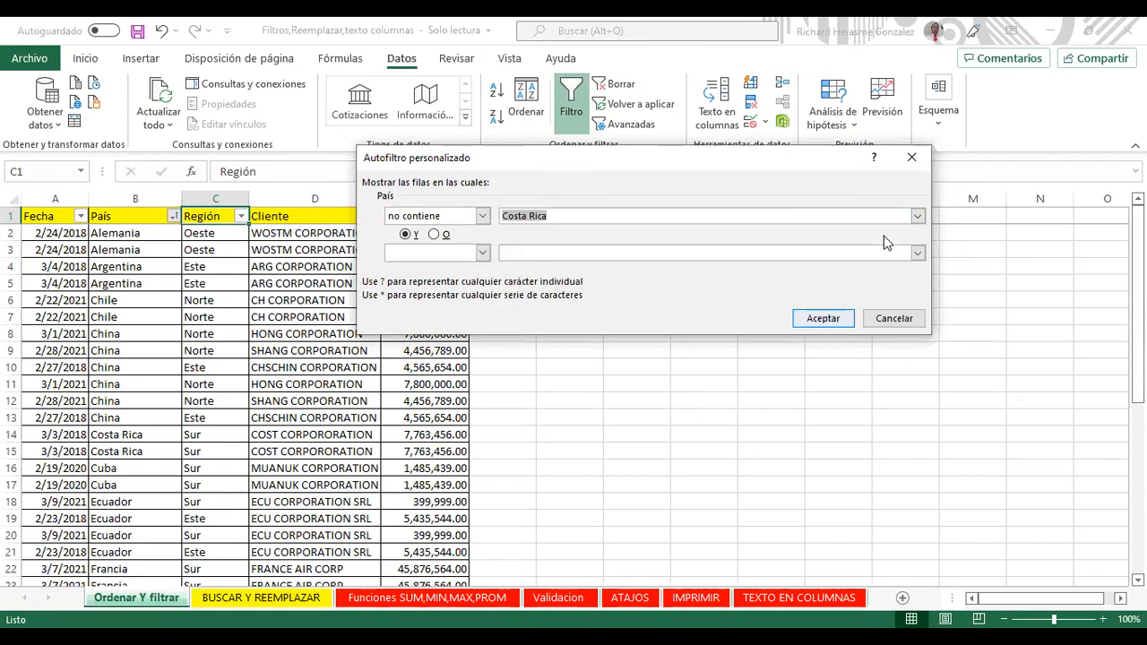
pyautogui.press('Return')
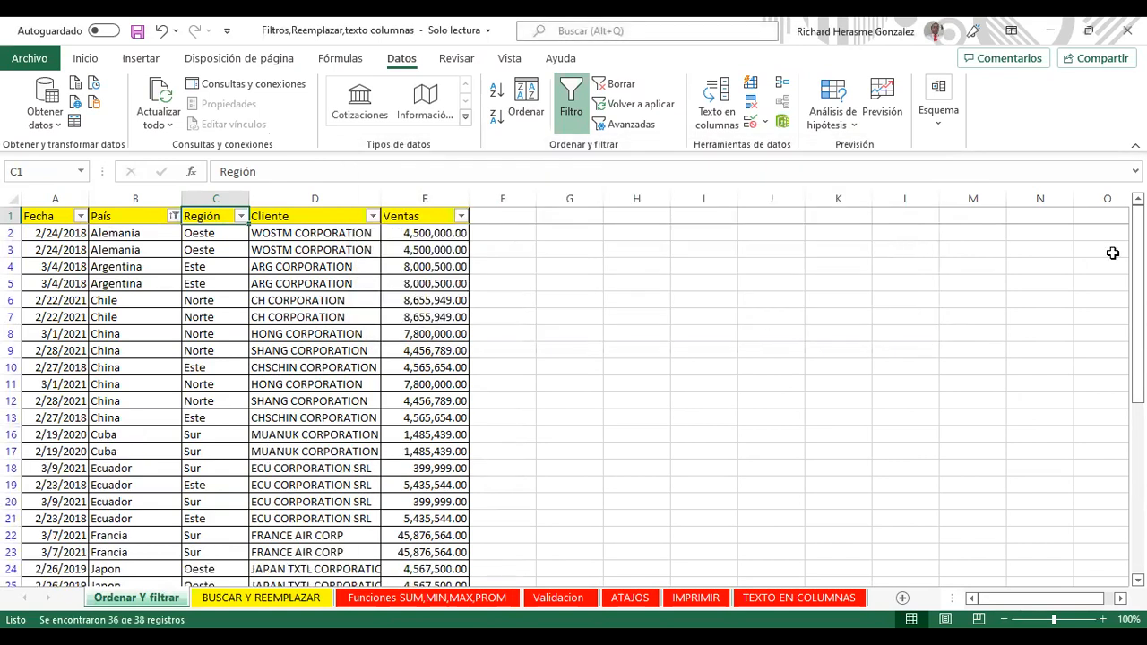
# Step: Clear all filters so all 38 sales rows show again
pyautogui.scroll(-4, 1138, 386)
pyautogui.scroll(4, 1138, 386)
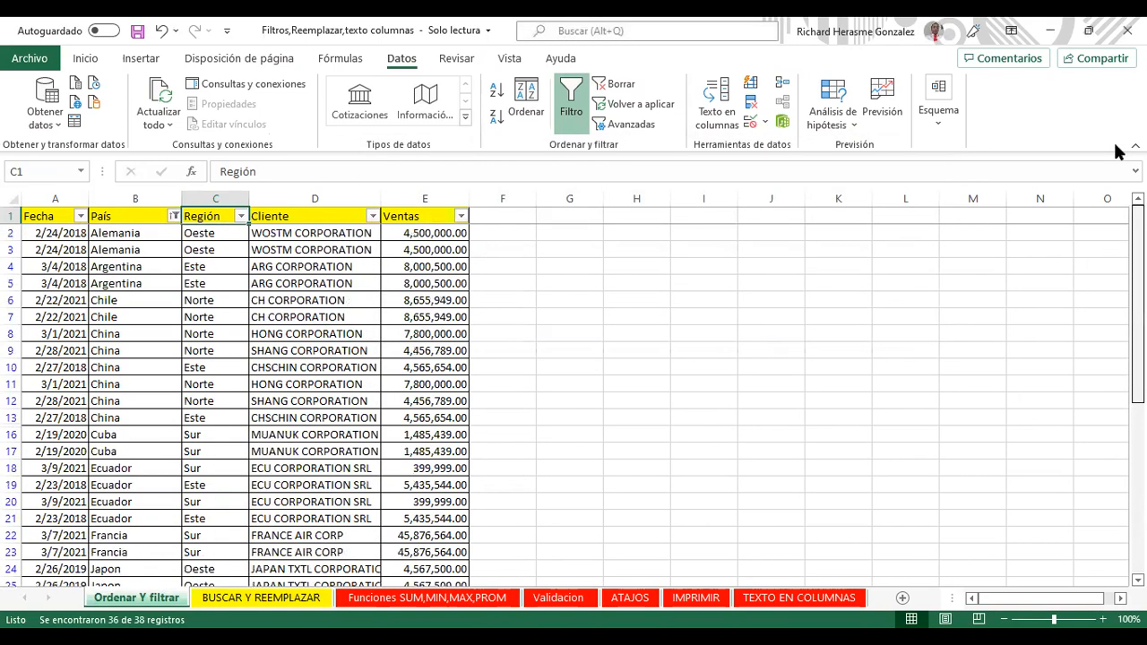
pyautogui.click(302, 233)
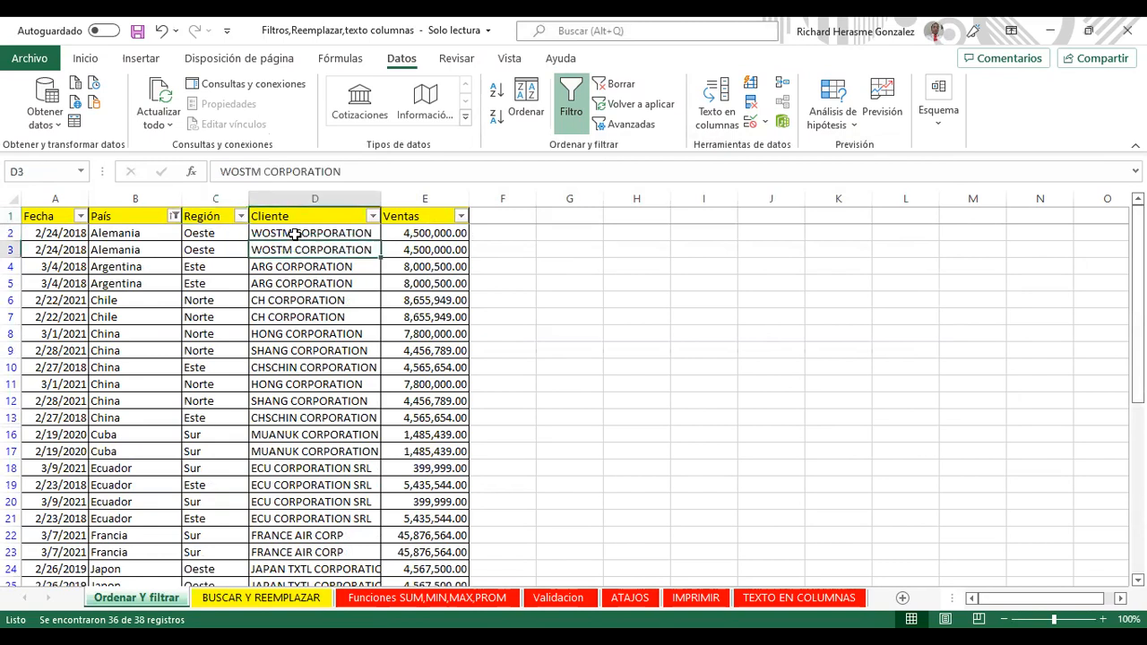
pyautogui.click(320, 216)
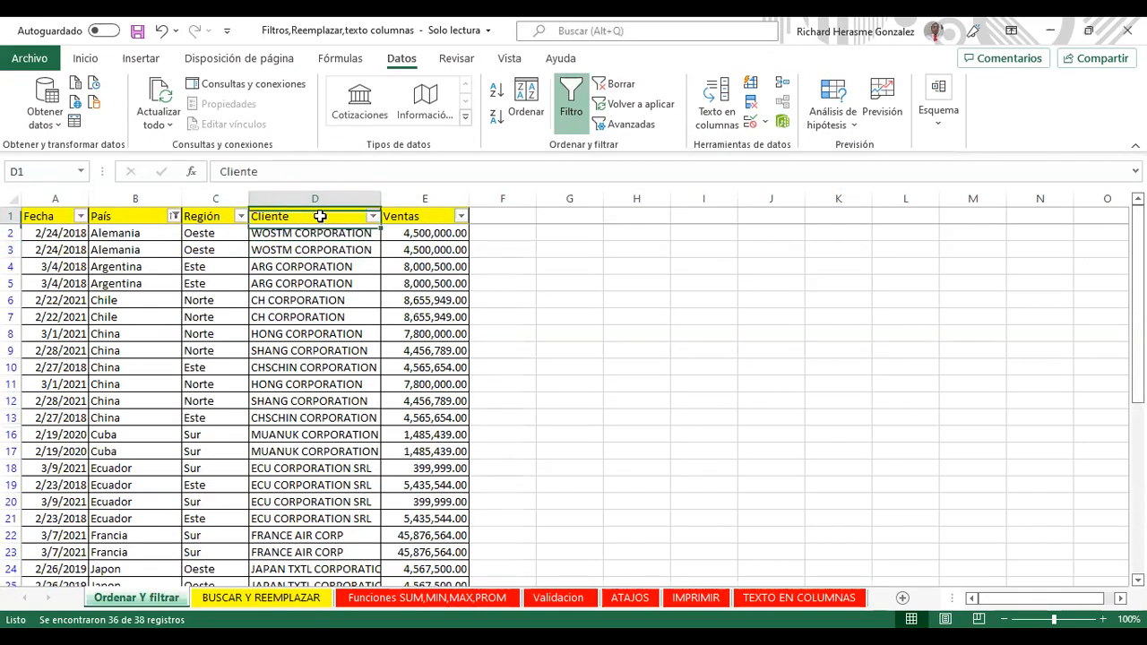
pyautogui.click(617, 84)
# Step: Select the data range from the Fecha header and convert it into table Tabla1
pyautogui.click(117, 250)
pyautogui.click(59, 217)
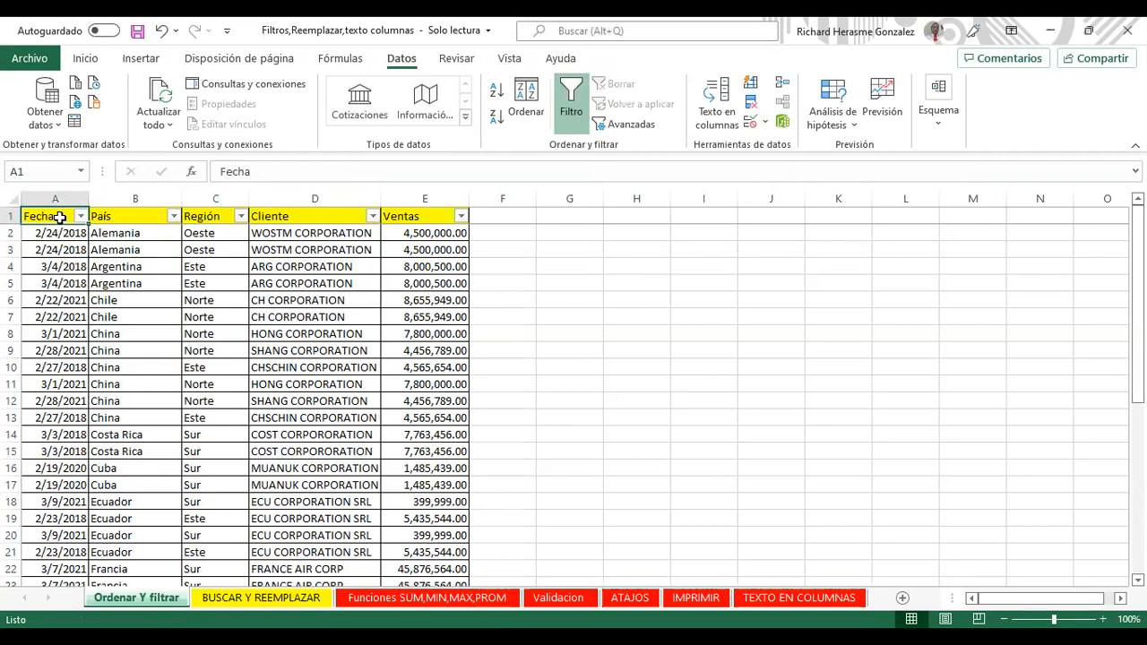
pyautogui.hotkey('ctrl', 'shift', 'End')
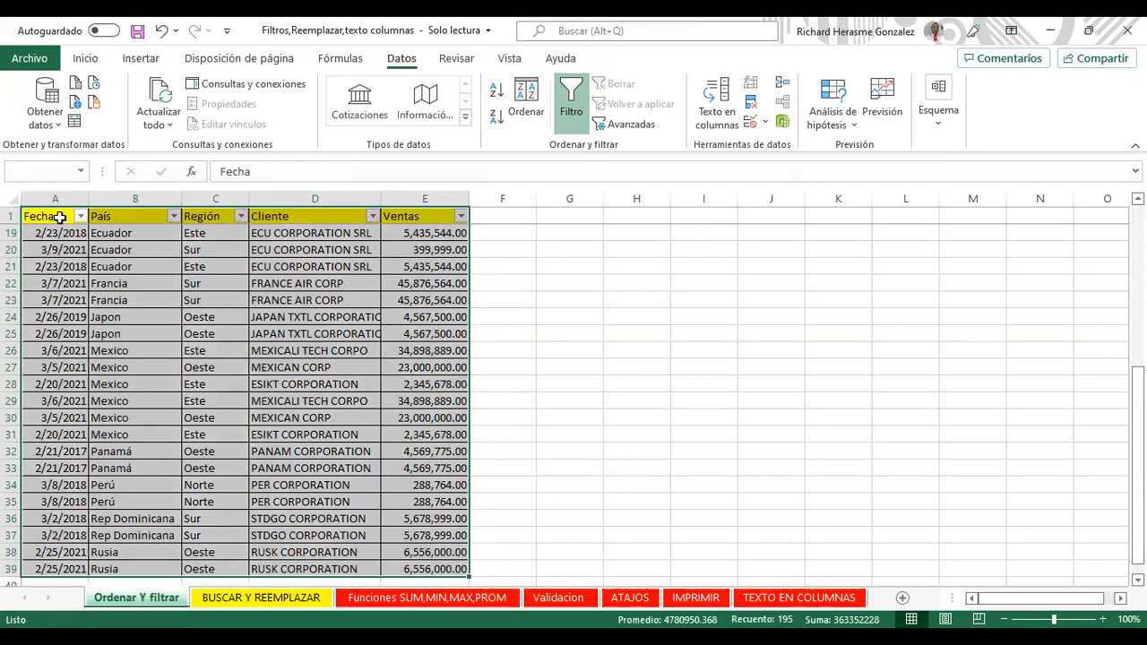
pyautogui.hotkey('ctrl', 't')
pyautogui.press('Return')
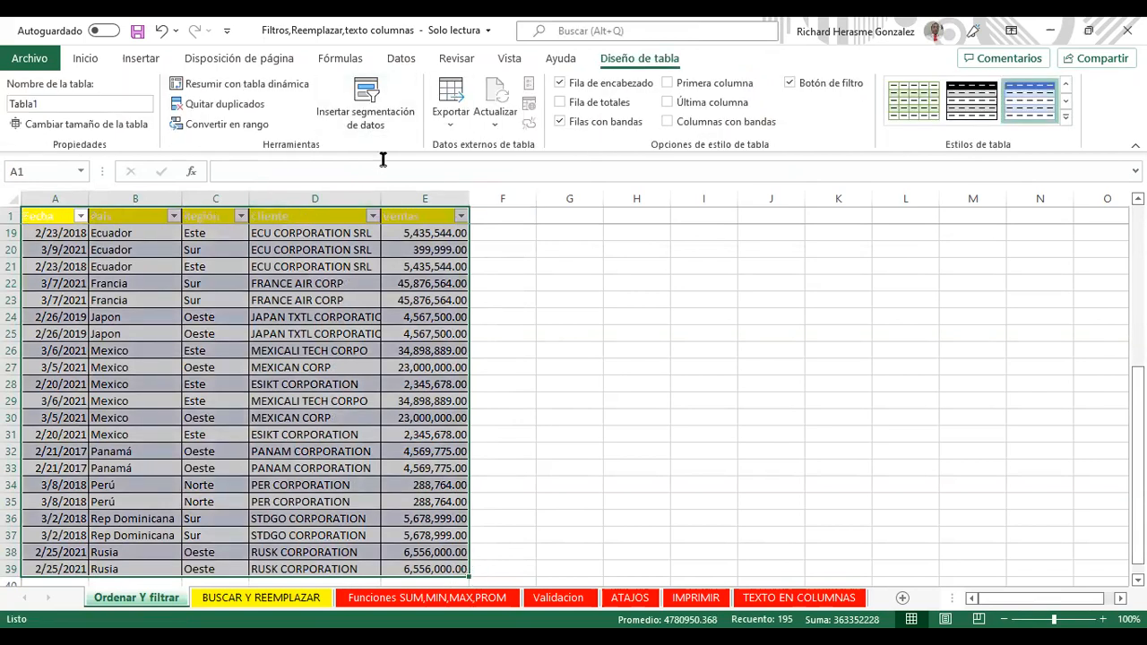
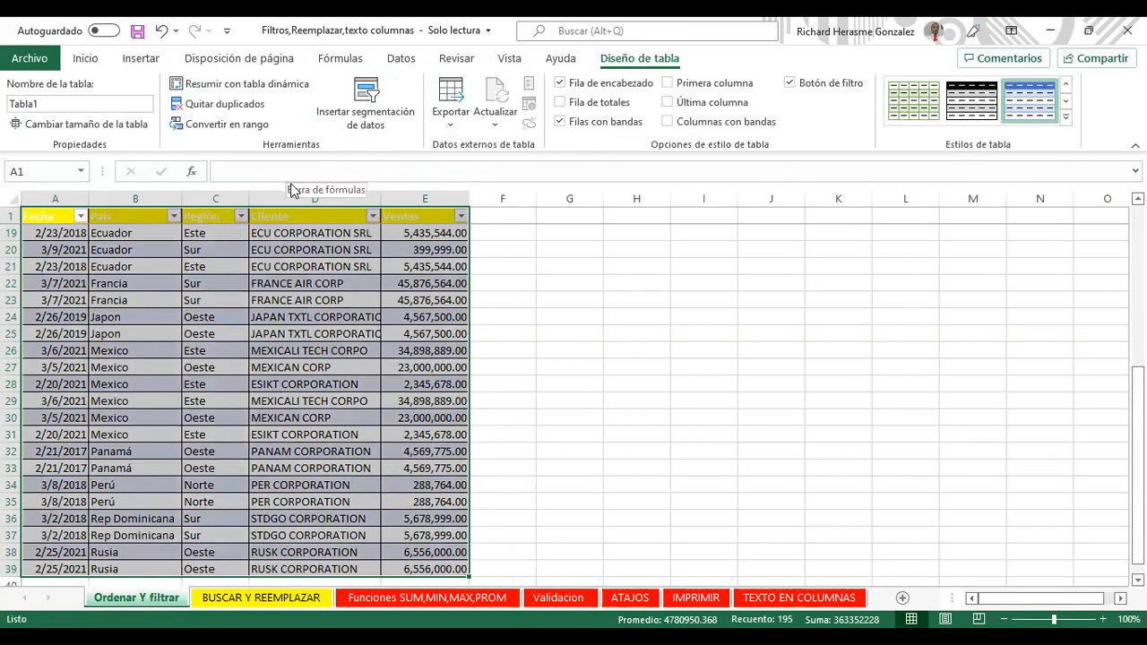
# Step: Insert a slicer on the sales table for the País field only
pyautogui.click(363, 110)
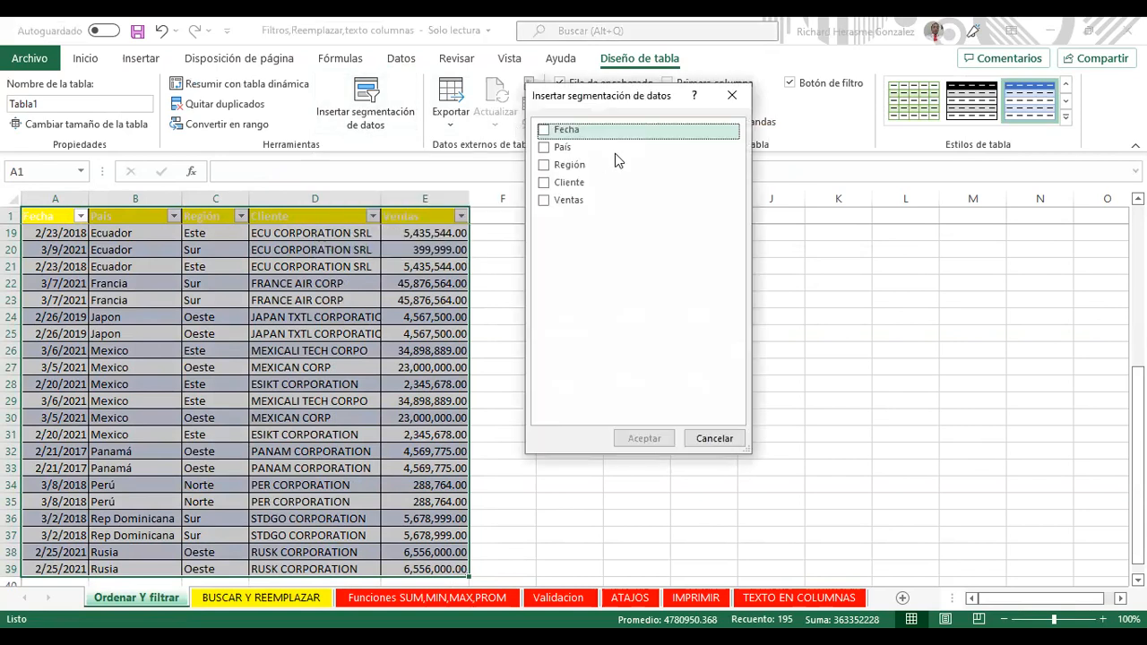
pyautogui.click(545, 149)
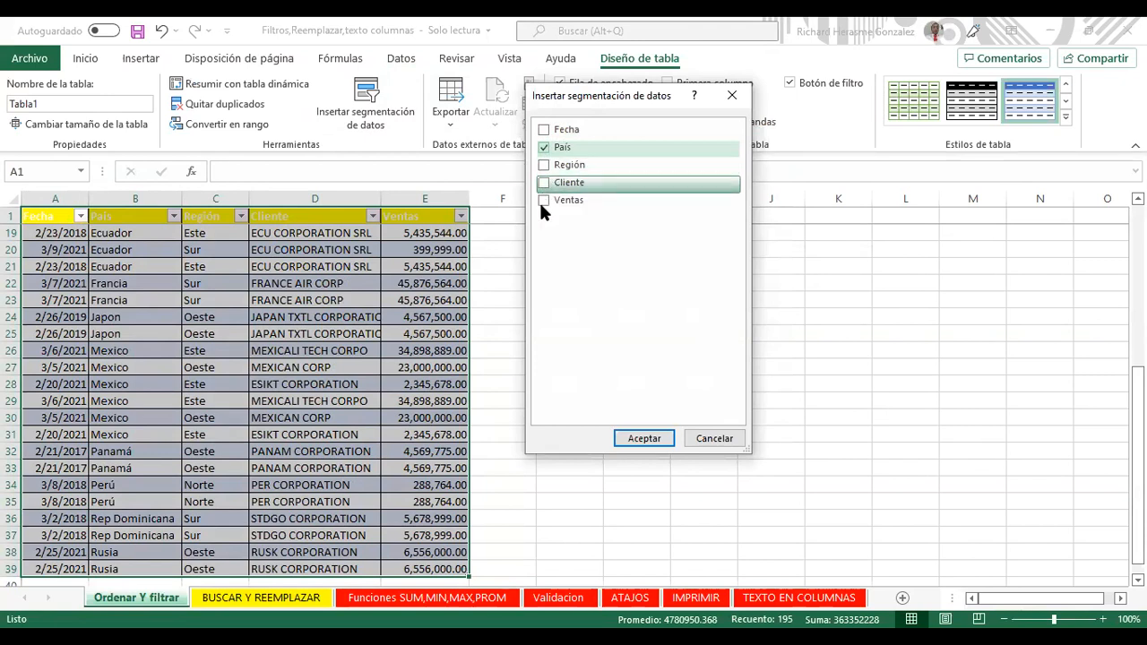
pyautogui.click(545, 184)
pyautogui.click(544, 184)
pyautogui.click(644, 438)
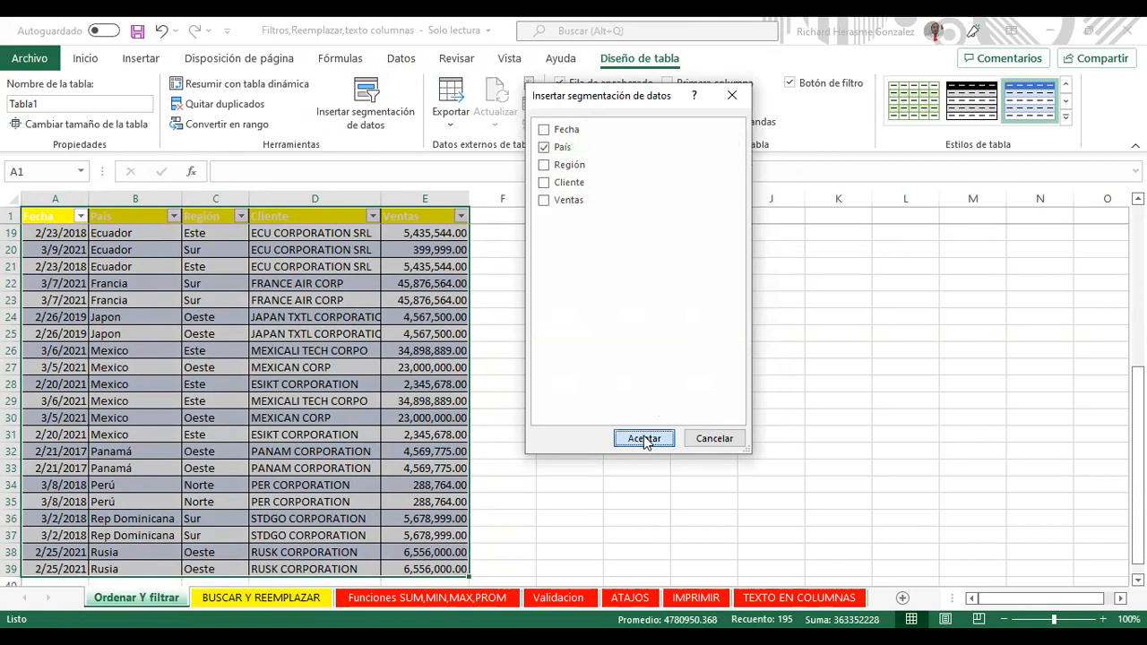
# Step: Move the País slicer right of the table and apply the orange slicer style
pyautogui.moveTo(640, 238); pyautogui.dragTo(674, 235)
pyautogui.click(455, 101)
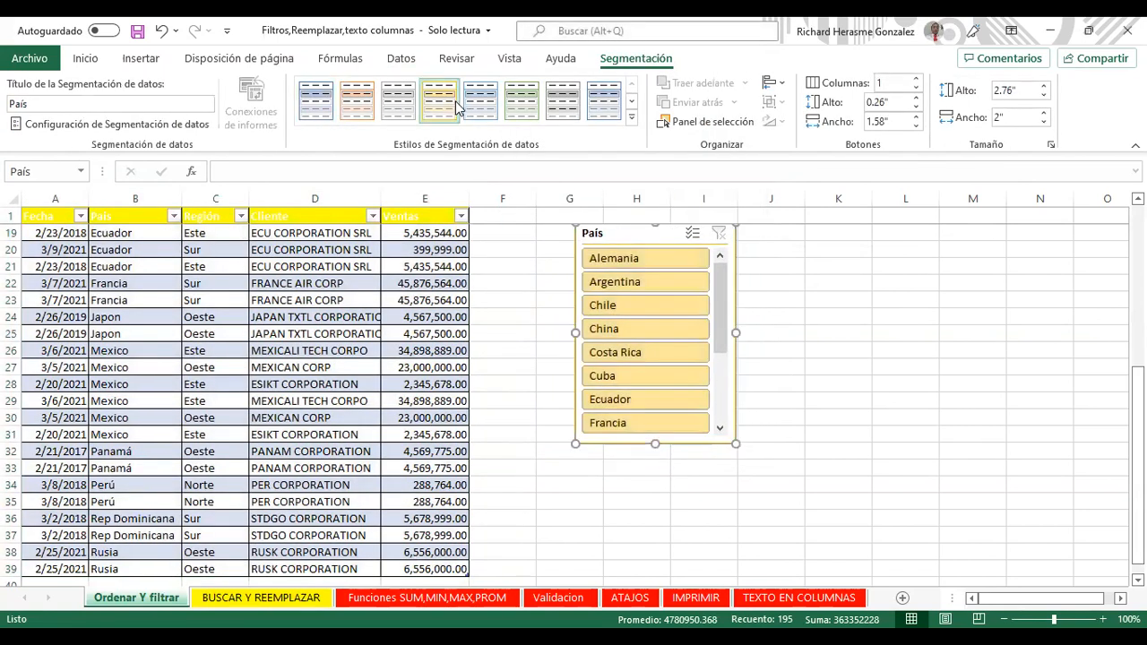
pyautogui.click(631, 102)
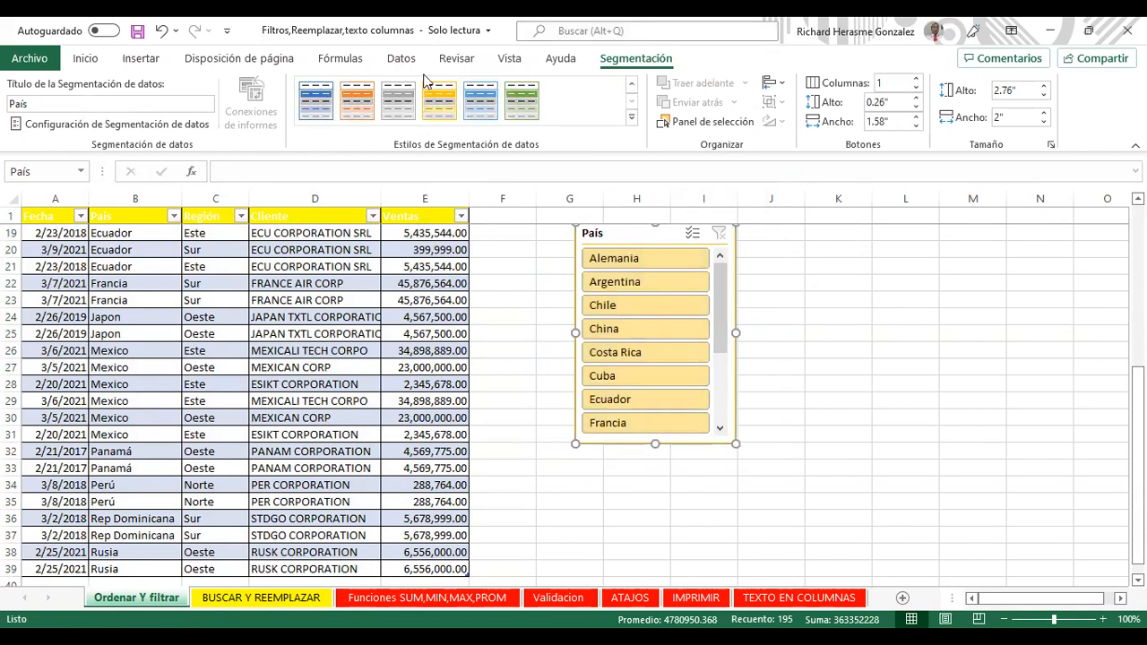
pyautogui.click(439, 101)
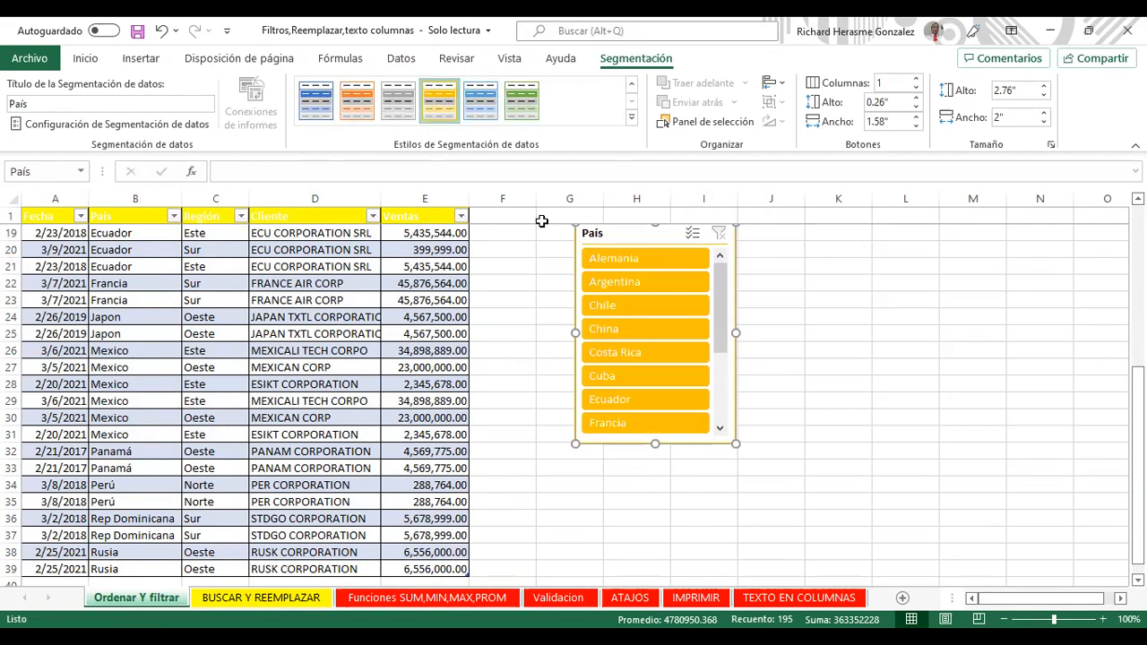
pyautogui.click(357, 101)
pyautogui.moveTo(631, 225); pyautogui.dragTo(564, 238)
pyautogui.click(174, 217)
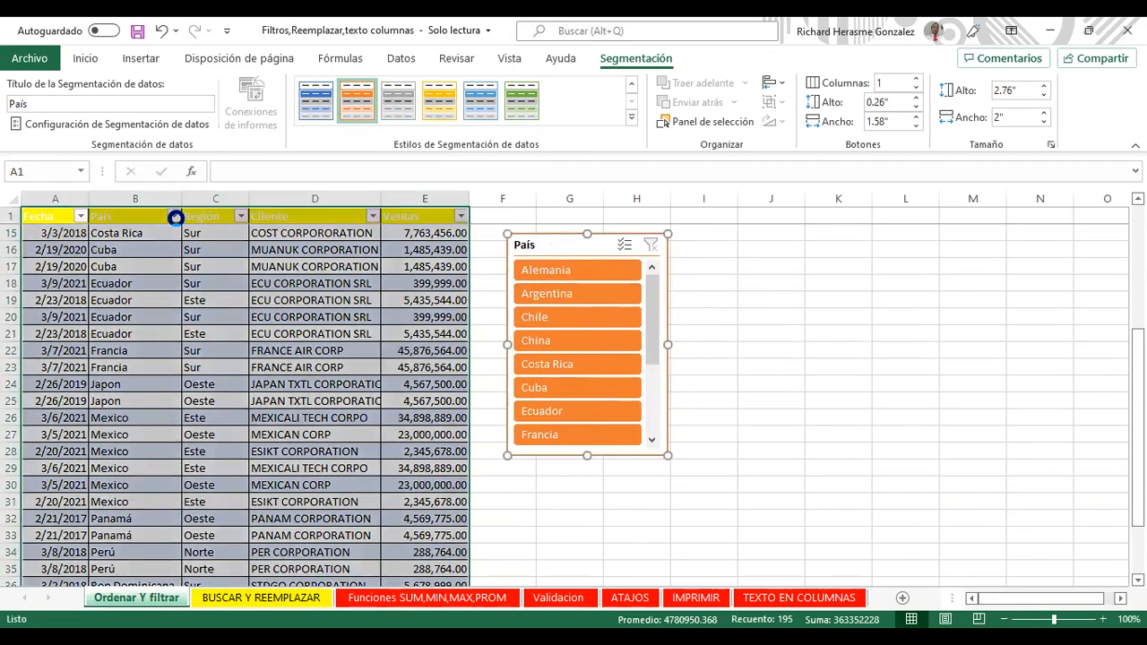
# Step: Filter the País column to Alemania and move the slicer up beside the table
pyautogui.click(74, 430)
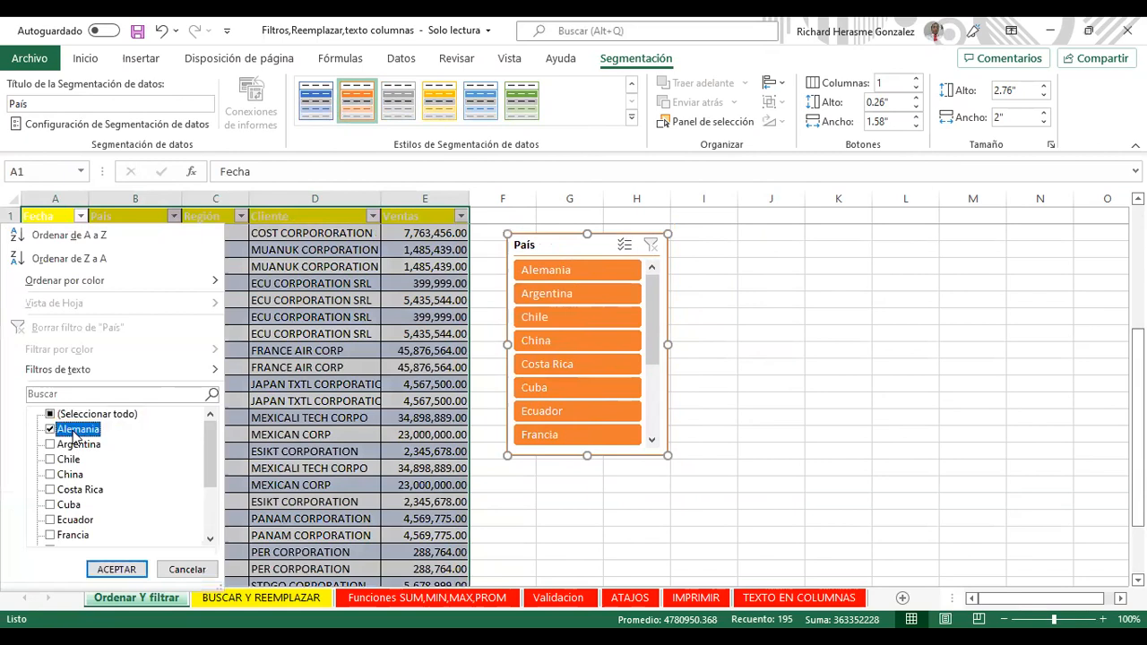
pyautogui.click(114, 568)
pyautogui.moveTo(551, 429); pyautogui.dragTo(586, 228)
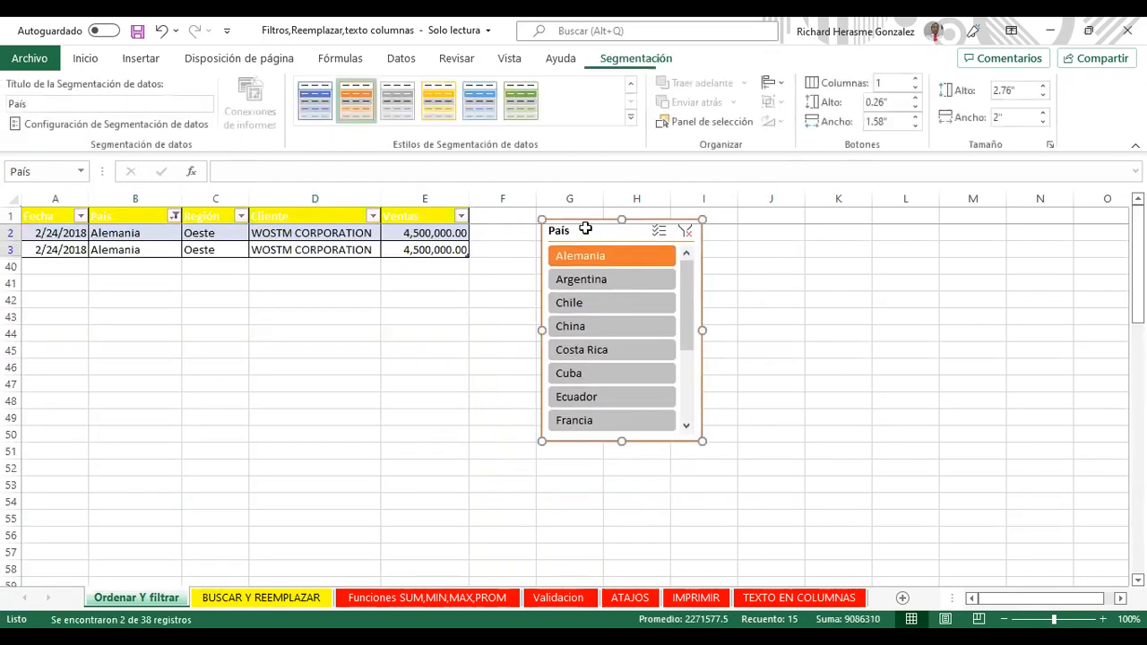
# Step: Reselect all countries in the País filter and select cell E4 of the table
pyautogui.click(172, 218)
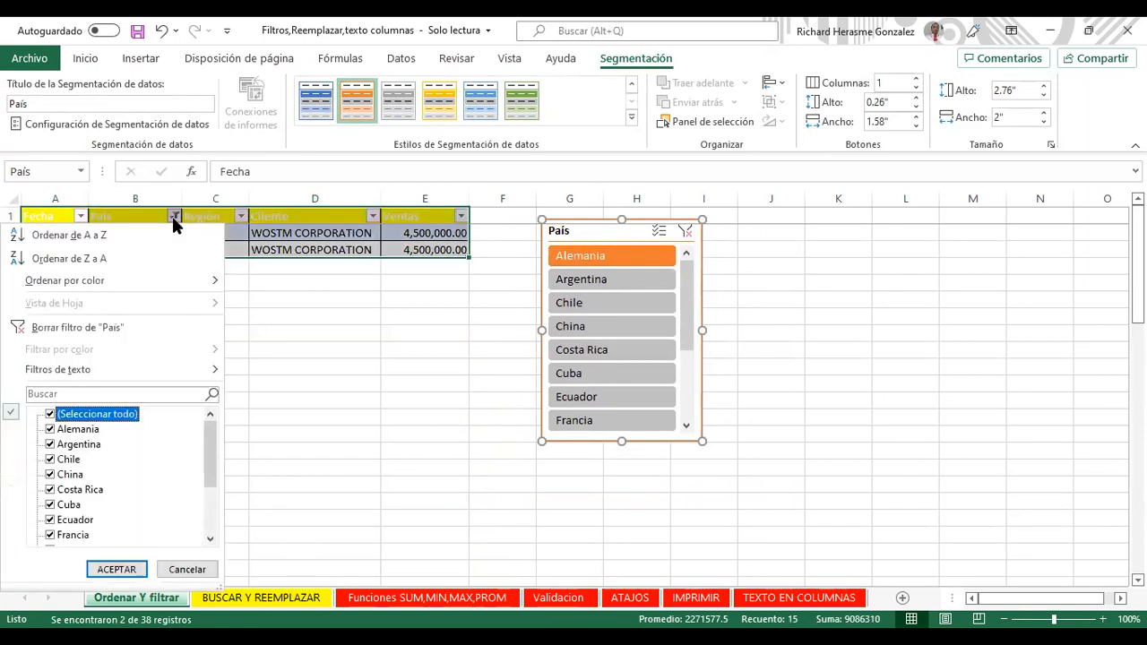
pyautogui.click(122, 569)
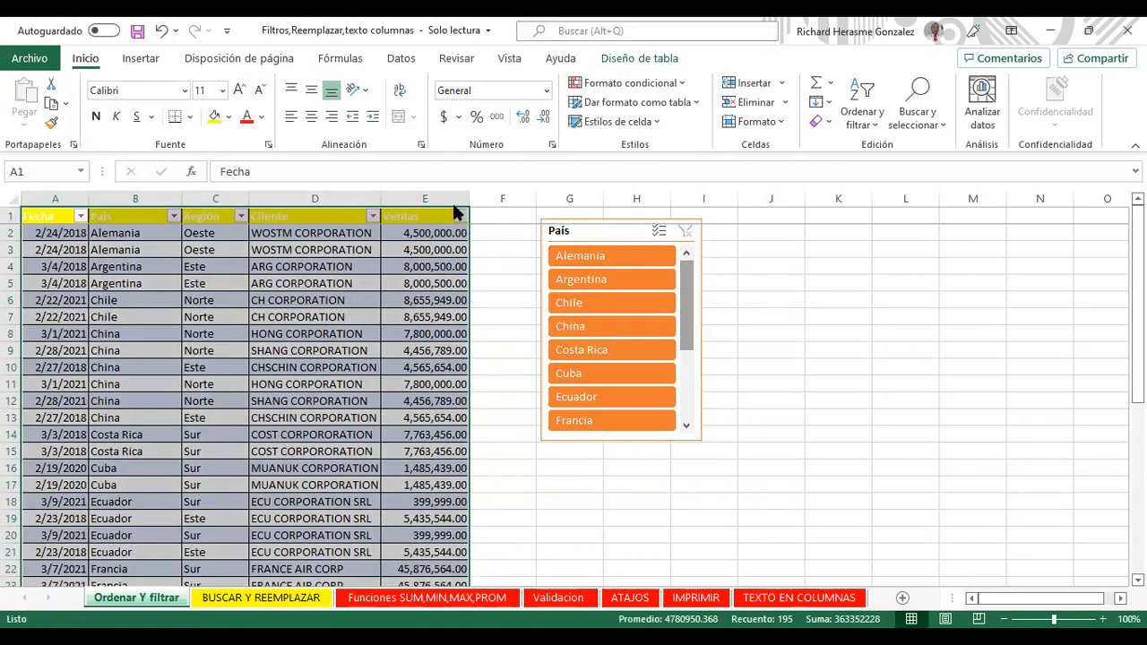
pyautogui.click(383, 268)
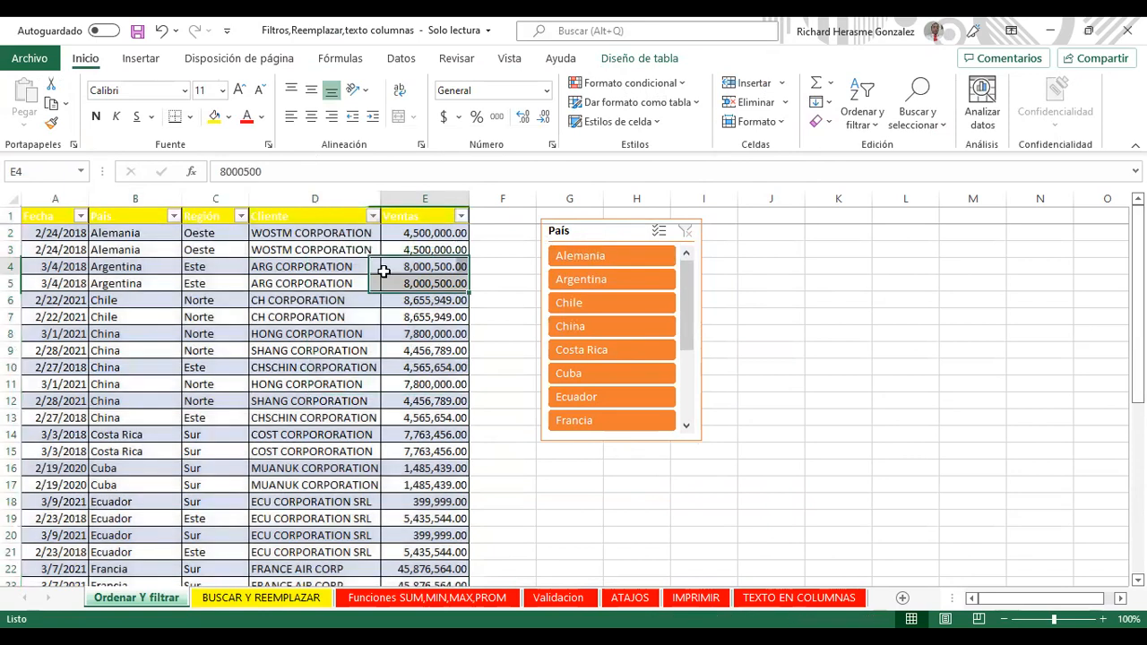
pyautogui.click(627, 59)
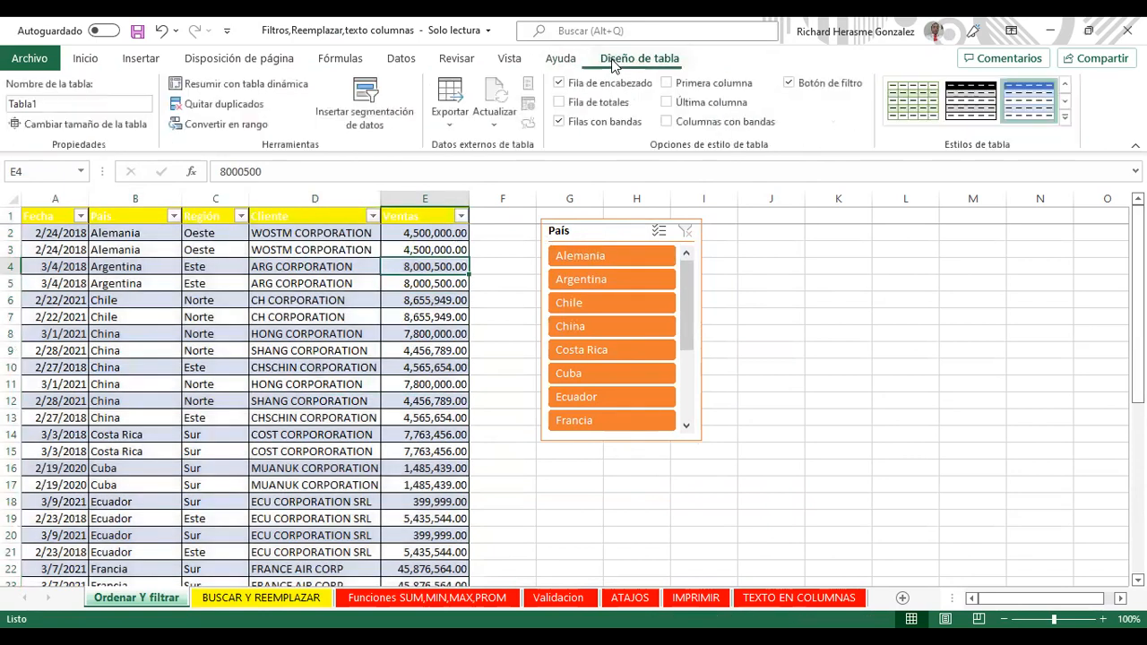
pyautogui.click(366, 101)
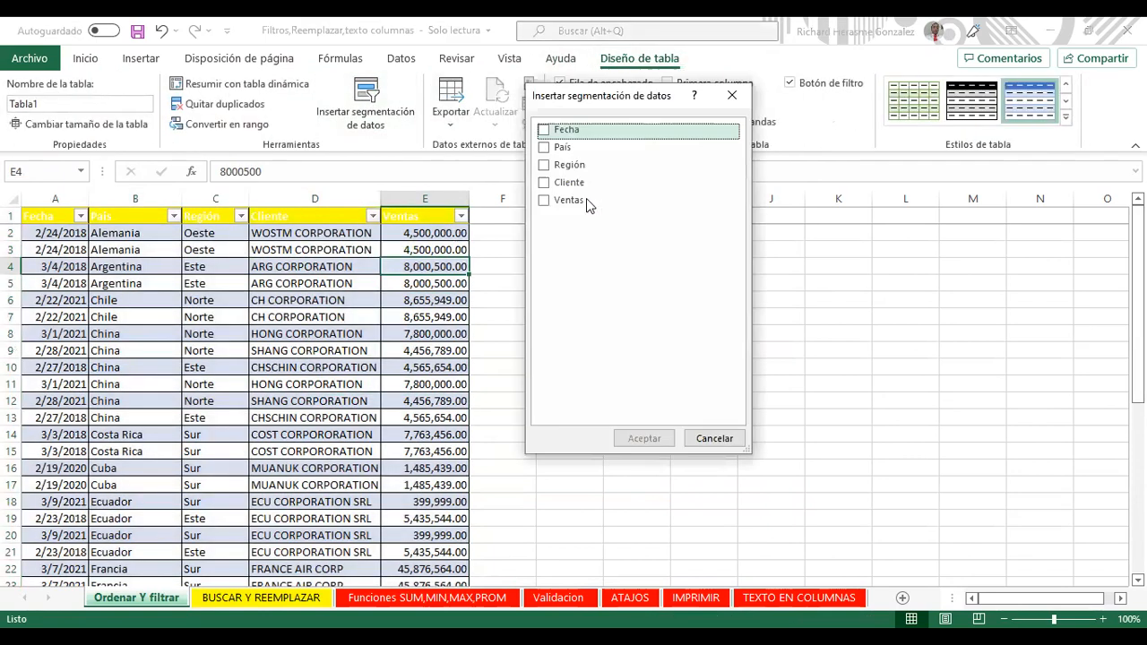
pyautogui.click(553, 134)
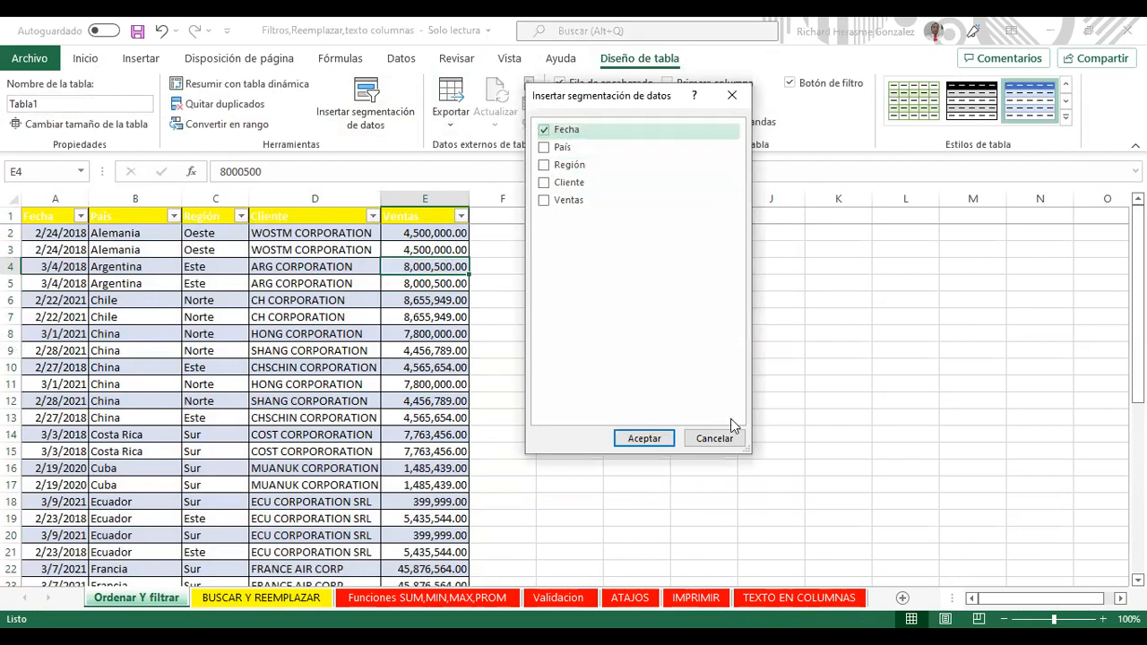
pyautogui.click(660, 442)
pyautogui.moveTo(597, 308); pyautogui.dragTo(810, 243)
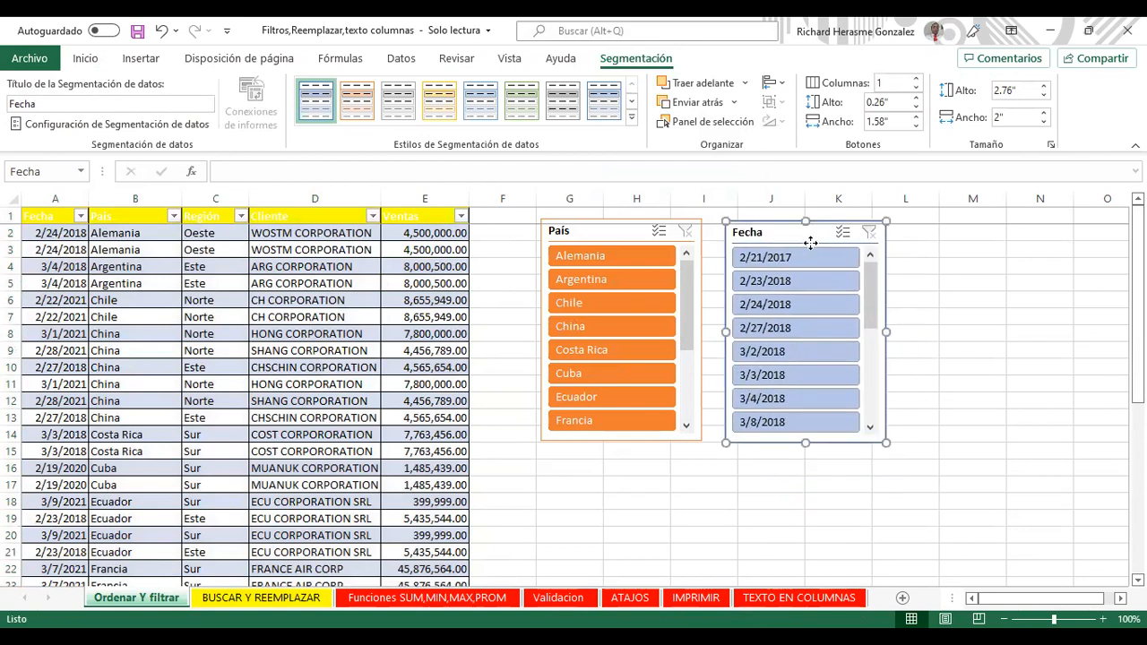
pyautogui.rightClick(811, 241)
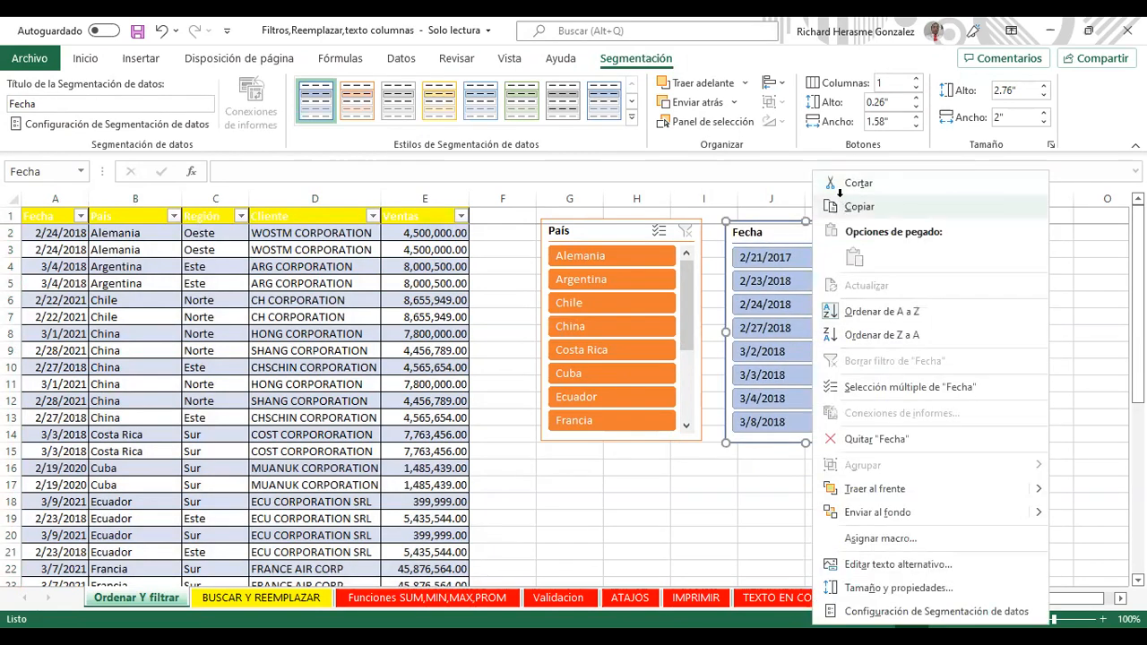
pyautogui.click(794, 230)
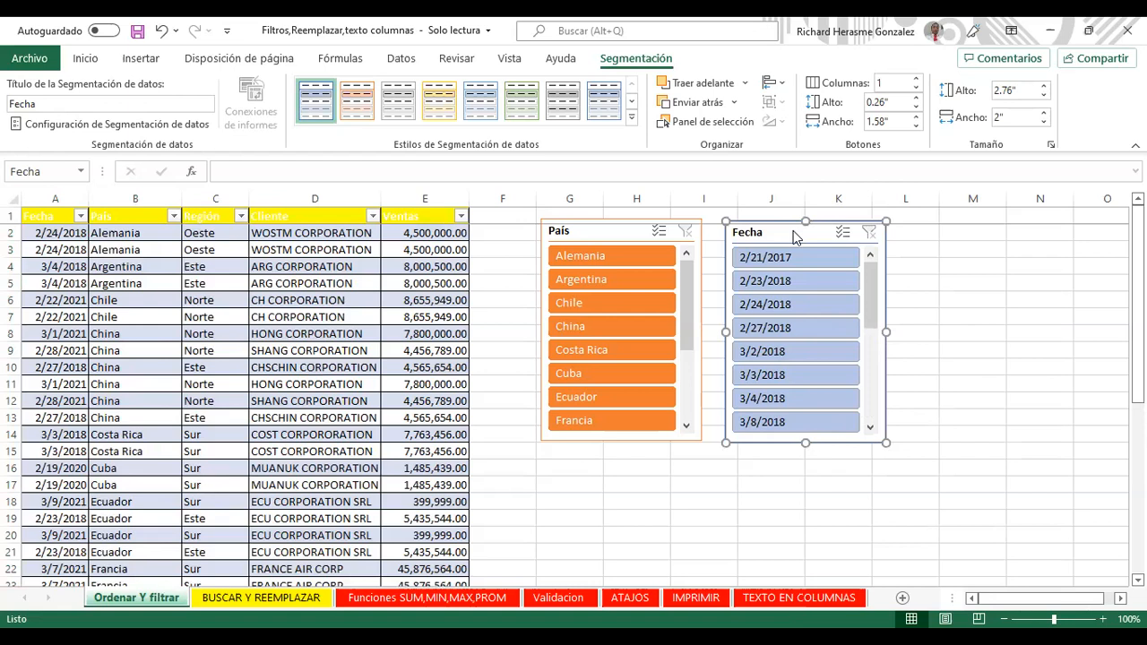
pyautogui.rightClick(794, 235)
pyautogui.click(853, 191)
pyautogui.click(628, 63)
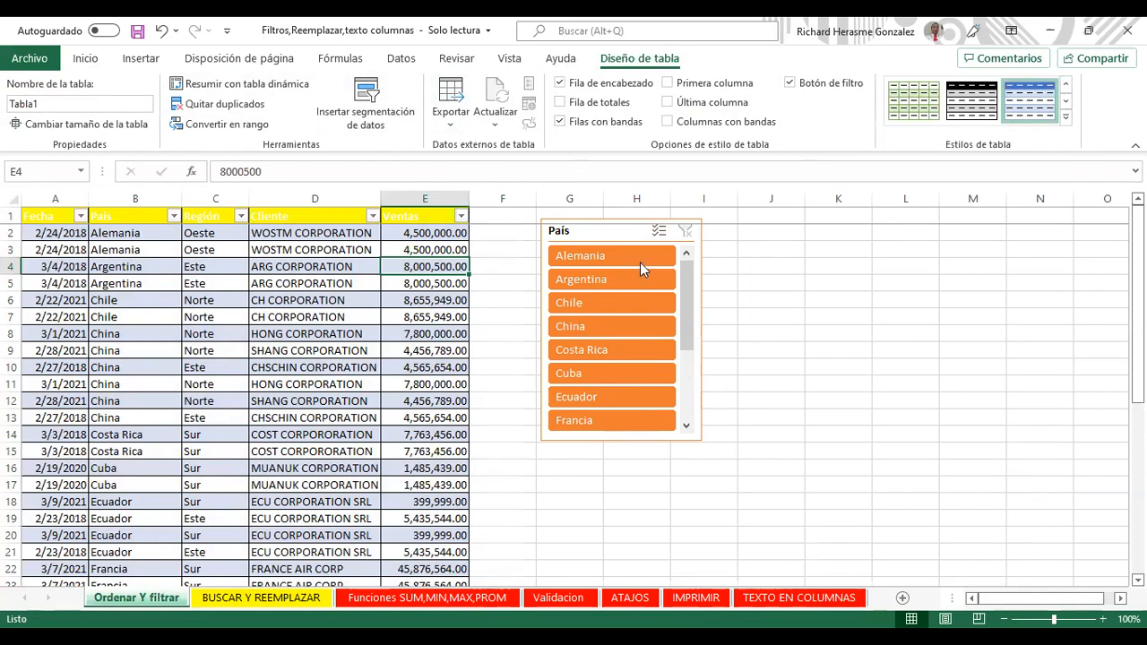
# Step: Reposition the País slicer and filter by each country in turn, Alemania through Francia
pyautogui.moveTo(625, 242); pyautogui.dragTo(620, 238)
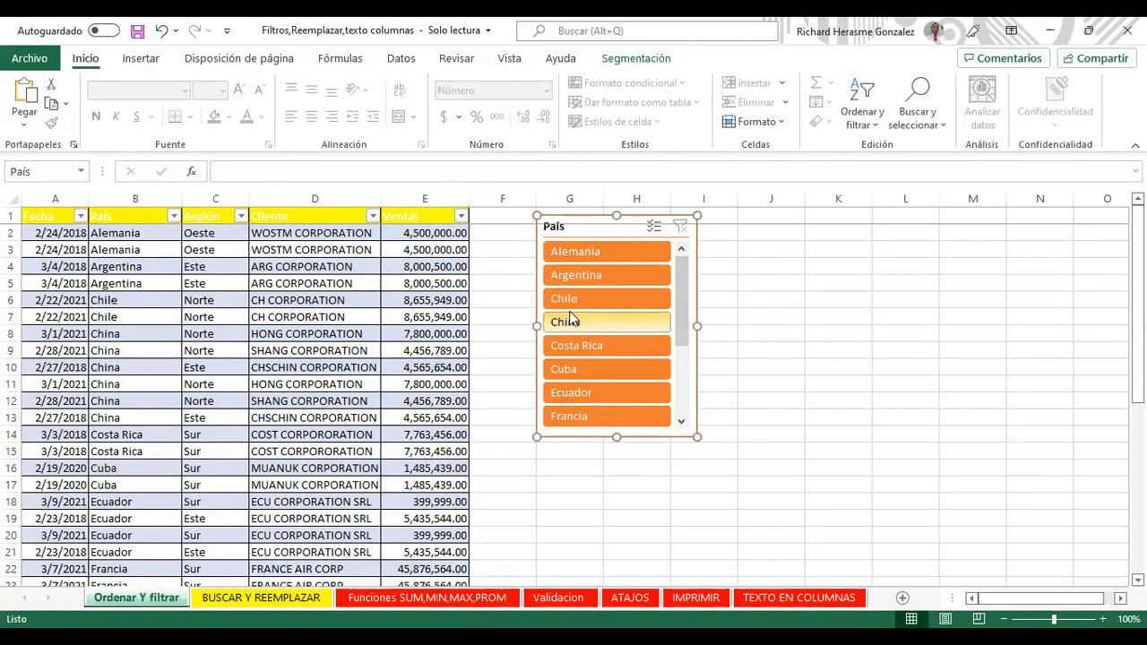
pyautogui.moveTo(536, 327); pyautogui.dragTo(505, 327)
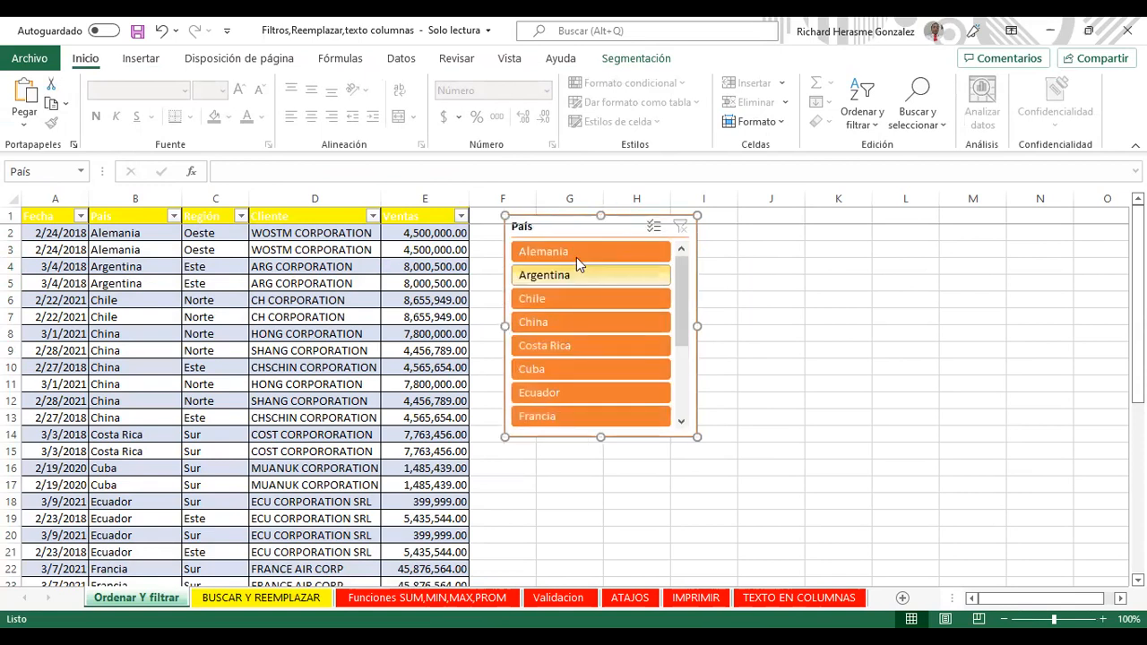
pyautogui.moveTo(683, 297); pyautogui.dragTo(643, 265)
pyautogui.click(631, 255)
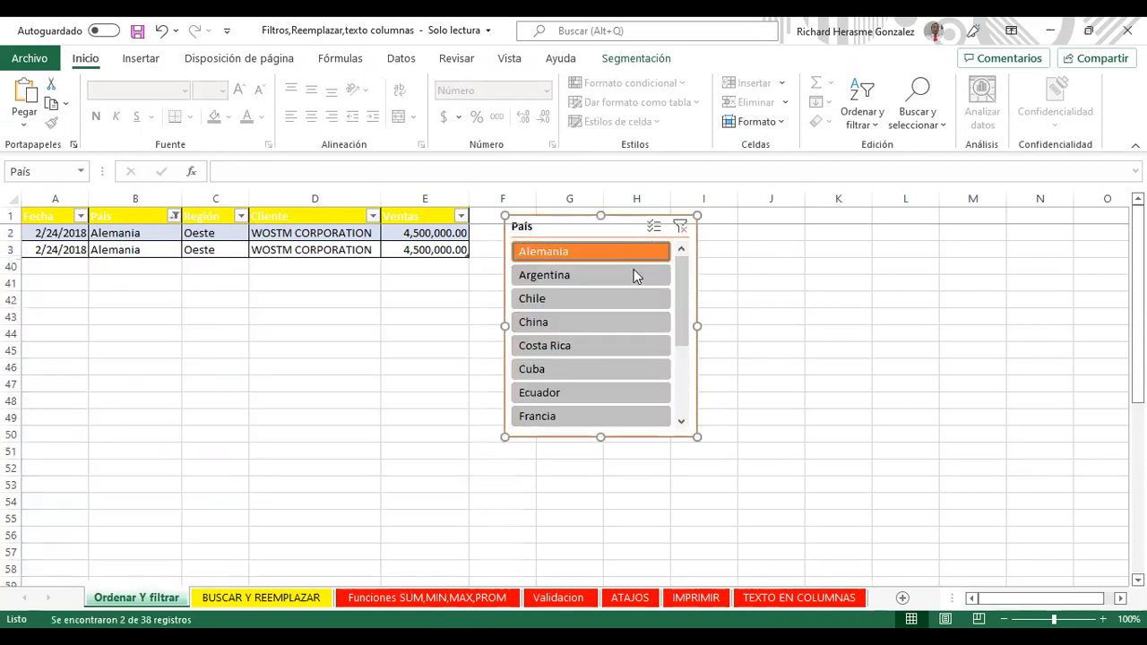
pyautogui.click(632, 279)
pyautogui.click(630, 299)
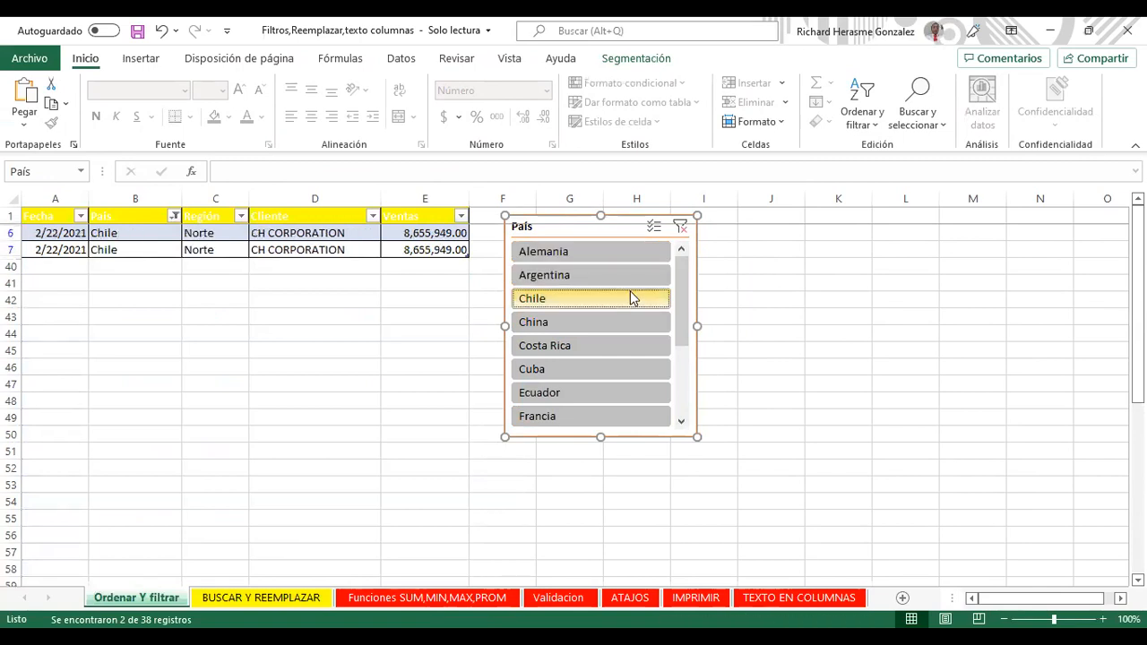
pyautogui.click(636, 323)
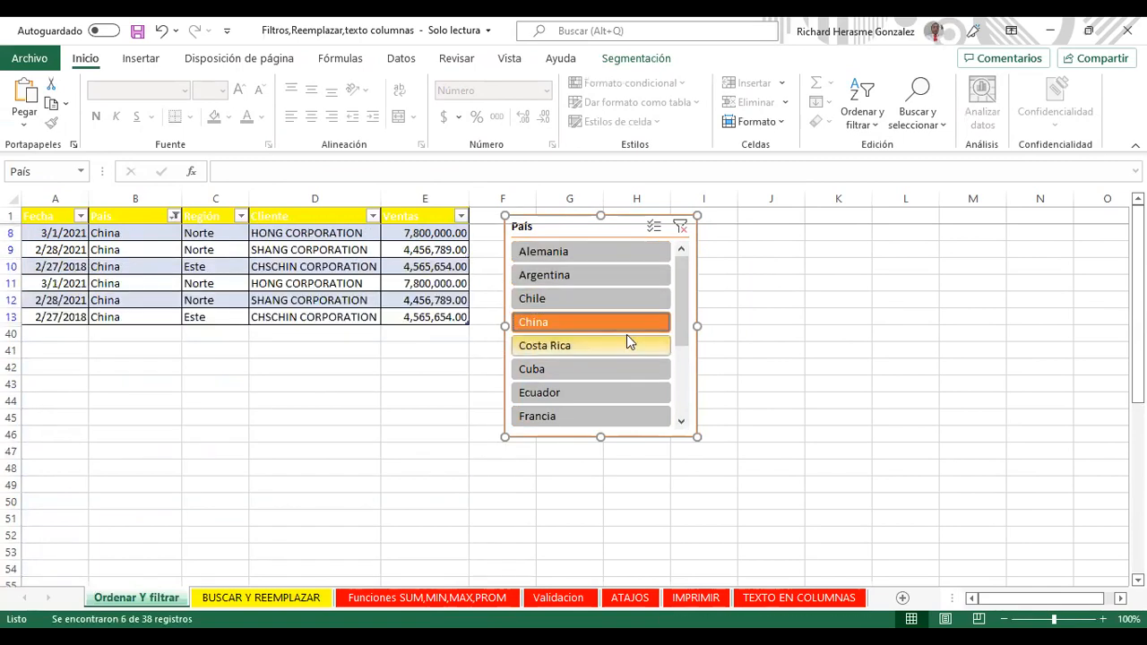
pyautogui.click(627, 344)
pyautogui.click(631, 366)
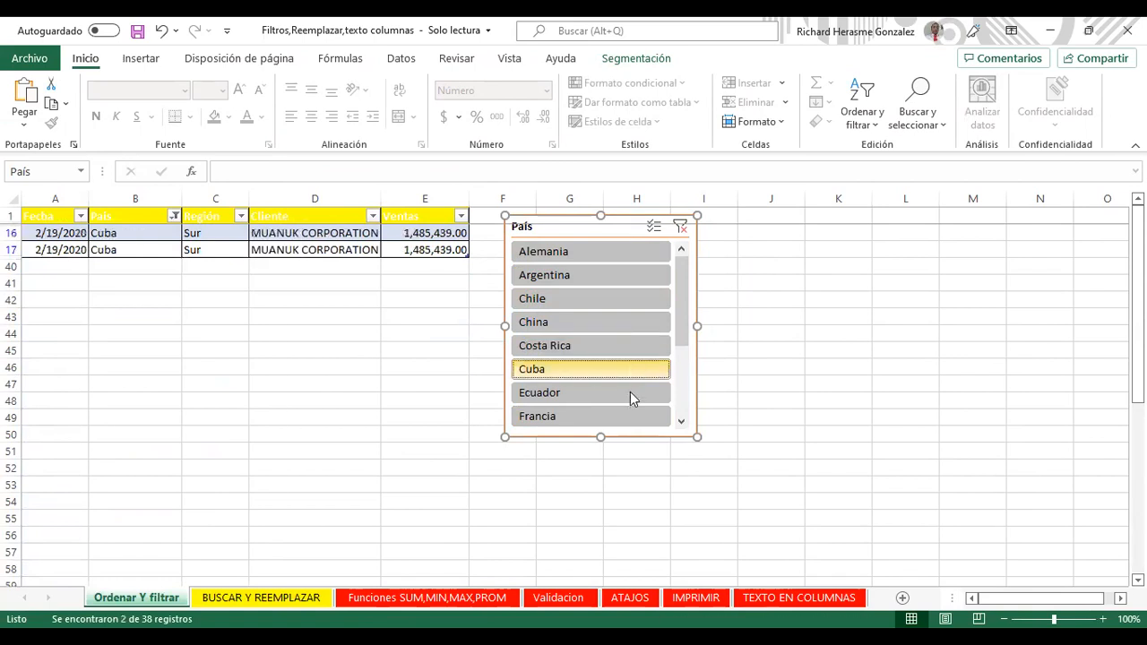
pyautogui.click(630, 394)
pyautogui.click(630, 412)
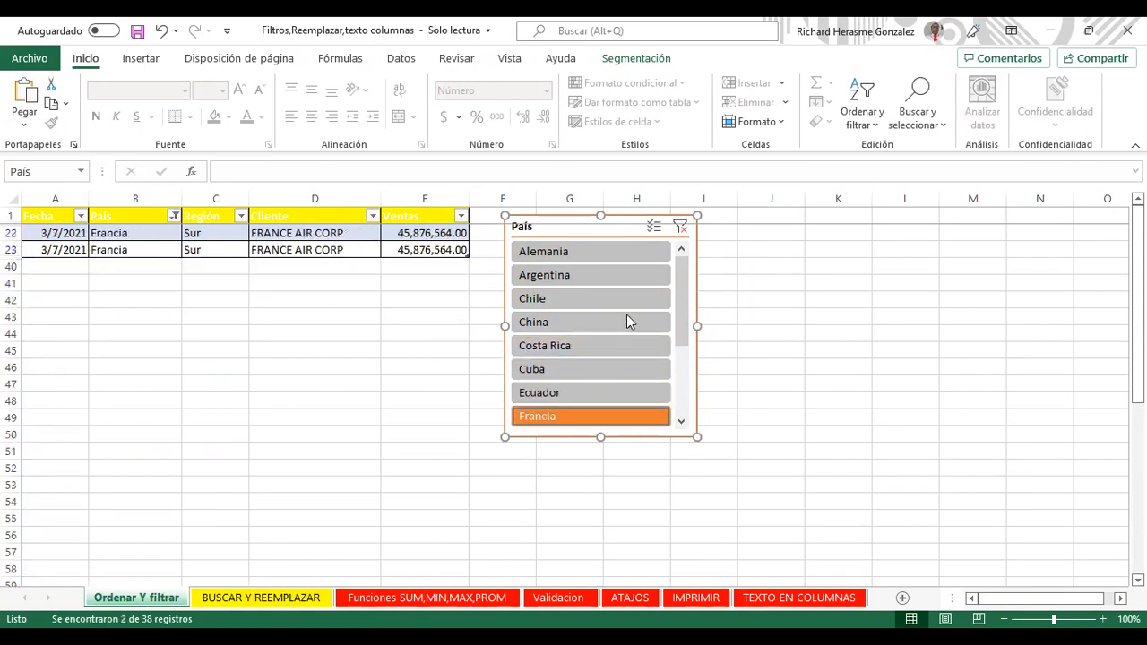
# Step: Try more slicer countries: Argentina, Rep Dominicana, Panamá, Japon, Ecuador, Mexico, Perú, Rusia, Francia
pyautogui.click(619, 275)
pyautogui.moveTo(679, 327); pyautogui.dragTo(658, 418)
pyautogui.click(627, 391)
pyautogui.click(619, 346)
pyautogui.click(603, 297)
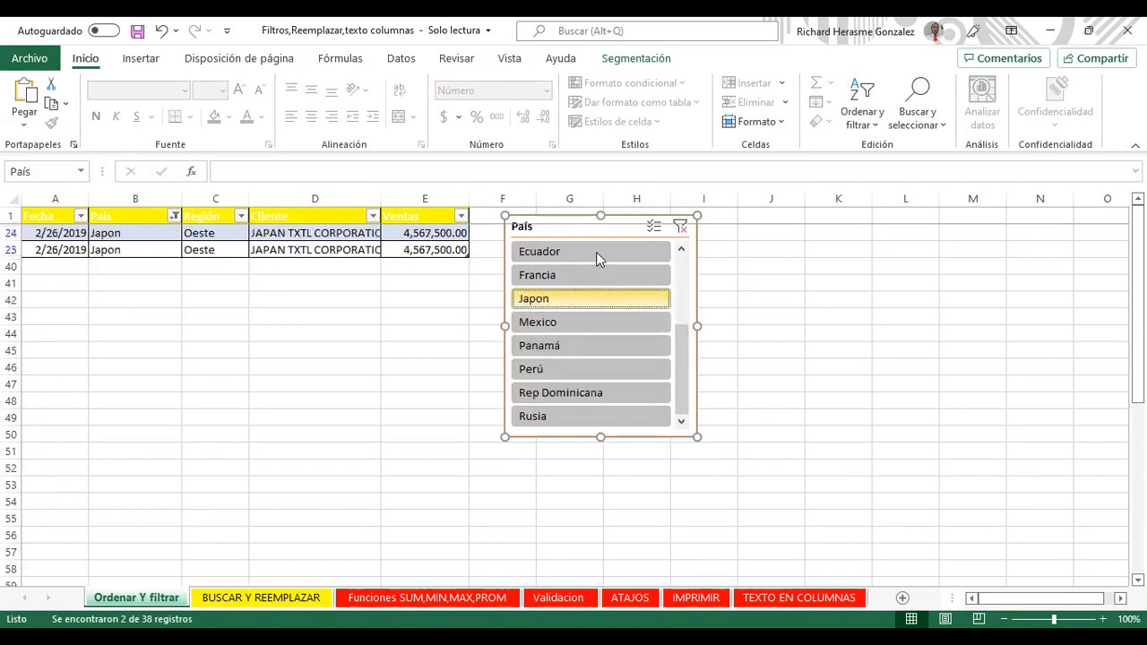
pyautogui.click(596, 252)
pyautogui.click(588, 323)
pyautogui.click(588, 361)
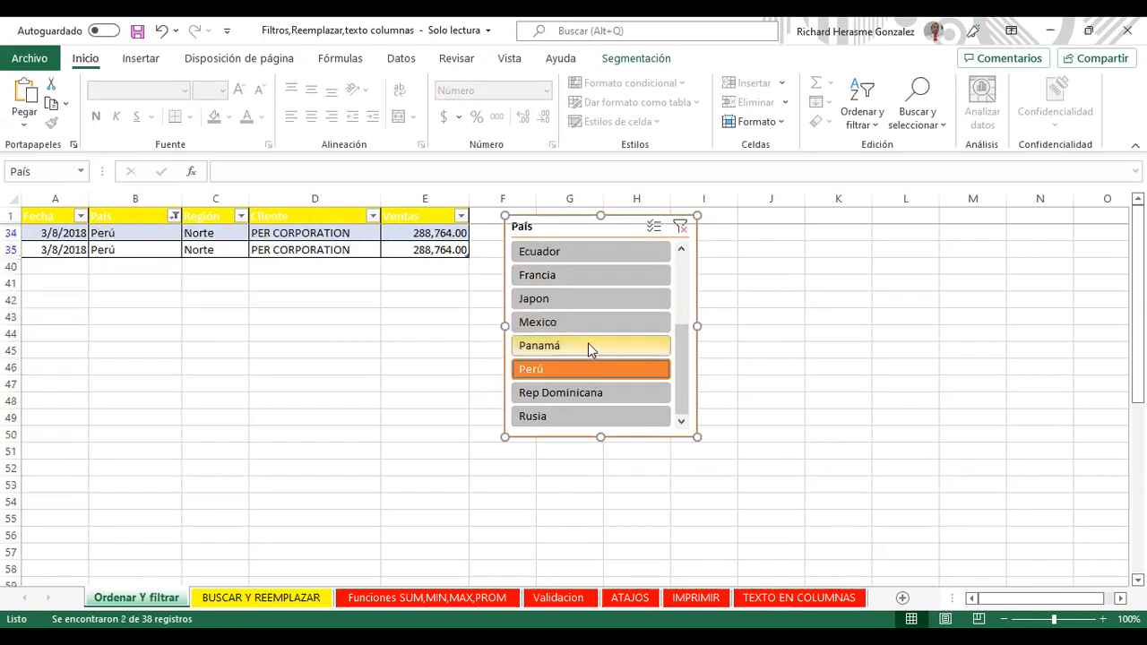
pyautogui.click(587, 344)
pyautogui.click(615, 388)
pyautogui.click(597, 416)
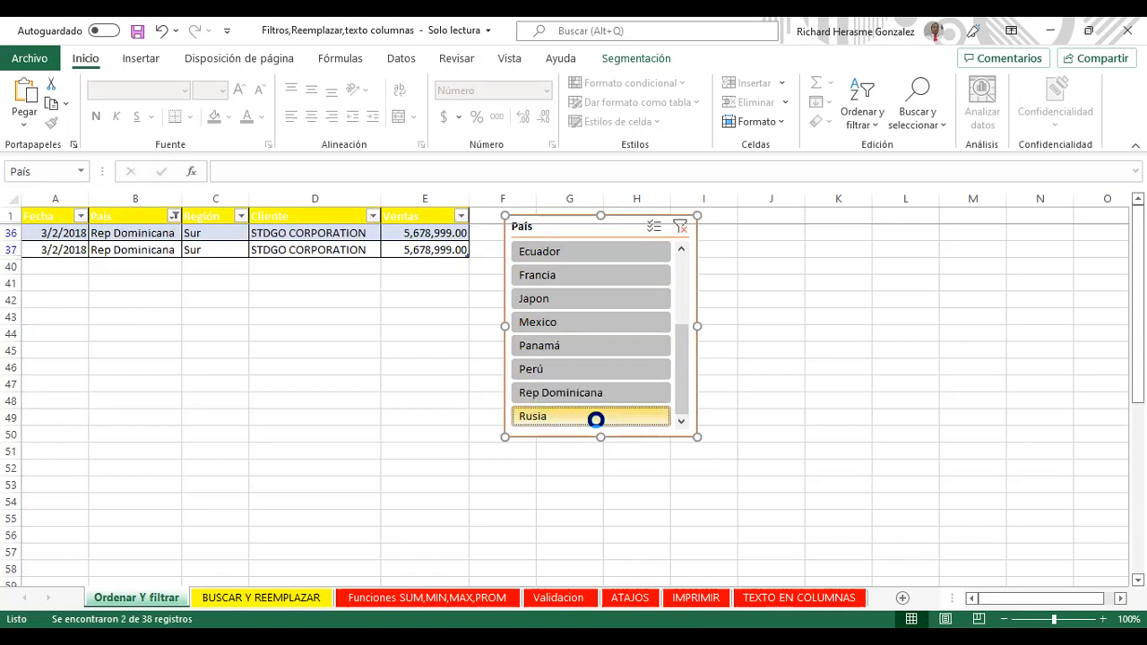
pyautogui.click(613, 346)
pyautogui.click(610, 323)
pyautogui.click(615, 298)
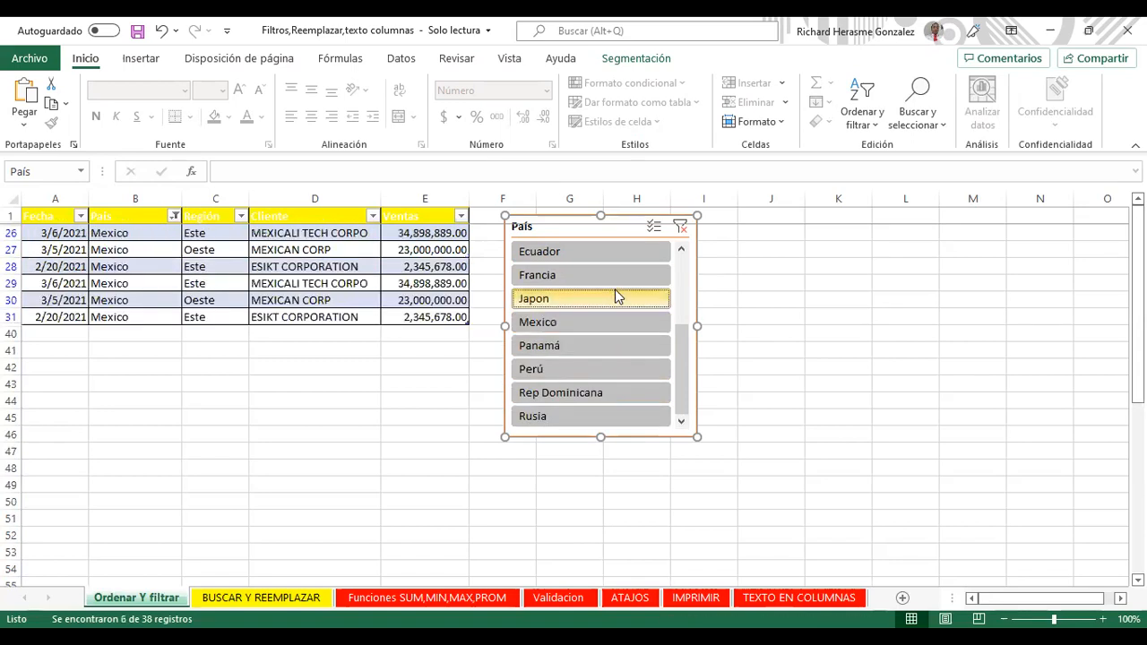
pyautogui.click(606, 251)
pyautogui.click(598, 279)
pyautogui.moveTo(679, 336); pyautogui.dragTo(644, 240)
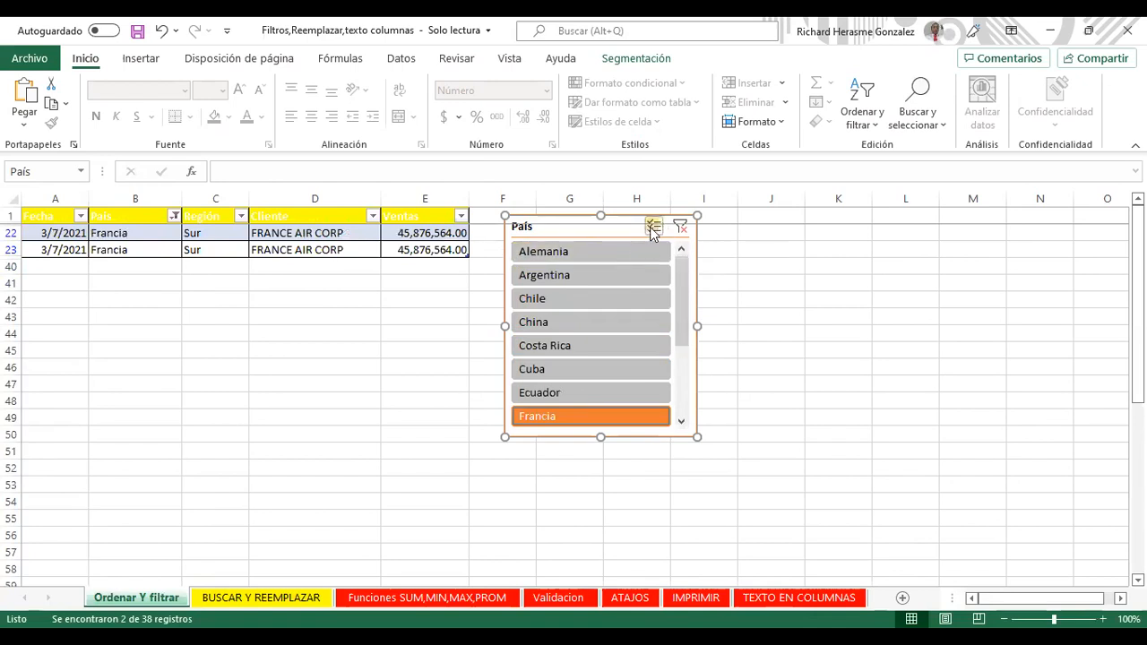
pyautogui.rightClick(657, 230)
pyautogui.press('Escape')
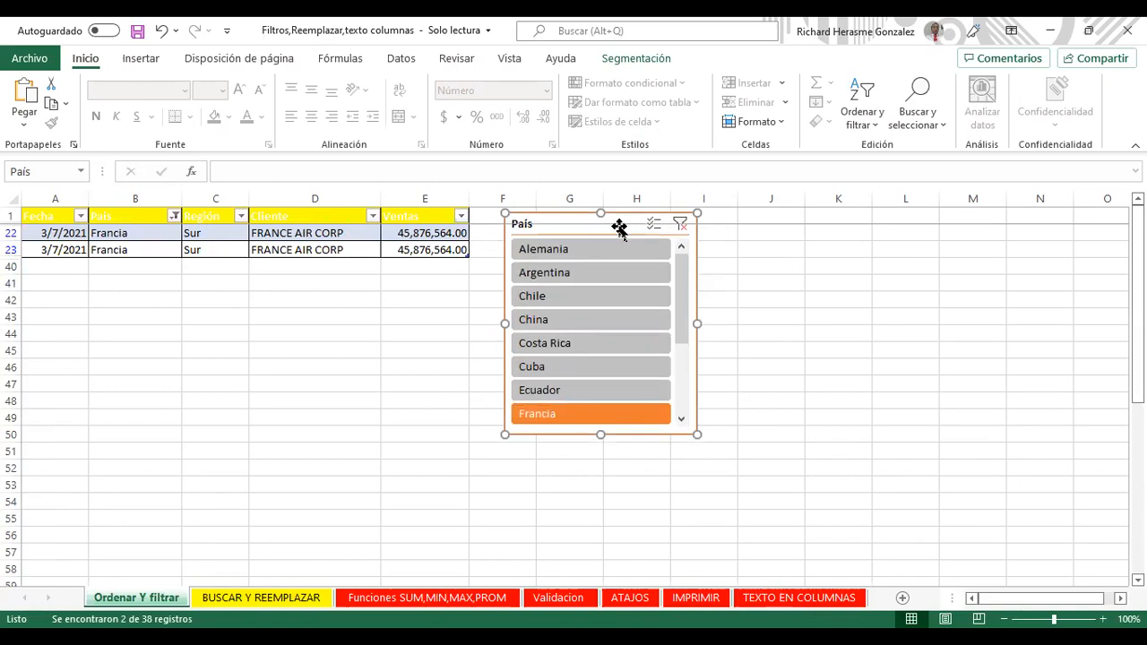
pyautogui.scroll(-3, 678, 346)
pyautogui.scroll(3, 671, 316)
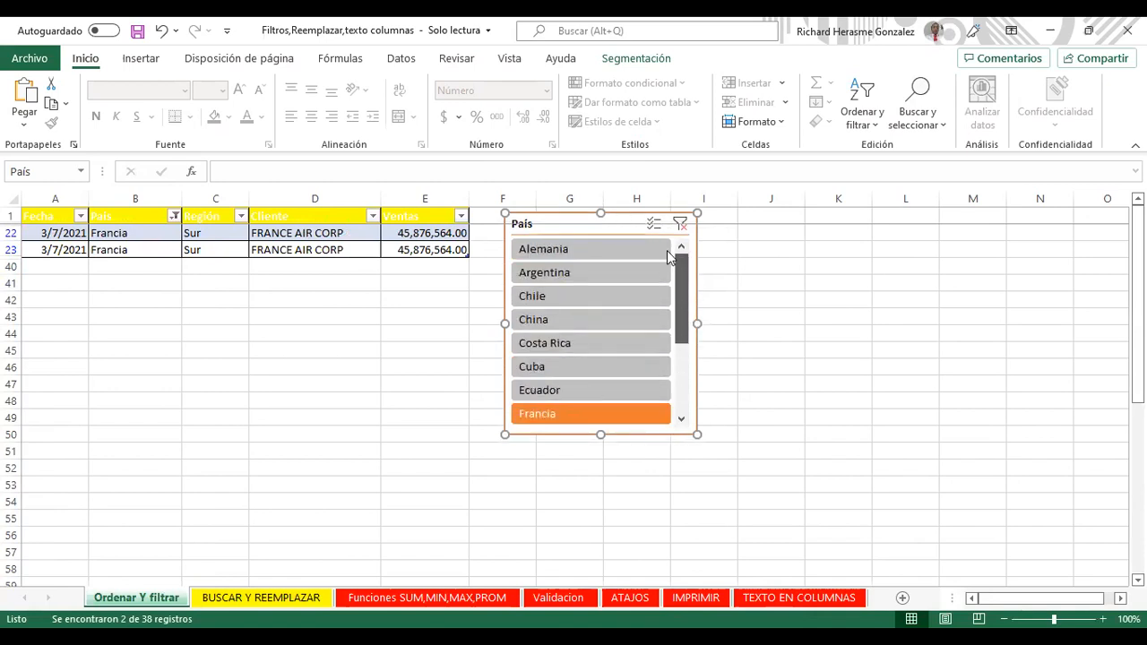
# Step: Clear the slicer, then filter through Argentina, Alemania, Chile, China, Costa Rica, Ecuador, Francia
pyautogui.click(681, 224)
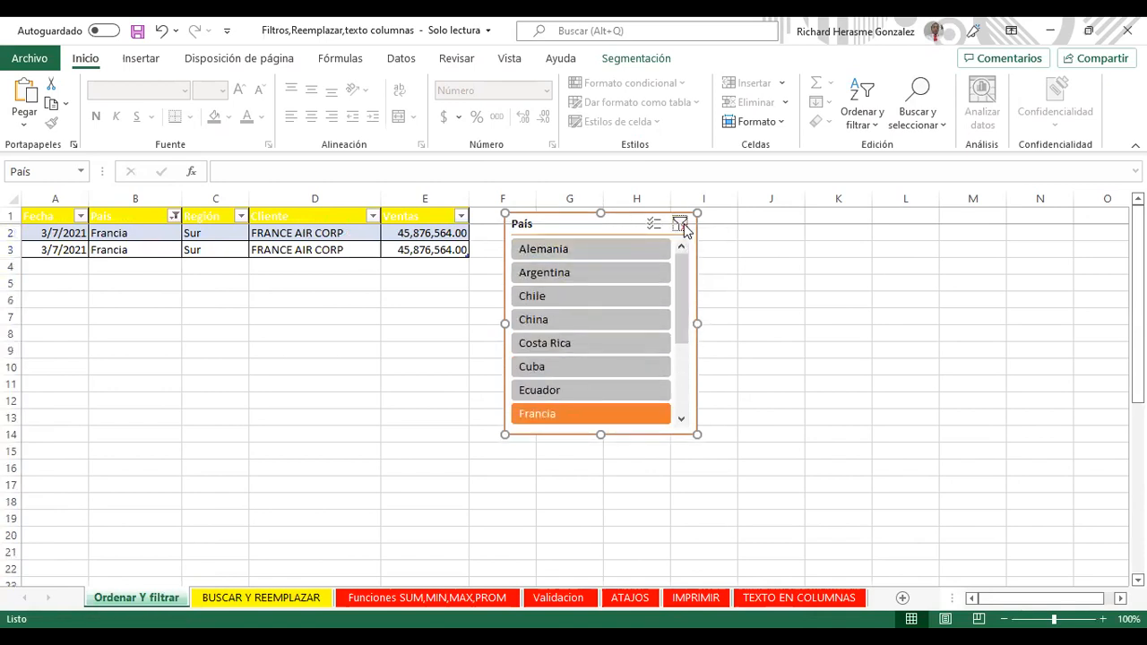
pyautogui.click(596, 273)
pyautogui.click(609, 251)
pyautogui.click(593, 297)
pyautogui.click(592, 317)
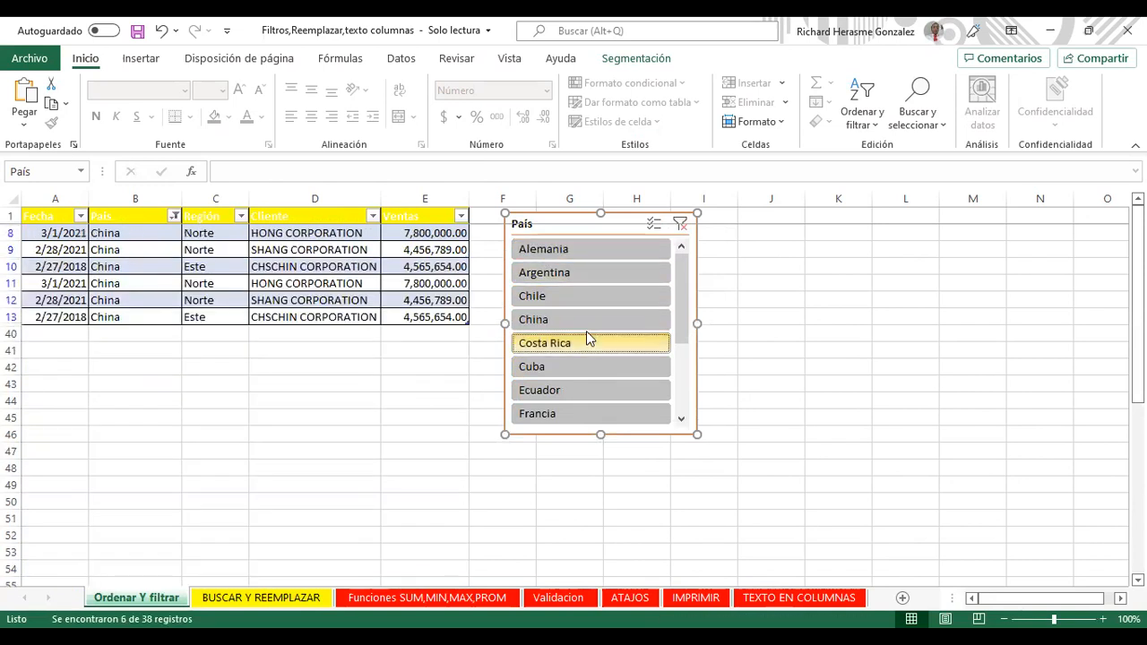
pyautogui.click(585, 341)
pyautogui.click(573, 392)
pyautogui.click(574, 413)
pyautogui.click(583, 319)
pyautogui.click(583, 297)
pyautogui.click(585, 272)
pyautogui.click(587, 250)
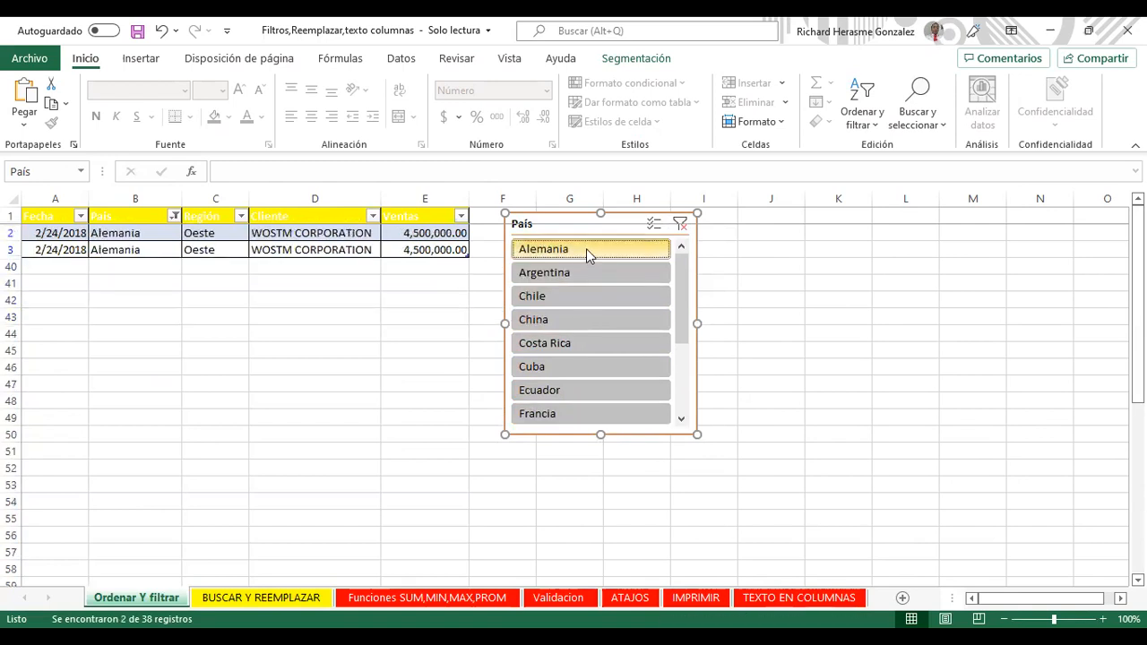
pyautogui.click(582, 295)
pyautogui.click(570, 320)
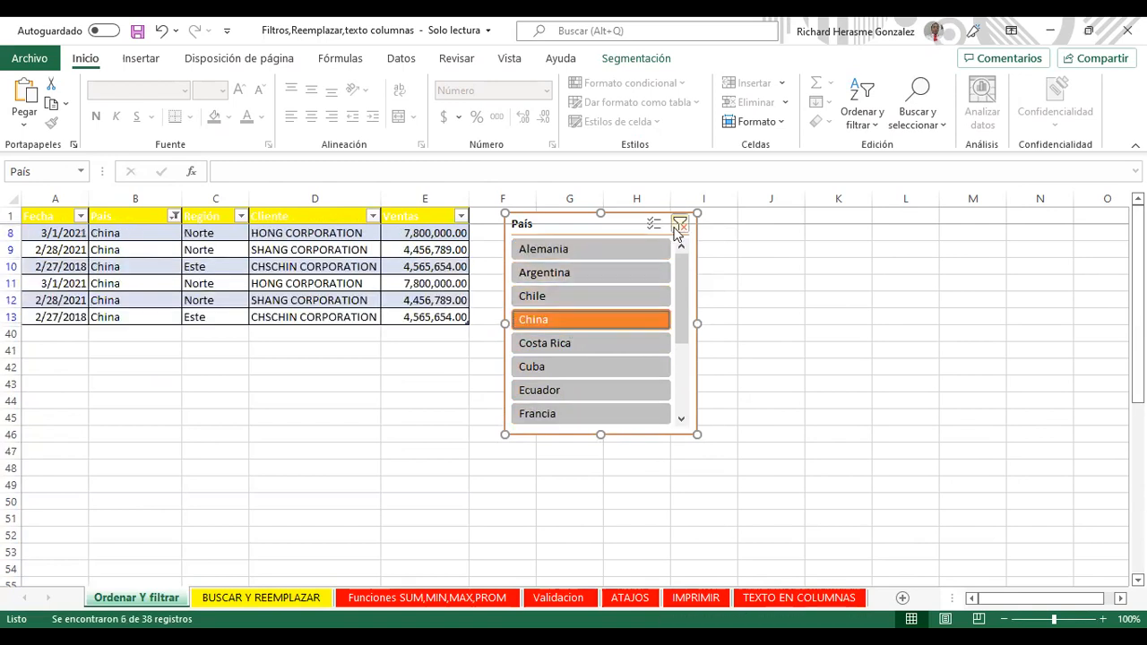
# Step: Clear the País slicer and tick only Norte and Este in the Región filter
pyautogui.click(681, 224)
pyautogui.click(240, 216)
pyautogui.click(108, 414)
pyautogui.click(90, 444)
pyautogui.click(90, 431)
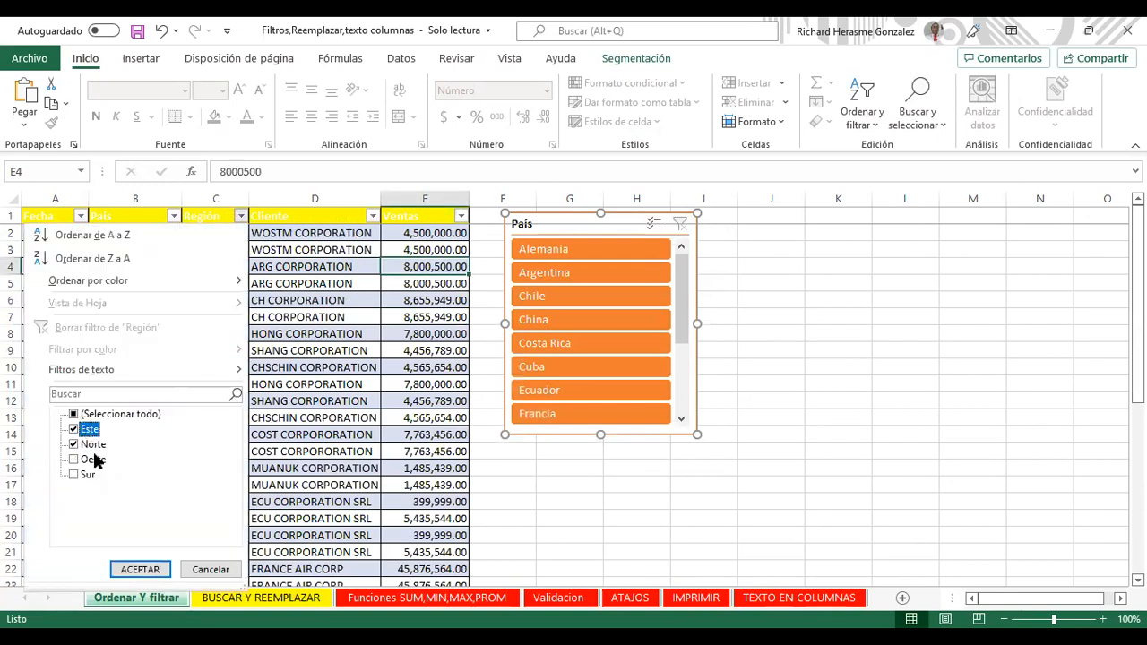
# Step: Apply the Este/Norte Región filter, then reselect all Región values to show every row
pyautogui.click(134, 568)
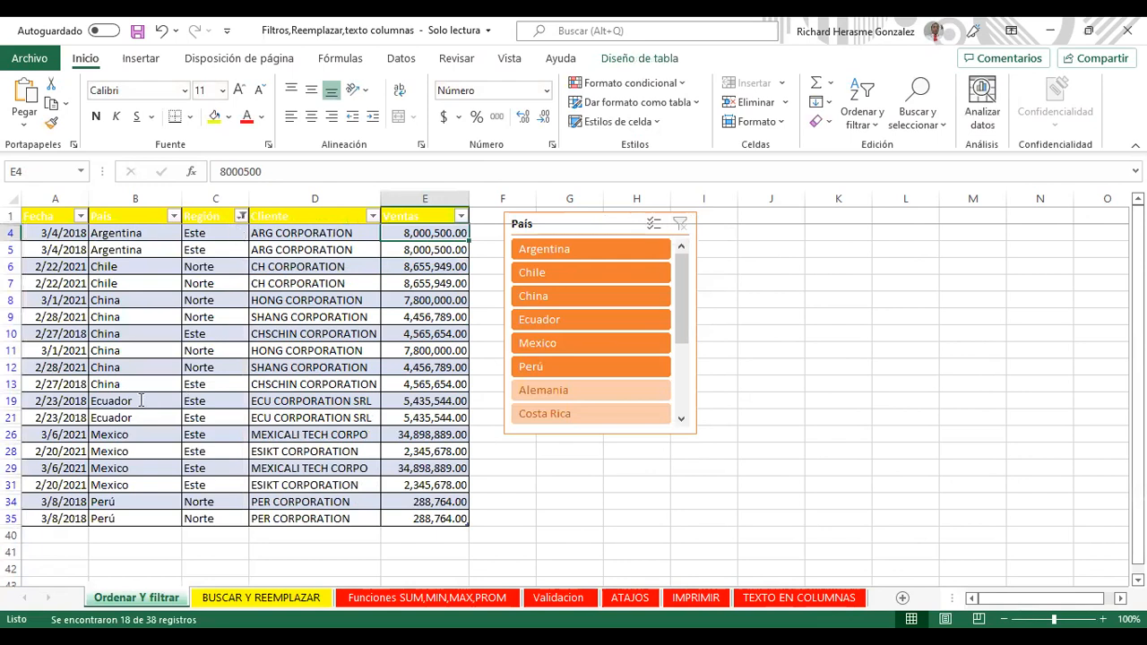
pyautogui.click(241, 216)
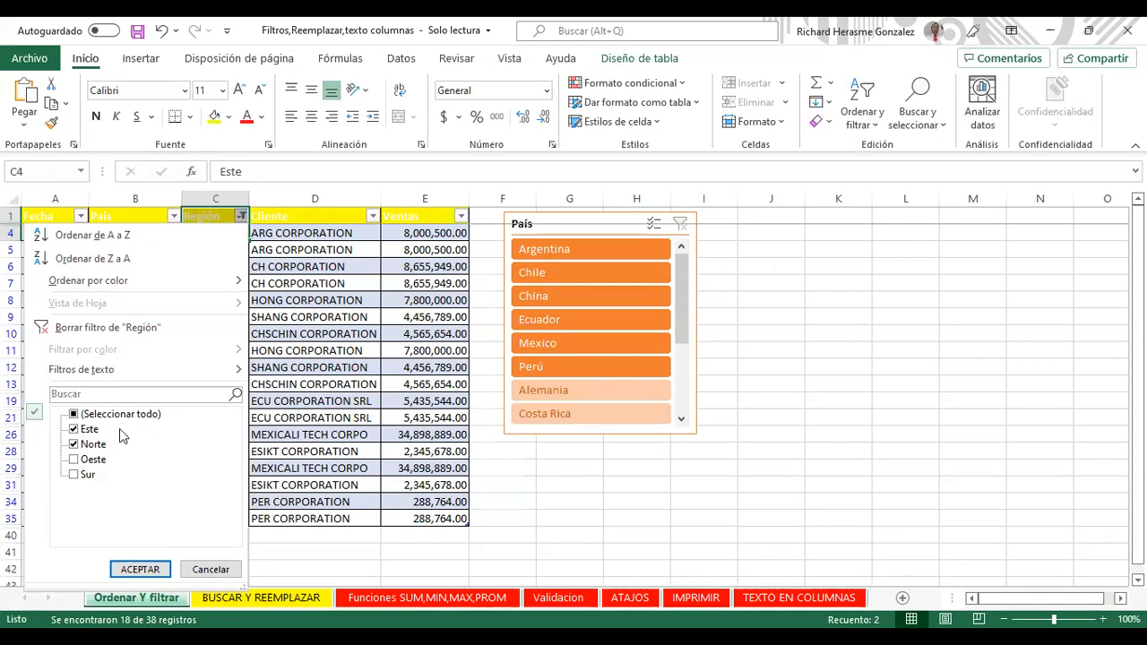
pyautogui.click(150, 570)
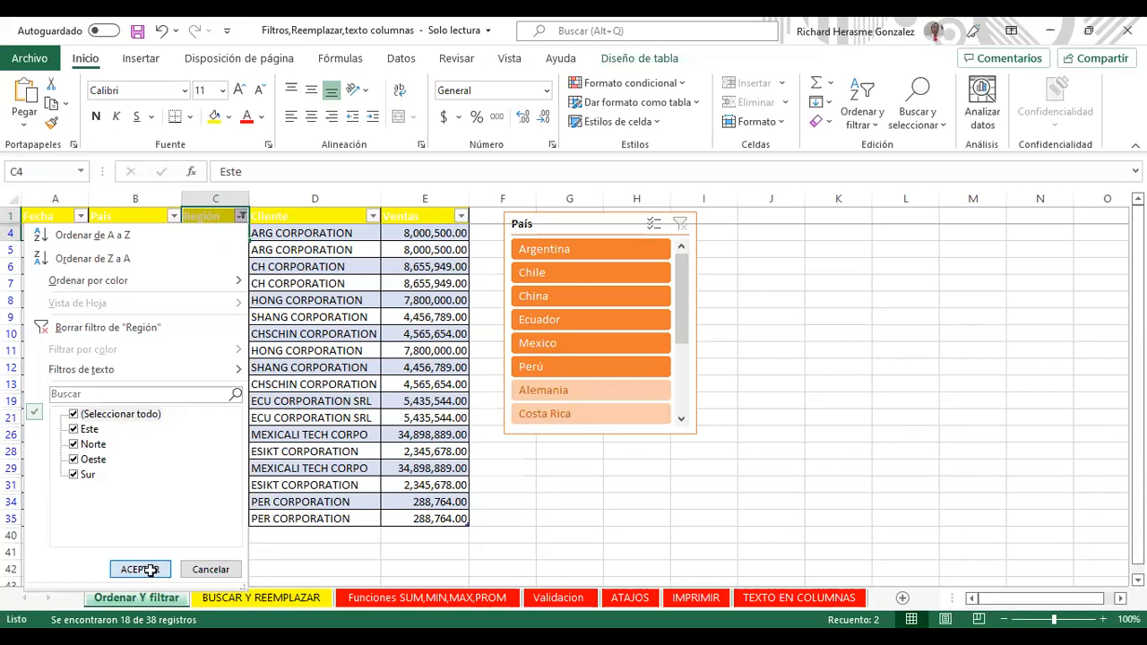
pyautogui.click(616, 256)
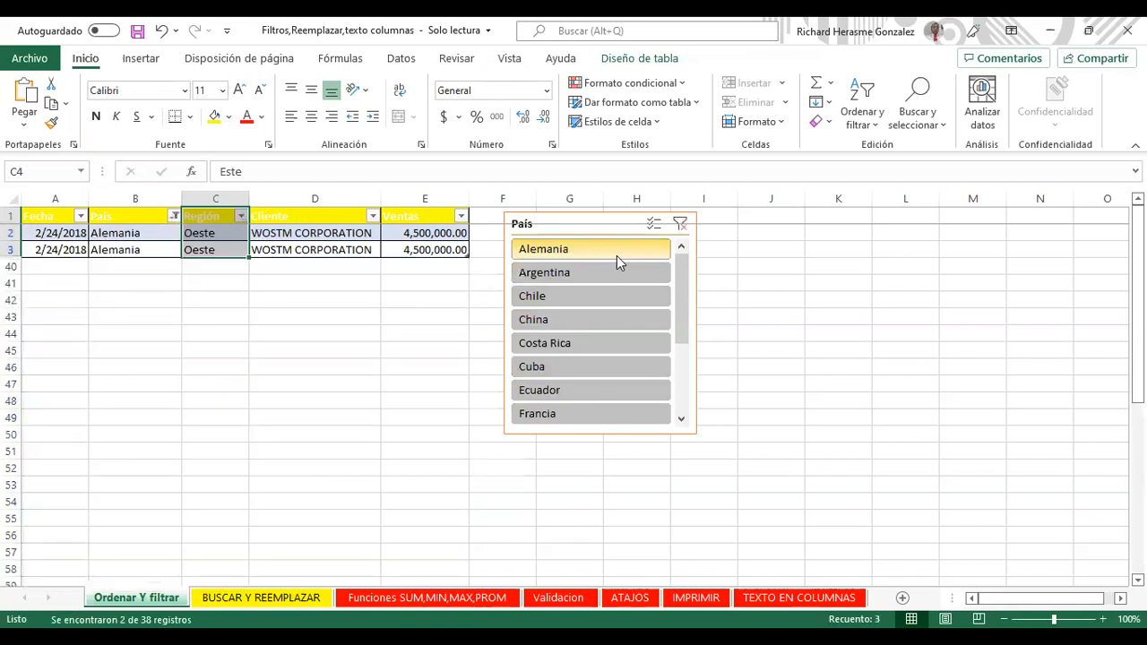
# Step: Try Argentina and Chile in the slicer, clear it, and place it over columns G–I
pyautogui.click(613, 271)
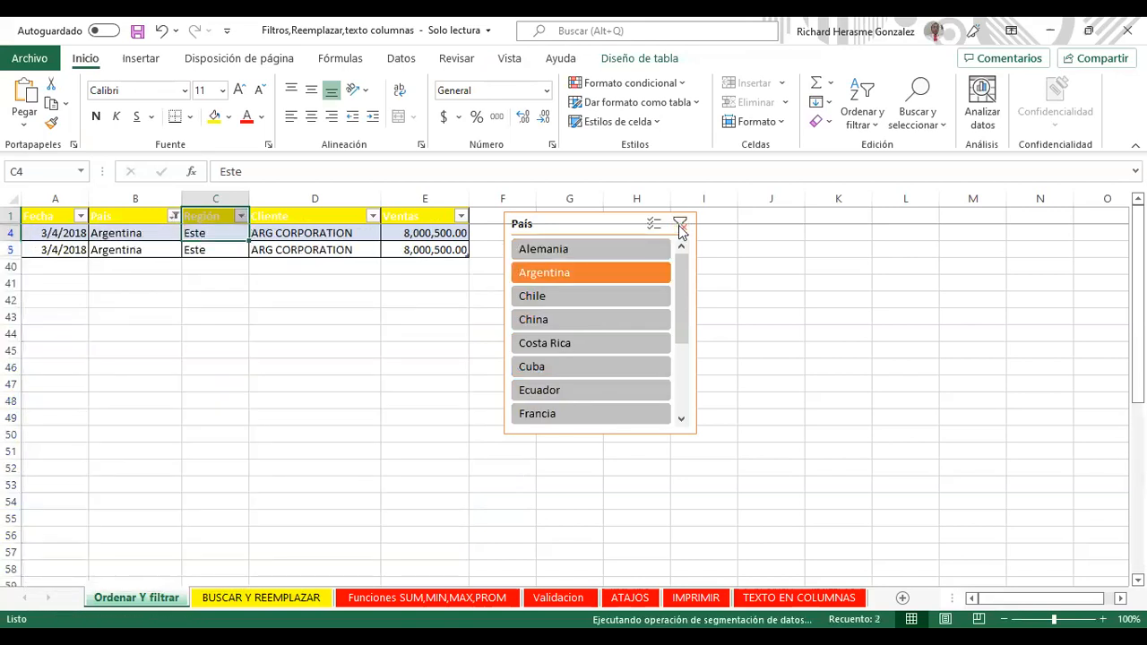
pyautogui.click(681, 224)
pyautogui.click(534, 296)
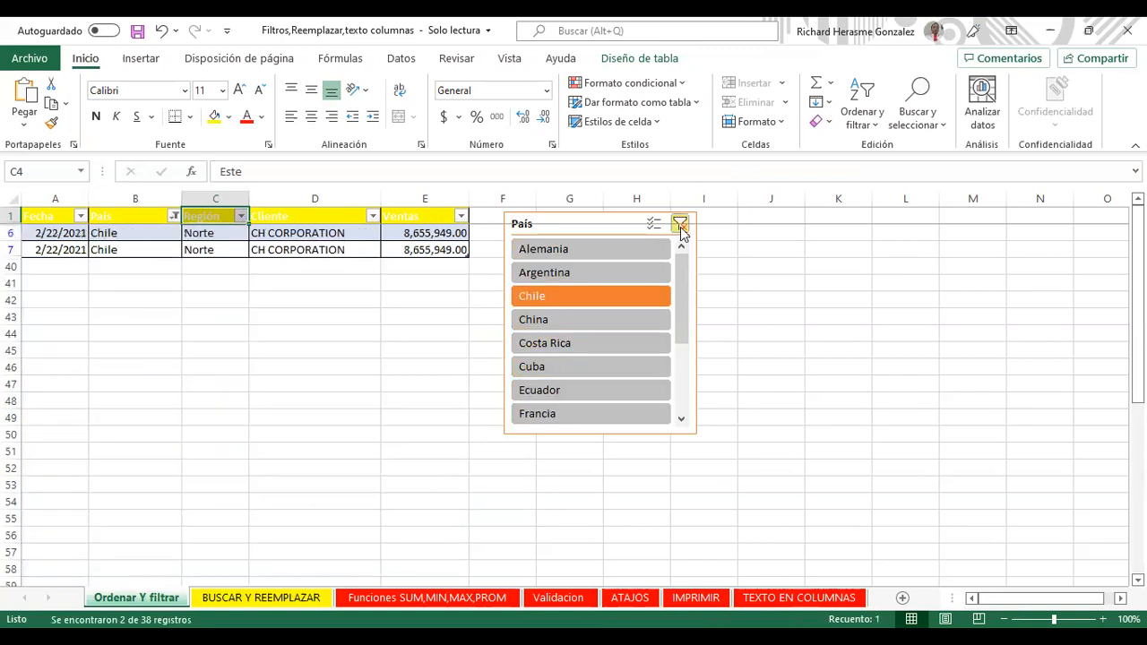
pyautogui.click(681, 225)
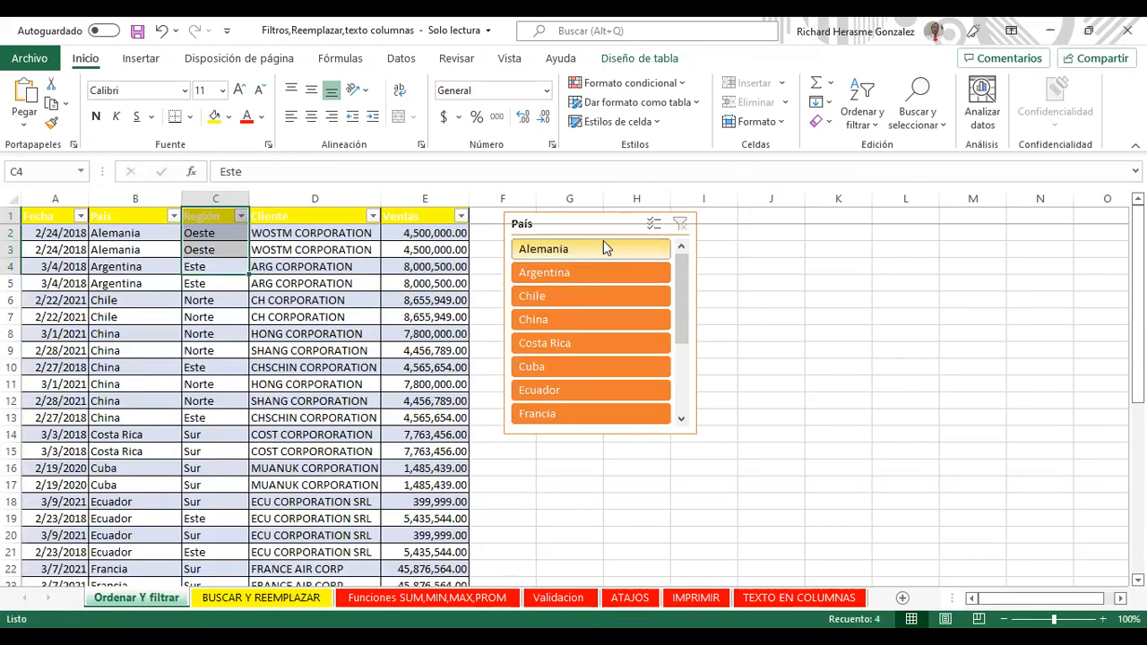
pyautogui.click(602, 212)
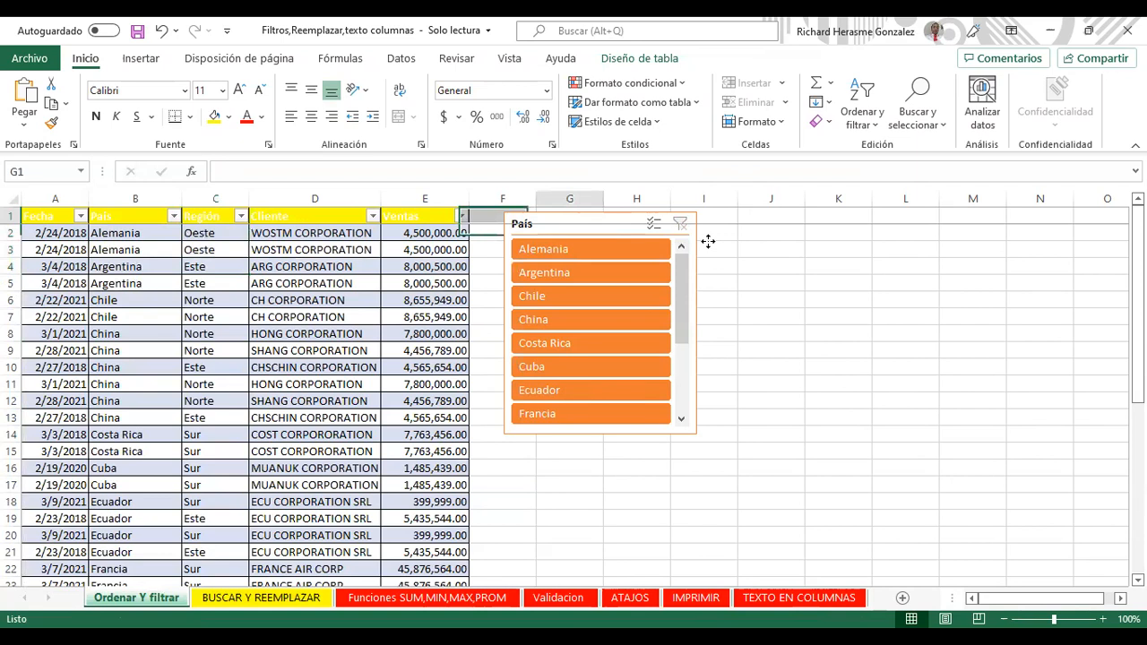
pyautogui.moveTo(708, 241); pyautogui.dragTo(837, 245)
pyautogui.moveTo(656, 230); pyautogui.dragTo(539, 218)
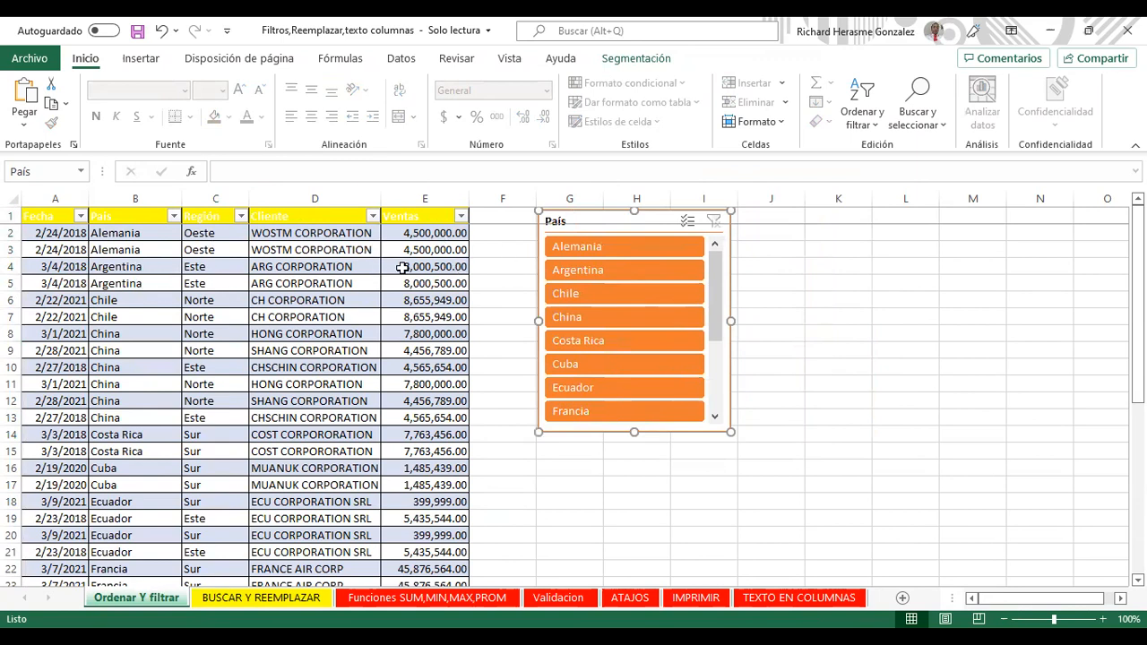
# Step: Select the whole sales table and create a pivot chart on a new sheet
pyautogui.click(72, 219)
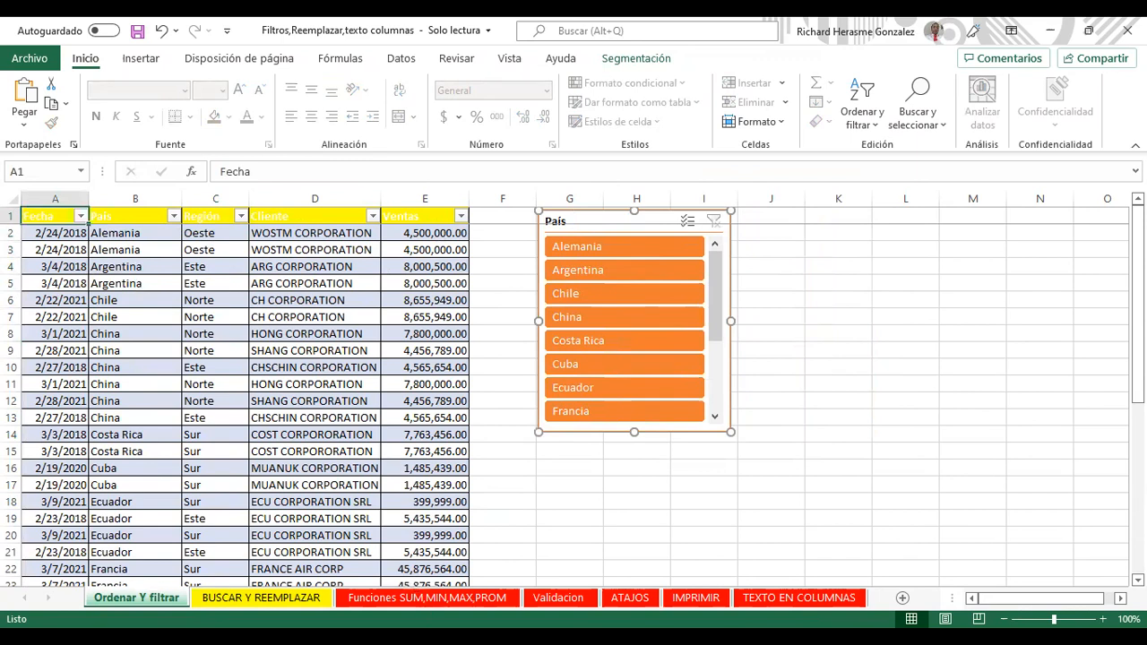
pyautogui.hotkey('ctrl', 'a')
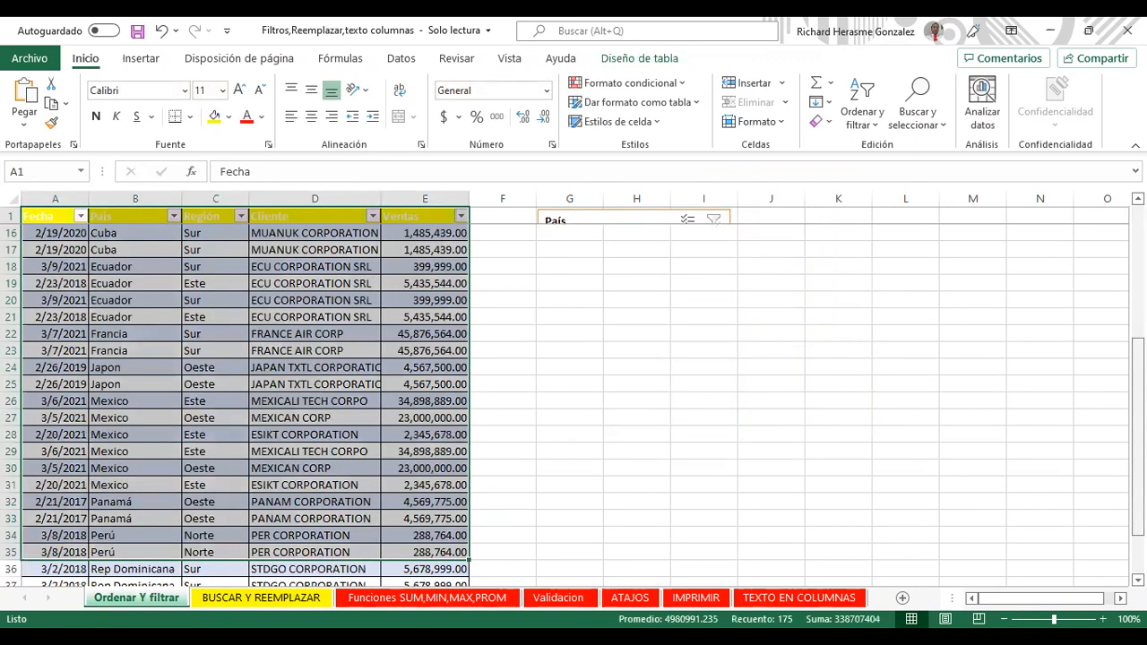
pyautogui.click(158, 65)
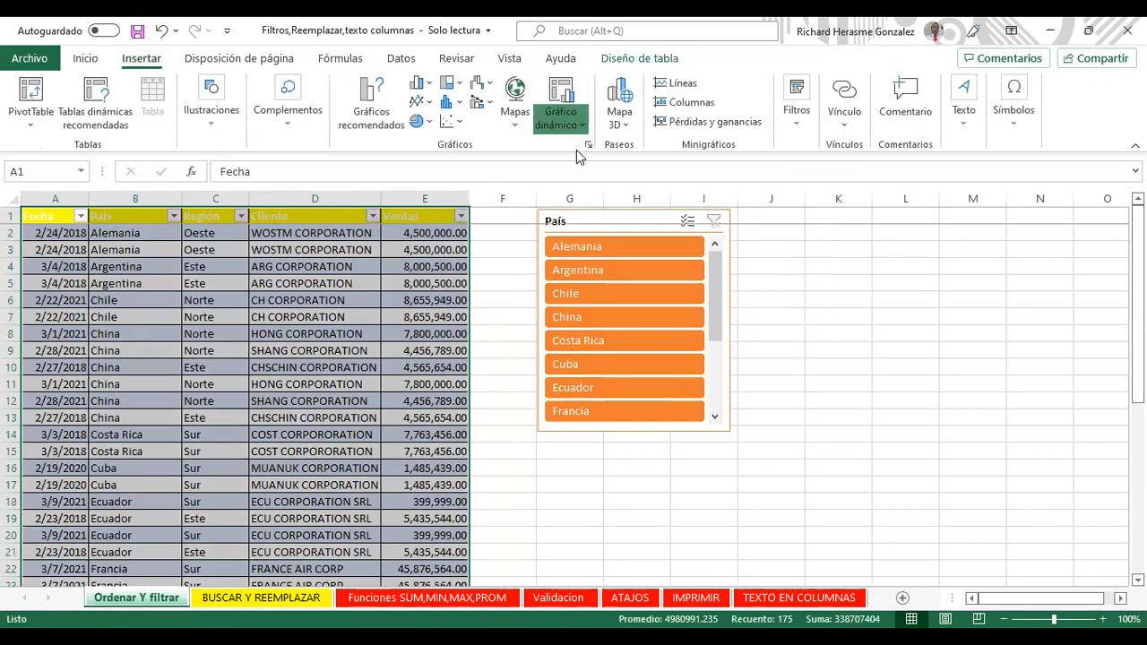
pyautogui.click(562, 106)
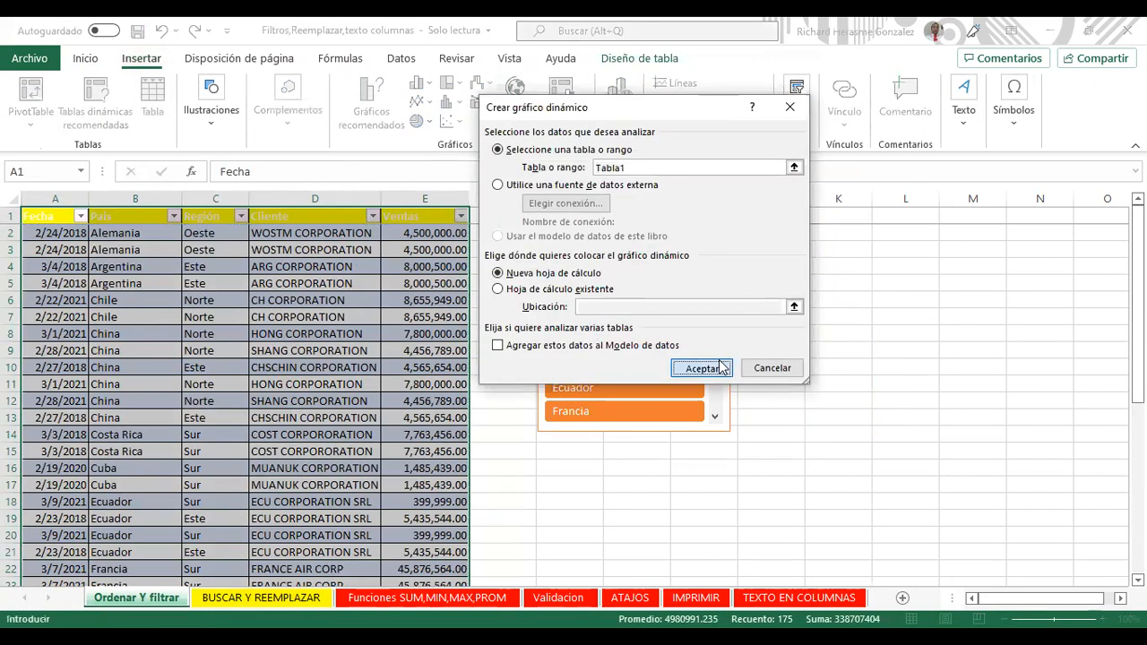
pyautogui.click(701, 367)
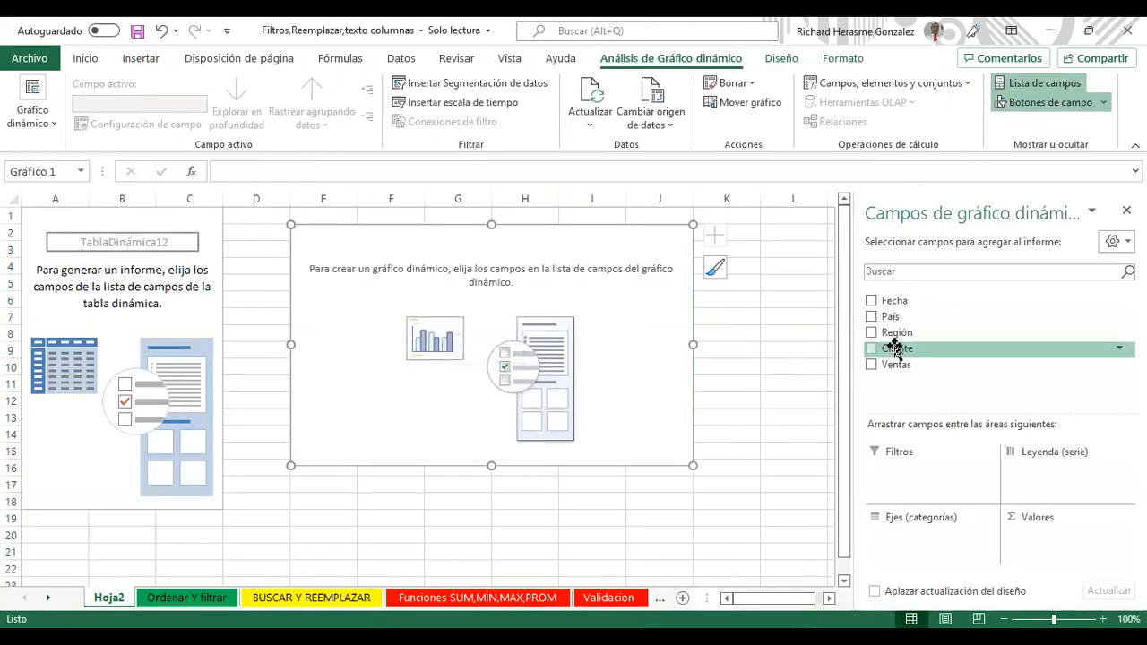
# Step: Plot Suma de Ventas by País with País on the axis and Ventas as values
pyautogui.moveTo(890, 316); pyautogui.dragTo(897, 530)
pyautogui.moveTo(886, 367); pyautogui.dragTo(1067, 538)
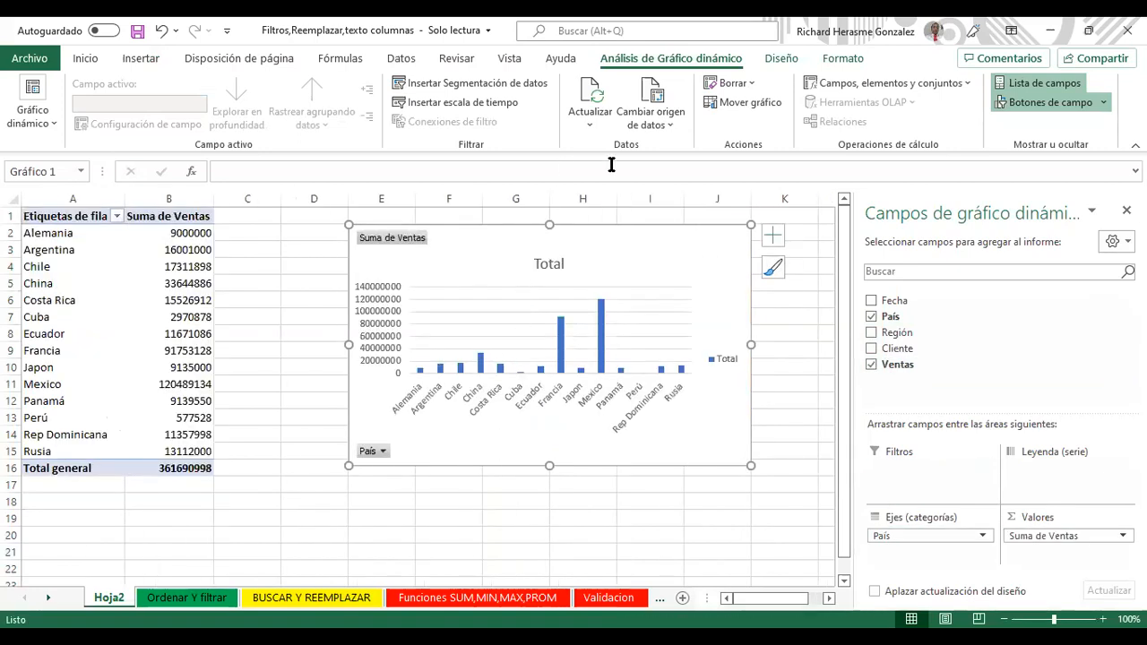
pyautogui.click(481, 87)
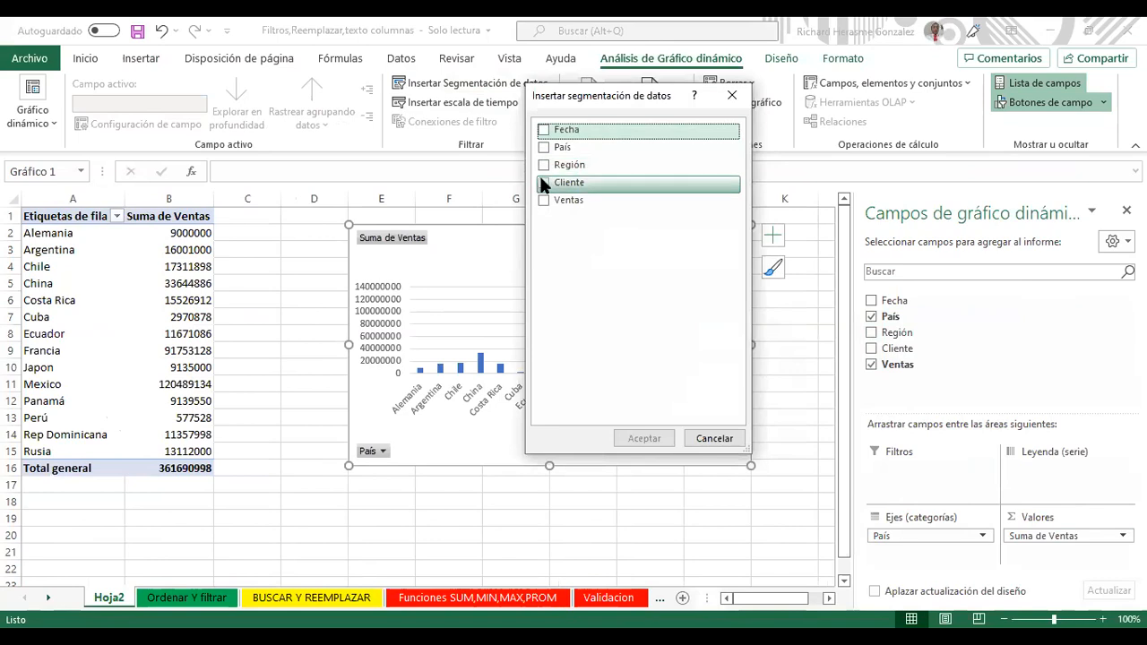
# Step: Add a yellow-styled País slicer to the right of the pivot chart
pyautogui.click(543, 147)
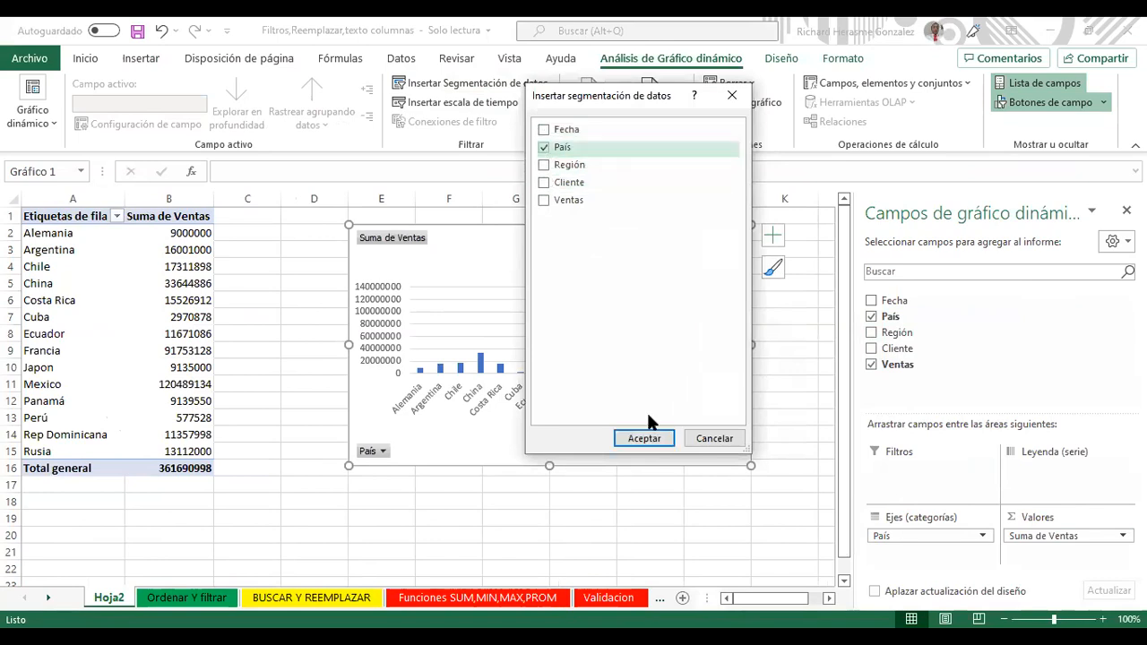
pyautogui.click(649, 439)
pyautogui.moveTo(451, 296); pyautogui.dragTo(863, 230)
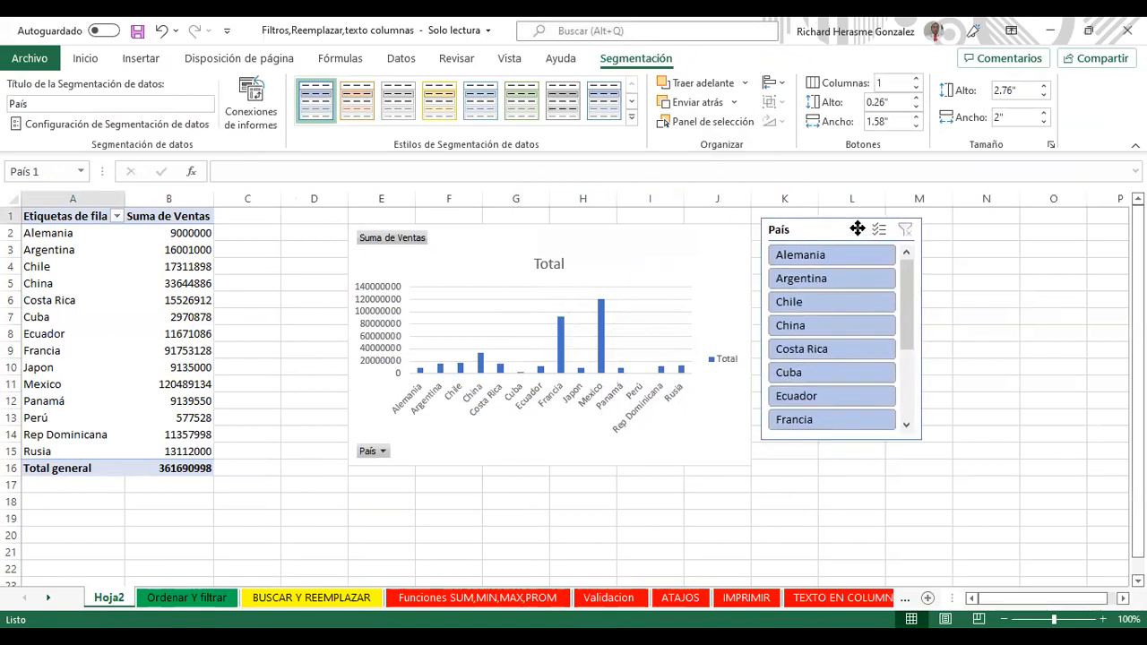
pyautogui.click(439, 101)
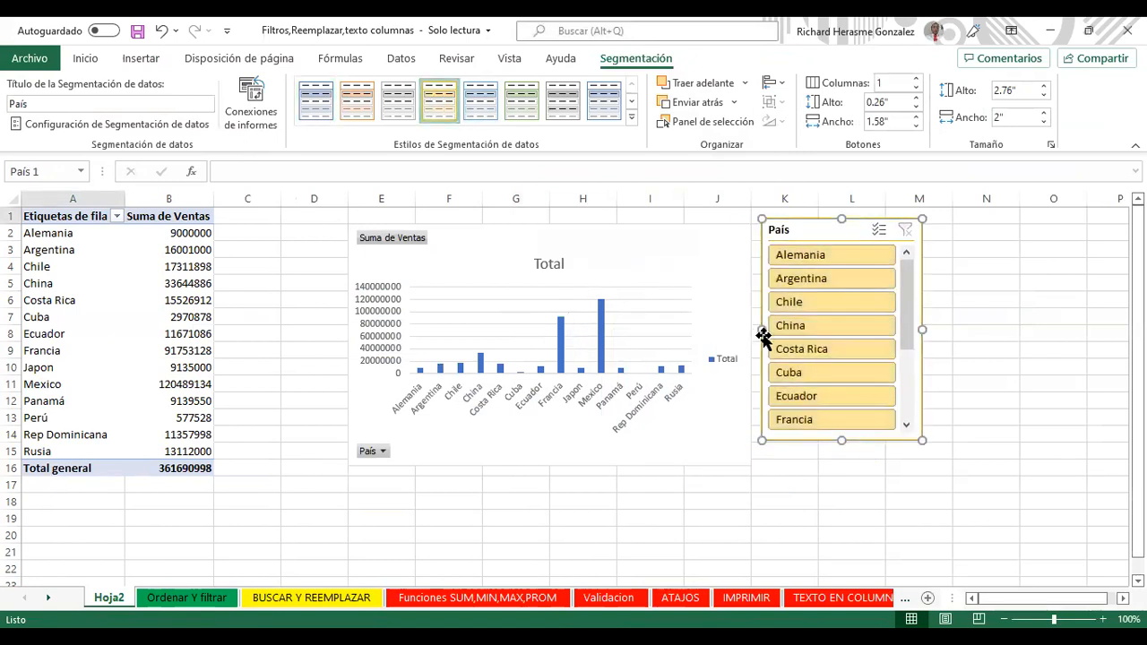
# Step: Filter the pivot chart through several countries, ending on Cuba (2970878), then delete sheet Hoja2
pyautogui.click(832, 274)
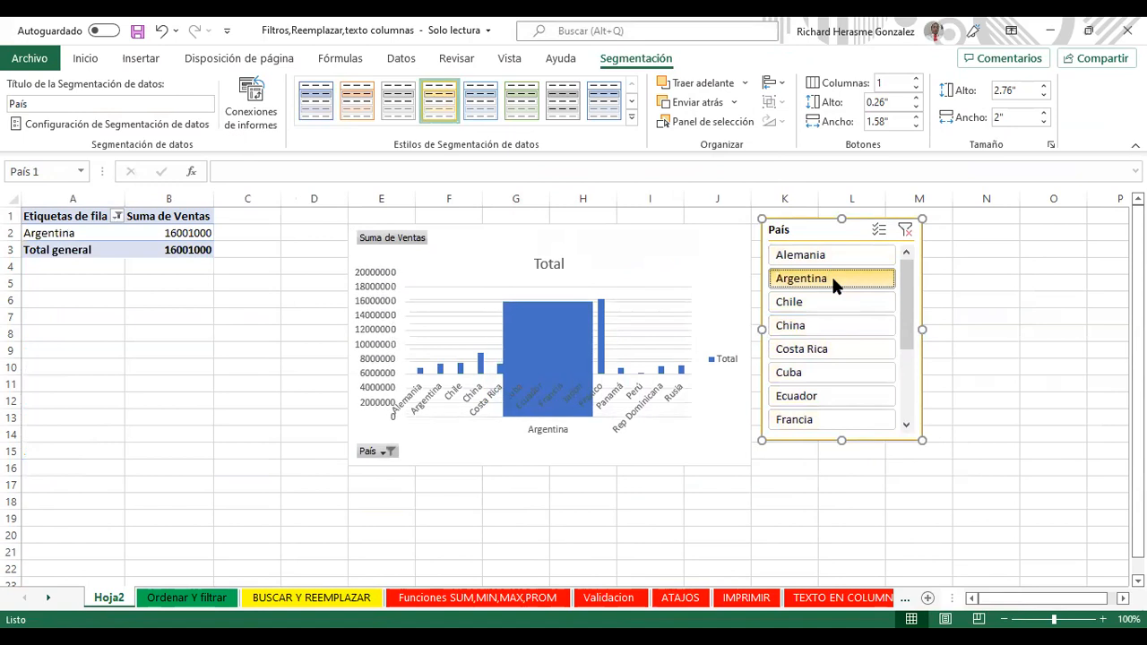
pyautogui.click(836, 299)
pyautogui.click(835, 348)
pyautogui.click(838, 395)
pyautogui.click(842, 371)
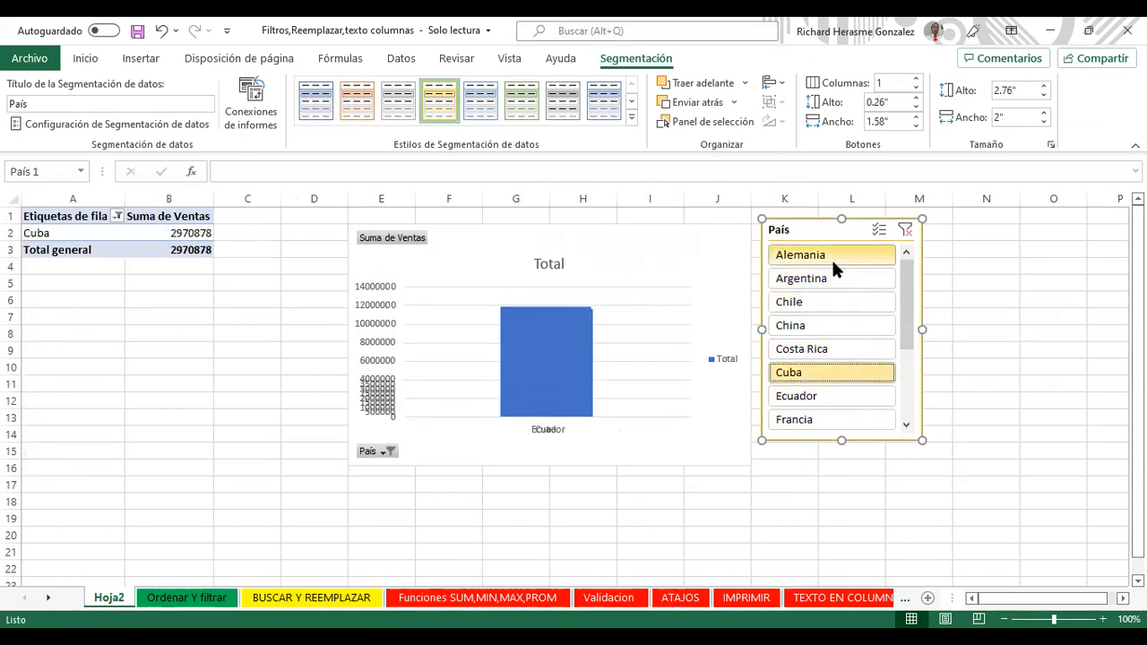
pyautogui.click(832, 255)
pyautogui.click(835, 276)
pyautogui.scroll(-3, 901, 332)
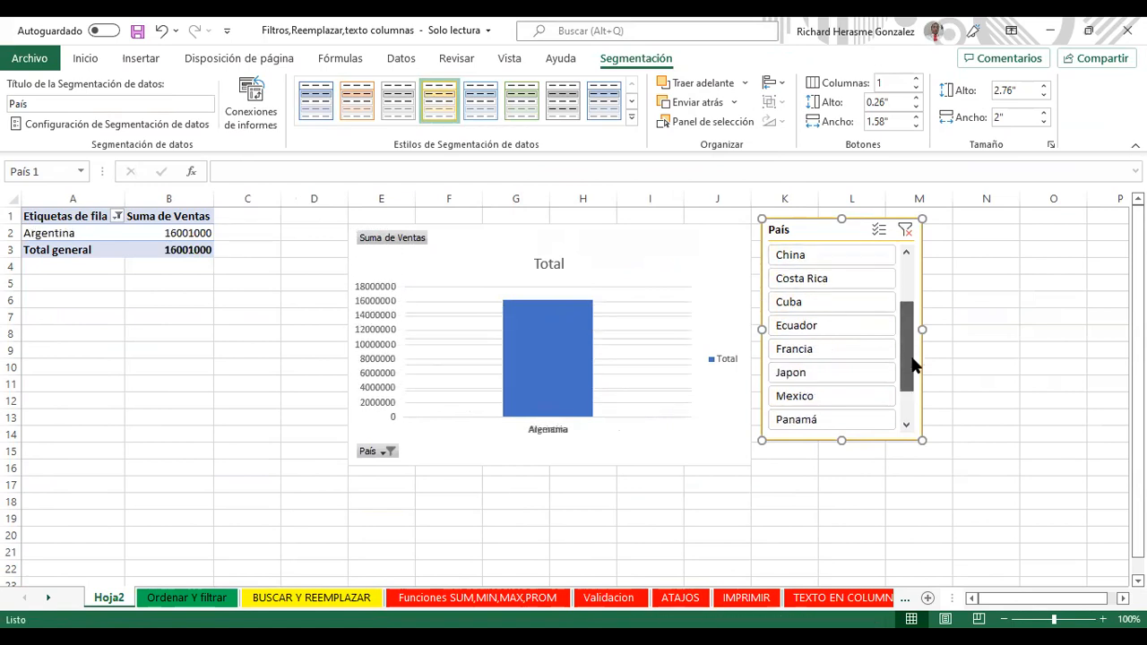
pyautogui.click(873, 370)
pyautogui.click(871, 395)
pyautogui.click(874, 325)
pyautogui.click(875, 276)
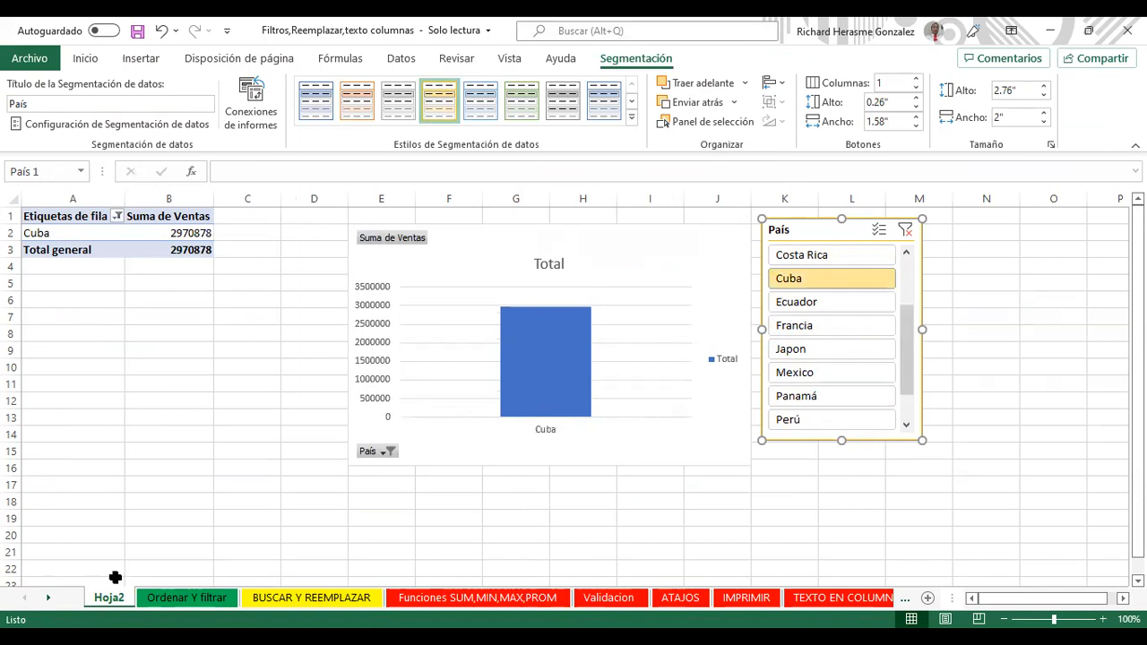
pyautogui.rightClick(111, 606)
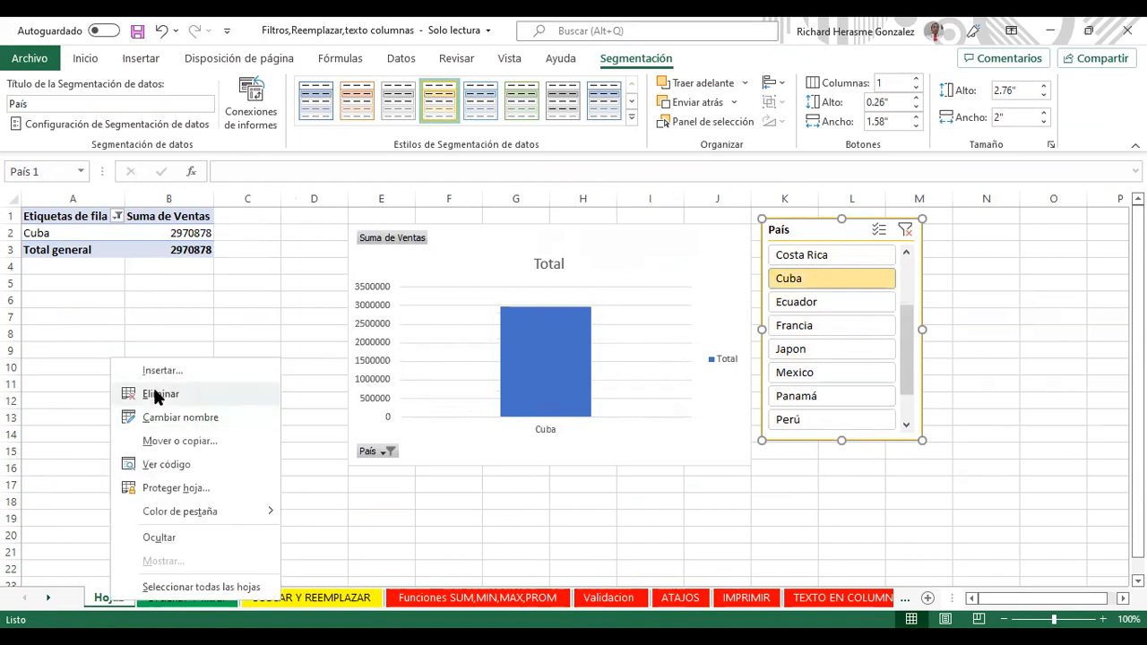
pyautogui.press('Return')
# Step: Confirm deletion of Hoja2 and delete the País slicer from the sales sheet
pyautogui.click(549, 376)
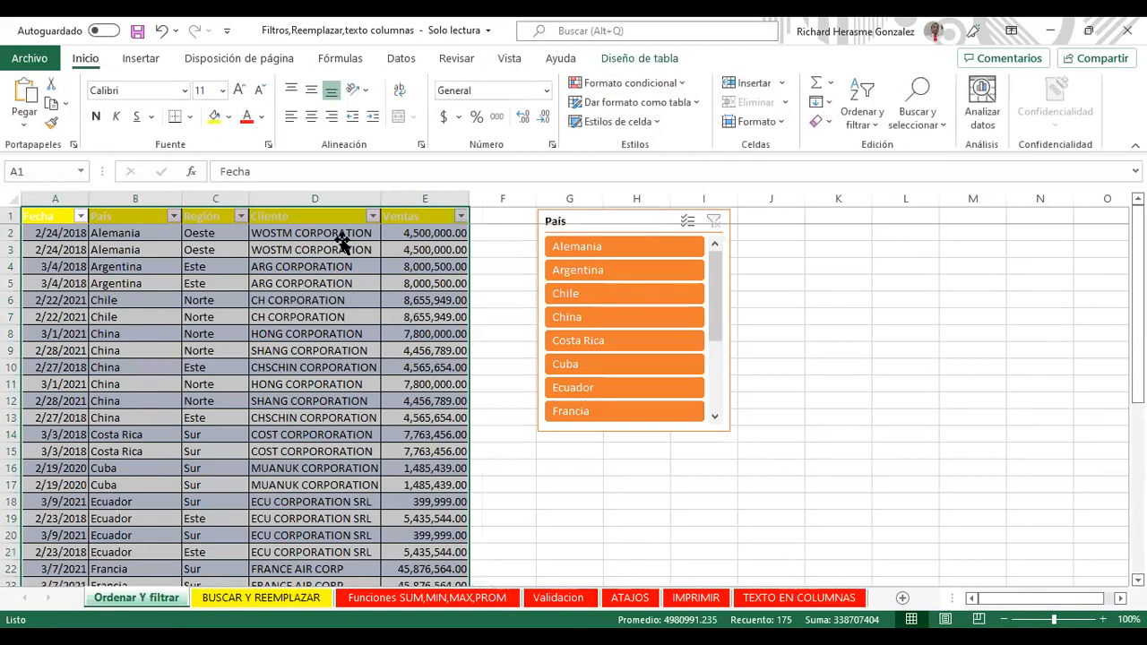
pyautogui.click(341, 235)
pyautogui.click(654, 221)
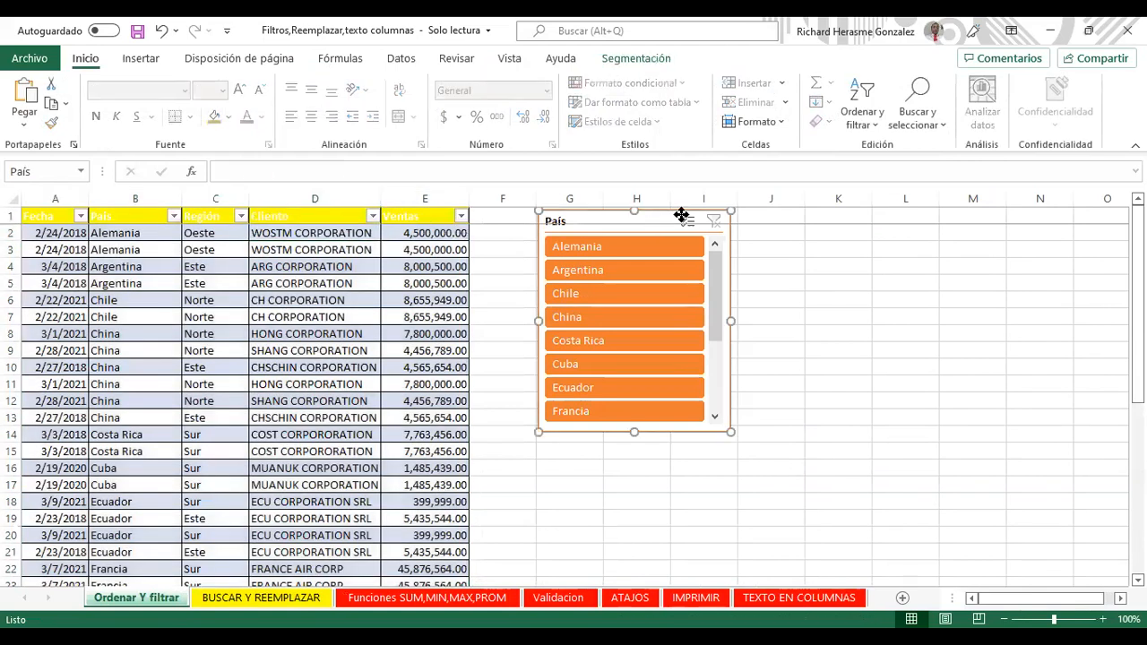
pyautogui.press('Delete')
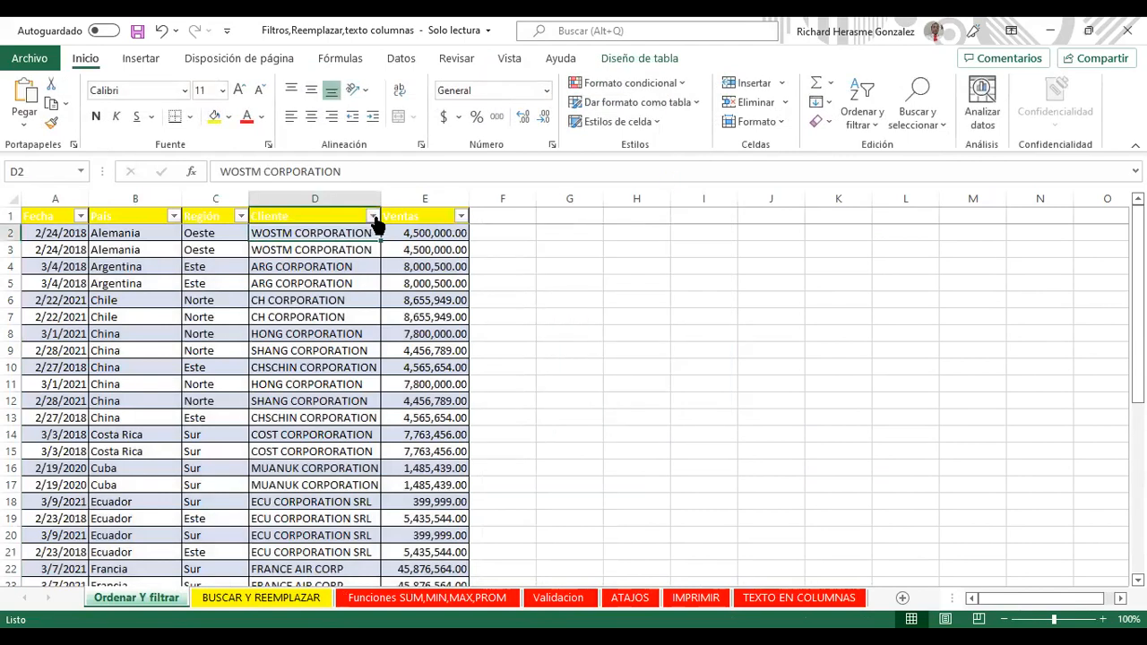
# Step: Show the Filtros de número options for the Ventas column
pyautogui.click(372, 216)
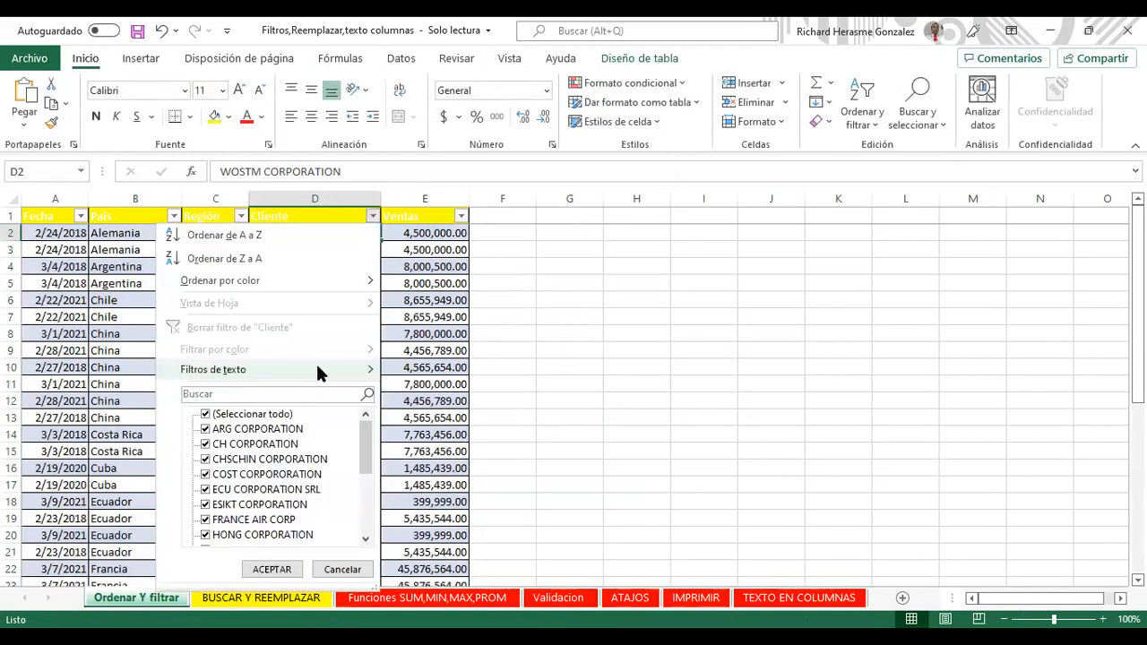
pyautogui.moveTo(317, 366)
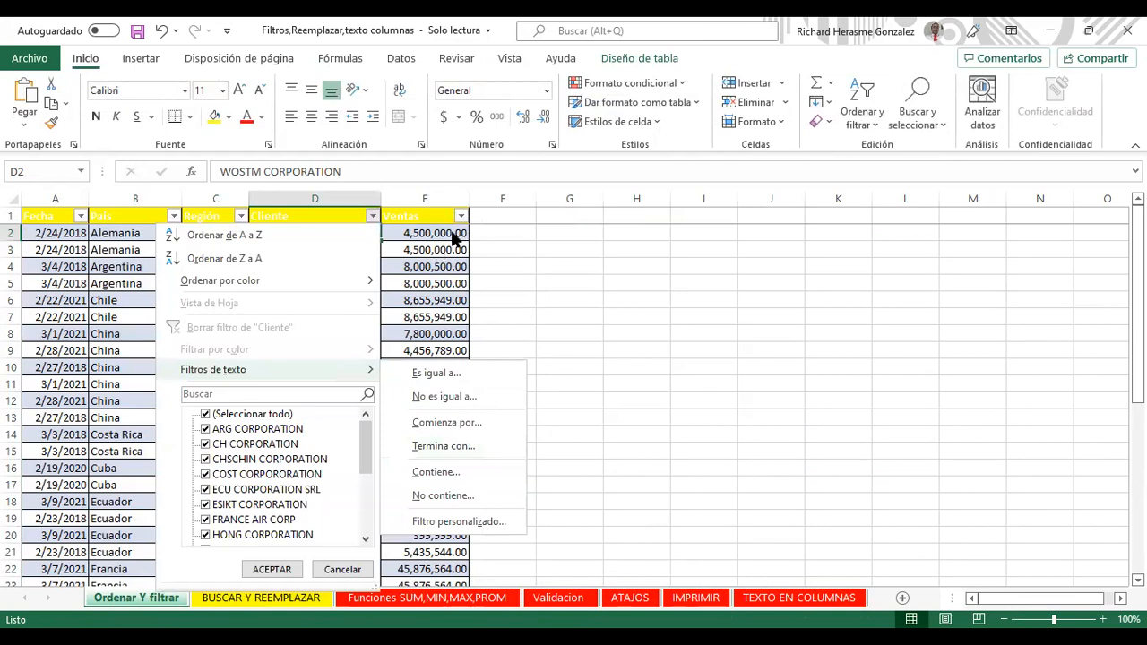
pyautogui.press('Right')
pyautogui.moveTo(408, 377)
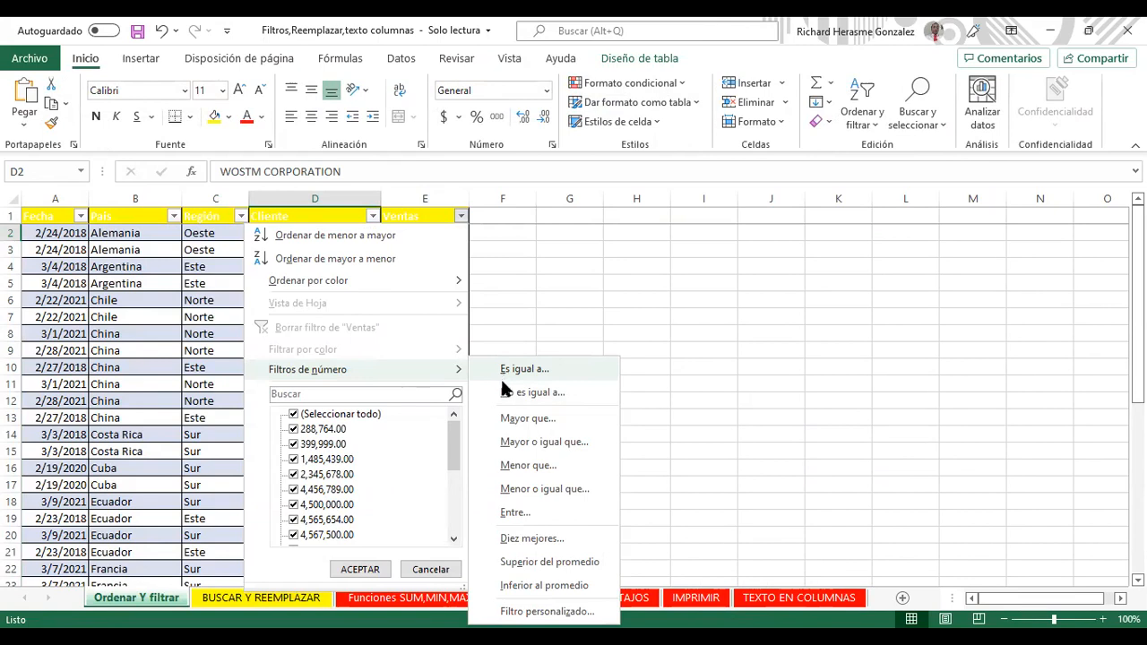
# Step: Filter Ventas to values greater than 6,000,000
pyautogui.click(529, 419)
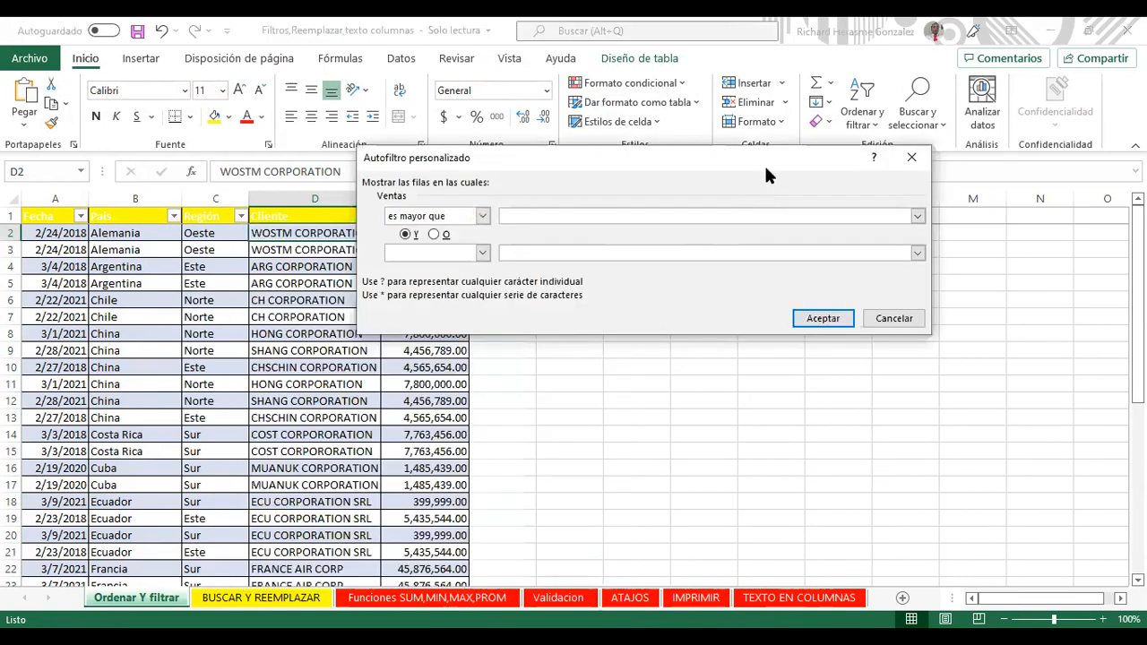
pyautogui.write('6')
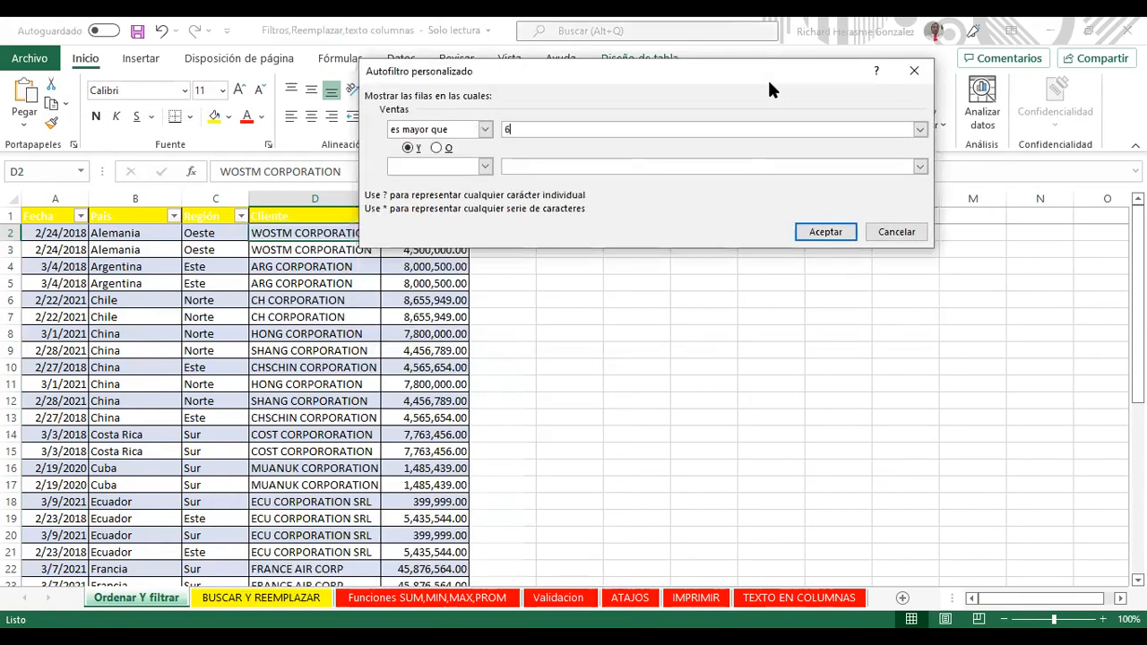
pyautogui.write(',000')
pyautogui.press('BackSpace')
pyautogui.press('BackSpace')
pyautogui.press('BackSpace')
pyautogui.press('BackSpace')
pyautogui.write(',000,000')
pyautogui.press('Return')
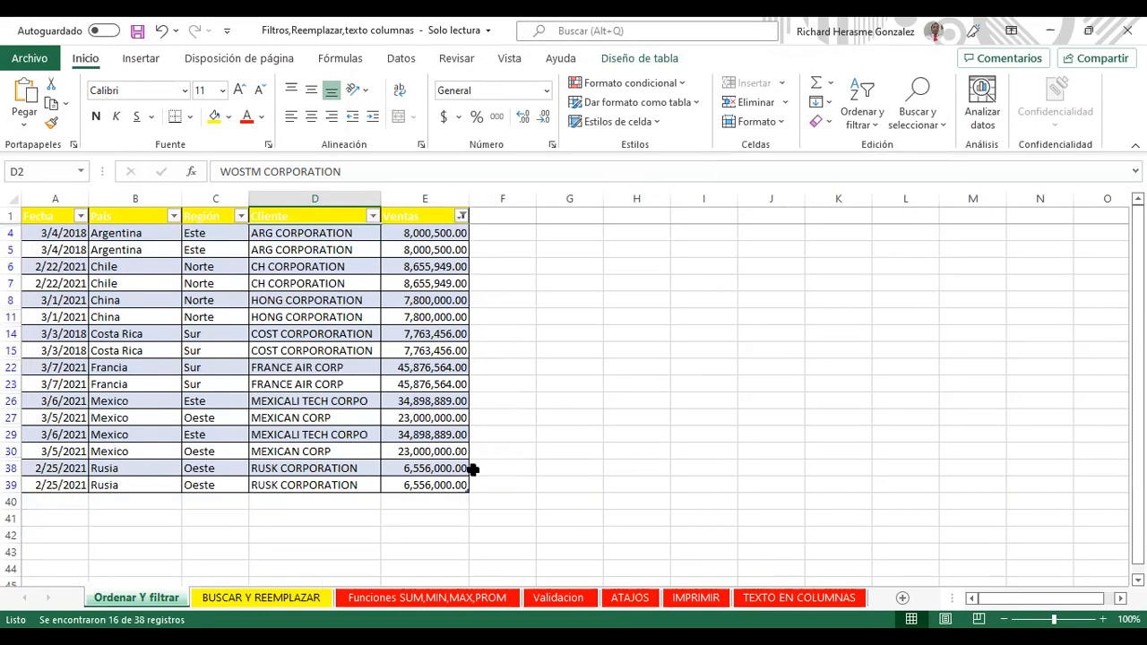
# Step: Change the Ventas filter to greater than or equal to 4,500,000.00
pyautogui.click(444, 484)
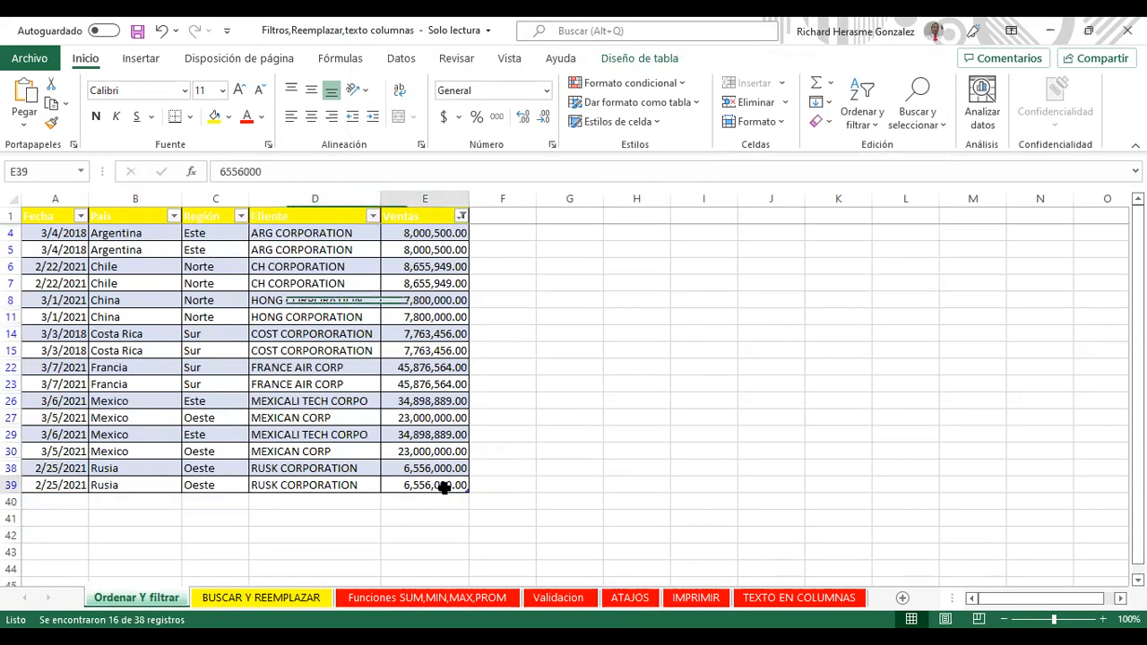
pyautogui.click(460, 216)
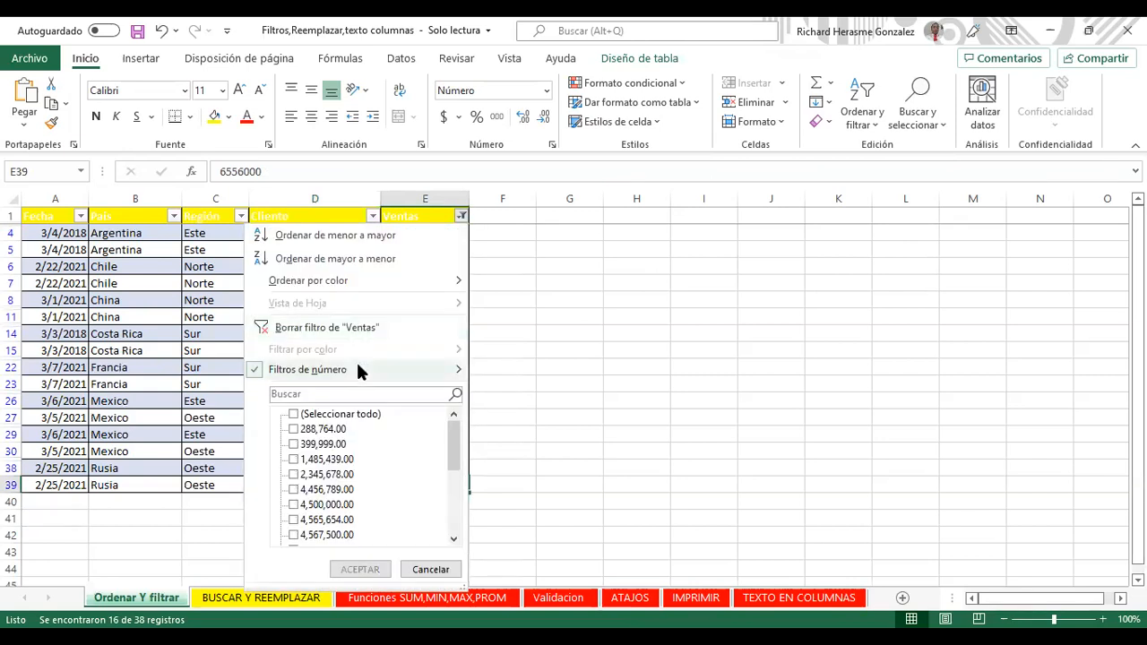
pyautogui.click(458, 375)
pyautogui.click(526, 442)
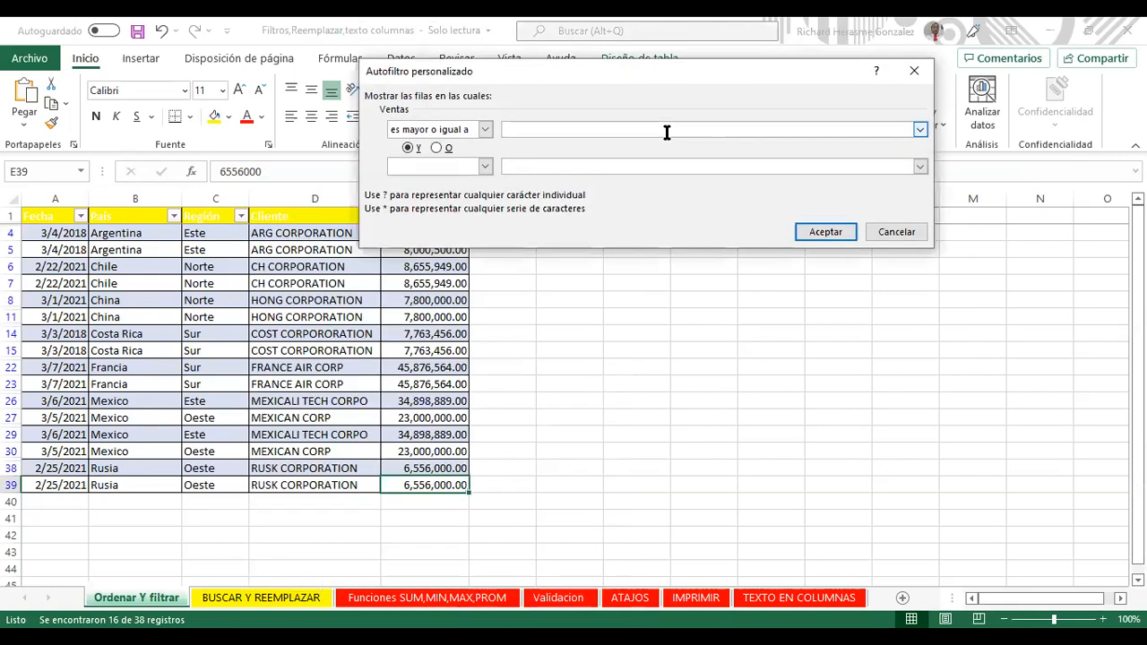
pyautogui.click(920, 129)
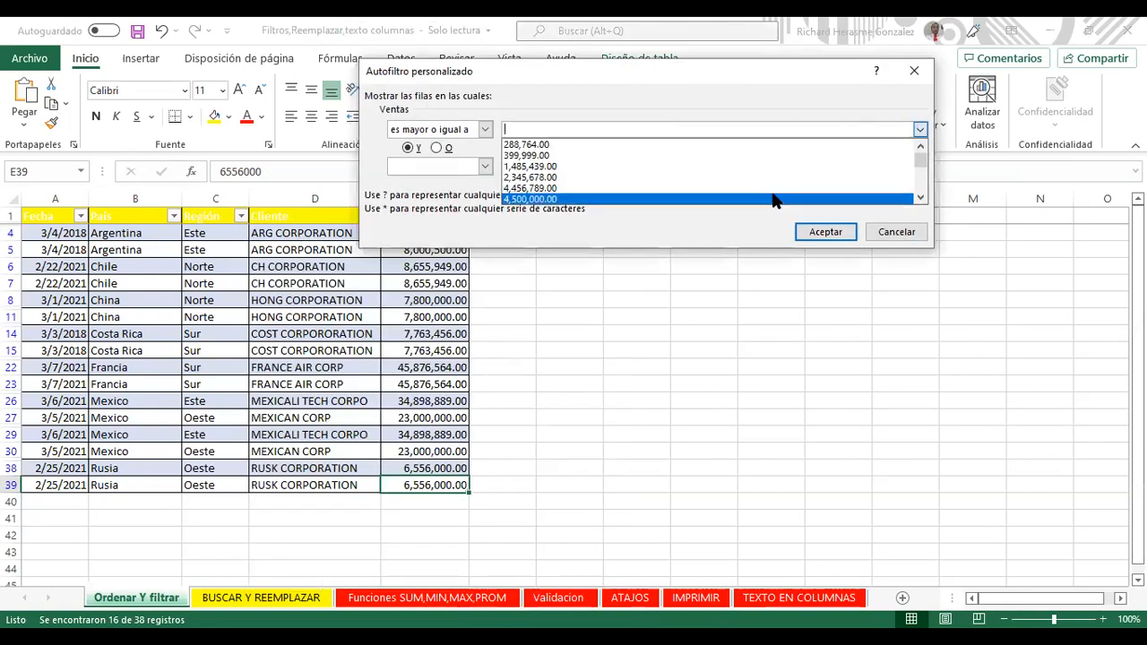
pyautogui.click(829, 232)
pyautogui.click(826, 232)
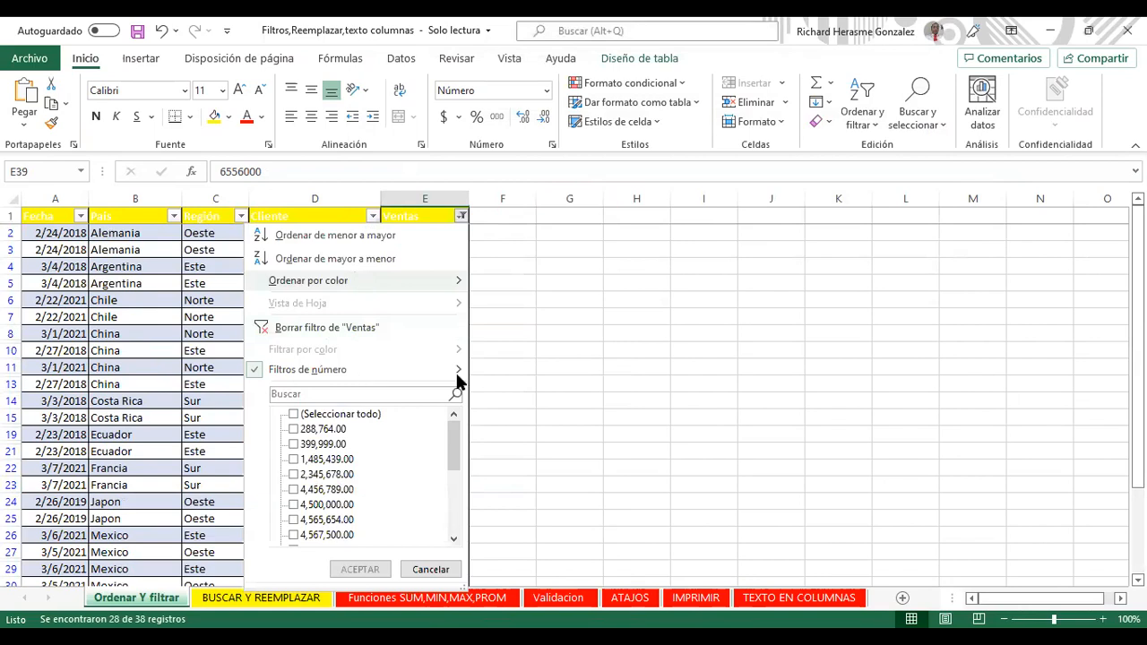
# Step: Filter Ventas to values less than 1,000,000 and select the remaining values
pyautogui.moveTo(455, 370)
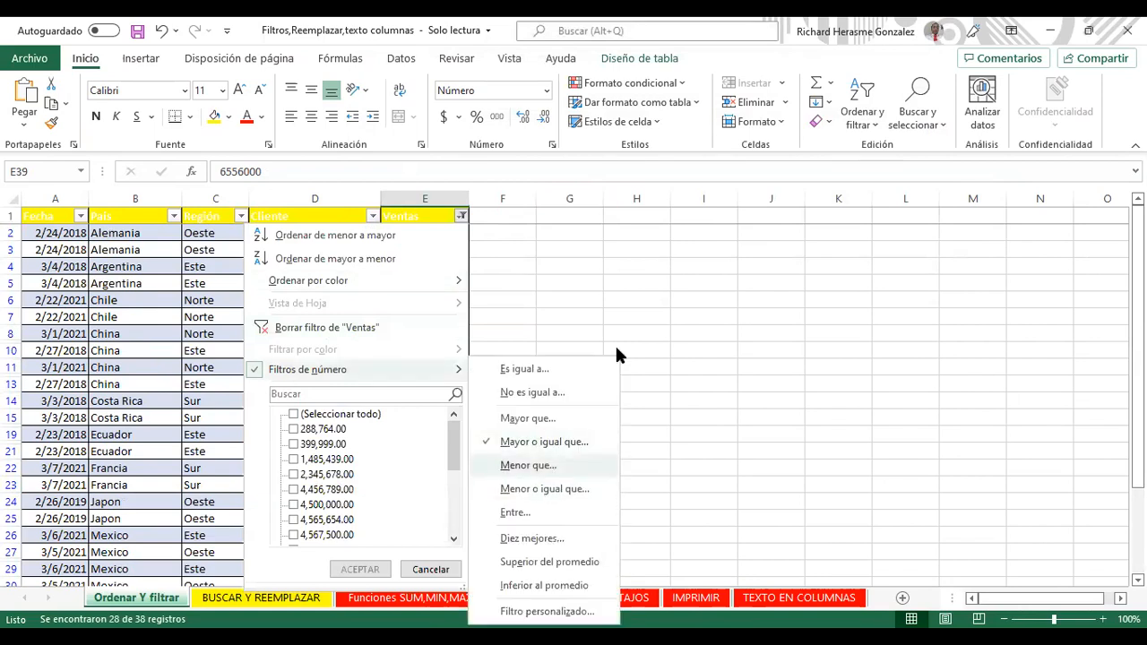
pyautogui.press('Return')
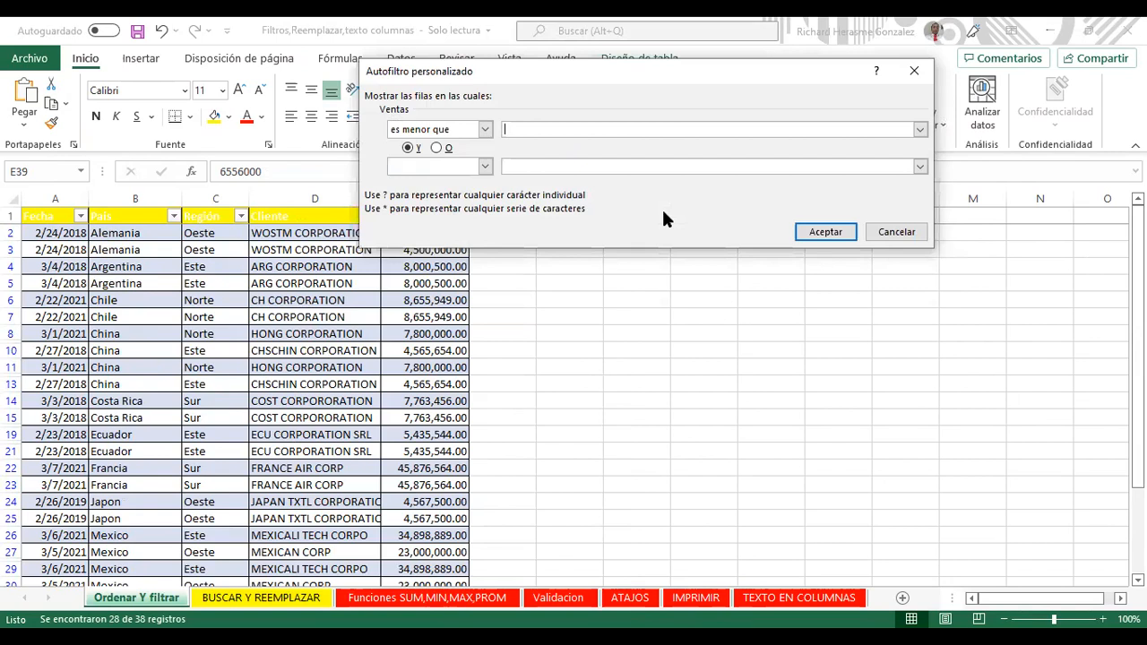
pyautogui.write('1,000,000')
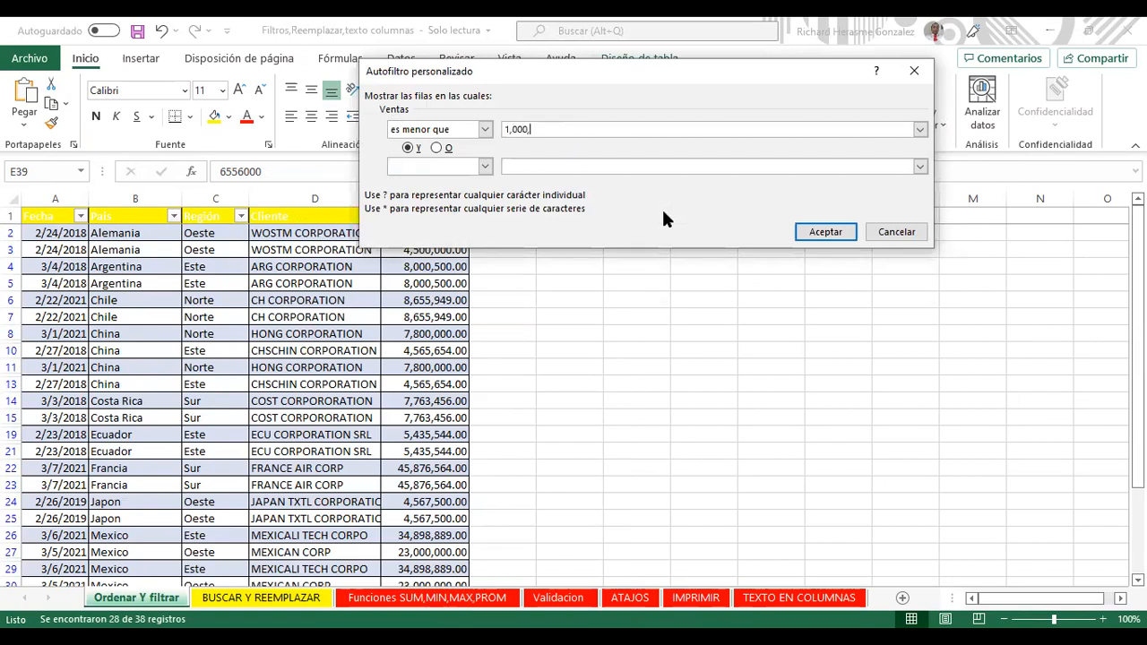
pyautogui.click(817, 233)
pyautogui.click(426, 237)
pyautogui.moveTo(428, 251); pyautogui.dragTo(426, 301)
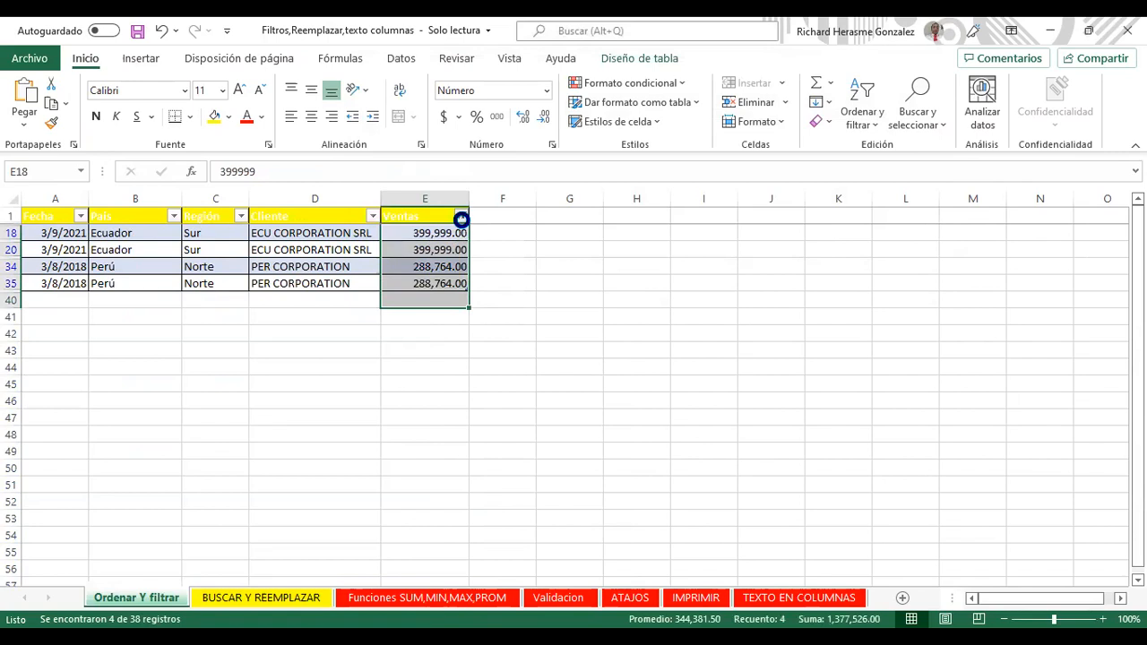
# Step: Clear the Ventas filter so every sales row displays again
pyautogui.click(460, 220)
pyautogui.click(377, 325)
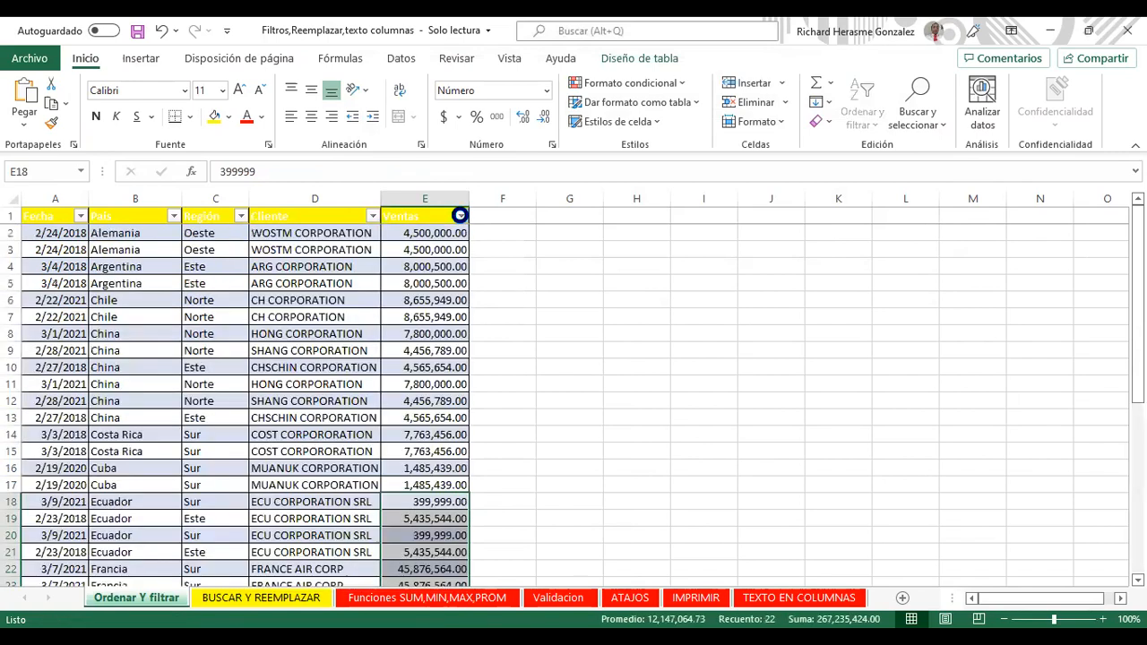
pyautogui.click(460, 218)
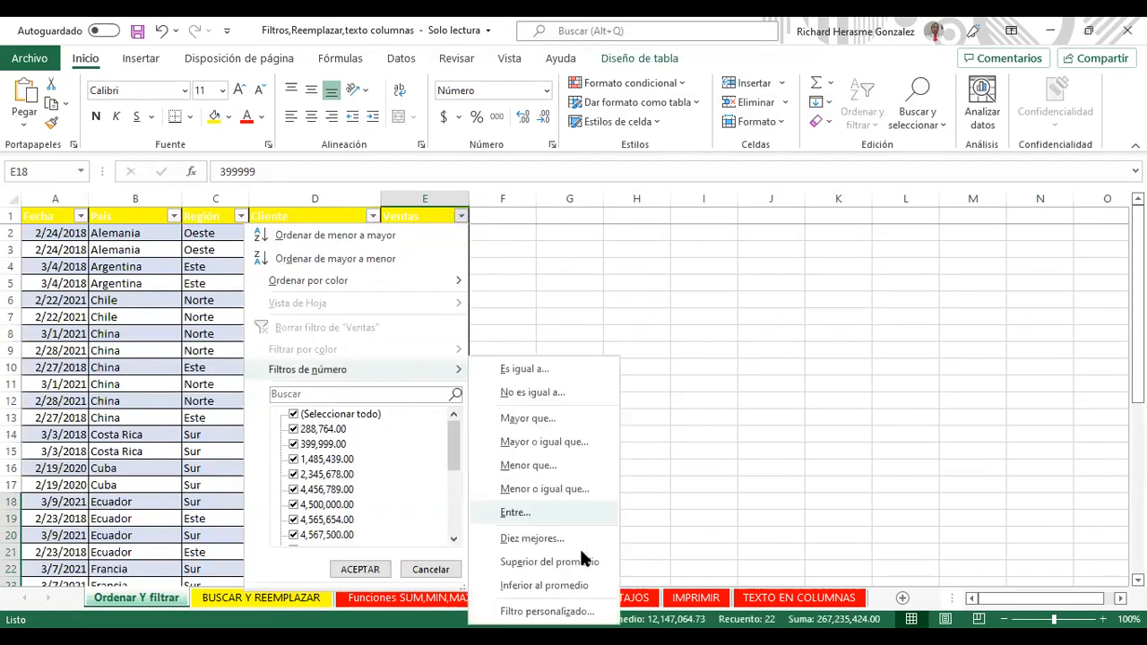
# Step: Apply a Diez mejores filter on Ventas for the top 5 elementos, leaving 6 of 38 records
pyautogui.click(531, 539)
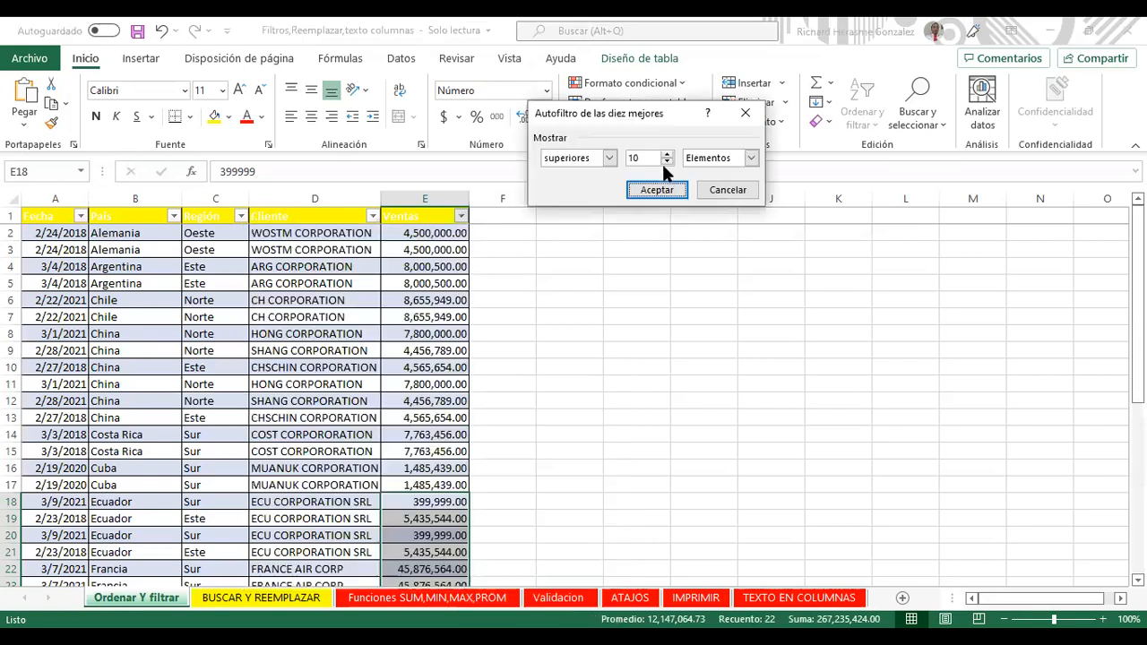
pyautogui.click(609, 158)
pyautogui.click(603, 153)
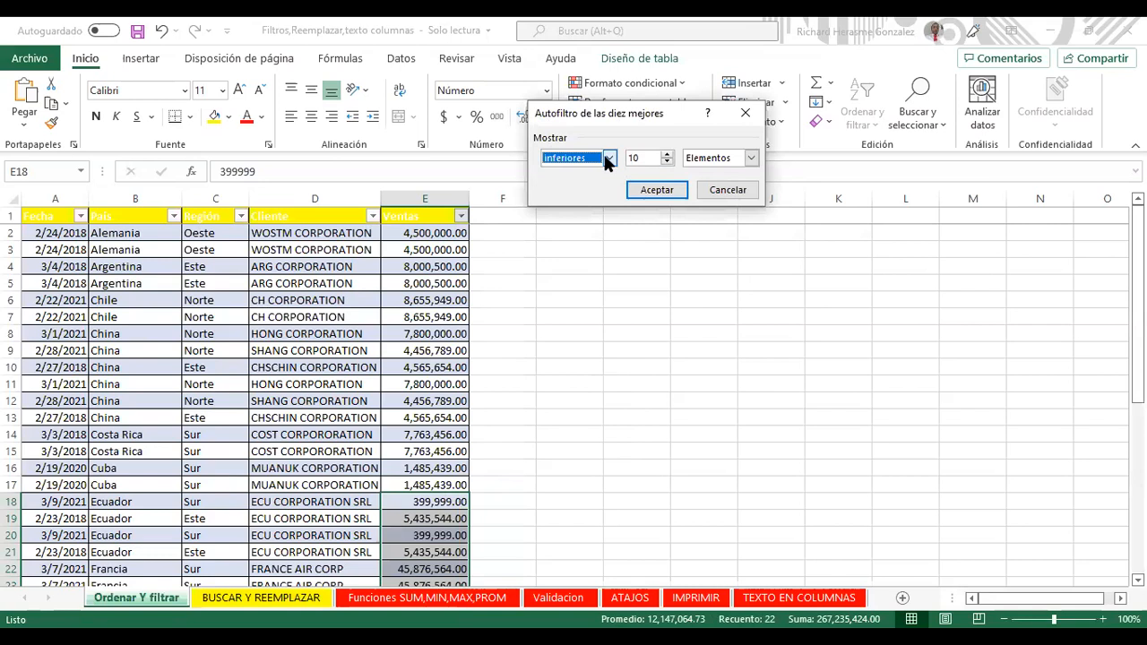
pyautogui.click(667, 154)
pyautogui.click(668, 154)
pyautogui.click(668, 155)
pyautogui.click(722, 162)
pyautogui.click(669, 153)
pyautogui.click(669, 153)
pyautogui.click(669, 153)
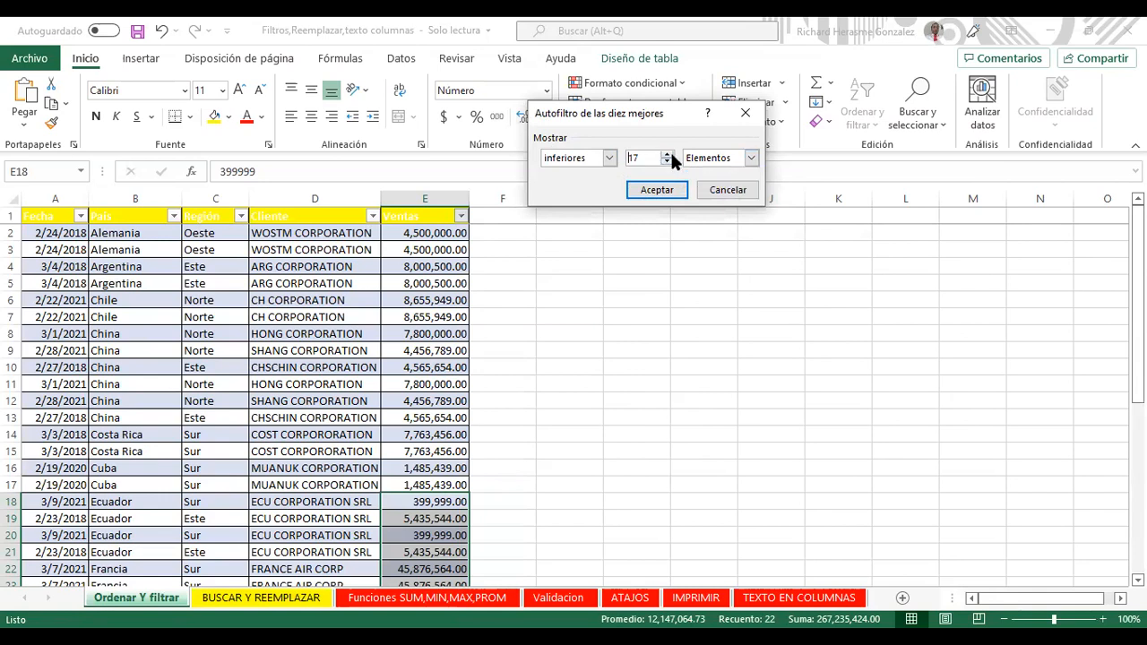
pyautogui.doubleClick(633, 158)
pyautogui.write('5')
pyautogui.click(609, 158)
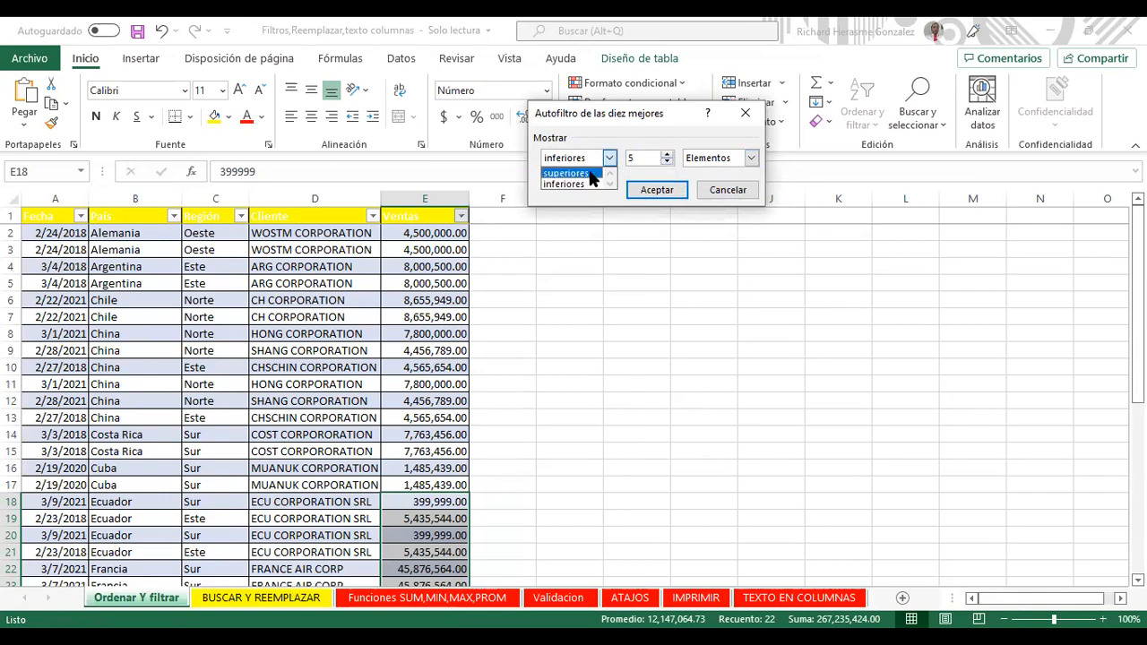
pyautogui.click(592, 172)
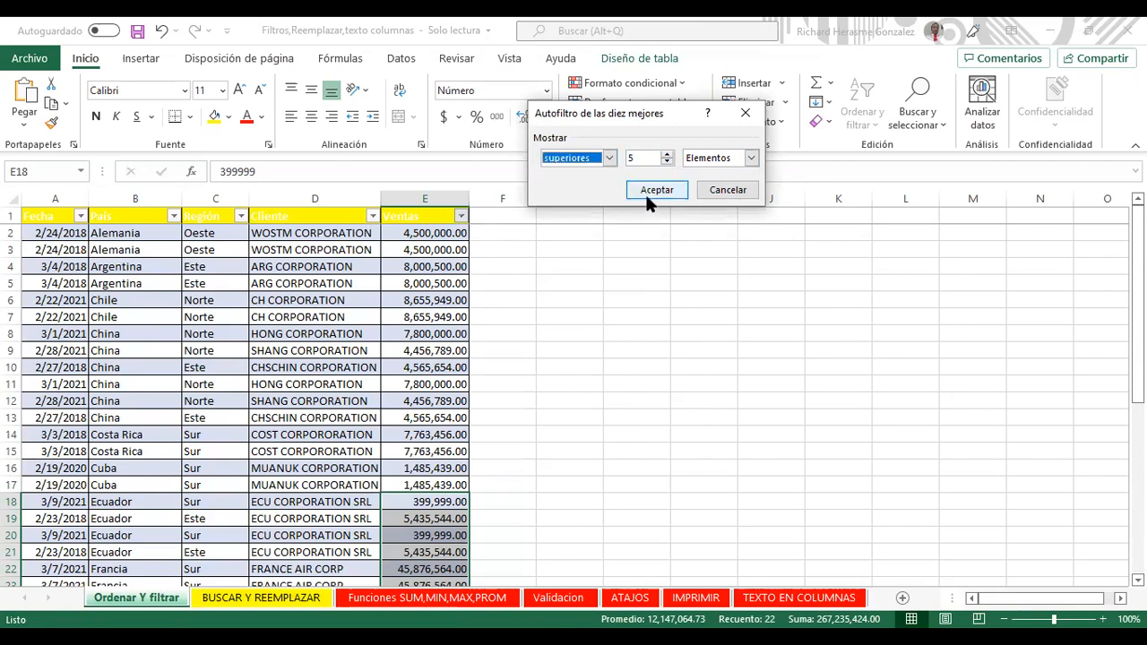
pyautogui.click(652, 193)
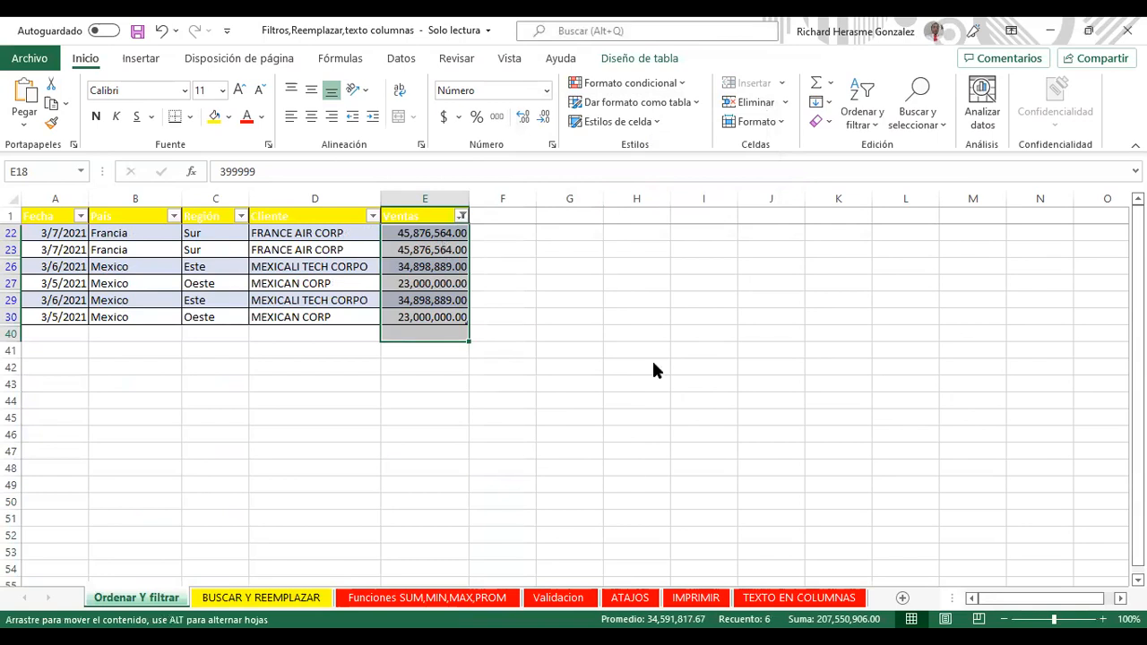
# Step: Dismiss the selection error and select the filtered Ventas values, including the two Francia sales
pyautogui.click(727, 313)
pyautogui.moveTo(454, 232); pyautogui.dragTo(461, 317)
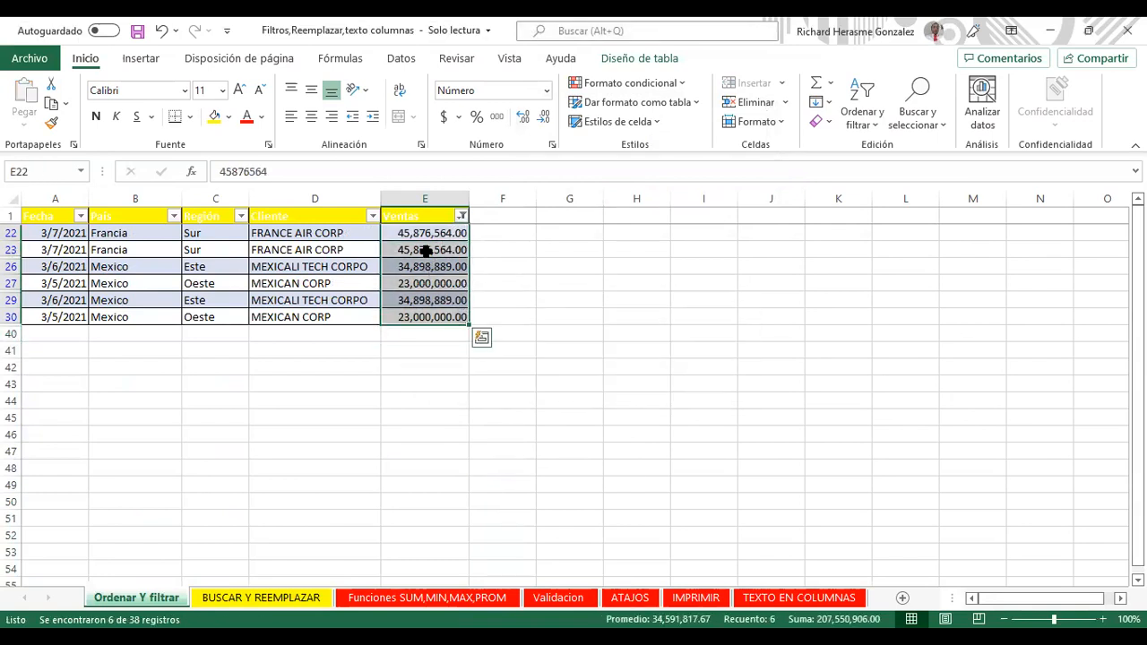
pyautogui.moveTo(425, 235); pyautogui.dragTo(420, 243)
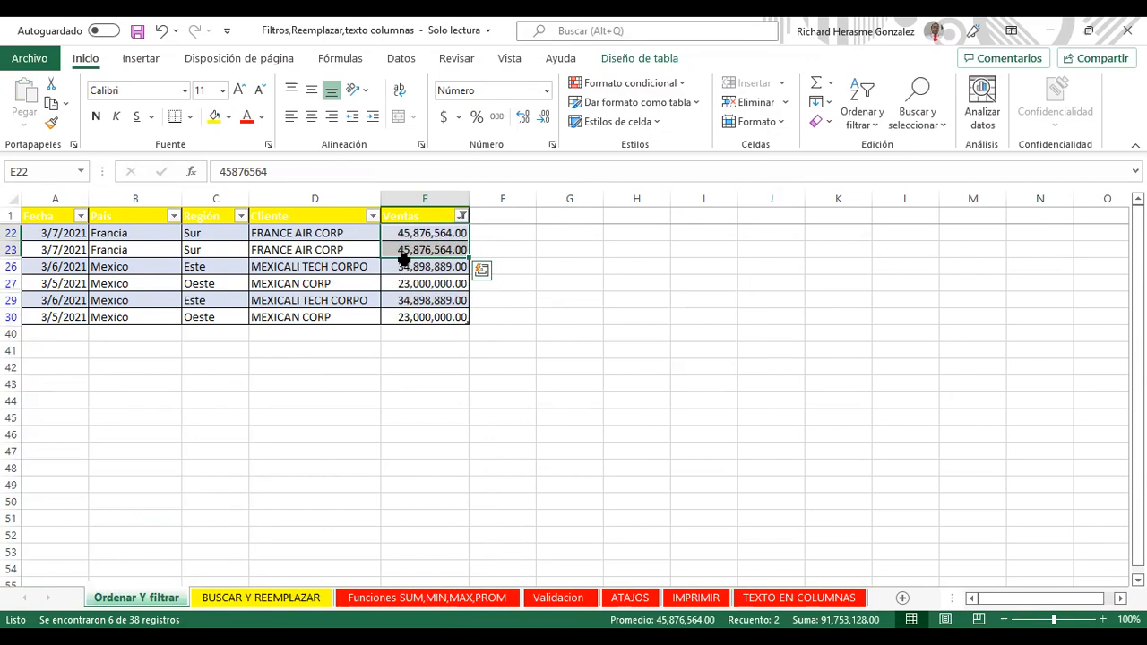
pyautogui.click(405, 265)
pyautogui.click(434, 251)
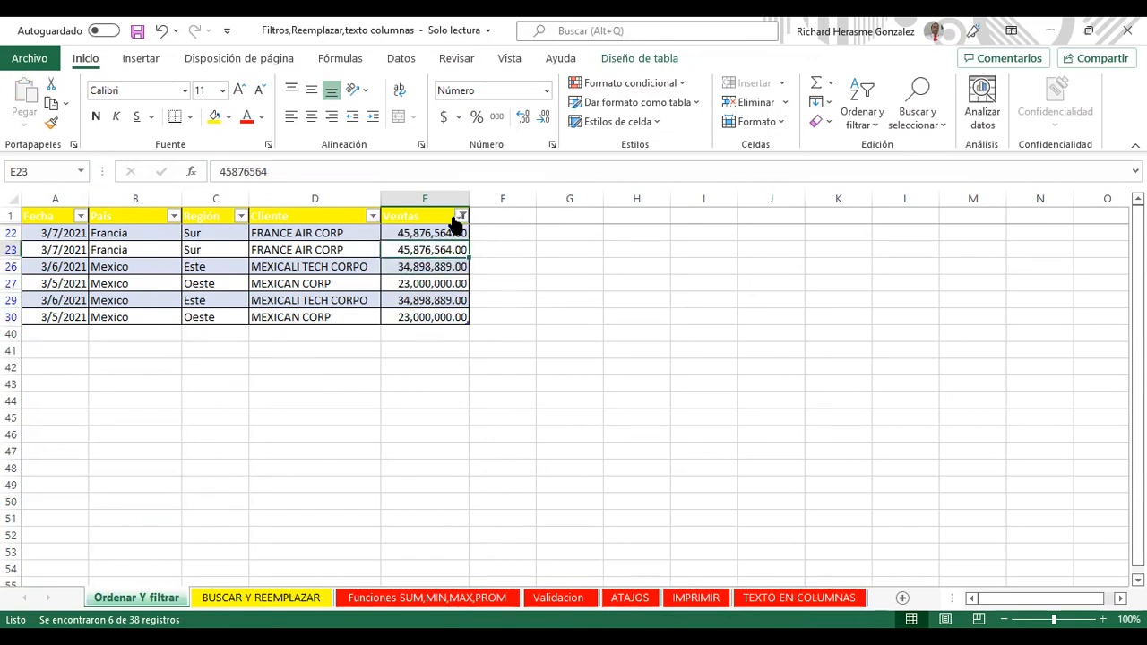
# Step: Clear the Ventas filter and select the Ventas values E2:E35
pyautogui.click(451, 218)
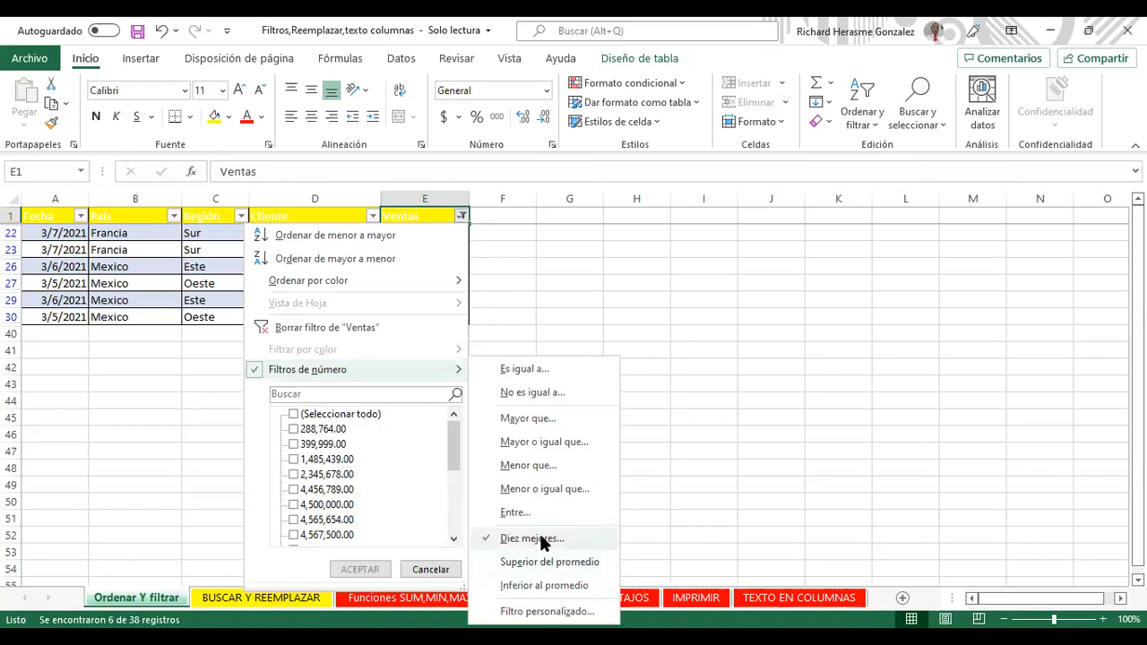
pyautogui.click(418, 332)
pyautogui.moveTo(409, 232); pyautogui.dragTo(404, 578)
# Step: Add a total row below Ventas, fill E40 yellow, and copy the last value with the total
pyautogui.click(404, 573)
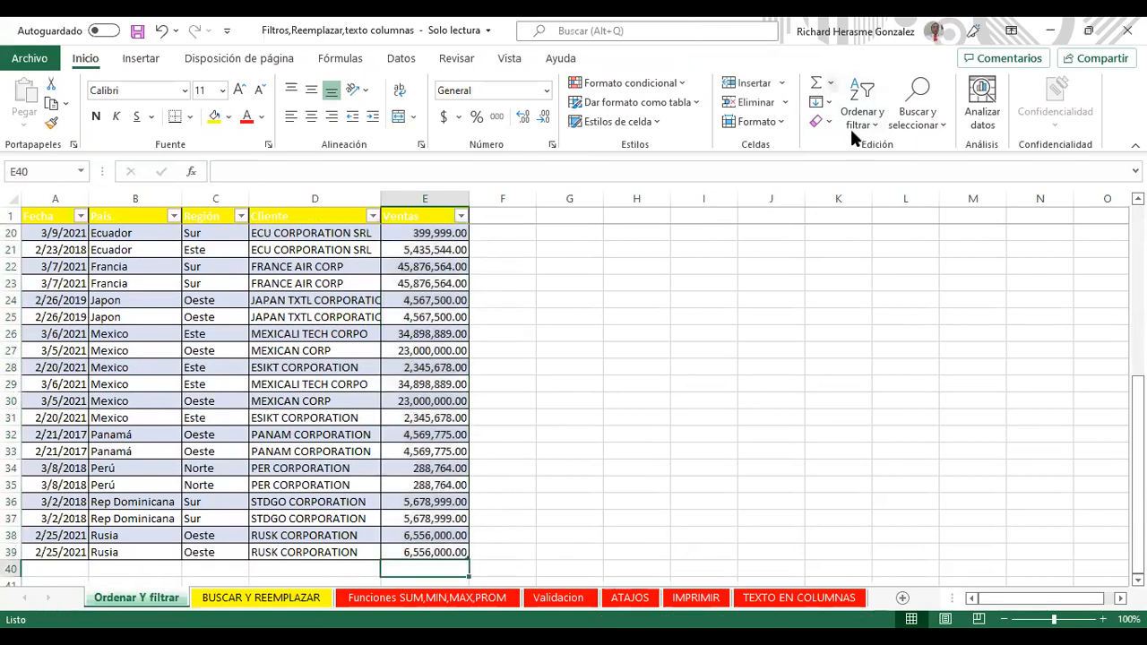
pyautogui.hotkey('ctrl', 'shift', 't')
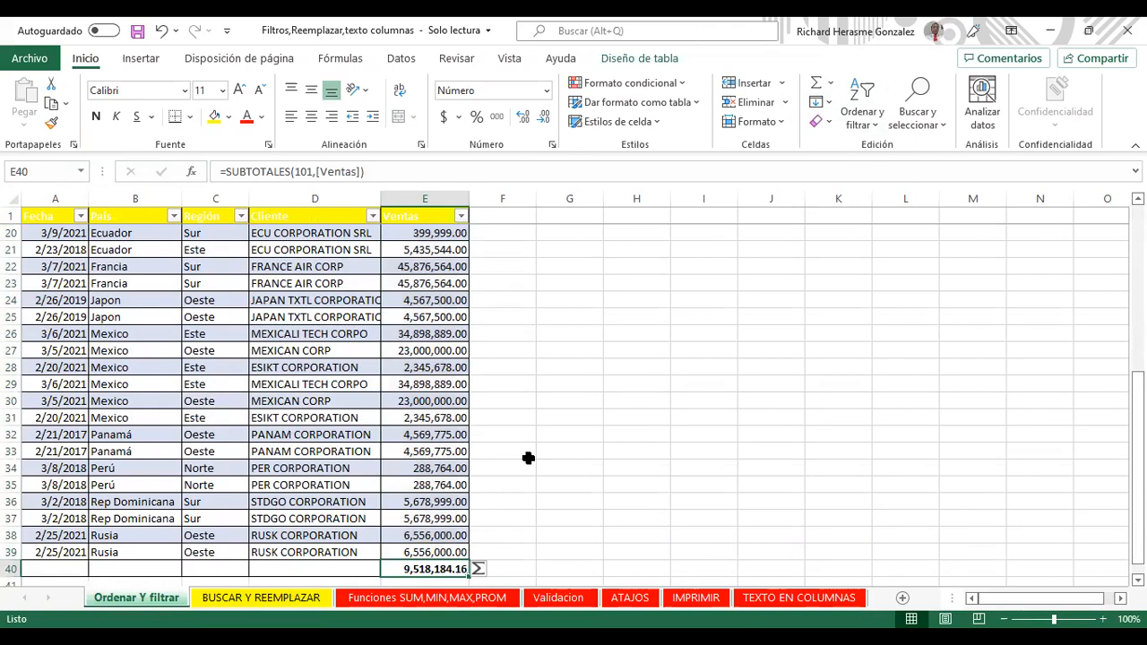
pyautogui.click(217, 118)
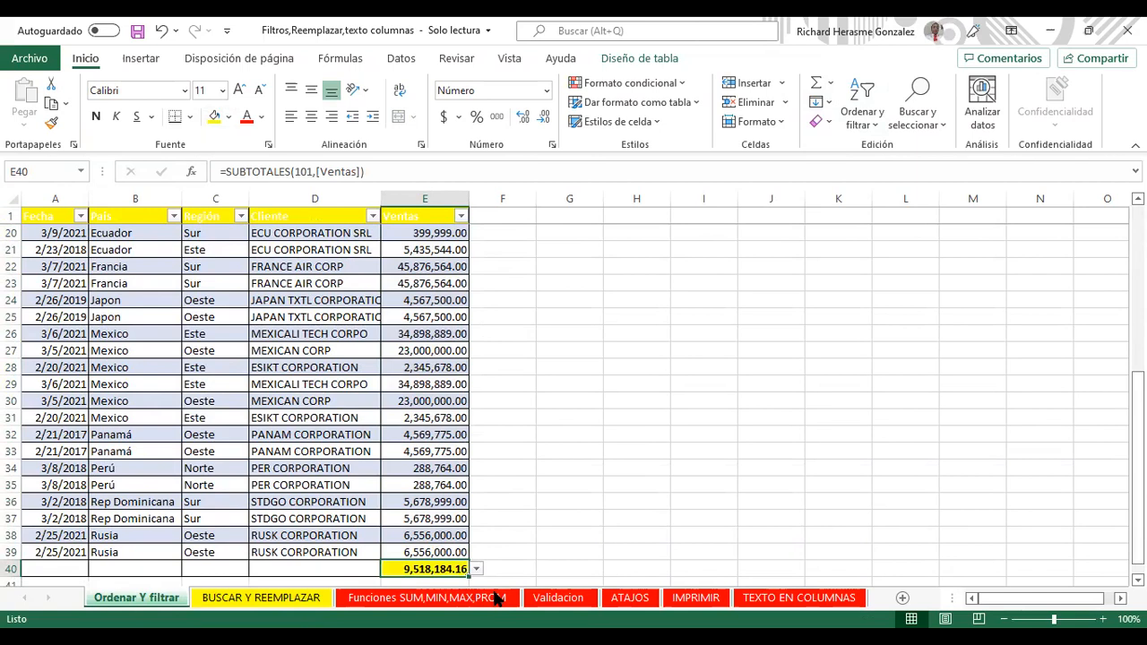
pyautogui.press('Up')
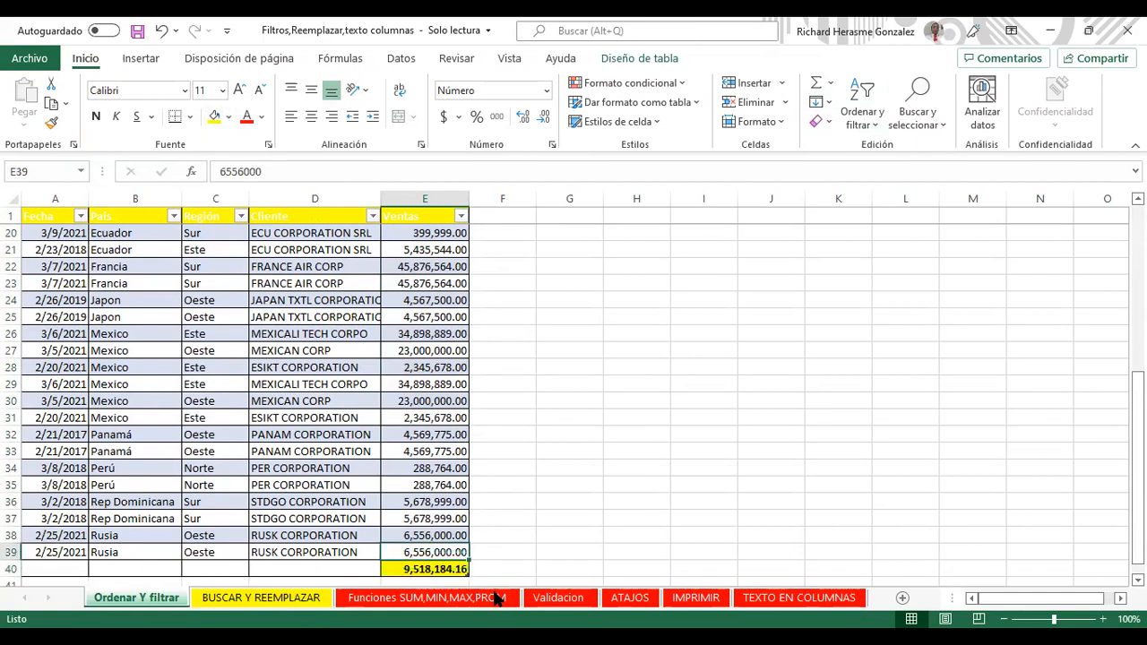
pyautogui.hotkey('shift', 'Down')
pyautogui.hotkey('ctrl', 'c')
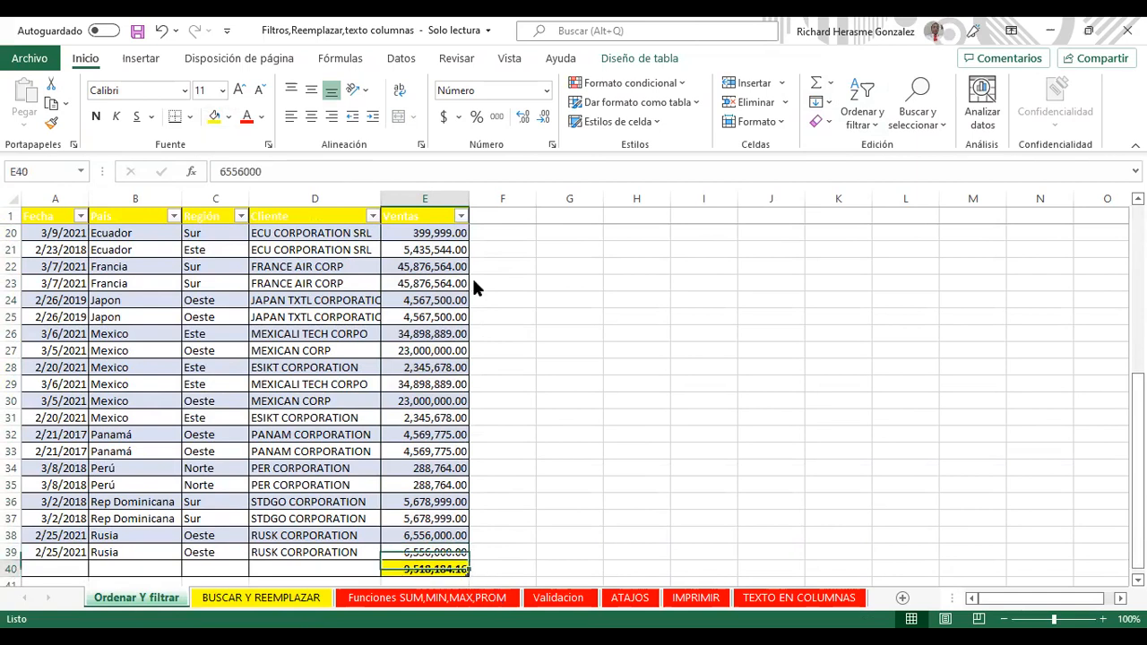
pyautogui.moveTo(425, 552); pyautogui.dragTo(464, 356)
pyautogui.scroll(5, 464, 356)
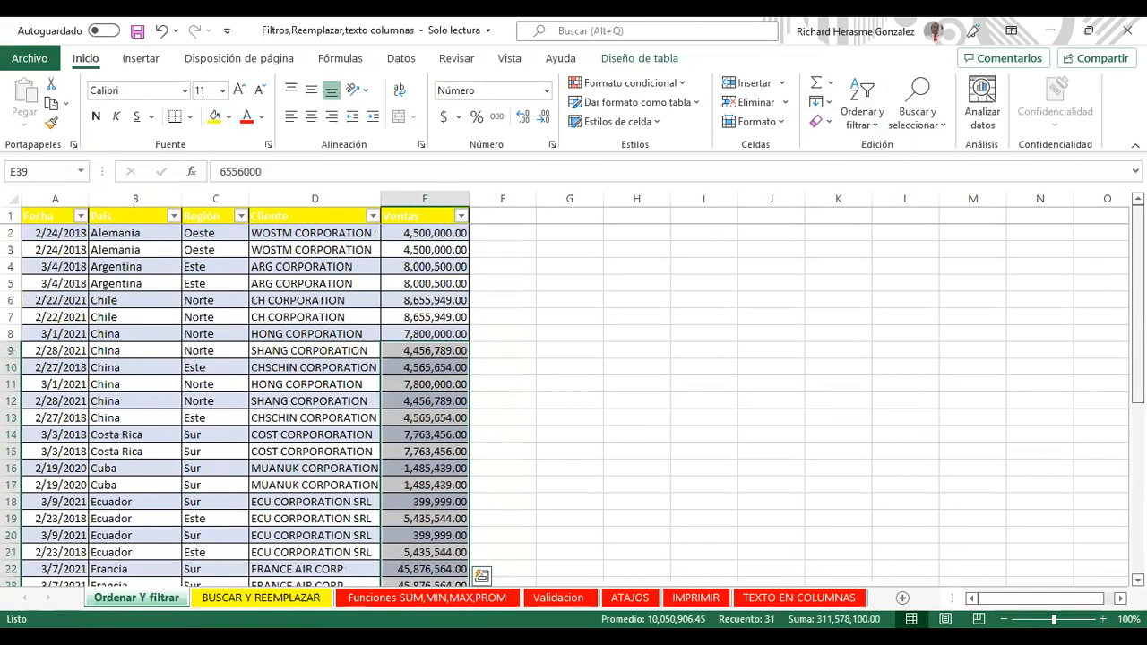
pyautogui.scroll(-6, 424, 403)
# Step: Delete the E40 subtotal, undo it, then delete it again to leave E40 empty
pyautogui.click(440, 570)
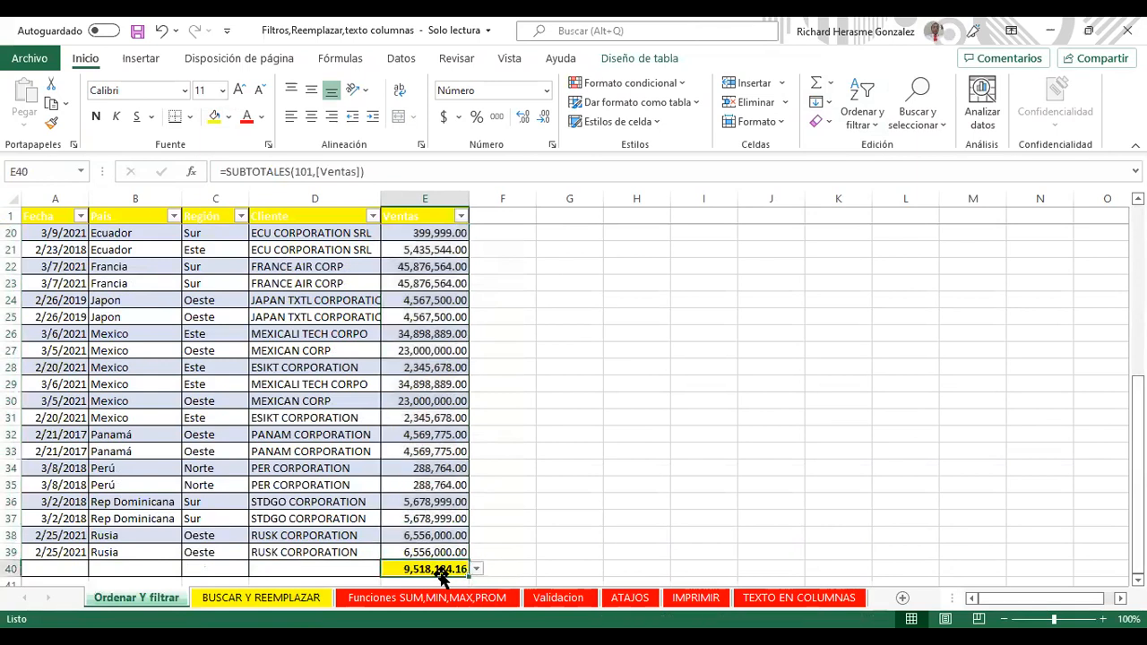
pyautogui.press('Delete')
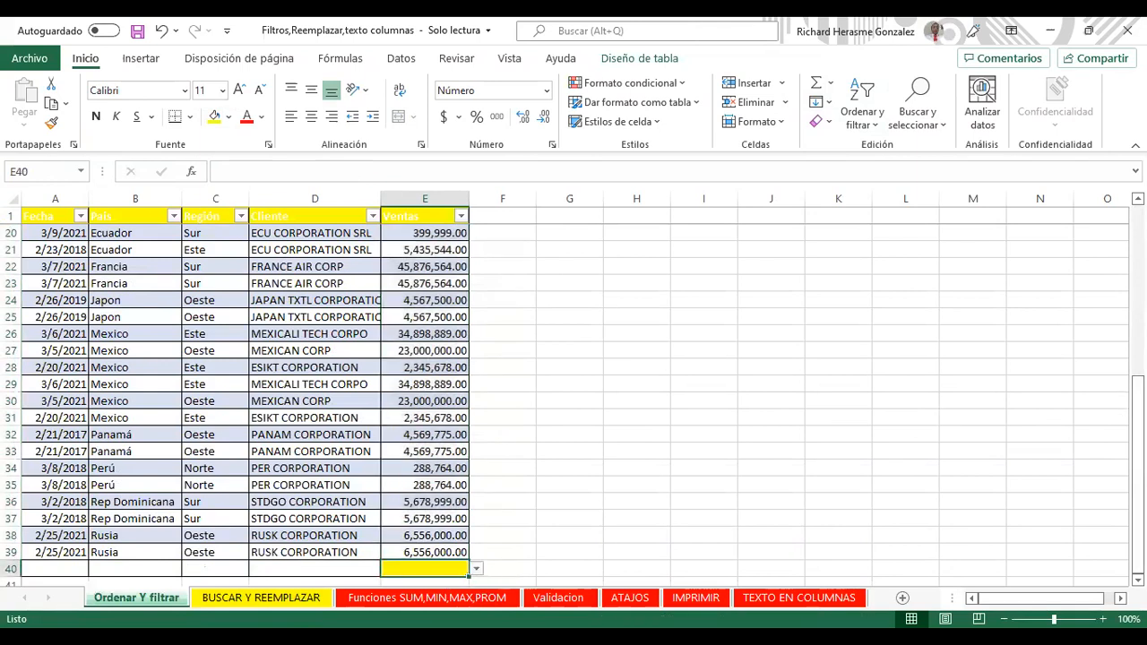
pyautogui.hotkey('ctrl', 'z')
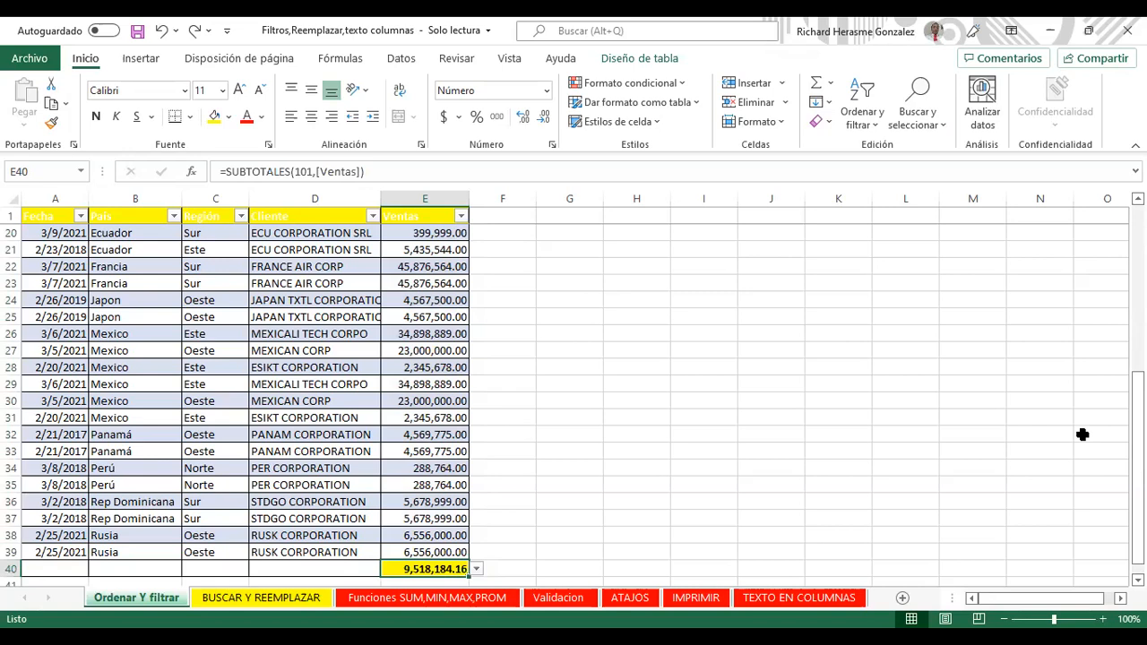
pyautogui.press('Delete')
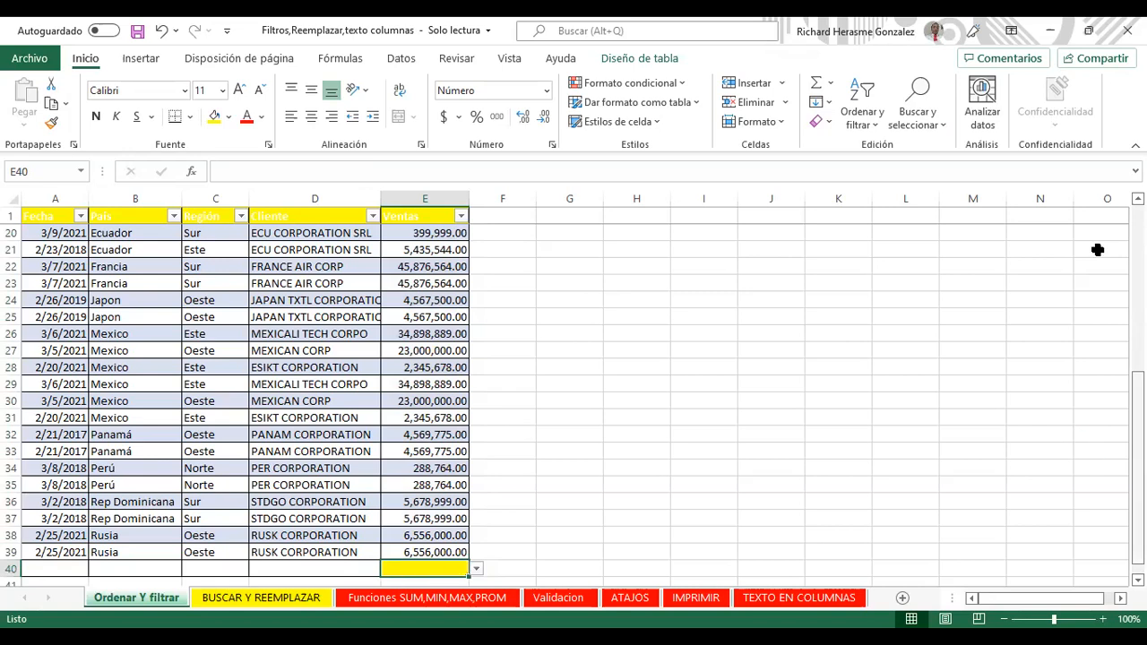
pyautogui.scroll(6, 403, 289)
pyautogui.click(434, 221)
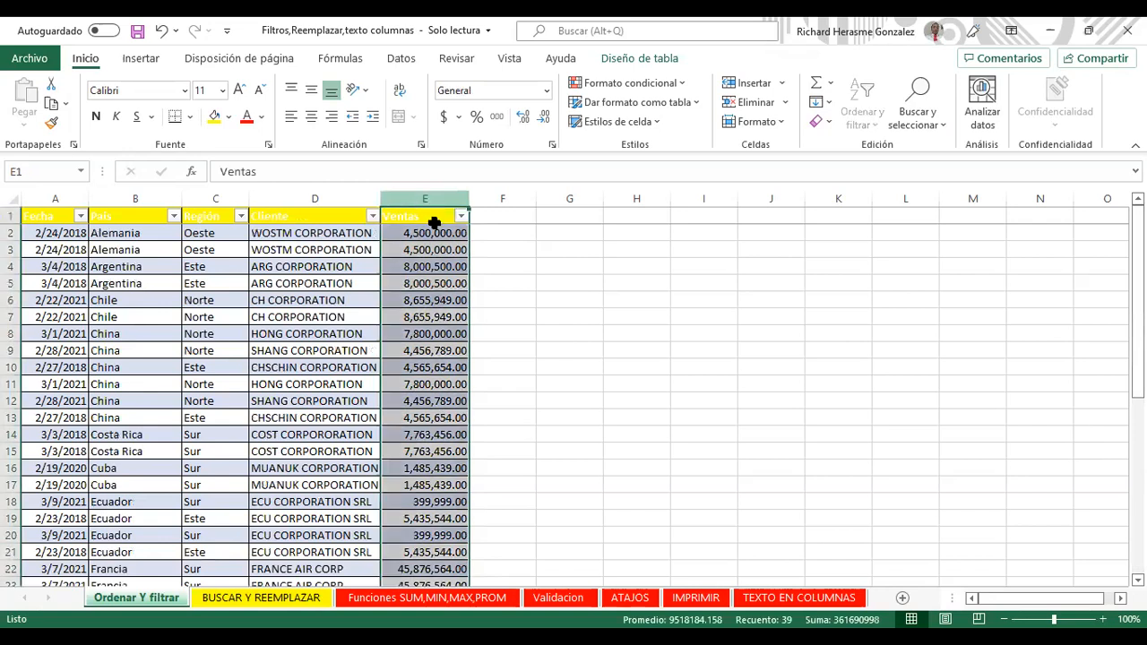
# Step: Filter Ventas with Filtros de número > Superior del promedio
pyautogui.click(461, 217)
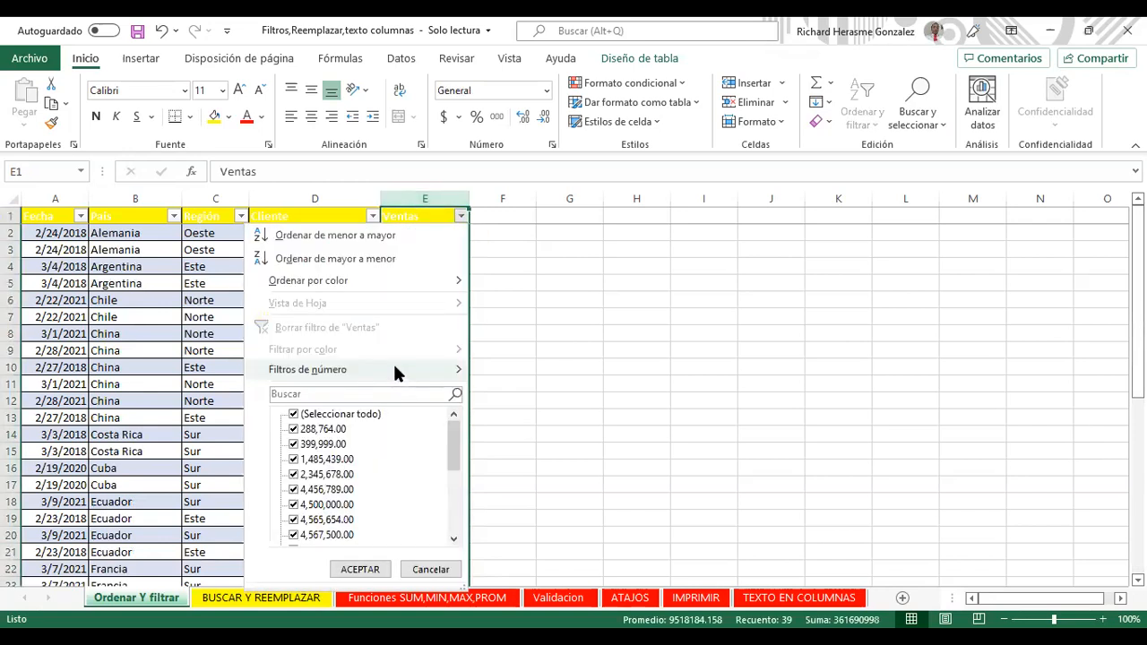
pyautogui.moveTo(412, 367)
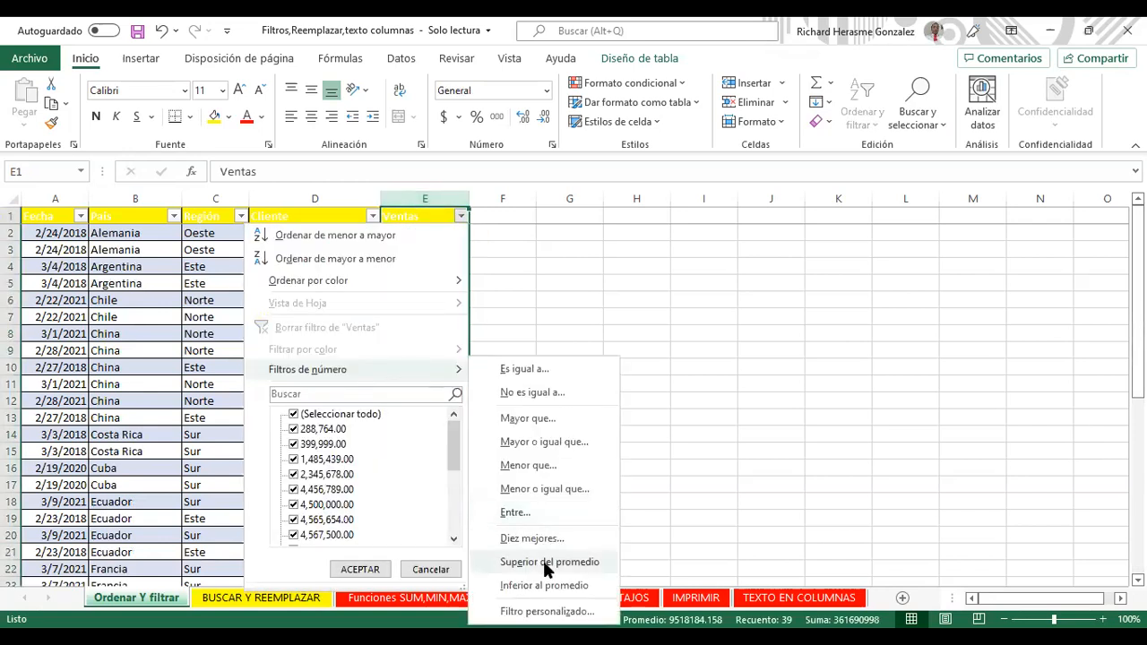
pyautogui.click(545, 563)
# Step: Select the six filtered Ventas values to check their sum of 207,550,906
pyautogui.moveTo(436, 236); pyautogui.dragTo(438, 308)
pyautogui.click(439, 336)
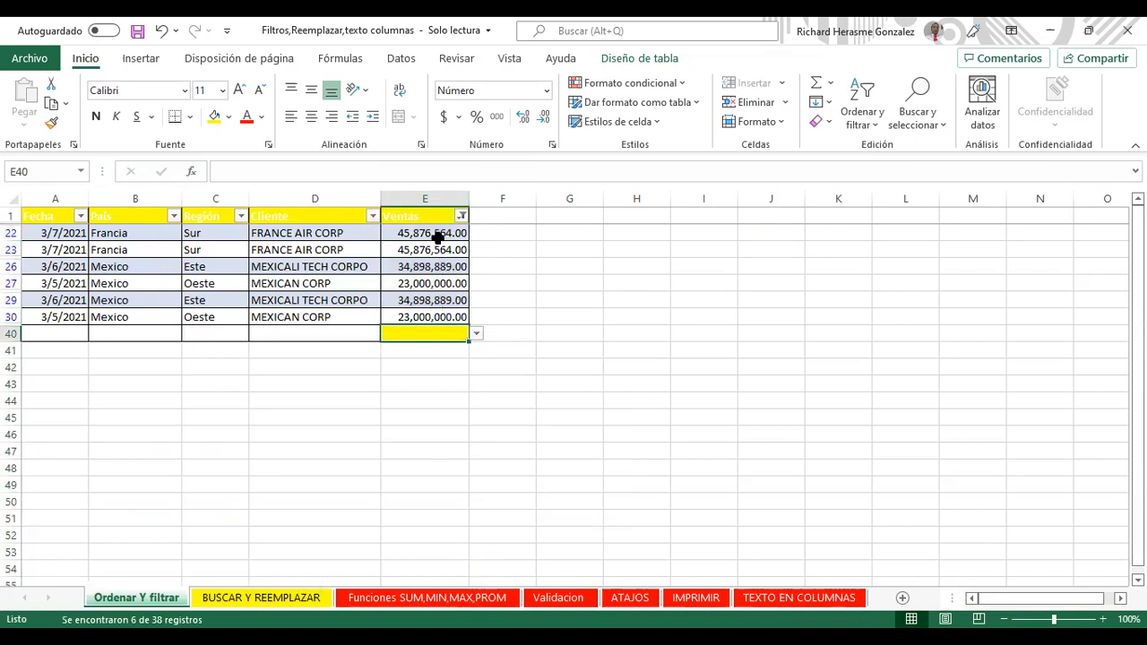
pyautogui.moveTo(435, 235); pyautogui.dragTo(432, 310)
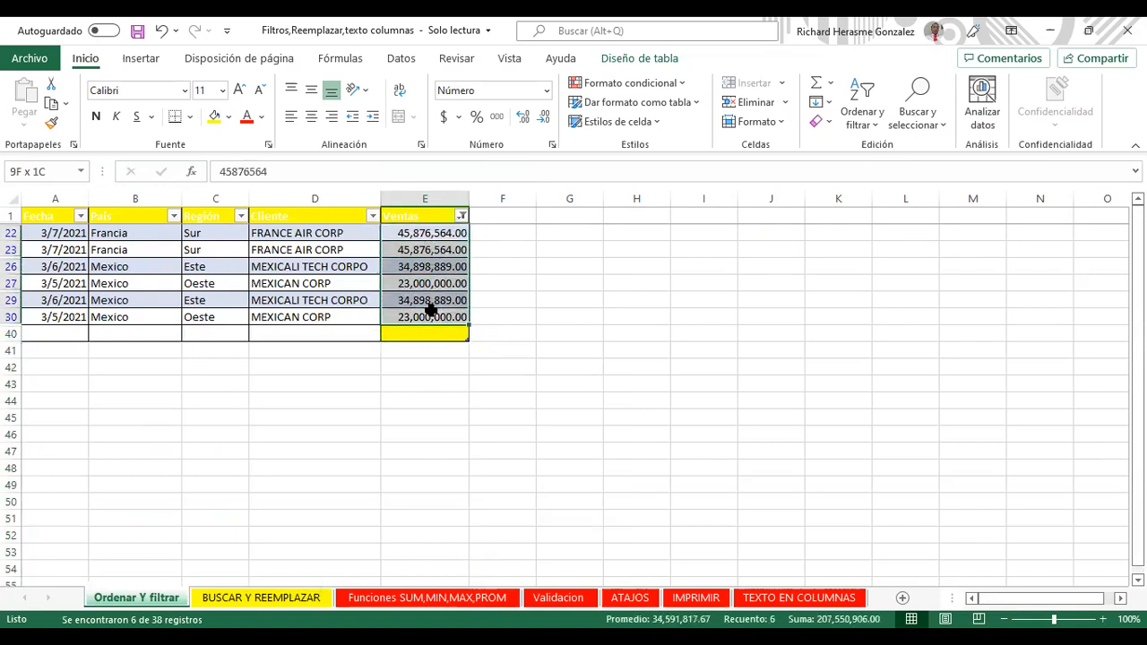
pyautogui.click(407, 268)
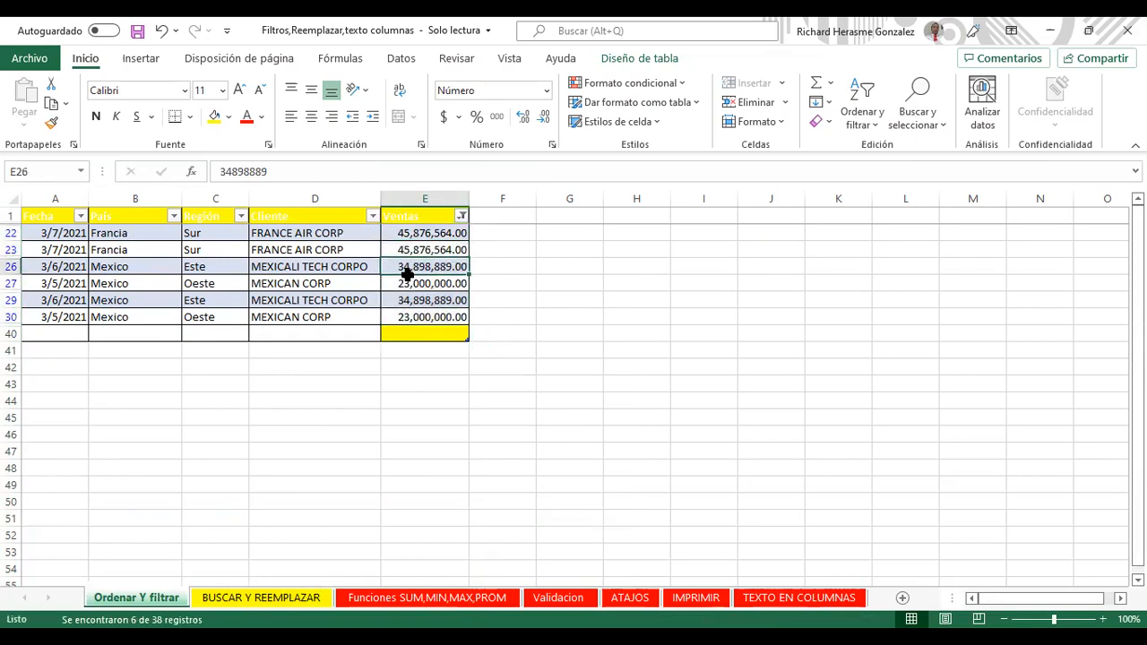
pyautogui.click(410, 315)
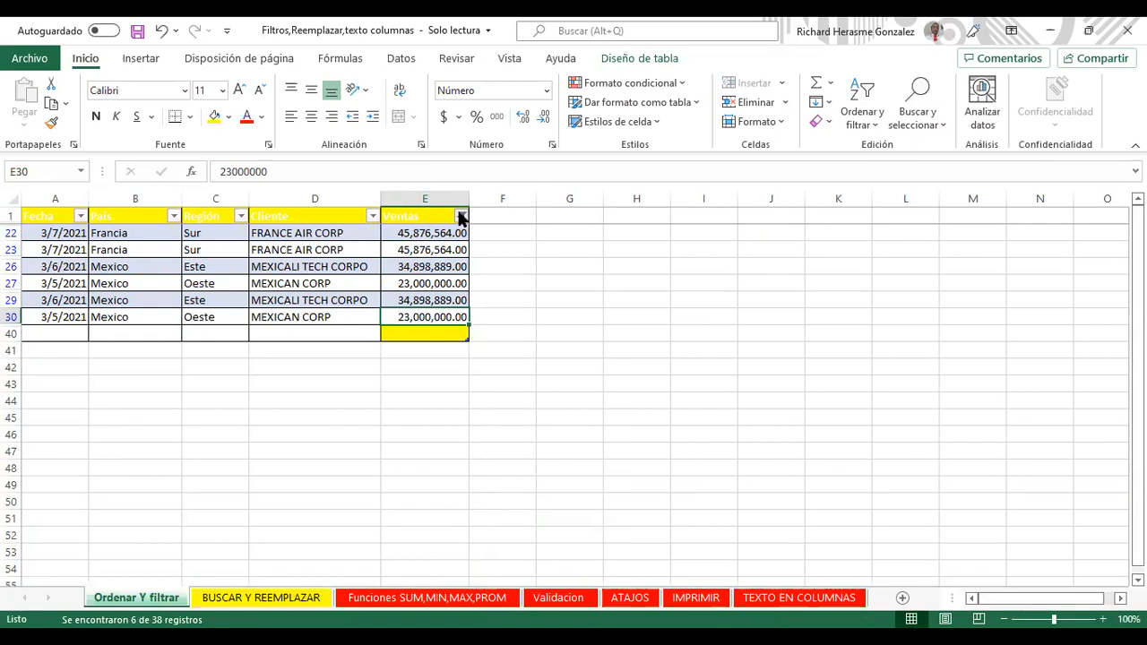
pyautogui.click(461, 217)
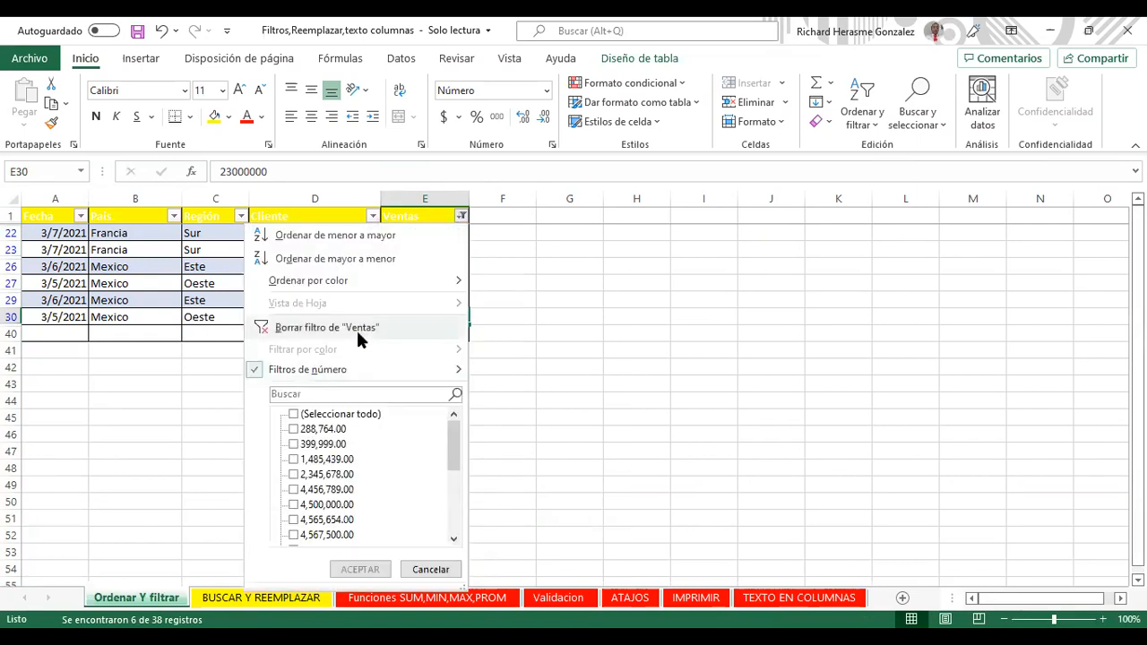
# Step: Clear the above-average filter, then filter Ventas to Inferior al promedio values
pyautogui.click(356, 328)
pyautogui.click(461, 217)
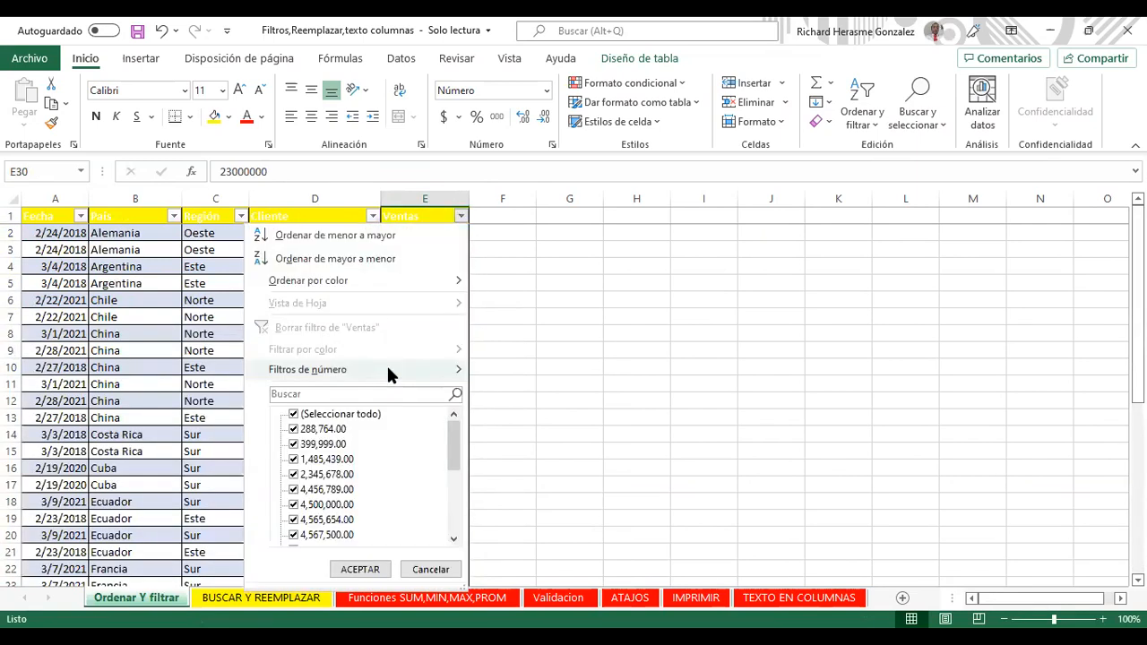
pyautogui.moveTo(389, 375)
pyautogui.click(567, 586)
# Step: Select the 32 visible below-average Ventas values
pyautogui.moveTo(428, 233); pyautogui.dragTo(429, 520)
pyautogui.moveTo(455, 584); pyautogui.dragTo(430, 553)
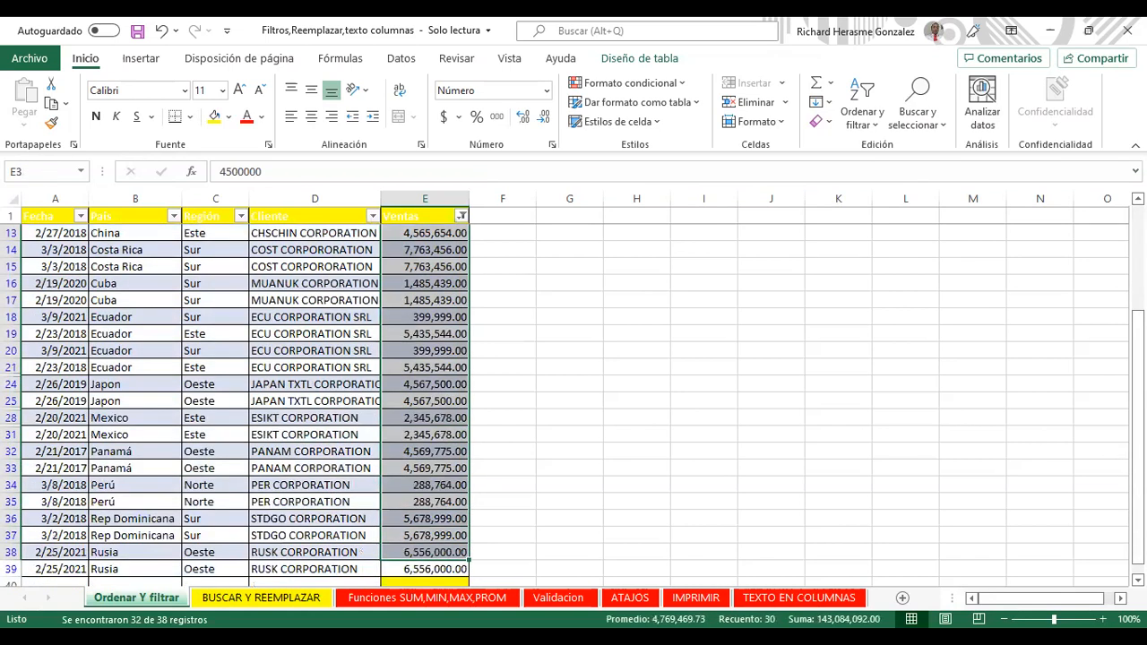
pyautogui.scroll(4, 392, 308)
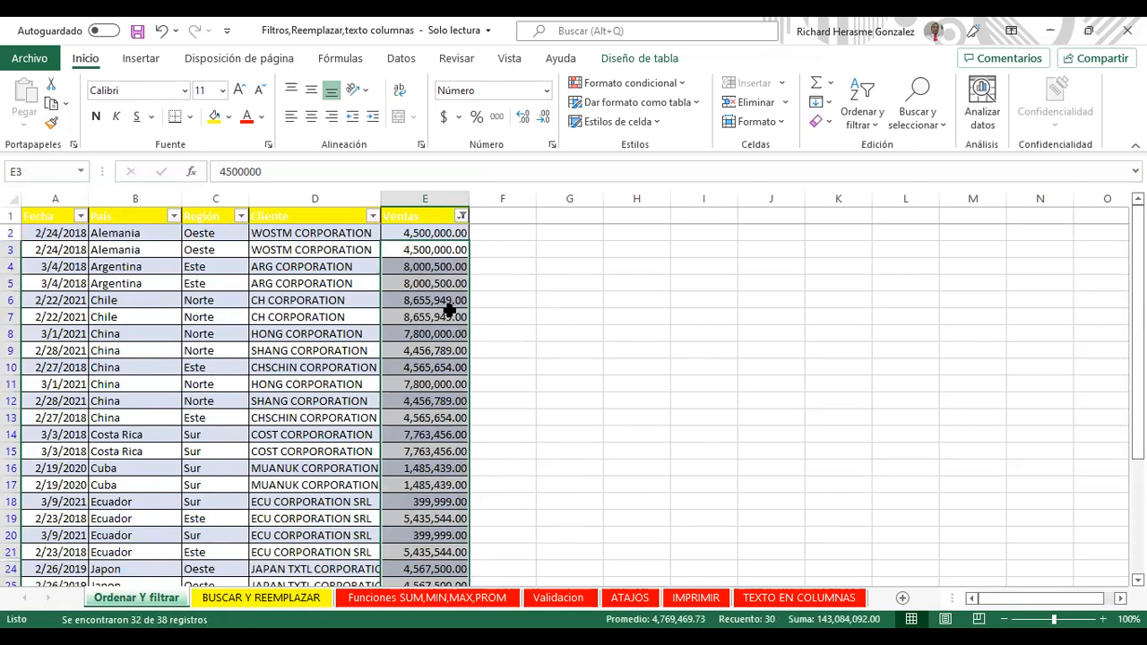
pyautogui.click(448, 311)
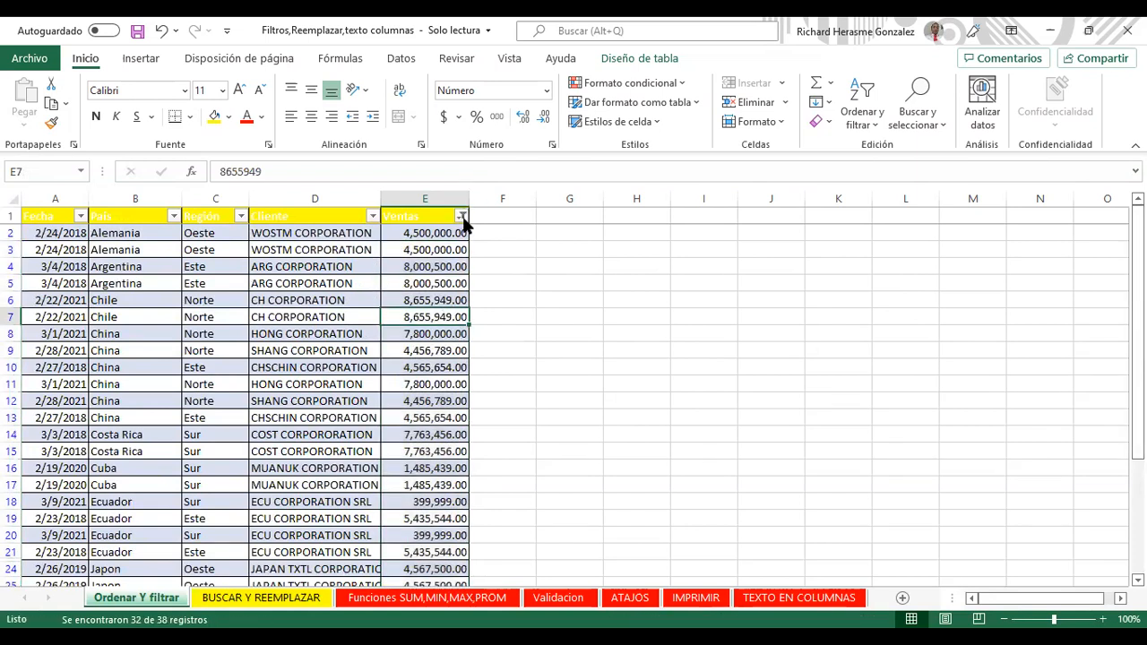
# Step: Remove the below-average Ventas filter and reopen the Ventas number filter choices
pyautogui.click(461, 216)
pyautogui.click(396, 323)
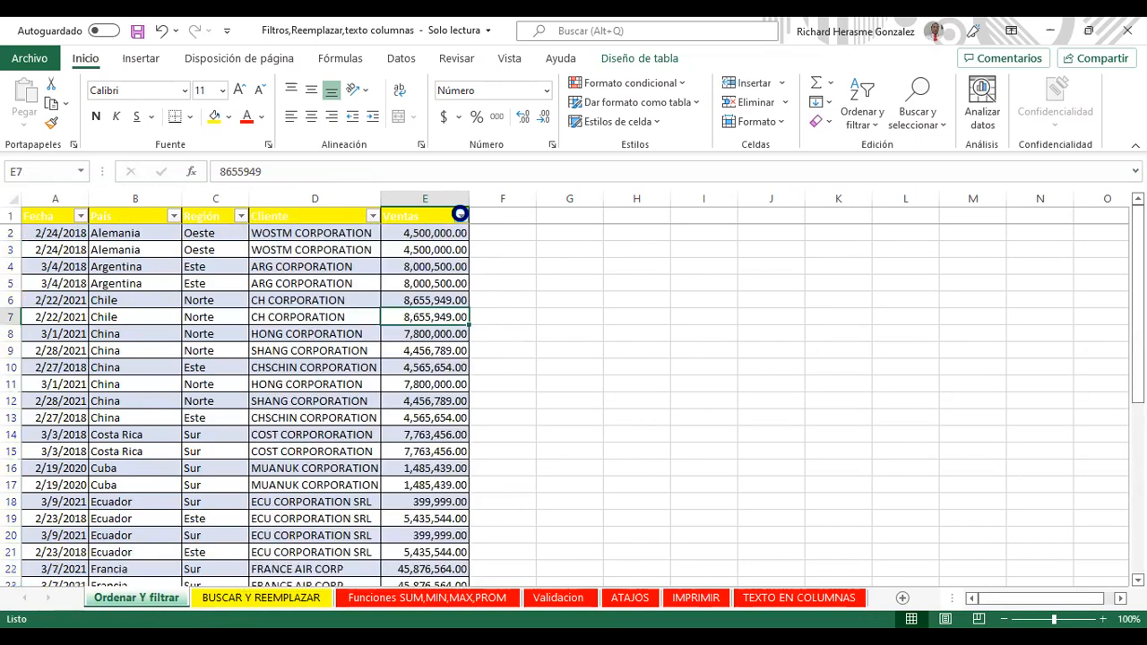
pyautogui.hotkey('alt', 'Down')
pyautogui.moveTo(359, 370)
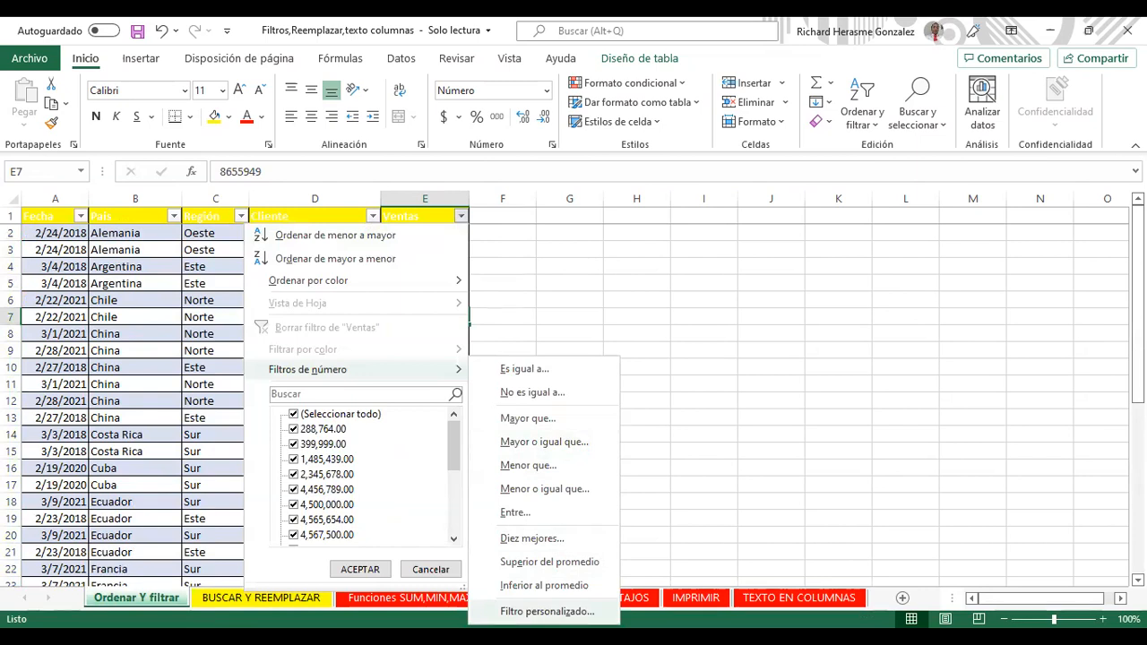
# Step: Apply a custom between-range Ventas filter, narrowing the table to 4 China and Costa Rica records
pyautogui.click(529, 511)
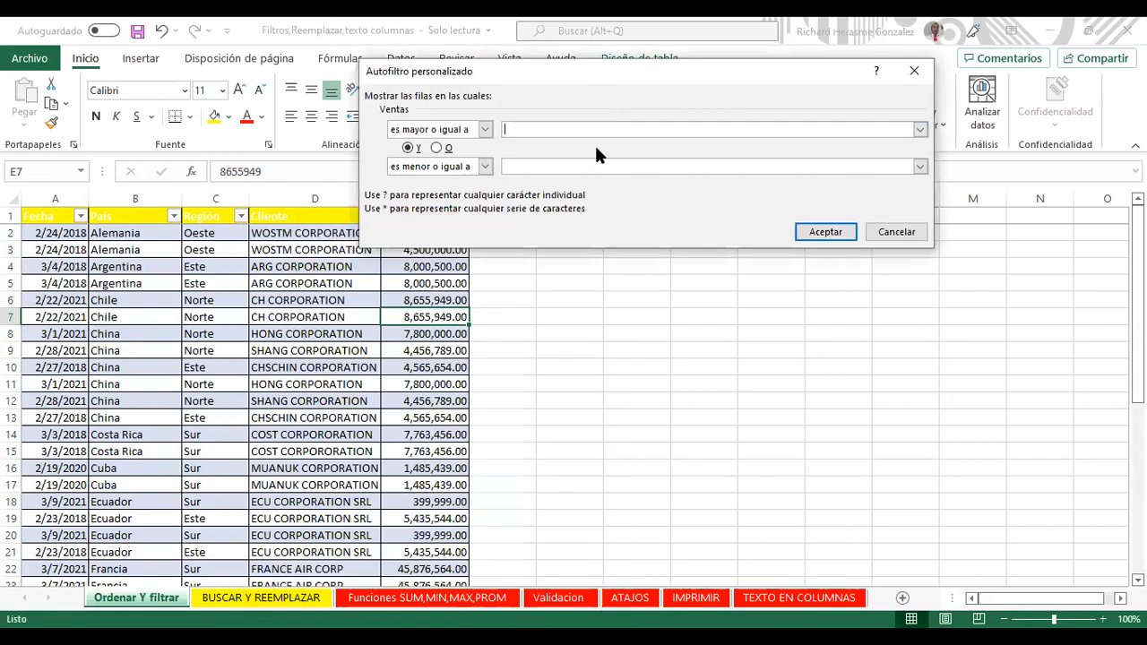
pyautogui.write('7,000,000')
pyautogui.click(585, 168)
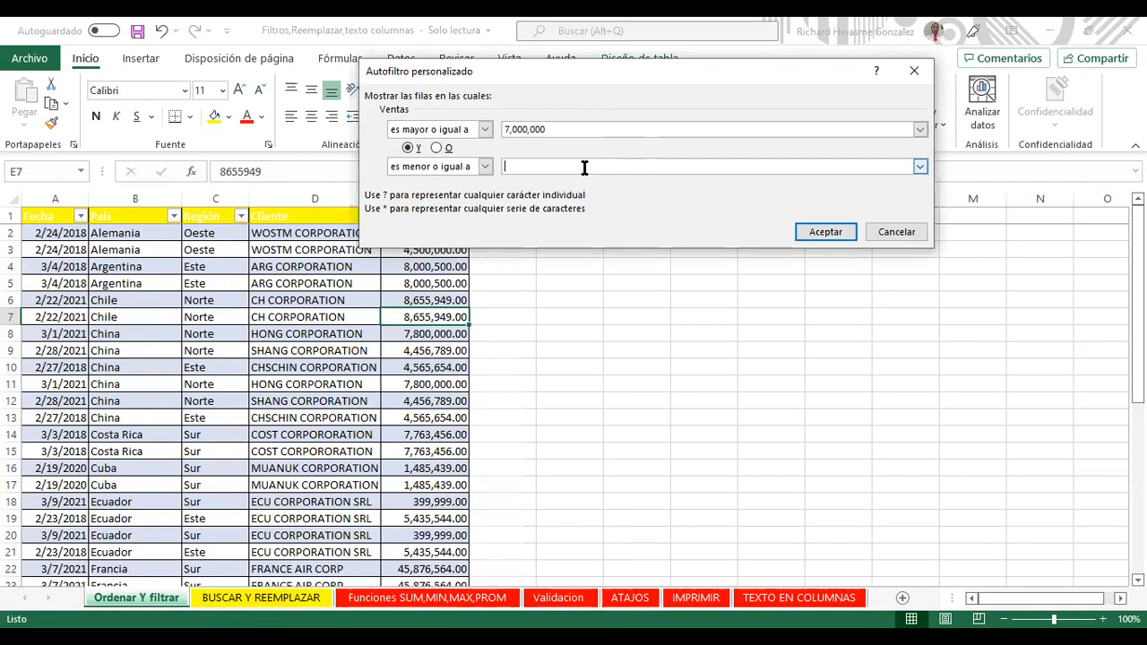
pyautogui.write('8,000,000')
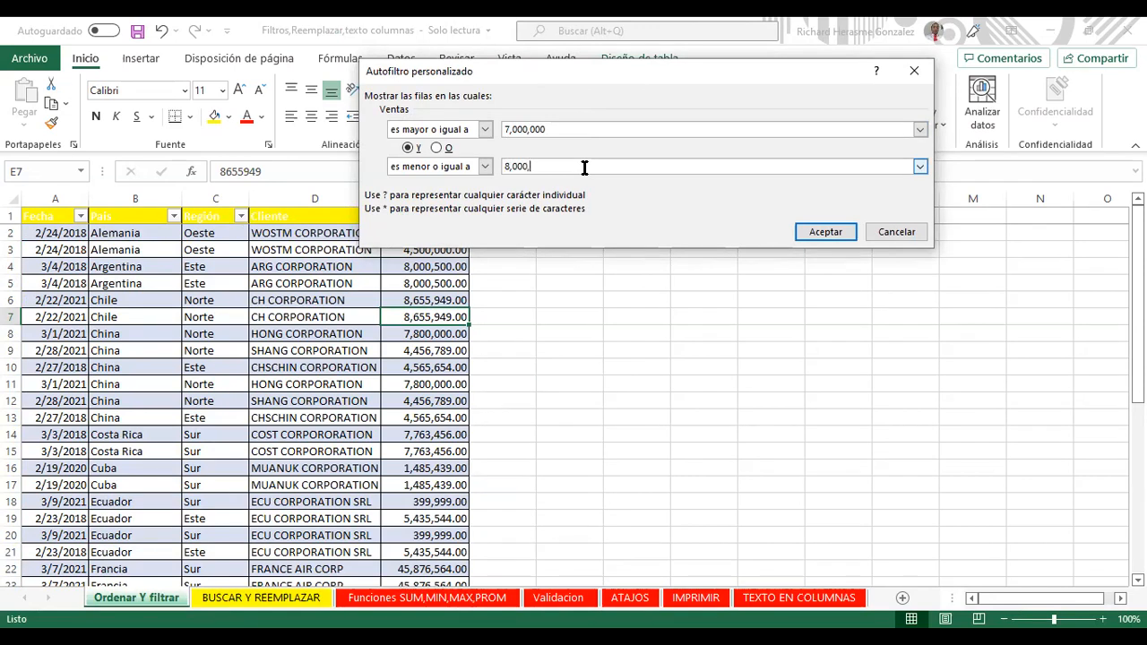
pyautogui.press('Return')
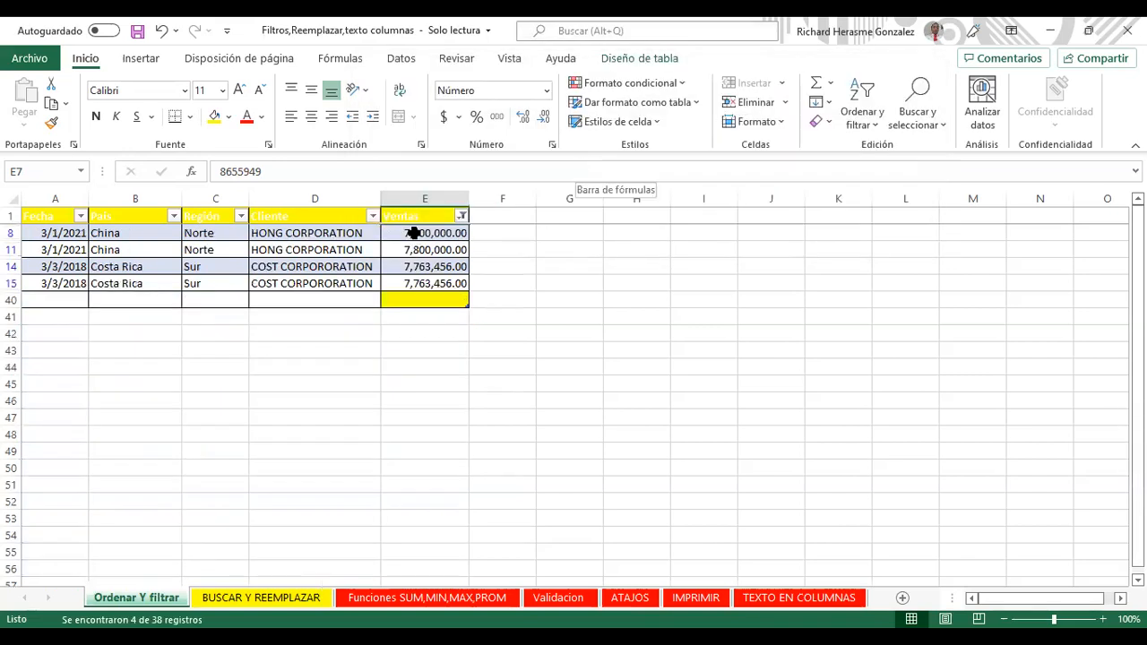
# Step: Select the filtered Ventas values, then clear the range filter and reopen the Ventas dropdown
pyautogui.click(412, 235)
pyautogui.click(409, 282)
pyautogui.moveTo(440, 231); pyautogui.dragTo(416, 294)
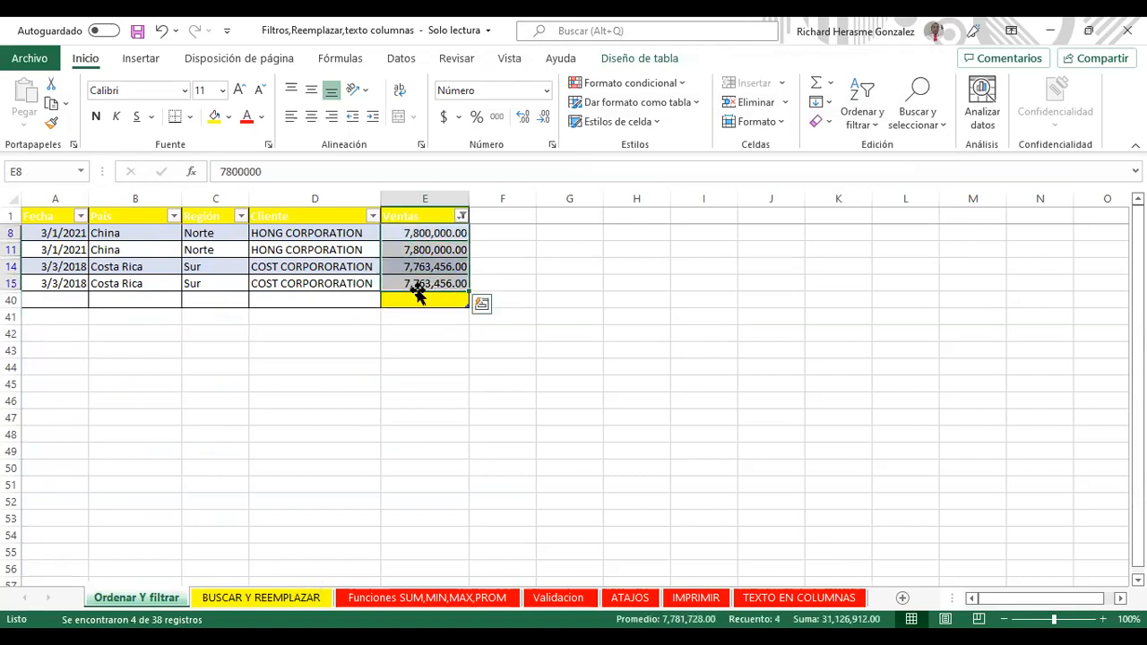
pyautogui.click(460, 216)
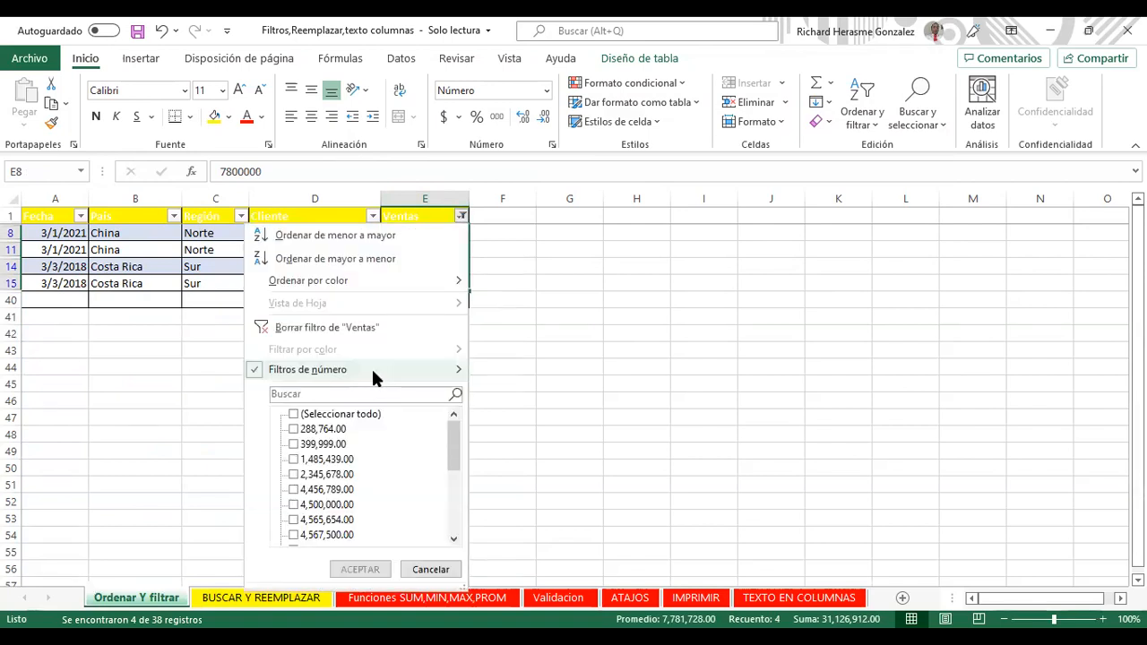
pyautogui.click(461, 216)
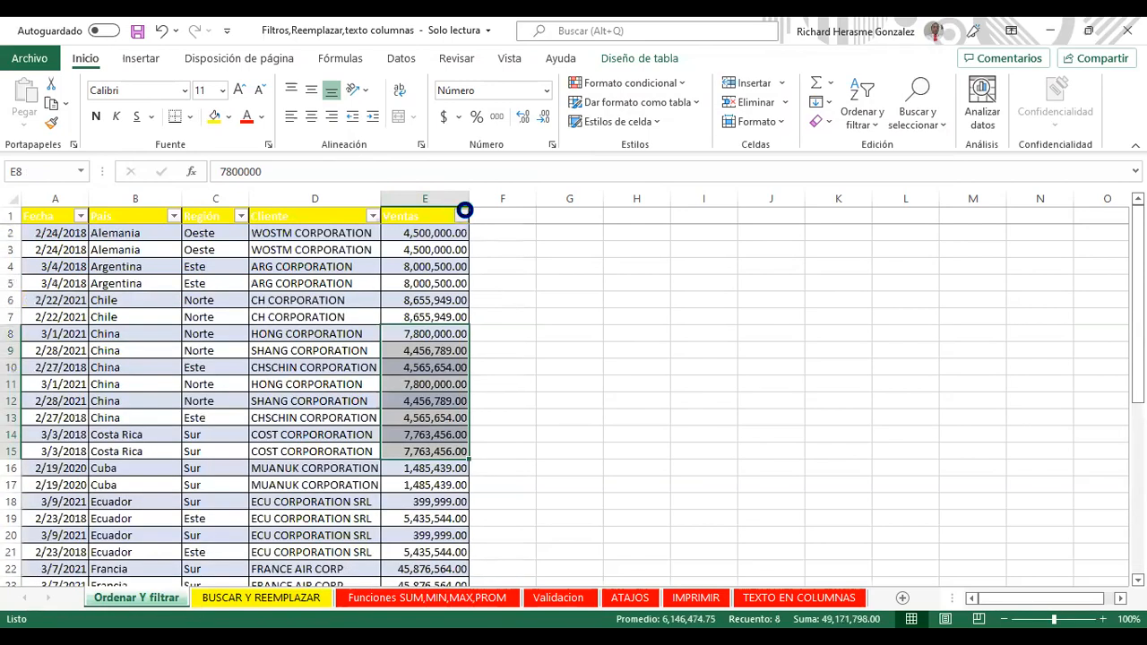
pyautogui.click(461, 216)
pyautogui.moveTo(416, 368)
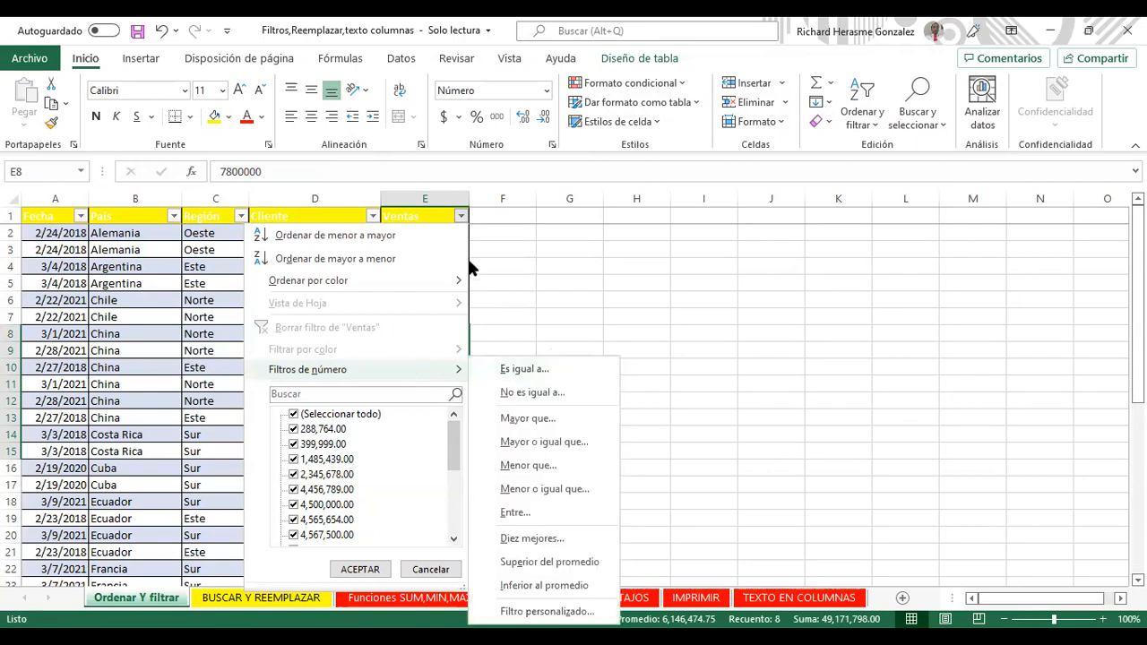
pyautogui.click(551, 280)
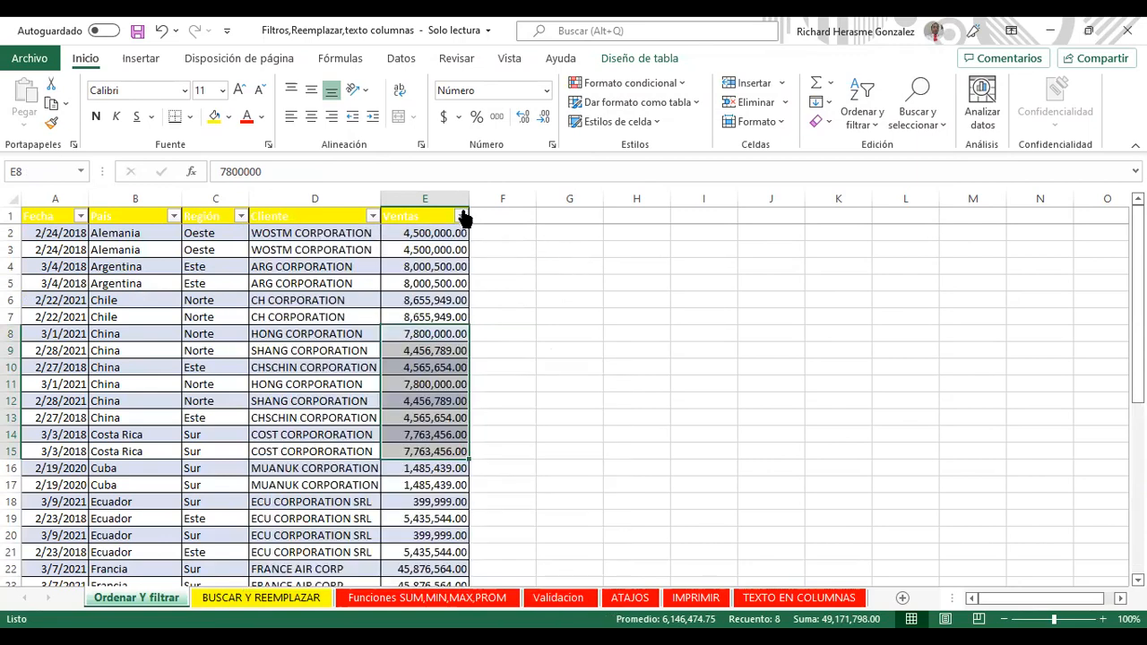
pyautogui.hotkey('alt', 'Down')
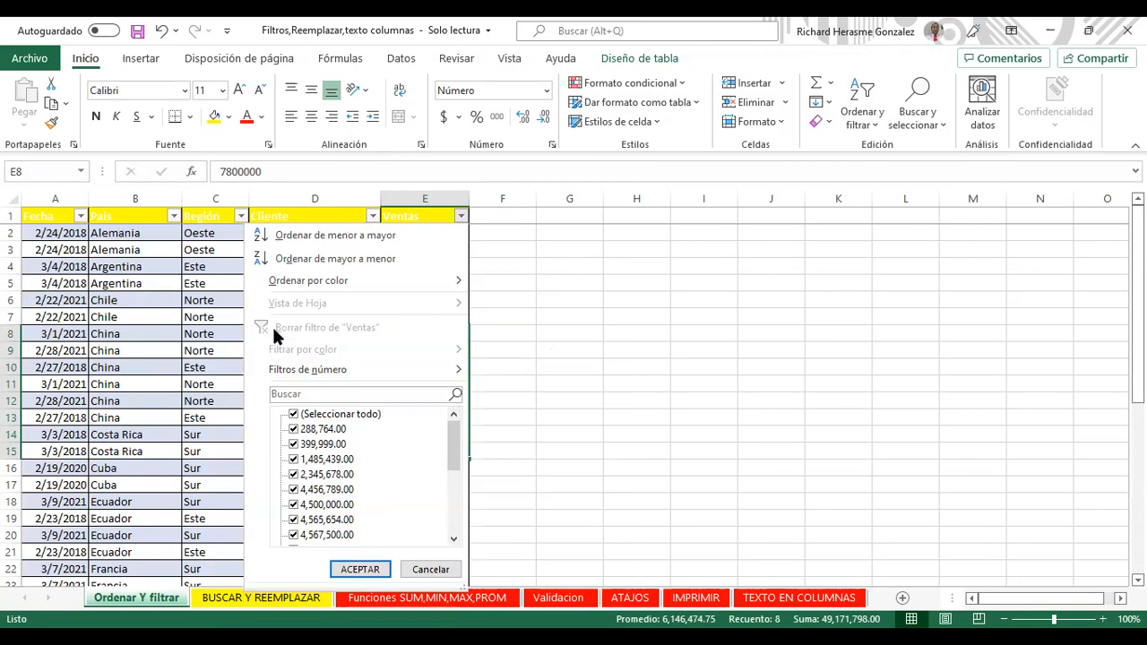
# Step: Close the Ventas filter dropdown with Esc, leaving the full table visible
pyautogui.press('Escape')
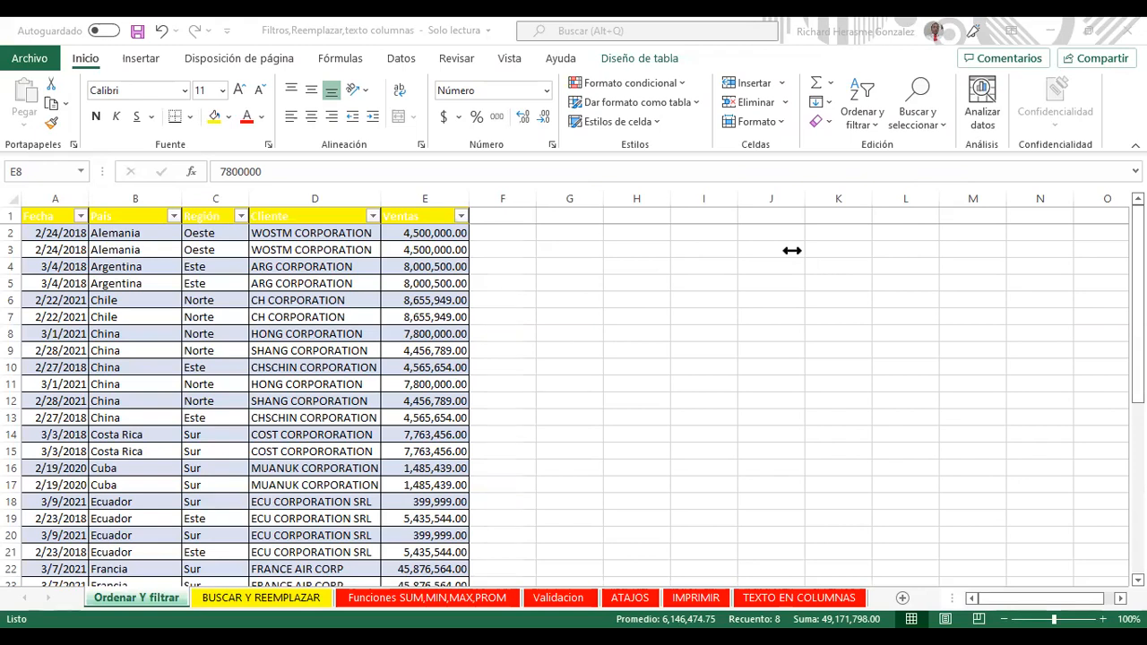
# Step: Turn off the table's AutoFilter from Datos > Filtro, toggling it on and off a few times
pyautogui.click(313, 267)
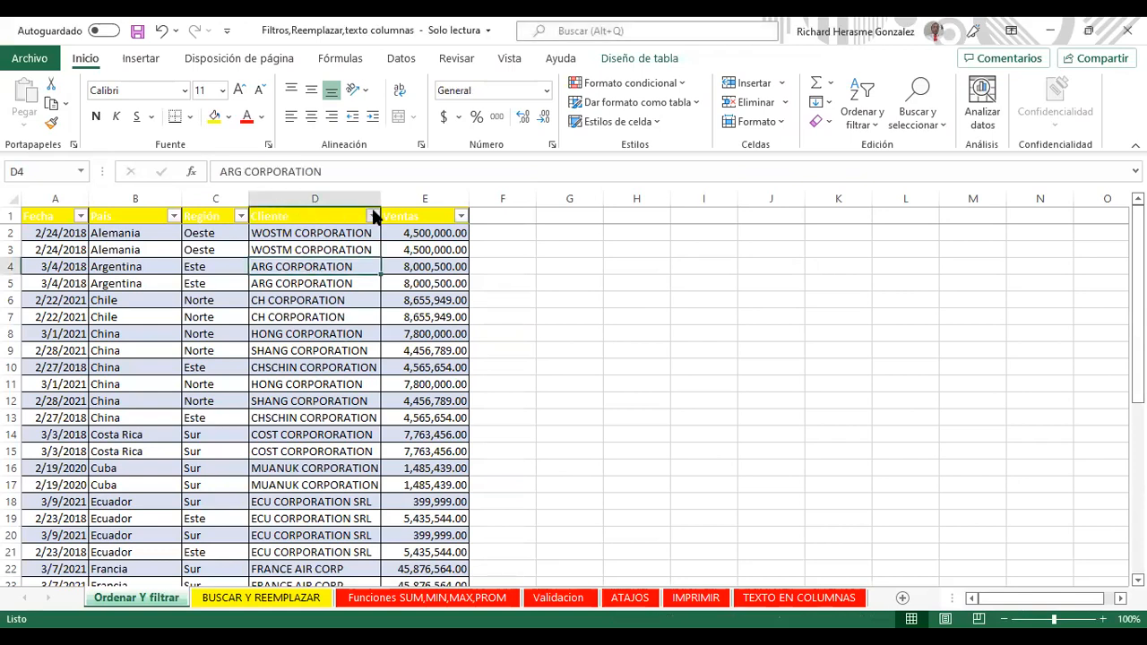
pyautogui.click(401, 57)
pyautogui.click(571, 98)
pyautogui.click(343, 230)
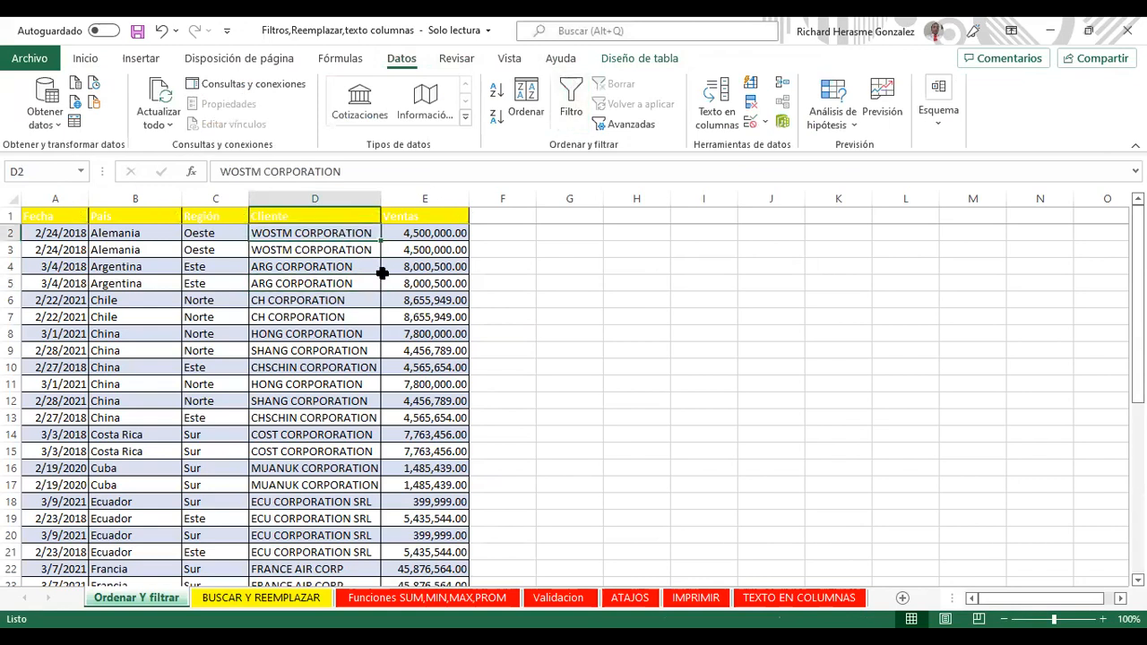
pyautogui.click(240, 283)
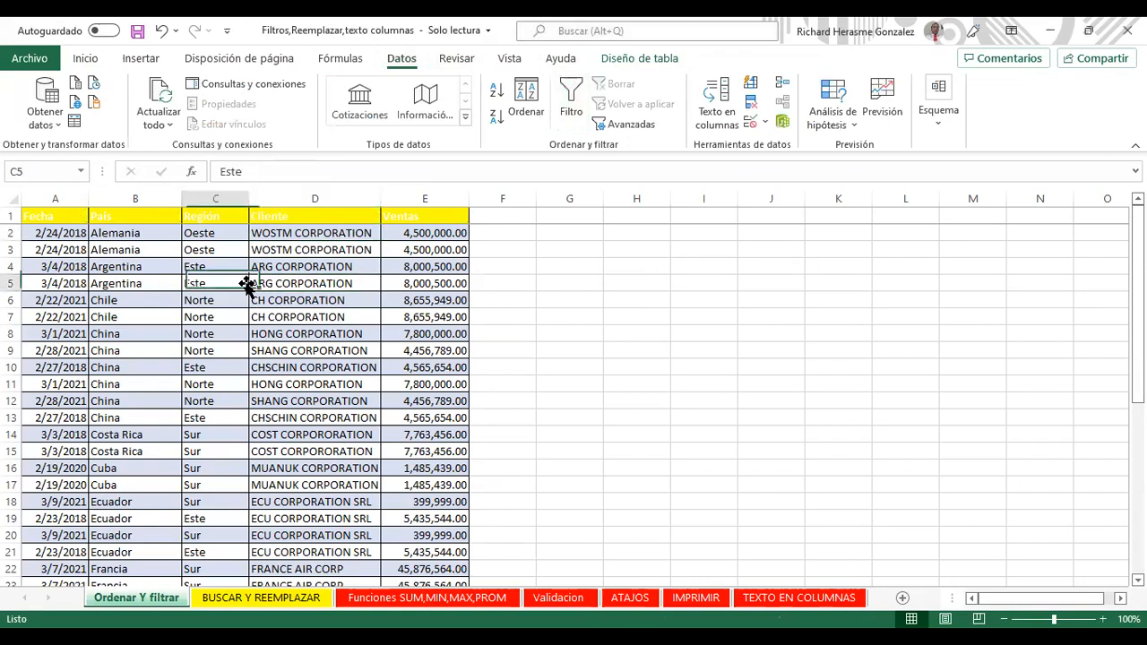
pyautogui.click(194, 298)
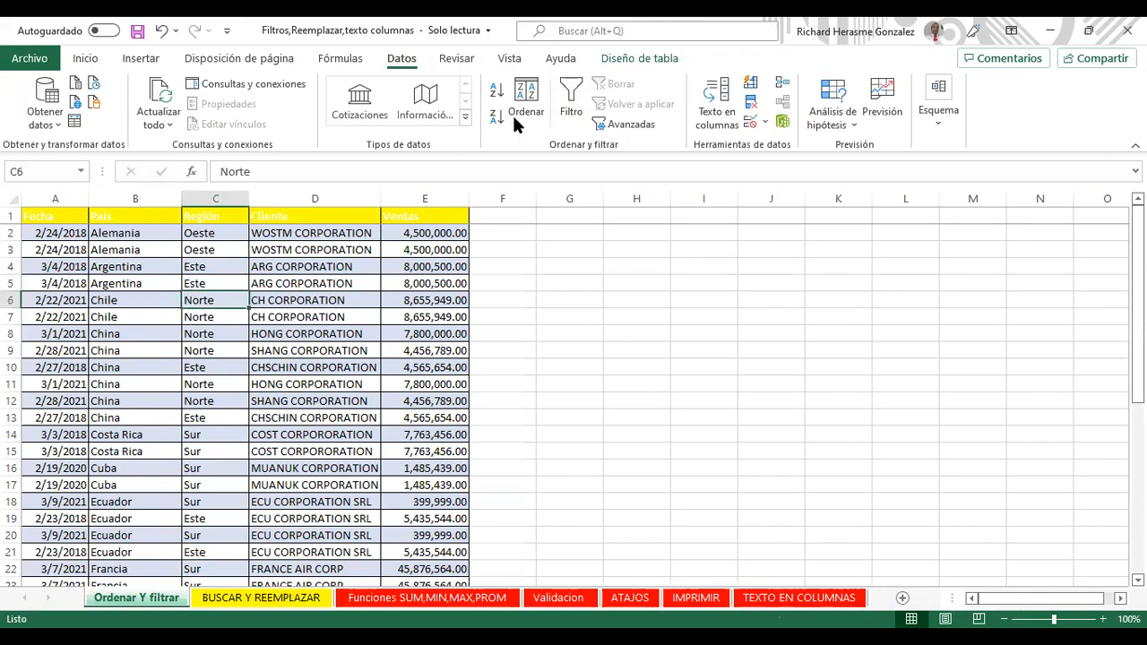
pyautogui.click(559, 93)
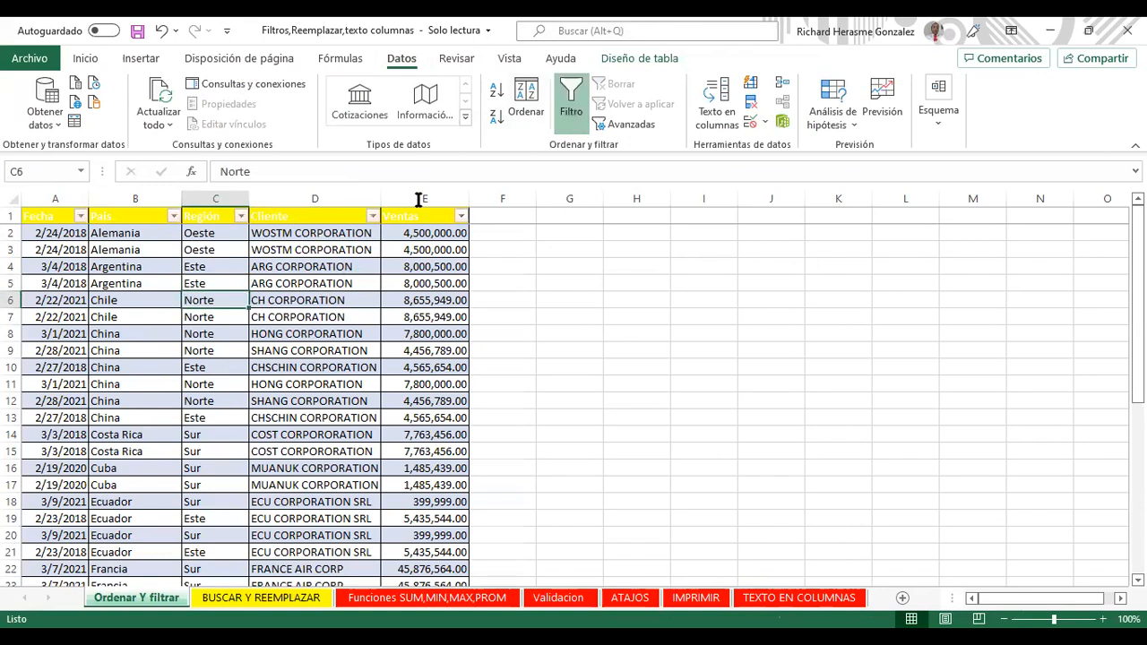
pyautogui.click(562, 114)
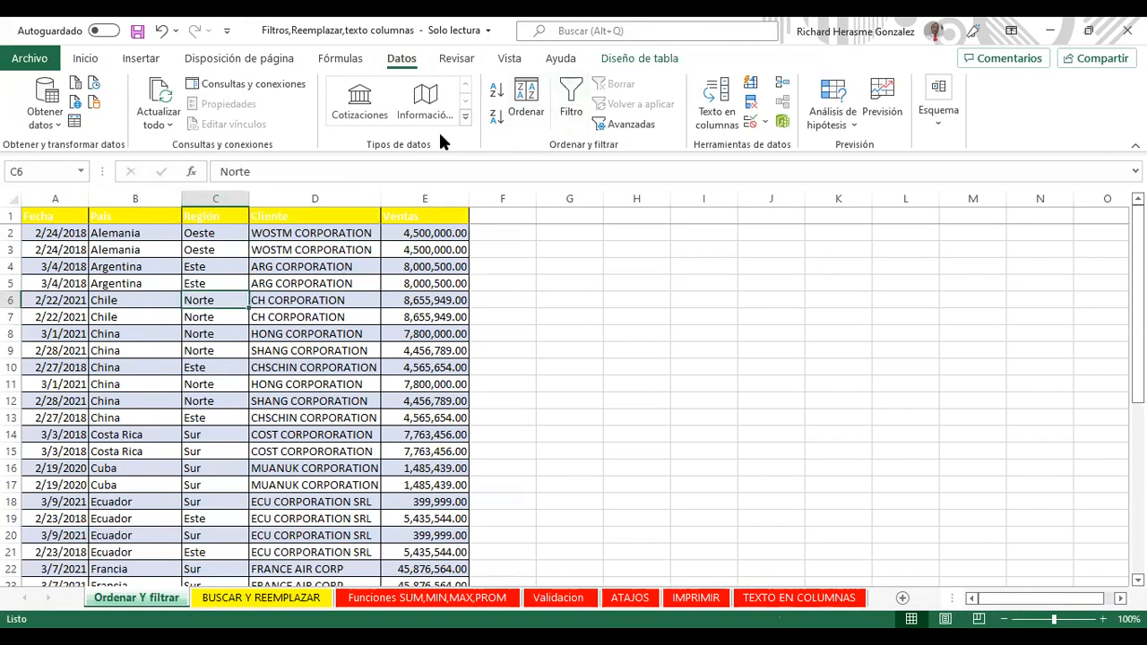
pyautogui.click(573, 90)
pyautogui.click(565, 97)
# Step: Close the window opened by Ctrl+L, then toggle Filtro on and off, leaving filters off
pyautogui.hotkey('ctrl', 'l')
pyautogui.click(834, 84)
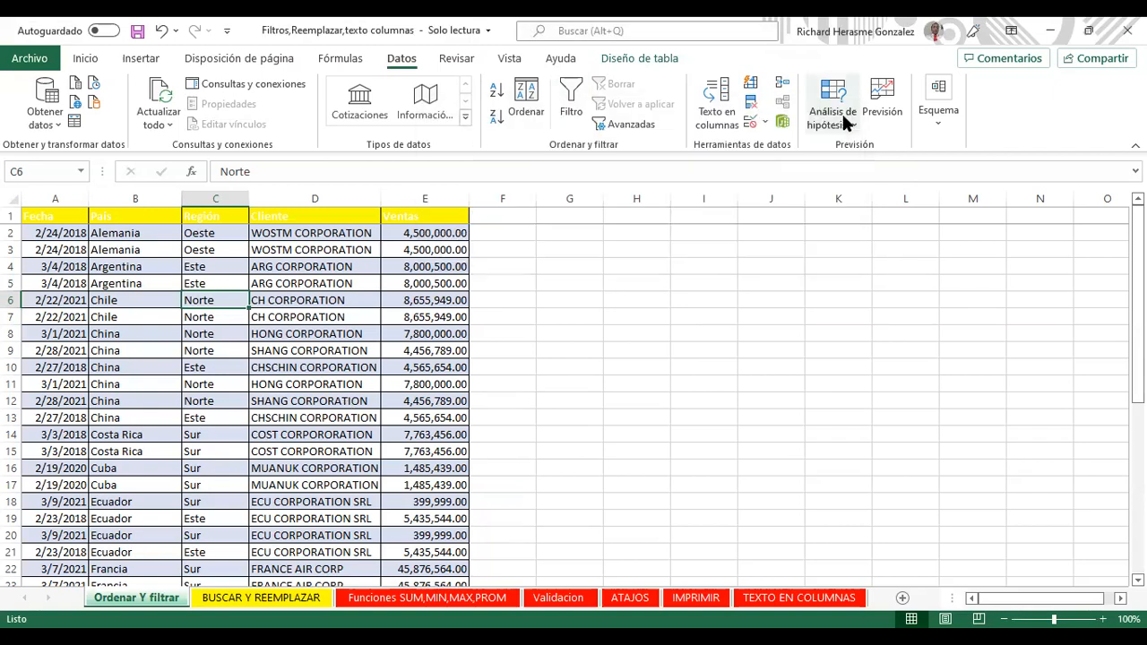
pyautogui.click(367, 368)
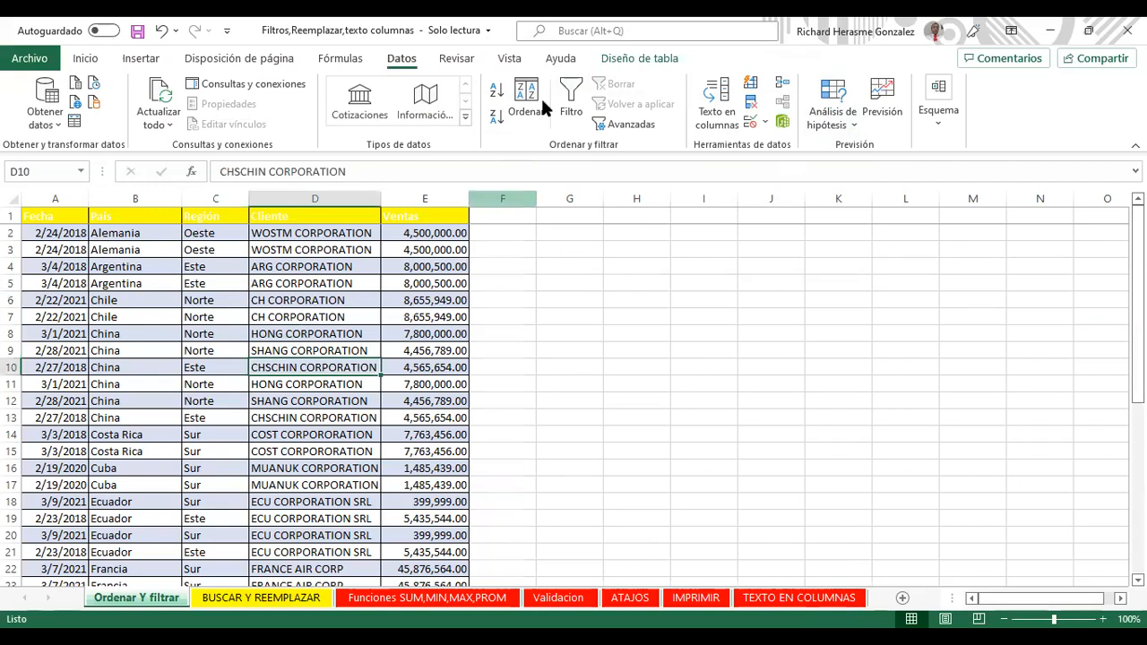
pyautogui.click(573, 92)
pyautogui.click(572, 91)
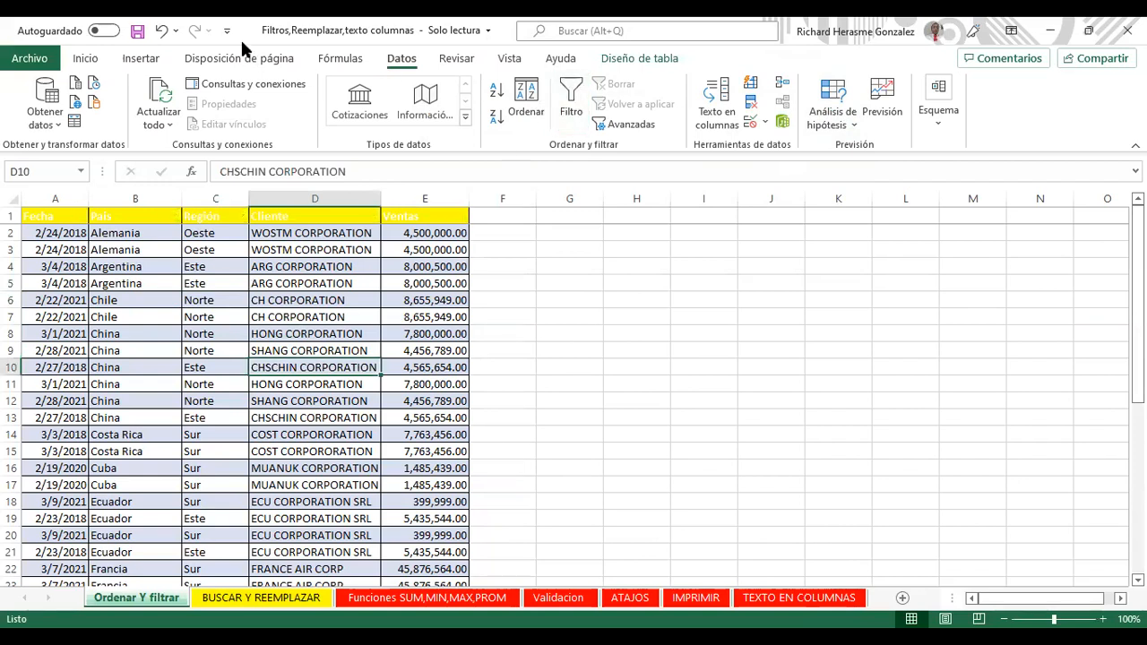
pyautogui.click(573, 91)
pyautogui.click(572, 91)
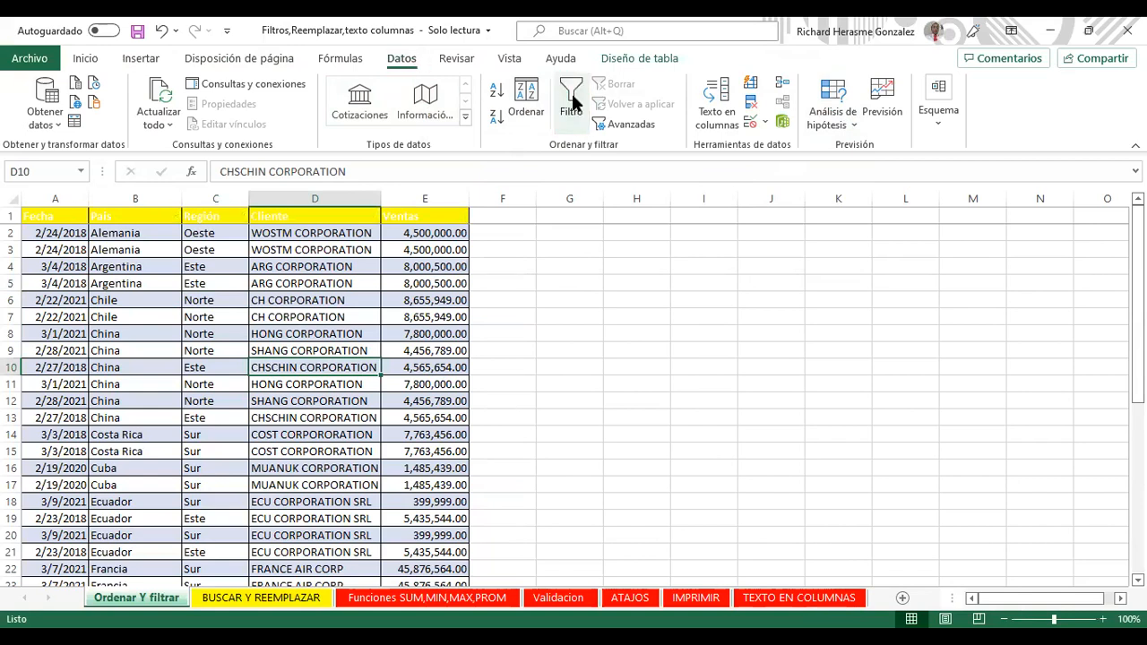
pyautogui.click(85, 58)
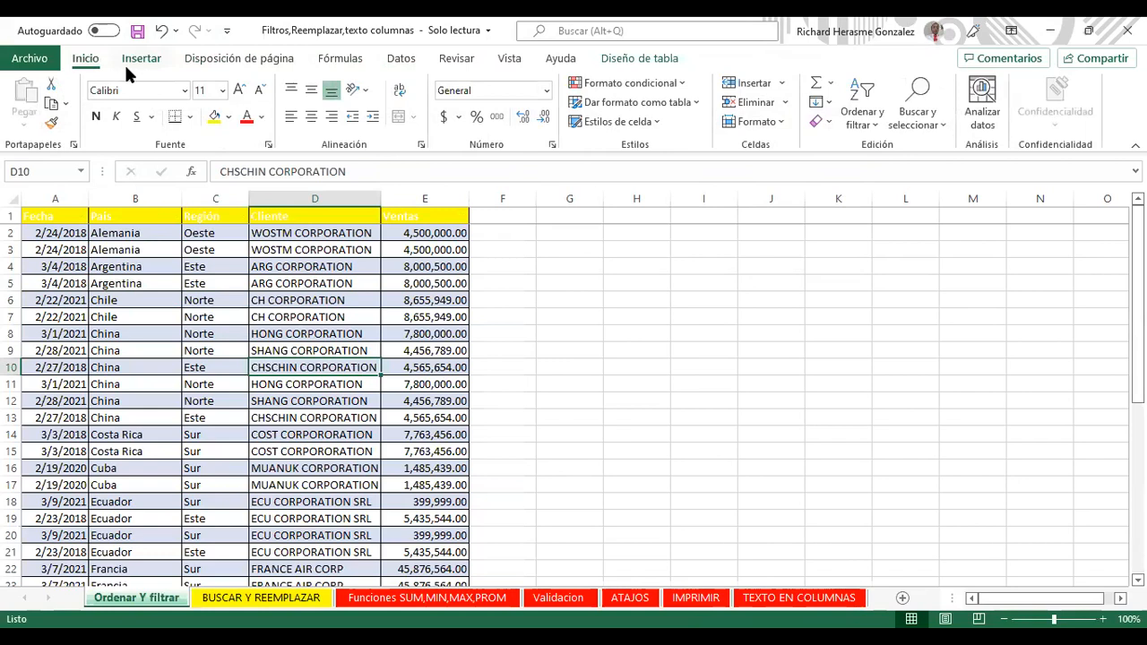
# Step: Toggle Datos > Filtro on and off, ending with it off, then go to the BUSCAR Y REEMPLAZAR sheet
pyautogui.click(402, 58)
pyautogui.click(575, 106)
pyautogui.click(552, 124)
pyautogui.click(552, 118)
pyautogui.click(553, 118)
pyautogui.click(555, 120)
pyautogui.click(555, 123)
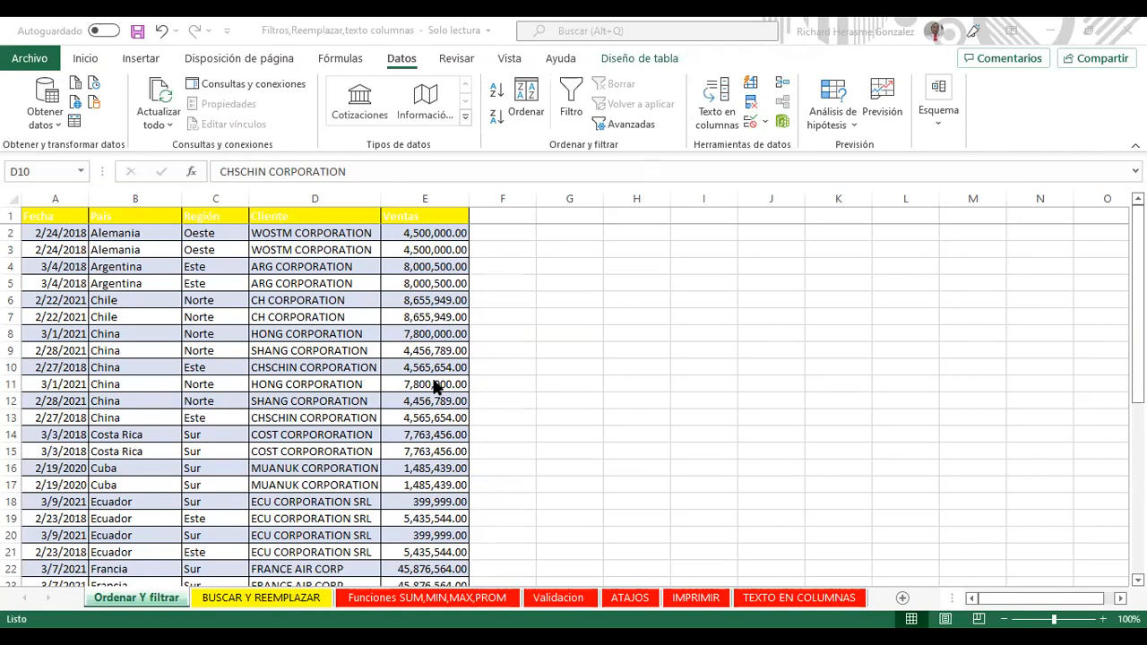
pyautogui.click(283, 598)
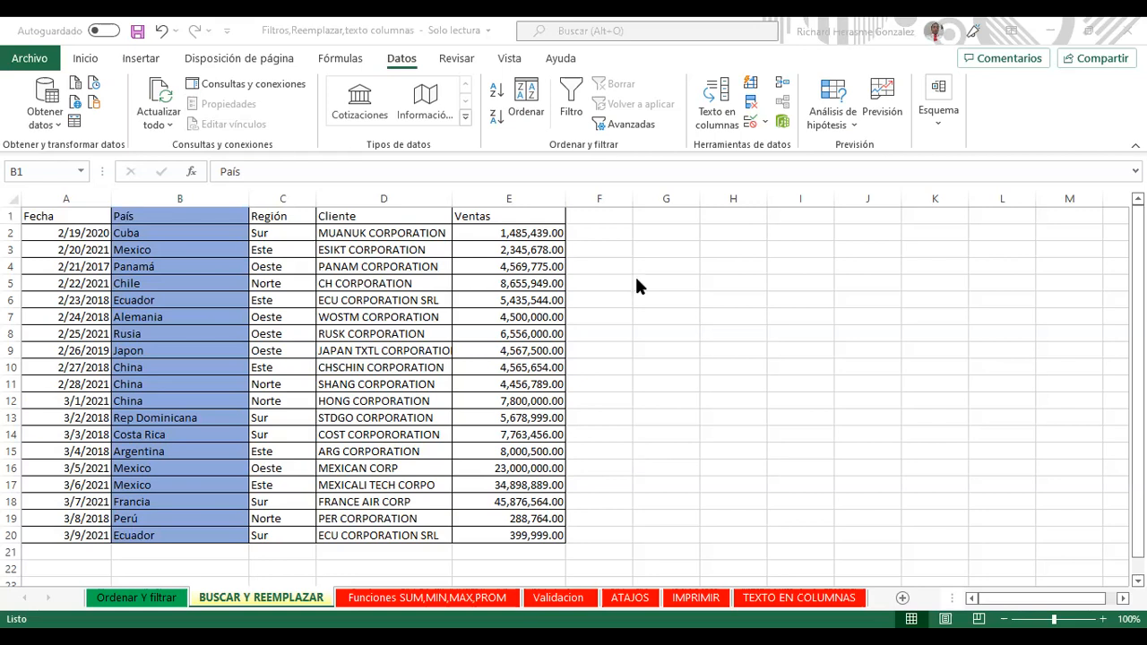
pyautogui.click(640, 248)
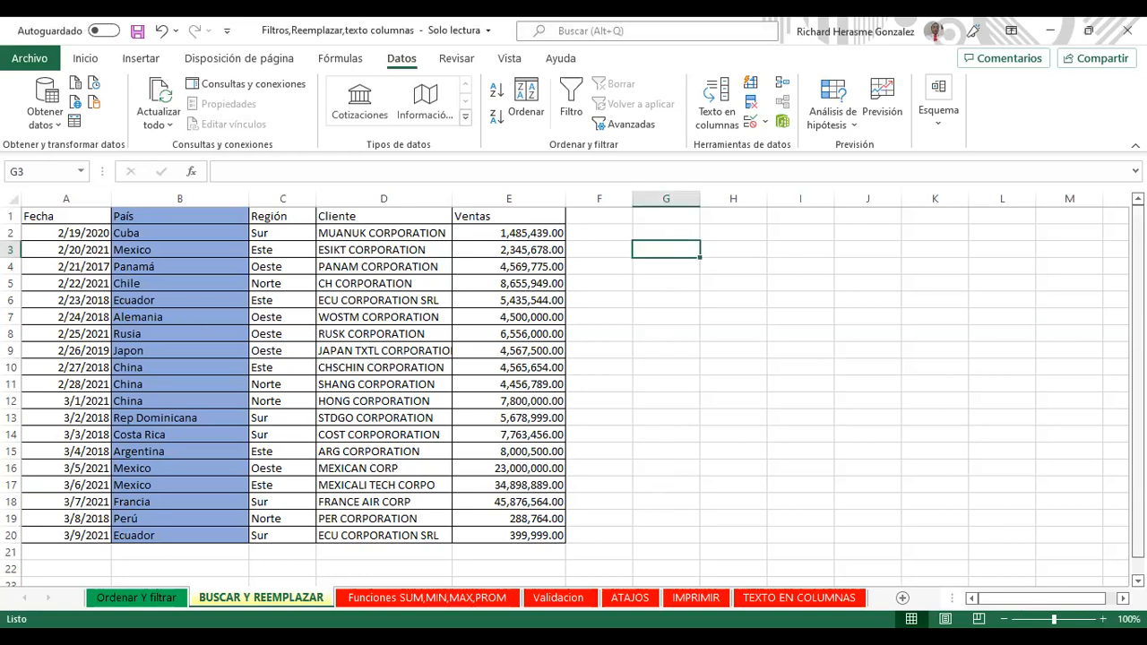
# Step: Copy Mexico from B3 and paste it over the countries in B17:B20
pyautogui.click(206, 319)
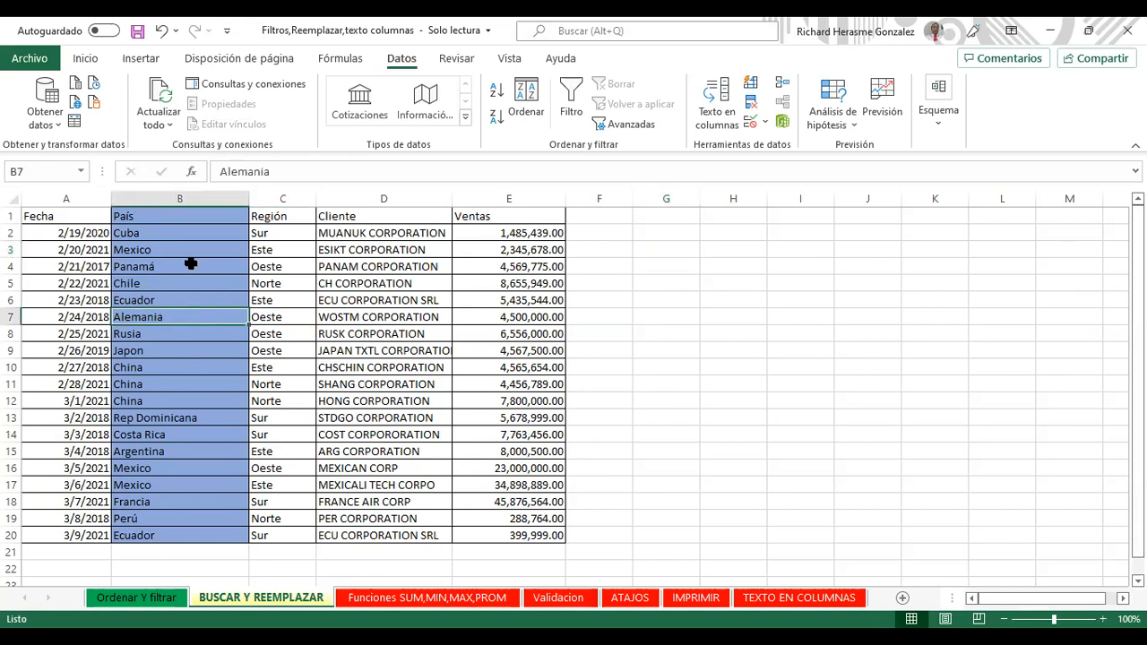
pyautogui.keyDown('ctrl'); pyautogui.click(171, 237); pyautogui.keyUp('ctrl')
pyautogui.moveTo(166, 316); pyautogui.dragTo(166, 533)
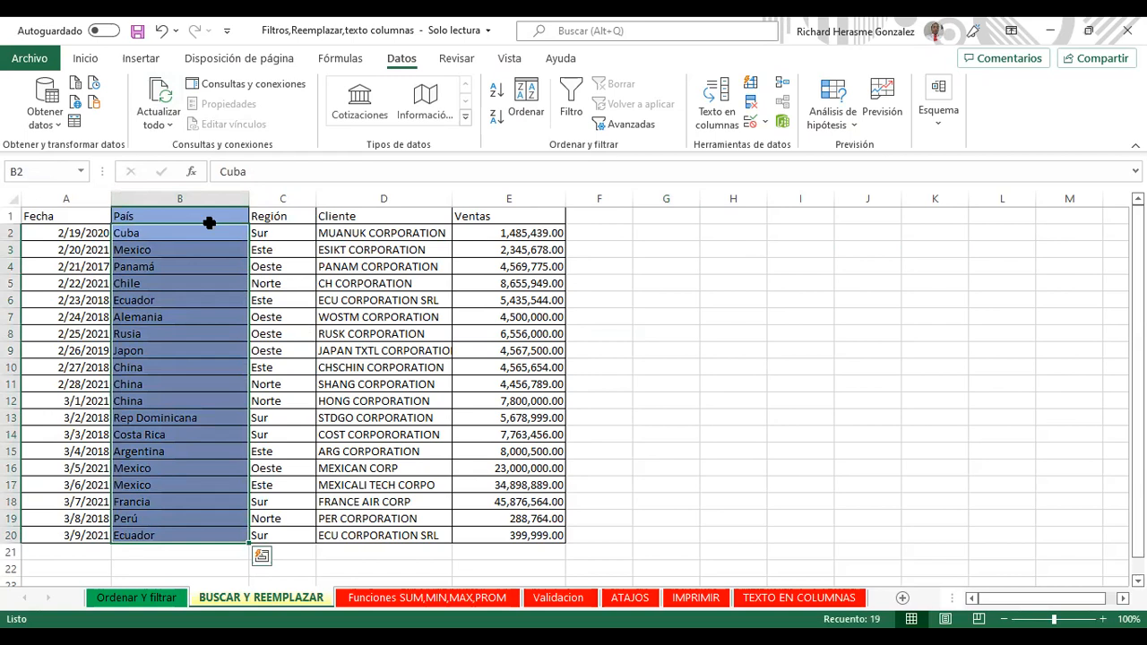
pyautogui.keyDown('ctrl'); pyautogui.click(203, 250); pyautogui.keyUp('ctrl')
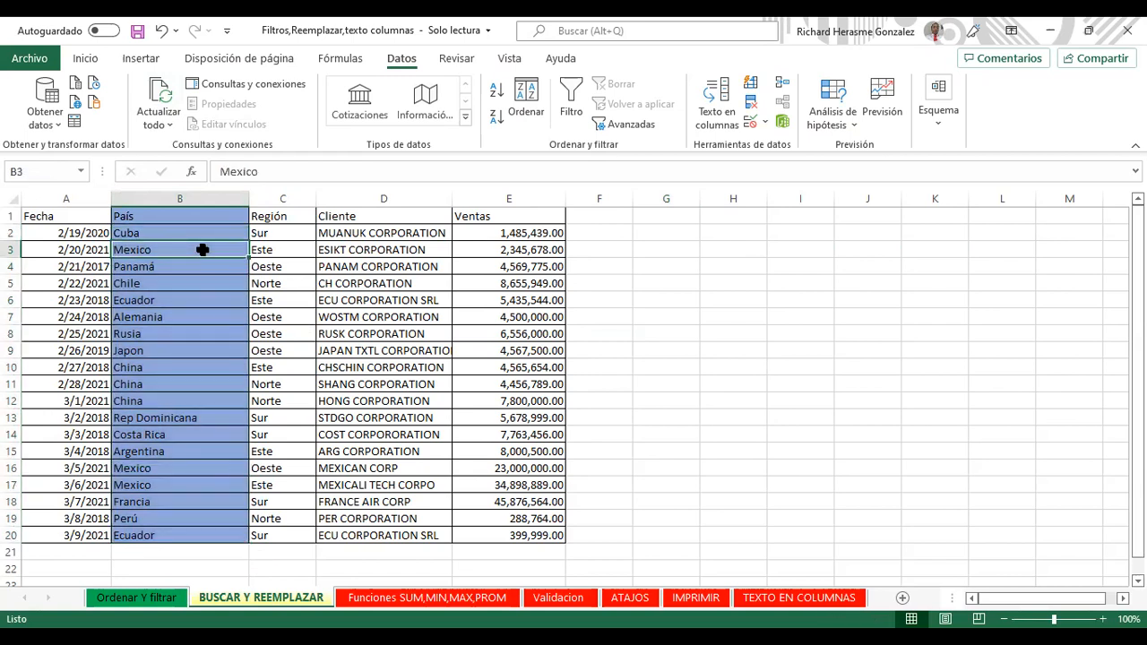
pyautogui.hotkey('ctrl', 'c')
pyautogui.moveTo(167, 480); pyautogui.dragTo(165, 535)
pyautogui.hotkey('ctrl', 'v')
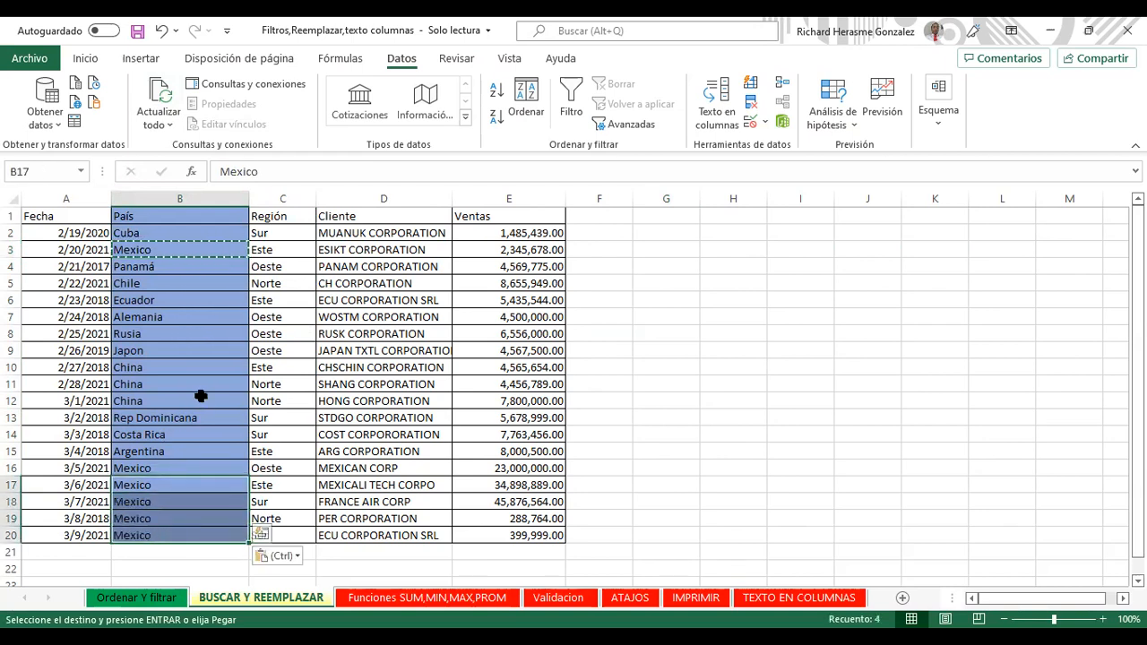
# Step: Open Inicio > Buscar y seleccionar > Buscar to bring up Find and Replace
pyautogui.click(93, 63)
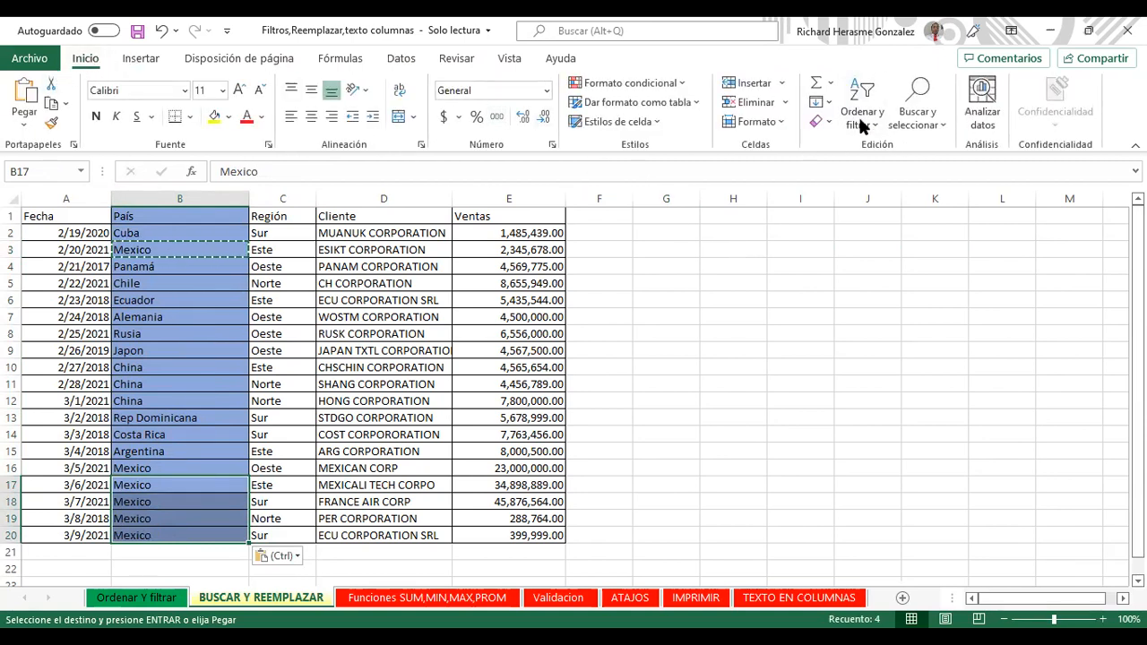
pyautogui.click(916, 119)
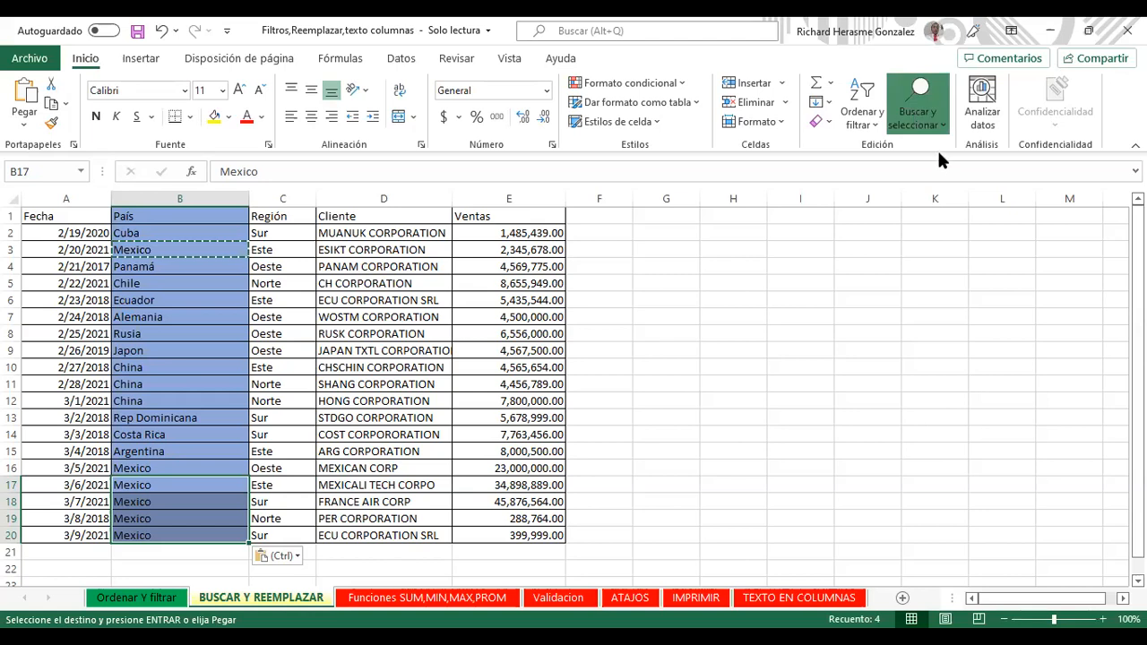
pyautogui.click(938, 149)
# Step: Open Buscar y reemplazar to the replace view with 'Mexico' as the search text
pyautogui.hotkey('ctrl', 'Tab')
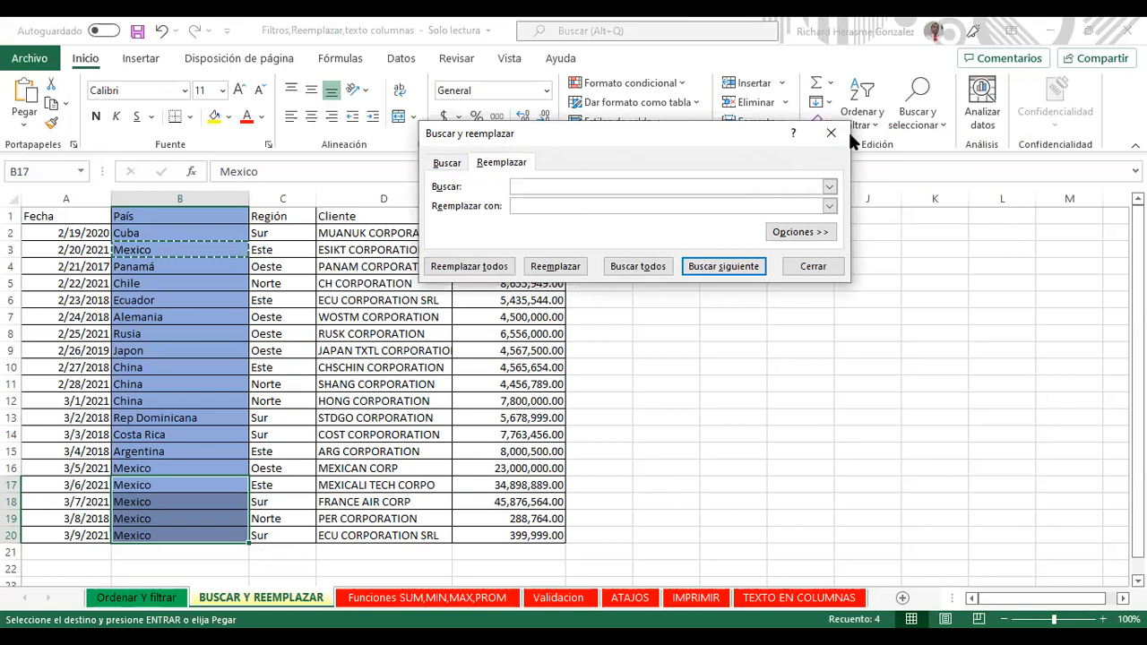
pyautogui.click(832, 133)
pyautogui.click(928, 130)
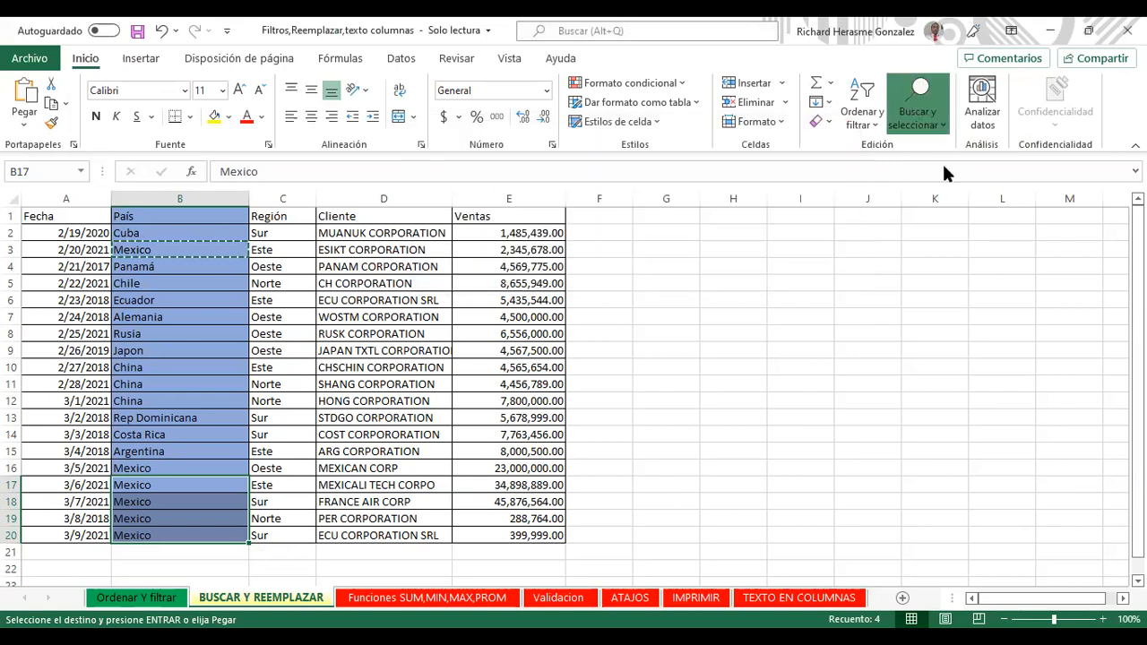
pyautogui.click(942, 161)
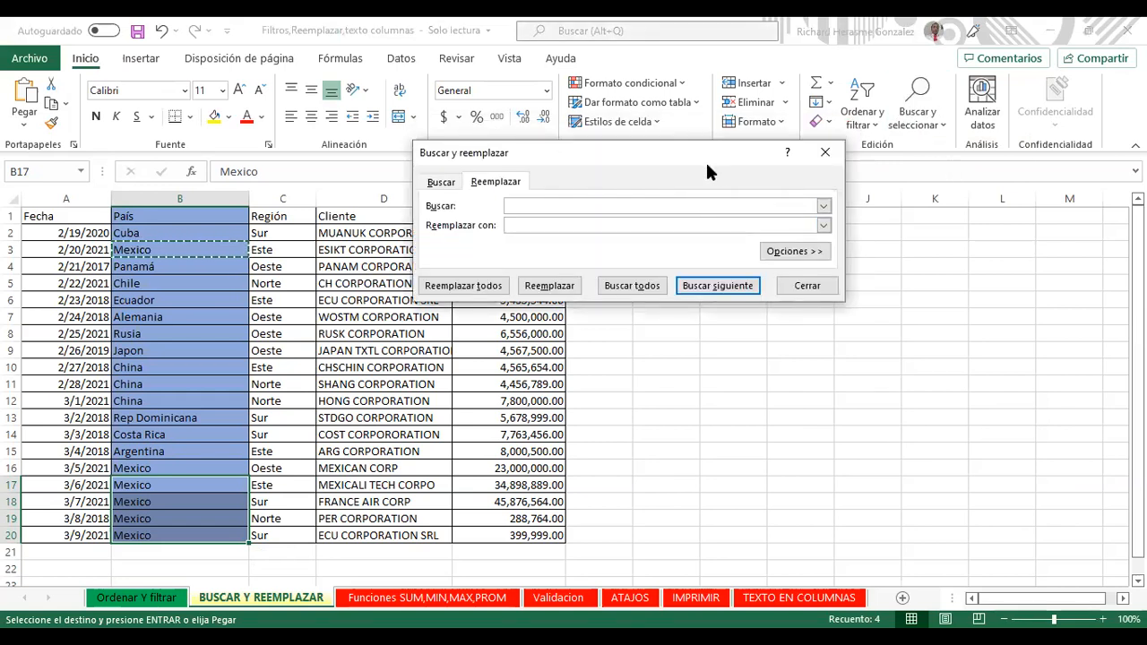
pyautogui.moveTo(705, 160); pyautogui.dragTo(717, 168)
pyautogui.write('Mexico')
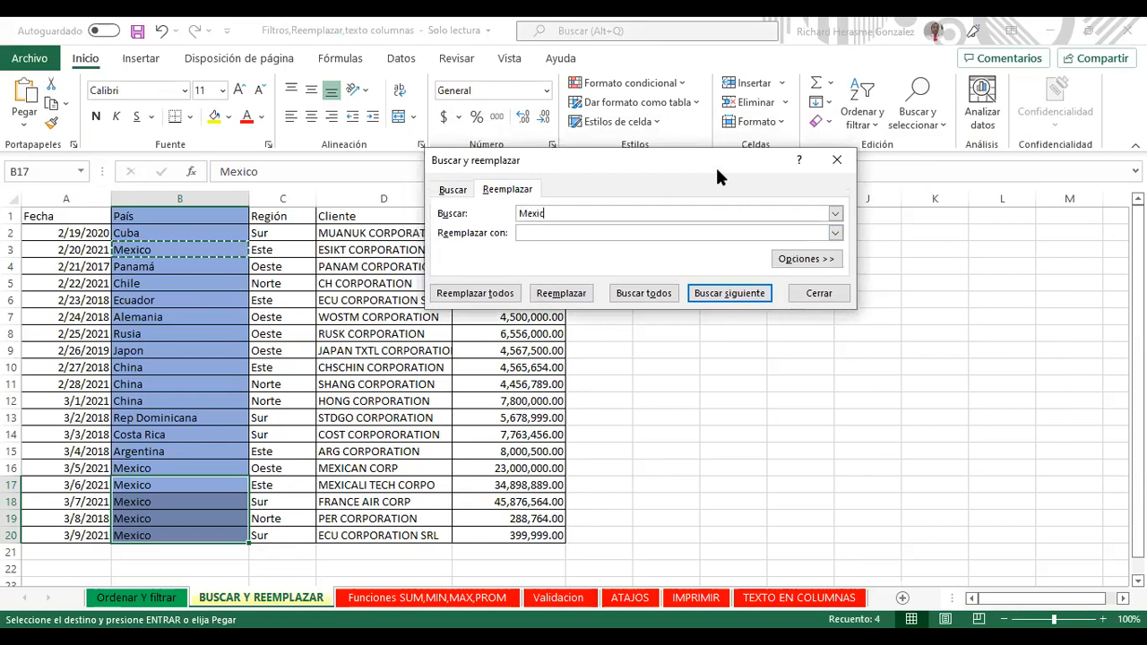
pyautogui.click(598, 234)
pyautogui.click(558, 235)
# Step: List and review every Mexico match in the País column, then replace them all with MX
pyautogui.click(643, 295)
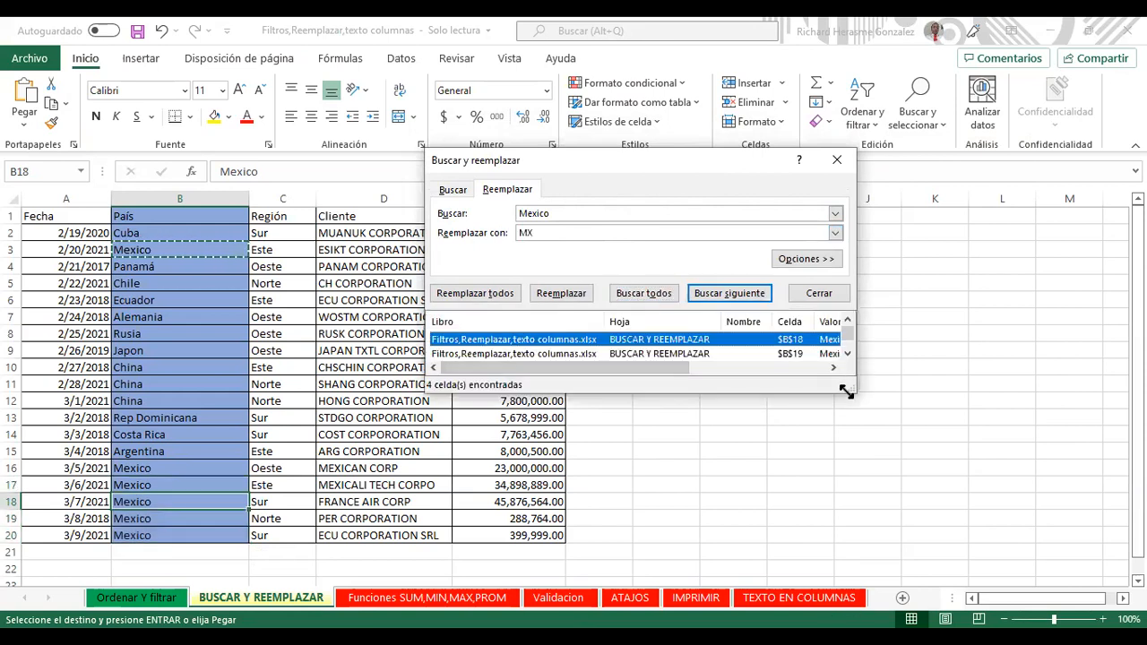
pyautogui.moveTo(847, 392); pyautogui.dragTo(995, 464)
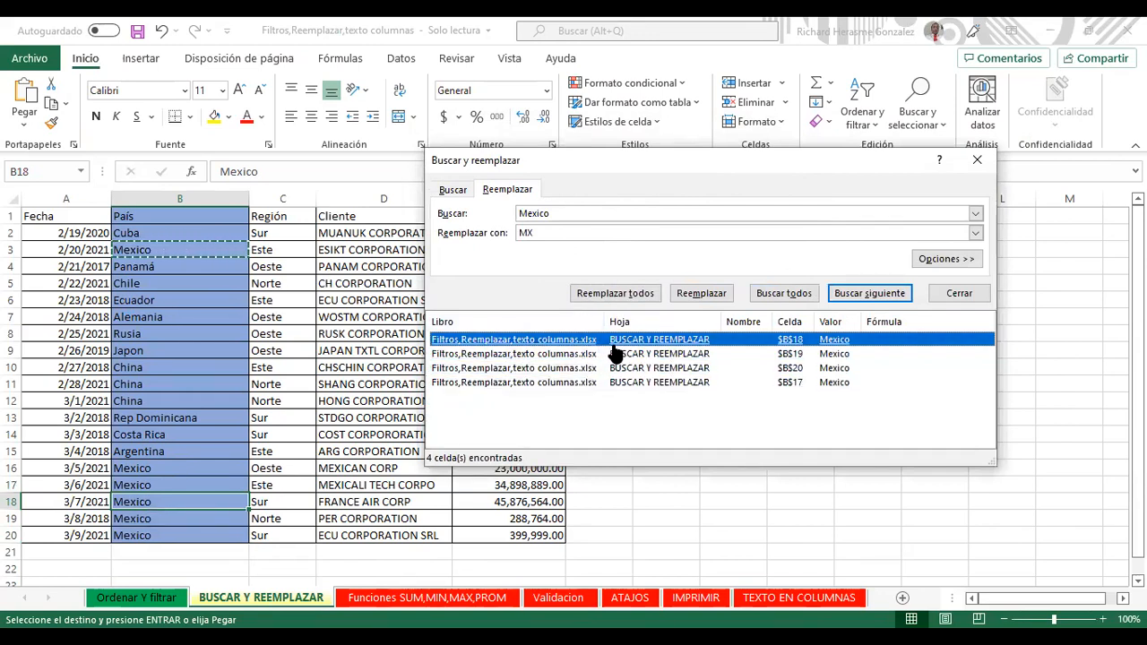
pyautogui.click(591, 357)
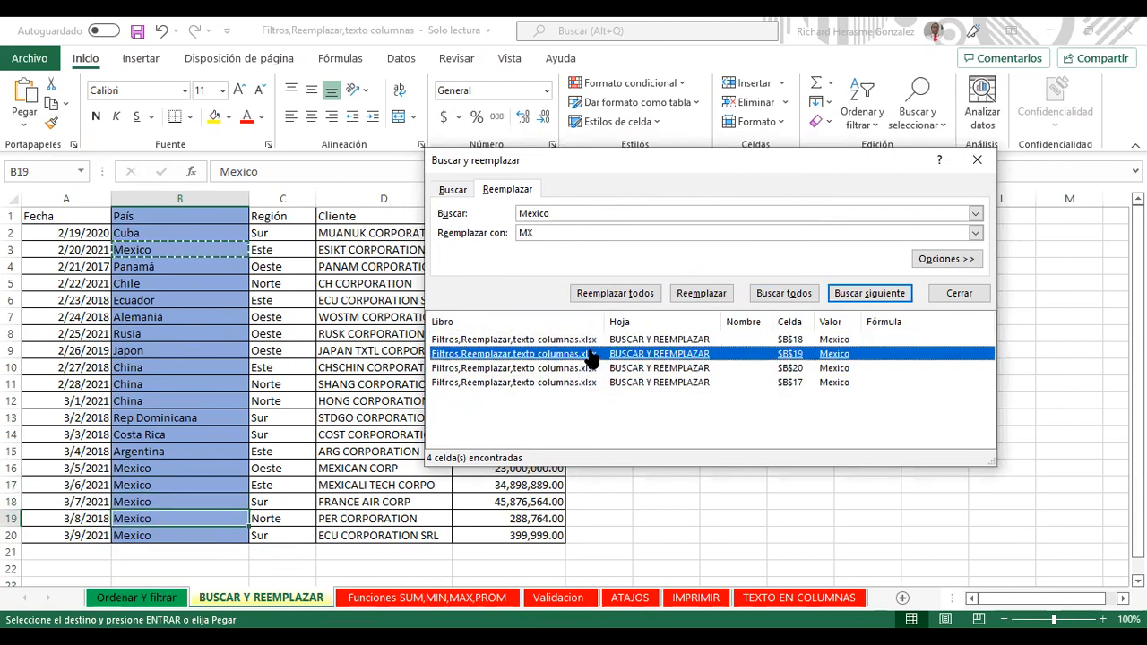
pyautogui.click(587, 369)
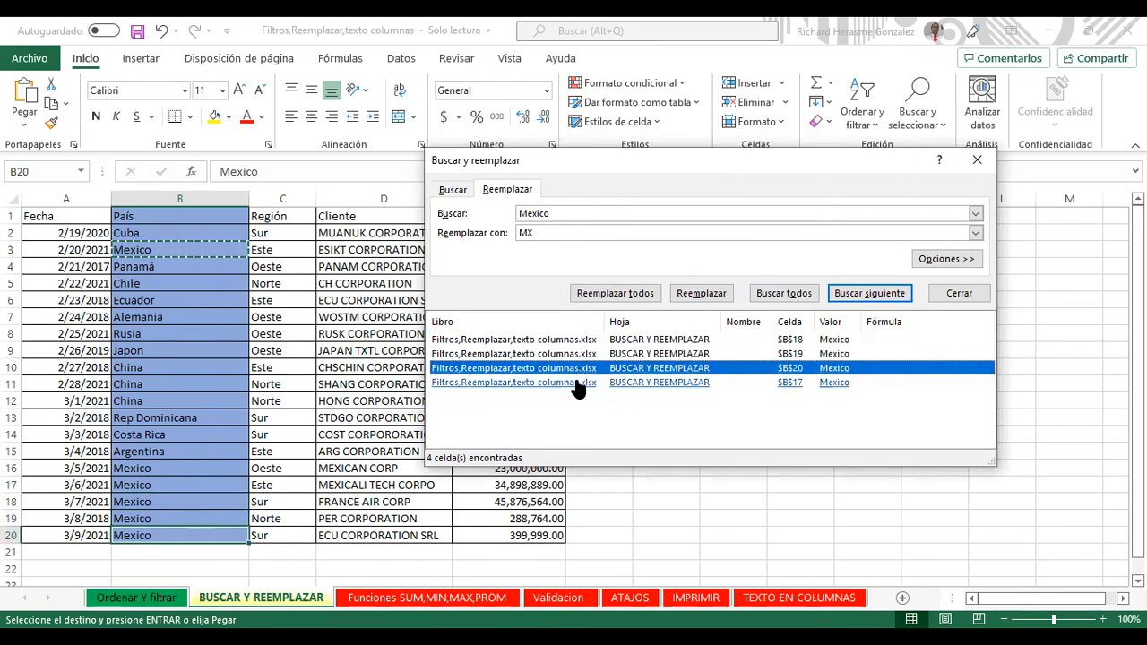
pyautogui.click(578, 383)
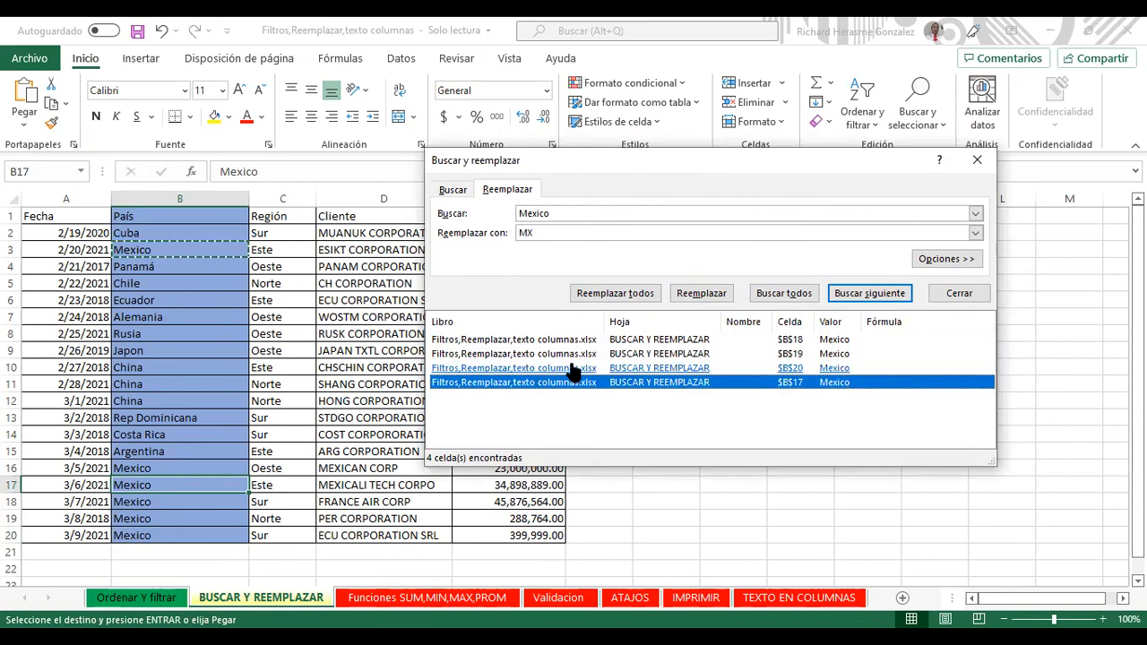
pyautogui.click(571, 368)
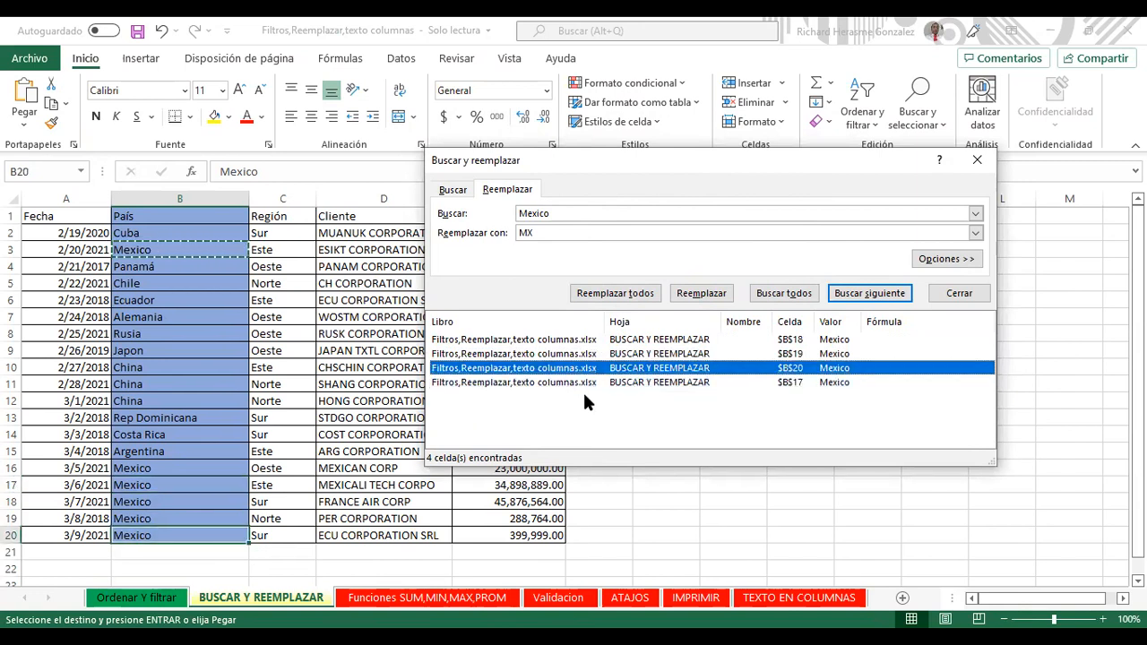
pyautogui.click(582, 384)
pyautogui.click(582, 368)
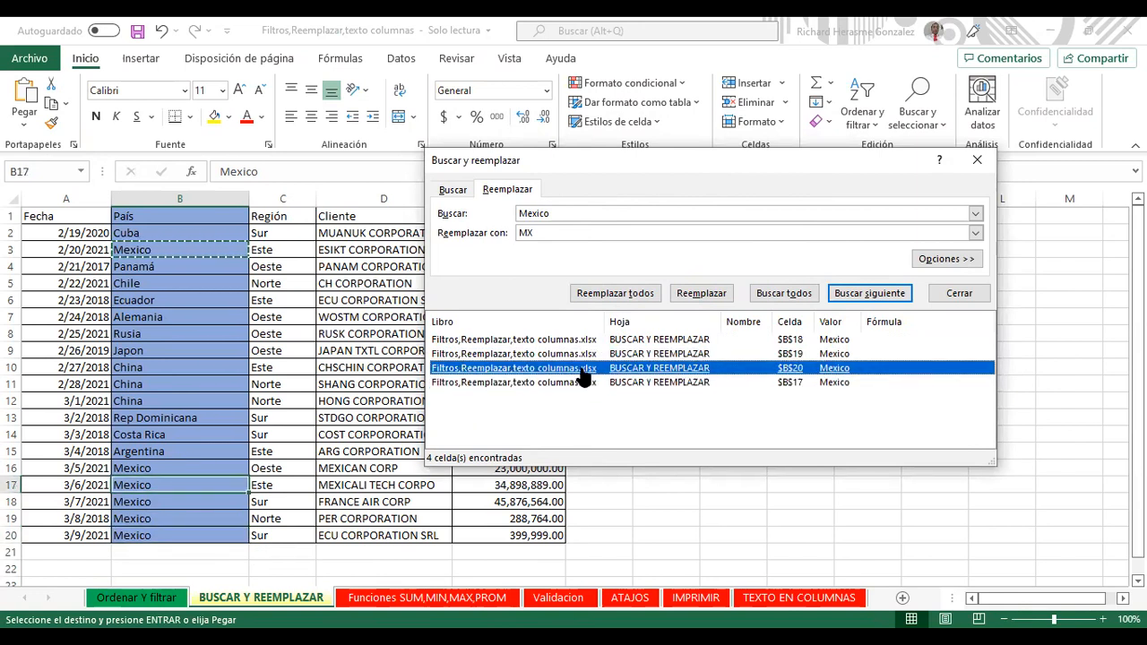
pyautogui.click(578, 341)
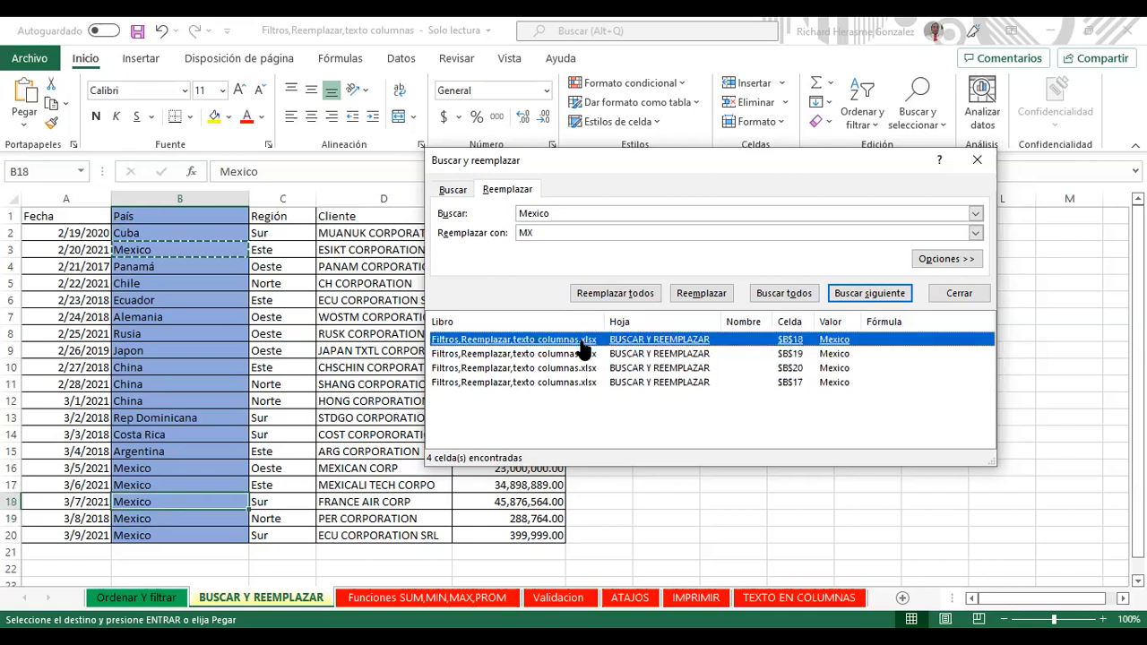
pyautogui.press('Down')
pyautogui.press('Up')
pyautogui.press('Down')
pyautogui.press('Up')
pyautogui.click(590, 354)
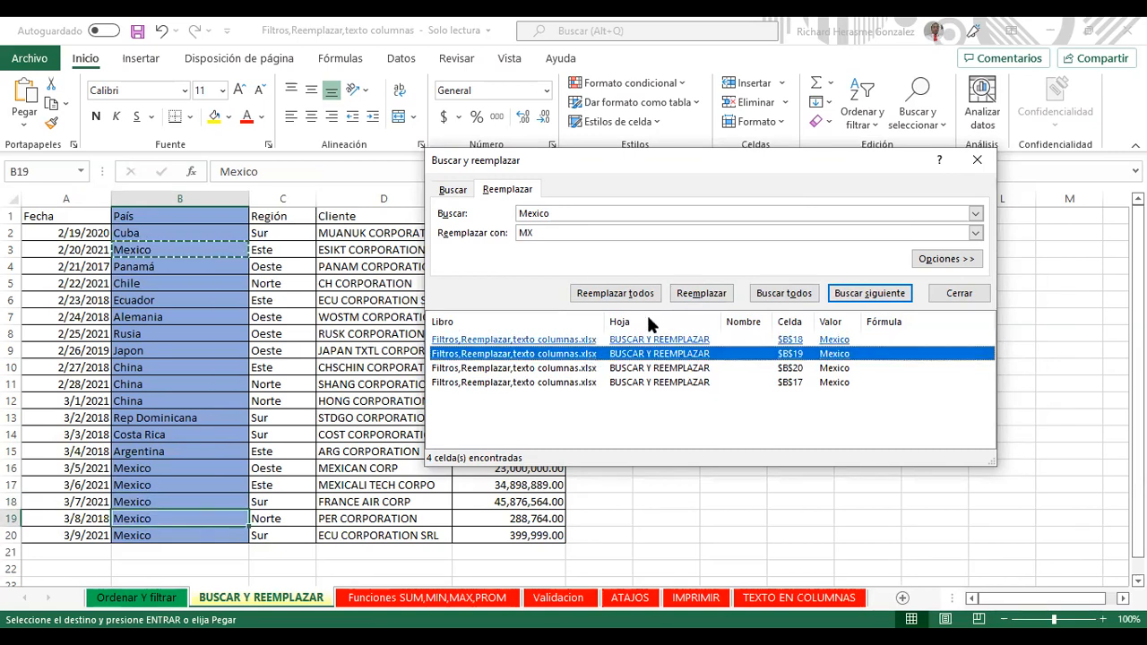
pyautogui.click(629, 294)
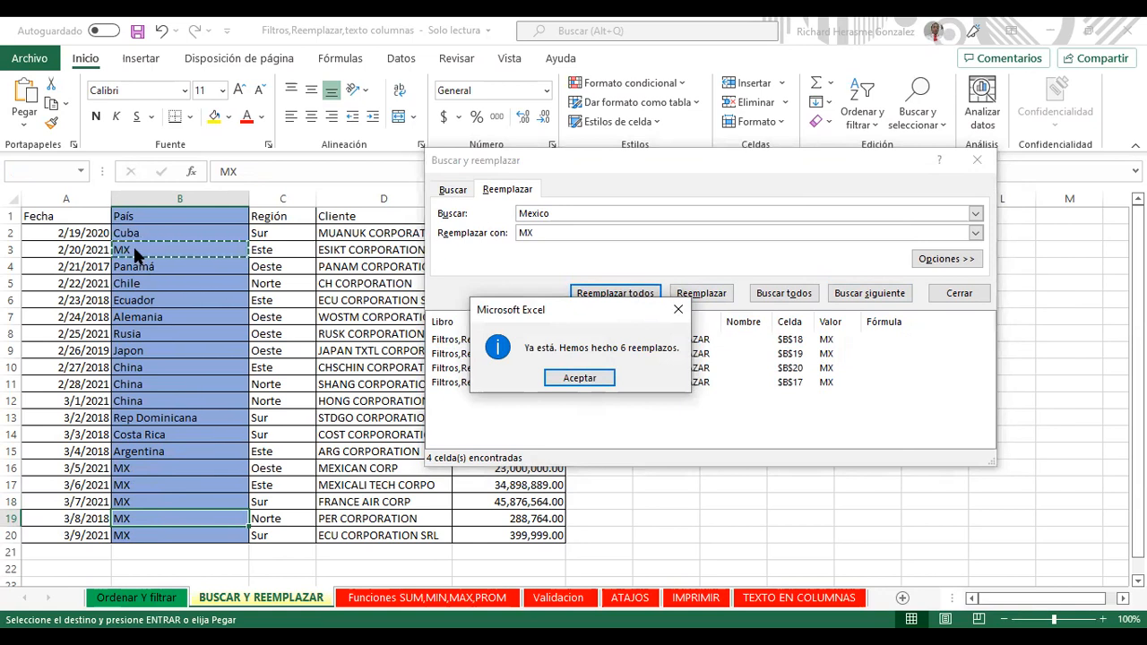
# Step: Set the search text to MX and the replacement text to Mexico
pyautogui.click(576, 378)
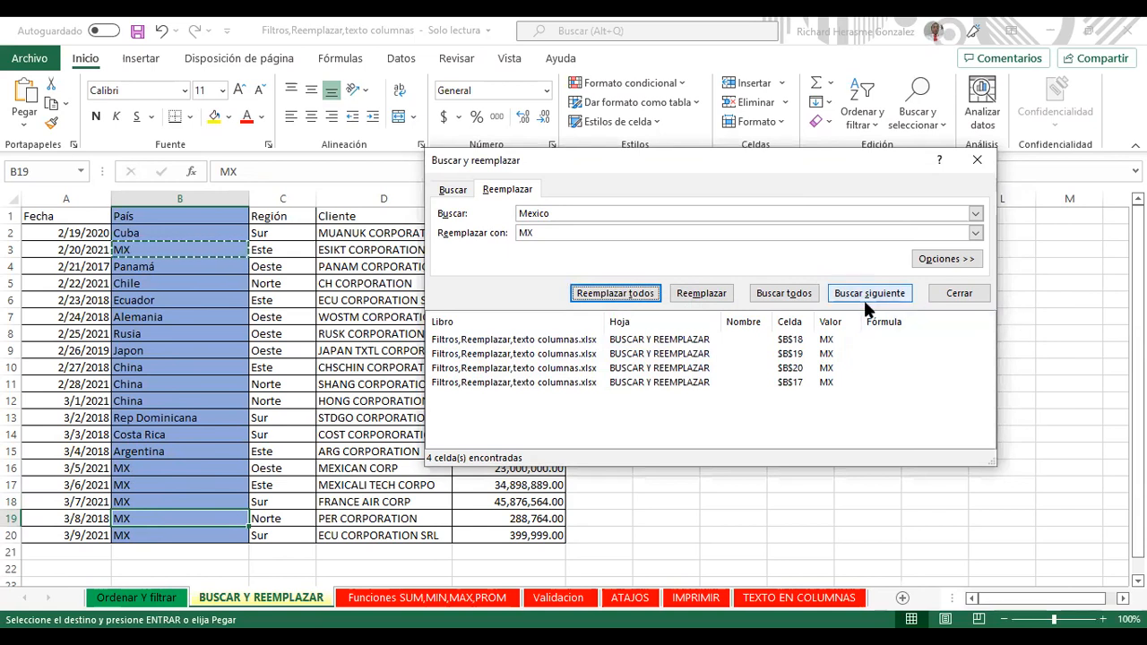
pyautogui.click(581, 234)
pyautogui.moveTo(580, 234); pyautogui.dragTo(464, 234)
pyautogui.hotkey('ctrl', 'c')
pyautogui.press('BackSpace')
pyautogui.click(573, 213)
pyautogui.hotkey('ctrl', 'v')
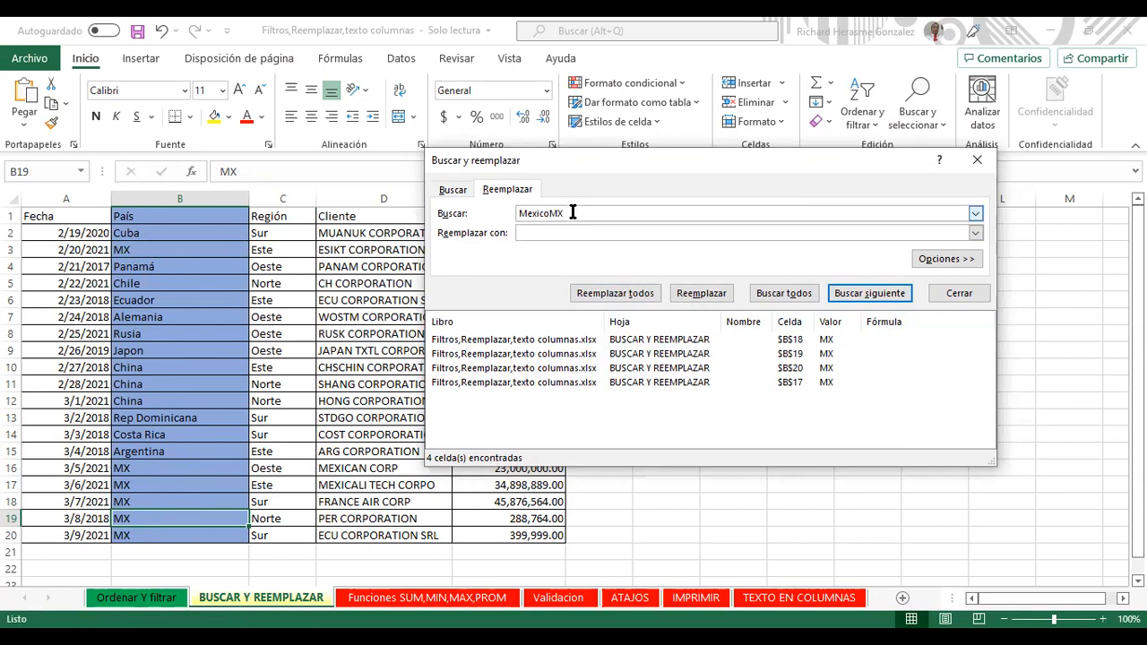
pyautogui.hotkey('shift', 'Home')
pyautogui.write('MX')
pyautogui.click(573, 226)
pyautogui.write('Mexico')
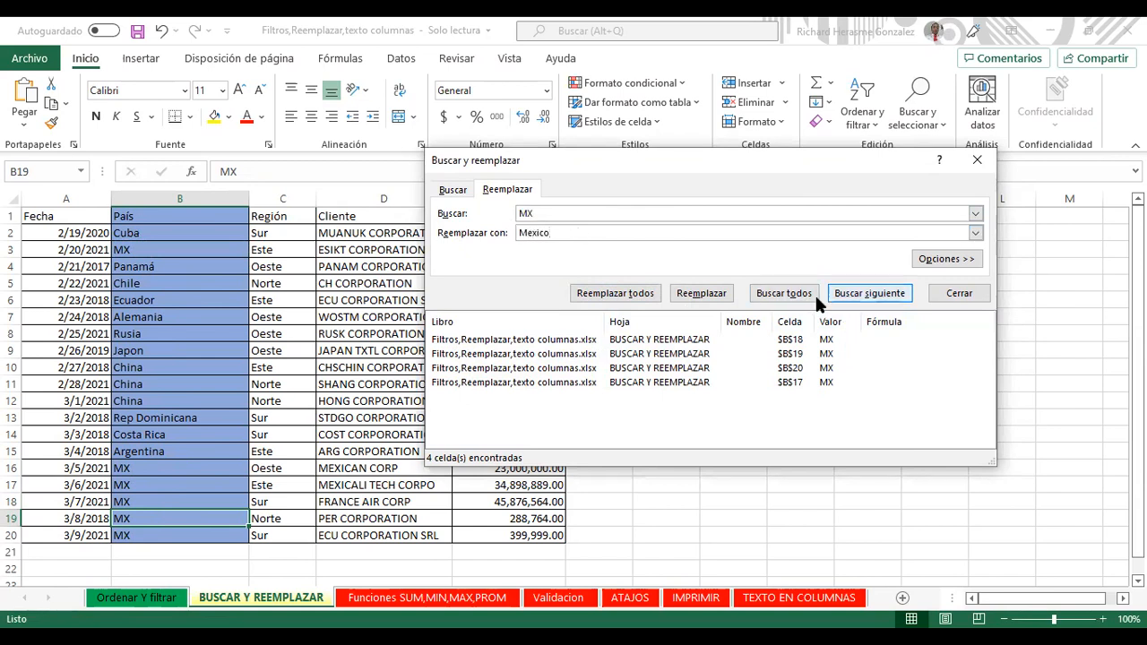
# Step: Replace every MX back with Mexico, then go to the Funciones SUM,MIN,MAX,PROM sheet
pyautogui.click(814, 294)
pyautogui.click(646, 298)
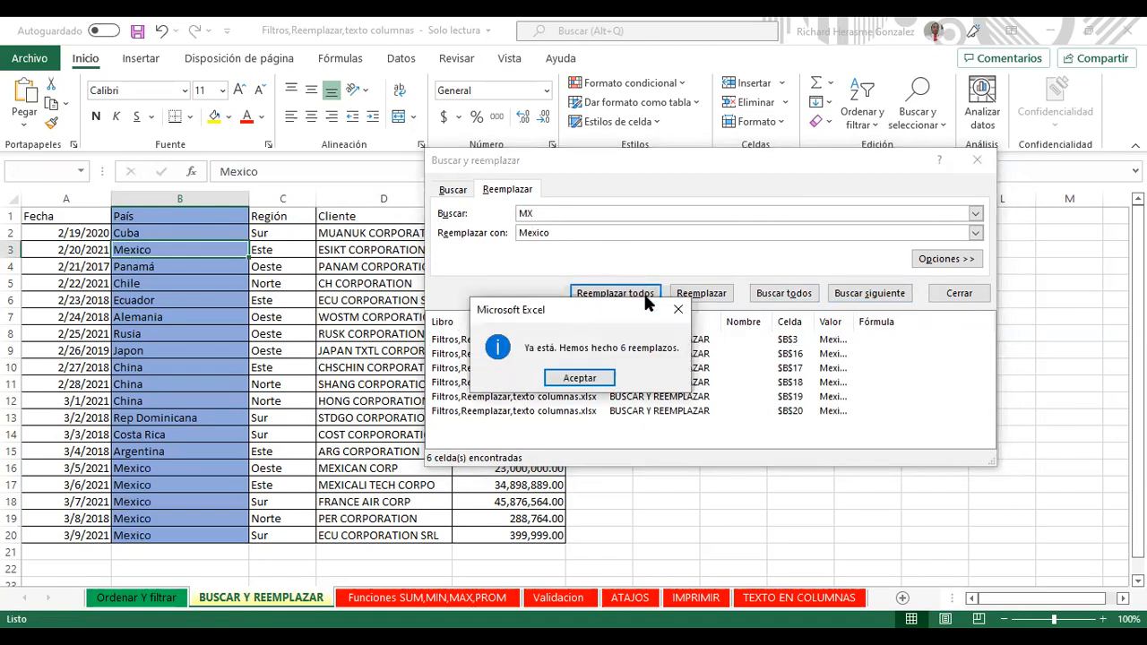
pyautogui.click(582, 380)
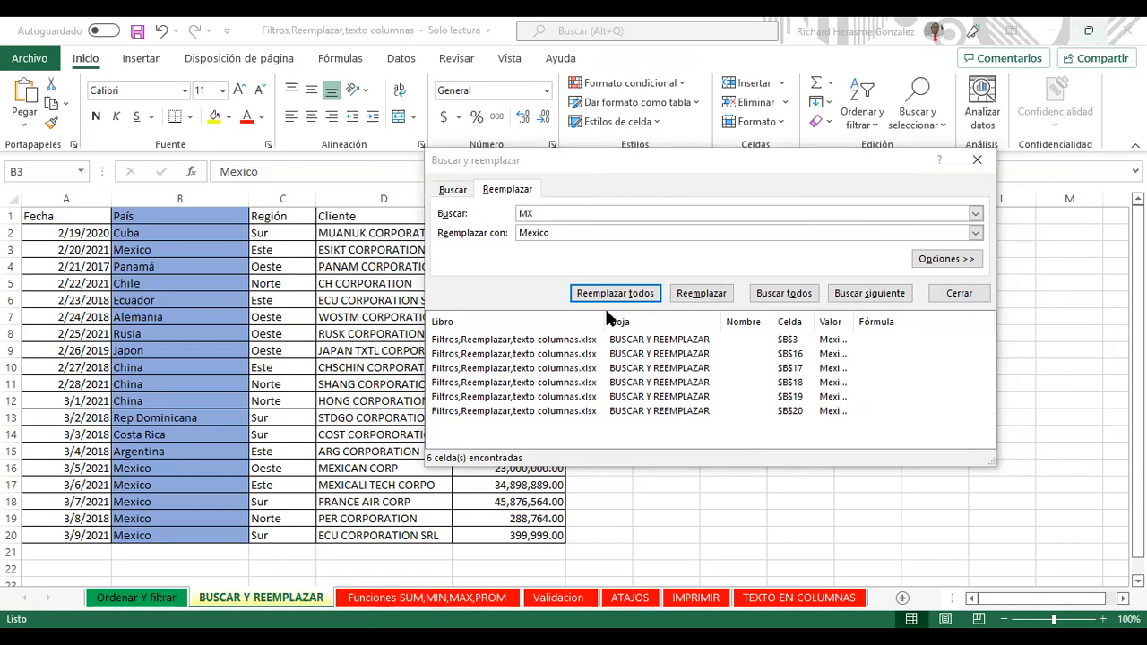
pyautogui.press('Escape')
pyautogui.click(459, 601)
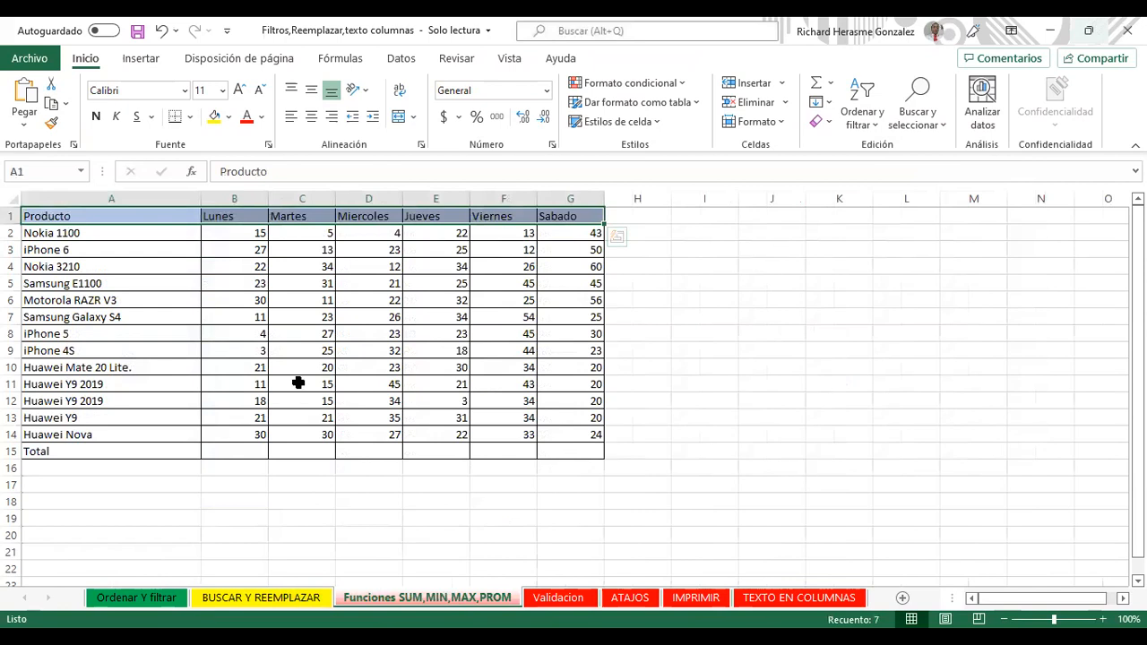
pyautogui.click(254, 455)
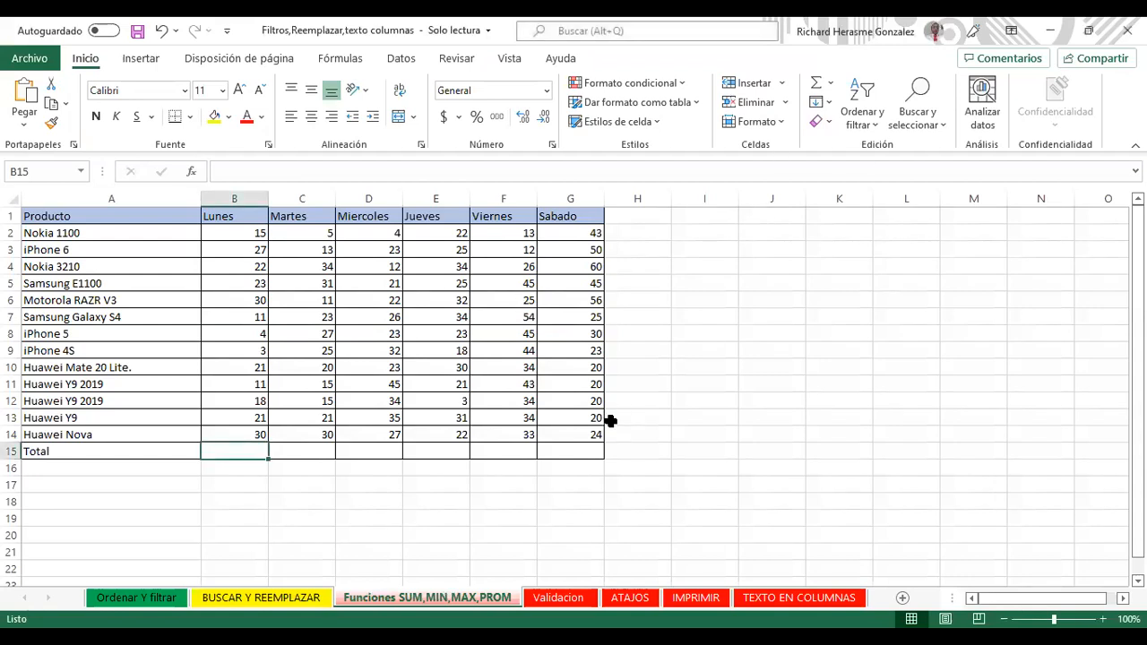
pyautogui.moveTo(251, 452); pyautogui.dragTo(608, 452)
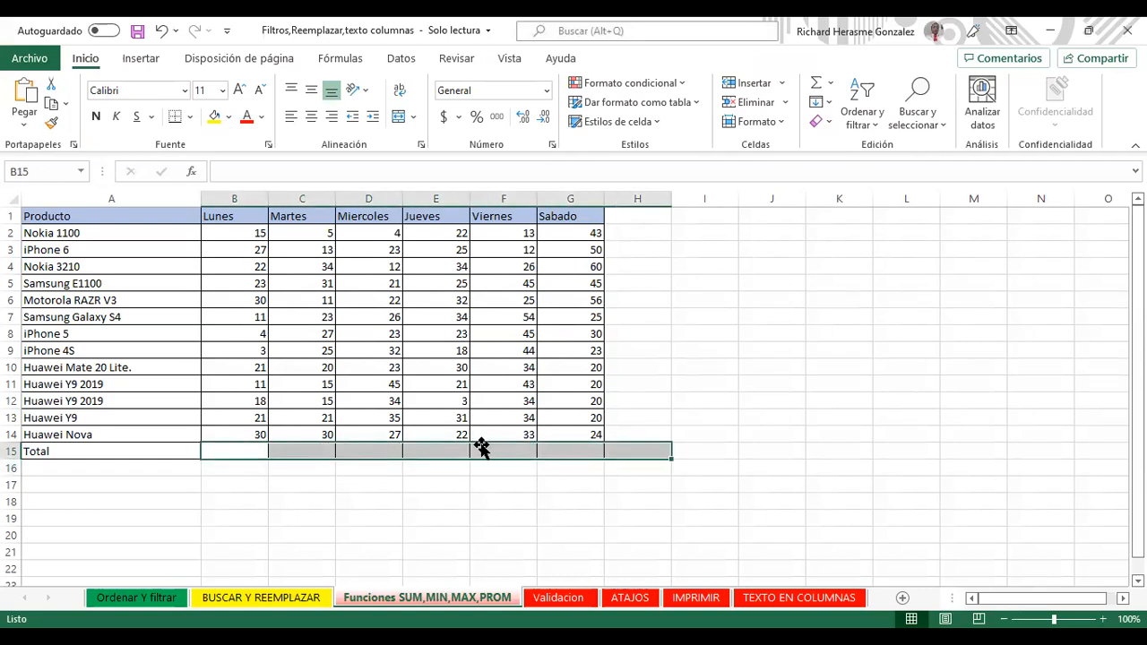
pyautogui.click(280, 459)
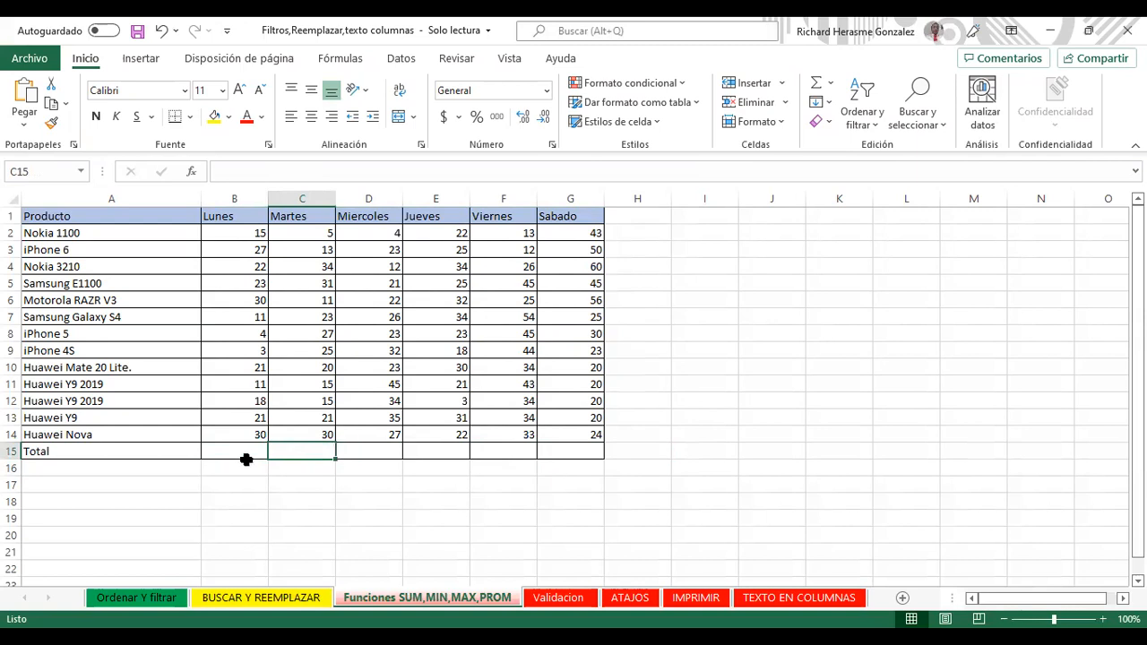
pyautogui.click(240, 466)
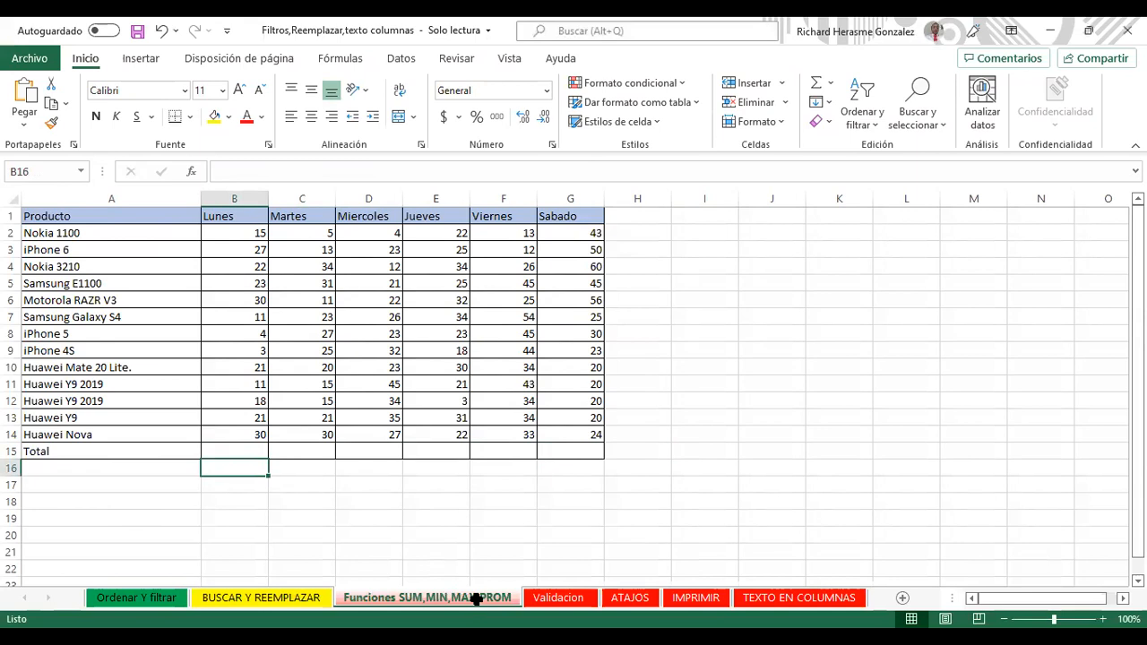
# Step: On the Validacion sheet, clear all data validation from A2:D2 and delete the Carne Res values
pyautogui.click(559, 598)
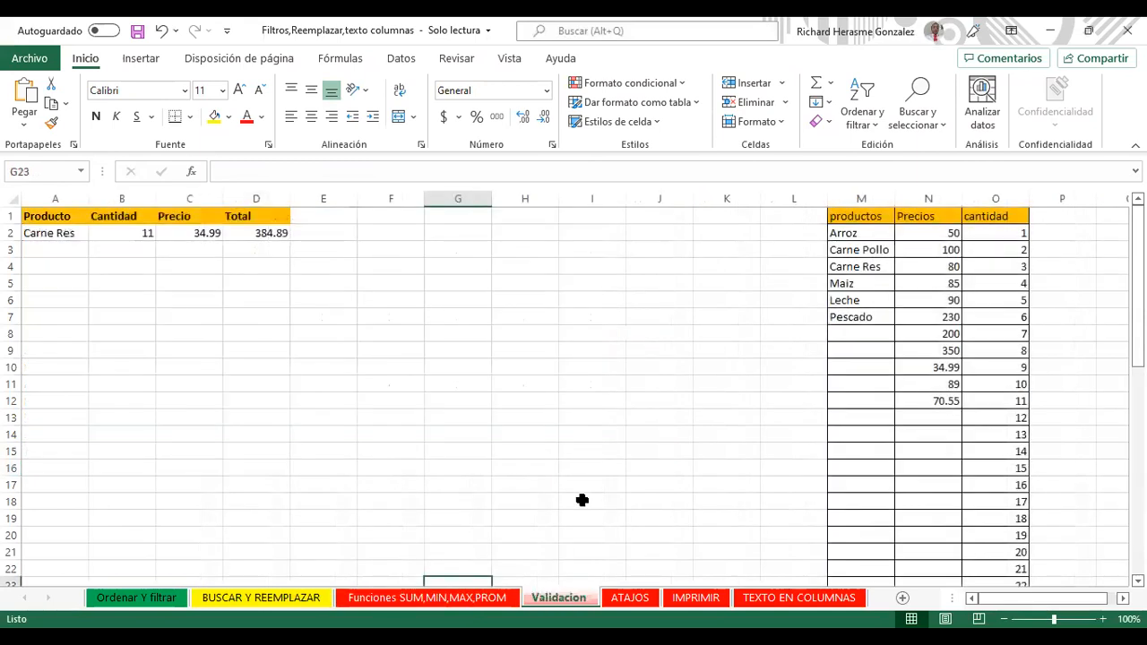
pyautogui.click(73, 232)
pyautogui.moveTo(77, 233); pyautogui.dragTo(285, 226)
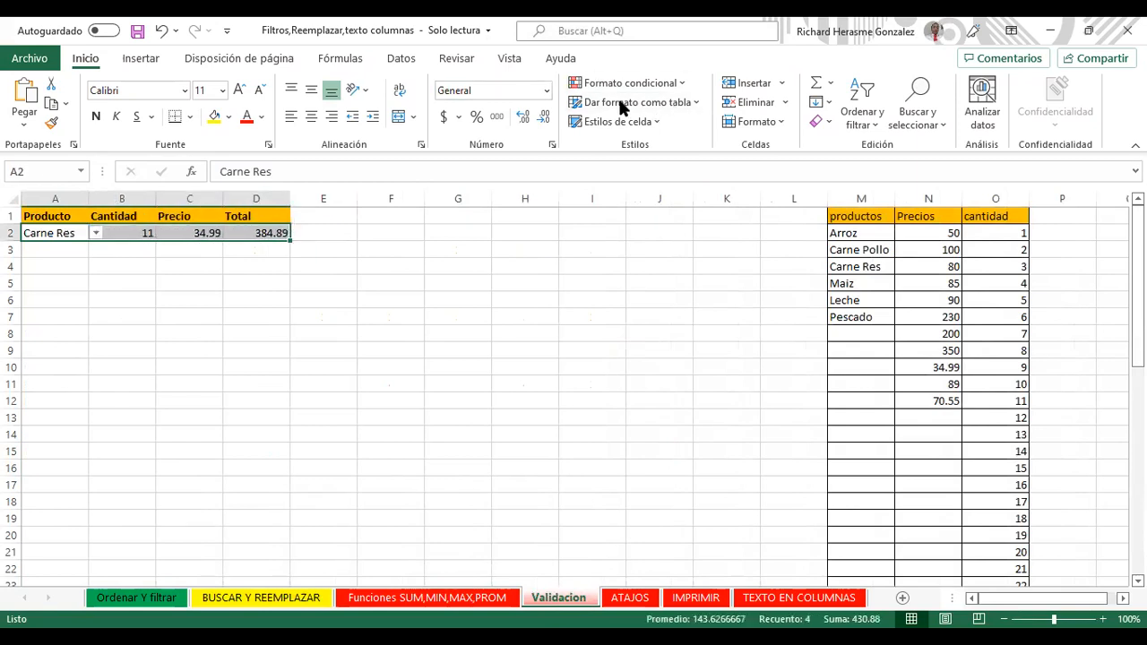
pyautogui.click(414, 58)
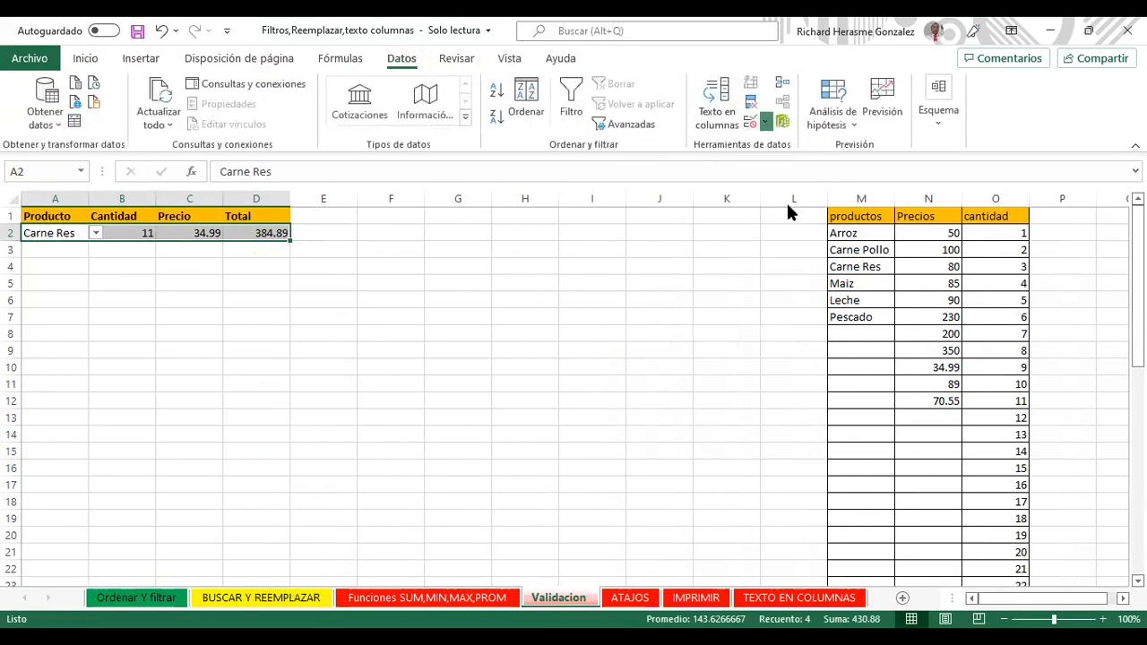
pyautogui.click(759, 121)
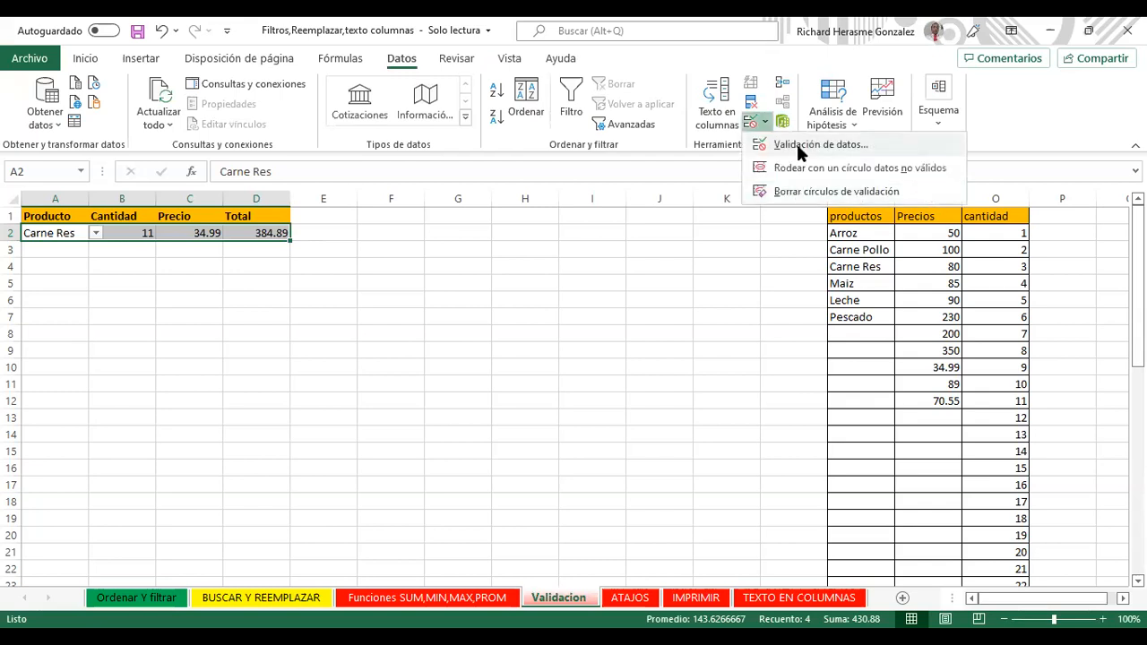
pyautogui.click(798, 145)
pyautogui.click(502, 280)
pyautogui.click(712, 271)
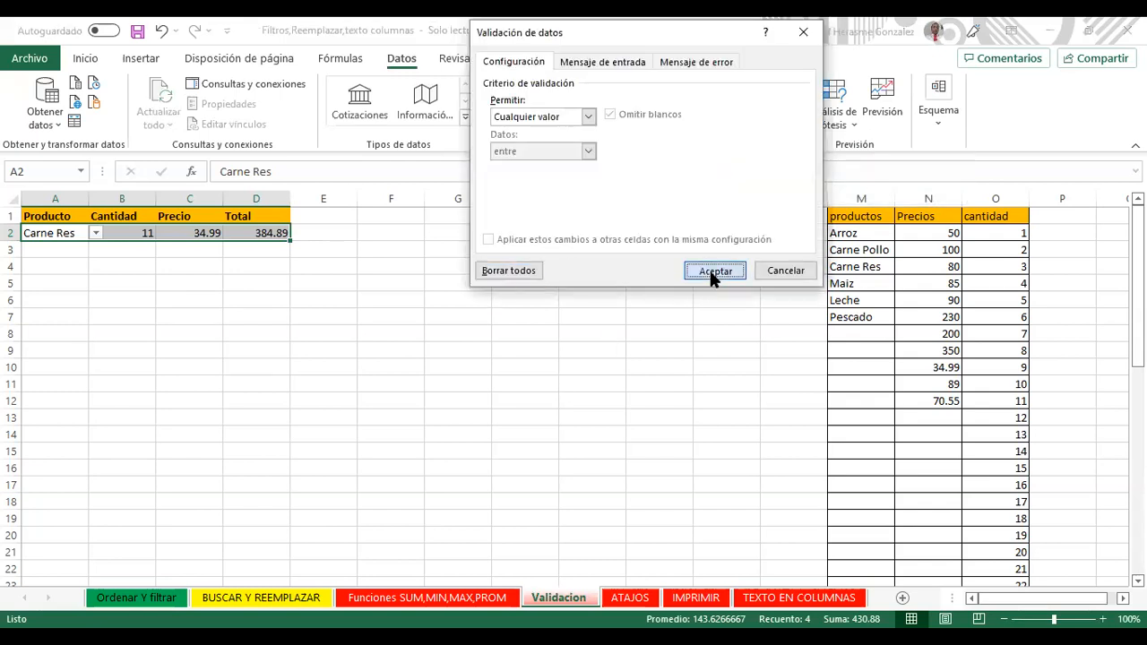
pyautogui.press('Delete')
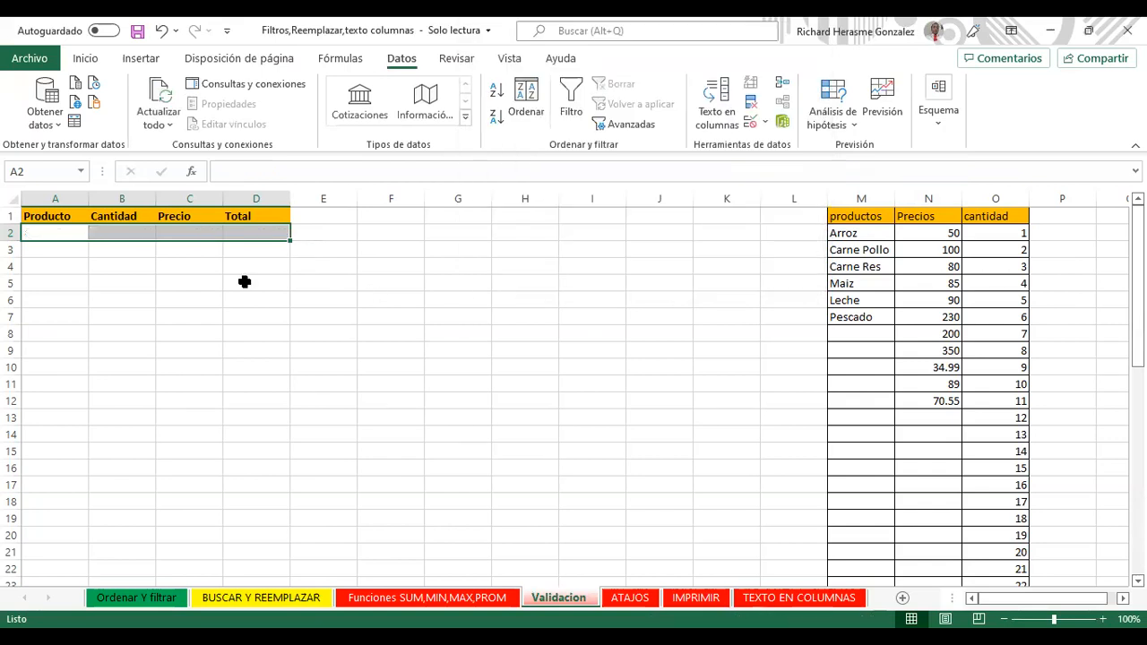
pyautogui.moveTo(80, 230); pyautogui.dragTo(263, 233)
pyautogui.click(67, 234)
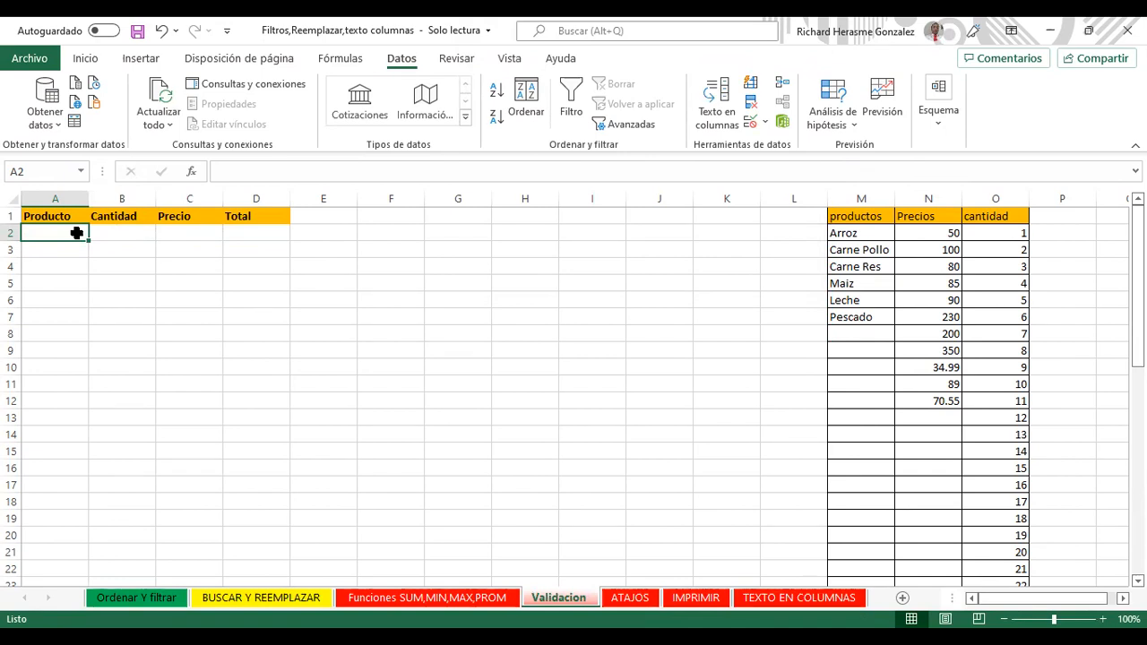
pyautogui.press('Tab')
pyautogui.press('Tab')
pyautogui.press('Tab')
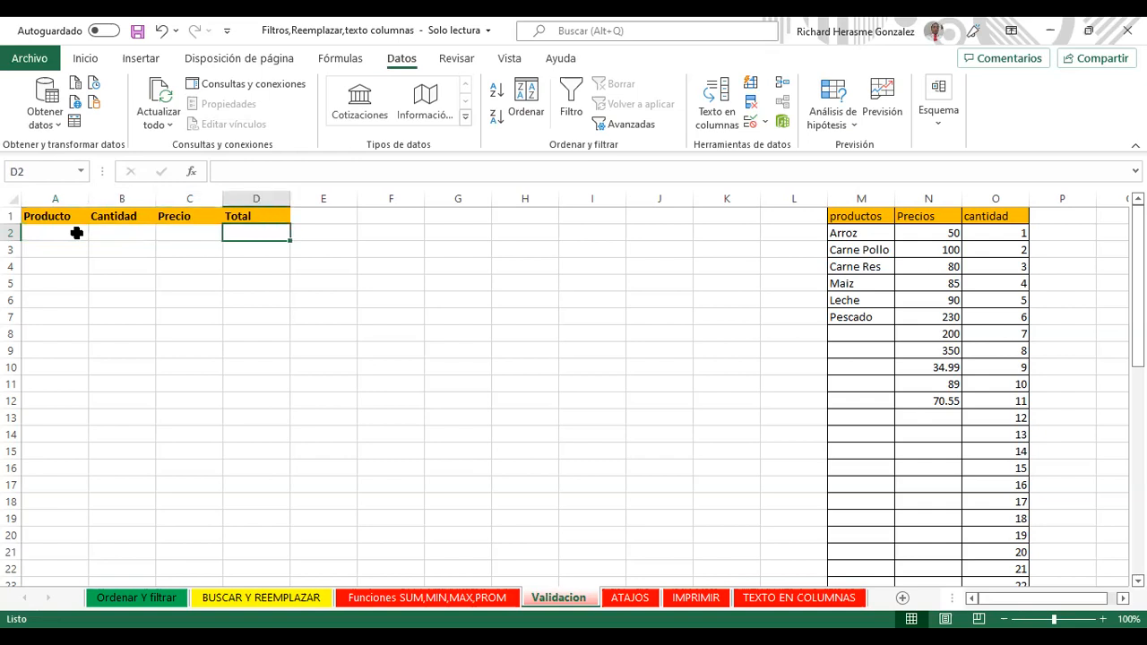
pyautogui.hotkey('shift', 'Tab')
pyautogui.hotkey('shift', 'Tab')
pyautogui.hotkey('shift', 'Tab')
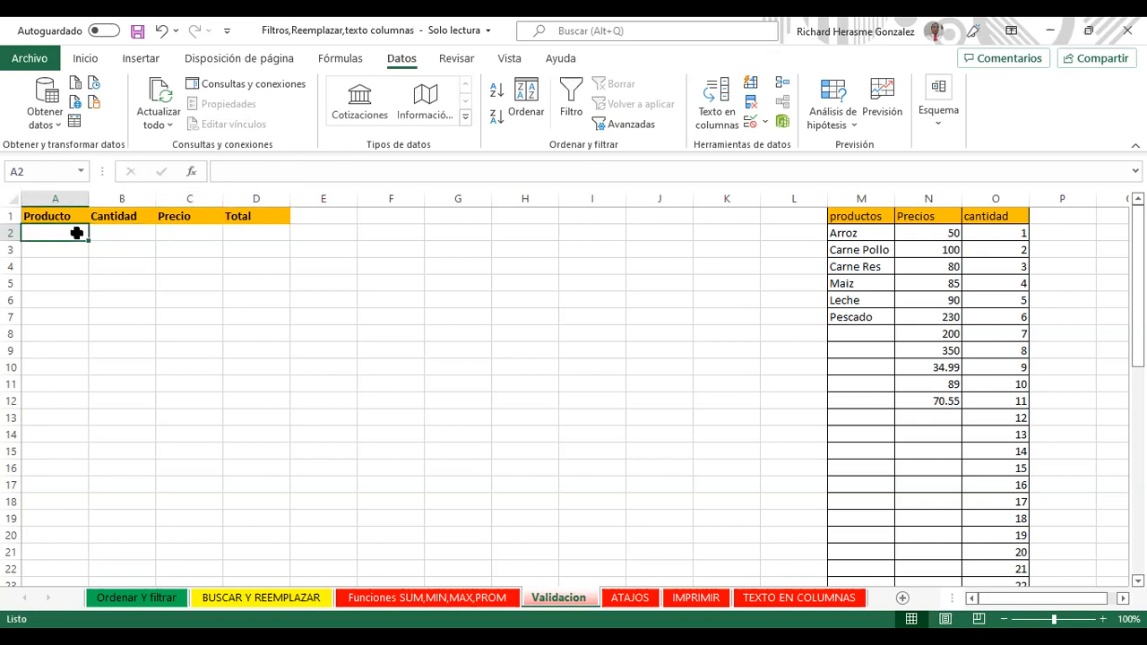
pyautogui.press('Up')
pyautogui.press('Tab')
pyautogui.press('Tab')
pyautogui.press('Tab')
pyautogui.press('Tab')
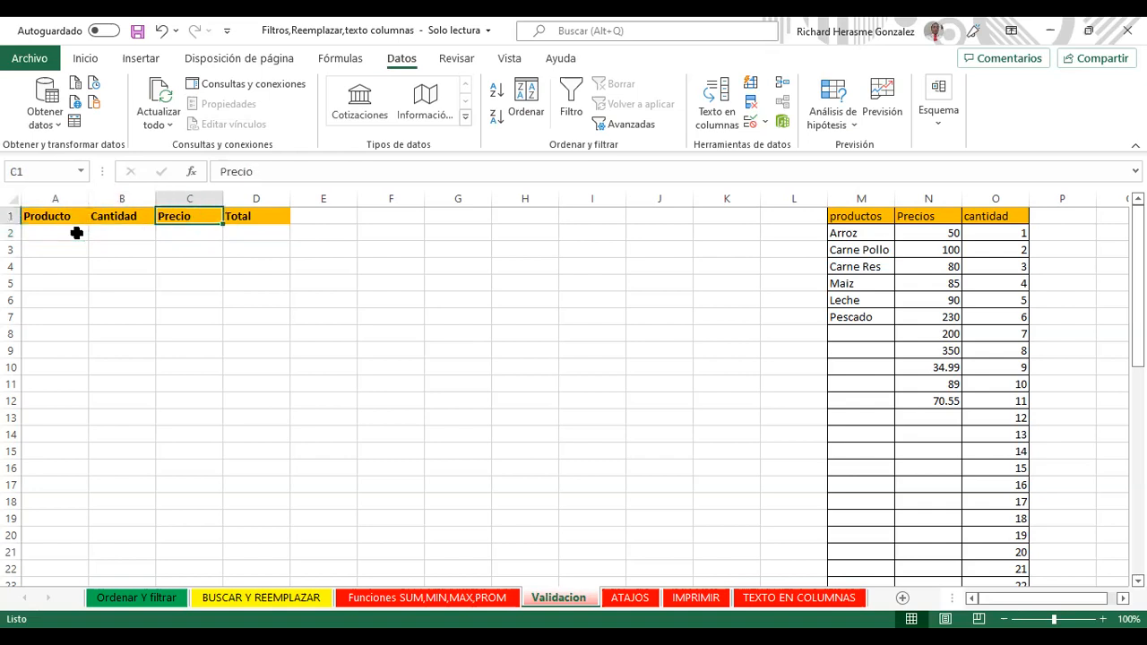
pyautogui.hotkey('shift', 'Tab')
pyautogui.hotkey('shift', 'Tab')
pyautogui.hotkey('shift', 'Tab')
pyautogui.hotkey('shift', 'Tab')
pyautogui.press('Tab')
pyautogui.press('Tab')
pyautogui.press('Tab')
pyautogui.press('Tab')
pyautogui.hotkey('shift', 'Tab')
pyautogui.hotkey('shift', 'Tab')
pyautogui.hotkey('shift', 'Tab')
pyautogui.hotkey('shift', 'Tab')
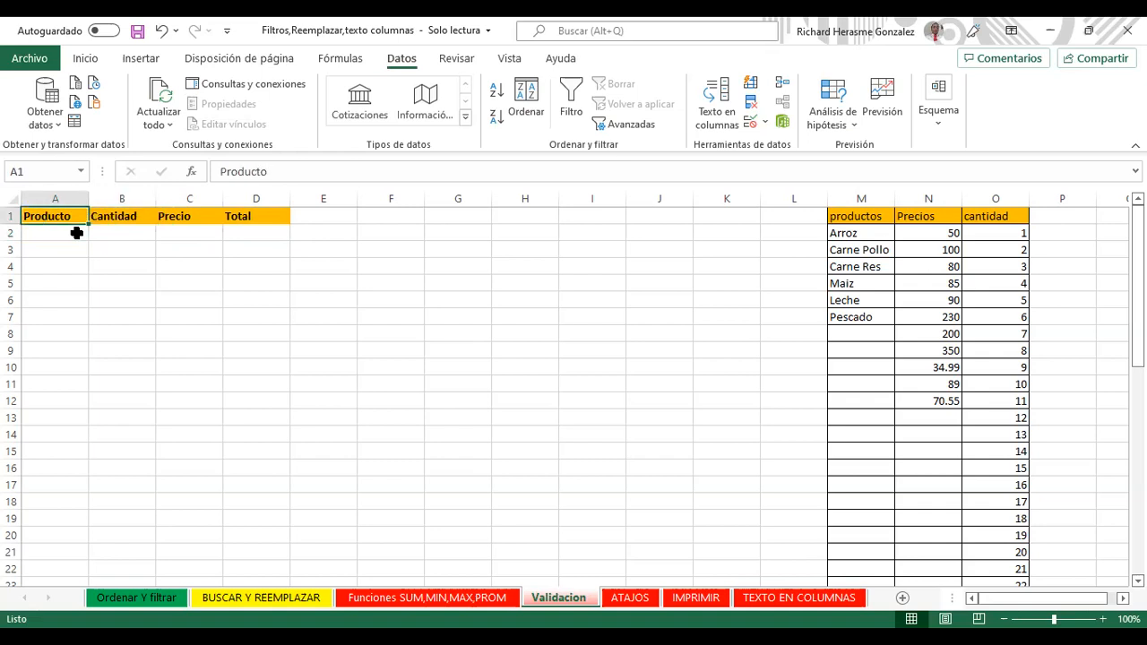
pyautogui.press('Tab')
pyautogui.press('Tab')
pyautogui.press('Tab')
pyautogui.press('Tab')
pyautogui.hotkey('shift', 'Tab')
pyautogui.hotkey('shift', 'Tab')
pyautogui.press('Down')
pyautogui.hotkey('shift', 'Tab')
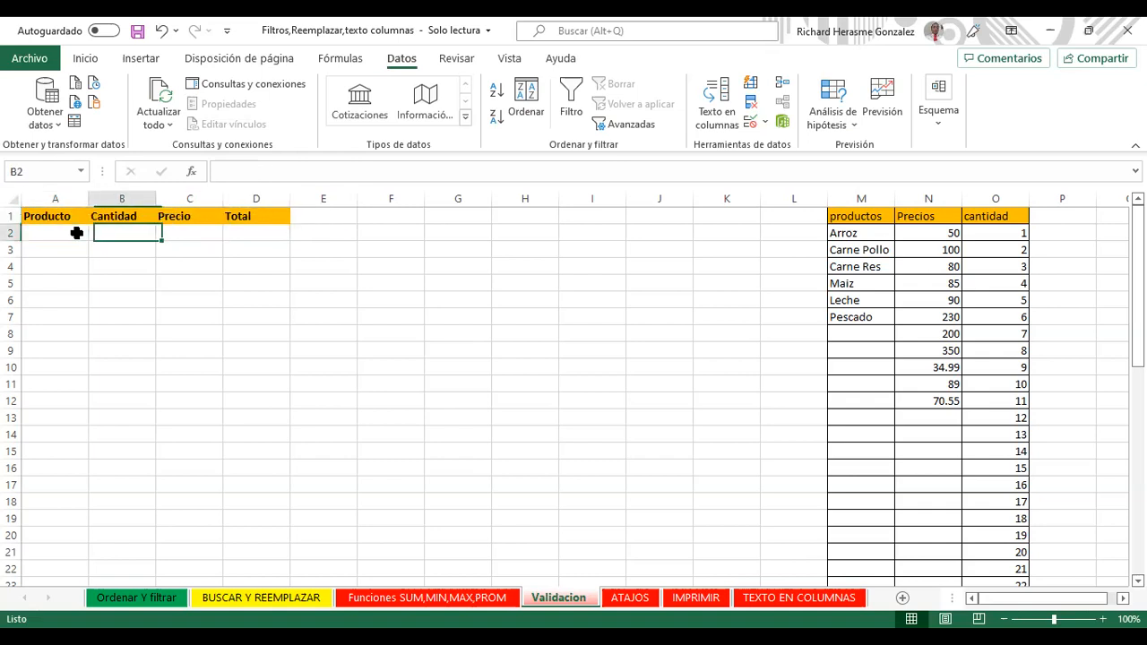
pyautogui.hotkey('shift', 'Tab')
pyautogui.press('Down')
pyautogui.press('Up')
pyautogui.press('Down')
pyautogui.press('Down')
pyautogui.press('Down')
pyautogui.press('Down')
pyautogui.press('Down')
pyautogui.press('Down')
pyautogui.press('Down')
pyautogui.press('Down')
pyautogui.press('Down')
pyautogui.press('Down')
pyautogui.press('Down')
pyautogui.press('Down')
pyautogui.press('Down')
pyautogui.press('Down')
pyautogui.press('Down')
pyautogui.press('Down')
pyautogui.press('Down')
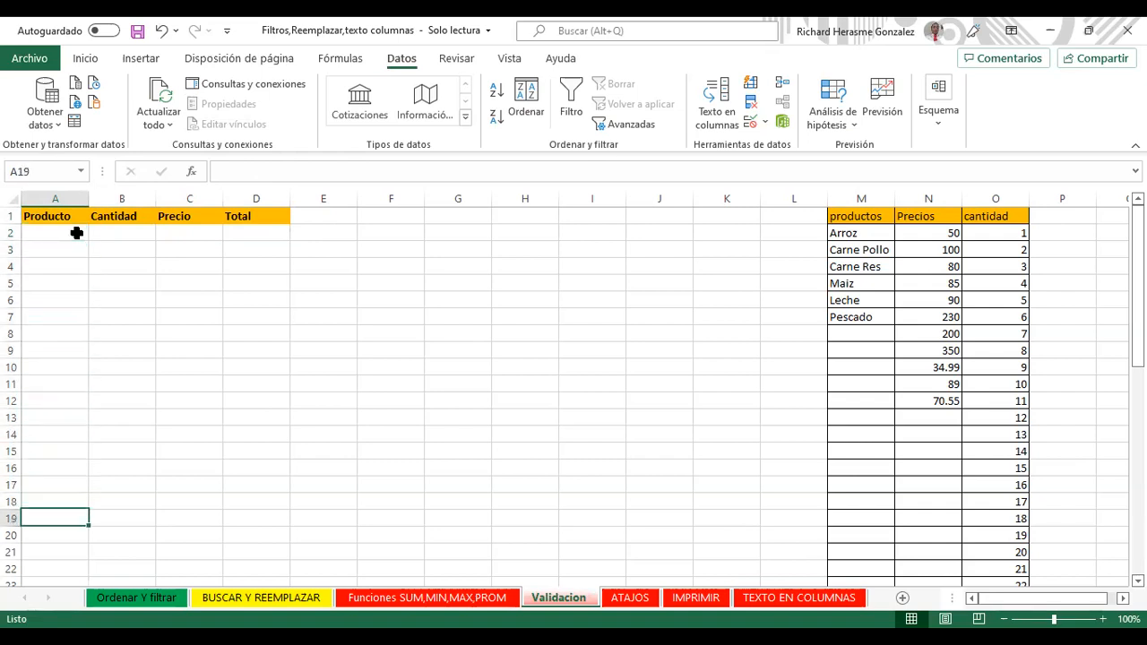
pyautogui.press('Up')
pyautogui.press('Up')
pyautogui.press('Up')
pyautogui.press('Up')
pyautogui.press('Up')
pyautogui.press('Up')
pyautogui.press('Up')
pyautogui.press('Up')
pyautogui.press('Up')
pyautogui.press('Up')
pyautogui.press('Up')
pyautogui.press('Up')
pyautogui.press('Up')
pyautogui.press('Up')
pyautogui.press('Up')
pyautogui.press('Up')
pyautogui.press('Up')
pyautogui.press('Up')
pyautogui.press('Down')
pyautogui.press('Down')
pyautogui.press('Down')
pyautogui.press('Up')
pyautogui.press('Up')
pyautogui.press('Up')
pyautogui.press('Down')
pyautogui.press('Down')
pyautogui.press('Down')
pyautogui.press('Down')
pyautogui.press('Down')
pyautogui.press('Up')
pyautogui.press('Up')
pyautogui.press('Up')
pyautogui.press('Up')
pyautogui.press('Down')
pyautogui.press('Down')
pyautogui.press('Down')
pyautogui.press('Up')
pyautogui.press('Up')
pyautogui.press('Up')
pyautogui.press('Up')
pyautogui.press('Down')
pyautogui.press('Down')
pyautogui.press('Down')
pyautogui.press('Down')
pyautogui.press('Down')
pyautogui.press('Up')
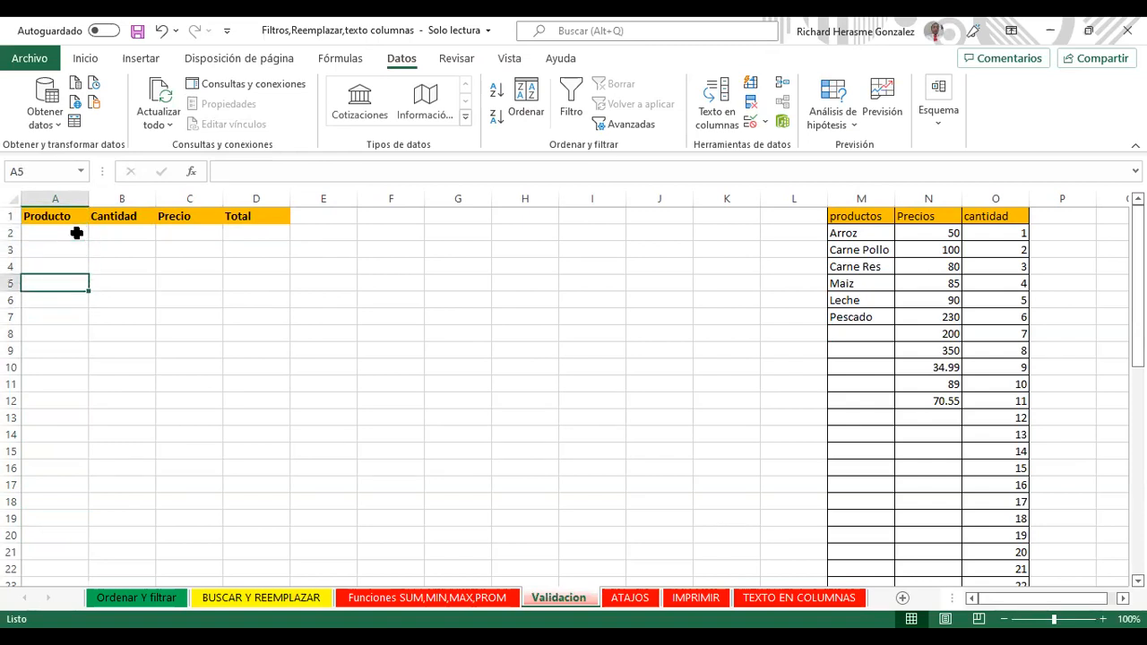
pyautogui.press('Up')
pyautogui.press('Up')
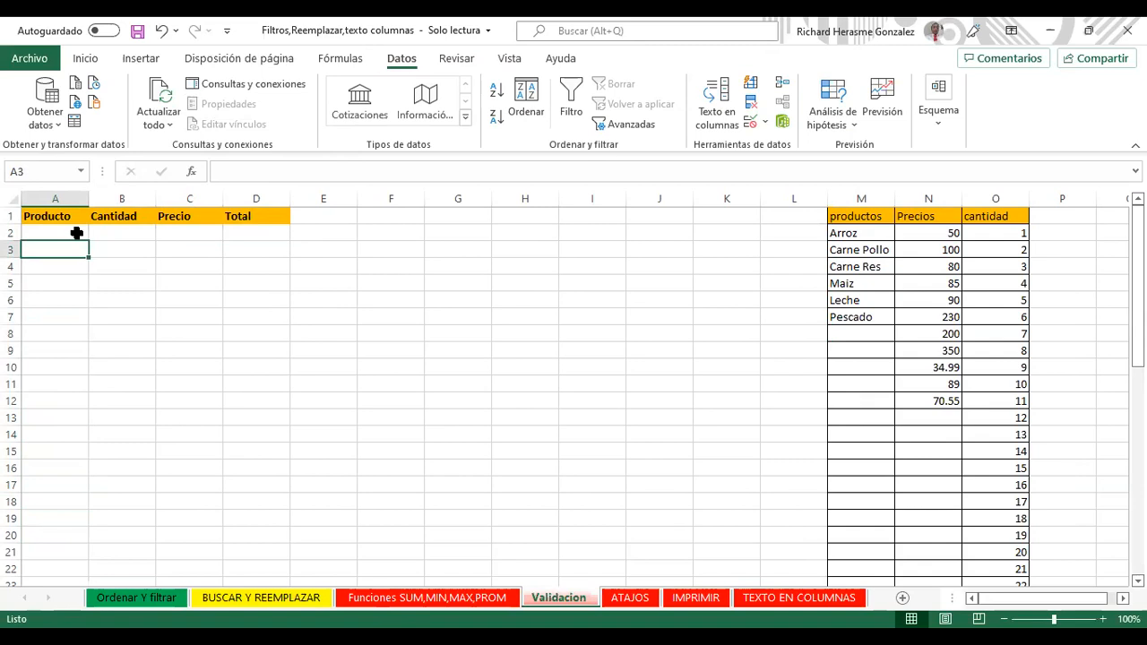
pyautogui.press('Up')
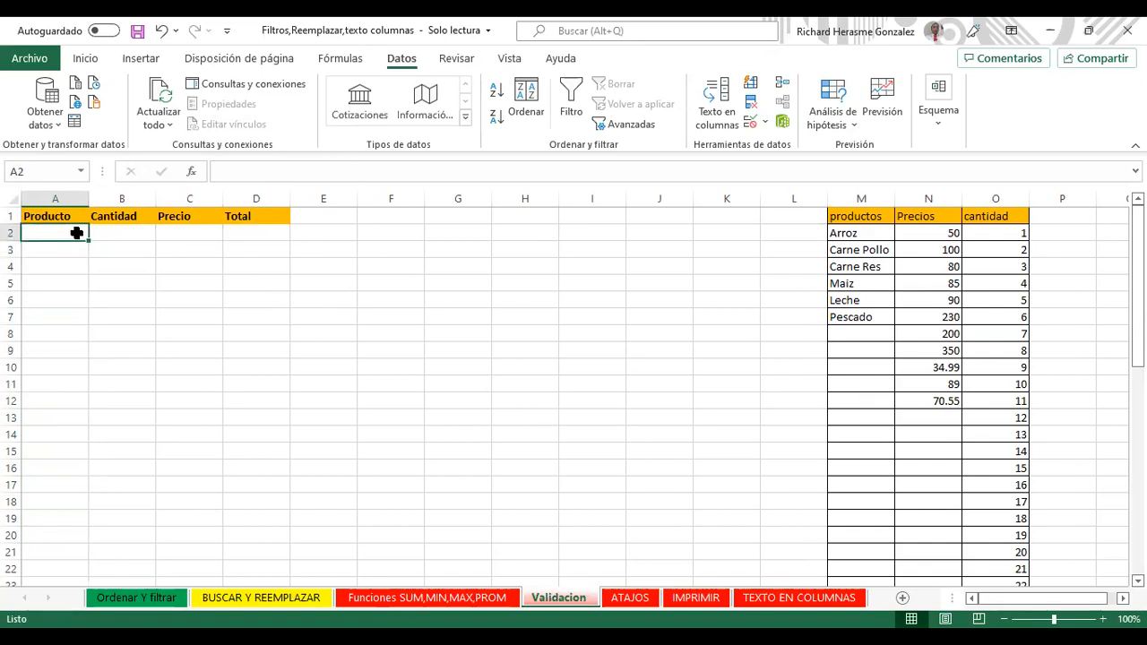
# Step: Give the Producto cells A2:A20 a blue fill colour
pyautogui.hotkey('ctrl', 'shift', 'Down')
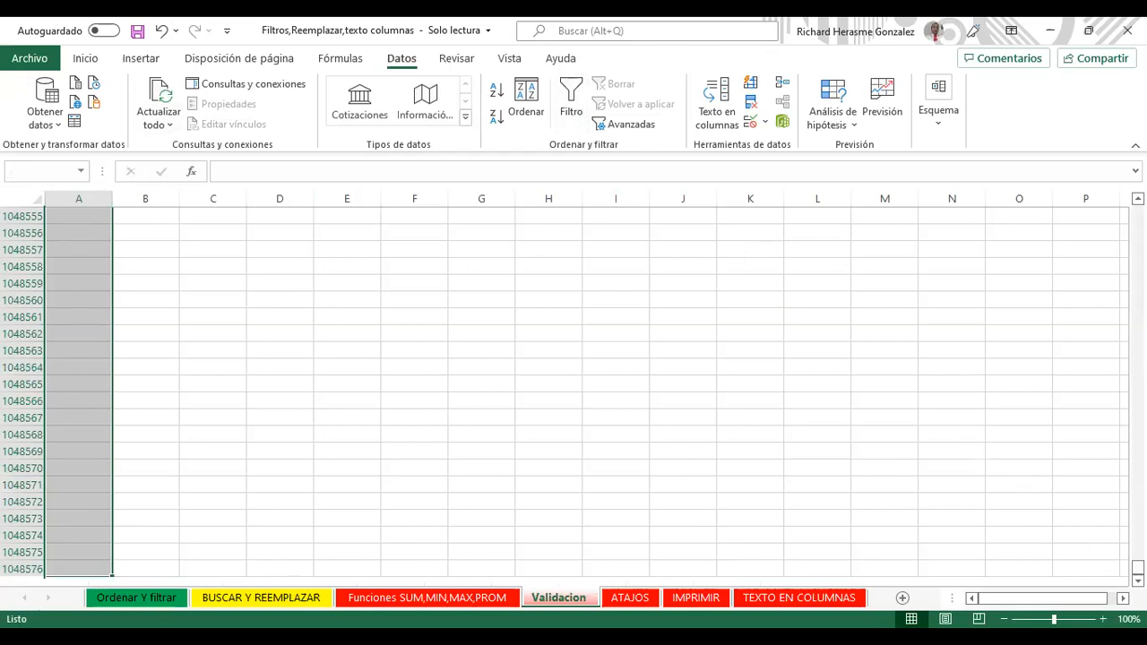
pyautogui.moveTo(1138, 567); pyautogui.dragTo(1138, 212)
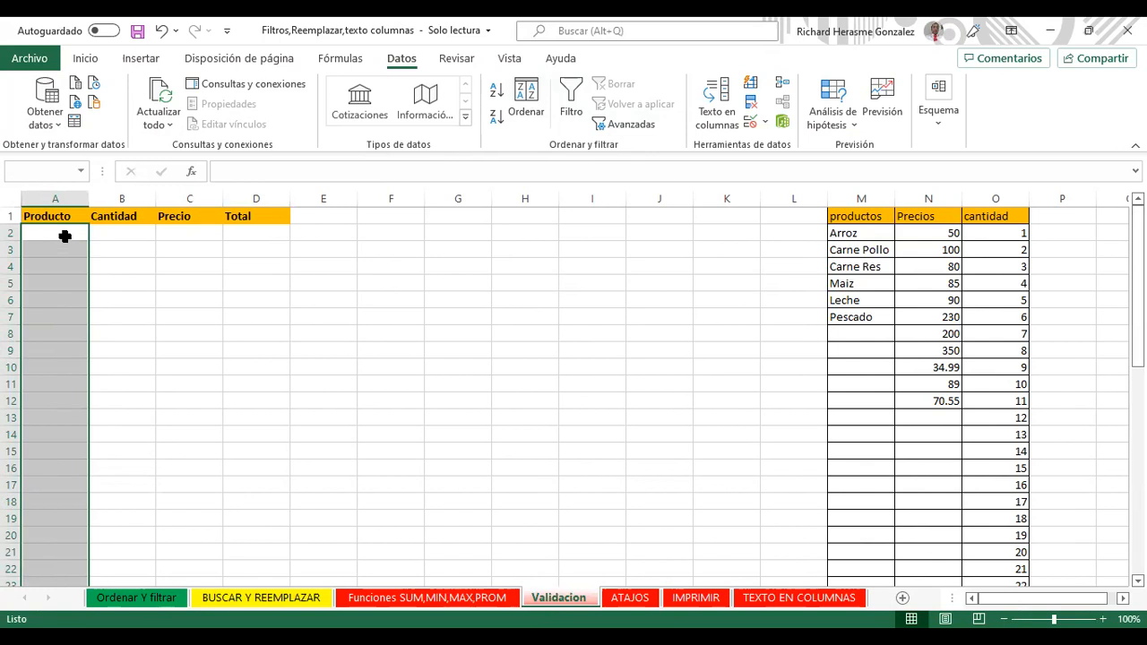
pyautogui.moveTo(65, 235); pyautogui.dragTo(56, 535)
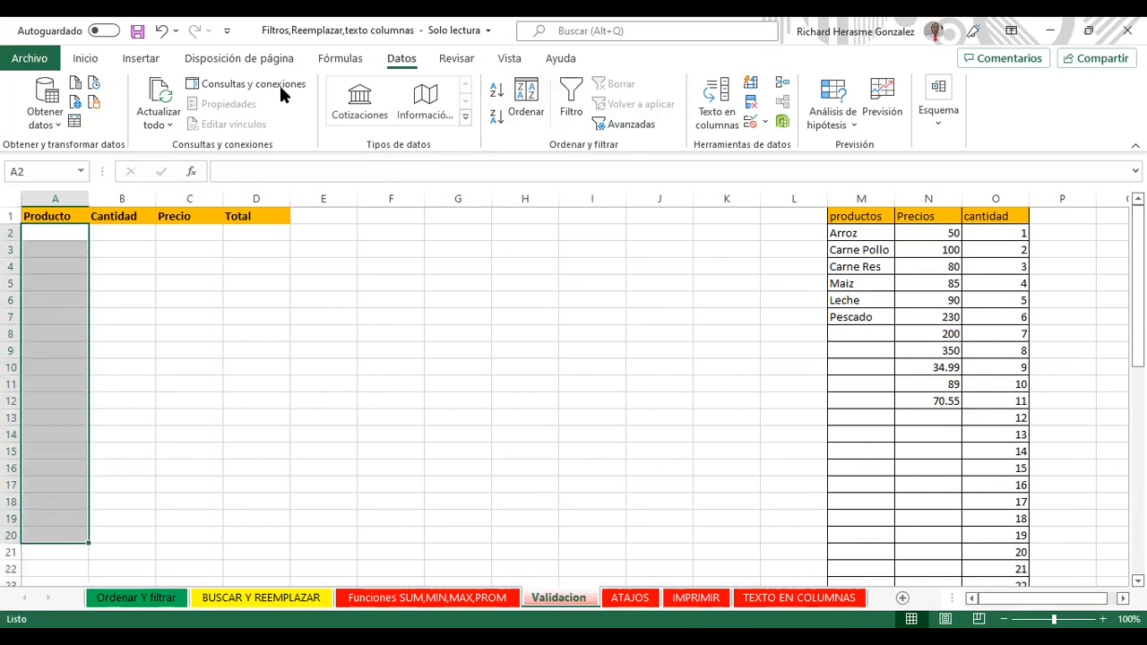
pyautogui.click(85, 58)
pyautogui.click(229, 117)
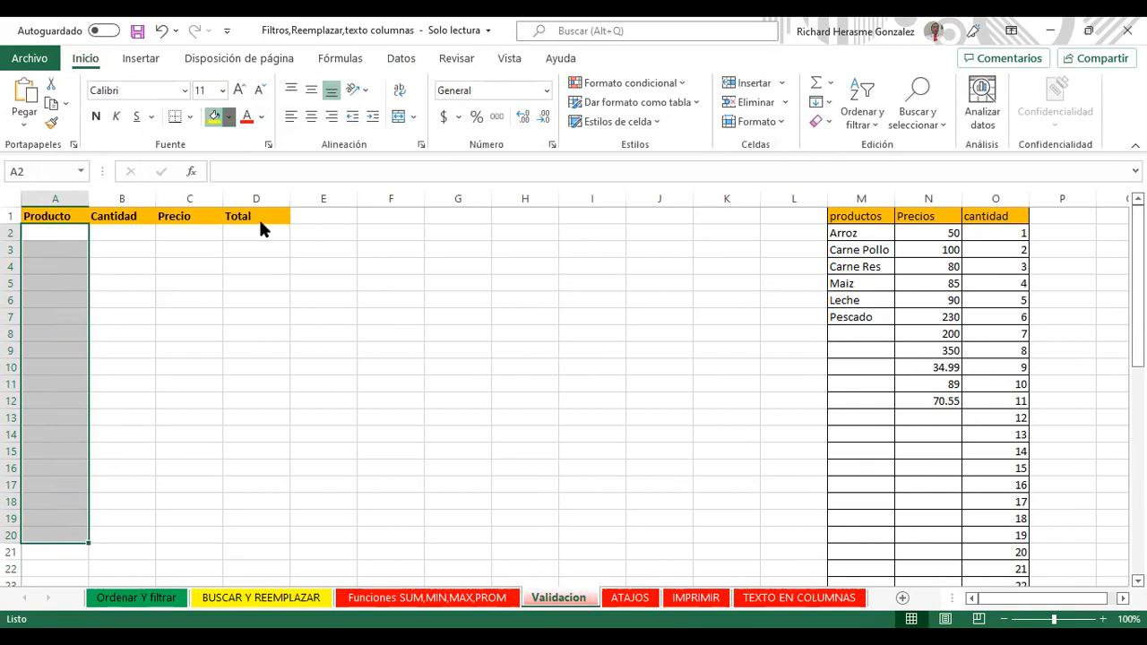
pyautogui.click(299, 274)
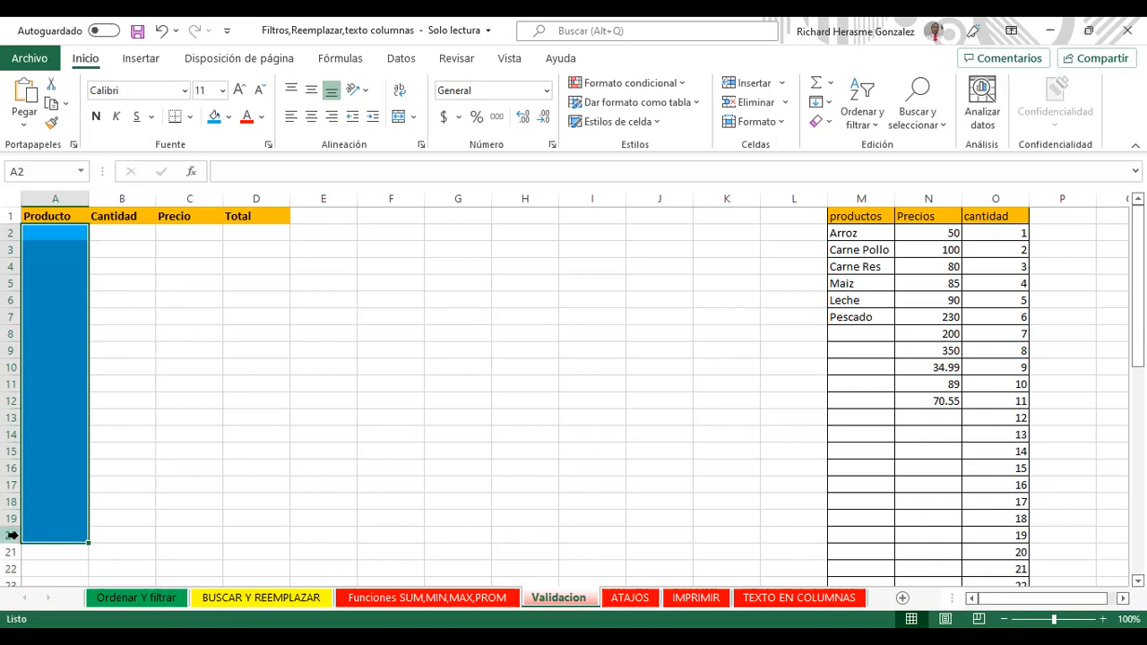
pyautogui.click(402, 60)
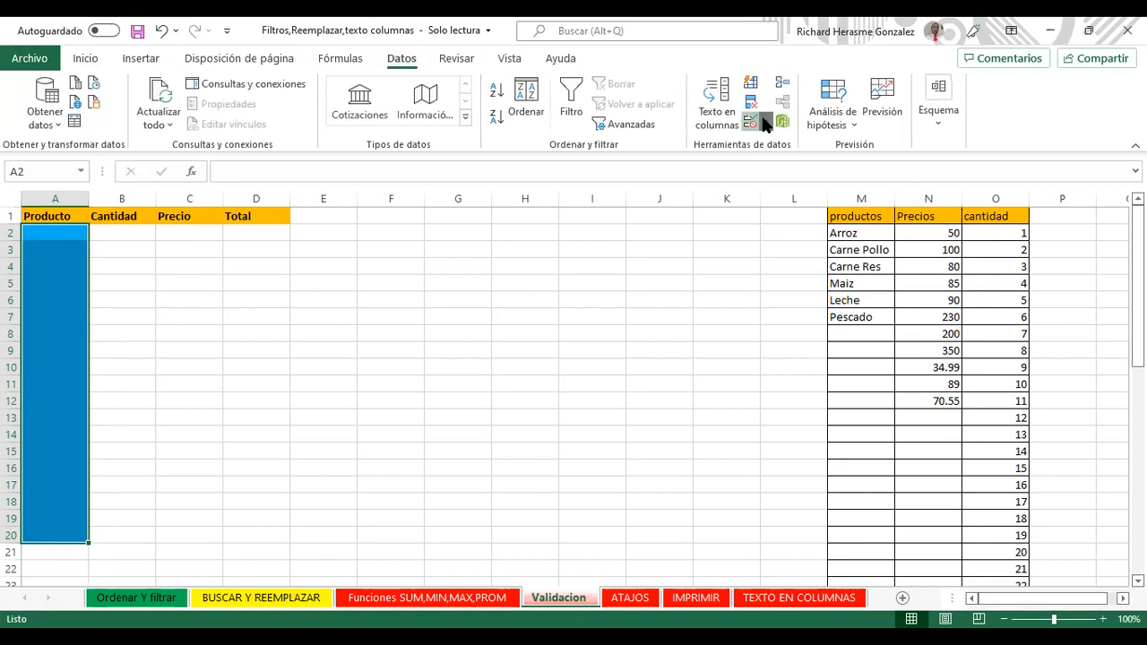
# Step: Apply List validation to A2:A20 with source =$M$2:$M$7 (Arroz to Pescado)
pyautogui.click(773, 128)
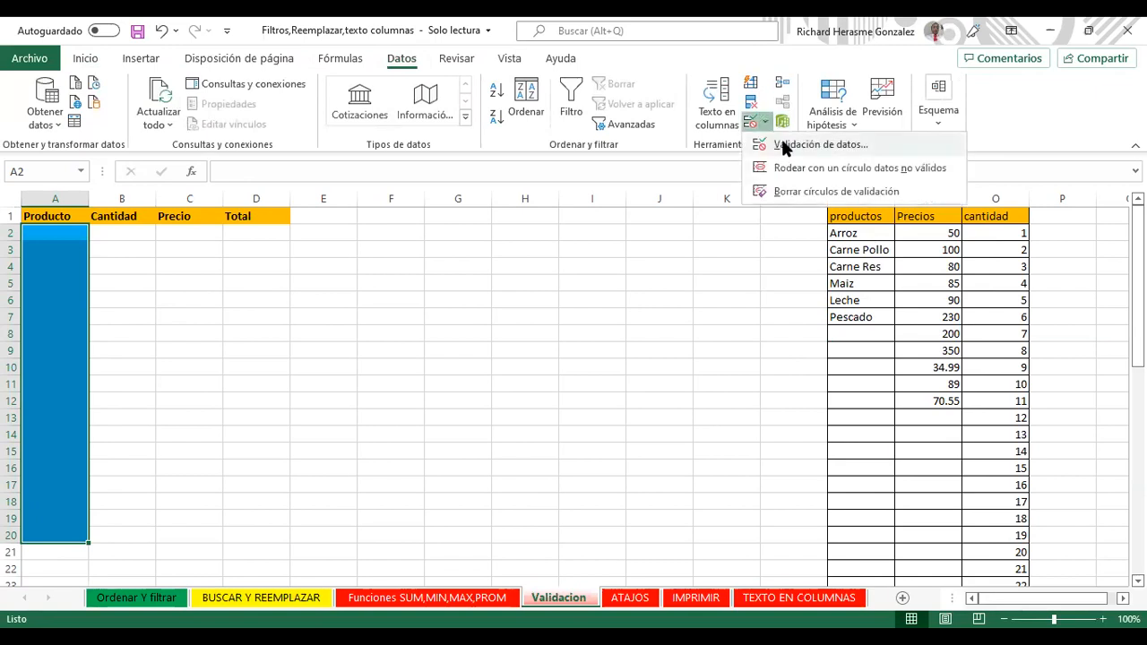
pyautogui.click(781, 146)
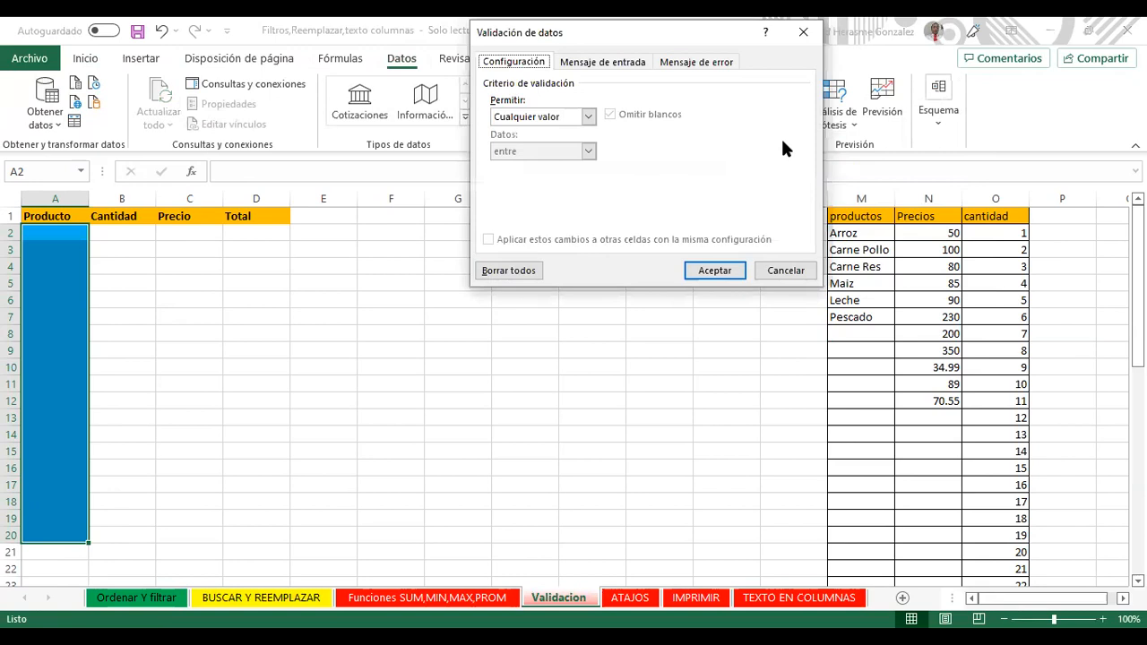
pyautogui.click(587, 118)
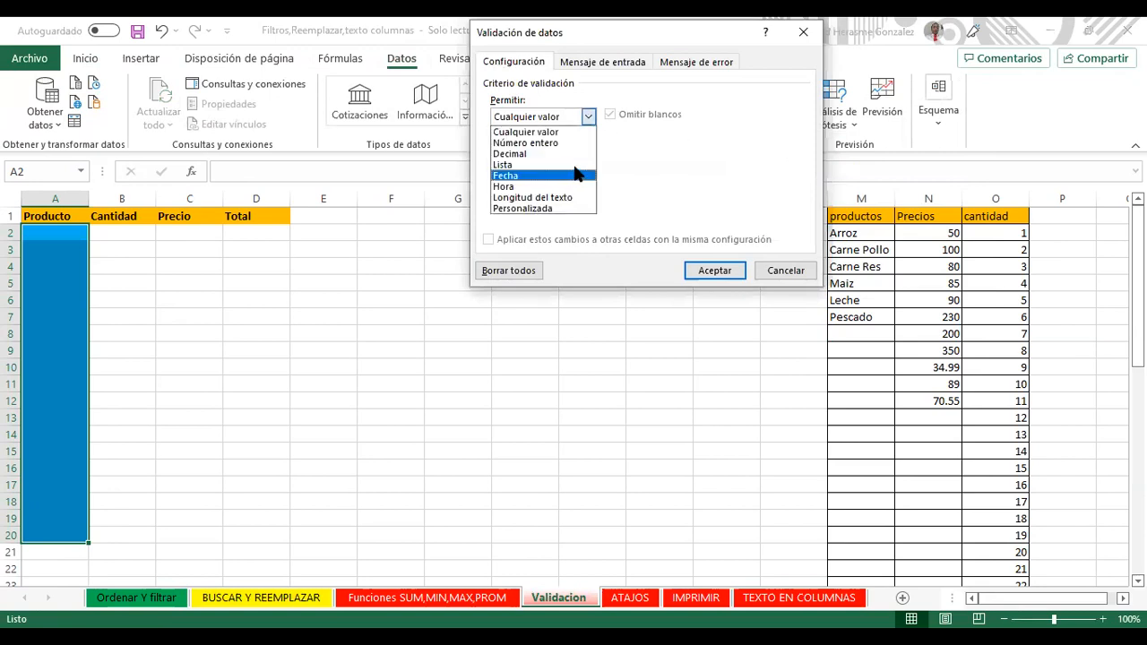
pyautogui.click(572, 166)
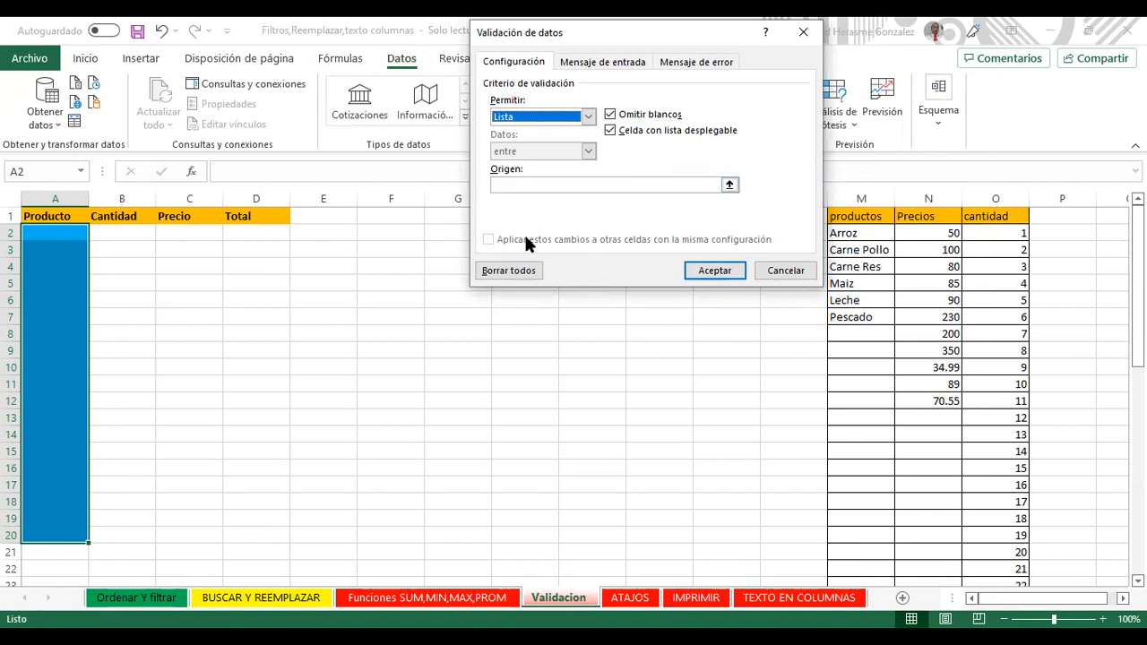
pyautogui.click(730, 184)
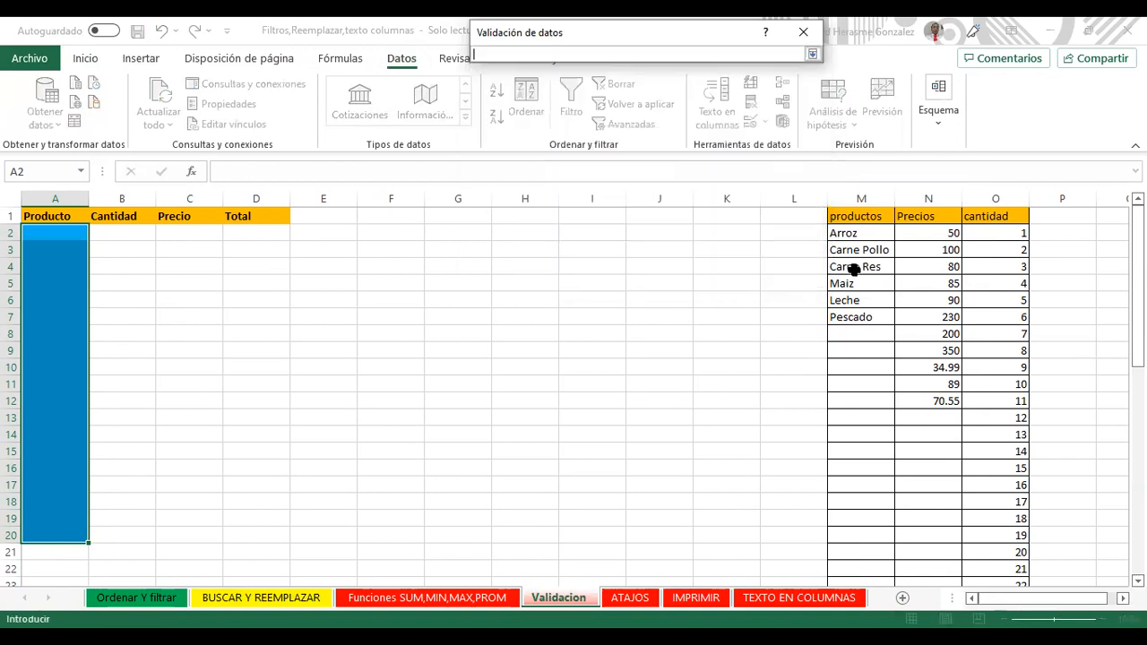
pyautogui.click(858, 233)
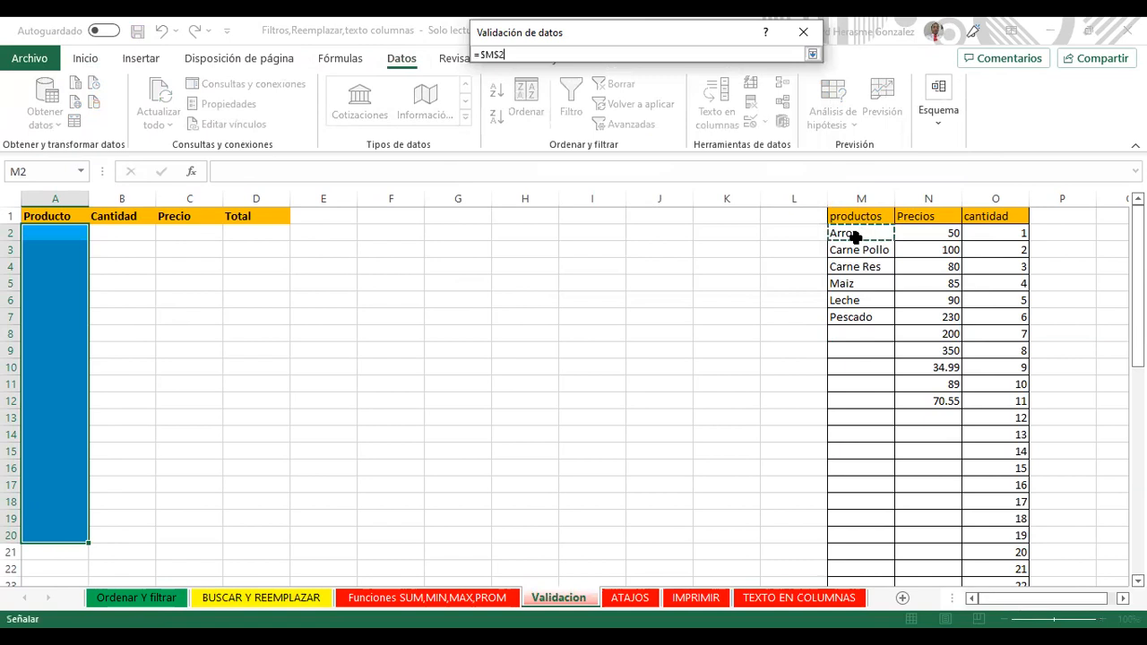
pyautogui.keyDown('shift'); pyautogui.click(856, 318); pyautogui.keyUp('shift')
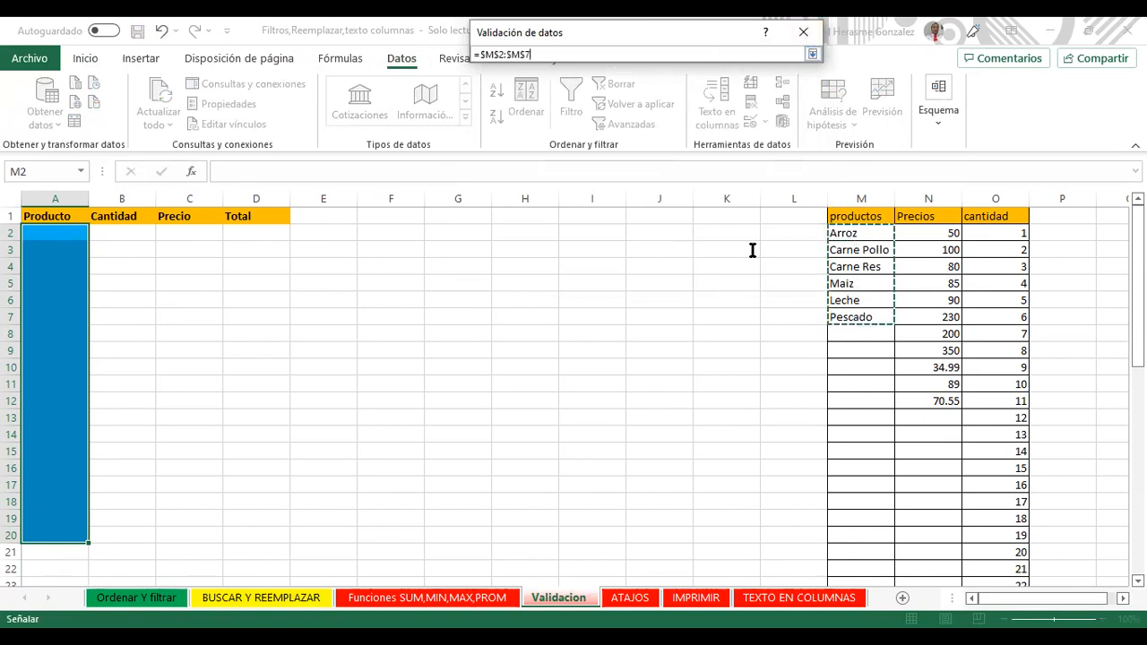
pyautogui.moveTo(735, 32); pyautogui.dragTo(712, 235)
pyautogui.click(788, 257)
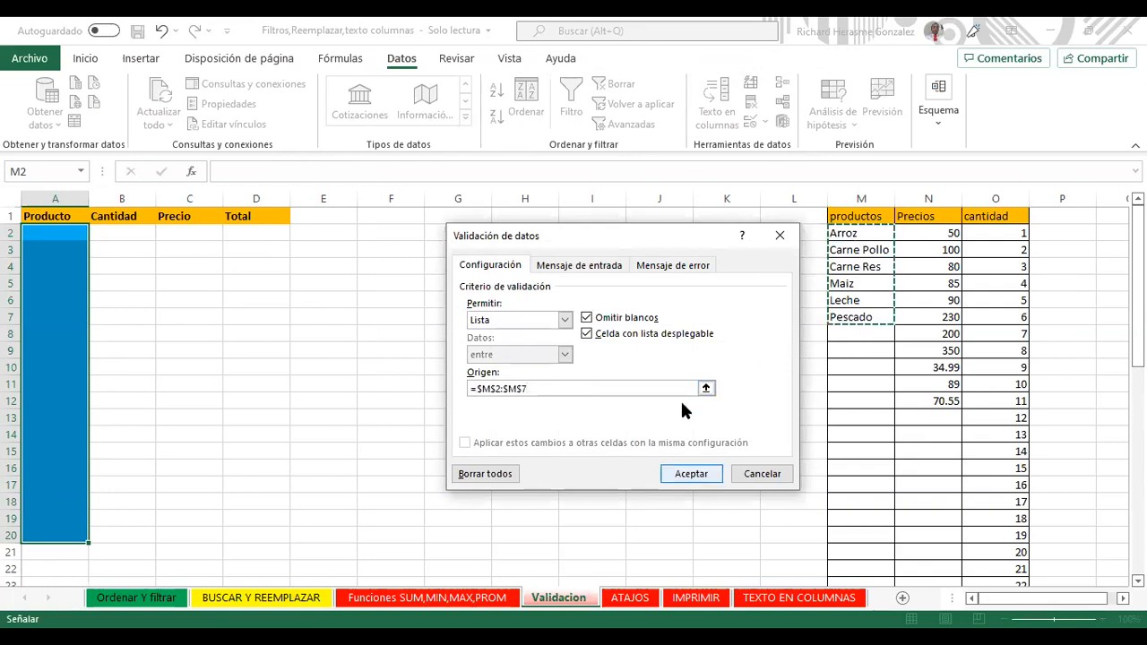
pyautogui.press('Tab')
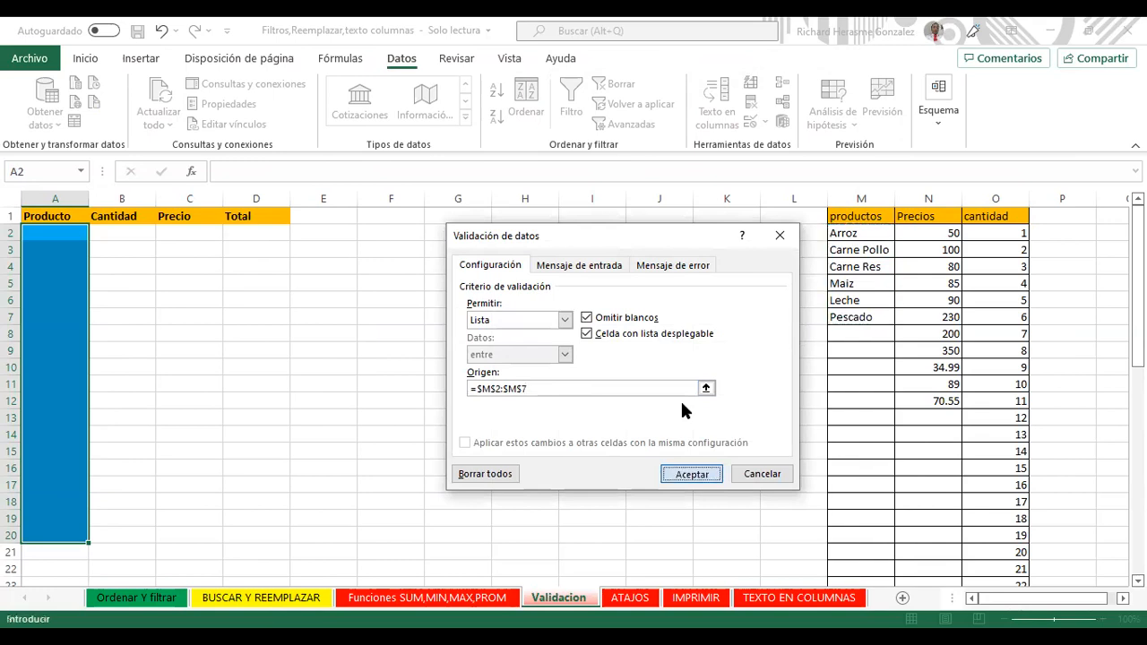
pyautogui.press('Return')
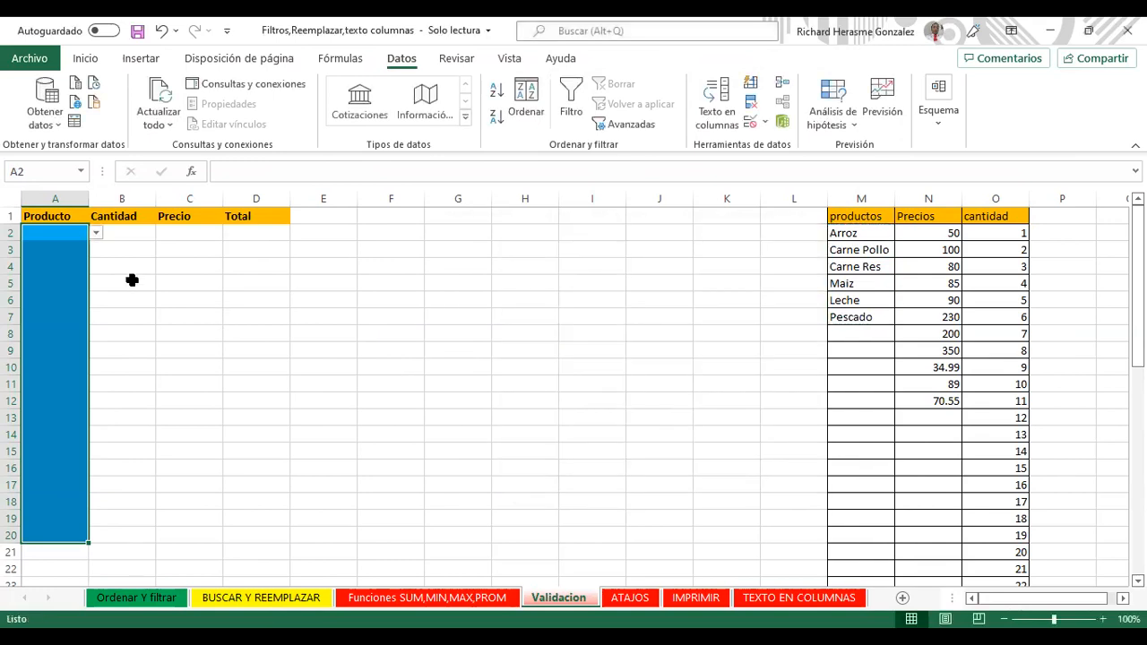
# Step: Enter the unlisted product 'g' in A3 to confirm the list validation rejects it
pyautogui.click(97, 232)
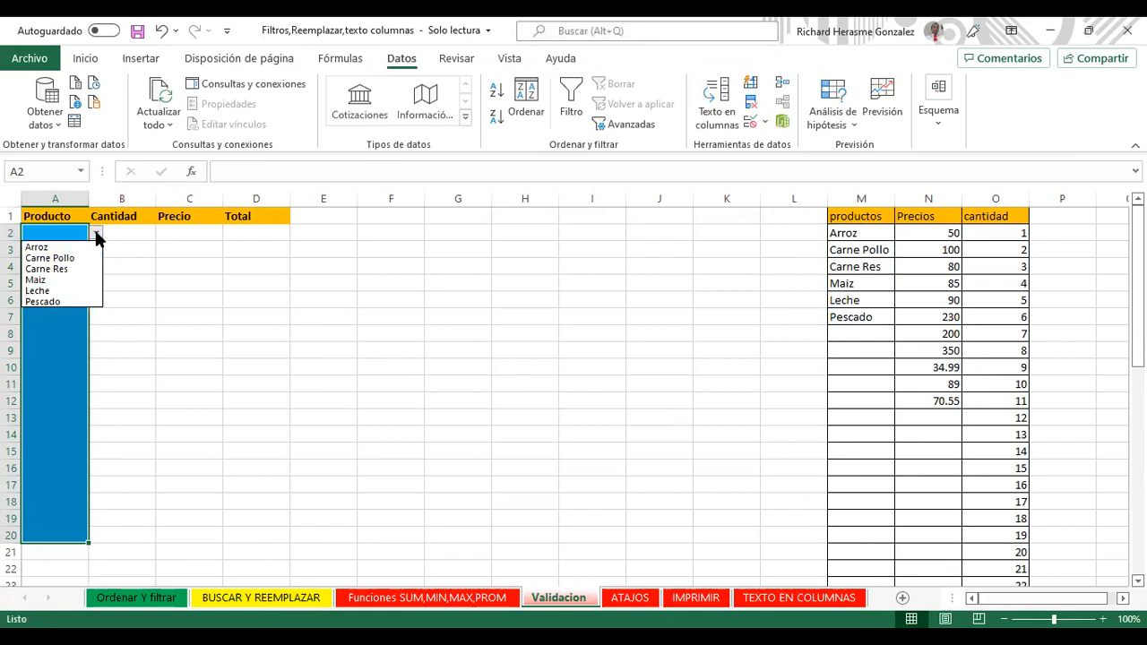
pyautogui.click(96, 232)
pyautogui.click(74, 249)
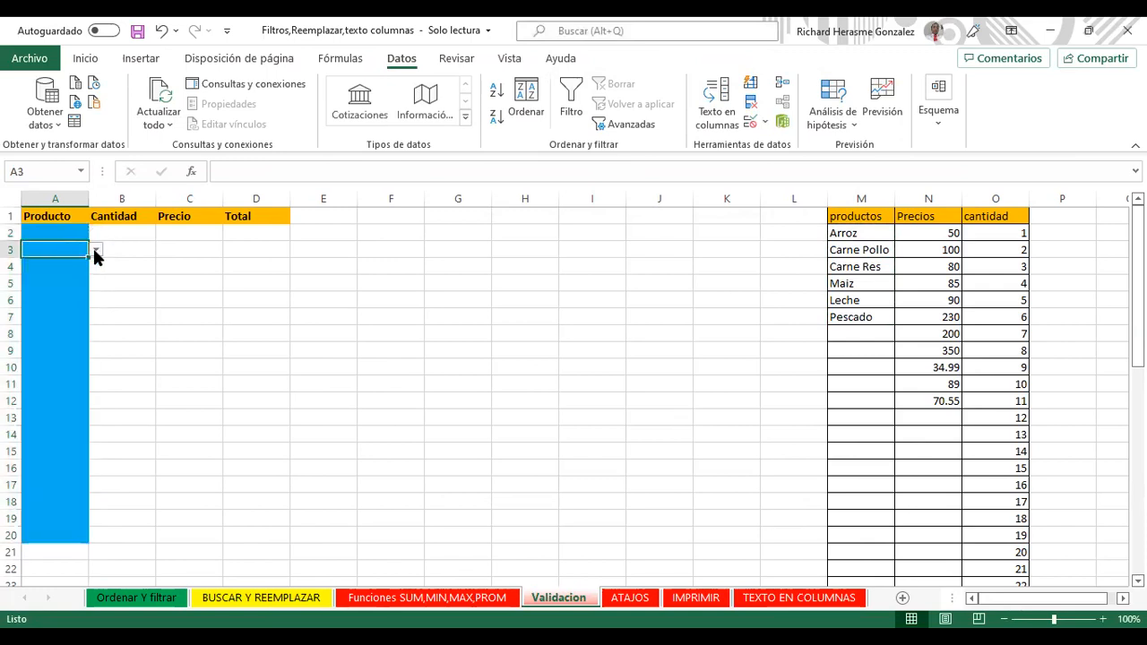
pyautogui.click(96, 252)
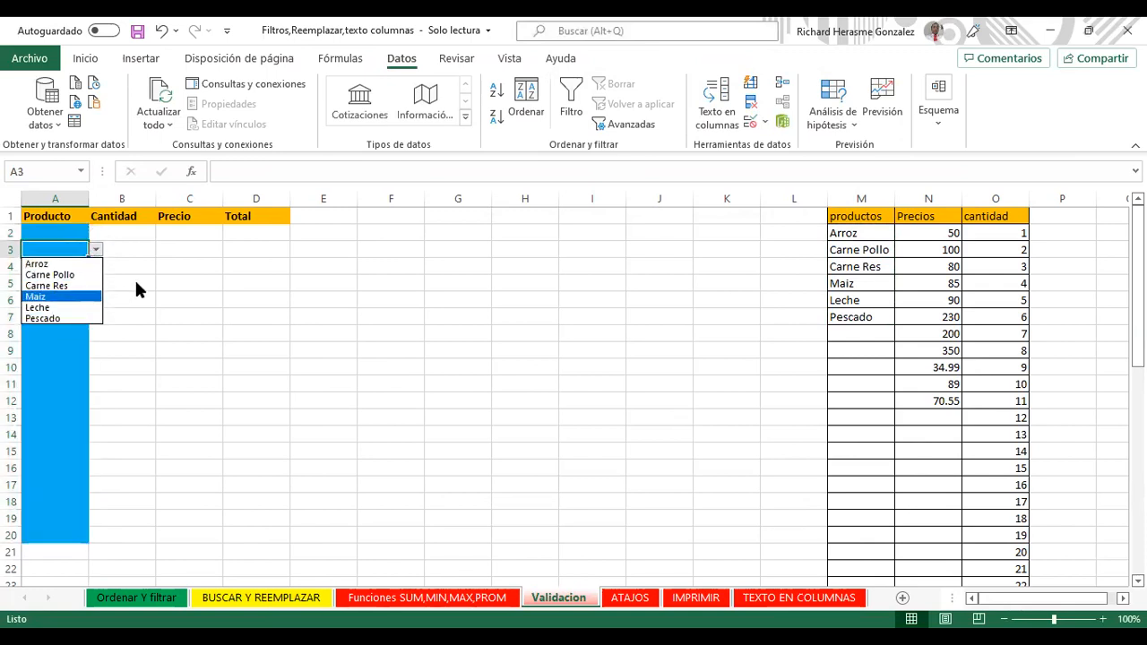
pyautogui.press('Escape')
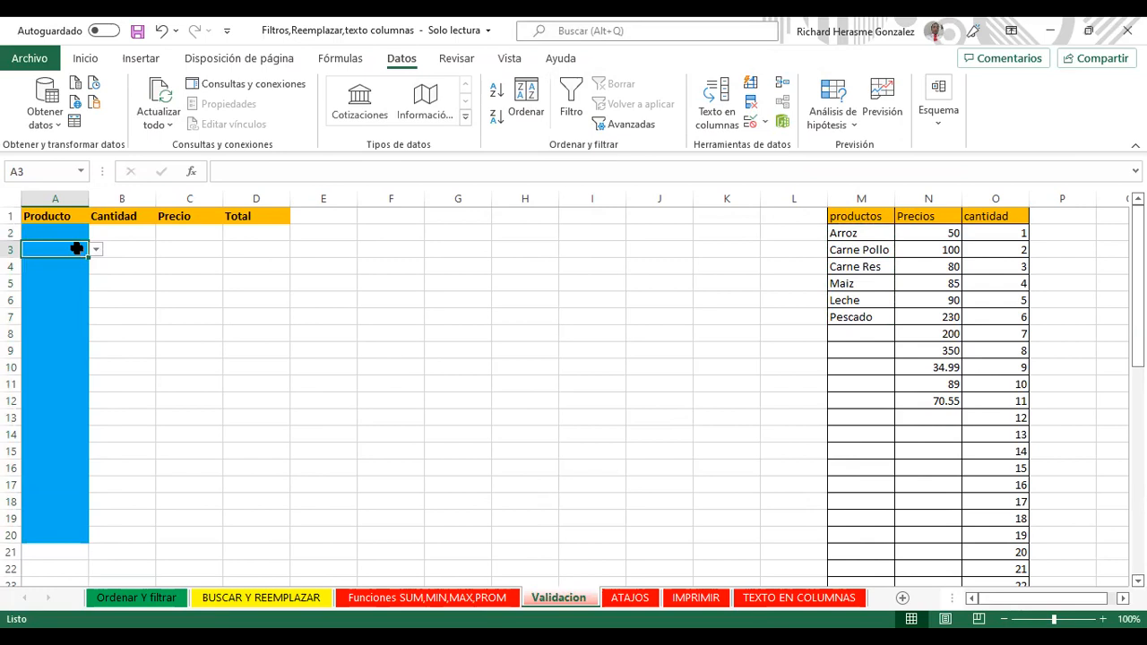
pyautogui.click(95, 252)
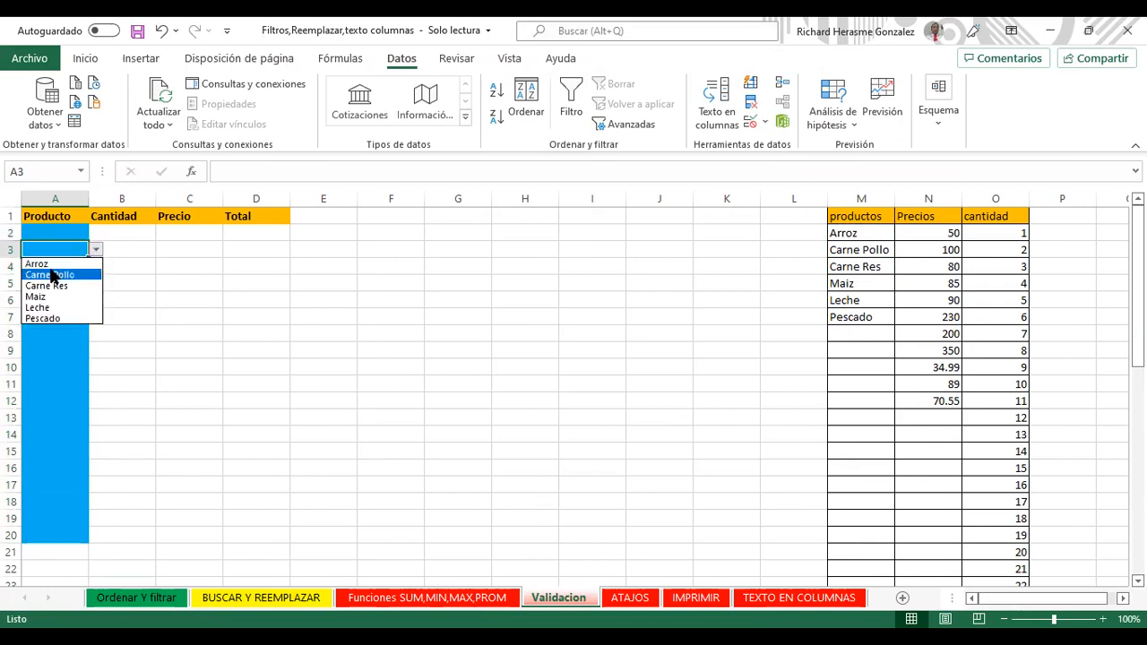
pyautogui.click(56, 251)
pyautogui.write('galletas')
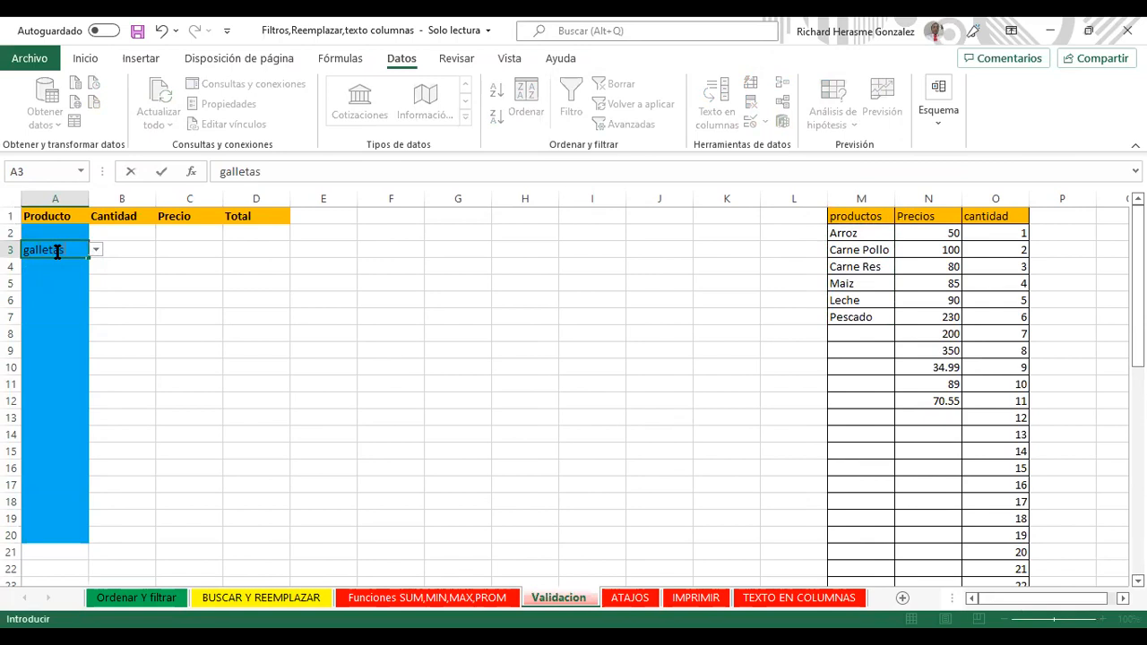
pyautogui.press('Return')
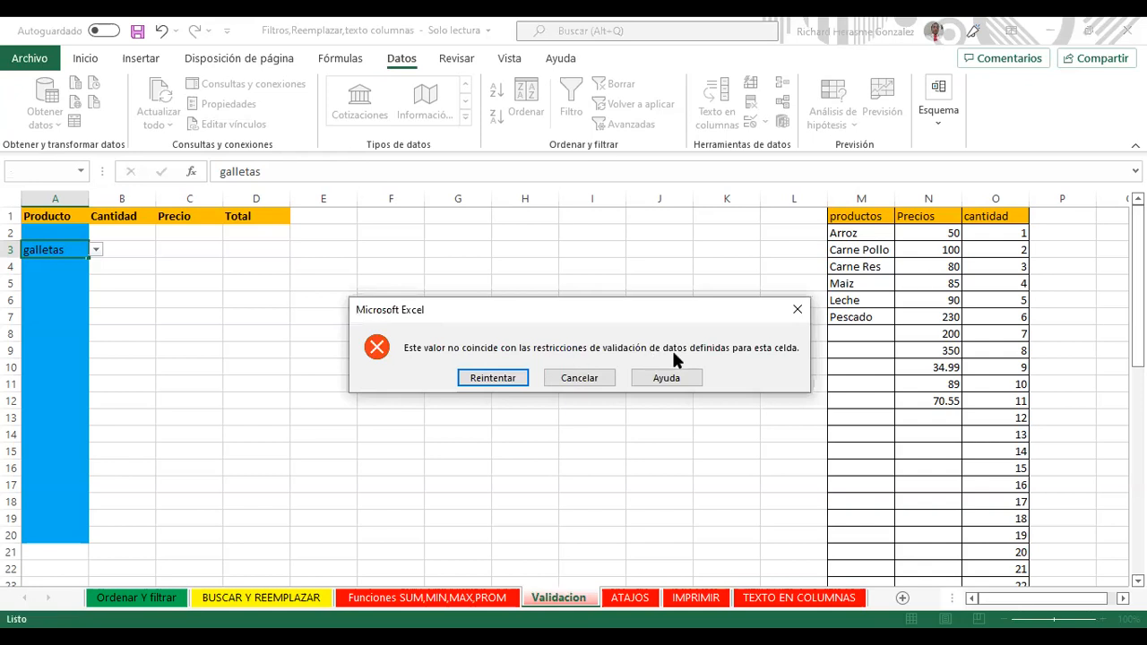
pyautogui.click(794, 311)
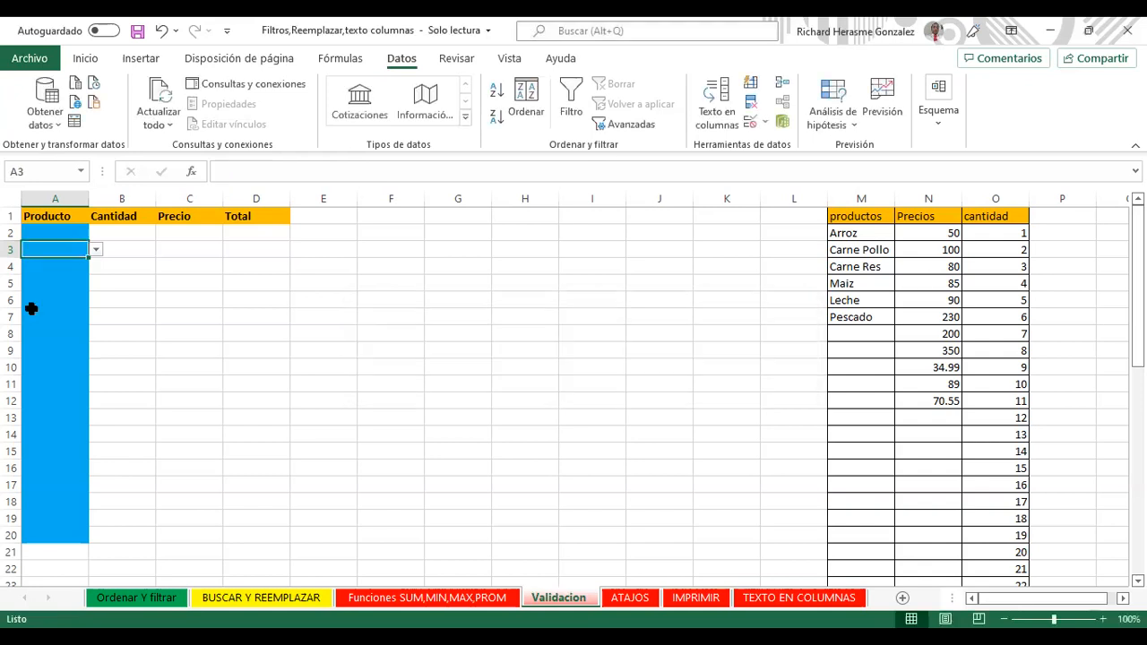
# Step: Choose Leche for A2 from its product dropdown list
pyautogui.click(76, 235)
pyautogui.click(77, 248)
pyautogui.click(76, 235)
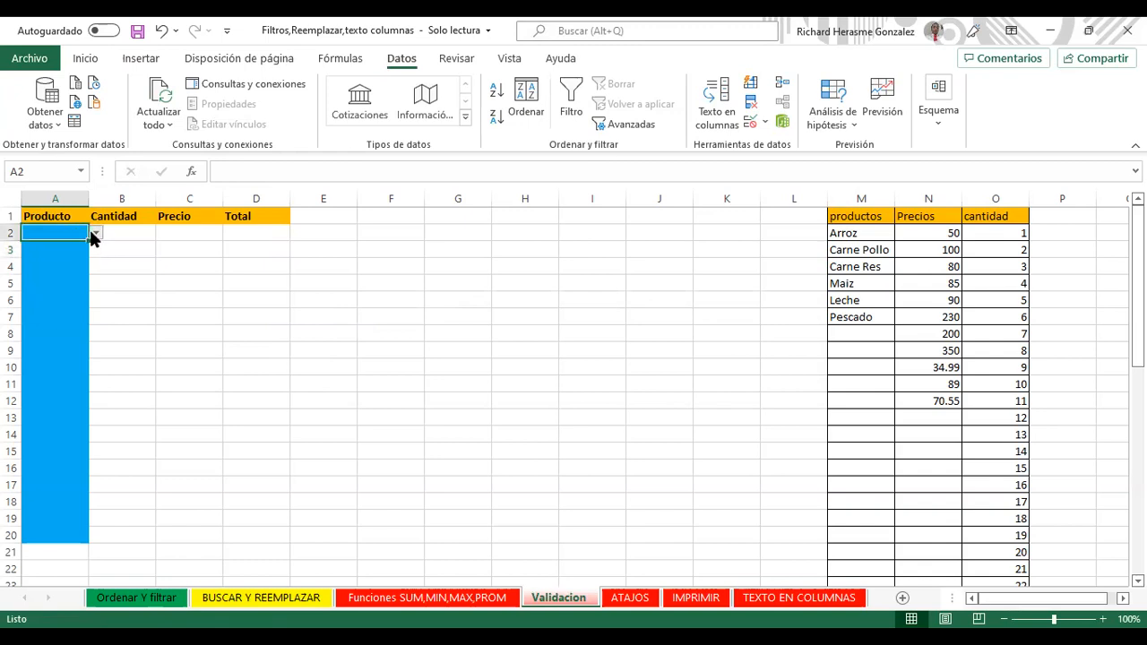
pyautogui.click(93, 233)
pyautogui.click(152, 252)
pyautogui.click(95, 233)
pyautogui.click(68, 250)
pyautogui.click(147, 280)
pyautogui.click(63, 234)
pyautogui.click(94, 233)
pyautogui.click(149, 277)
pyautogui.click(75, 248)
pyautogui.click(72, 234)
pyautogui.click(95, 233)
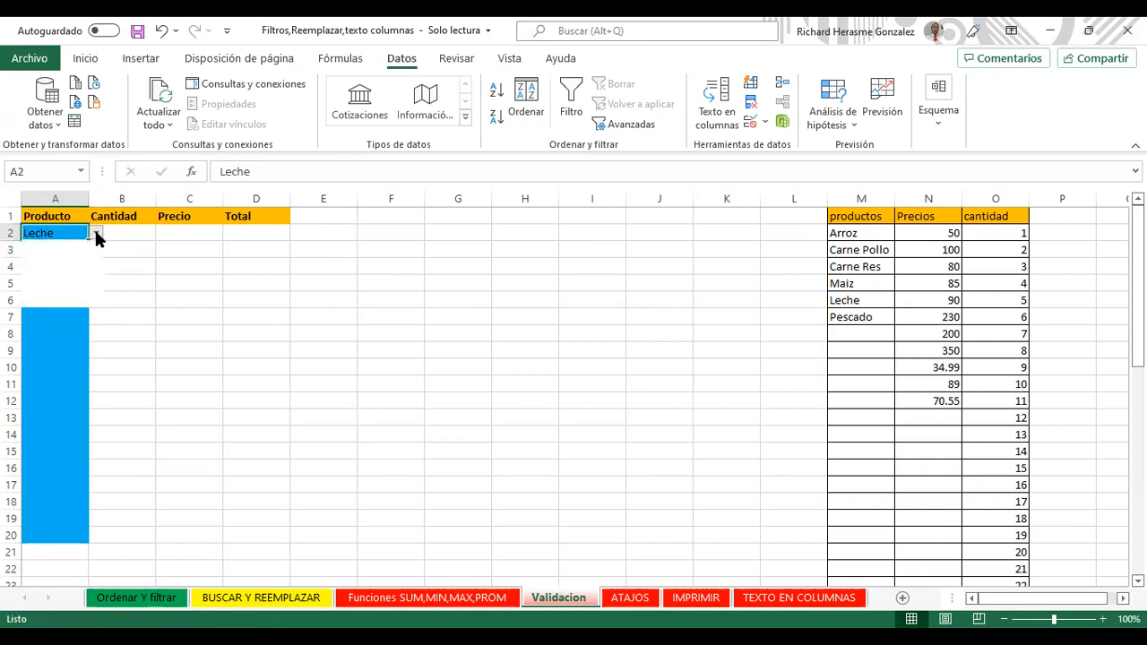
pyautogui.click(58, 231)
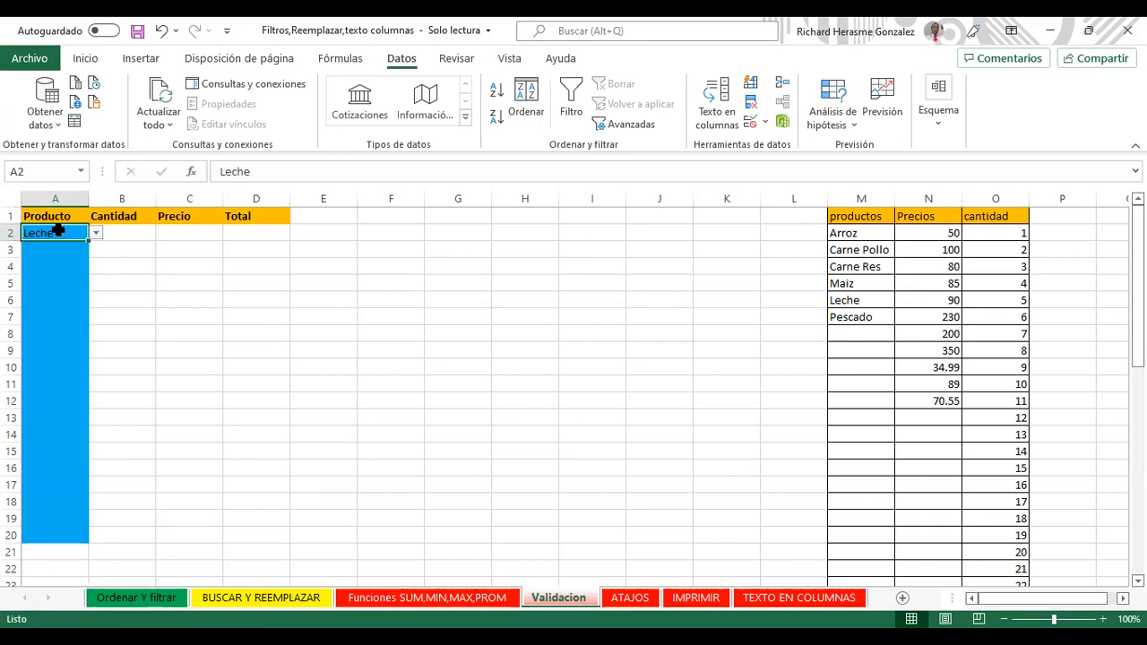
pyautogui.click(70, 251)
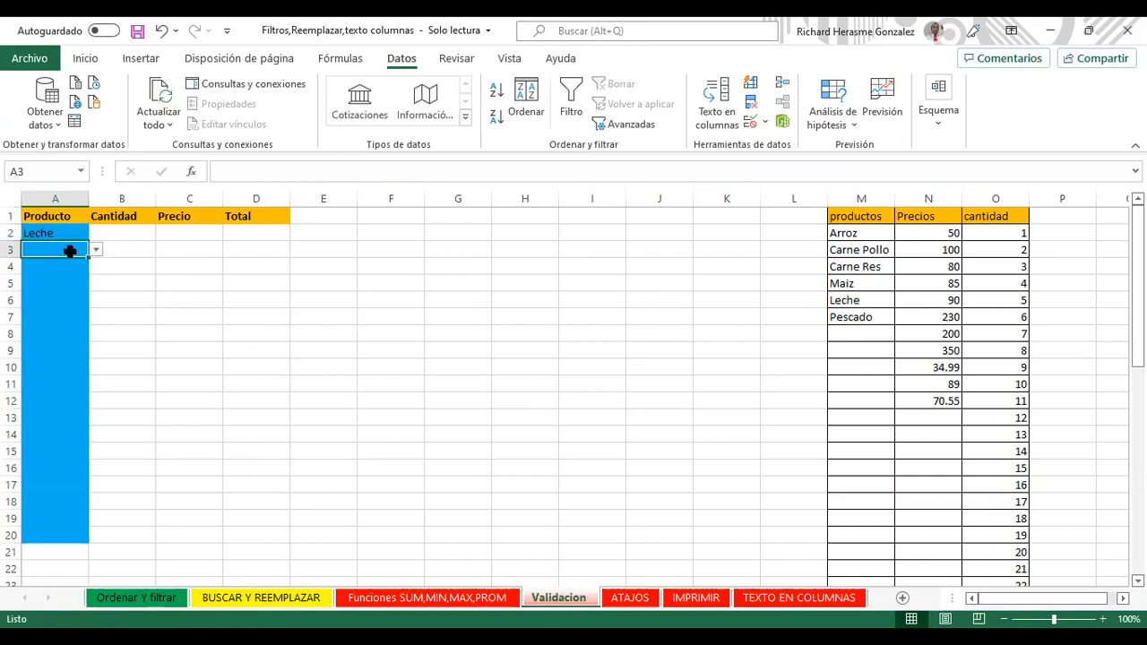
pyautogui.click(102, 249)
pyautogui.click(72, 249)
pyautogui.click(63, 554)
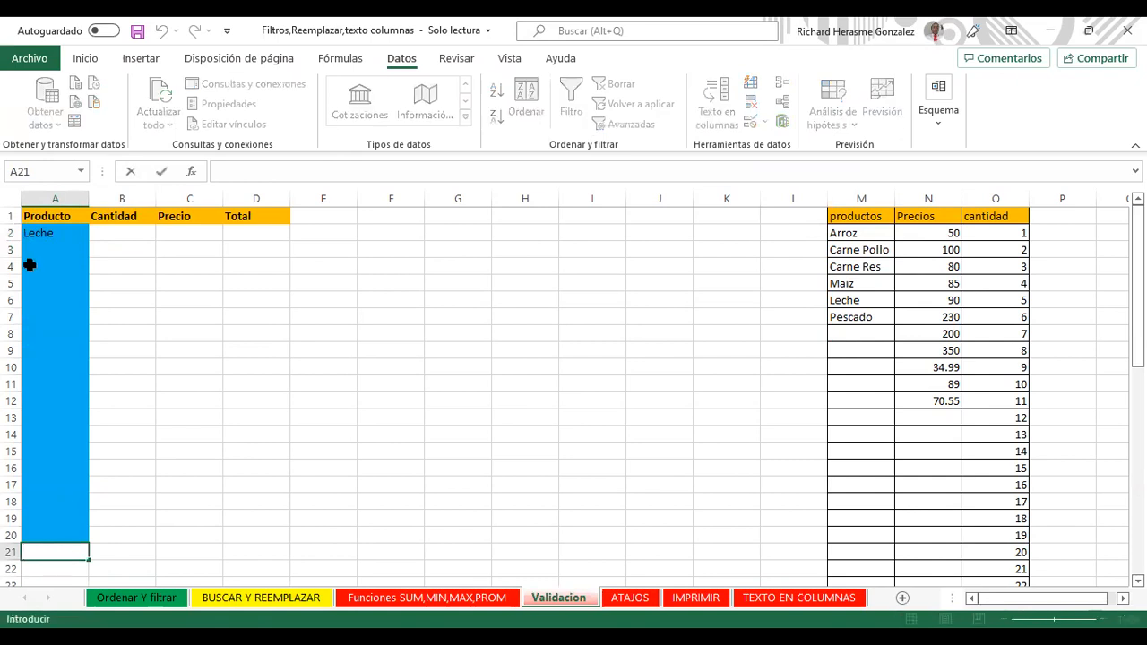
# Step: Copy A2:A20 into A21, then clear the pasted Leche from A21
pyautogui.moveTo(46, 236); pyautogui.dragTo(72, 530)
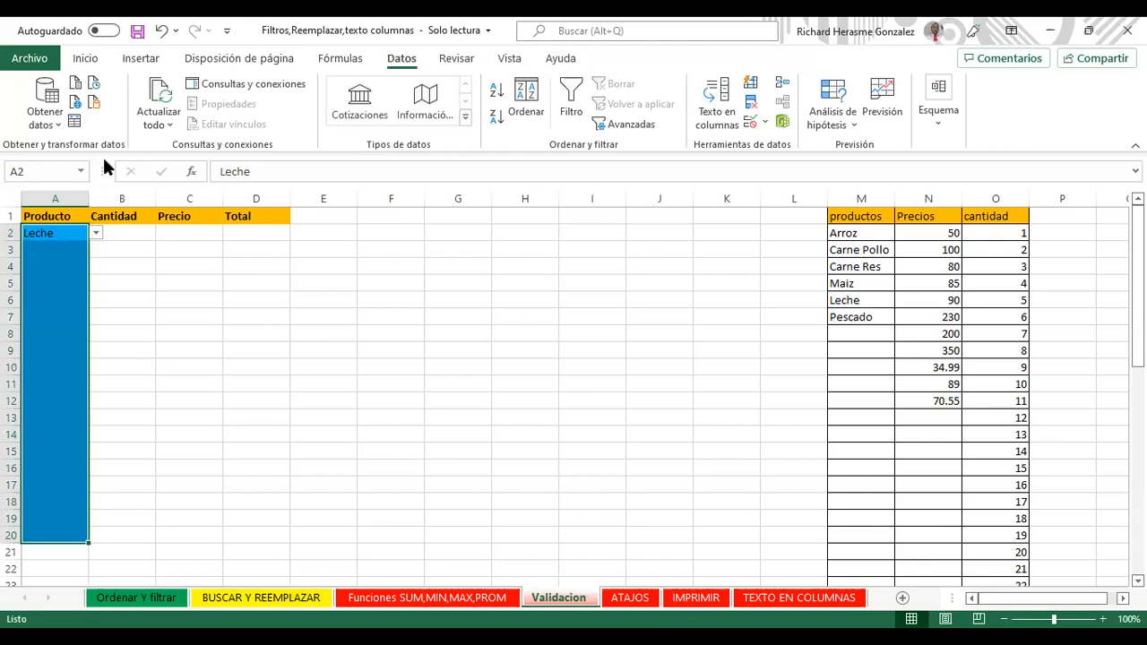
pyautogui.hotkey('ctrl', 'c')
pyautogui.click(68, 547)
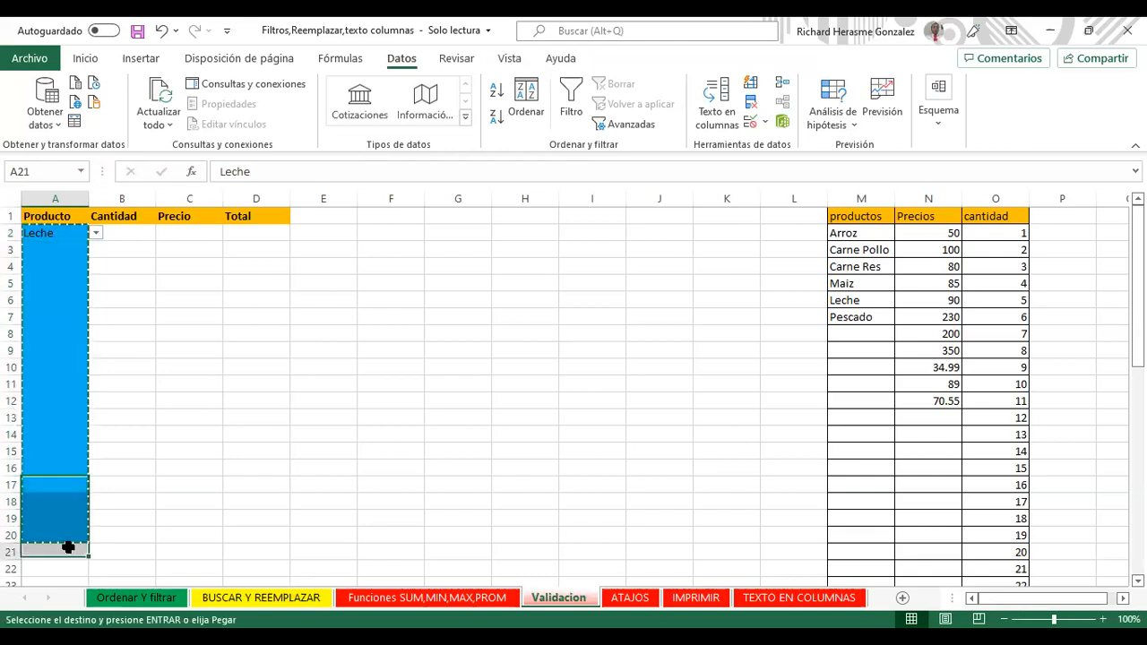
pyautogui.rightClick(70, 552)
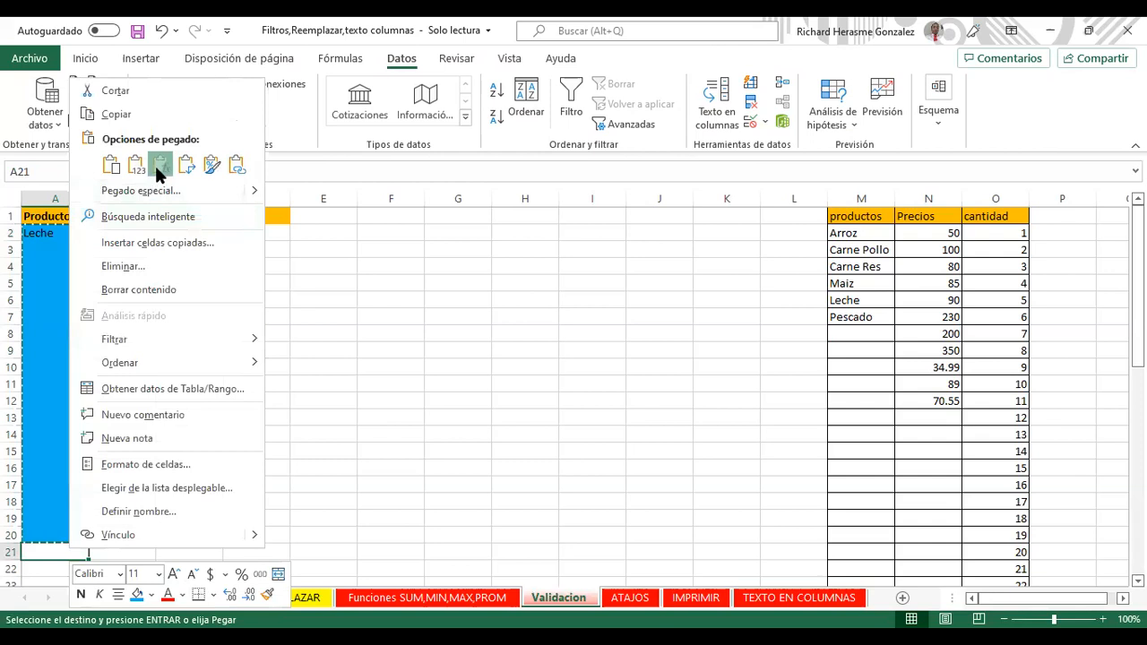
pyautogui.click(159, 166)
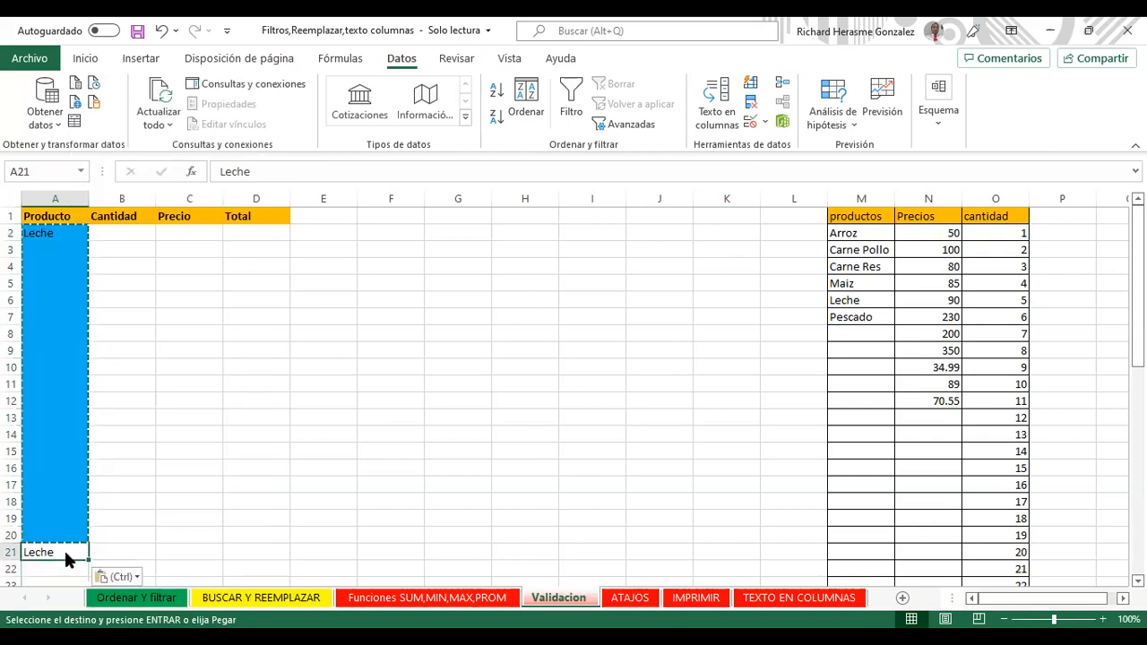
pyautogui.rightClick(69, 553)
pyautogui.click(132, 270)
# Step: Copy A5's blue Producto formatting onto A21 with Copiar formato
pyautogui.click(38, 196)
pyautogui.click(62, 281)
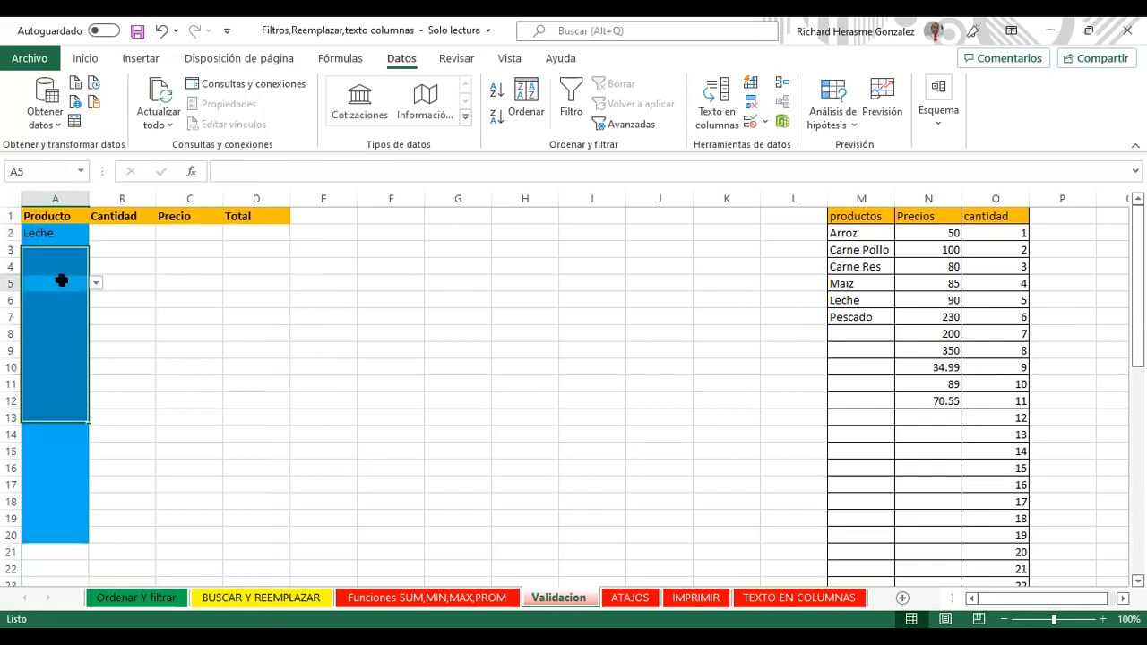
pyautogui.click(85, 58)
pyautogui.click(54, 123)
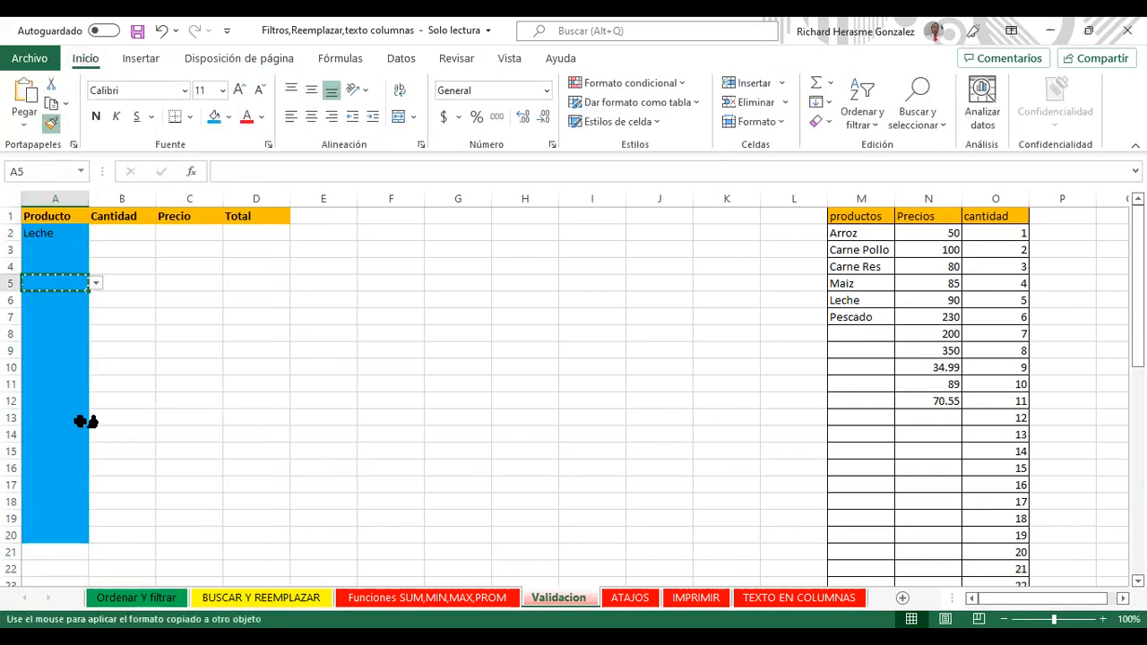
pyautogui.click(72, 551)
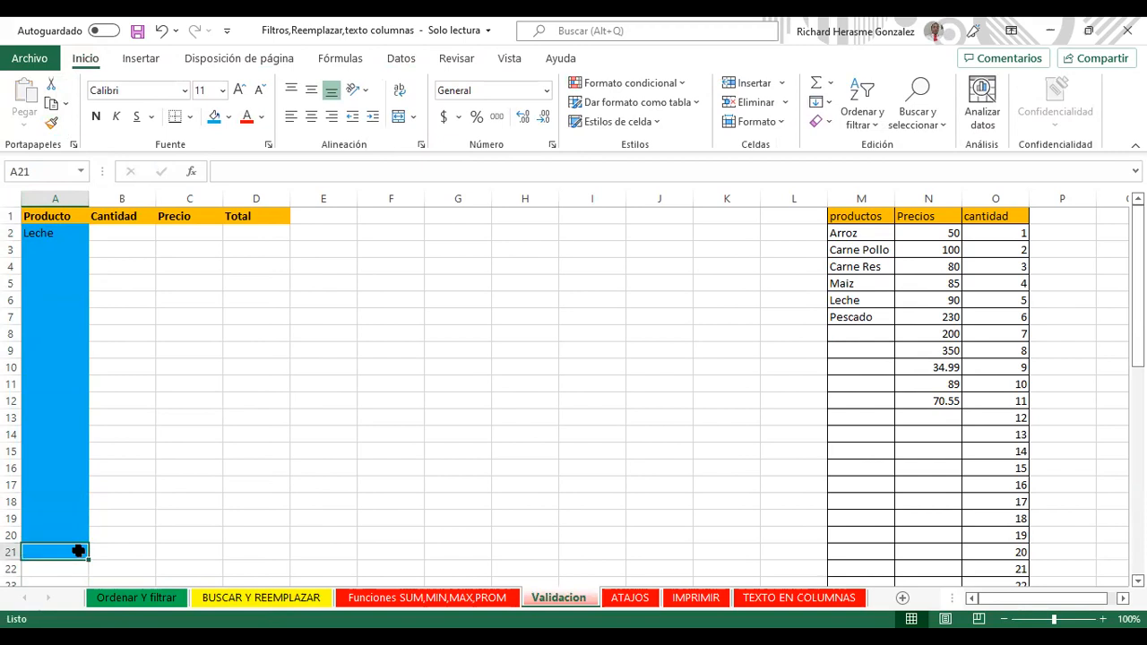
pyautogui.click(66, 333)
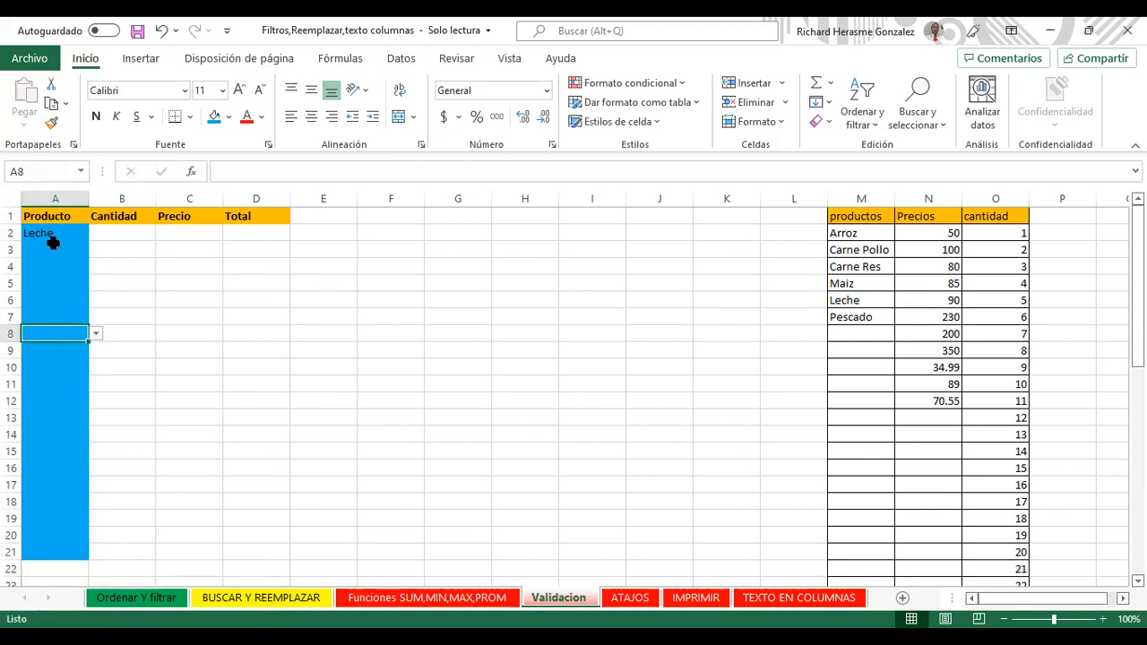
pyautogui.click(53, 249)
pyautogui.click(59, 231)
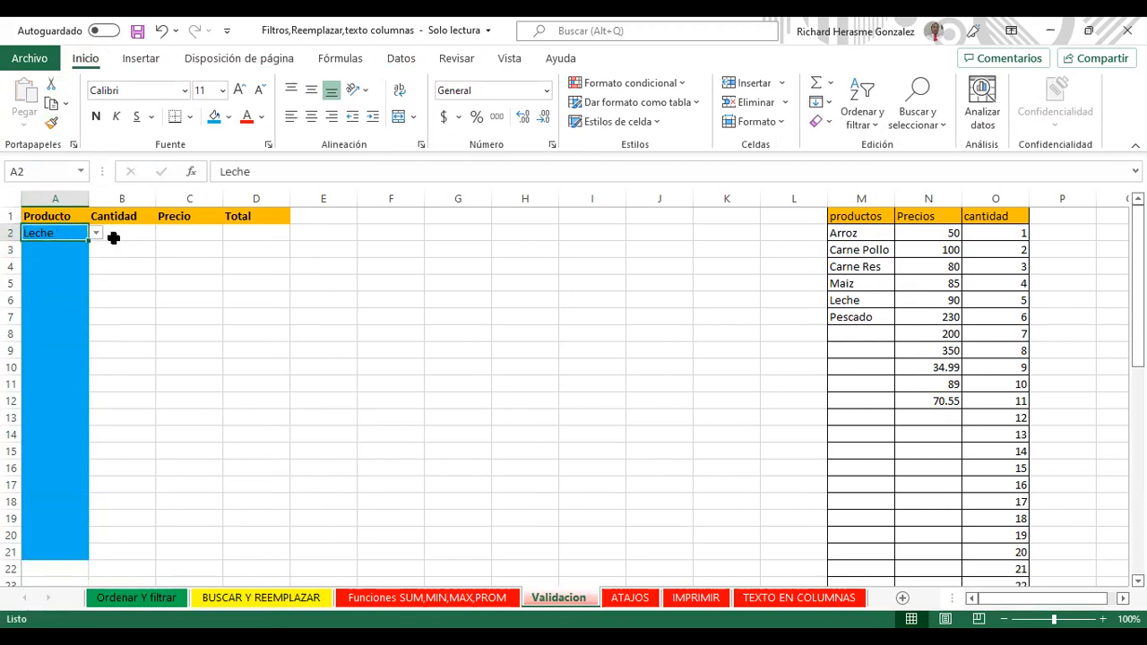
# Step: Fill the Cantidad cells B2:B21 light green
pyautogui.moveTo(117, 236); pyautogui.dragTo(116, 550)
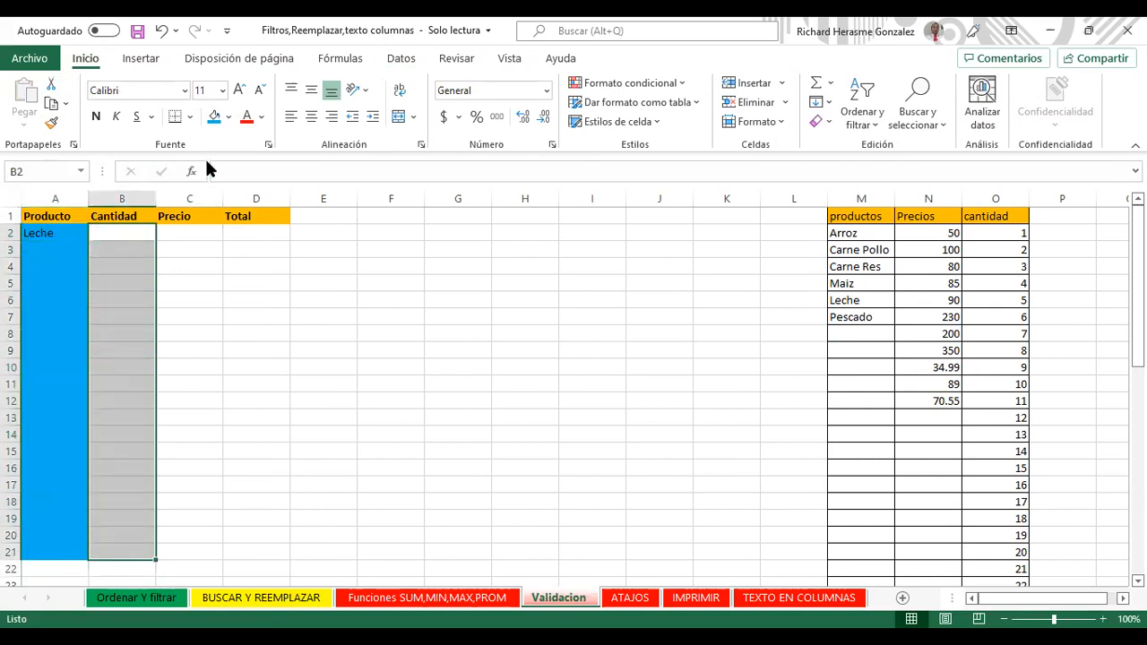
pyautogui.click(229, 119)
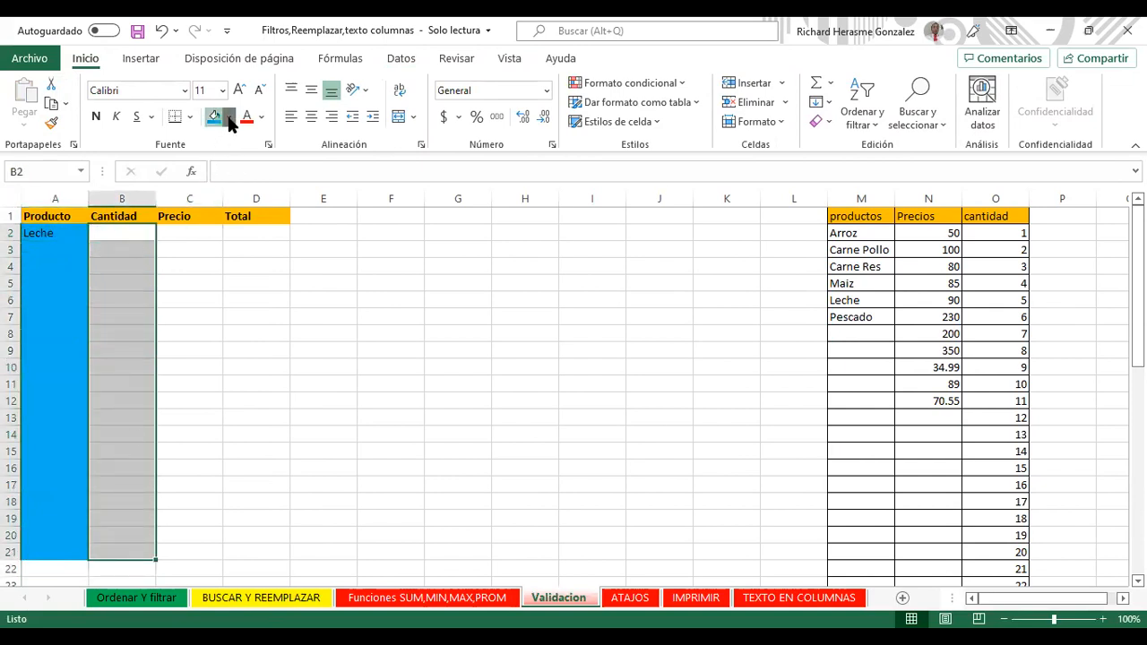
pyautogui.click(270, 273)
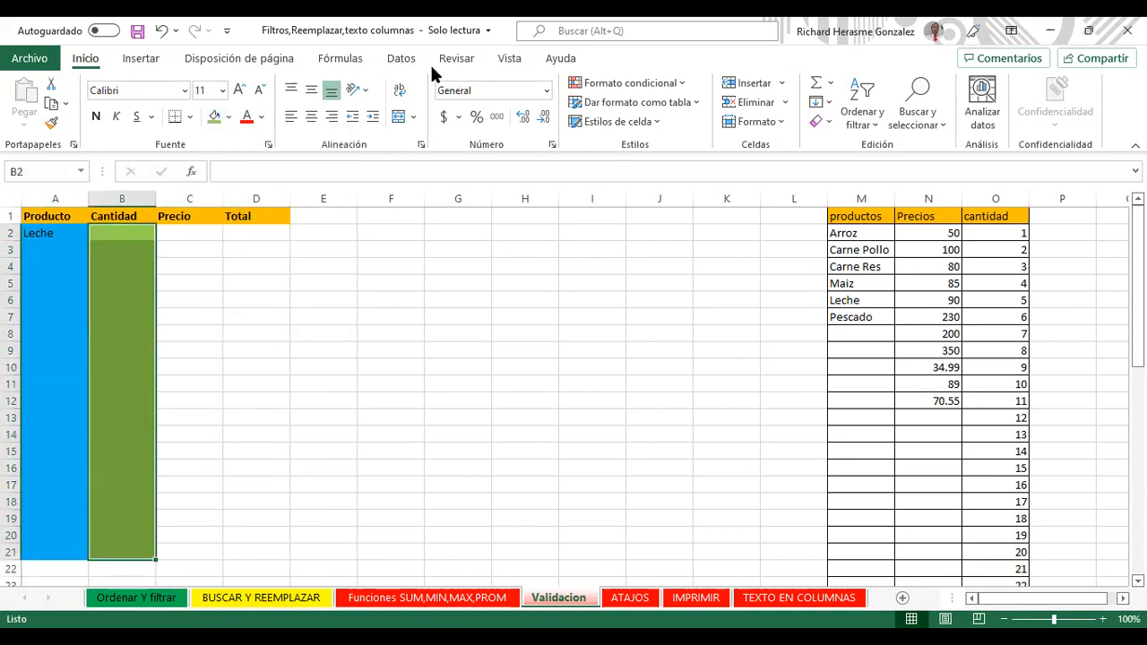
# Step: Apply List validation to B2:B21 with source =$O$2:$O$49
pyautogui.click(404, 58)
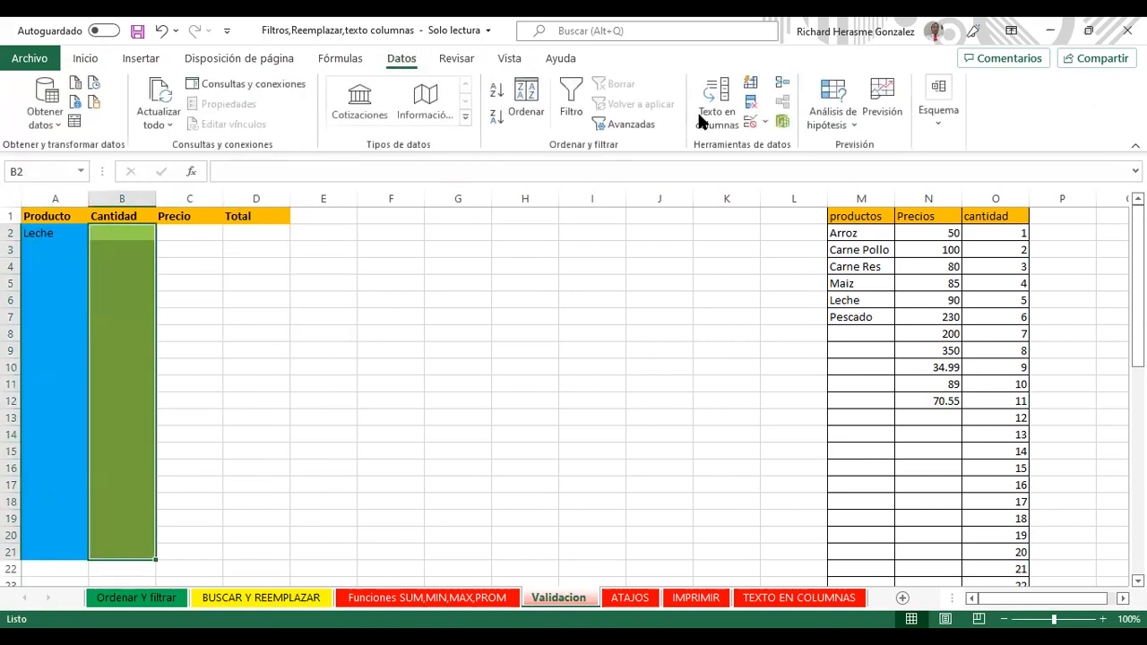
pyautogui.click(768, 123)
pyautogui.click(790, 142)
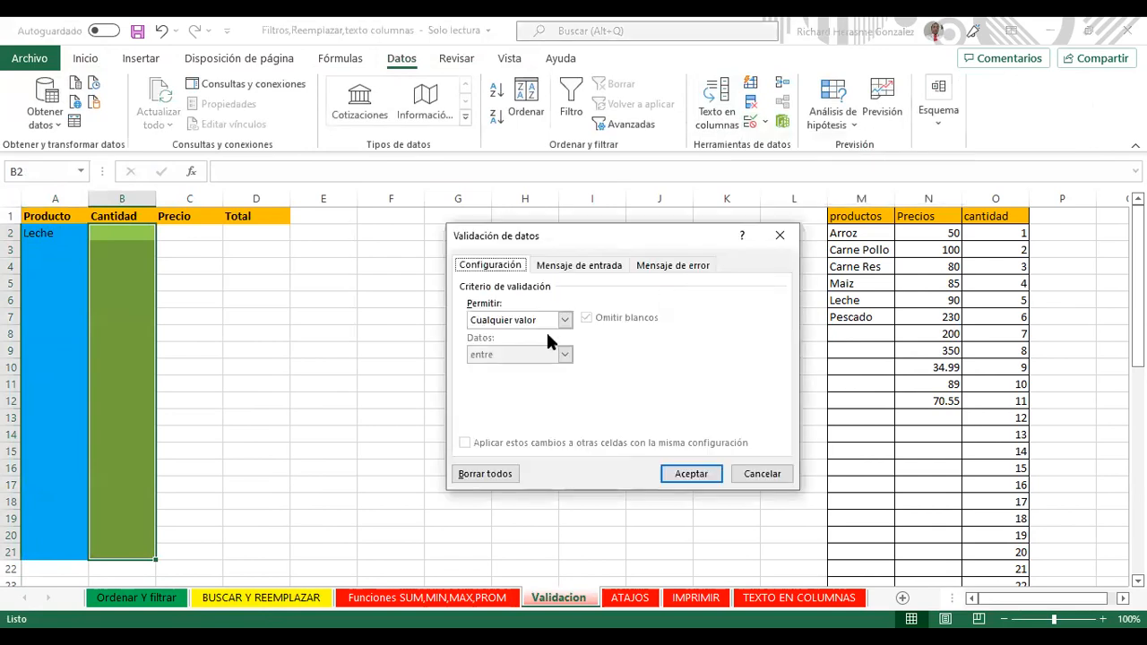
pyautogui.click(562, 321)
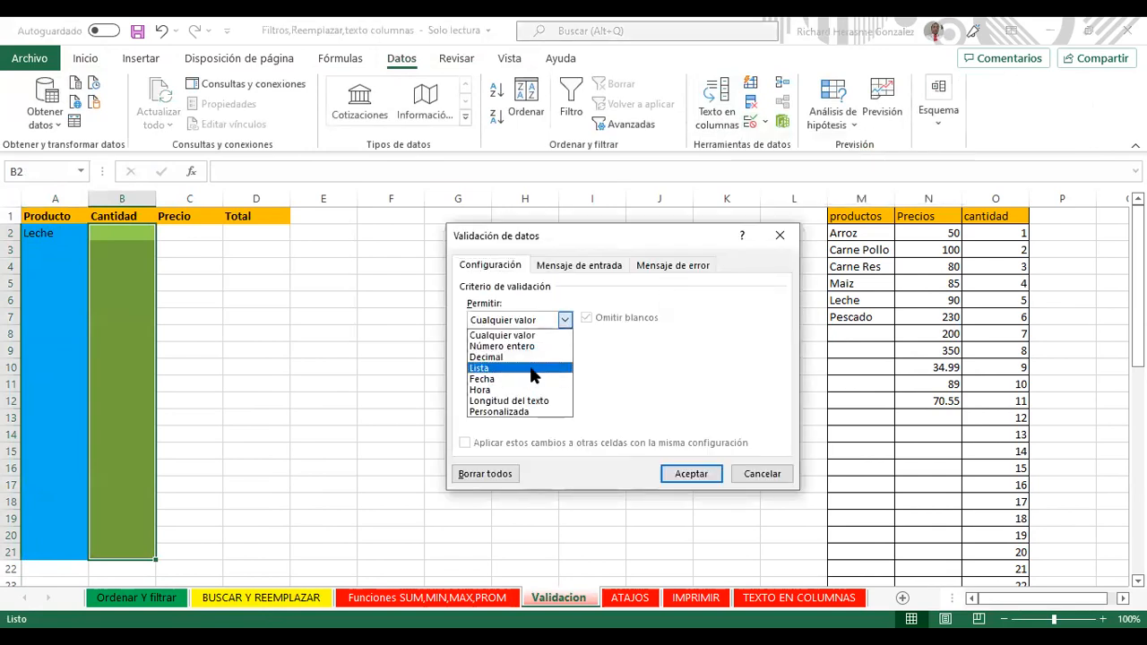
pyautogui.click(534, 369)
pyautogui.click(707, 386)
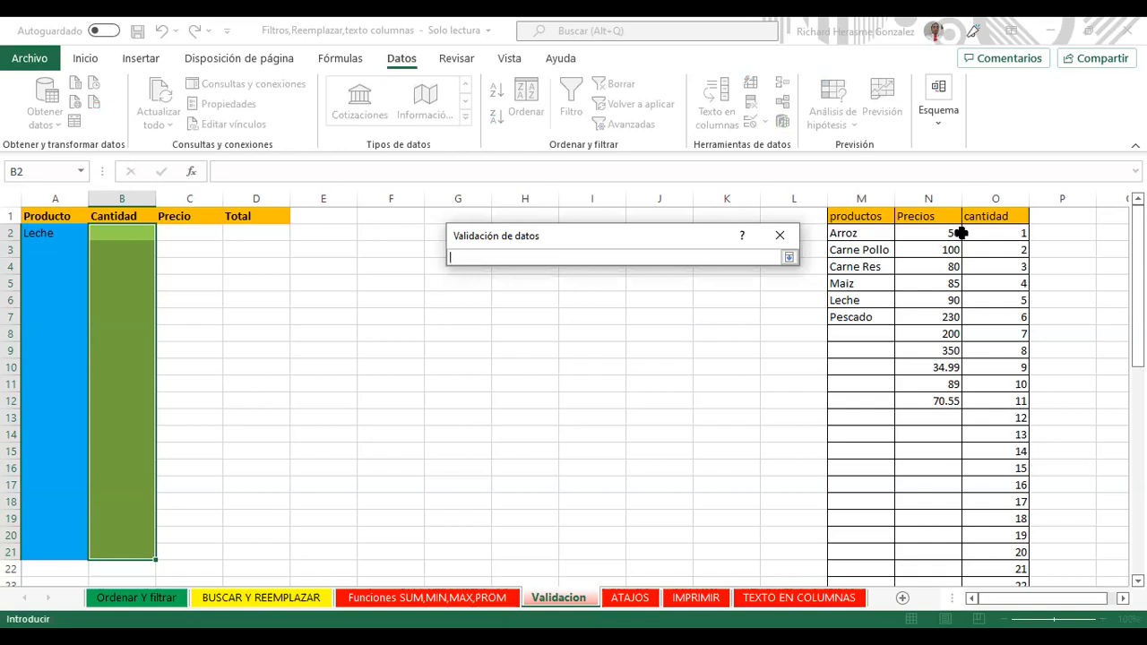
pyautogui.click(998, 232)
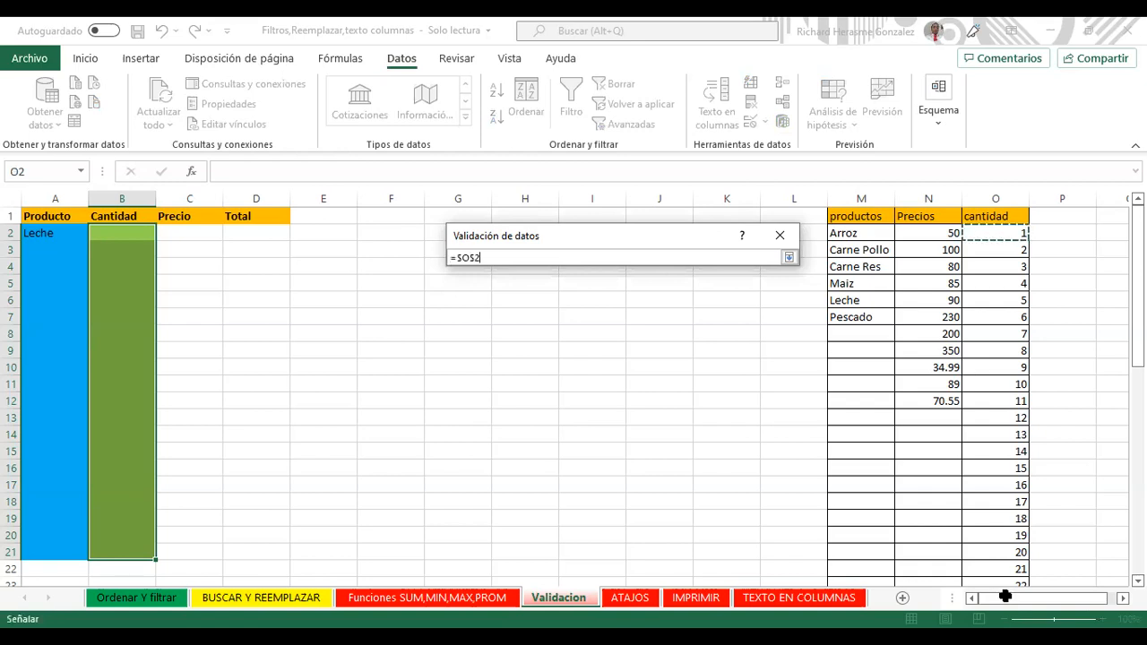
pyautogui.moveTo(1016, 605); pyautogui.dragTo(790, 247)
pyautogui.click(788, 251)
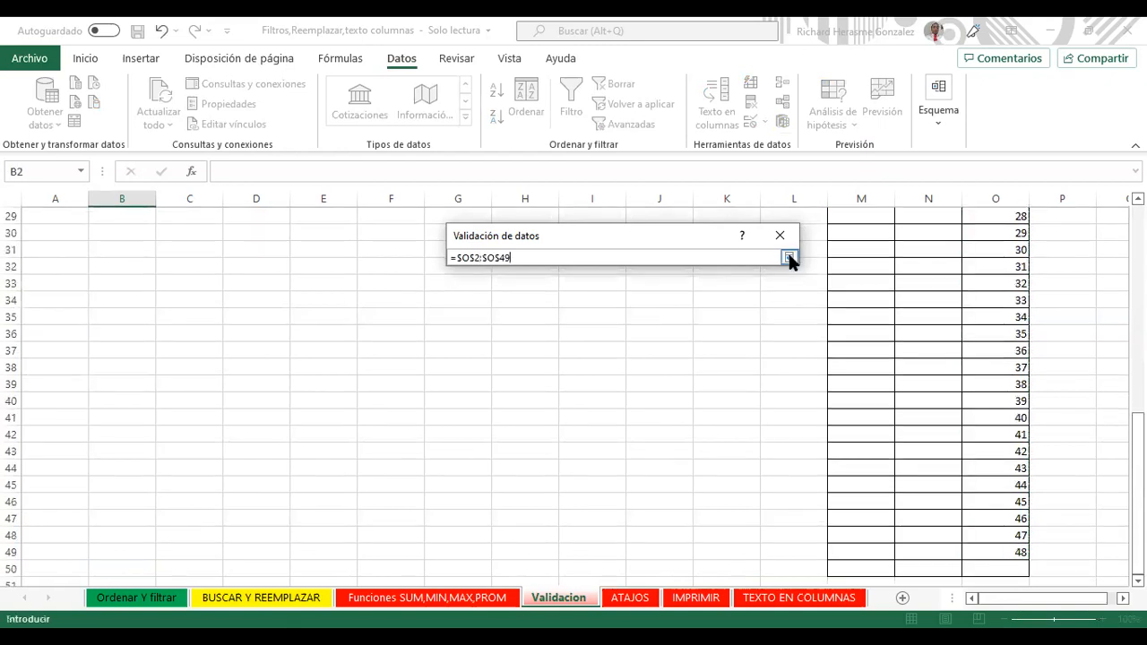
pyautogui.press('Return')
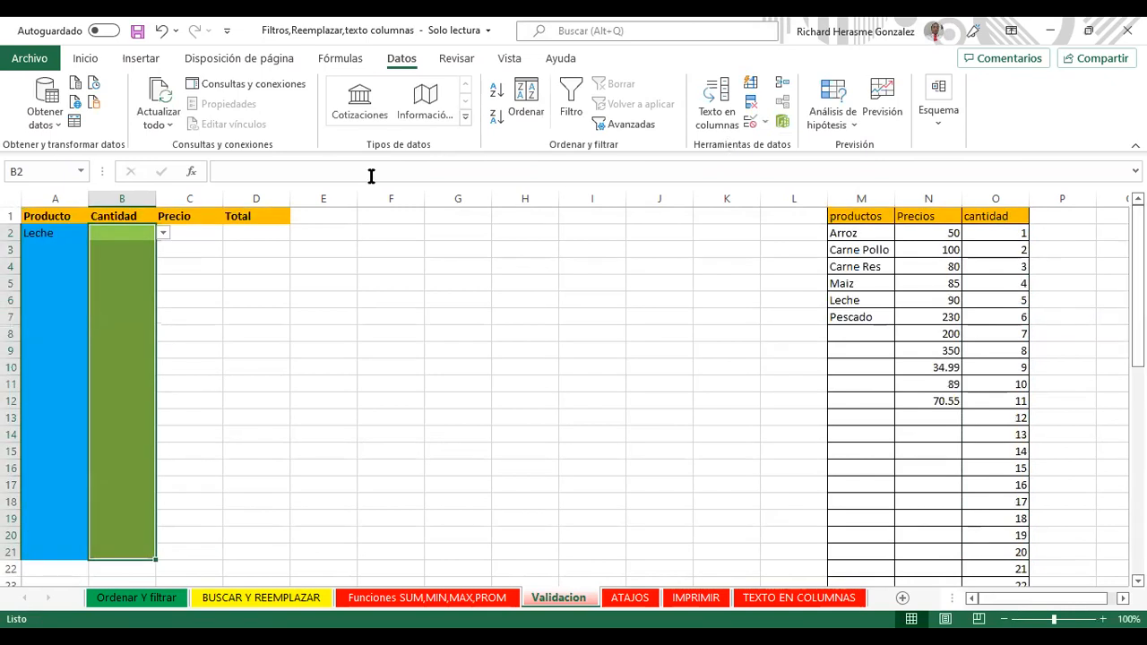
pyautogui.click(160, 232)
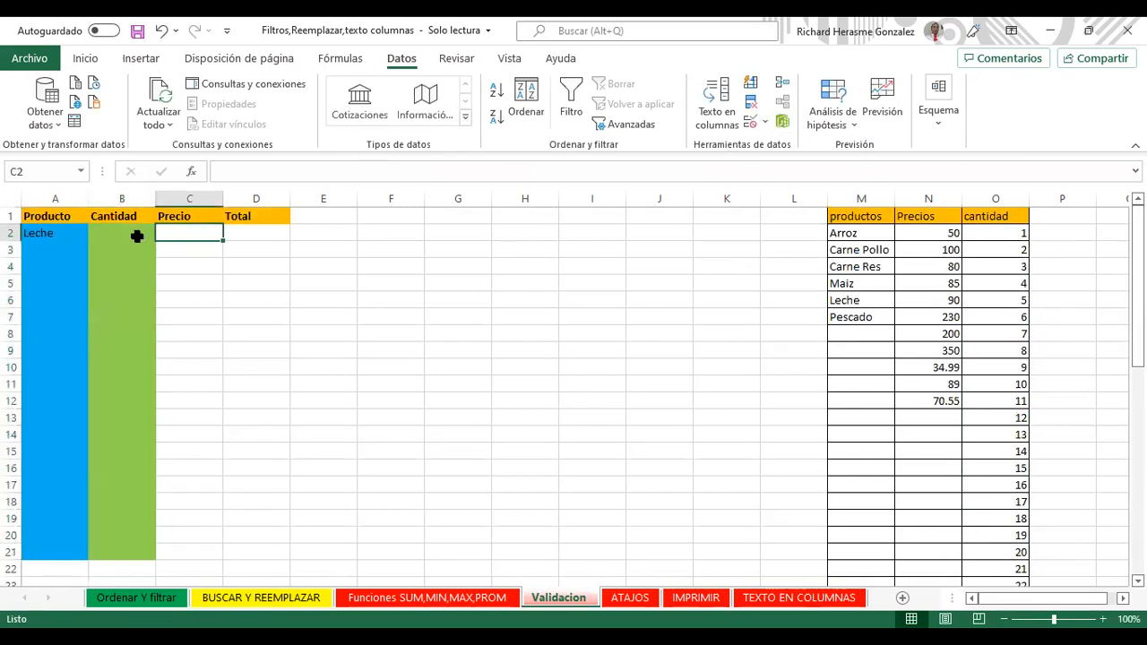
pyautogui.click(136, 235)
pyautogui.click(163, 234)
pyautogui.moveTo(164, 257)
pyautogui.mouseDown()
pyautogui.moveTo(167, 326)
pyautogui.moveTo(161, 258)
pyautogui.mouseUp()
pyautogui.scroll(-1, 159, 317)
pyautogui.scroll(1, 158, 317)
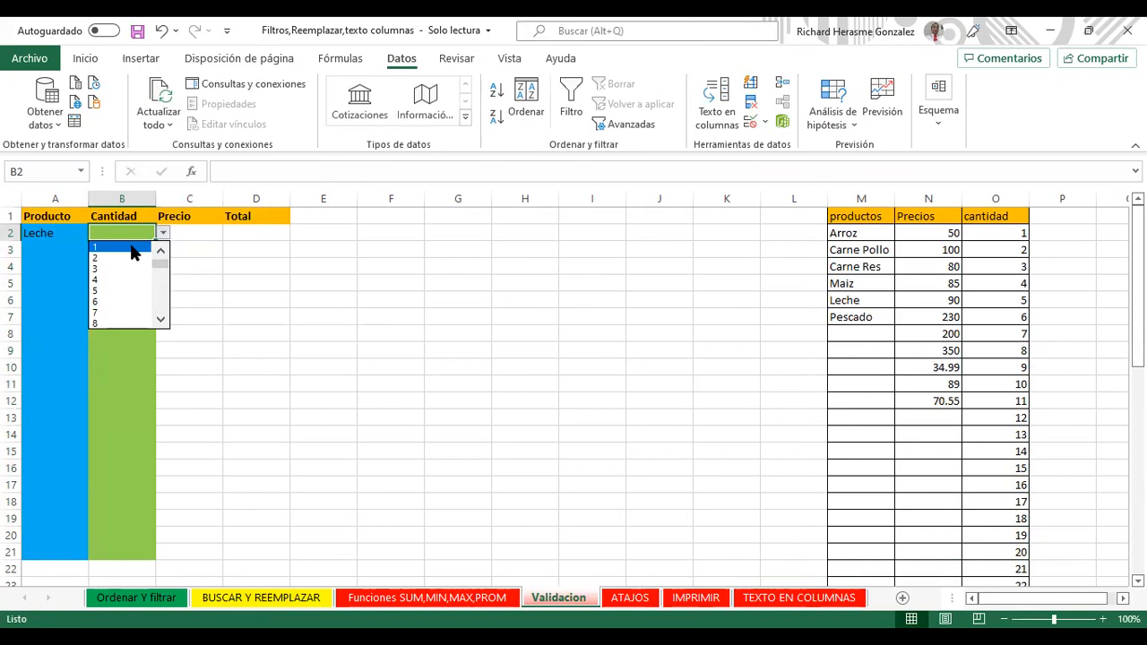
pyautogui.click(186, 230)
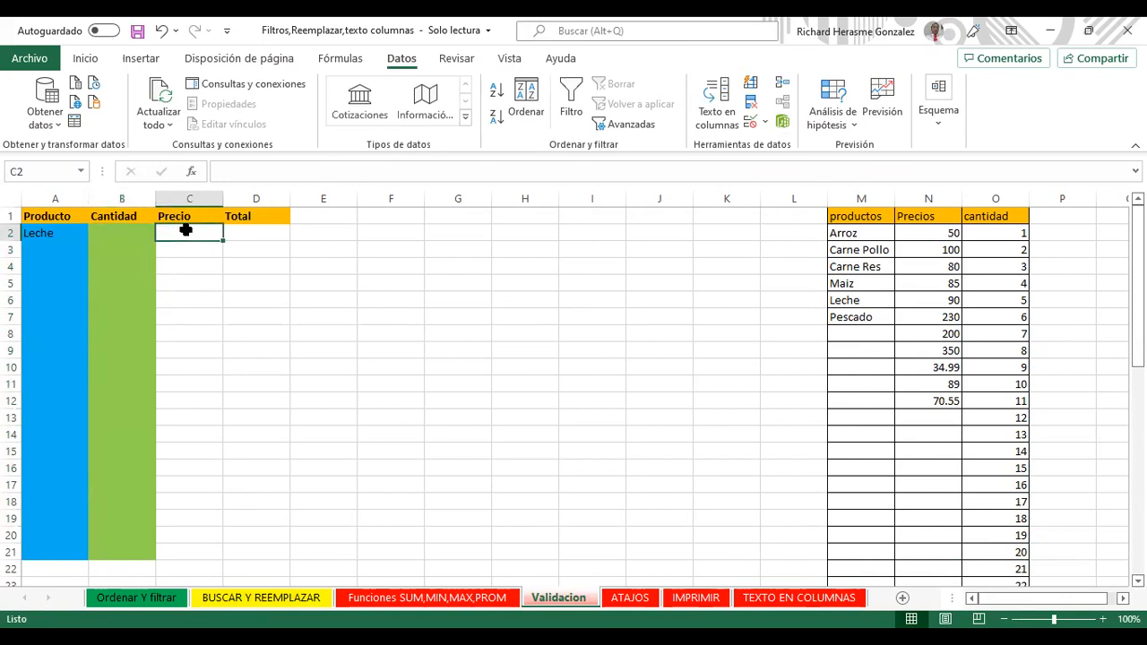
pyautogui.moveTo(186, 231); pyautogui.dragTo(197, 551)
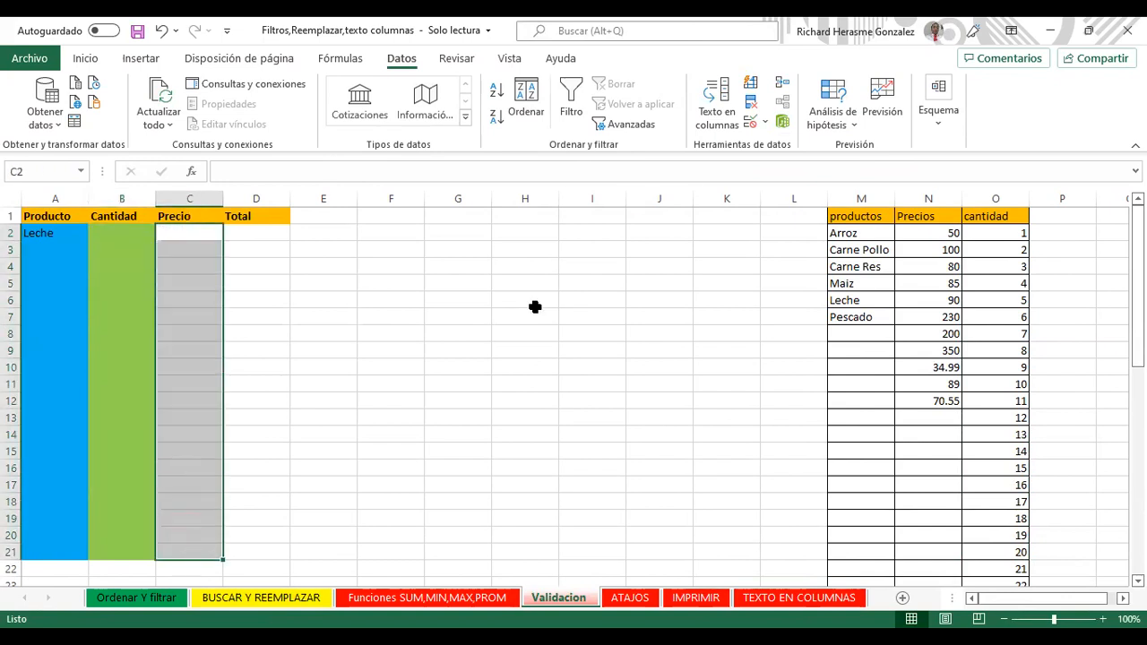
# Step: Apply List validation to C2:C21 with source =$N$2:$N$12
pyautogui.click(764, 130)
pyautogui.click(565, 320)
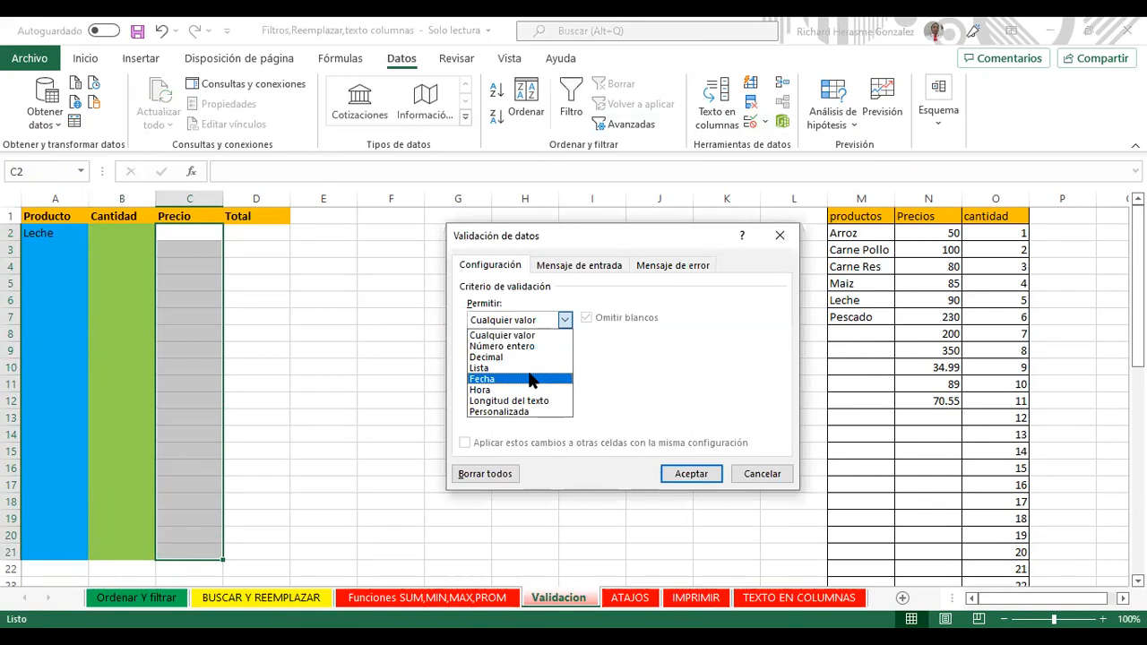
pyautogui.press('Return')
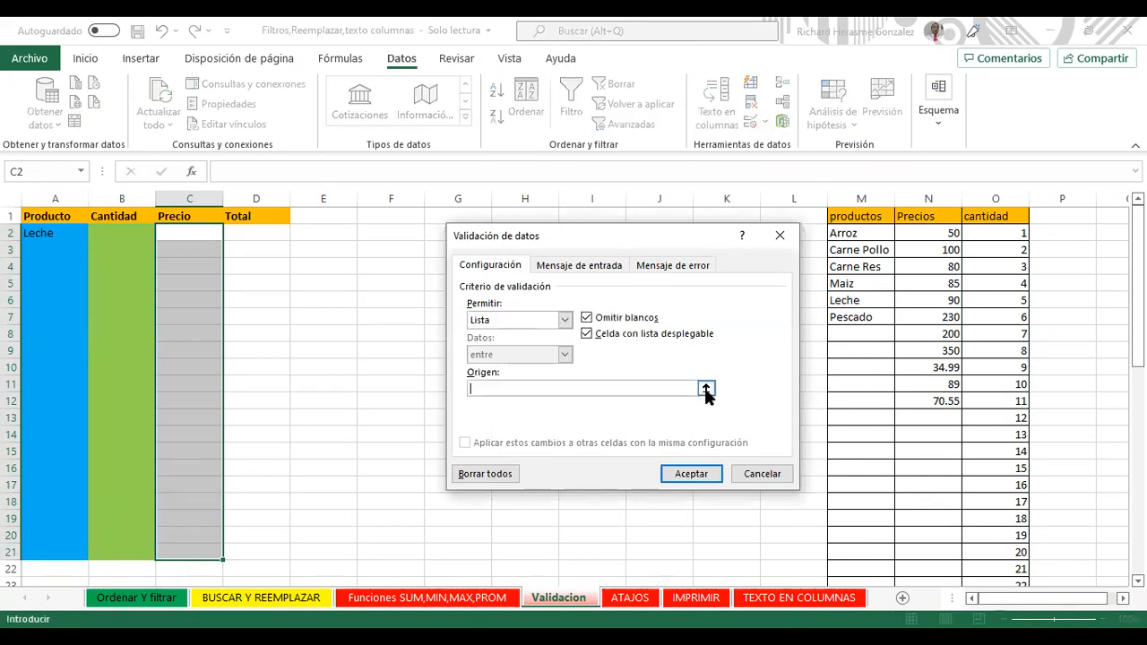
pyautogui.click(706, 385)
pyautogui.click(918, 240)
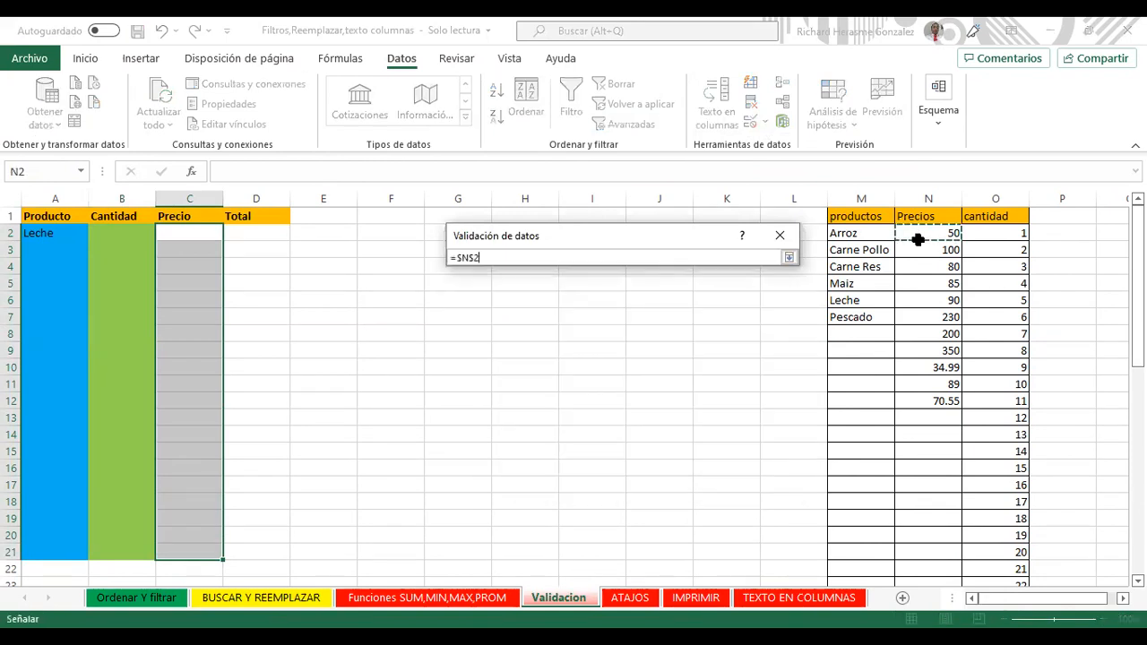
pyautogui.keyDown('shift'); pyautogui.click(941, 401); pyautogui.keyUp('shift')
pyautogui.click(790, 257)
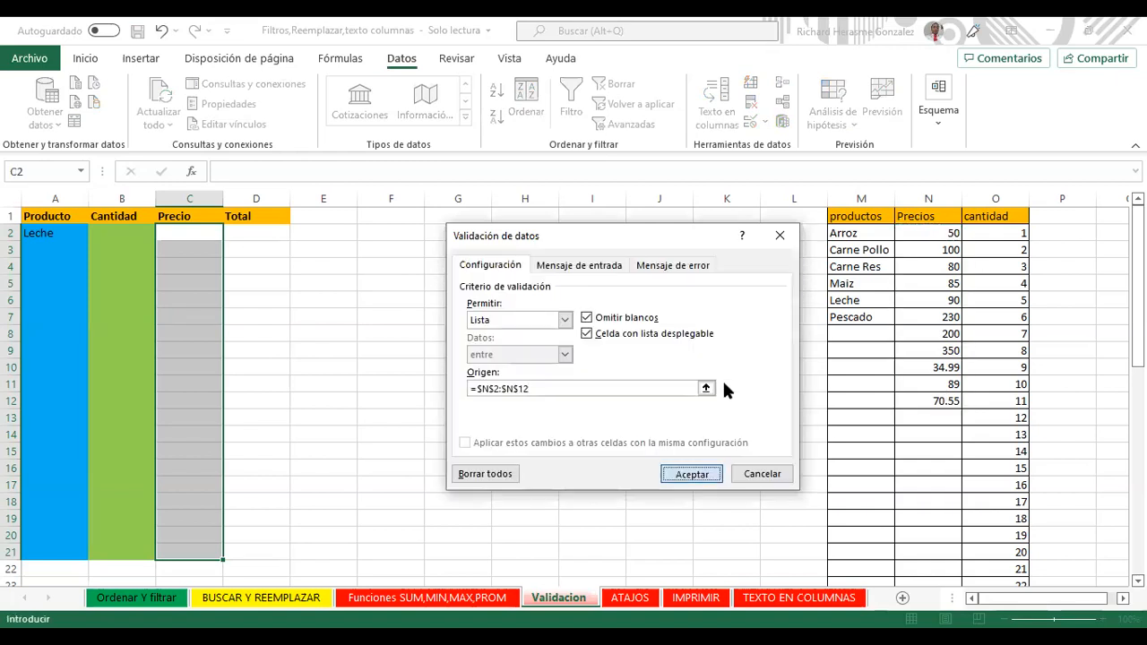
pyautogui.press('Return')
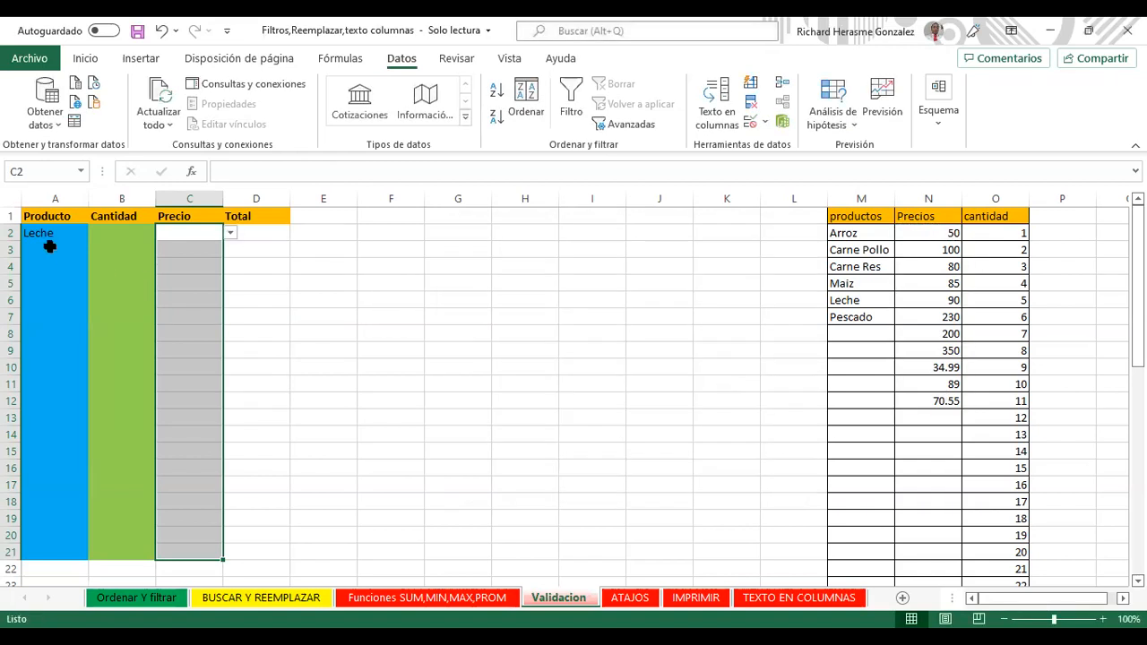
# Step: Check the dropdown cells in row 2, ending on Total cell D2
pyautogui.click(50, 248)
pyautogui.click(108, 237)
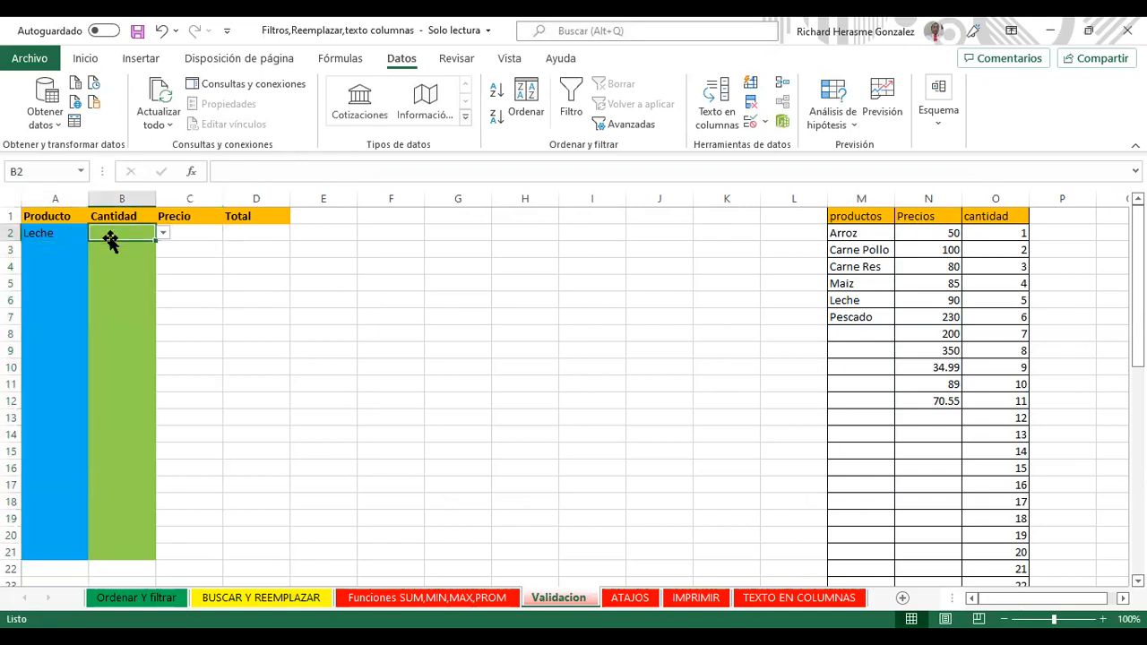
pyautogui.click(187, 236)
pyautogui.click(250, 229)
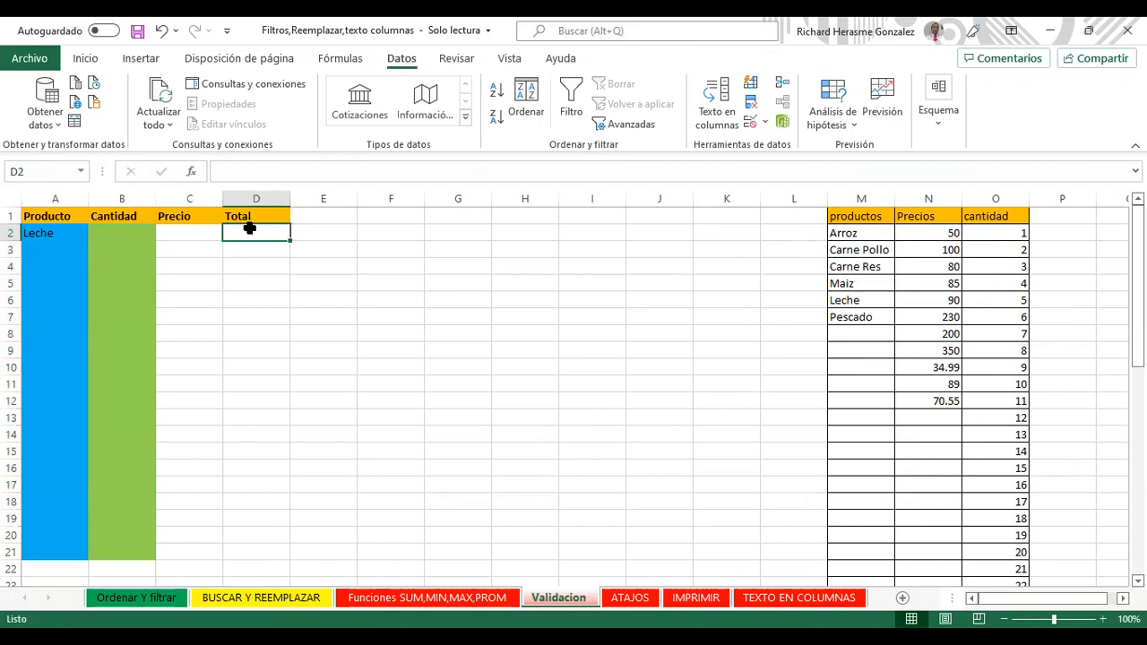
# Step: Enter the Total formula =B2*C2 in cell D2
pyautogui.write('=')
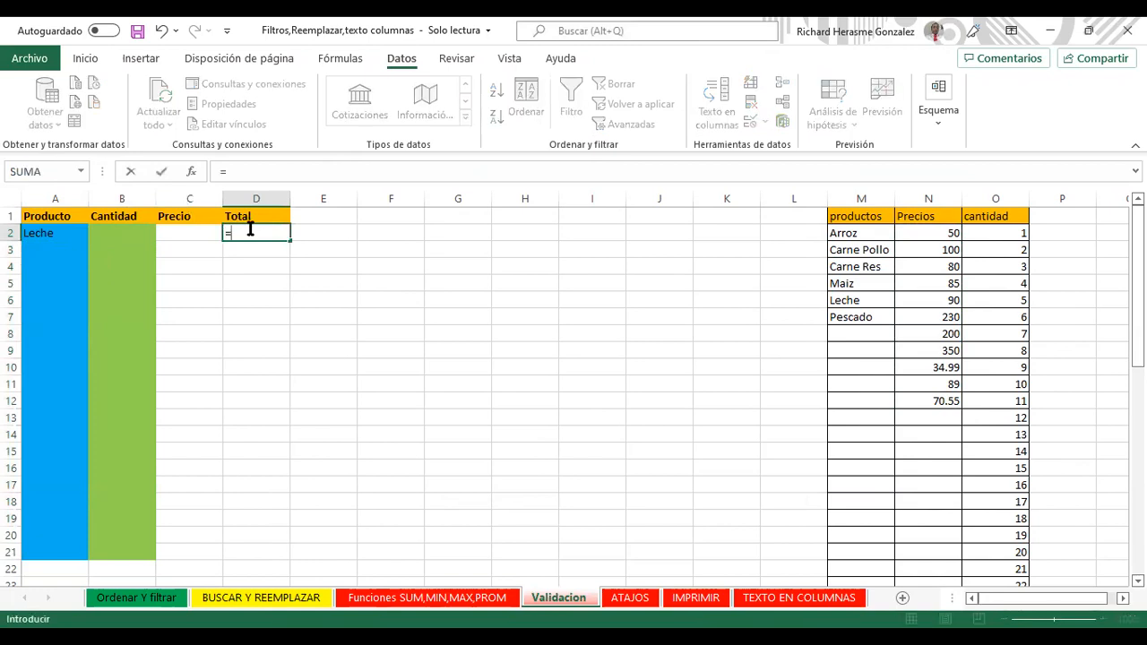
pyautogui.click(134, 231)
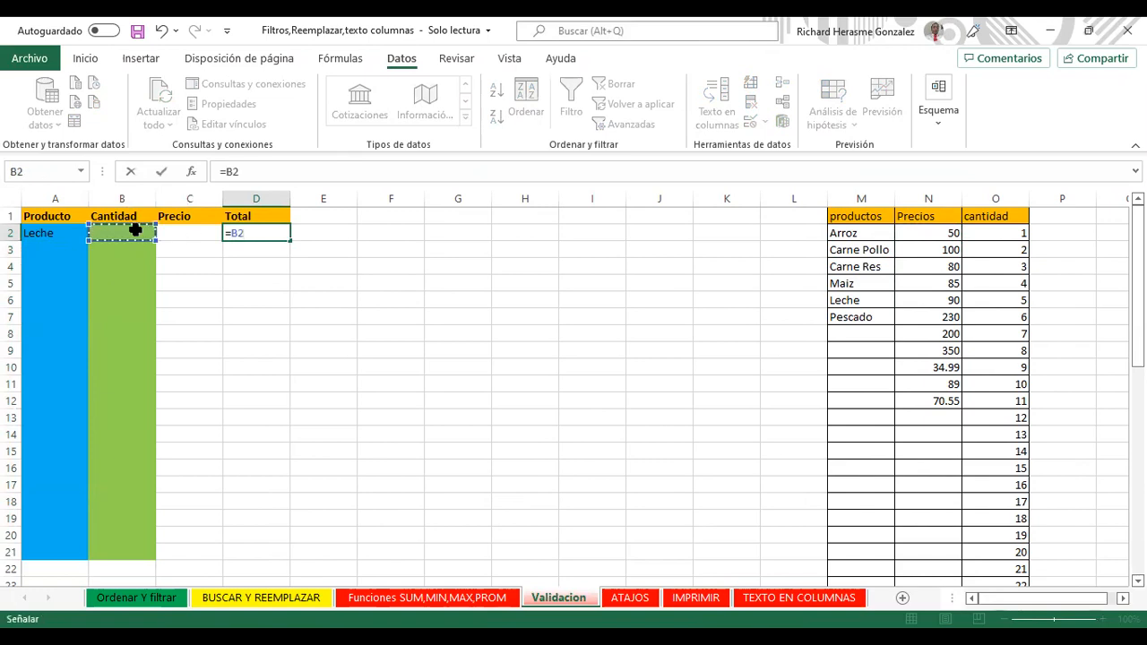
pyautogui.write('*')
pyautogui.click(189, 233)
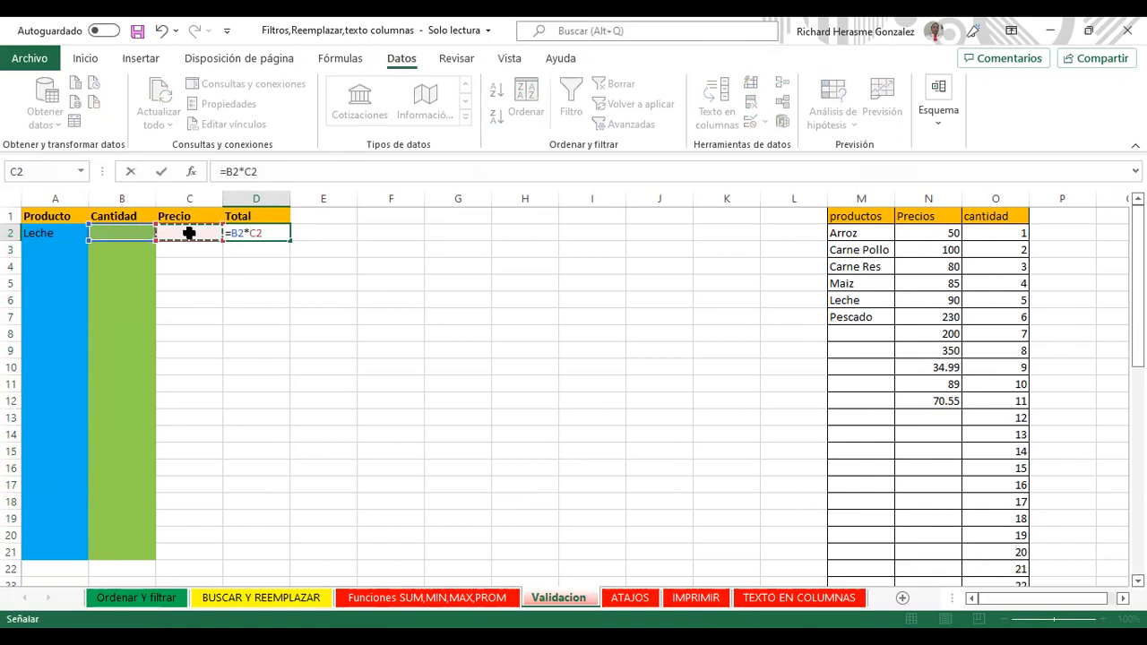
pyautogui.press('Return')
# Step: Fill row 2 from its dropdowns with Leche, quantity 1 and price 85
pyautogui.click(172, 233)
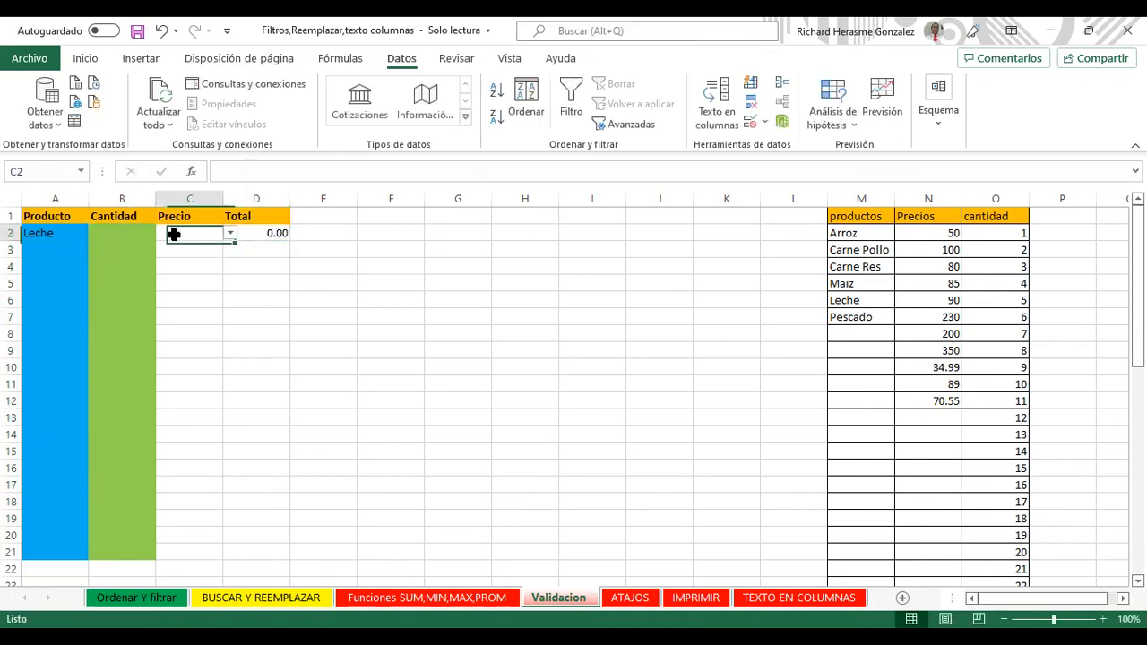
pyautogui.click(50, 234)
pyautogui.click(95, 233)
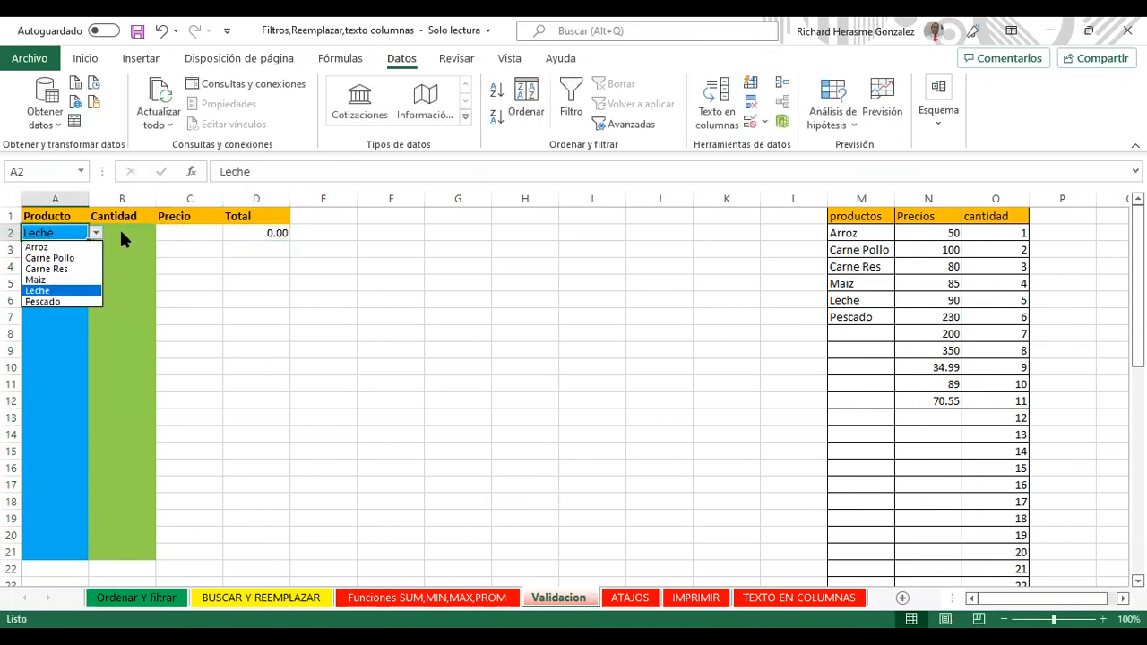
pyautogui.click(124, 237)
pyautogui.click(120, 233)
pyautogui.click(162, 233)
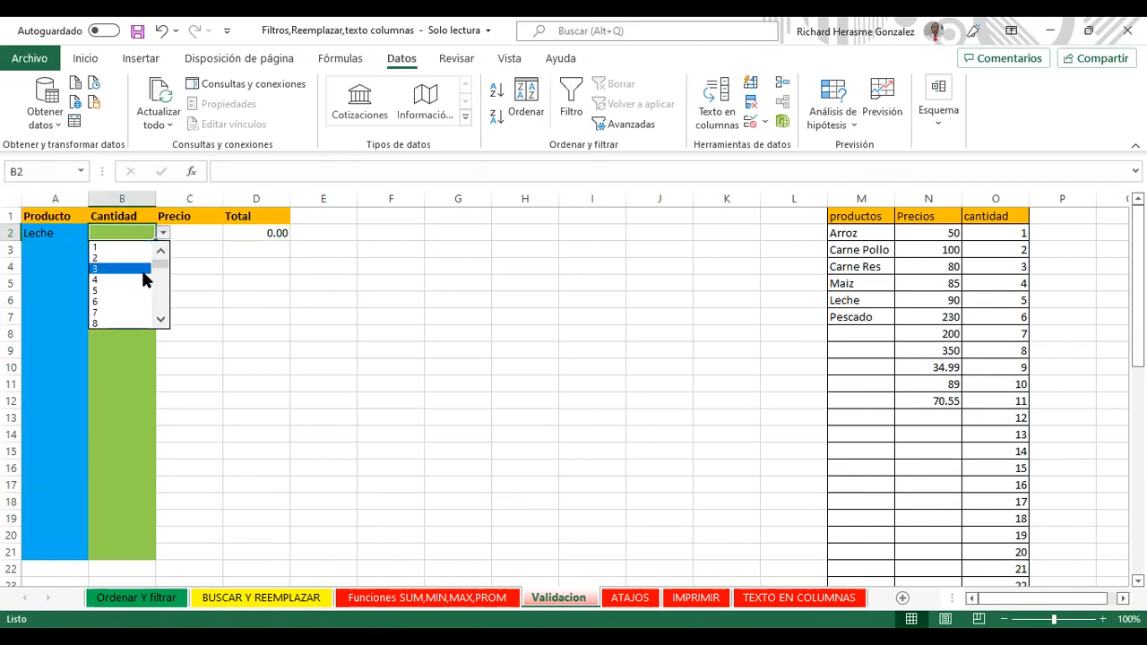
pyautogui.click(145, 247)
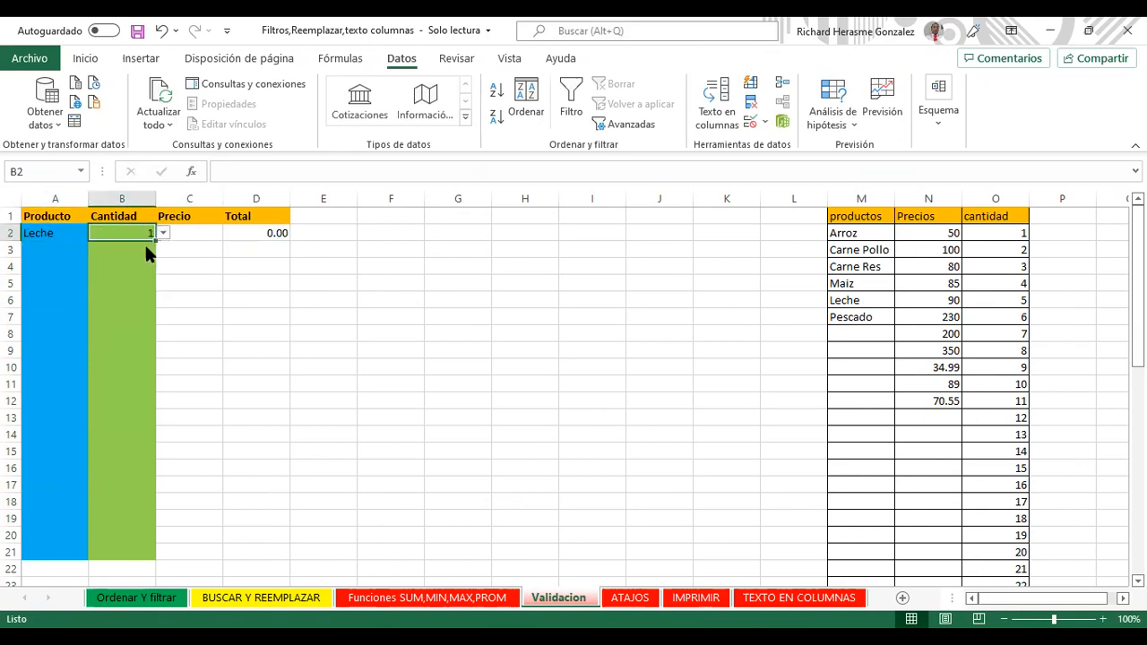
pyautogui.click(193, 233)
pyautogui.click(228, 234)
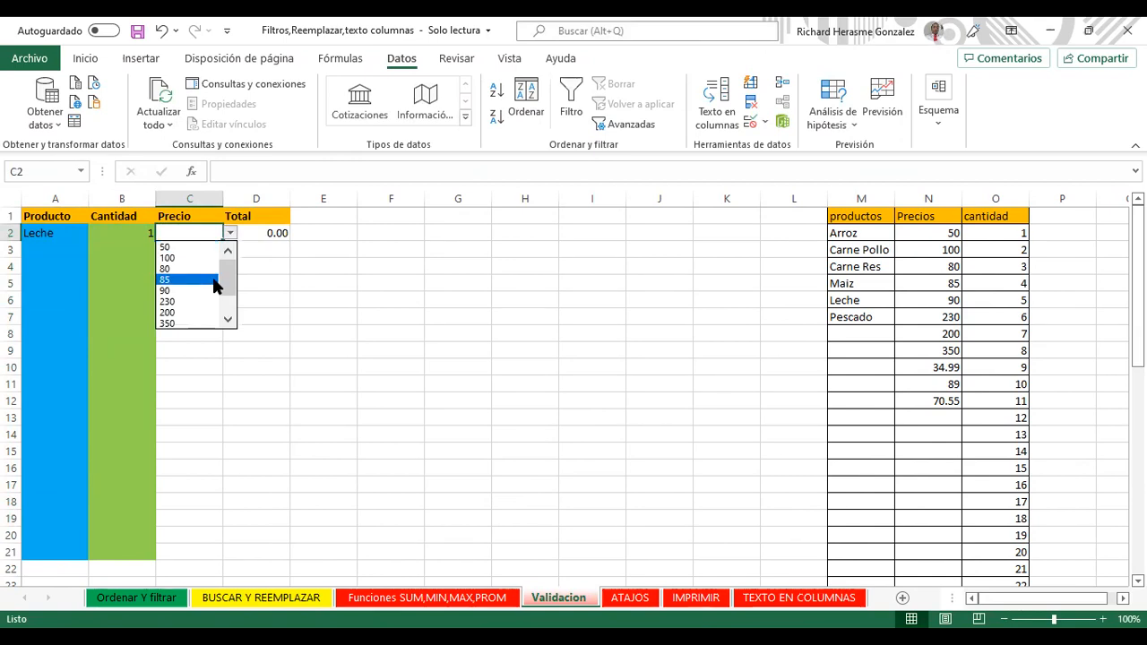
pyautogui.click(213, 280)
# Step: Confirm D2's =B2*C2 formula now shows 85.00
pyautogui.click(267, 235)
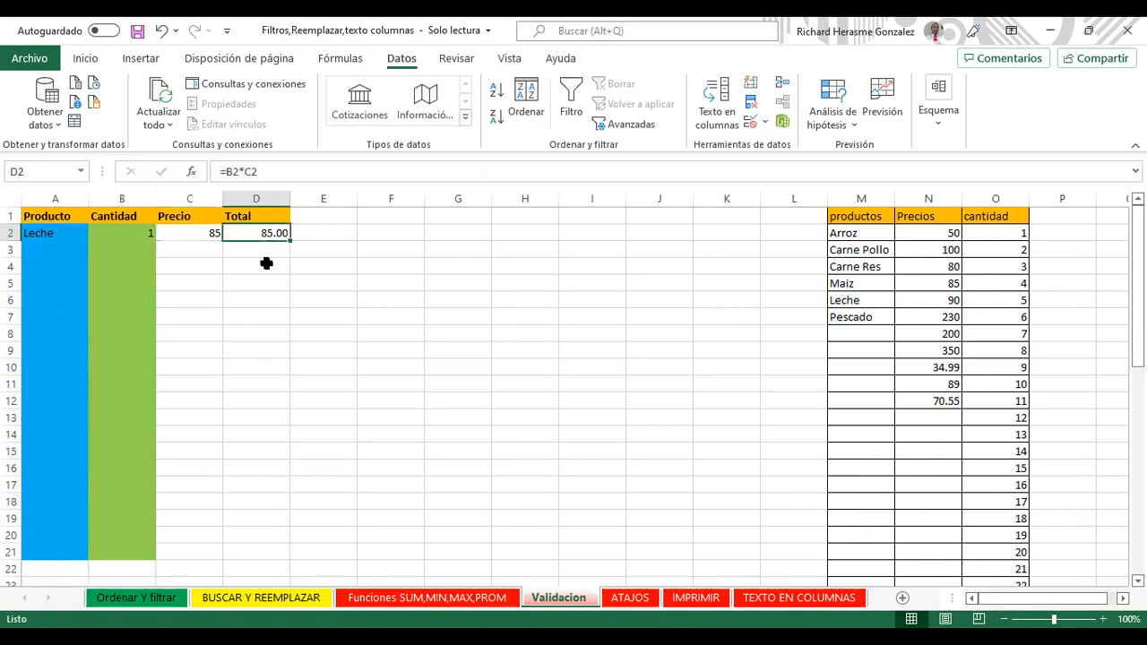
pyautogui.click(258, 249)
pyautogui.click(251, 233)
pyautogui.click(85, 59)
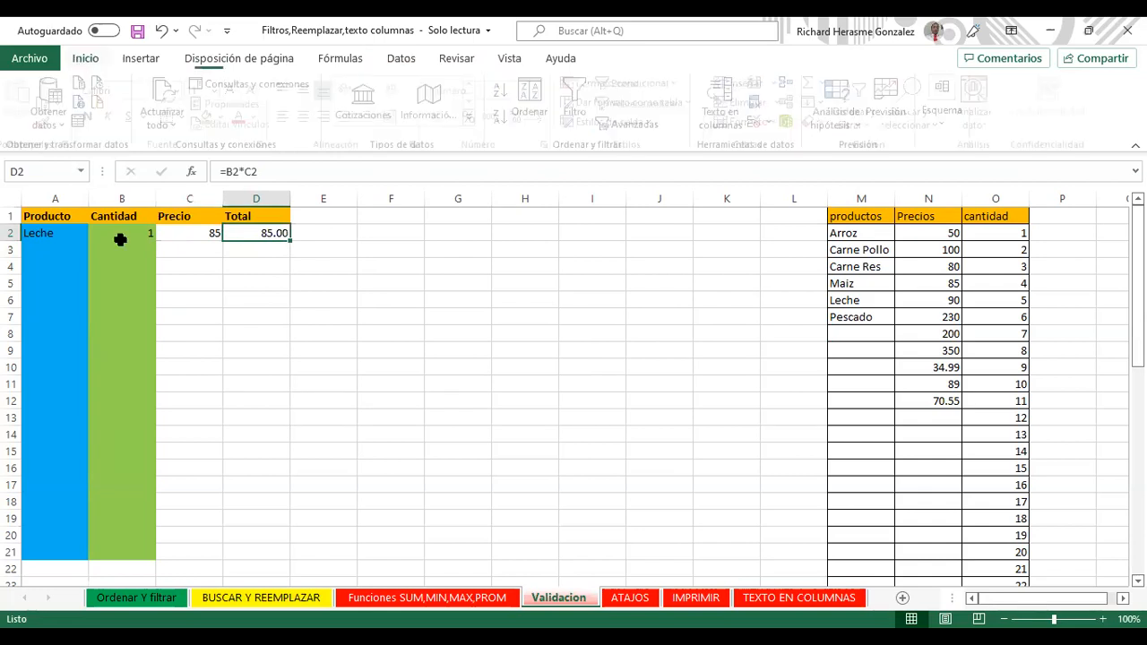
# Step: Copy D2's total formatting down column D with Format Painter
pyautogui.click(52, 123)
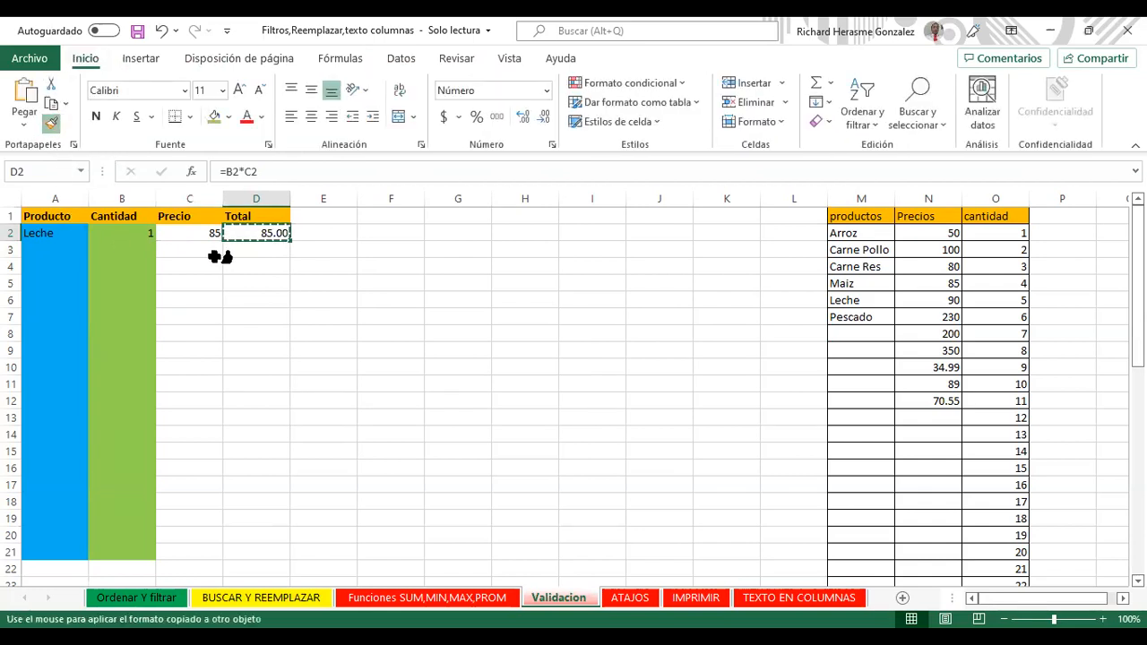
pyautogui.moveTo(249, 249)
pyautogui.mouseDown()
pyautogui.moveTo(262, 496)
pyautogui.moveTo(253, 560)
pyautogui.moveTo(258, 551)
pyautogui.mouseUp()
pyautogui.click(252, 351)
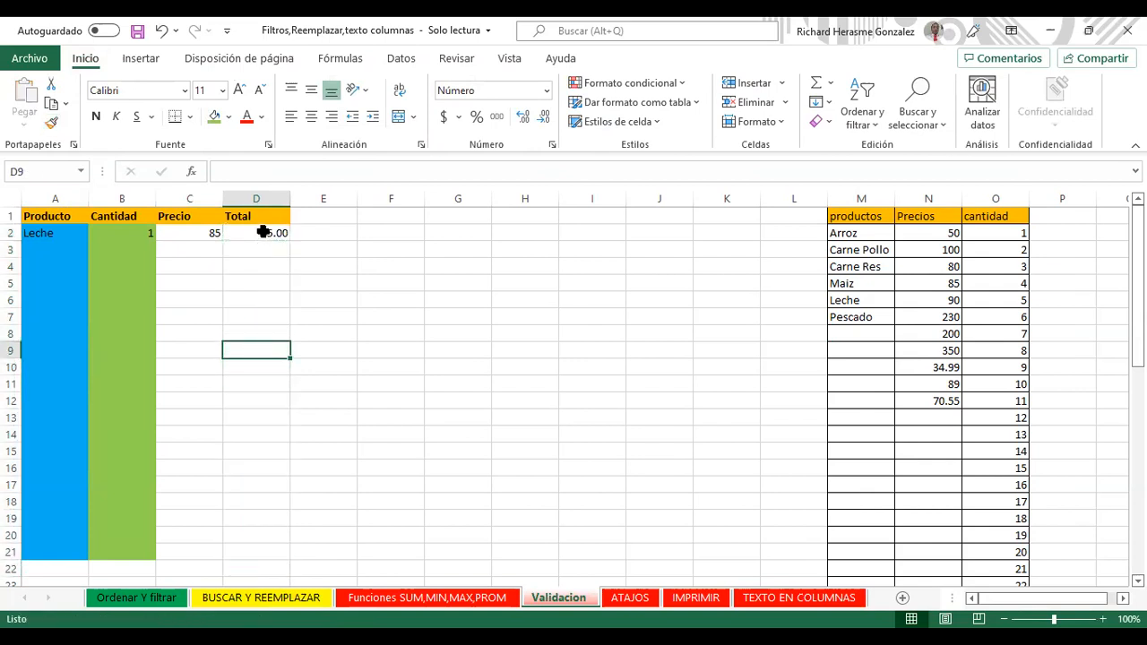
pyautogui.click(262, 233)
pyautogui.click(278, 249)
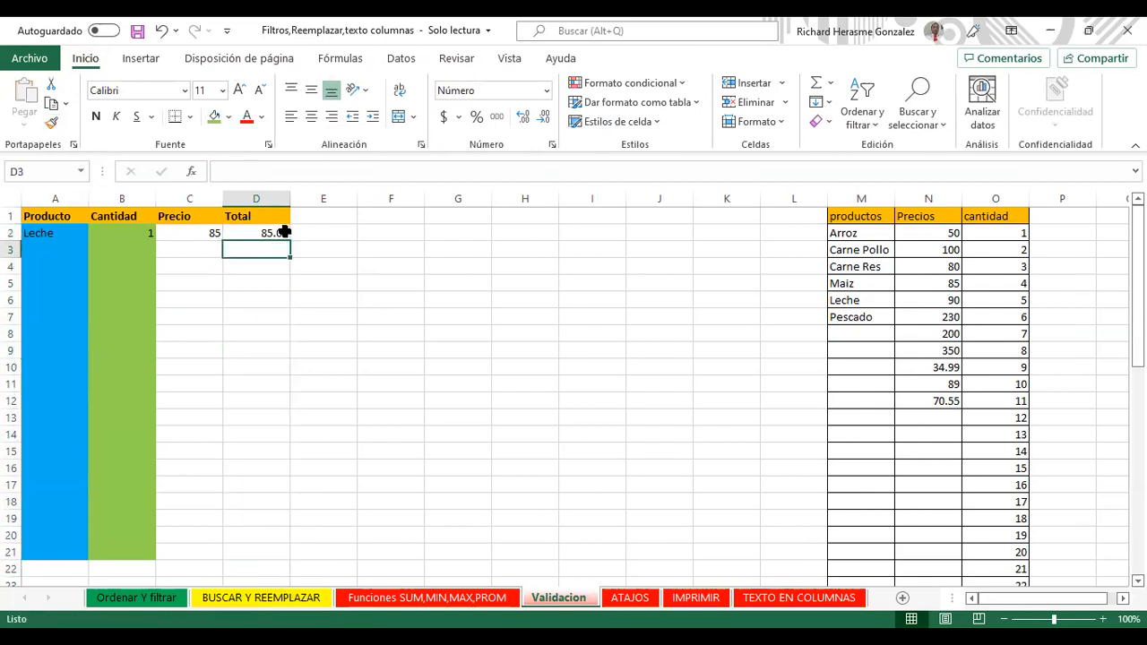
pyautogui.click(285, 234)
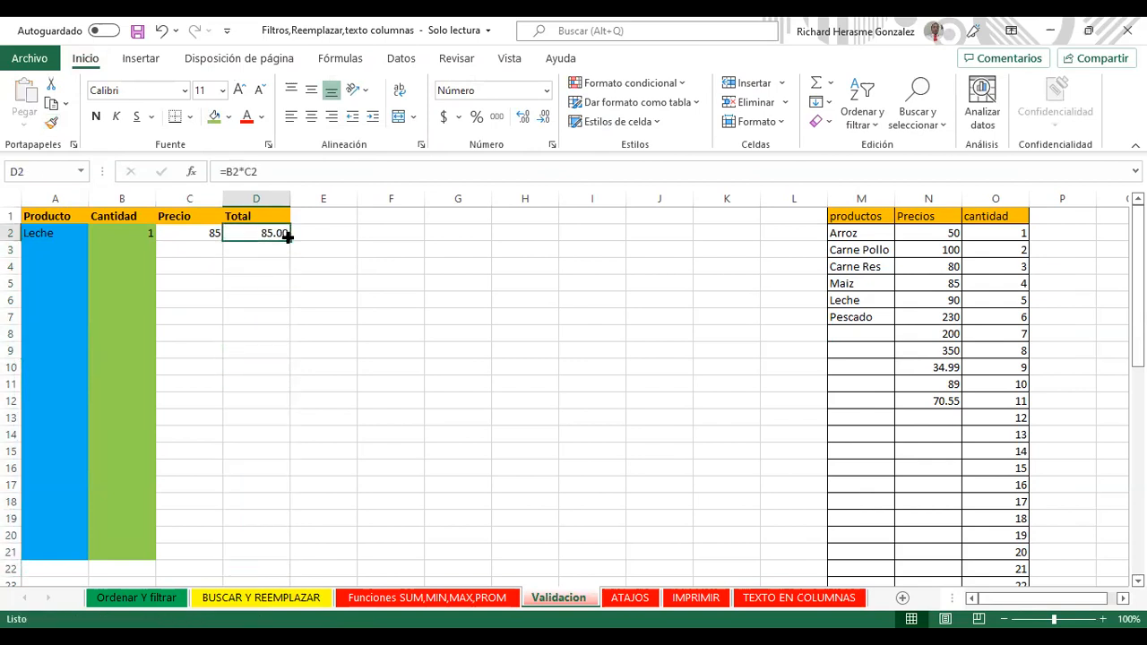
# Step: Fill row 3 from its dropdowns with Carne Pollo, quantity 6 and price 80
pyautogui.click(63, 233)
pyautogui.click(77, 249)
pyautogui.click(95, 249)
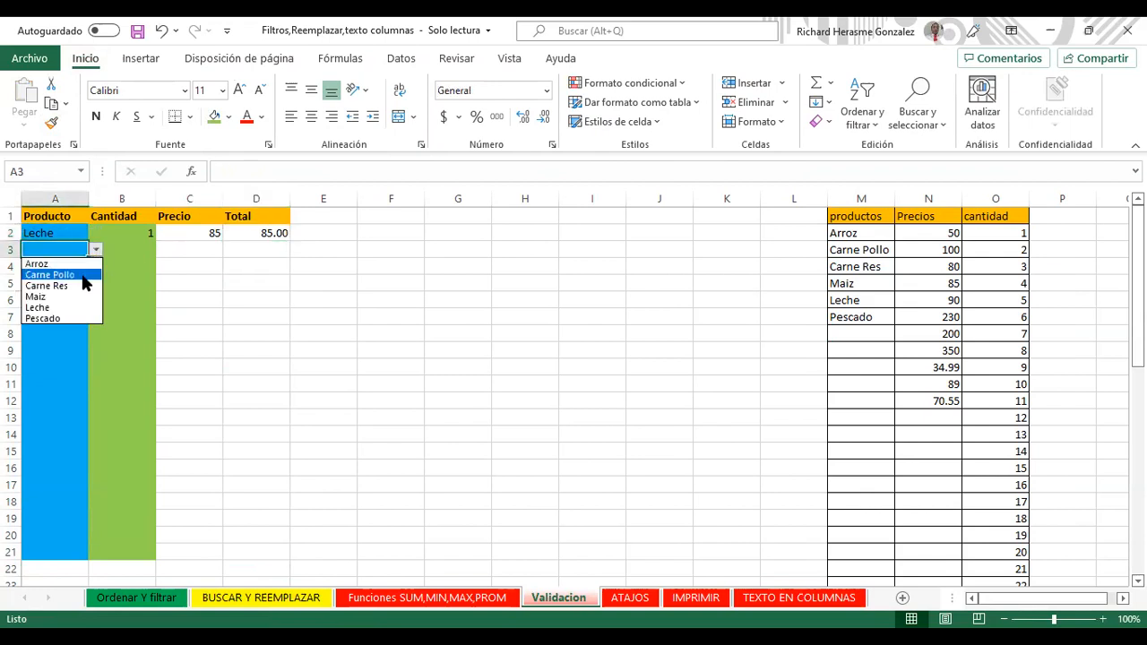
pyautogui.click(45, 278)
pyautogui.click(149, 249)
pyautogui.click(163, 249)
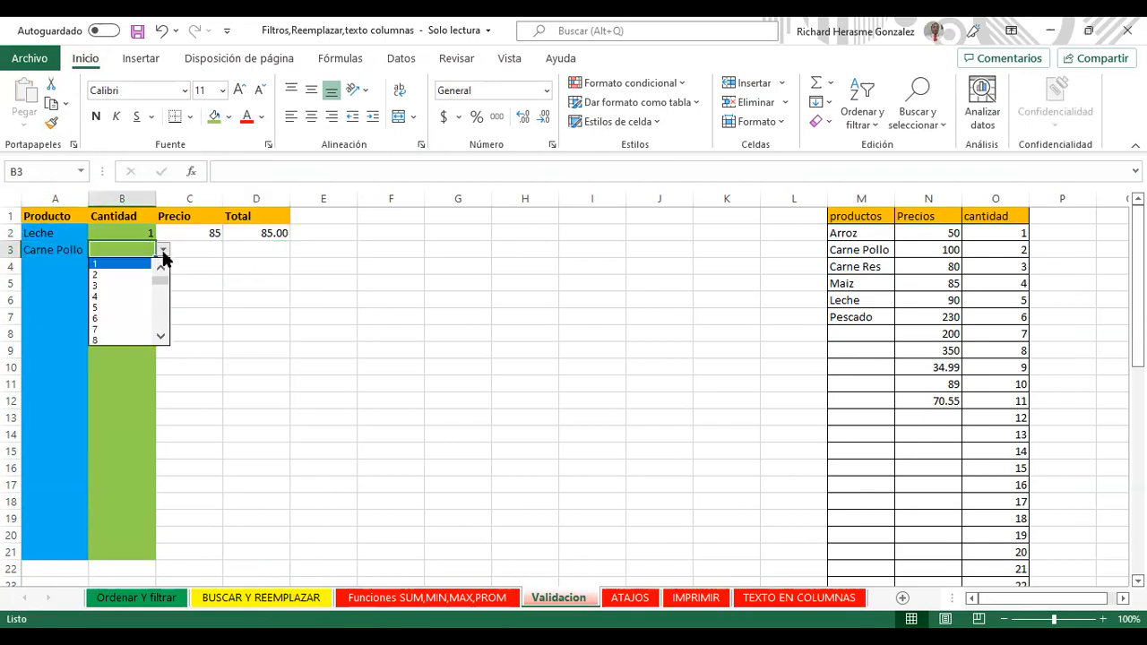
pyautogui.click(134, 319)
pyautogui.click(189, 251)
pyautogui.click(230, 250)
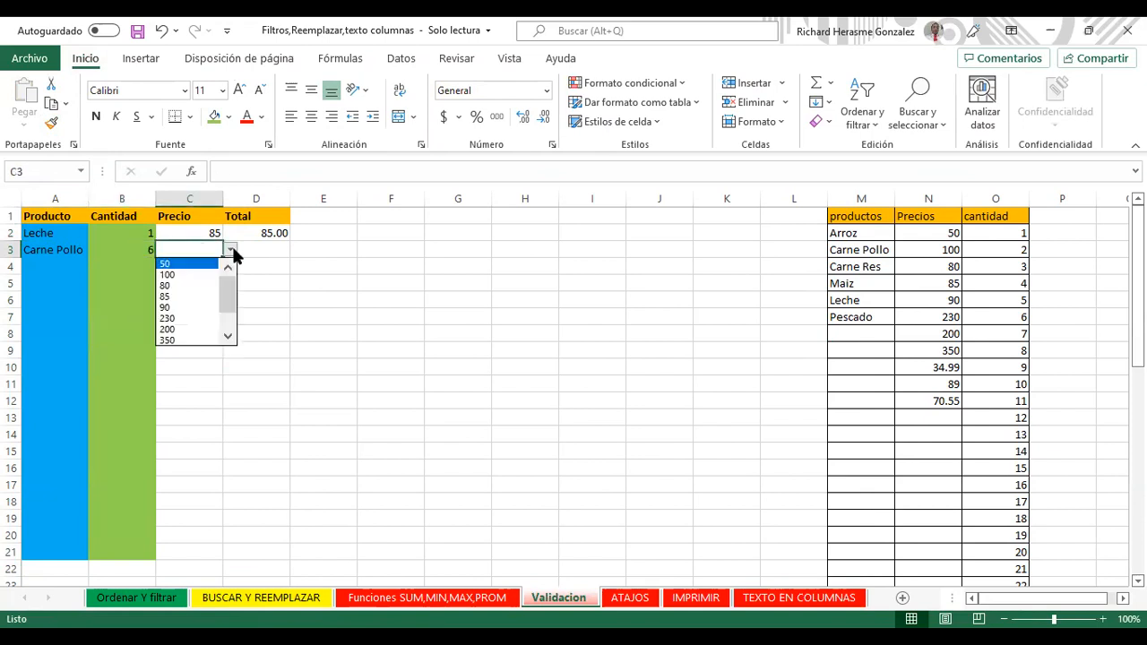
pyautogui.click(193, 285)
# Step: Fill the D2 Total formula down through D21
pyautogui.click(251, 267)
pyautogui.click(269, 235)
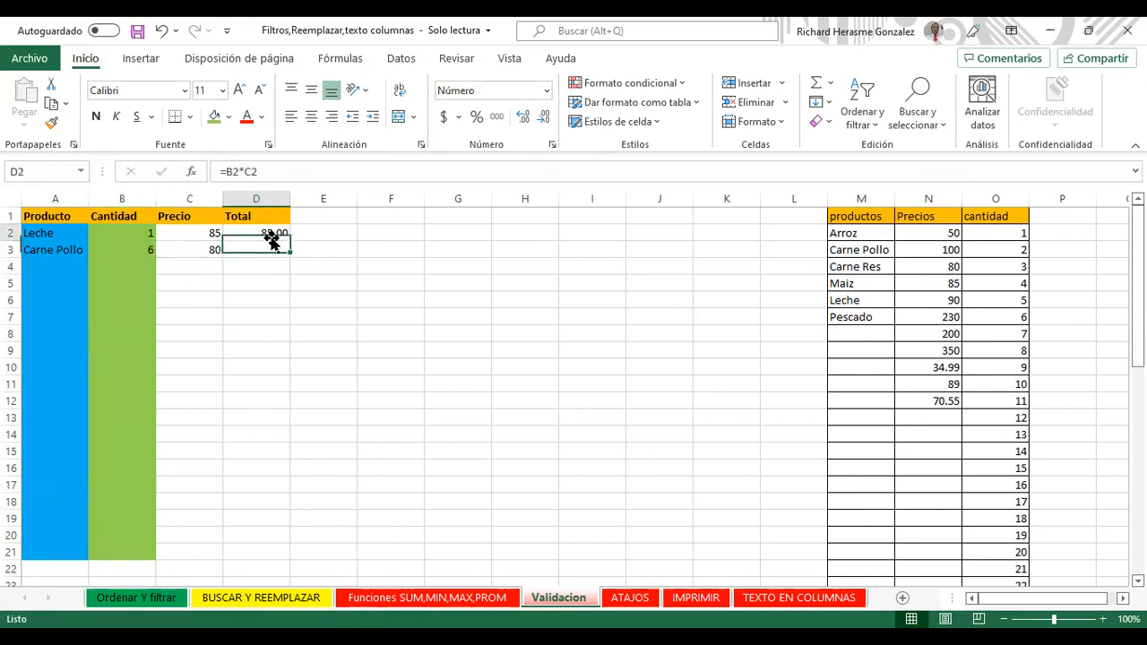
pyautogui.moveTo(289, 240); pyautogui.dragTo(280, 553)
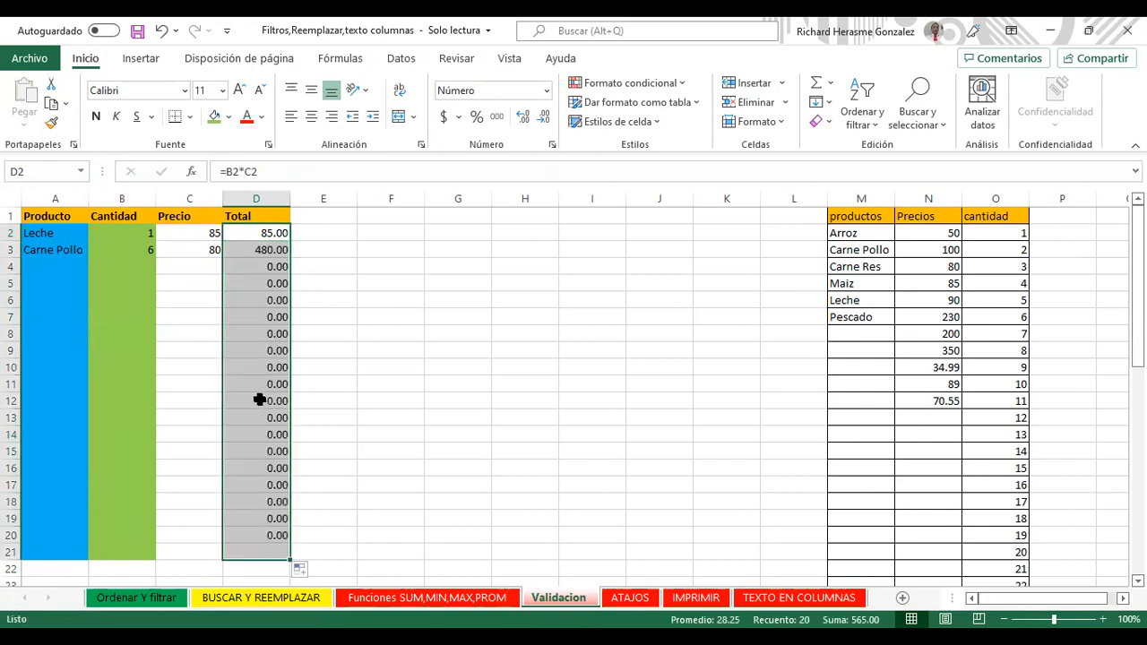
# Step: Fill row 4 from its dropdowns with Leche, quantity 6 and price 85
pyautogui.click(54, 264)
pyautogui.click(96, 266)
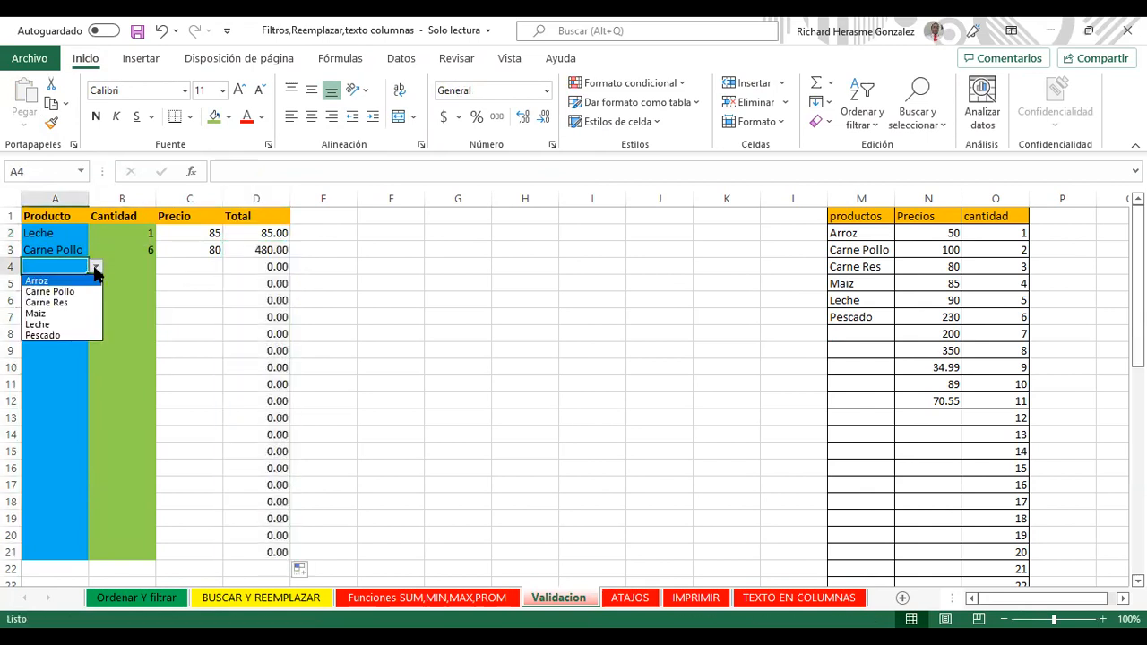
pyautogui.click(64, 324)
pyautogui.click(122, 265)
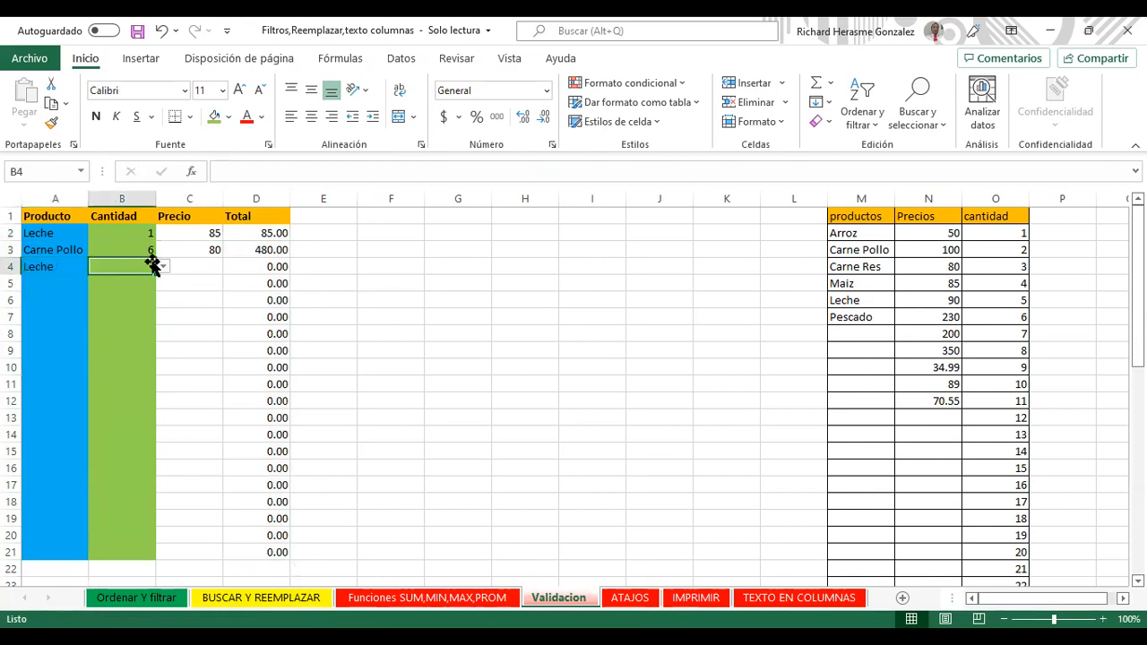
pyautogui.click(162, 266)
pyautogui.click(141, 337)
pyautogui.click(189, 266)
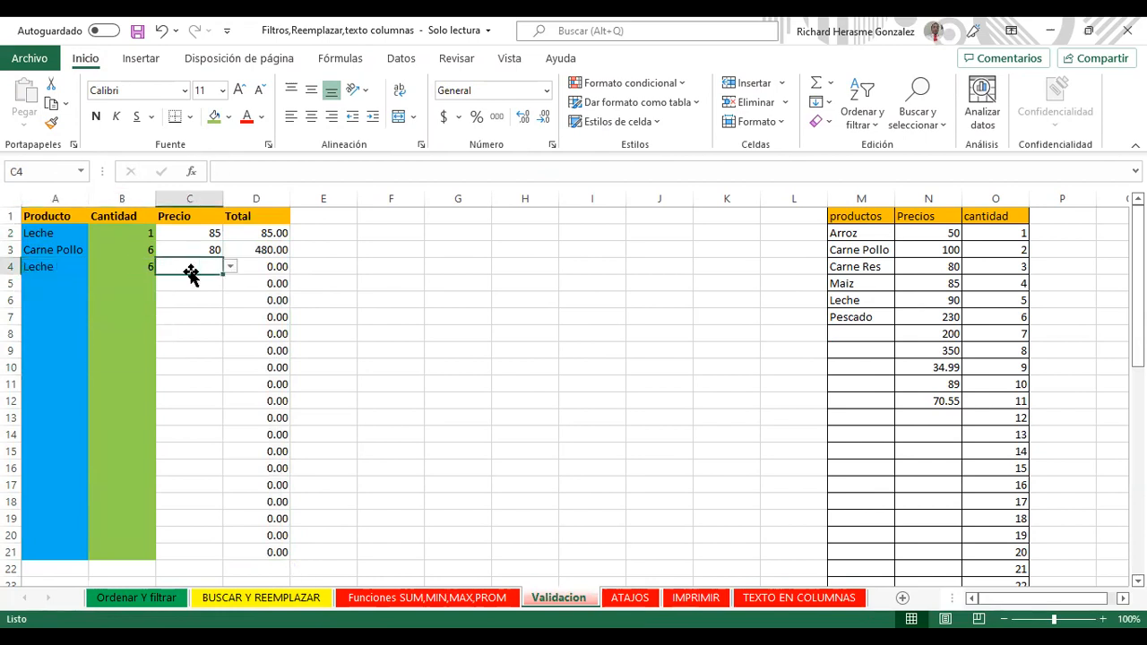
pyautogui.click(229, 267)
pyautogui.click(213, 312)
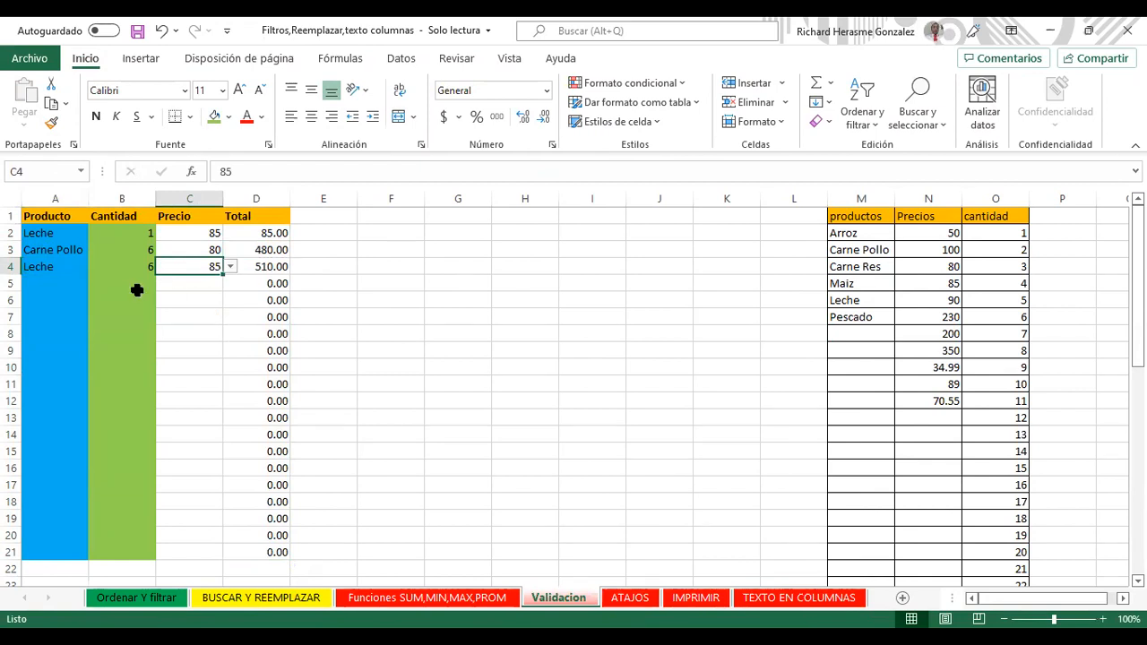
# Step: Fill row 5 from its dropdowns with Carne Pollo, quantity 2 and price 85
pyautogui.click(53, 283)
pyautogui.click(95, 283)
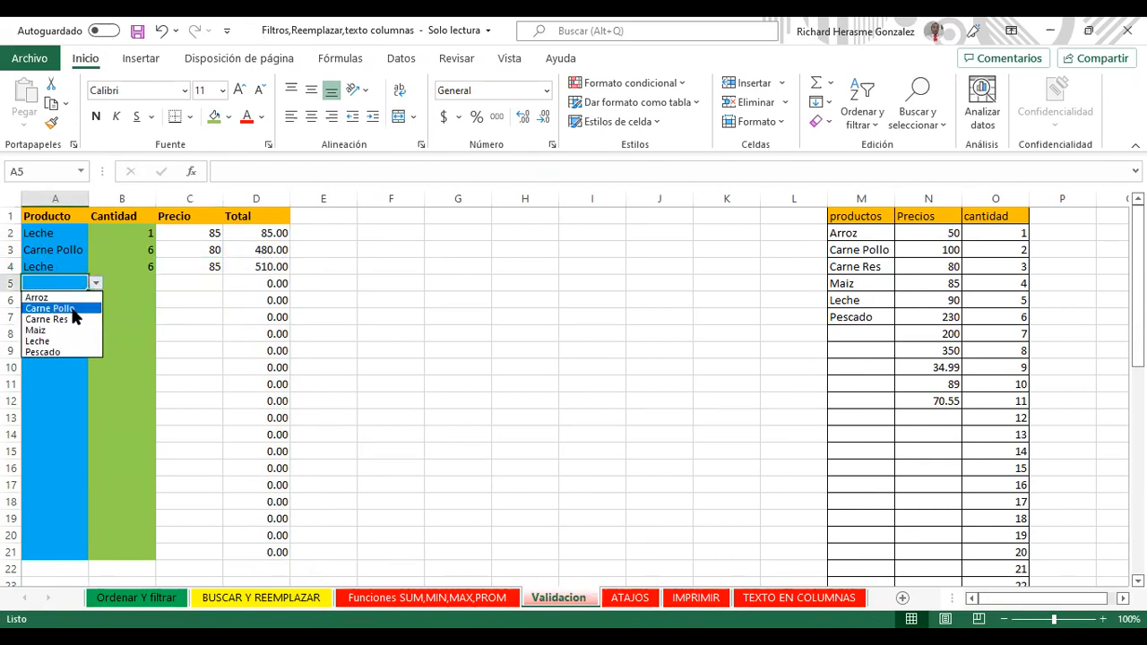
pyautogui.click(74, 308)
pyautogui.click(143, 283)
pyautogui.click(162, 283)
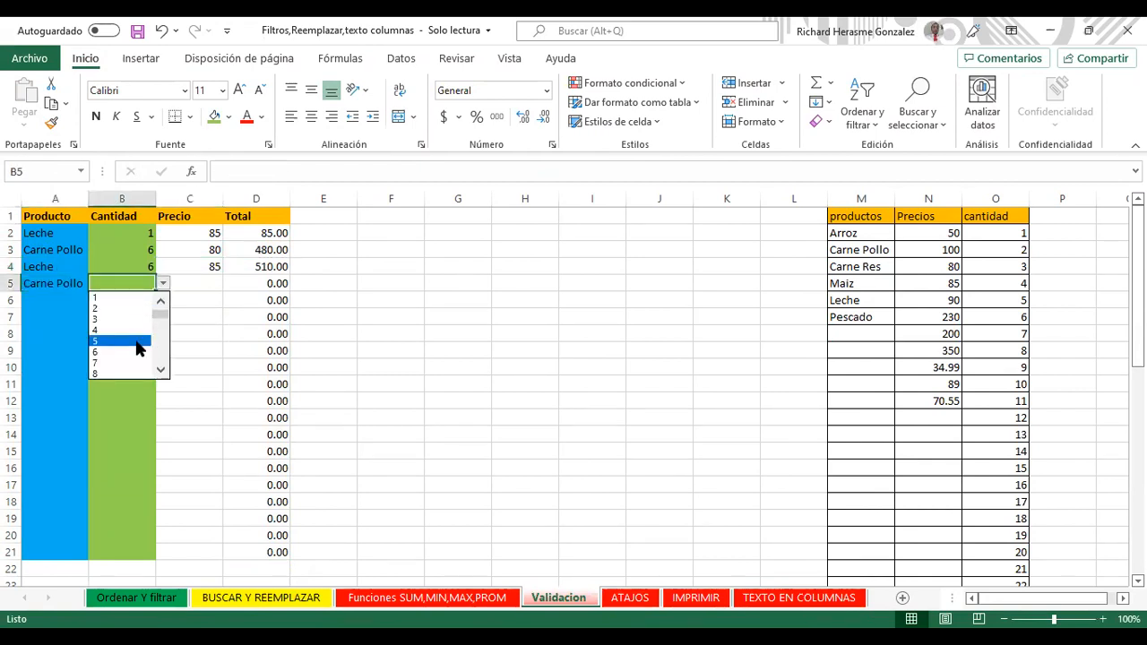
pyautogui.click(136, 309)
pyautogui.click(190, 266)
pyautogui.click(213, 285)
pyautogui.click(230, 285)
pyautogui.click(203, 330)
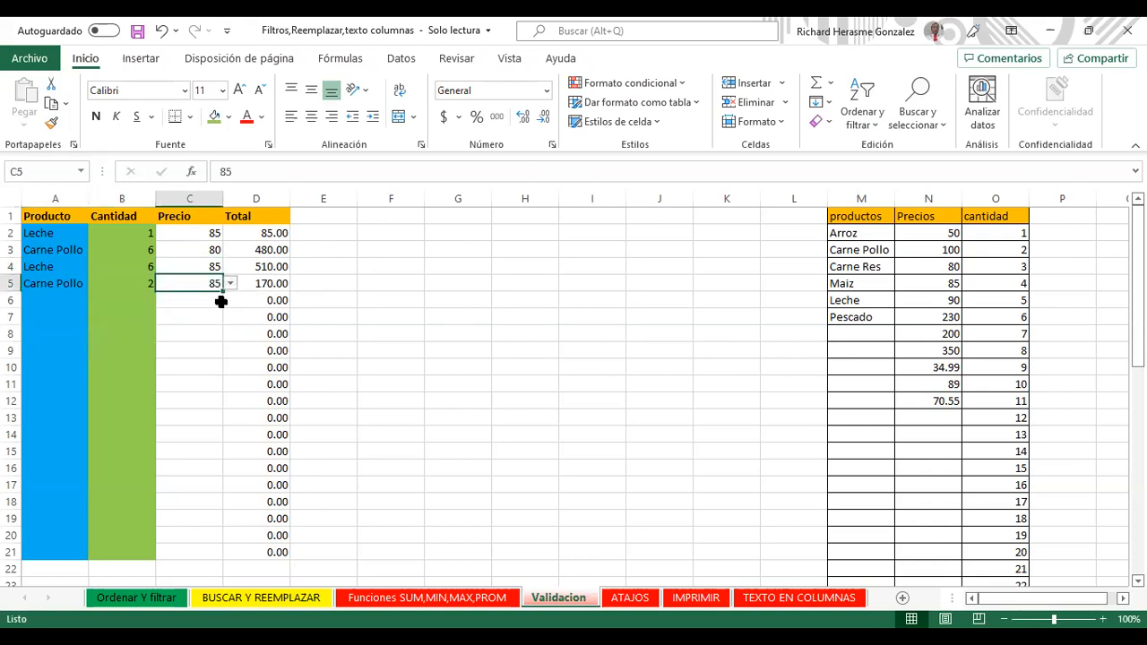
# Step: Fill row 6 with Carne Res, quantity 3 and price 90, then check D10's formula
pyautogui.click(58, 300)
pyautogui.click(95, 301)
pyautogui.click(57, 338)
pyautogui.click(149, 299)
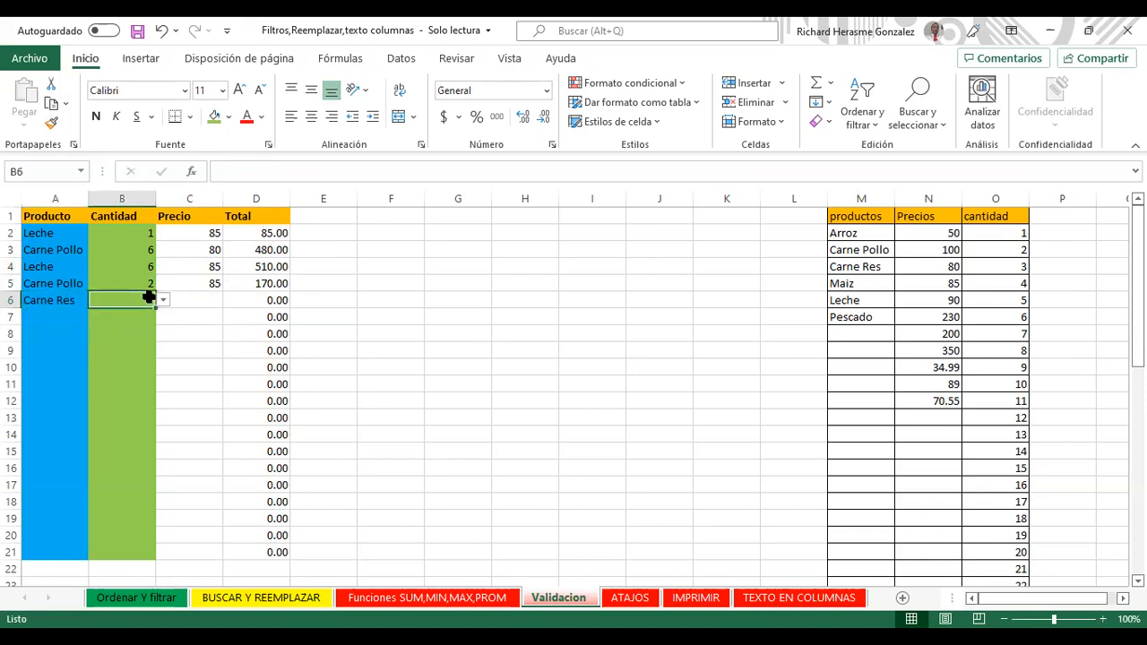
pyautogui.click(163, 300)
pyautogui.click(149, 335)
pyautogui.click(189, 299)
pyautogui.click(231, 300)
pyautogui.click(196, 362)
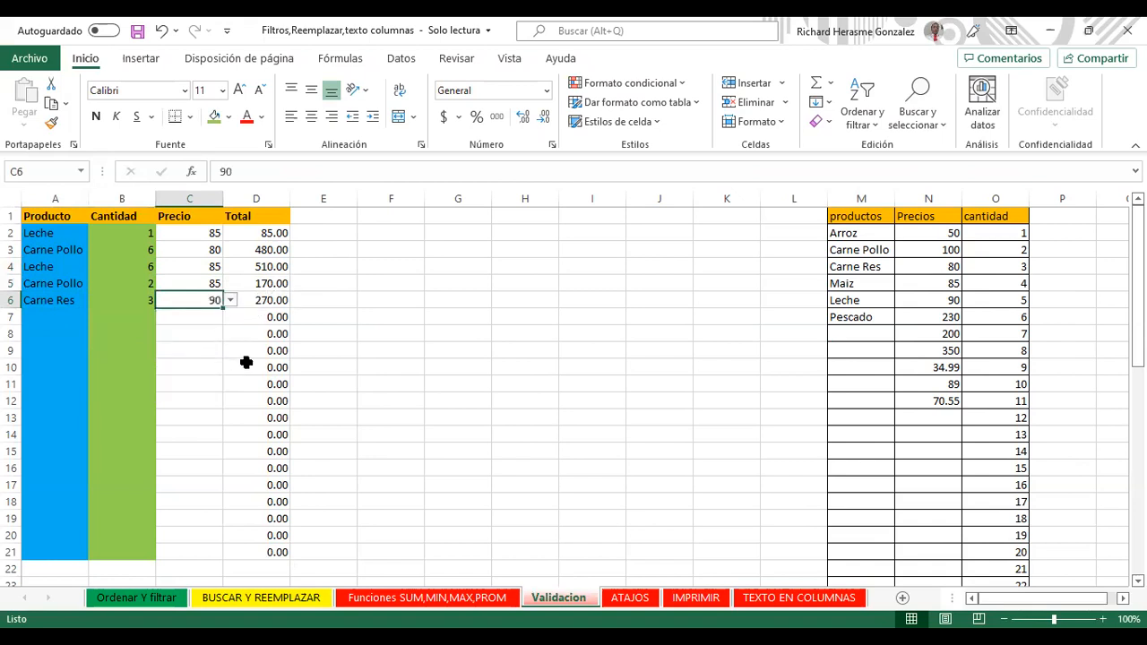
pyautogui.click(245, 364)
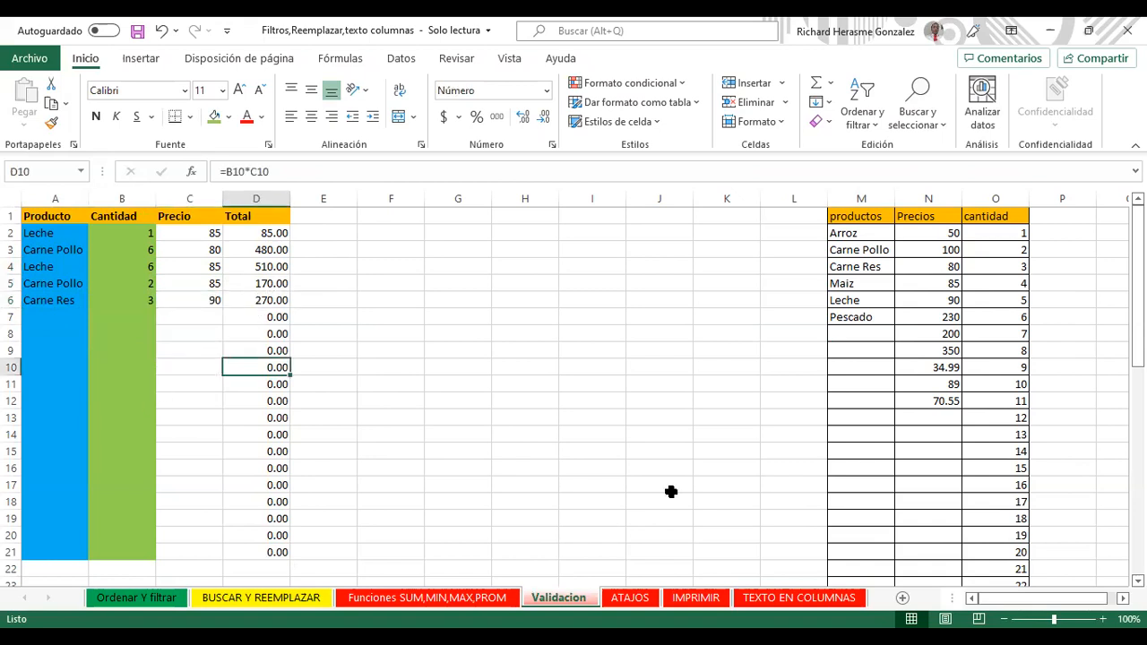
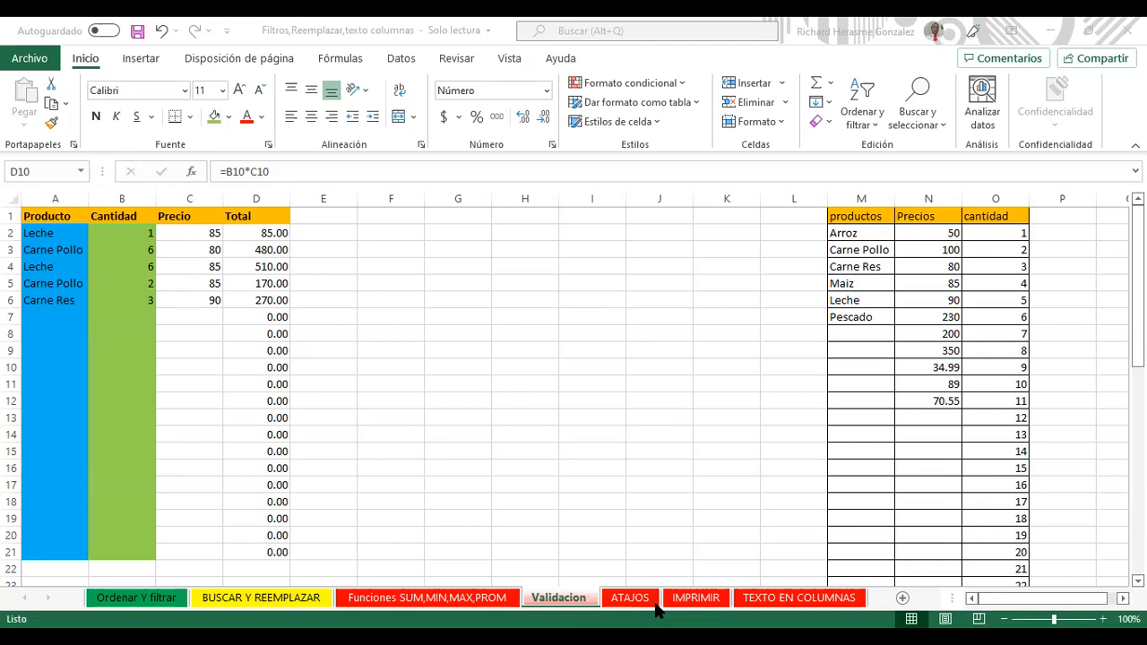
# Step: Switch to the ATAJOS shortcuts sheet and select cell B3
pyautogui.click(656, 606)
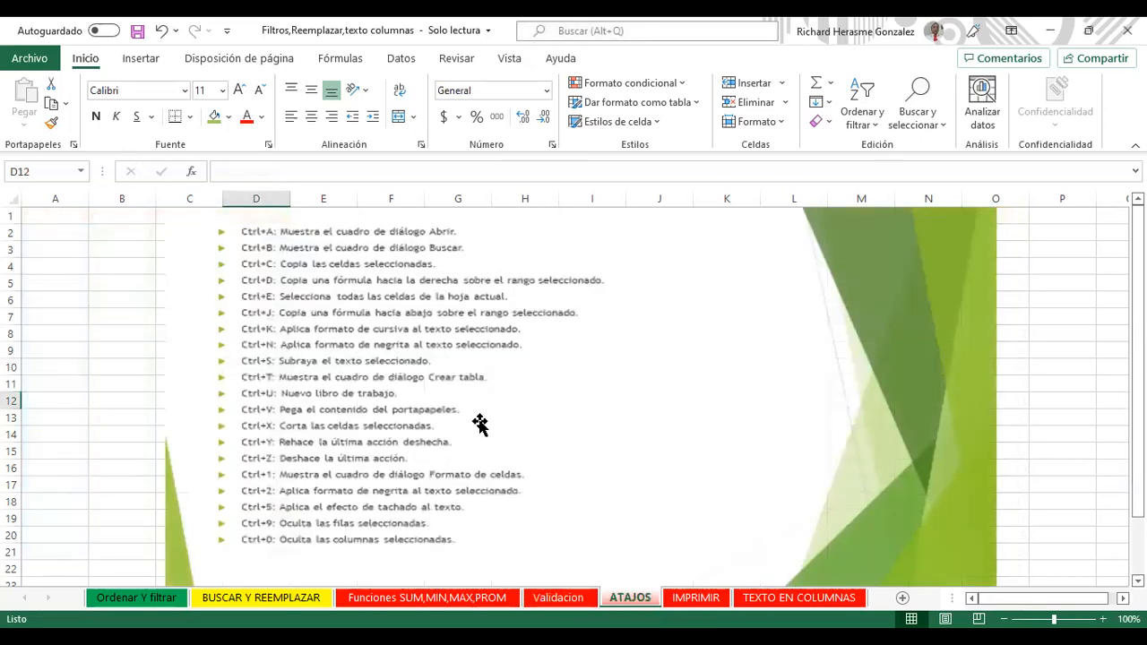
pyautogui.click(265, 281)
pyautogui.click(128, 256)
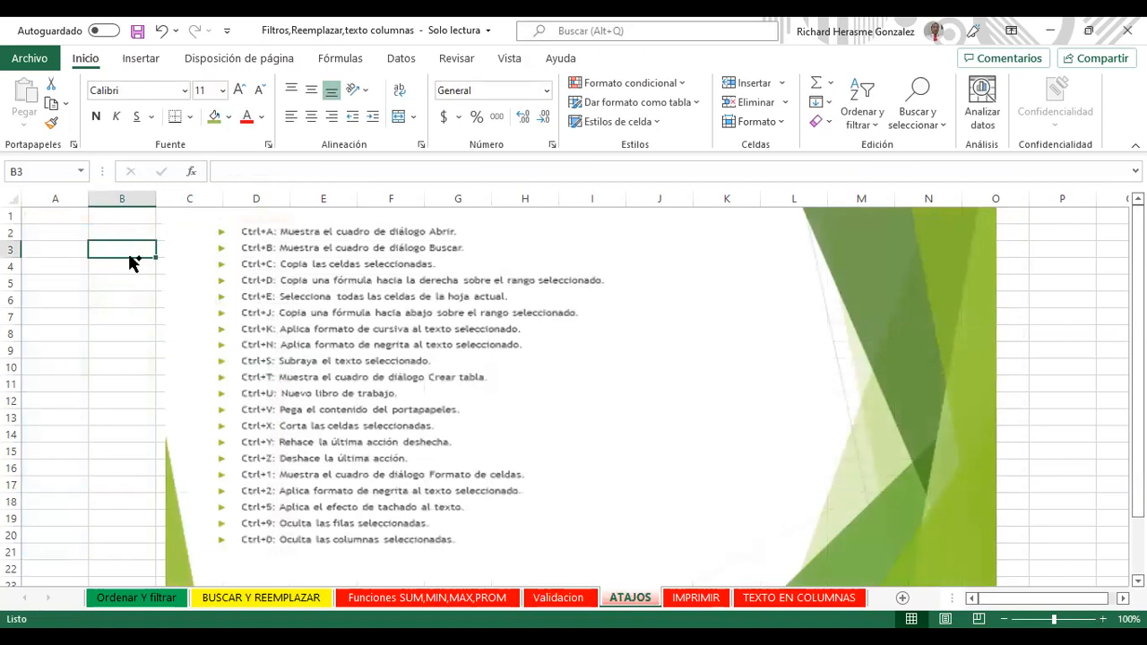
# Step: Try Ctrl+A for the Abrir page and Ctrl+B for Buscar, closing each afterwards
pyautogui.hotkey('ctrl', 'a')
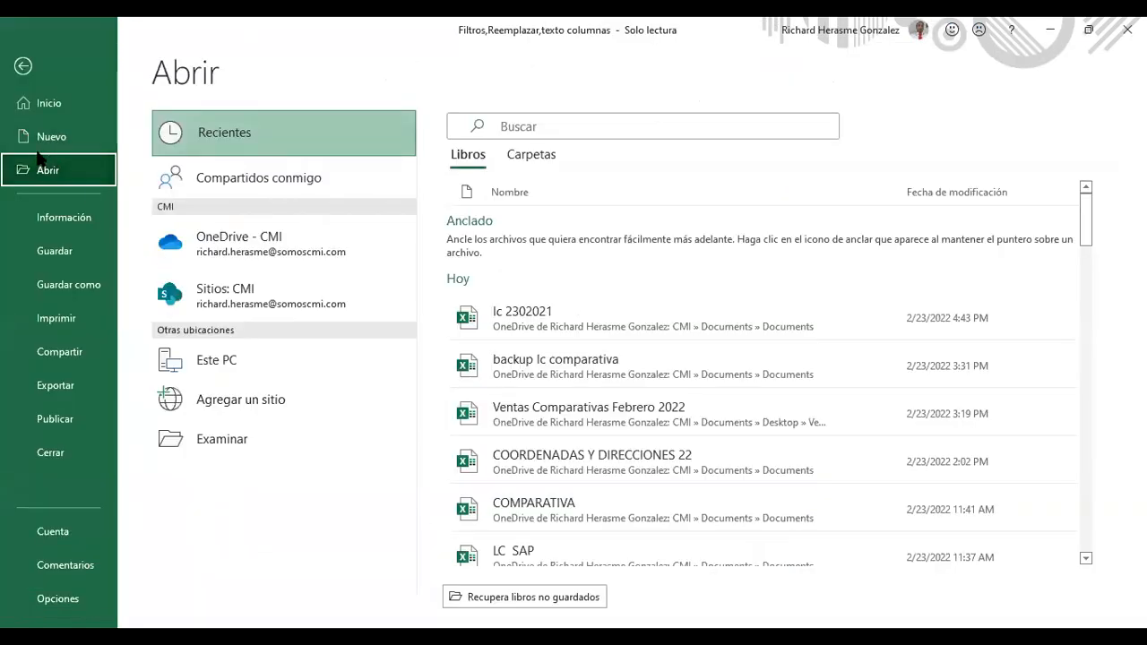
pyautogui.click(27, 67)
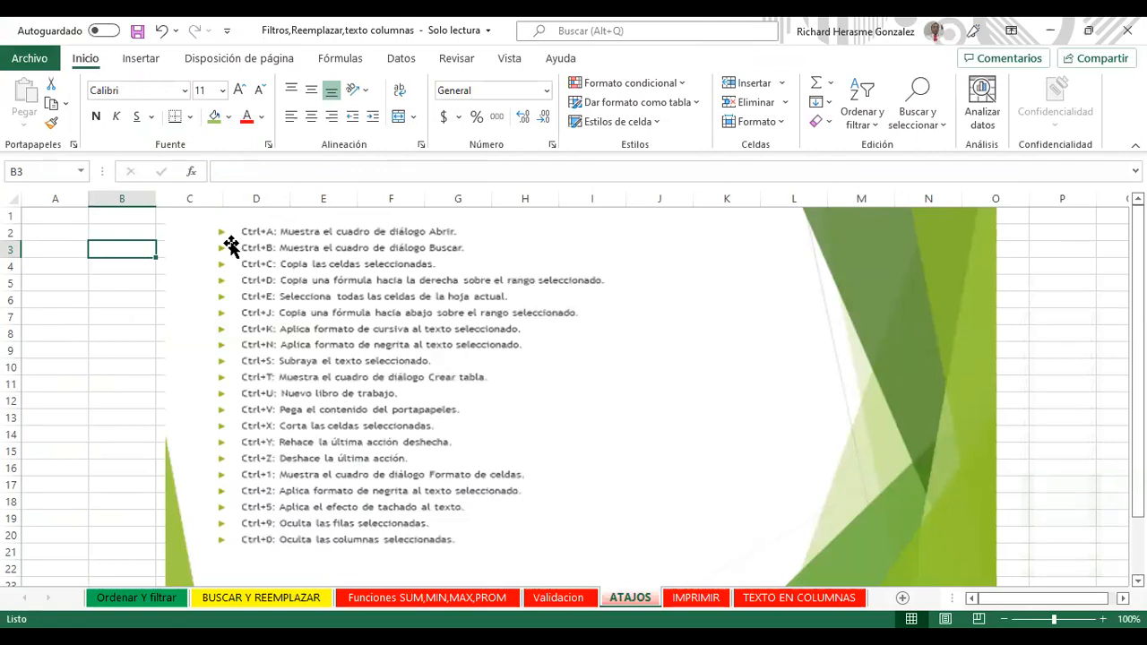
pyautogui.hotkey('ctrl', 'b')
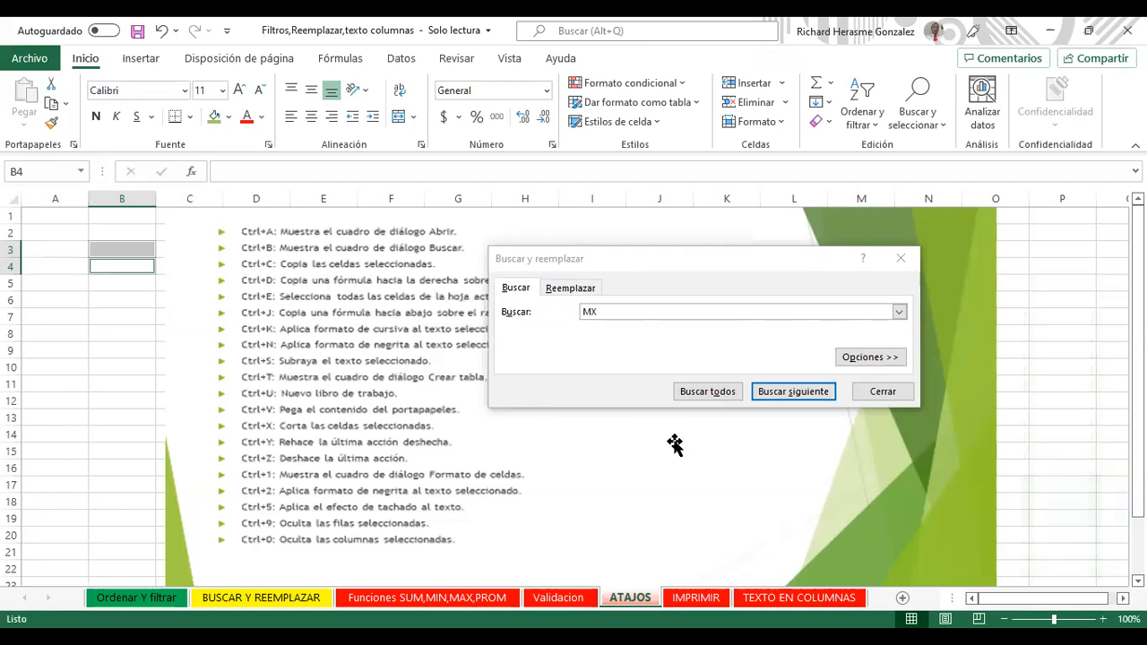
pyautogui.press('Tab')
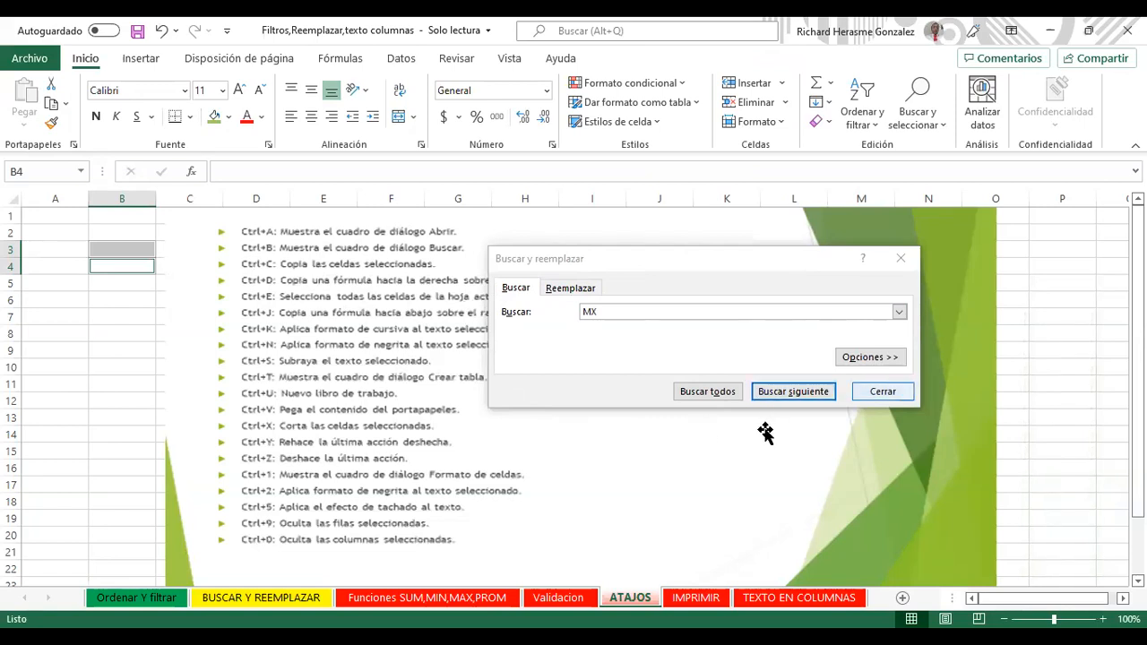
pyautogui.press('Escape')
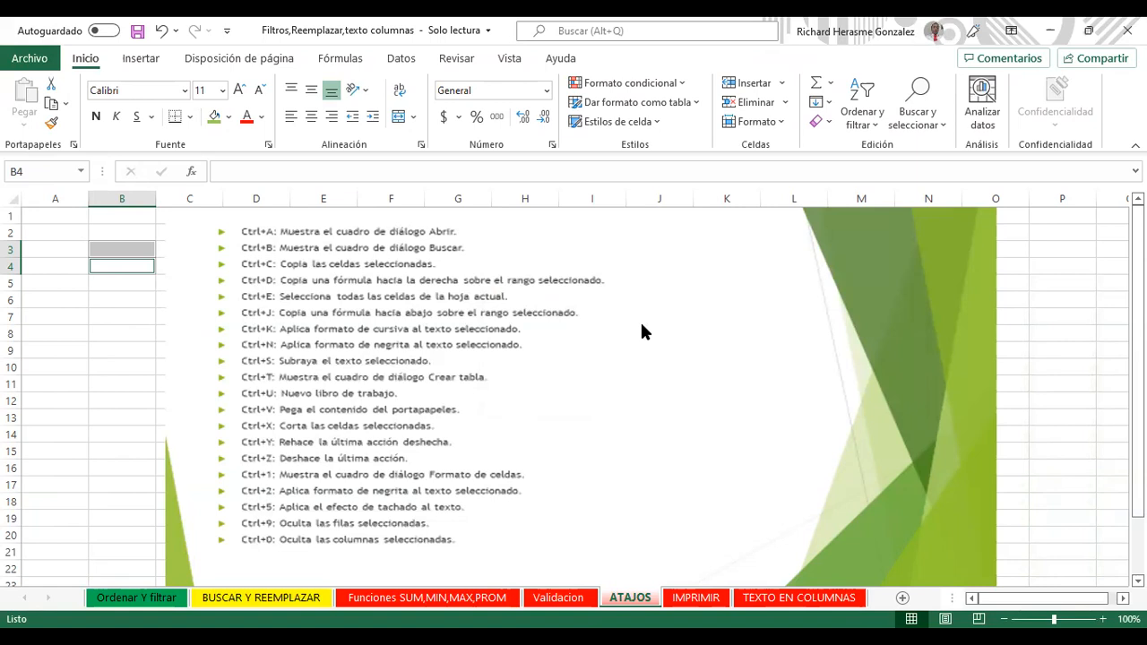
pyautogui.click(79, 312)
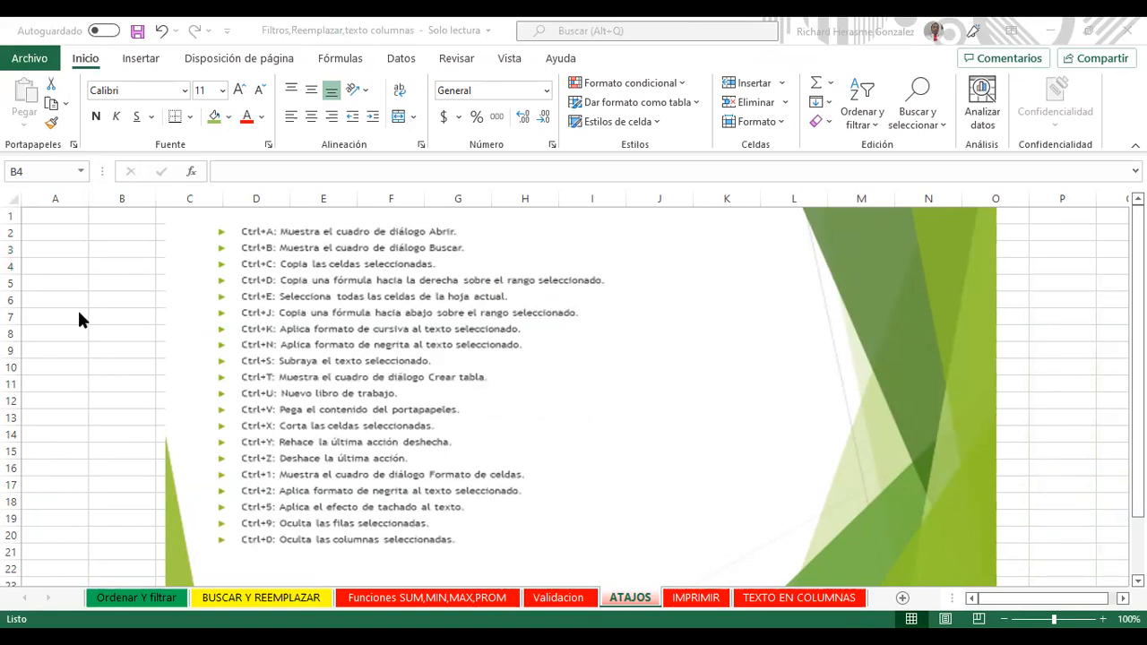
# Step: Cycle through the Ordenar Y filtrar, BUSCAR Y REEMPLAZAR, Funciones and Validacion tabs, ending on TEXTO EN COLUMNAS
pyautogui.click(160, 593)
pyautogui.click(226, 598)
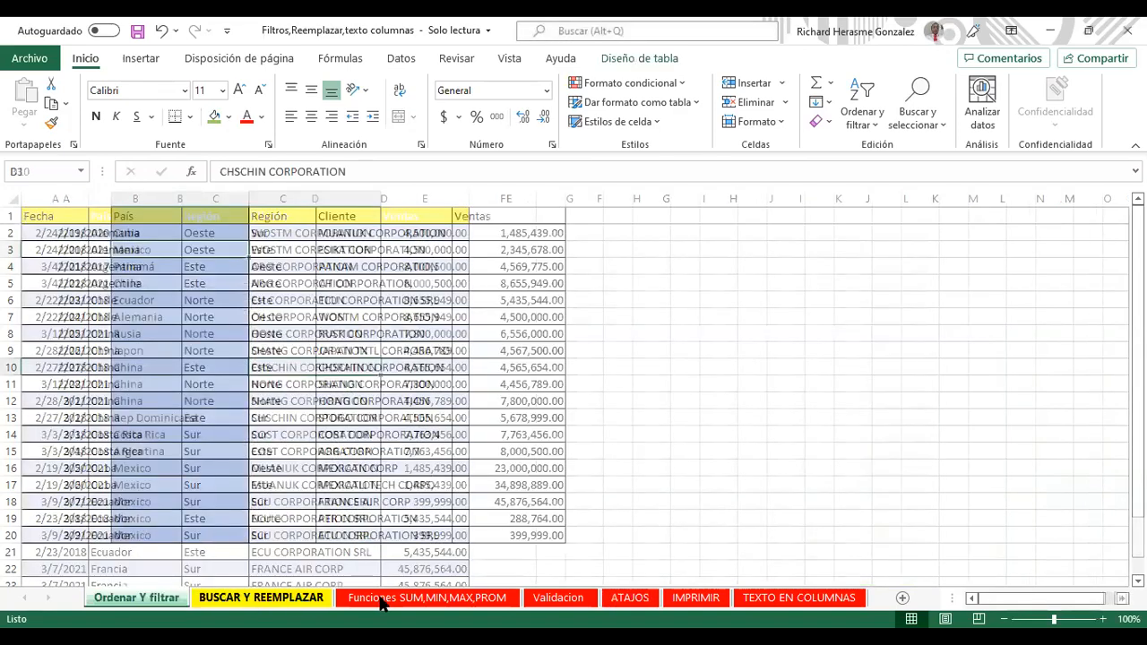
pyautogui.click(384, 598)
pyautogui.click(573, 598)
pyautogui.click(631, 598)
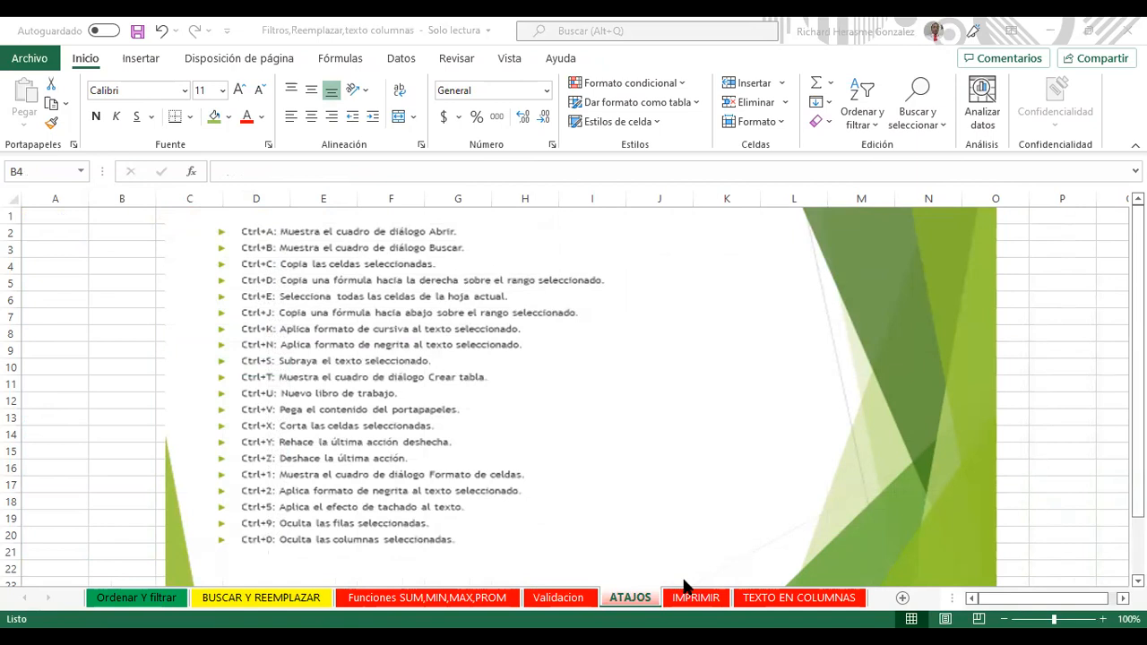
pyautogui.click(769, 604)
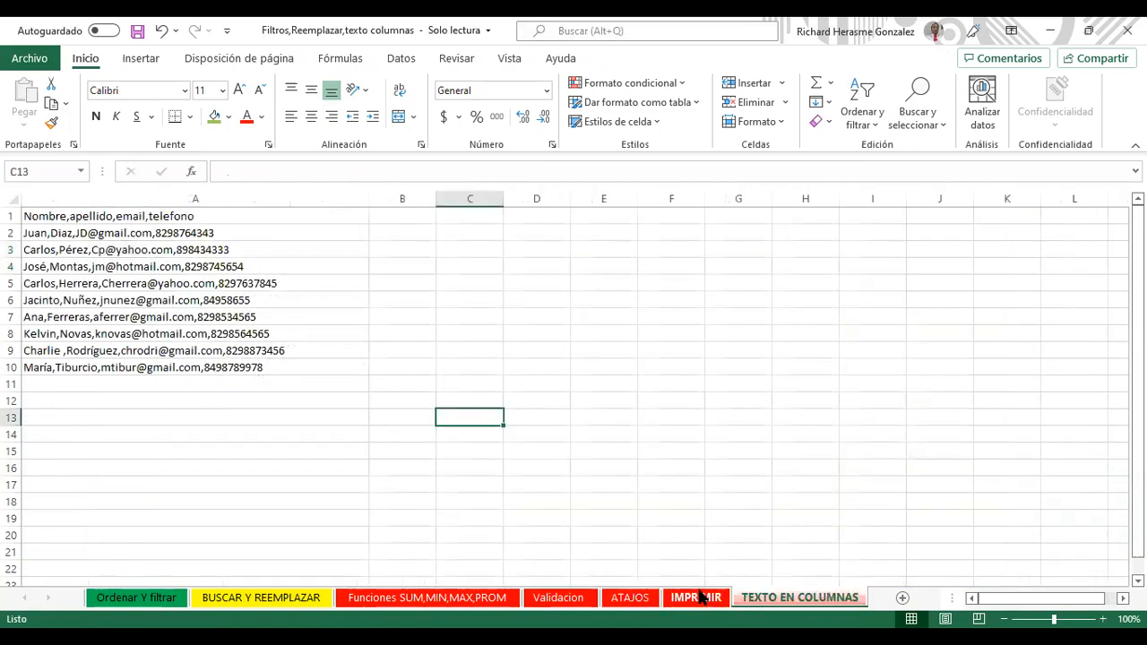
# Step: Open the IMPRIMIR sheet and switch it from page-break preview to Normal view
pyautogui.click(691, 604)
pyautogui.hotkey('ctrl', 'pageup')
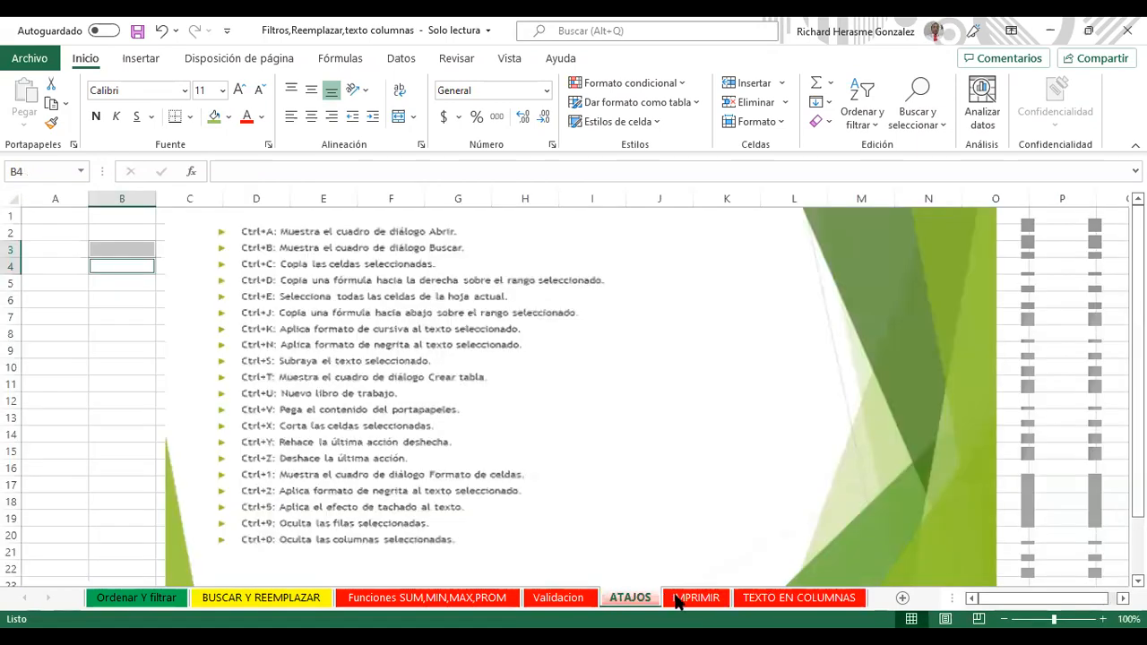
pyautogui.click(679, 603)
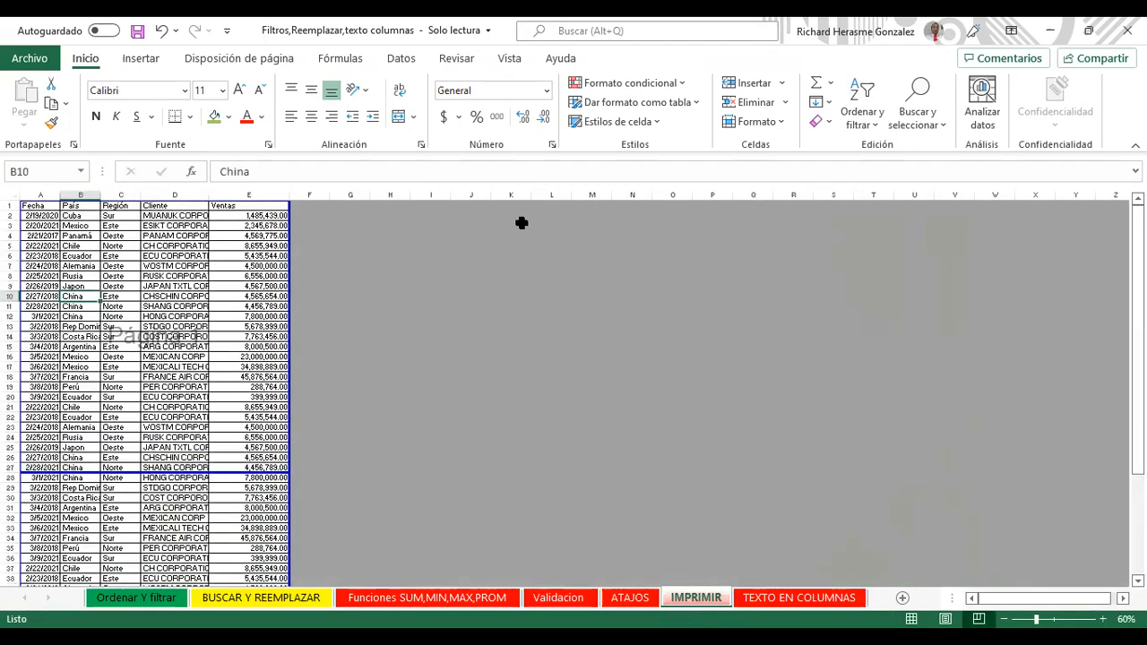
pyautogui.click(500, 61)
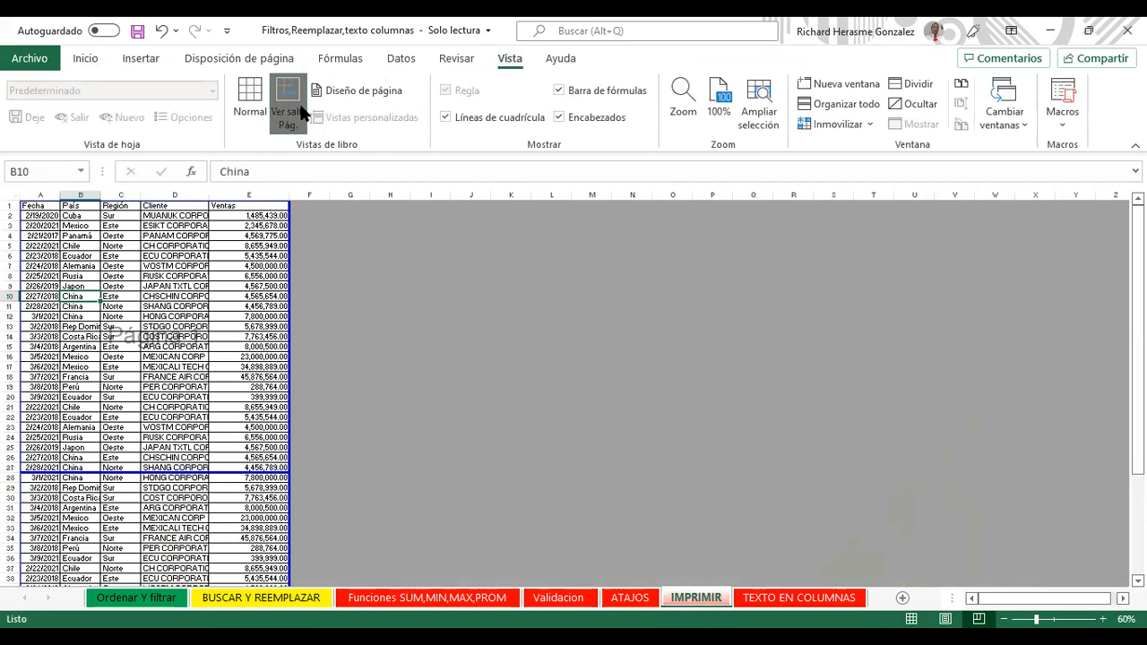
pyautogui.click(247, 92)
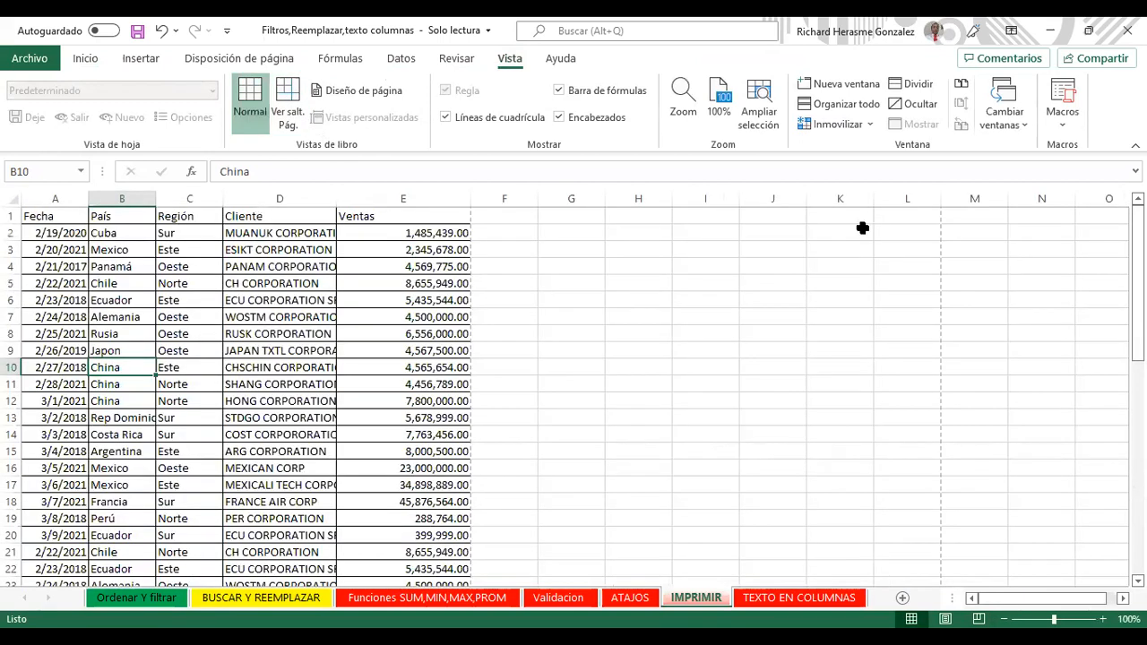
pyautogui.moveTo(1137, 284); pyautogui.dragTo(1138, 498)
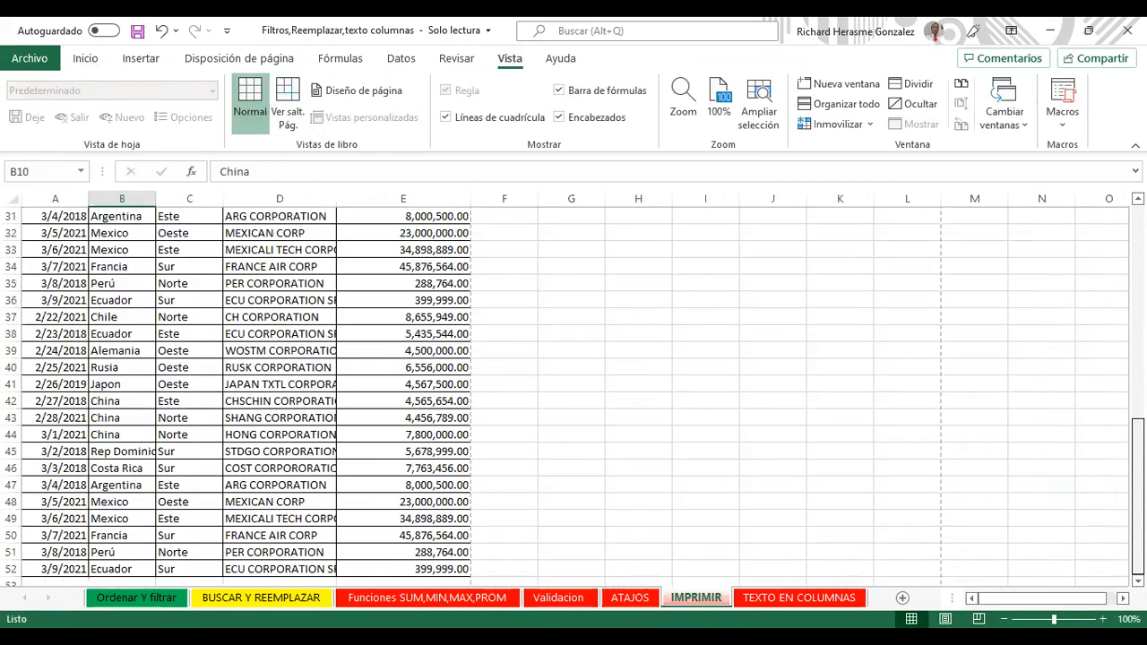
pyautogui.scroll(10, 574, 394)
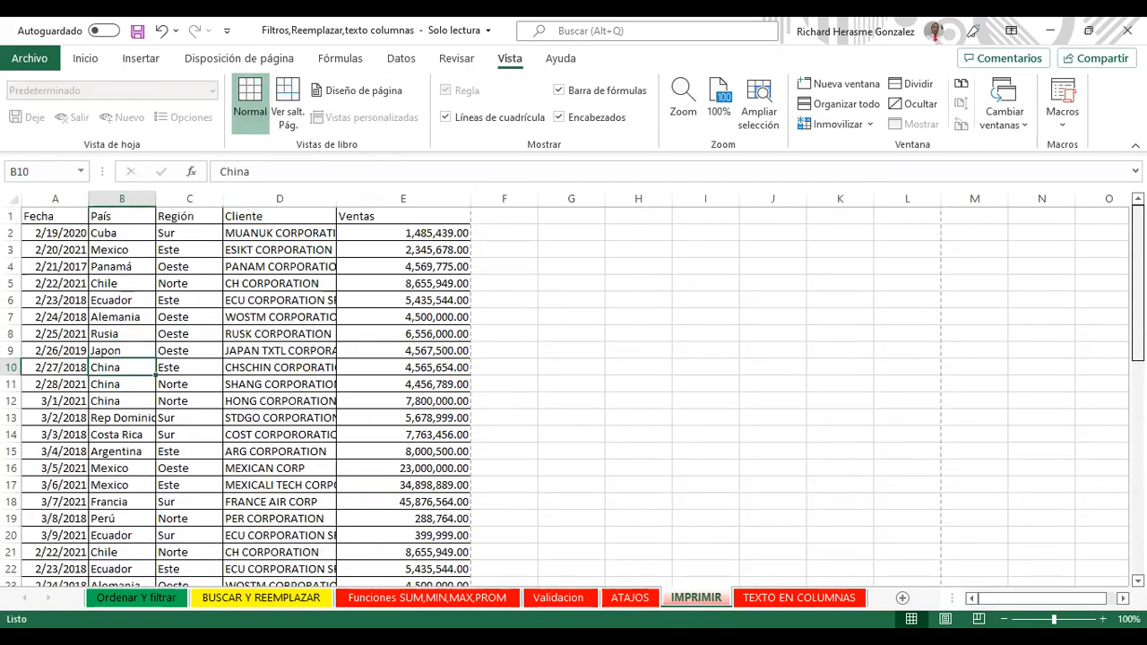
# Step: Copy the sales rows A2:E52 and paste them starting at cell A53
pyautogui.moveTo(63, 235); pyautogui.dragTo(413, 583)
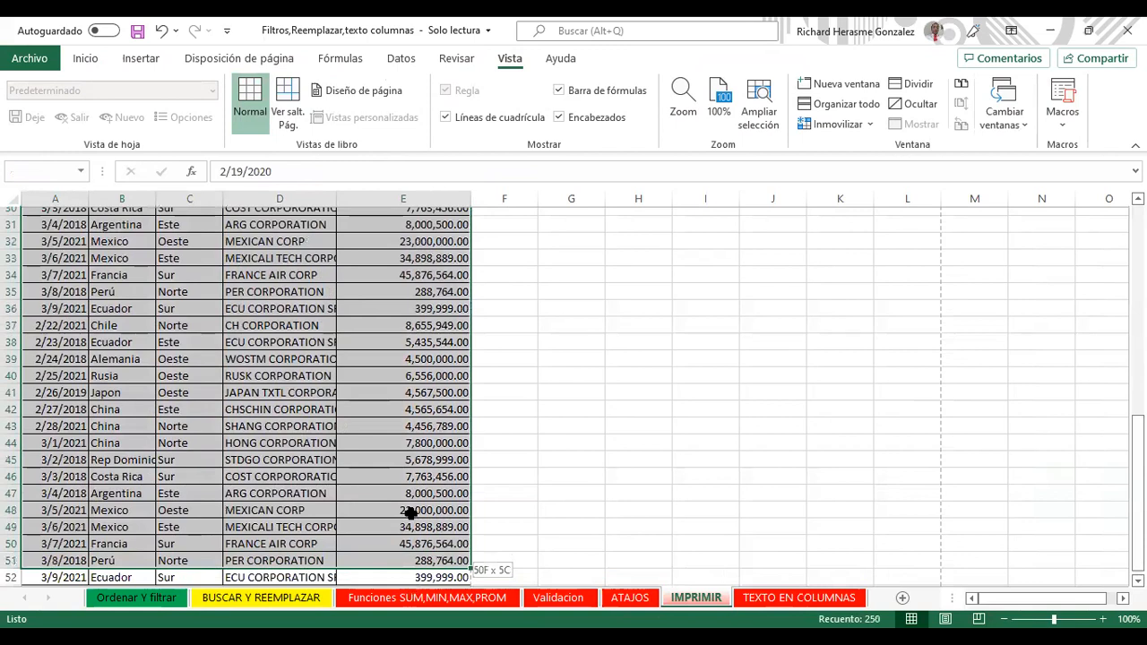
pyautogui.hotkey('shift', 'F10')
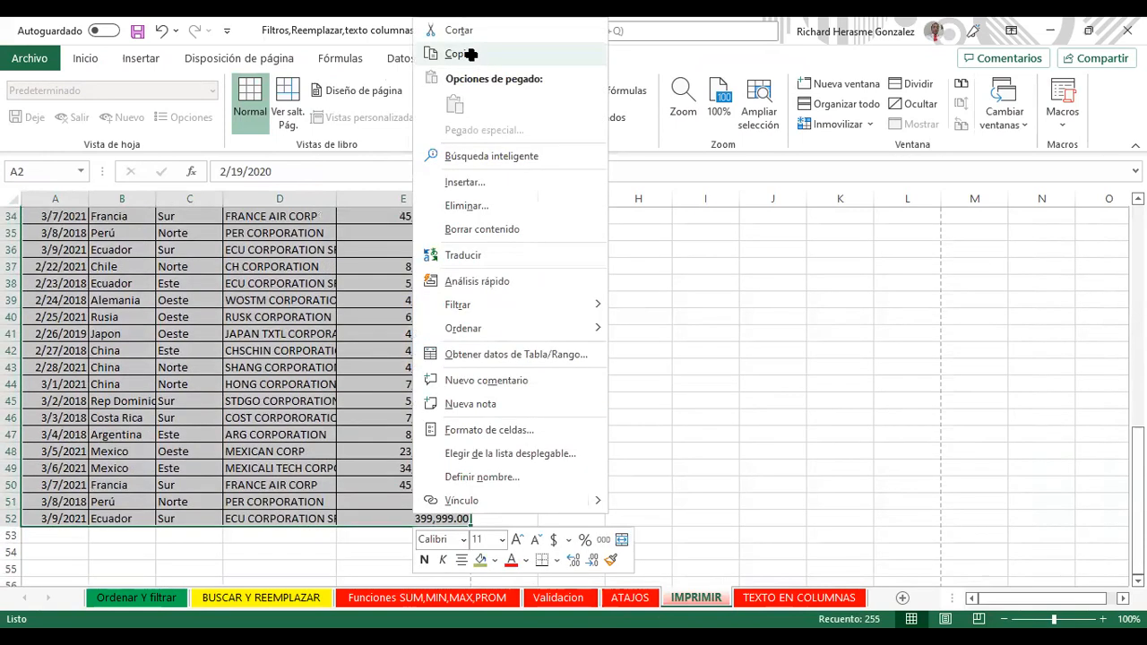
pyautogui.click(467, 54)
pyautogui.scroll(-10, 1119, 335)
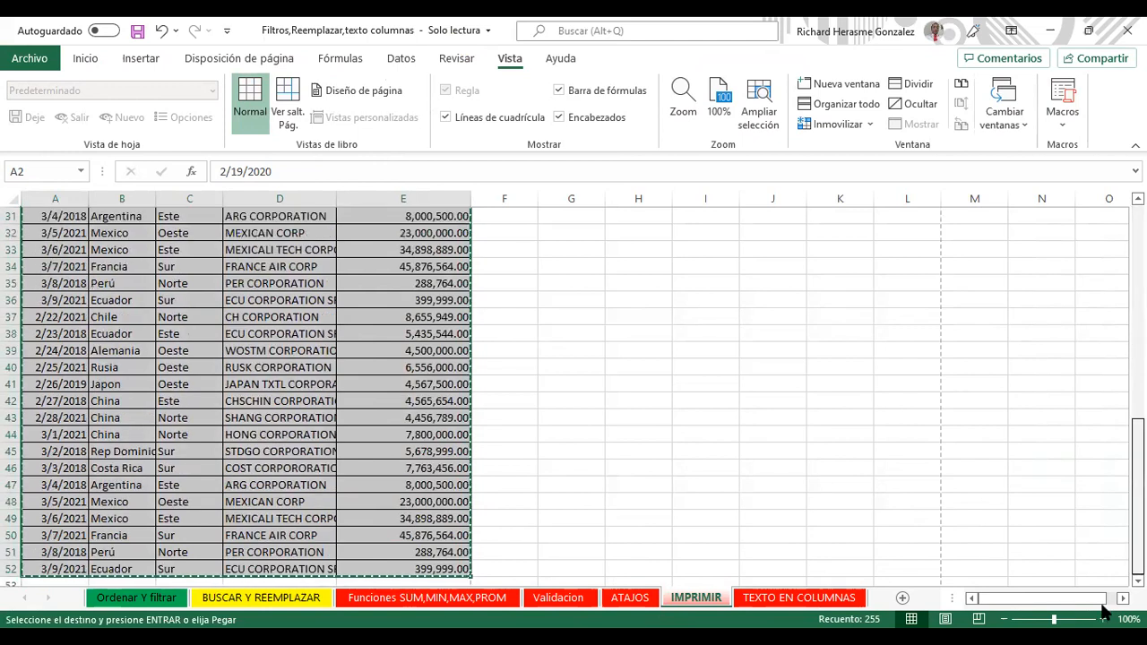
pyautogui.click(57, 580)
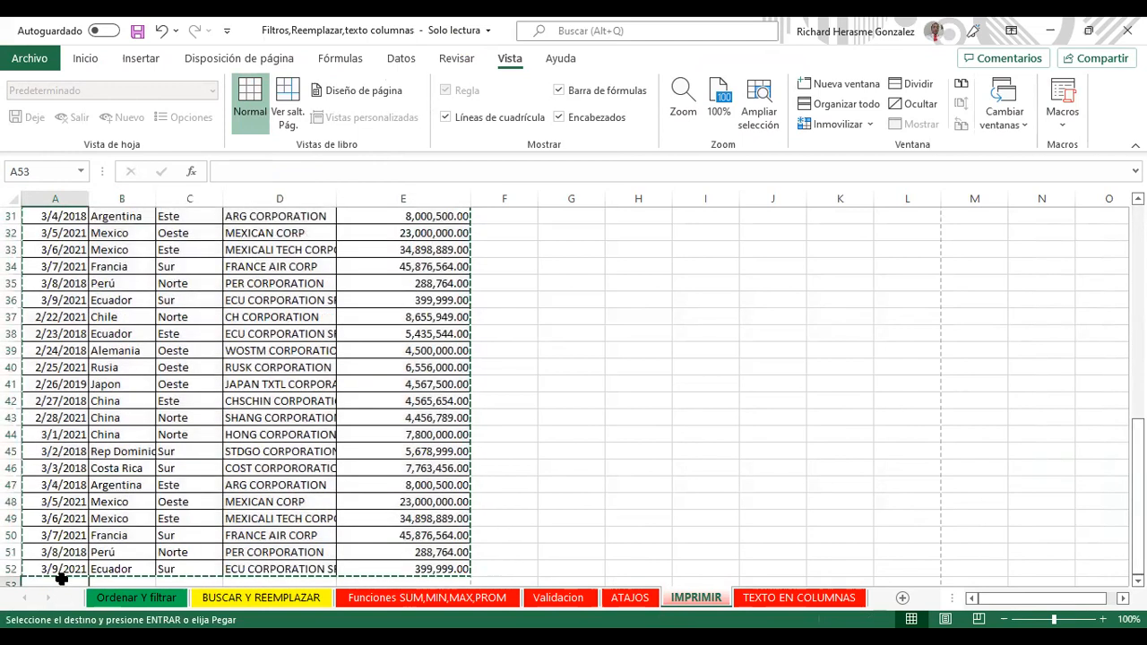
pyautogui.hotkey('shift', 'F10')
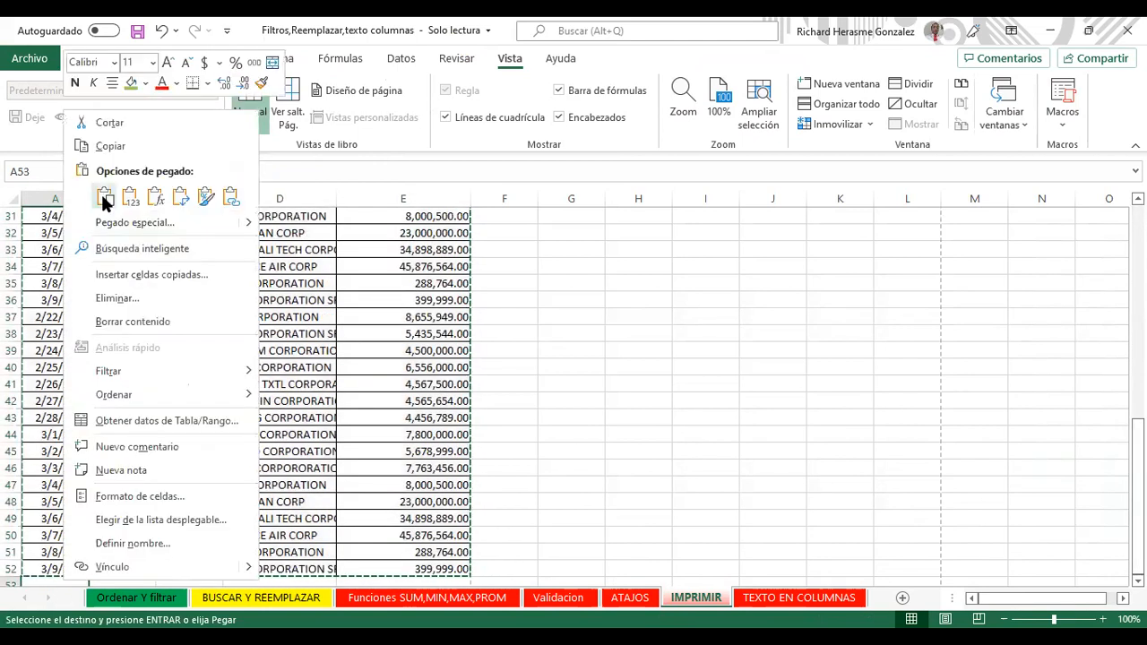
pyautogui.click(104, 197)
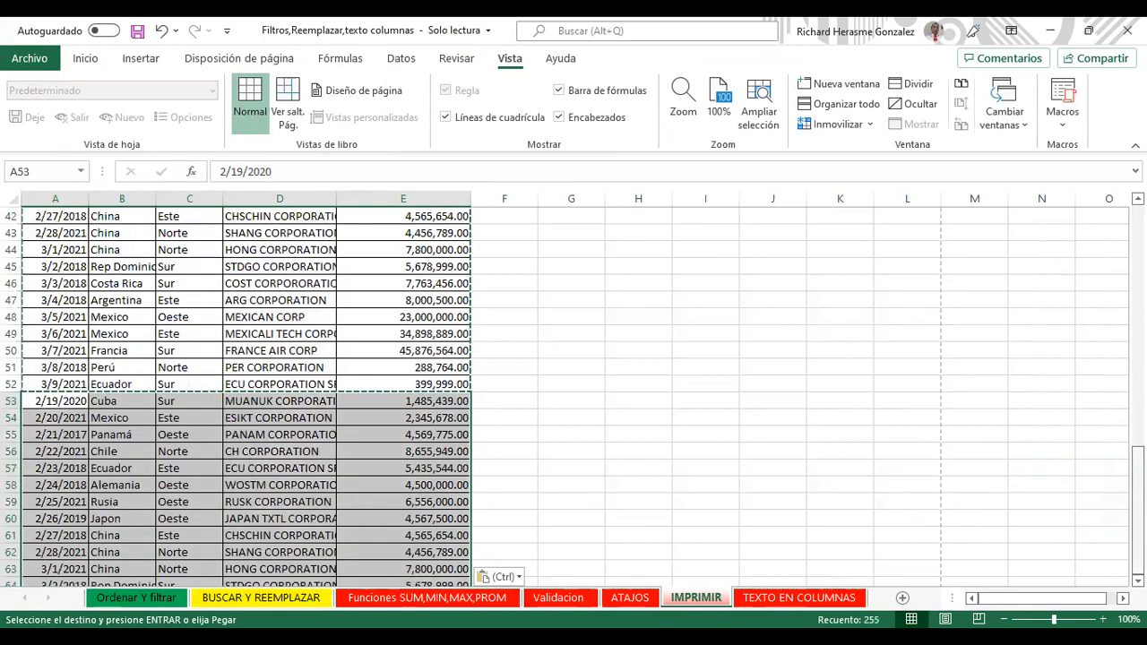
# Step: Select the whole sales table from A1 down to E103
pyautogui.scroll(14, 250, 394)
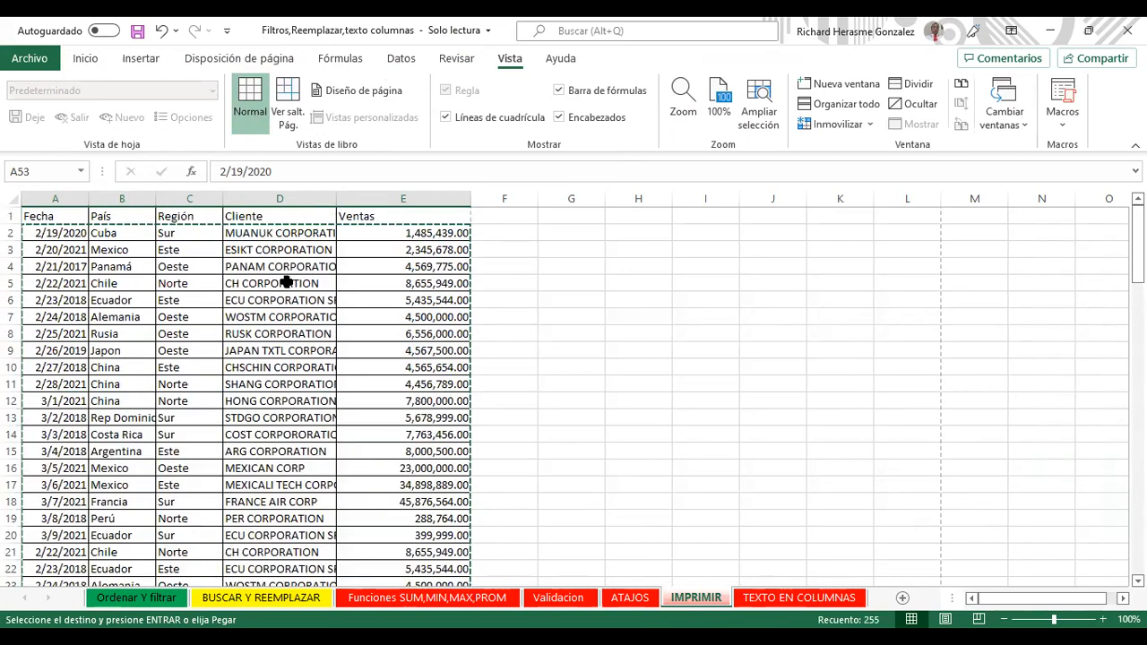
pyautogui.click(257, 273)
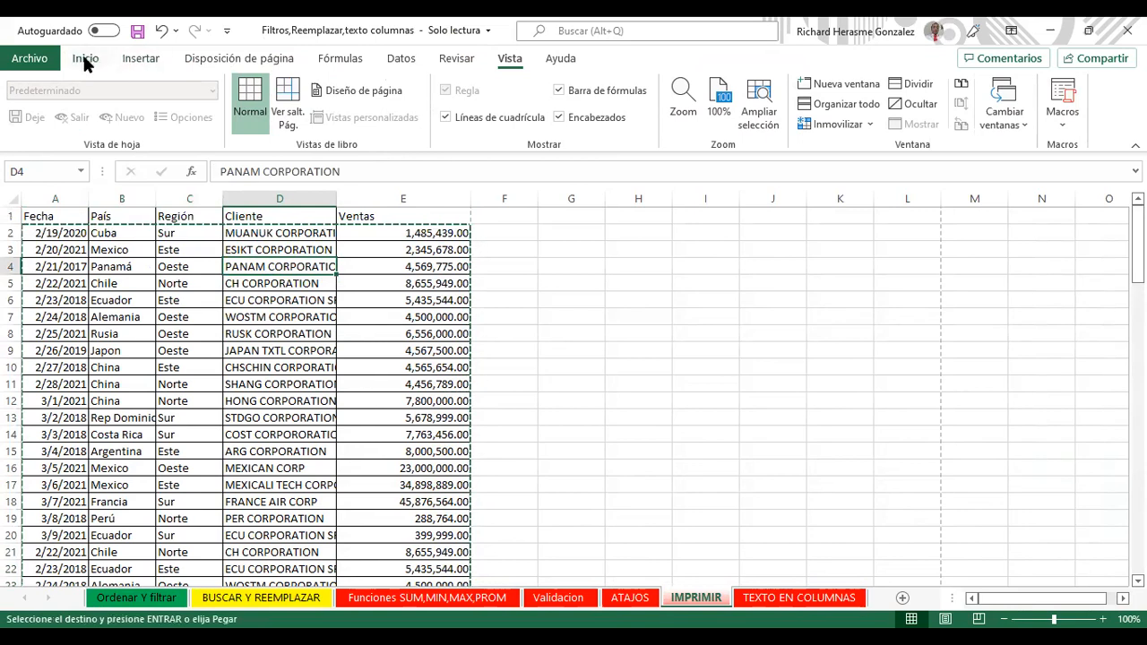
pyautogui.click(84, 55)
pyautogui.click(229, 283)
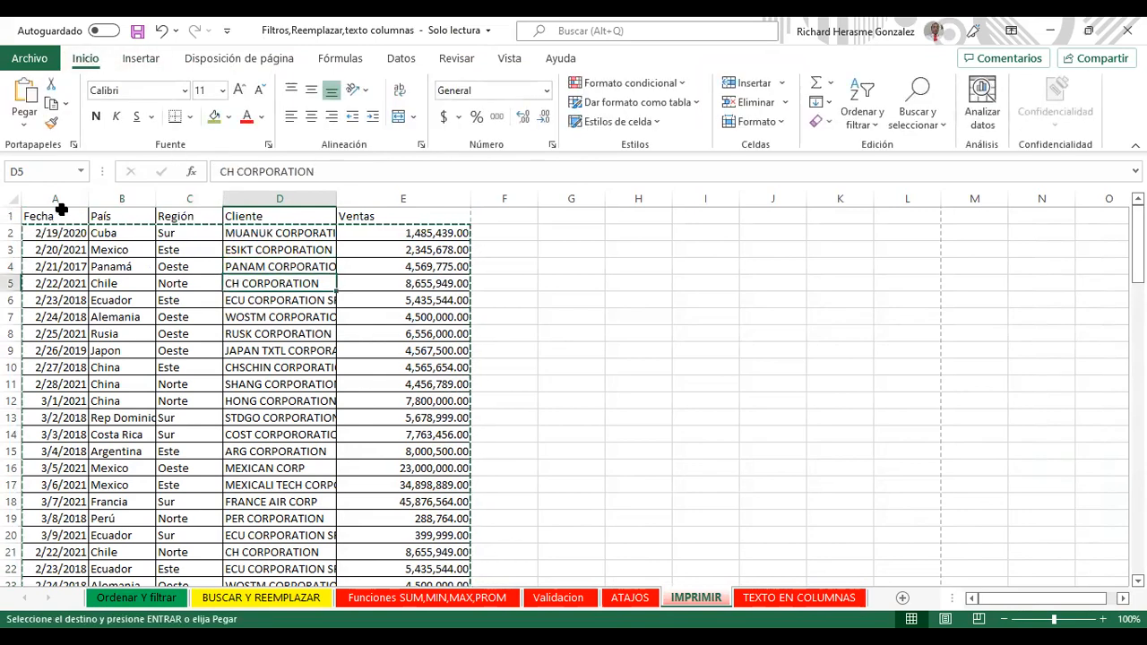
pyautogui.moveTo(60, 213); pyautogui.dragTo(419, 536)
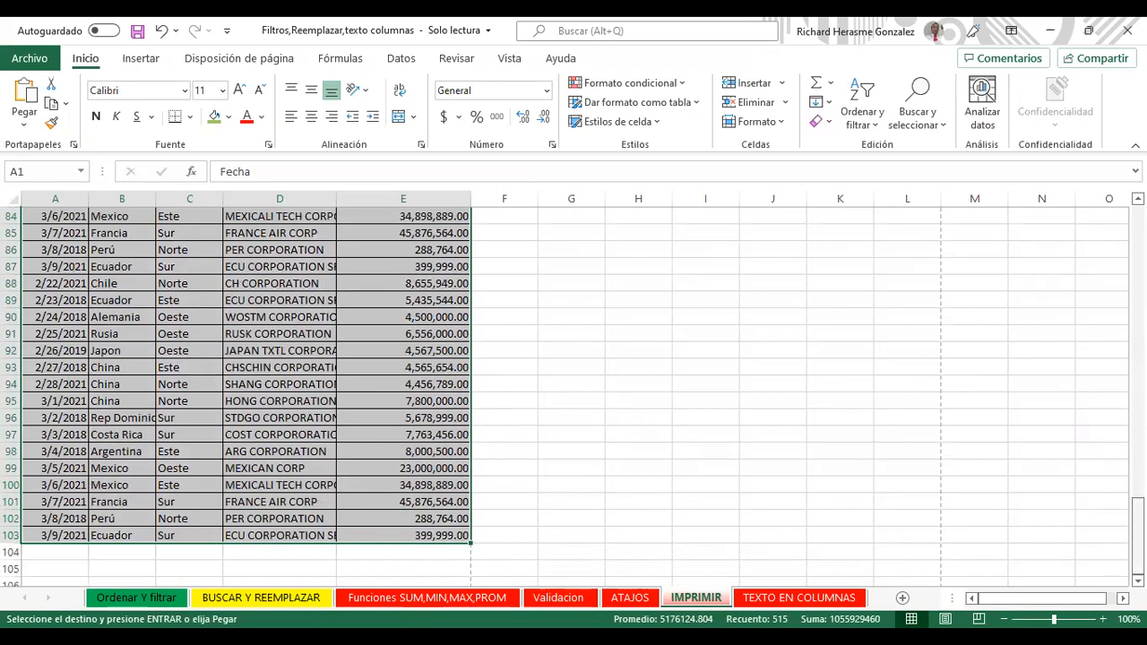
pyautogui.scroll(1, 247, 385)
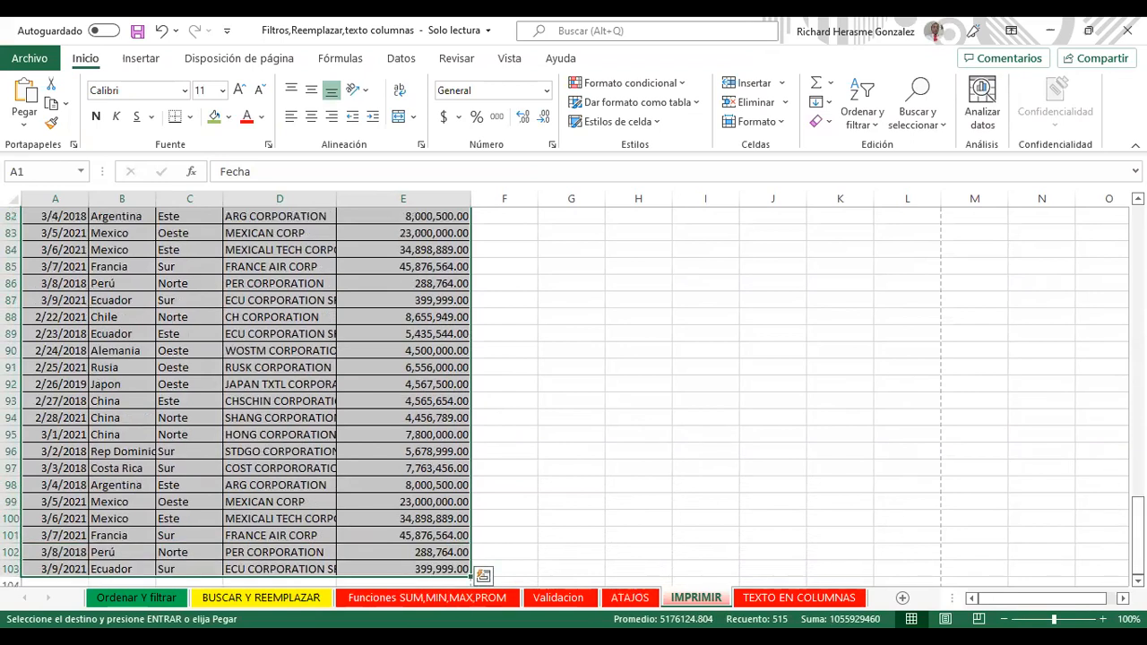
# Step: Jump to cell A1 and open Imprimir títulos in Configurar página's Hoja settings
pyautogui.hotkey('alt', 'Tab')
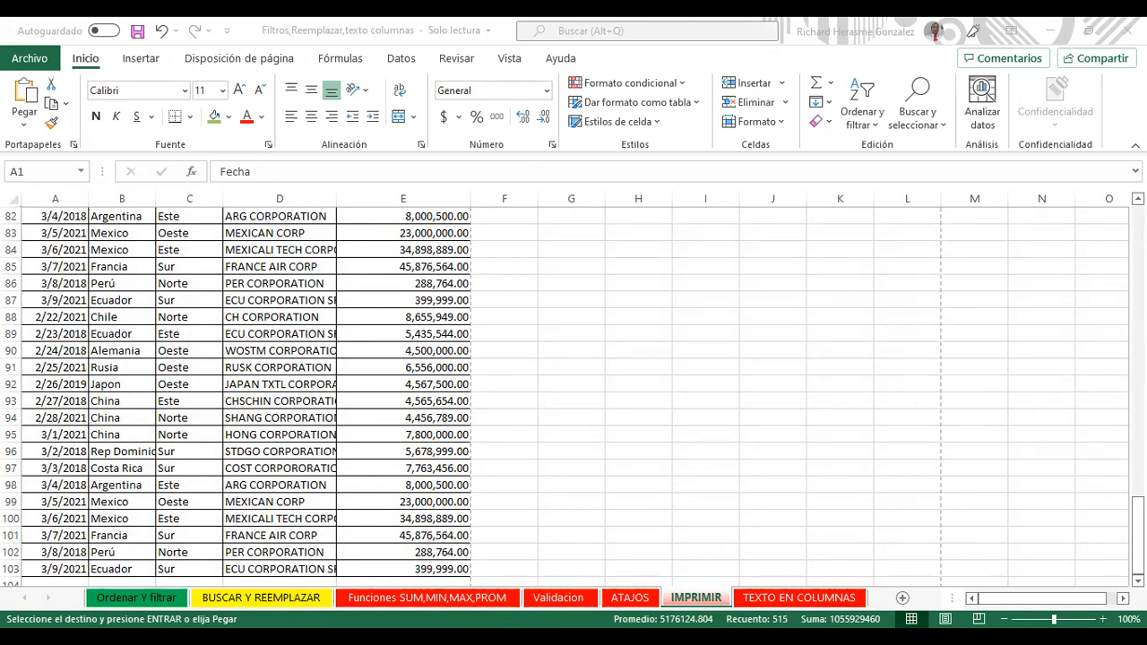
pyautogui.hotkey('ctrl', 'v')
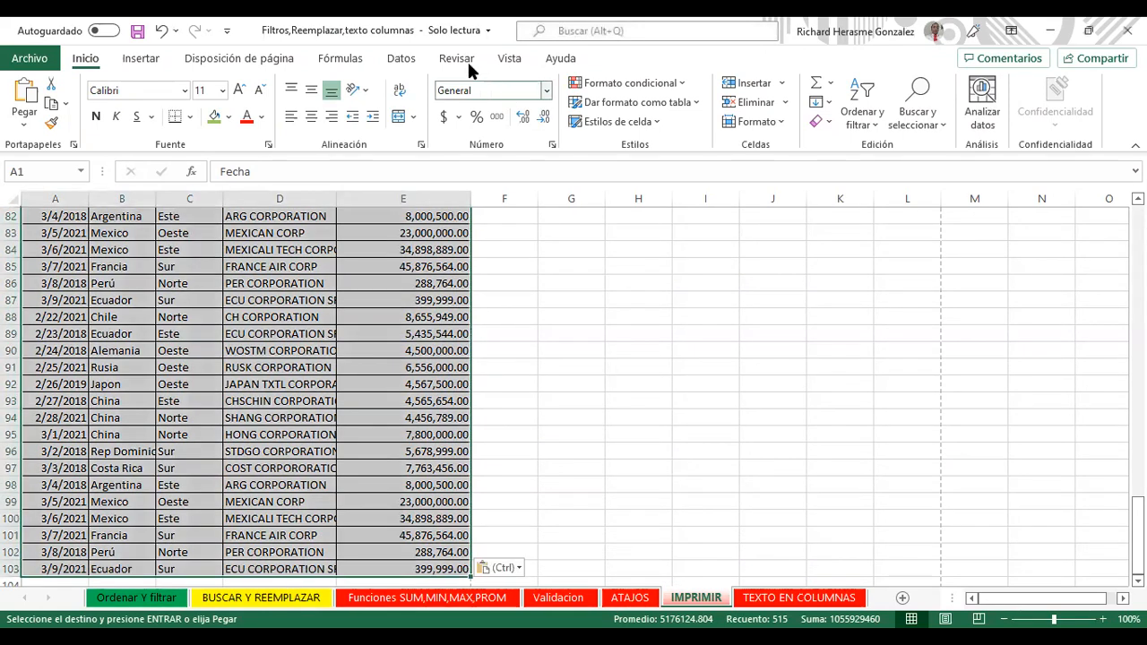
pyautogui.click(507, 59)
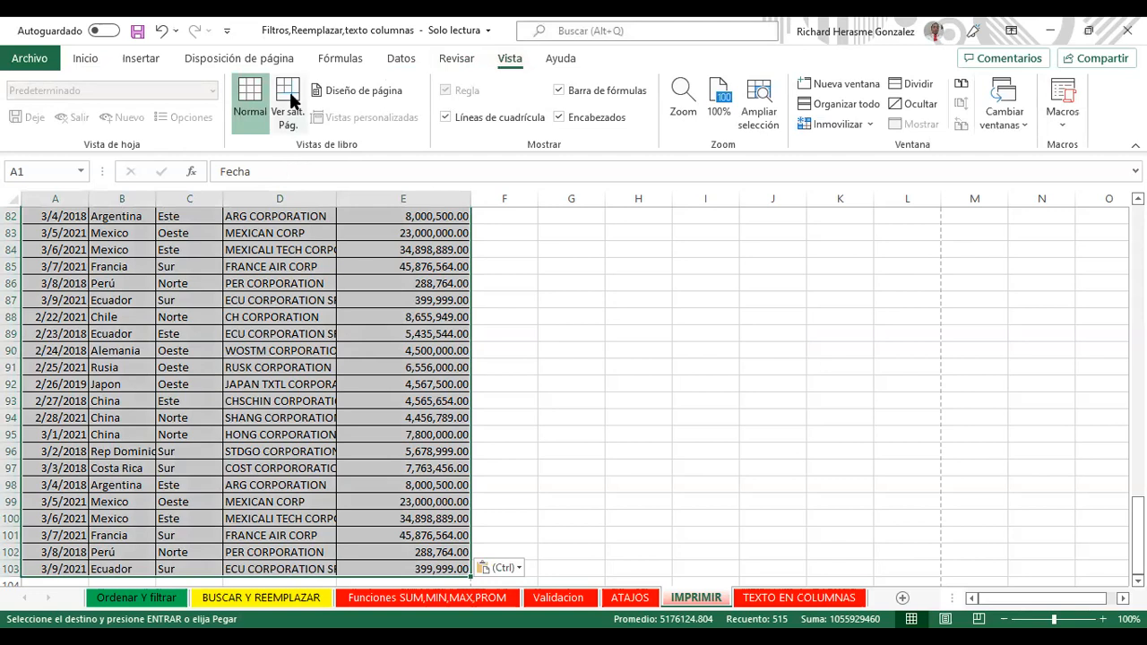
pyautogui.click(278, 56)
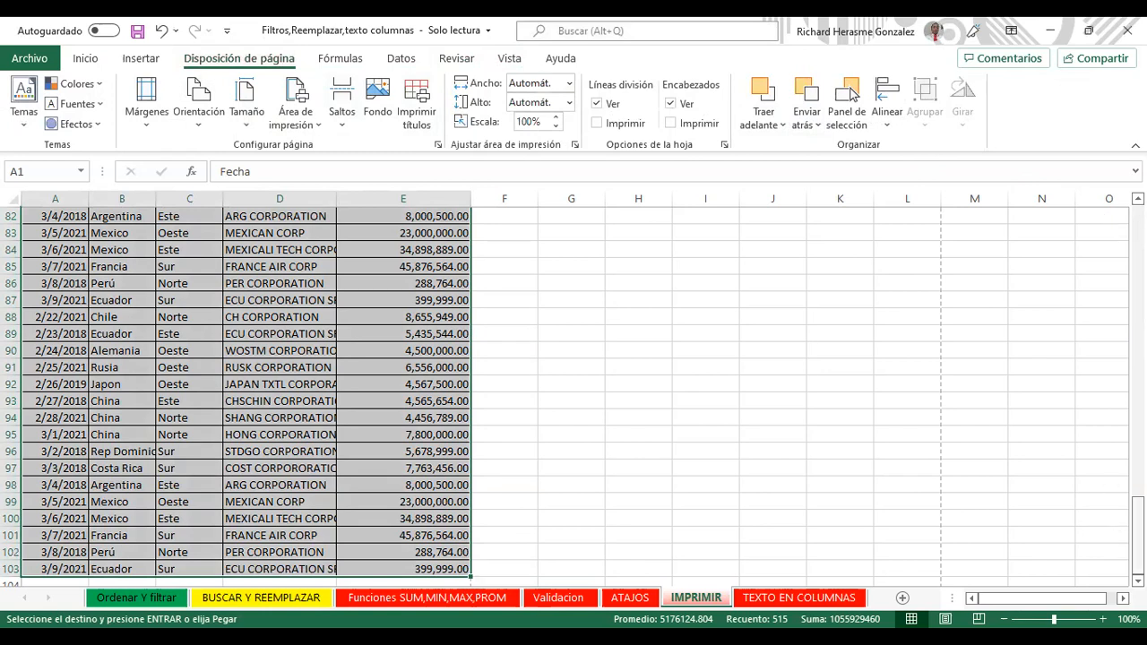
pyautogui.hotkey('ctrl', 'Home')
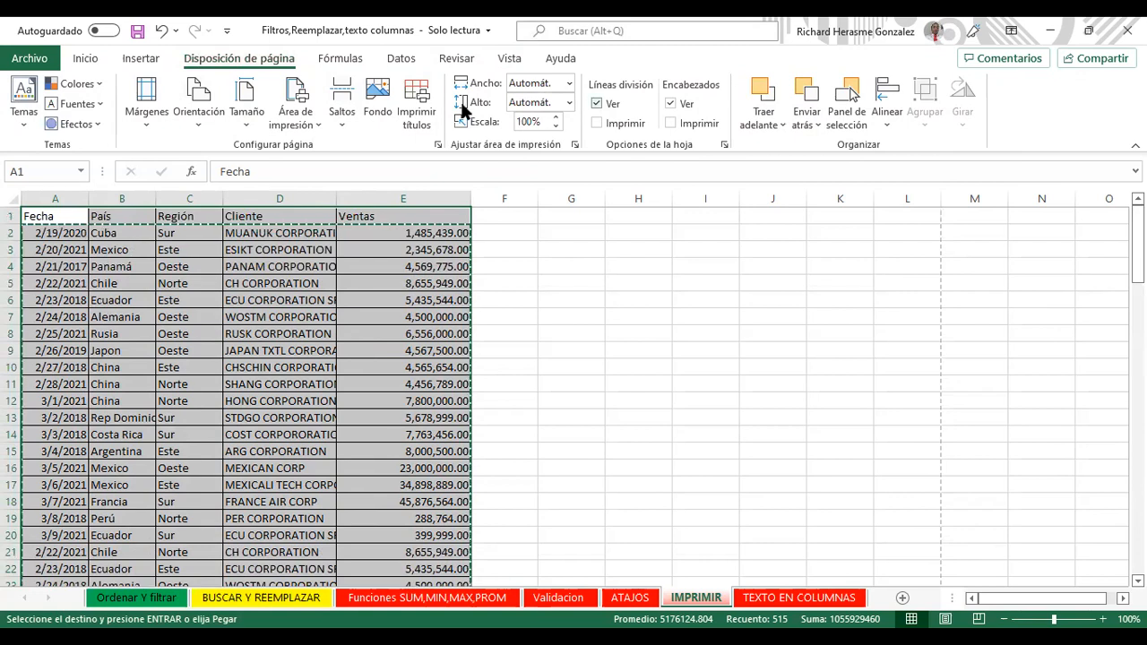
pyautogui.click(434, 111)
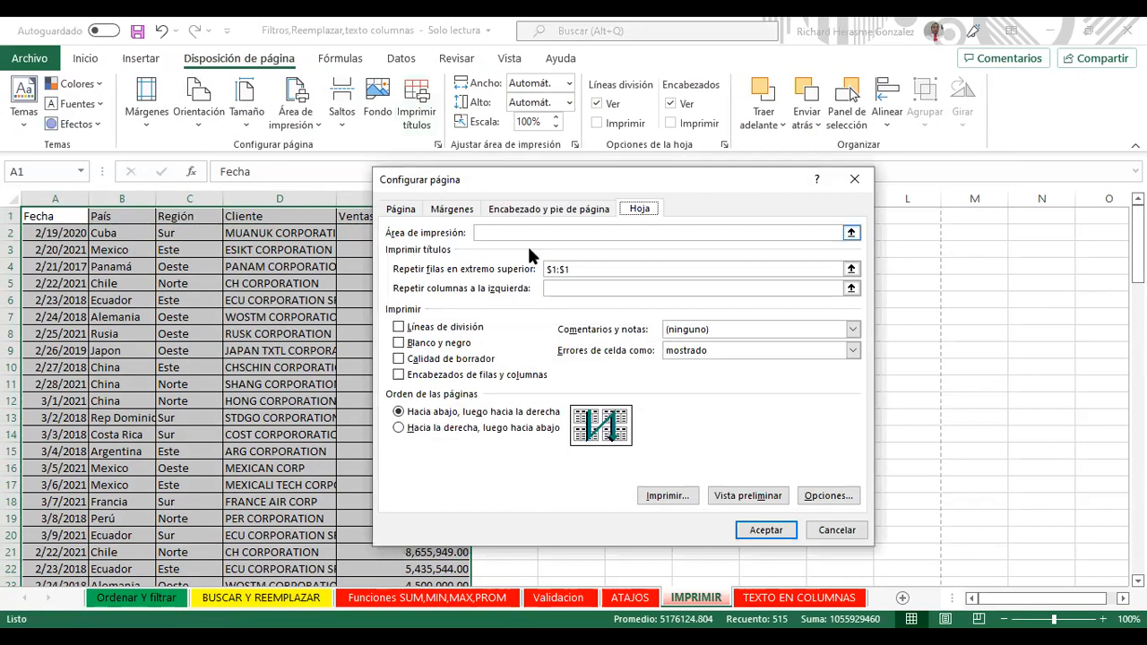
# Step: Clear $1:$1 from Repetir filas, reselect row 1 on the sheet, and close Configurar página
pyautogui.click(570, 273)
pyautogui.click(583, 269)
pyautogui.moveTo(561, 267); pyautogui.dragTo(541, 268)
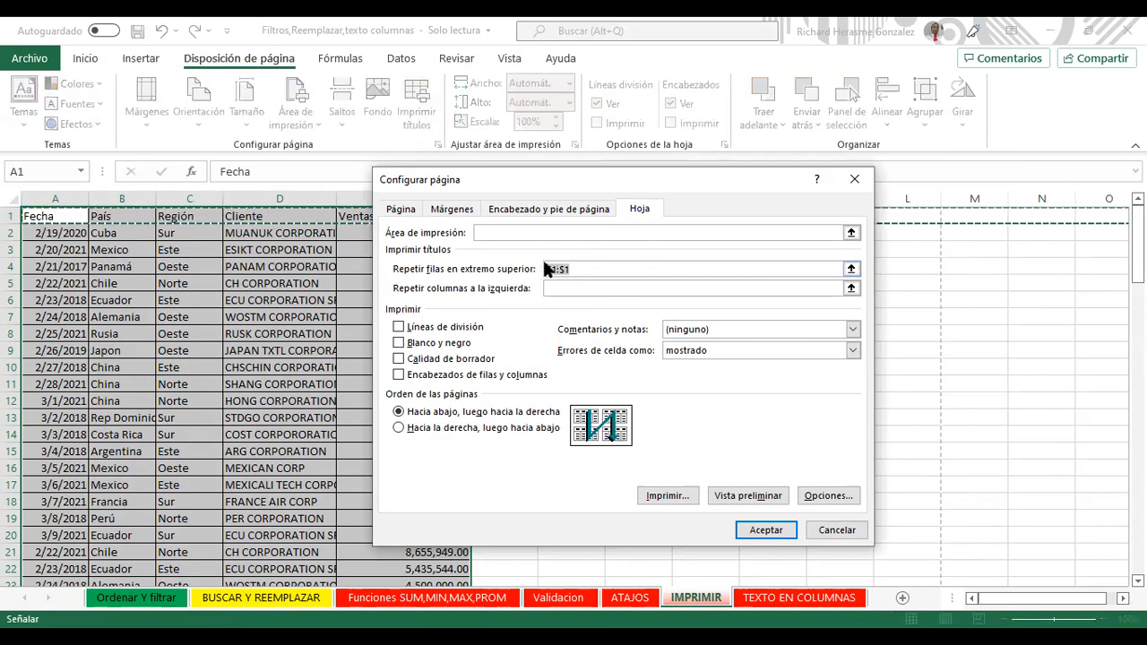
pyautogui.press('Delete')
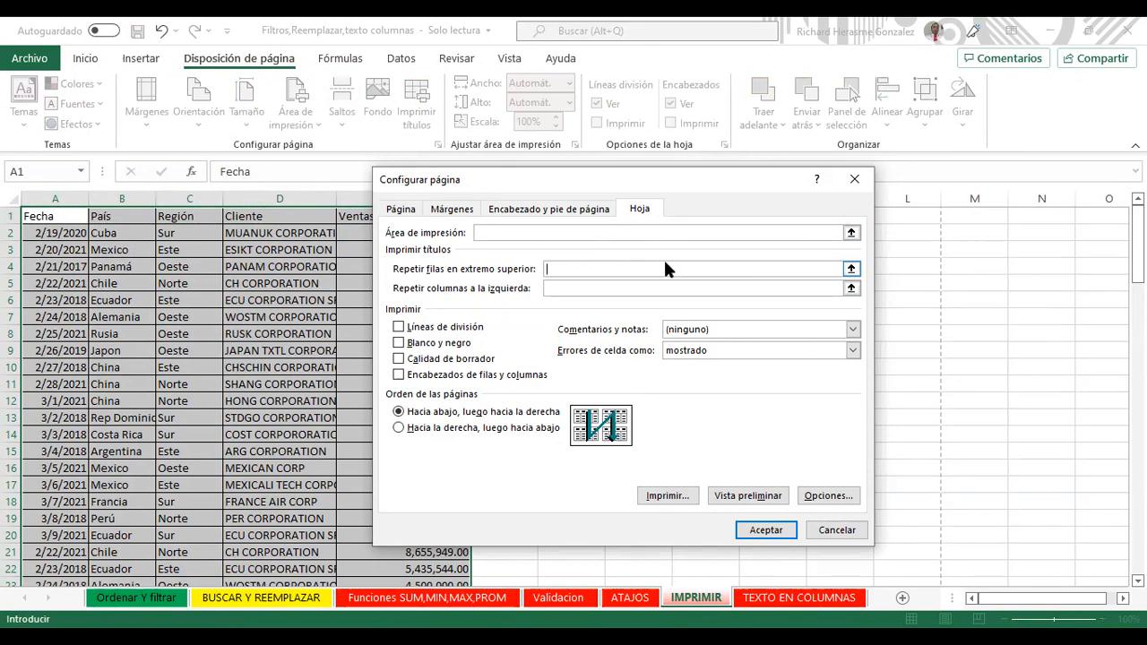
pyautogui.click(851, 269)
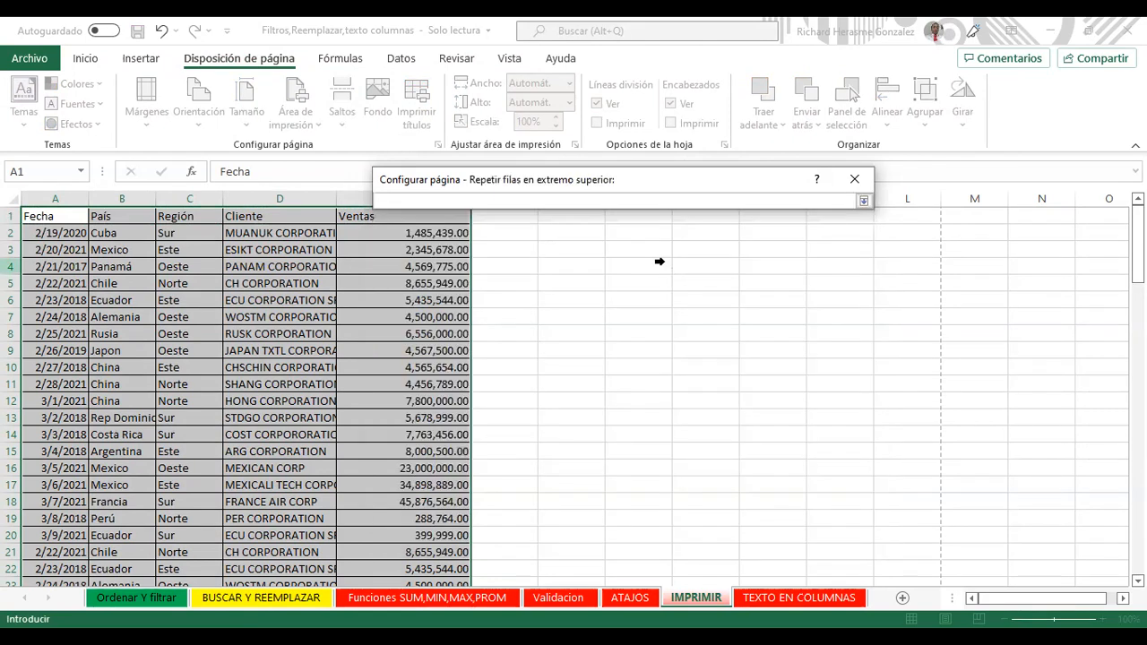
pyautogui.click(7, 215)
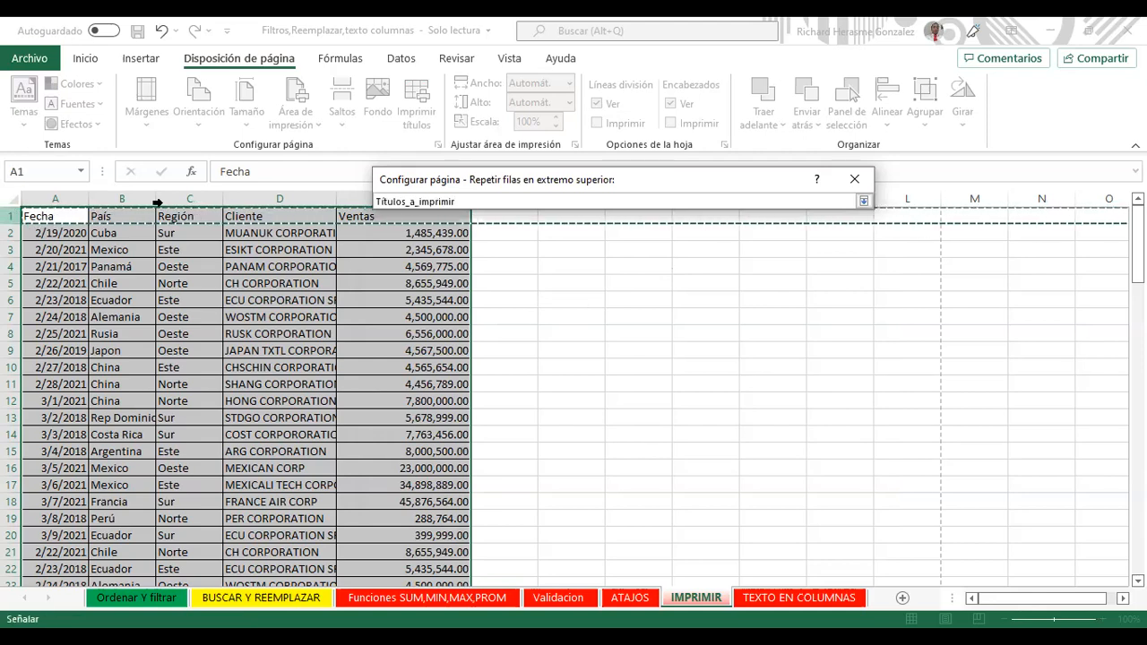
pyautogui.click(860, 201)
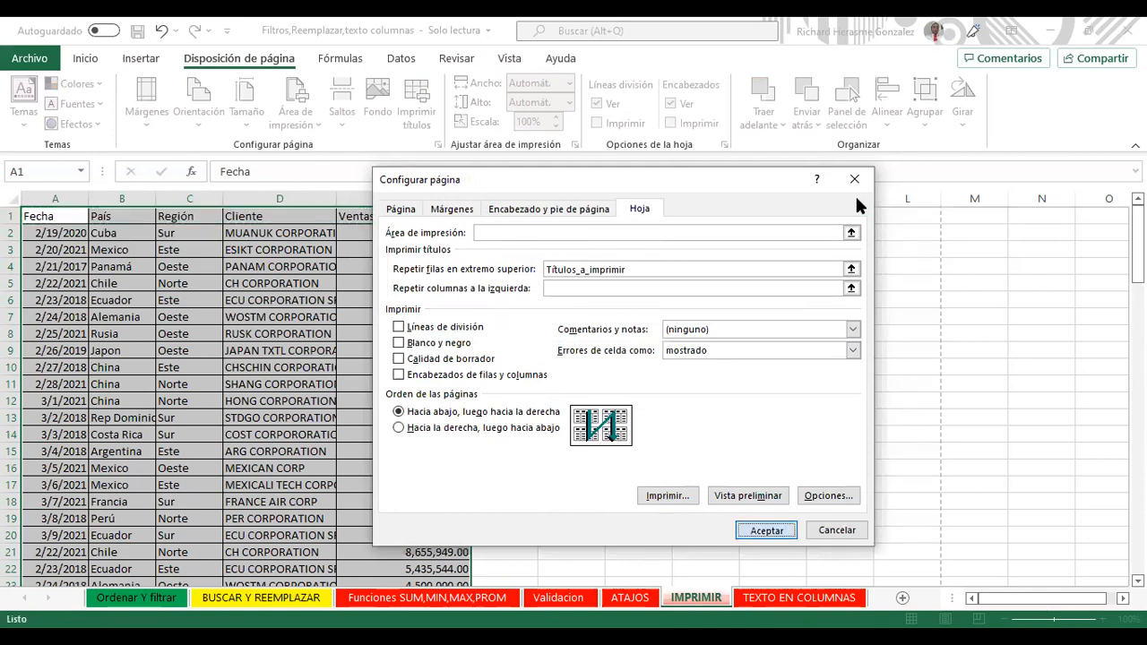
pyautogui.click(855, 180)
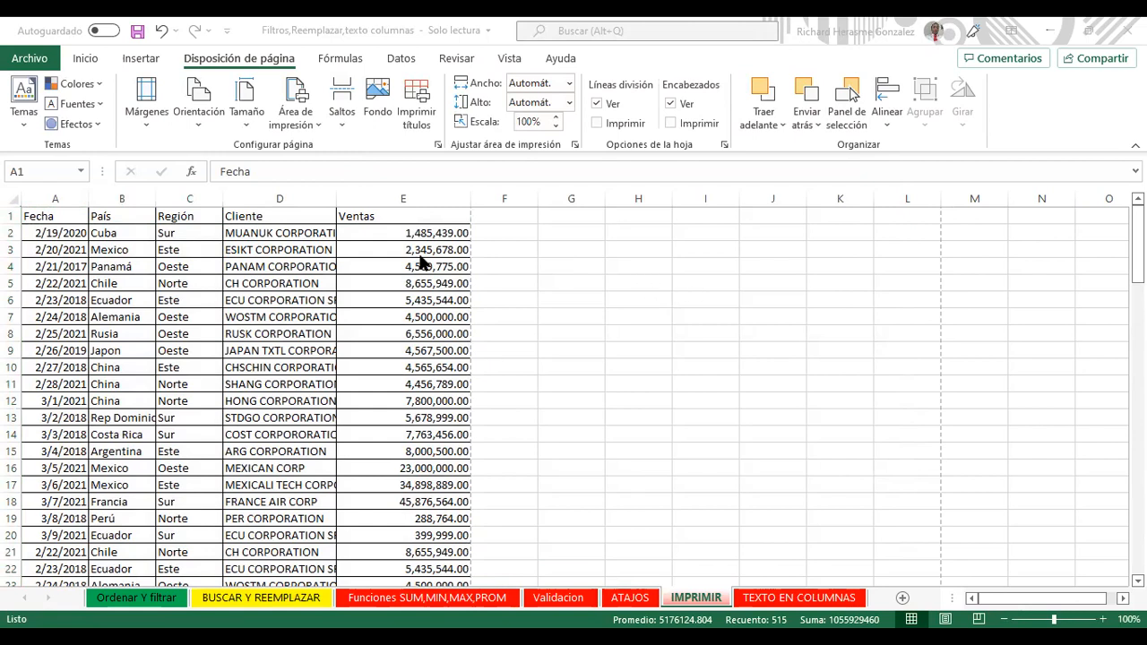
pyautogui.click(35, 56)
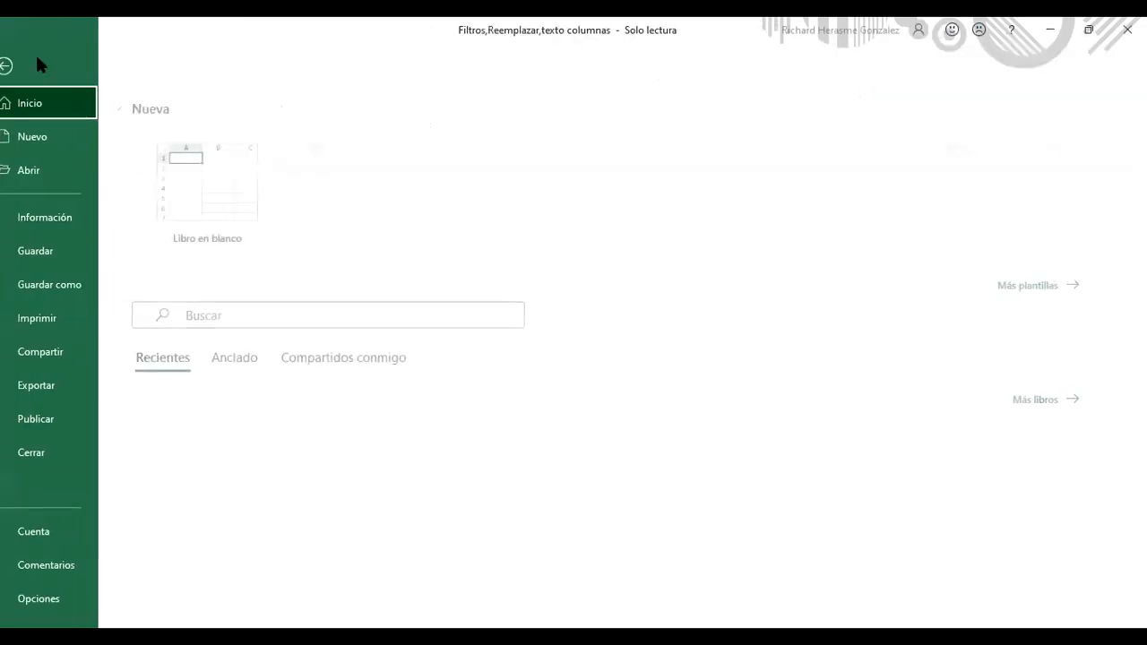
pyautogui.click(57, 328)
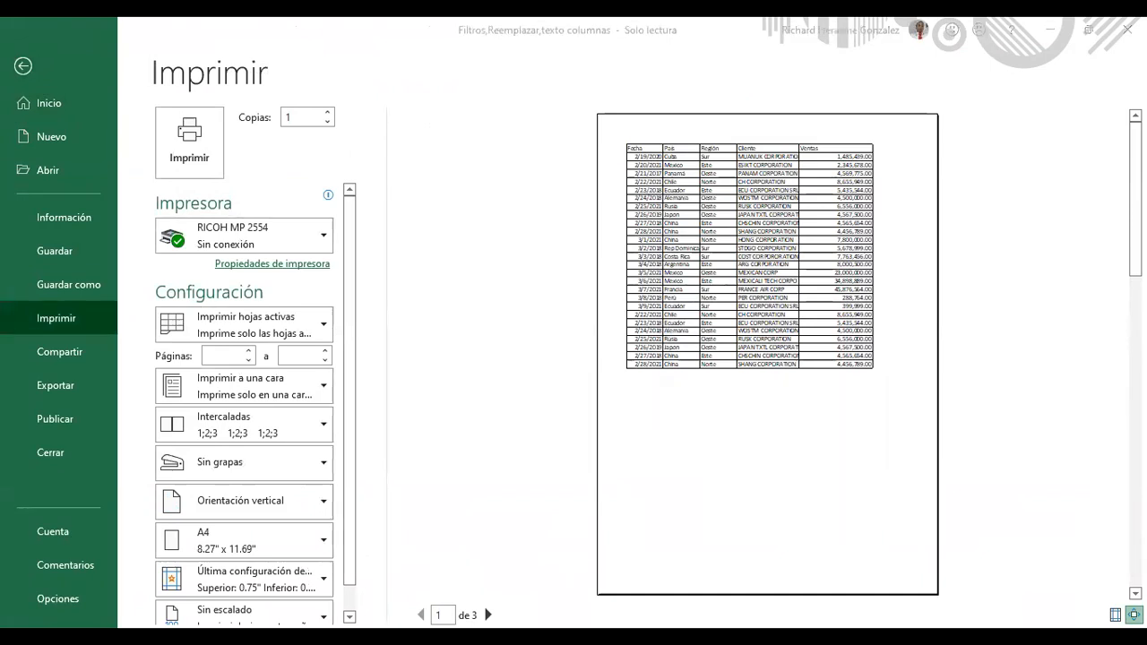
pyautogui.click(489, 615)
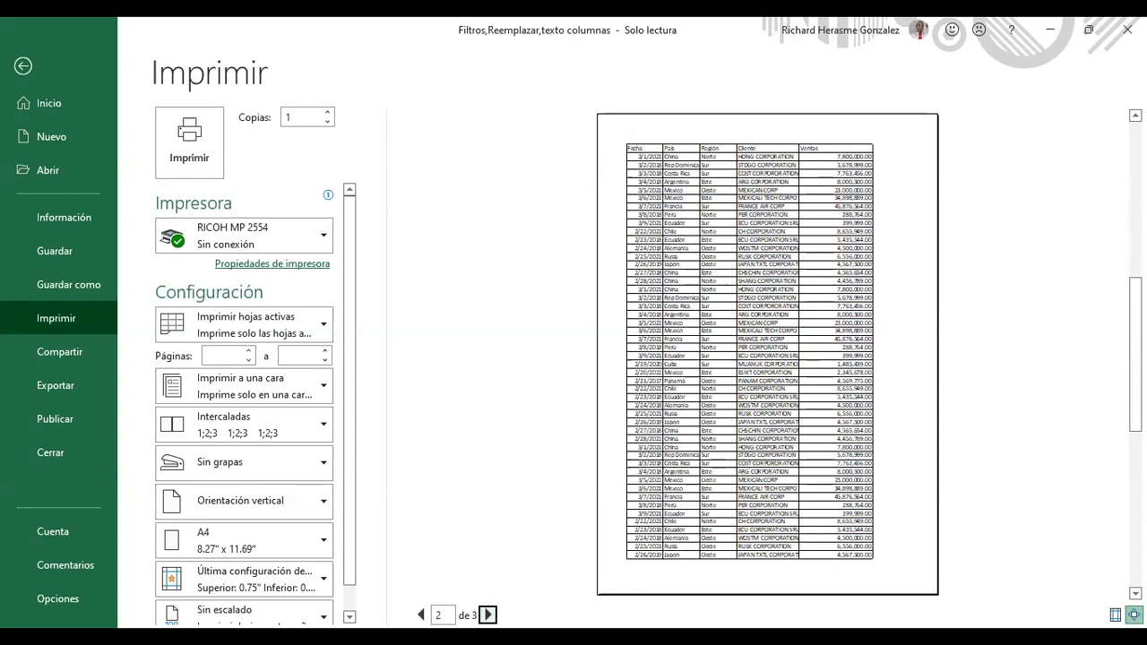
pyautogui.scroll(-2, 589, 356)
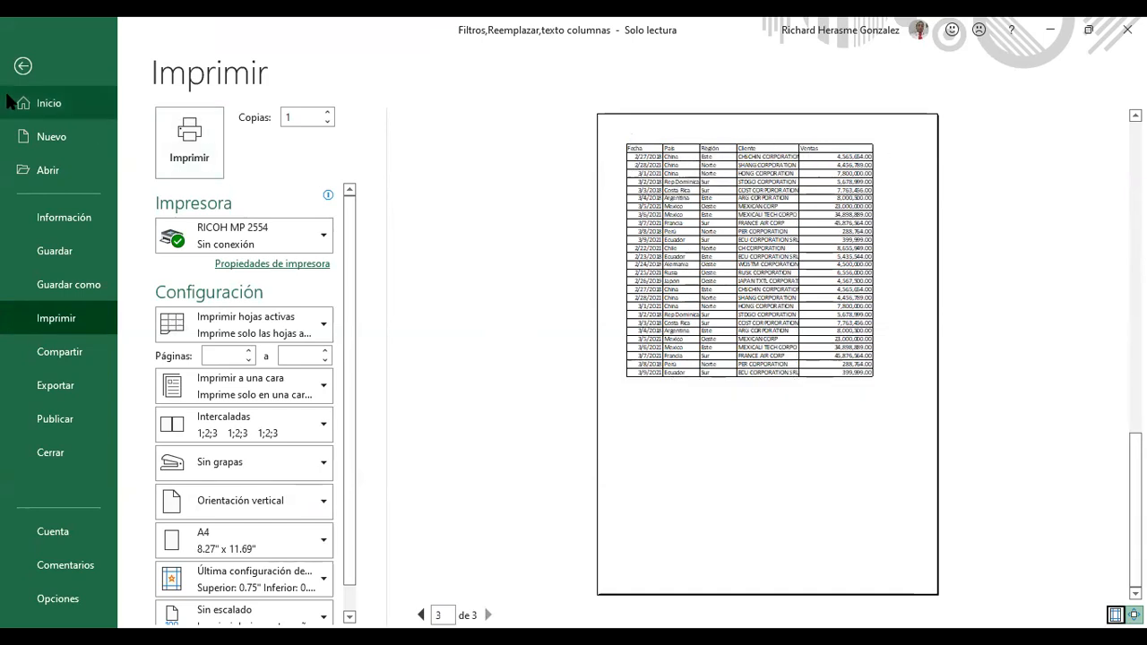
pyautogui.click(38, 75)
pyautogui.click(384, 249)
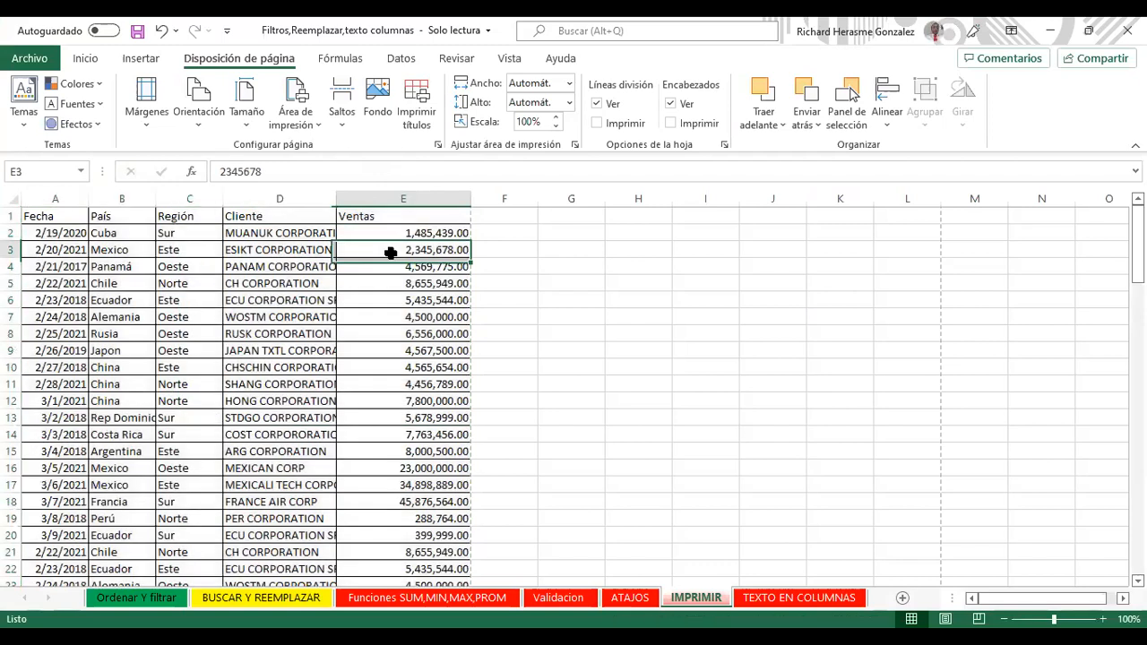
# Step: Delete $1:$1 from the rows-to-repeat field in Imprimir títulos and confirm with Aceptar
pyautogui.click(418, 127)
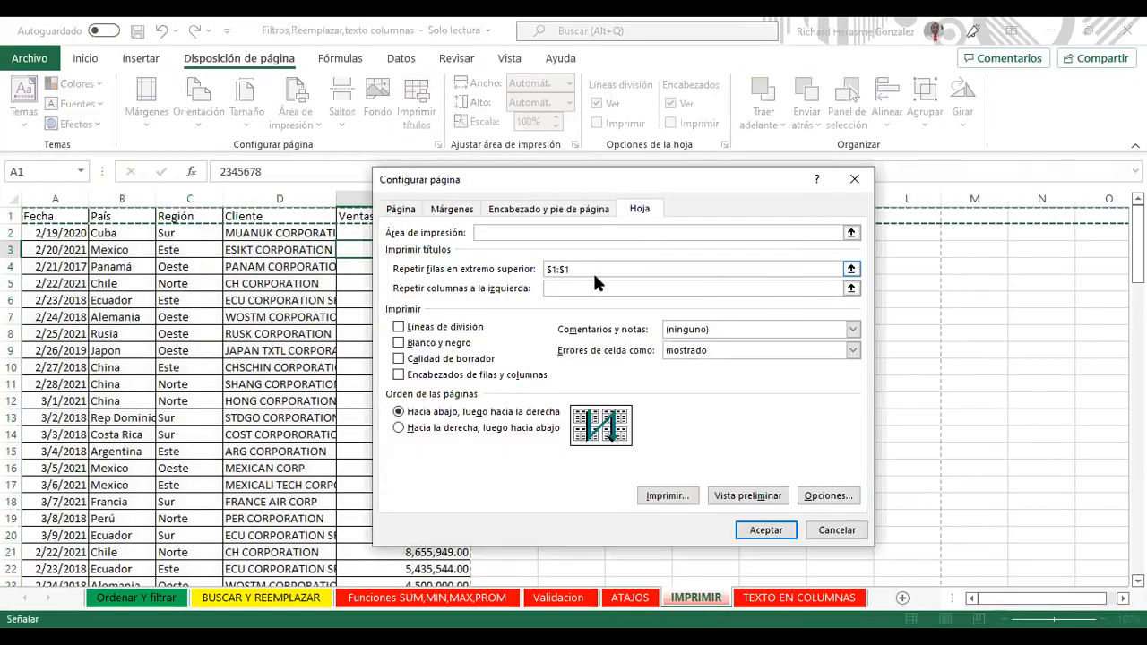
pyautogui.moveTo(564, 269); pyautogui.dragTo(467, 257)
pyautogui.press('Delete')
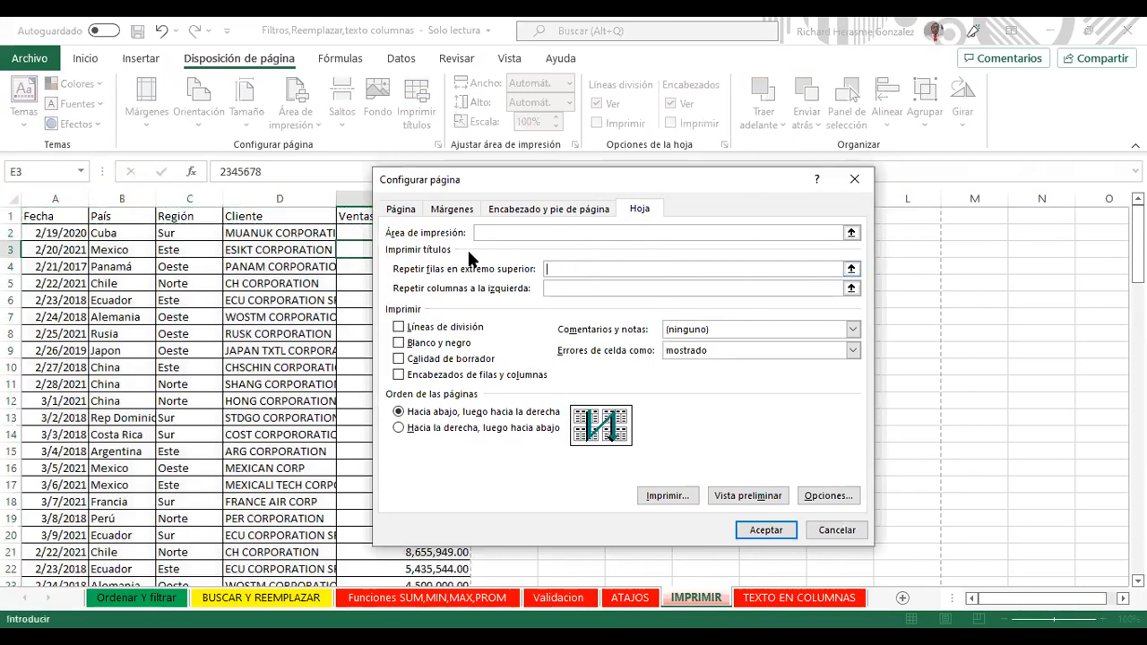
pyautogui.click(779, 526)
pyautogui.moveTo(45, 213); pyautogui.dragTo(425, 555)
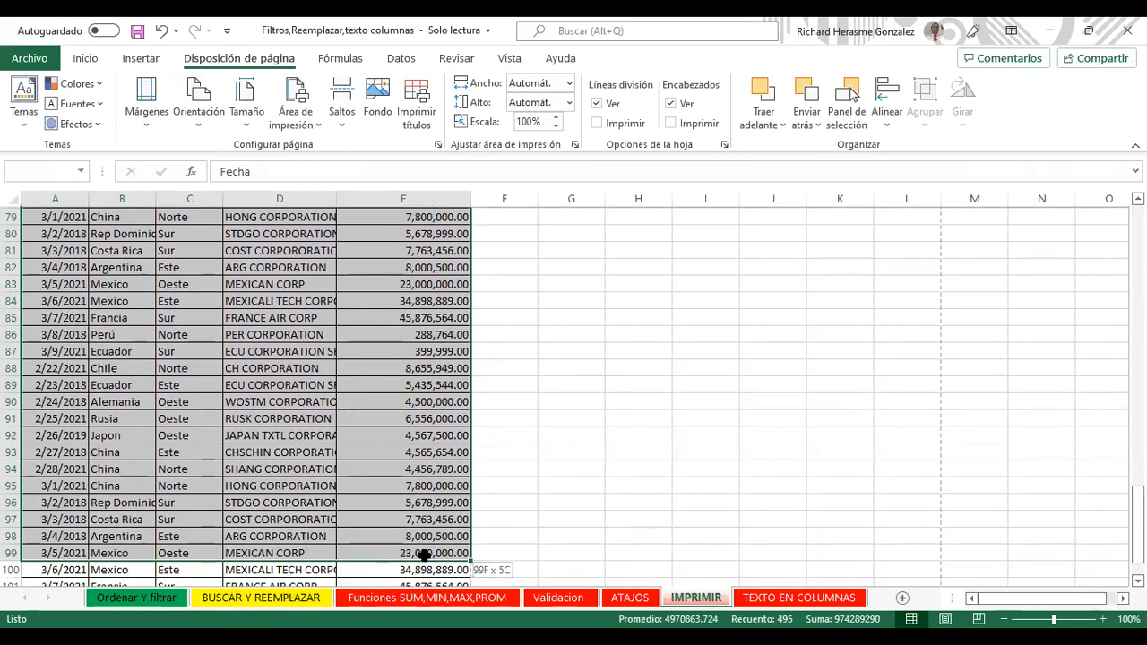
pyautogui.scroll(-2, 157, 259)
pyautogui.click(30, 59)
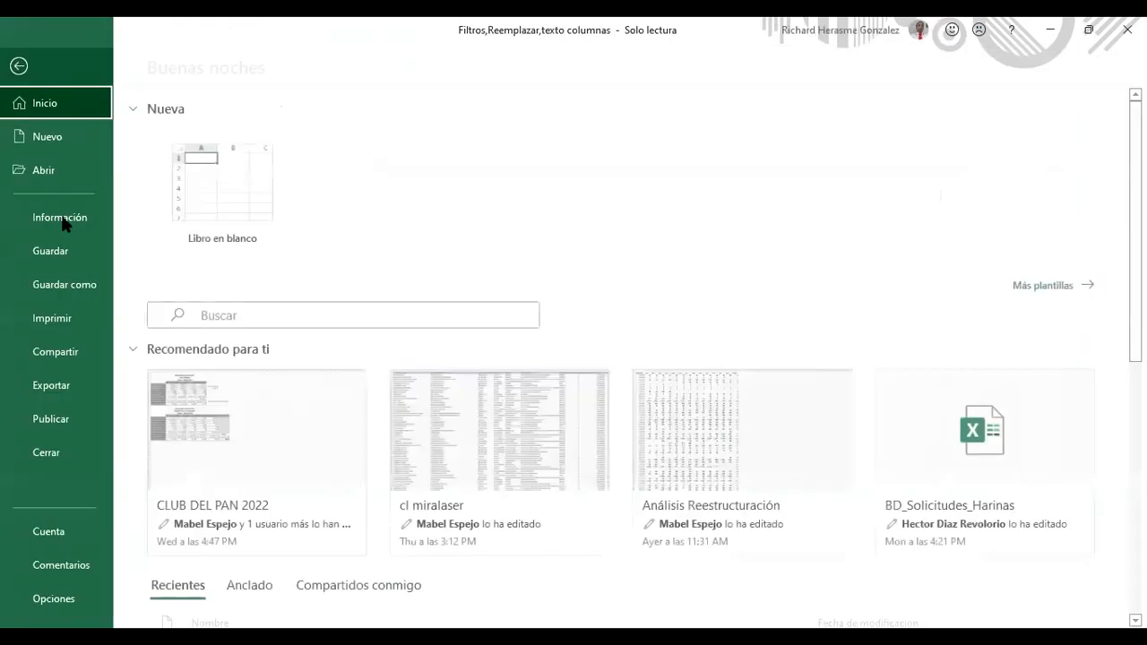
pyautogui.click(72, 318)
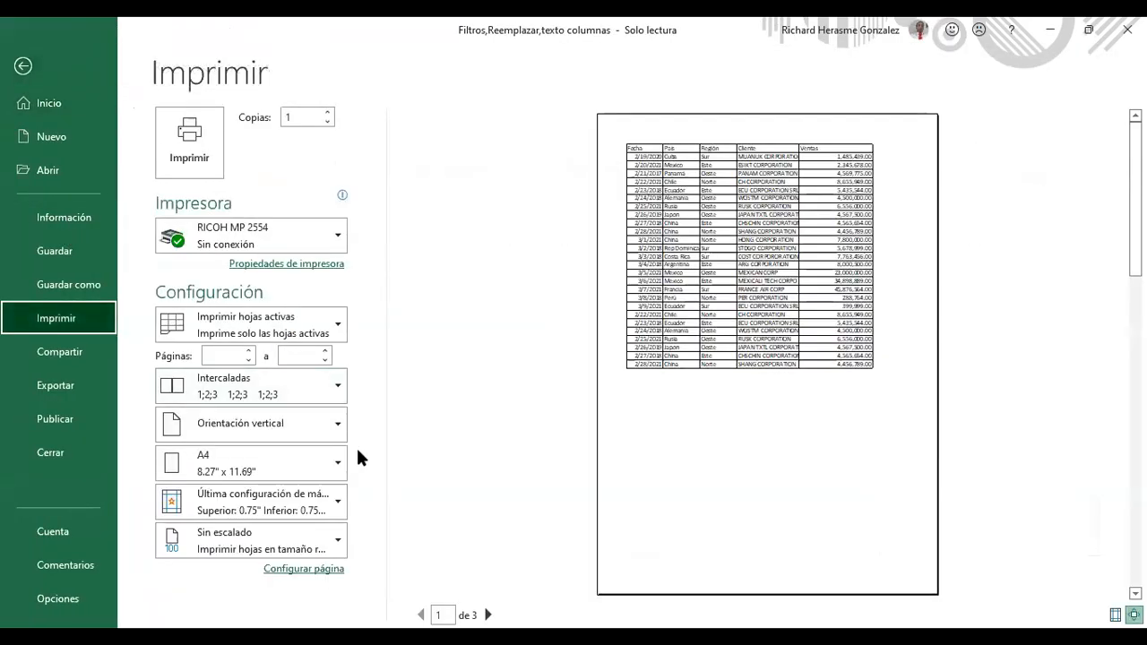
pyautogui.click(488, 615)
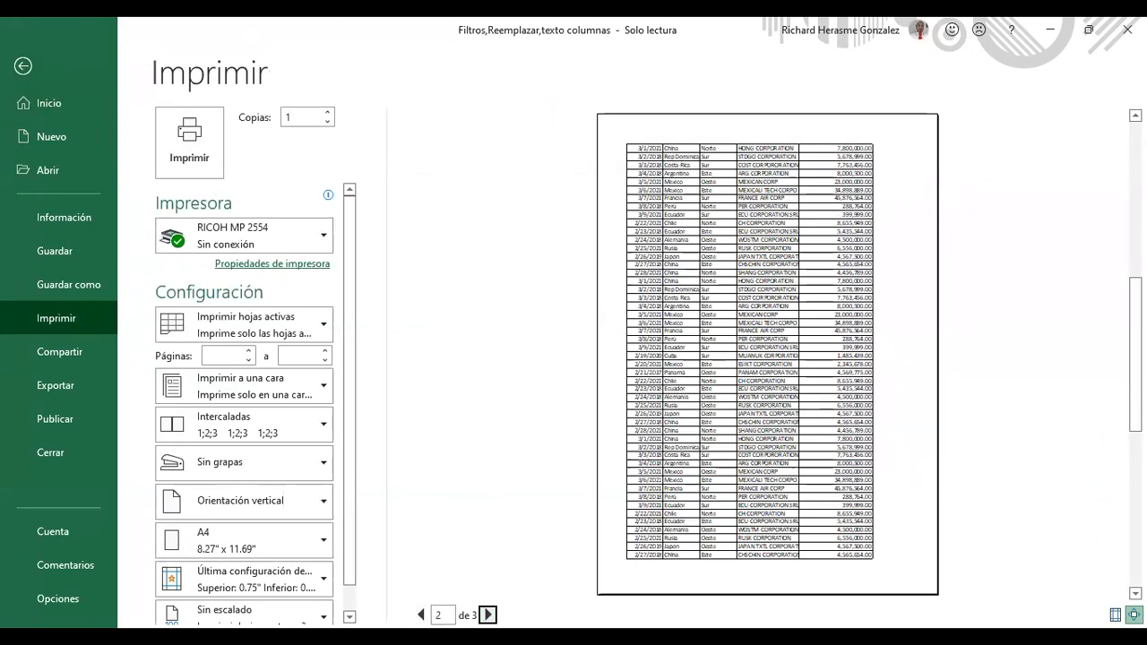
pyautogui.click(488, 615)
pyautogui.click(420, 615)
pyautogui.click(421, 614)
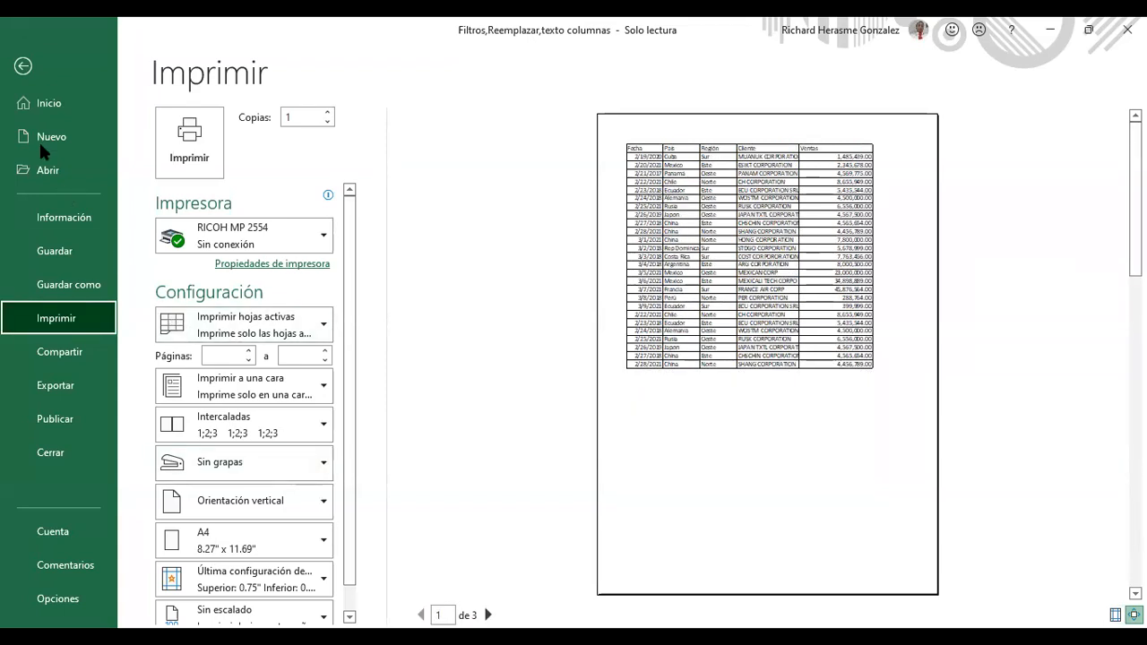
pyautogui.click(24, 68)
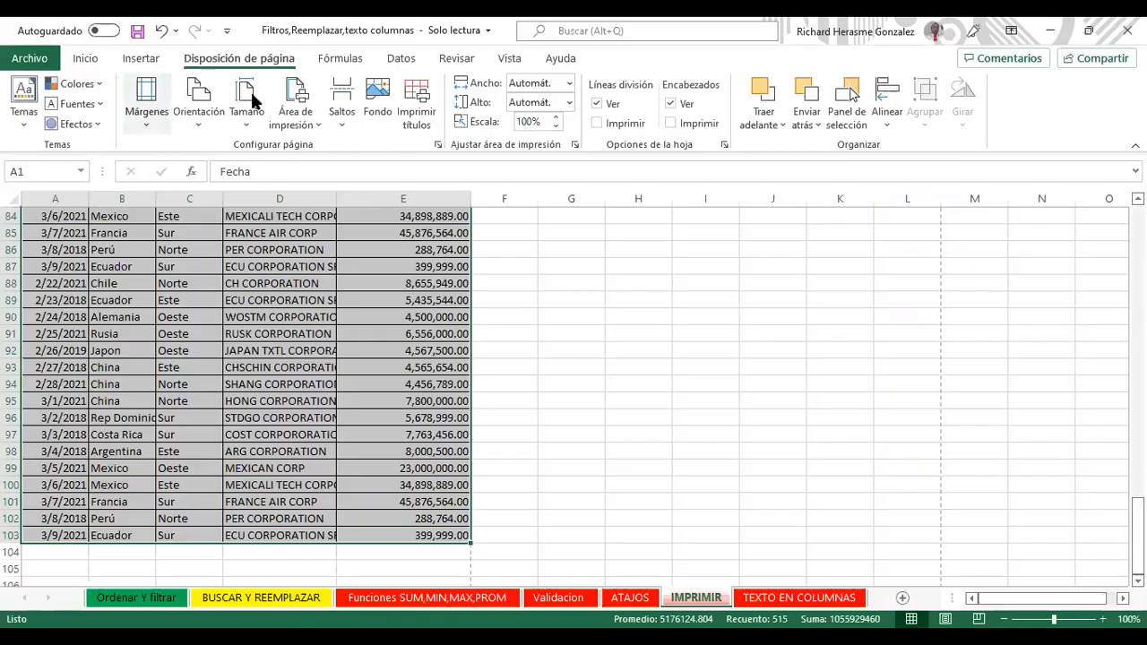
# Step: Set row 1 ($1:$1) as the repeated top rows, then open Vista preliminar
pyautogui.click(416, 112)
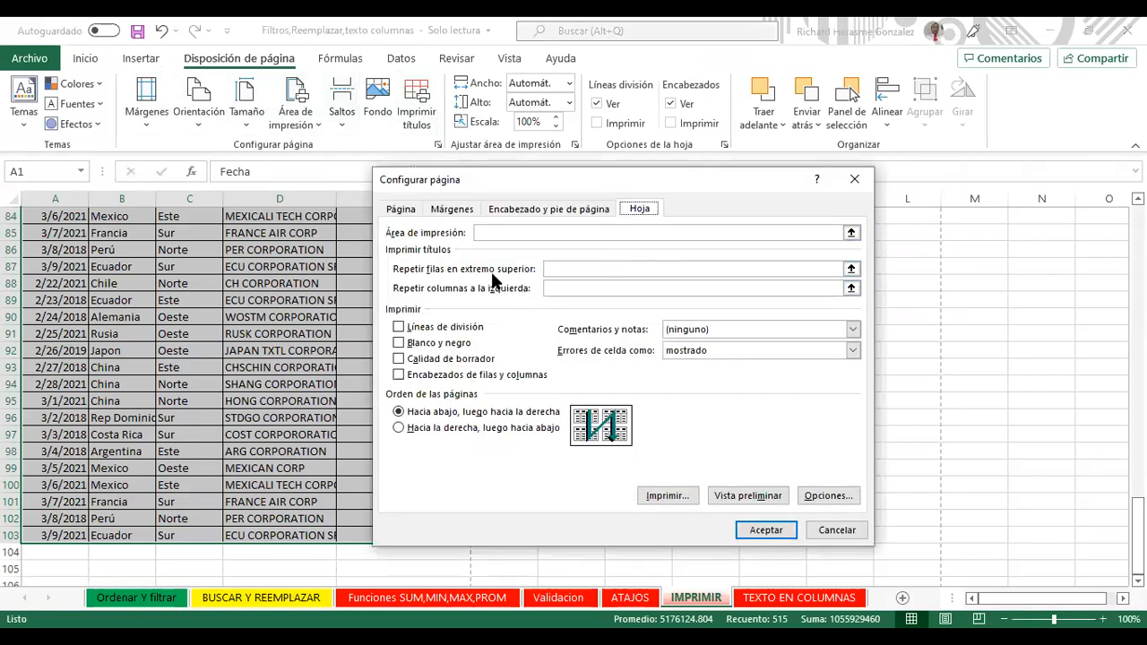
pyautogui.click(852, 269)
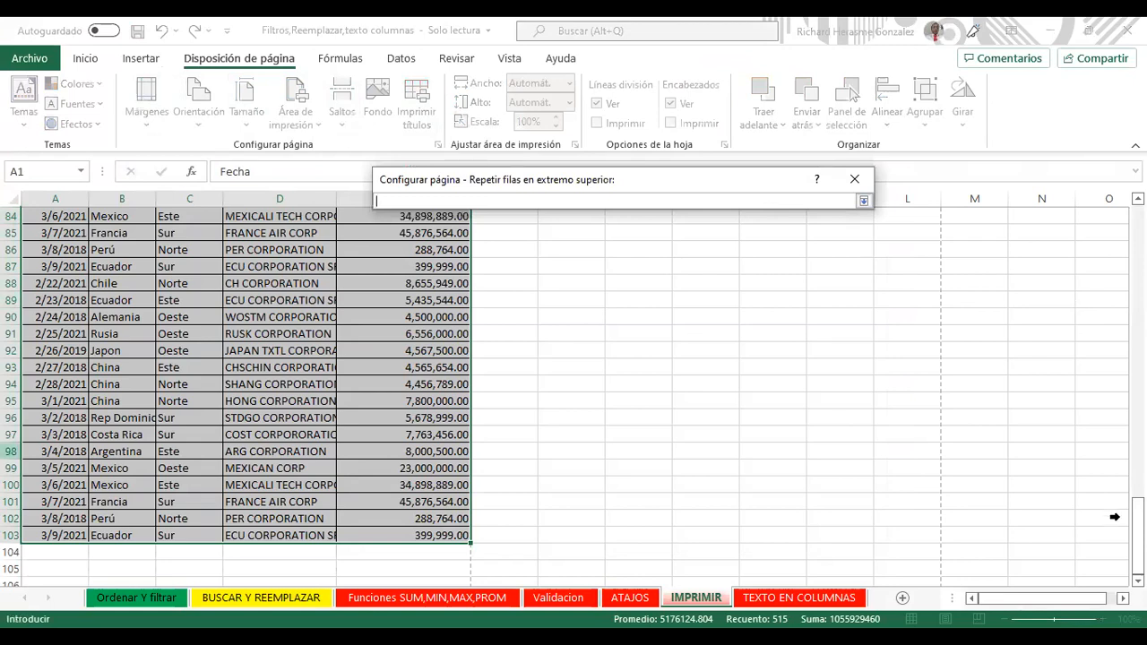
pyautogui.scroll(20, 574, 394)
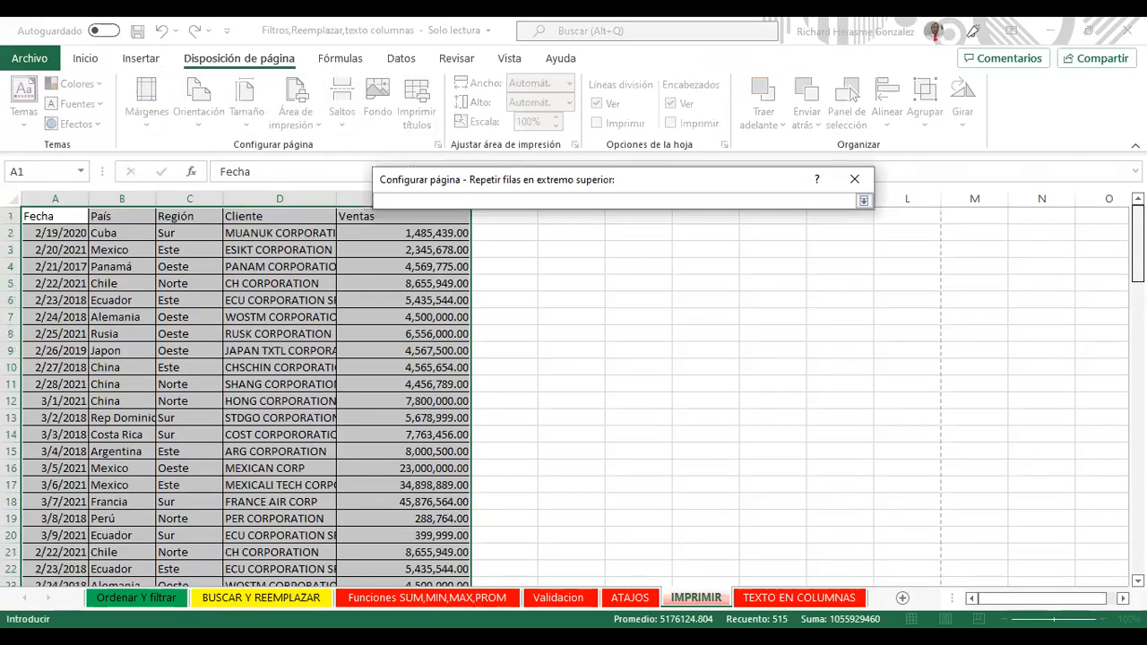
pyautogui.click(13, 216)
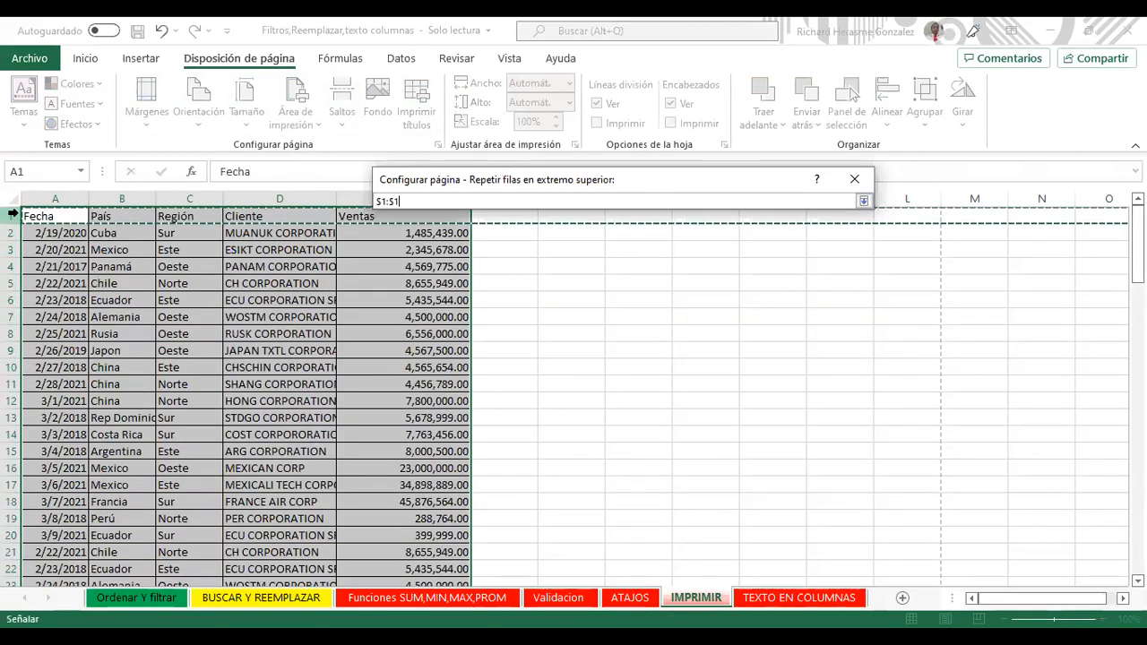
pyautogui.click(863, 202)
pyautogui.click(763, 495)
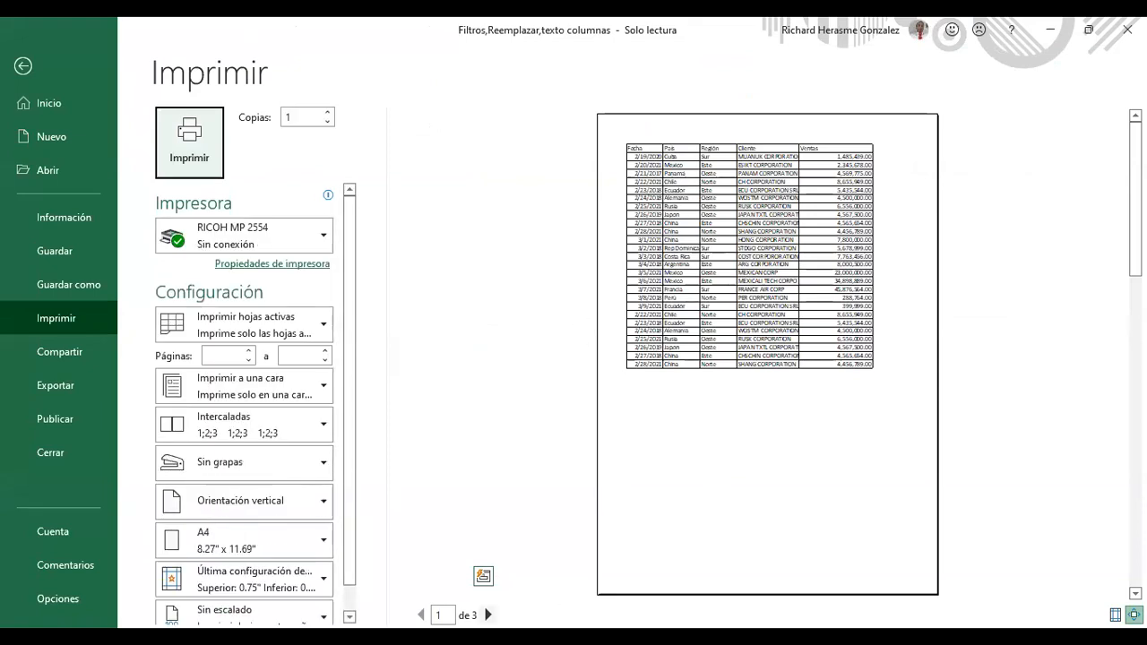
# Step: Page through the three preview pages and switch the orientation to landscape
pyautogui.click(488, 615)
pyautogui.click(489, 615)
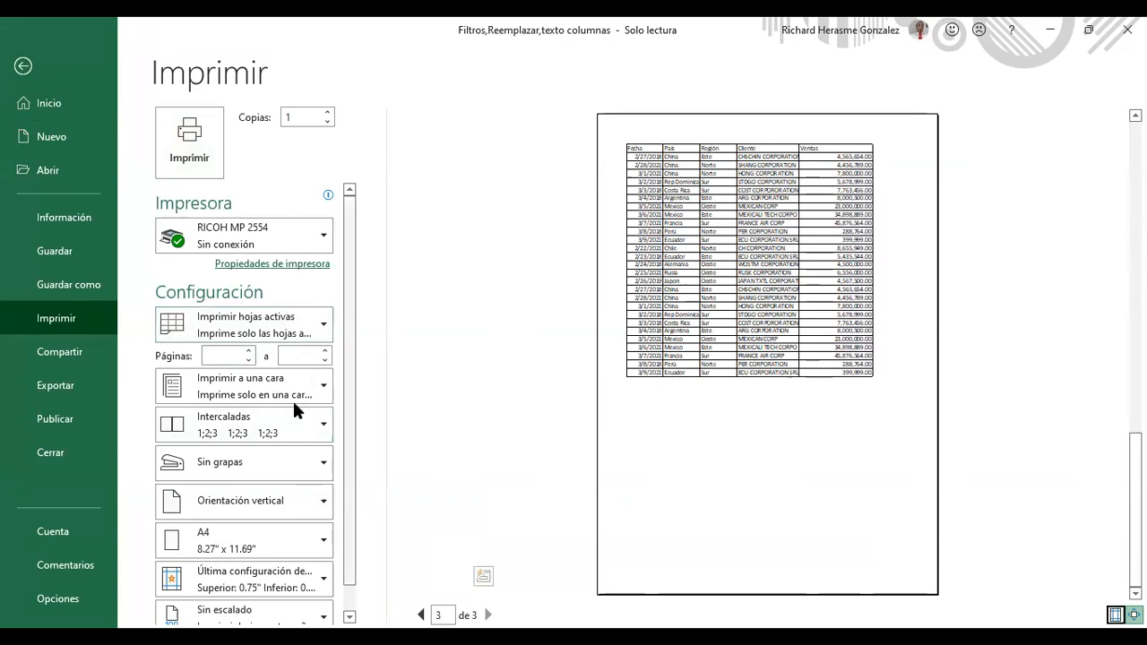
pyautogui.moveTo(349, 453); pyautogui.dragTo(349, 562)
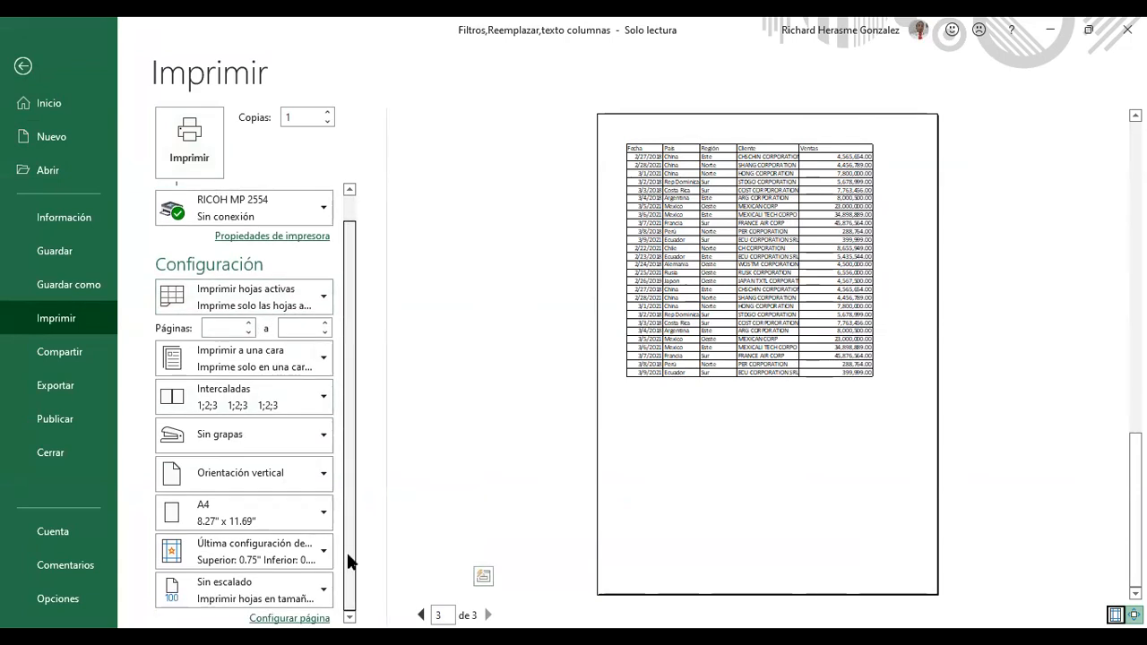
pyautogui.click(293, 480)
pyautogui.click(296, 556)
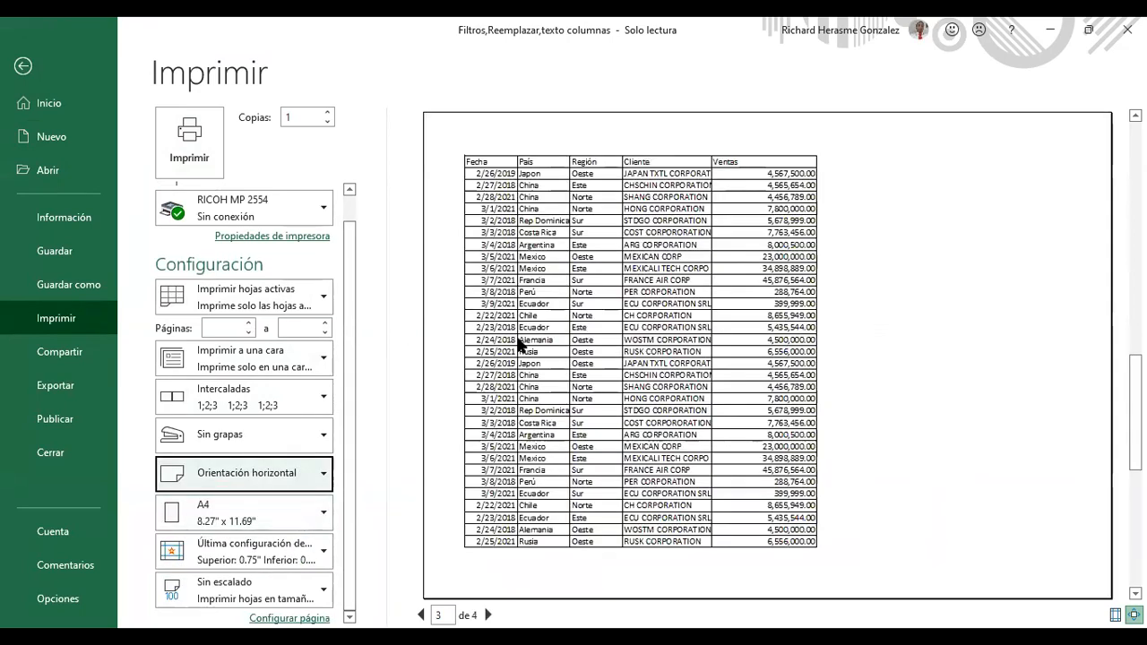
# Step: Try 11×17 and 10×14 paper sizes, then settle on Letter 8.5 x 11 inches
pyautogui.click(287, 510)
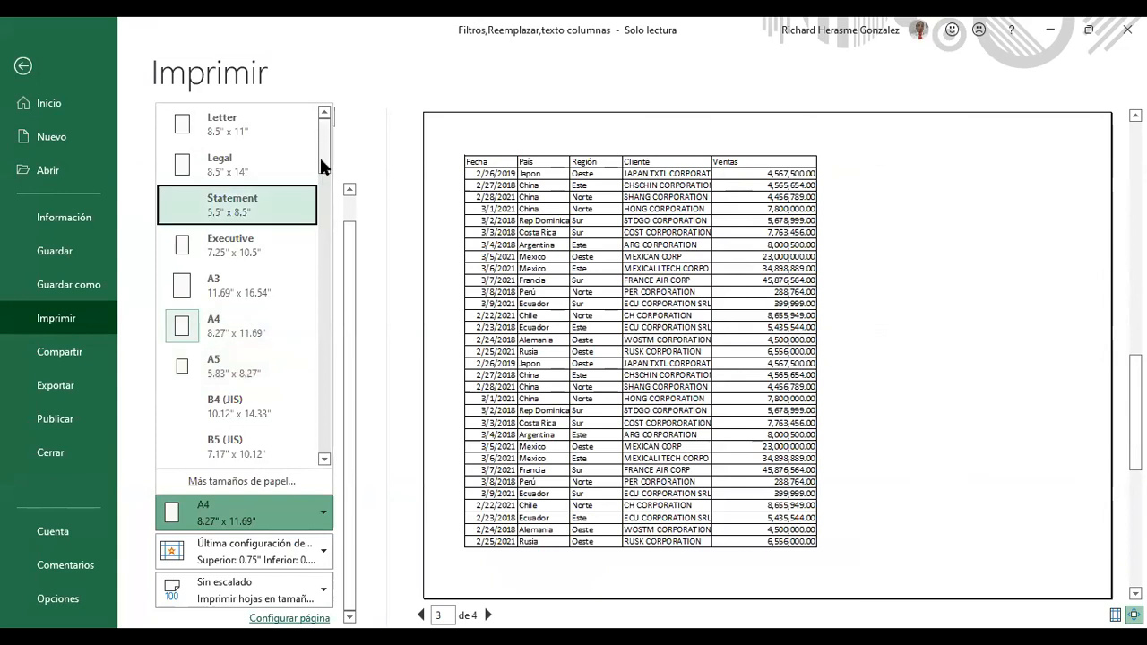
pyautogui.moveTo(319, 156); pyautogui.dragTo(311, 213)
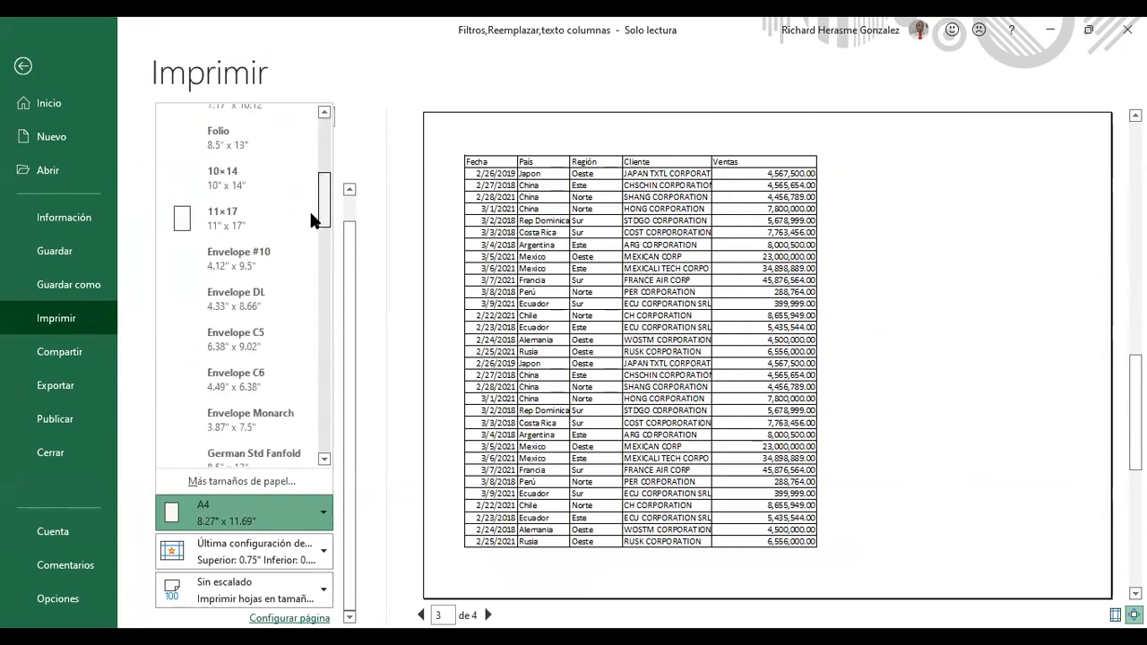
pyautogui.click(309, 221)
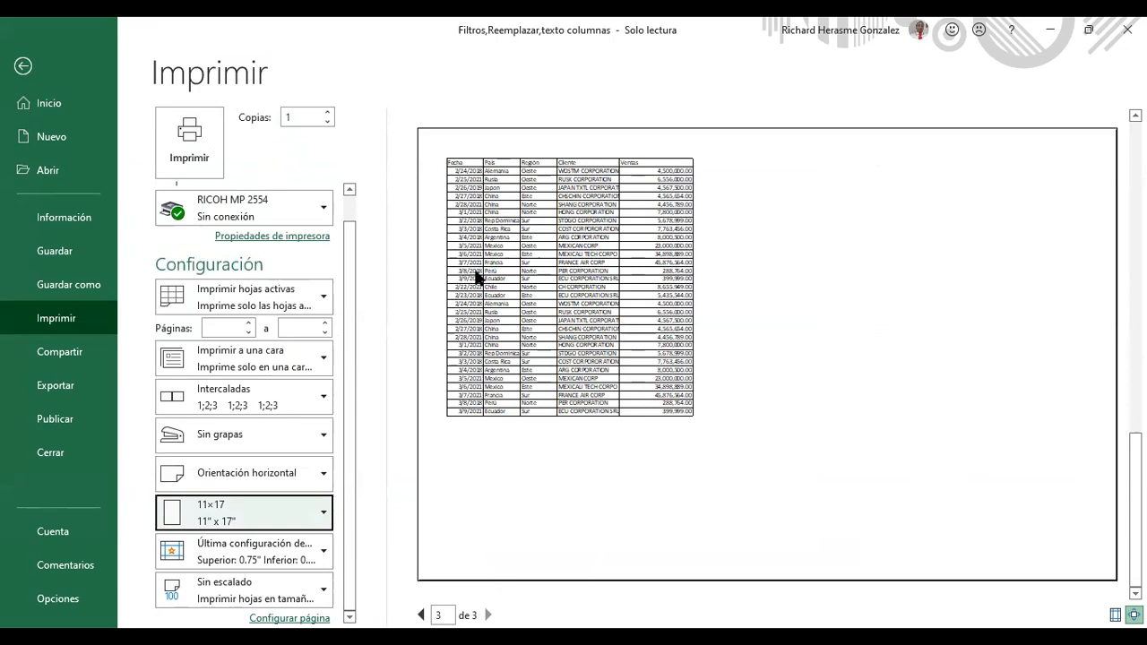
pyautogui.click(307, 522)
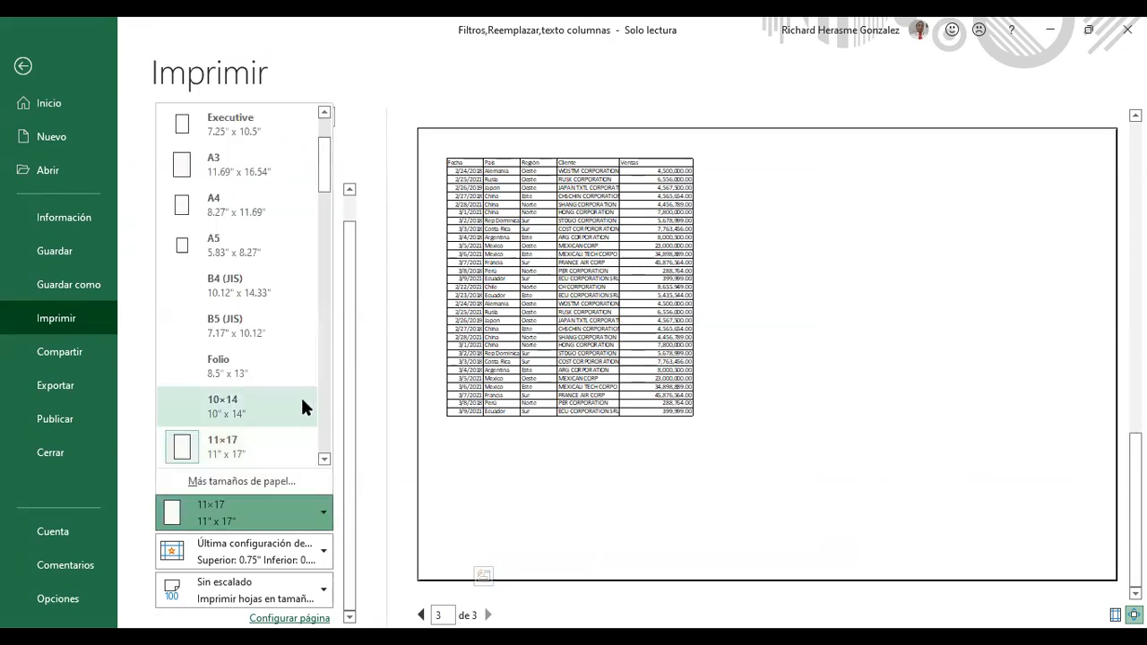
pyautogui.click(302, 407)
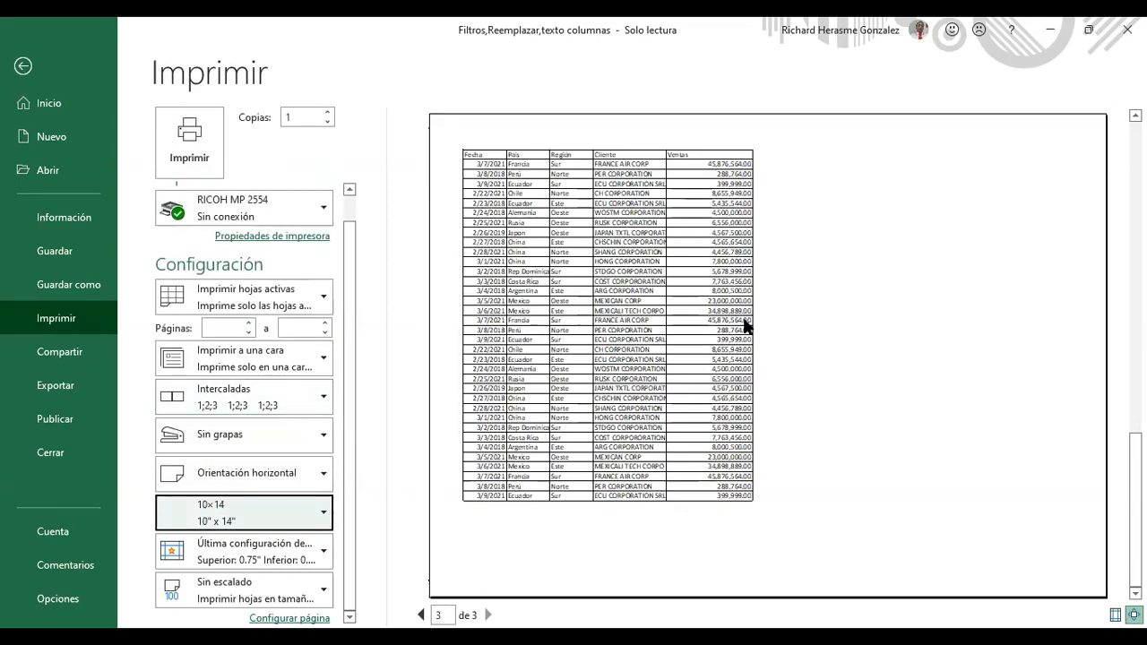
pyautogui.click(287, 520)
pyautogui.scroll(2, 323, 122)
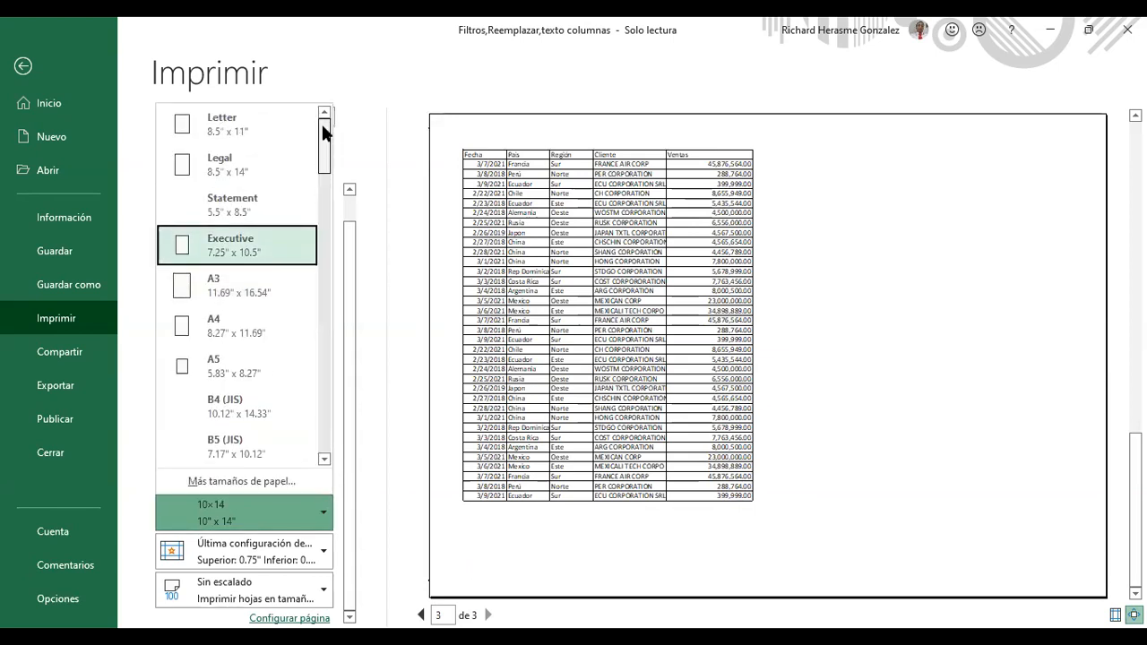
pyautogui.click(277, 126)
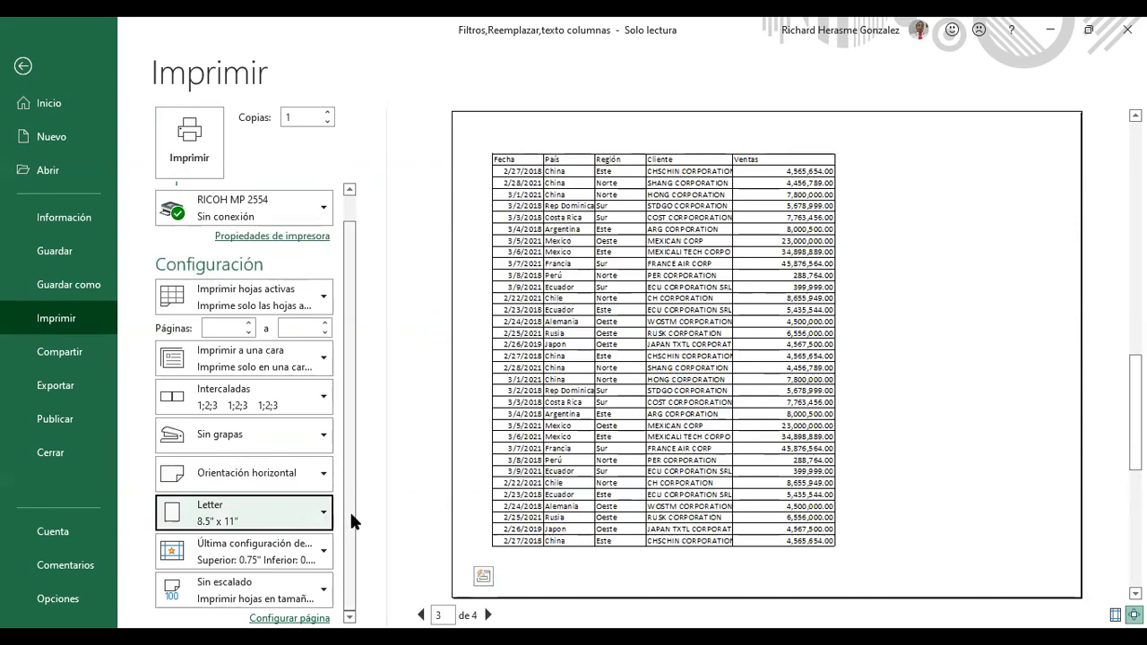
# Step: Try the Wide and Narrow margin presets, finishing on Wide 1-inch margins
pyautogui.click(311, 559)
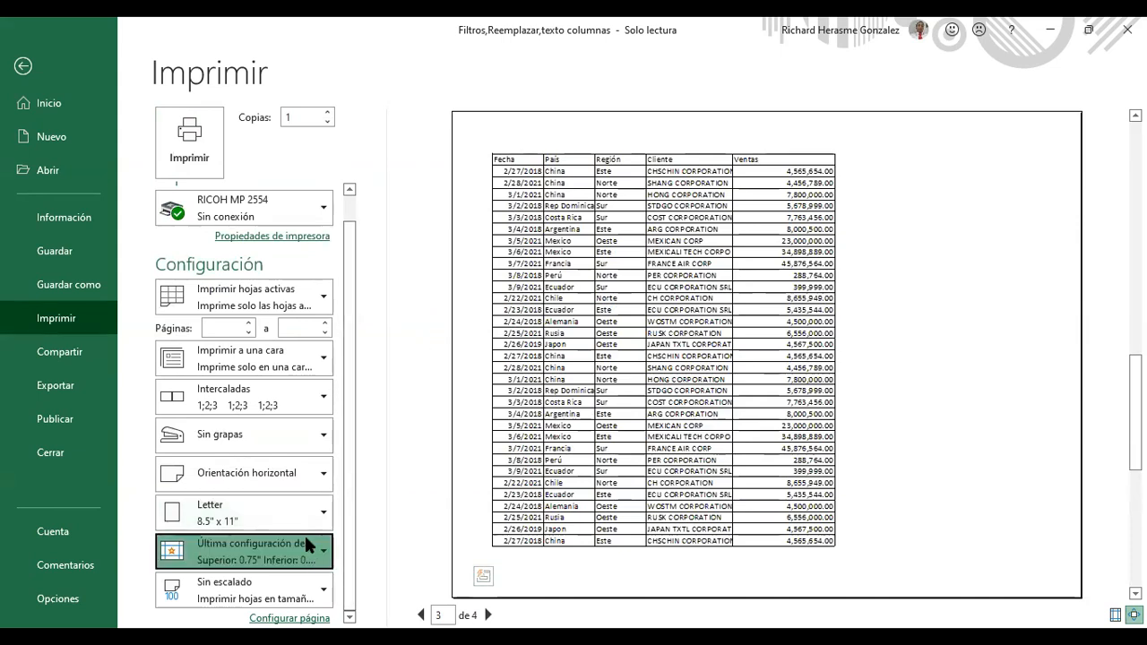
pyautogui.click(268, 331)
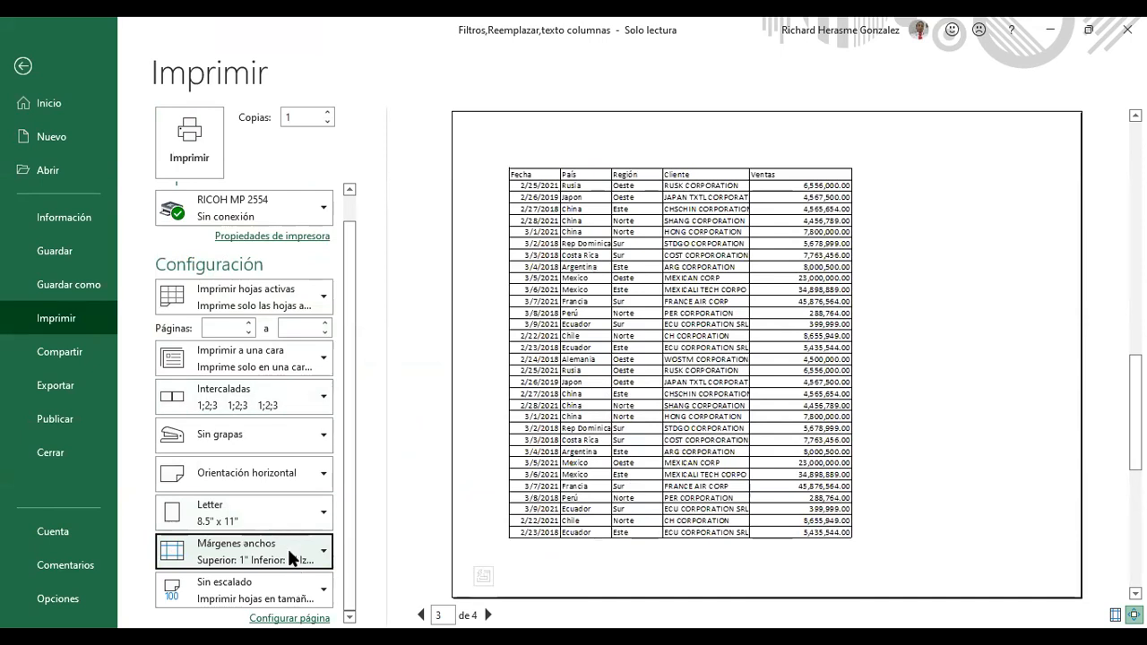
pyautogui.click(290, 549)
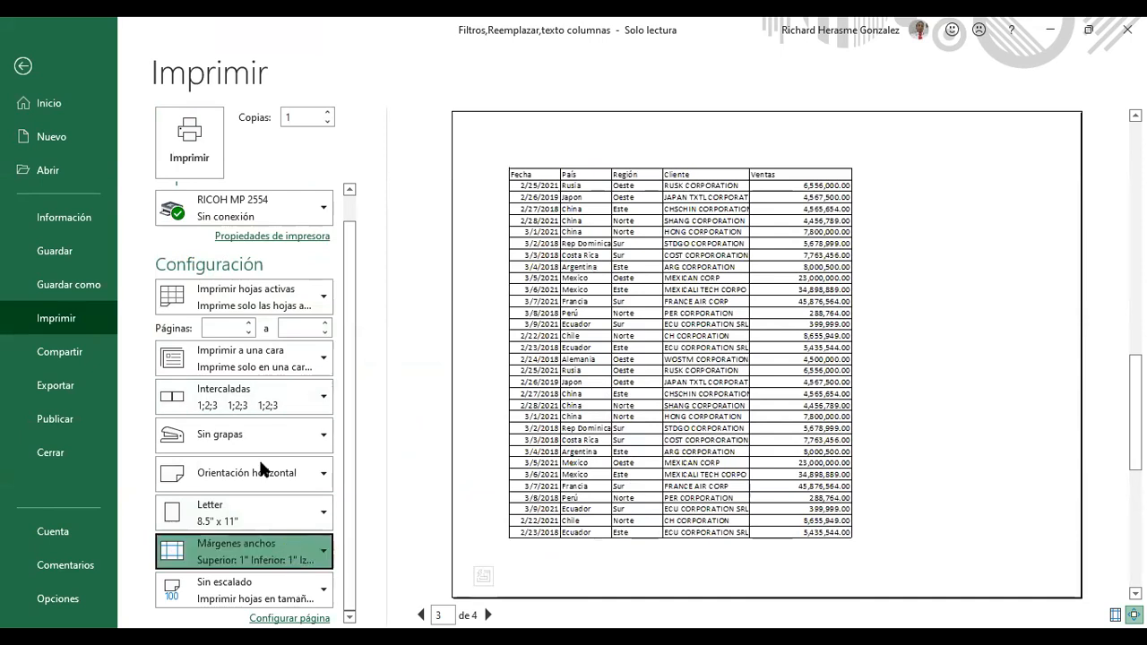
pyautogui.click(258, 458)
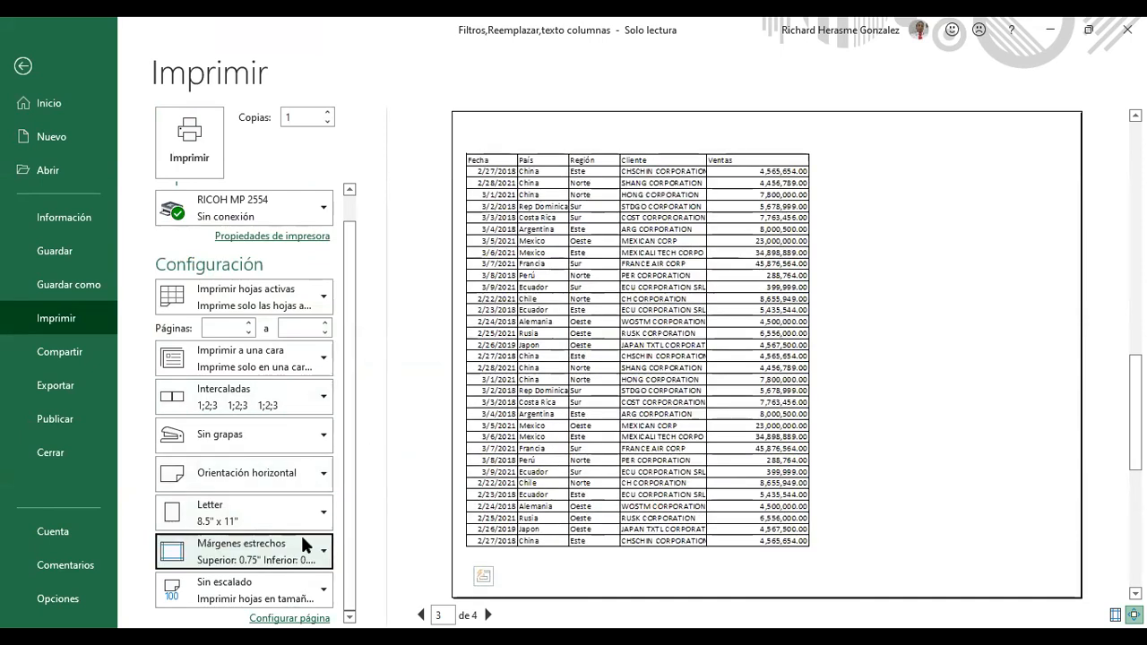
pyautogui.click(298, 562)
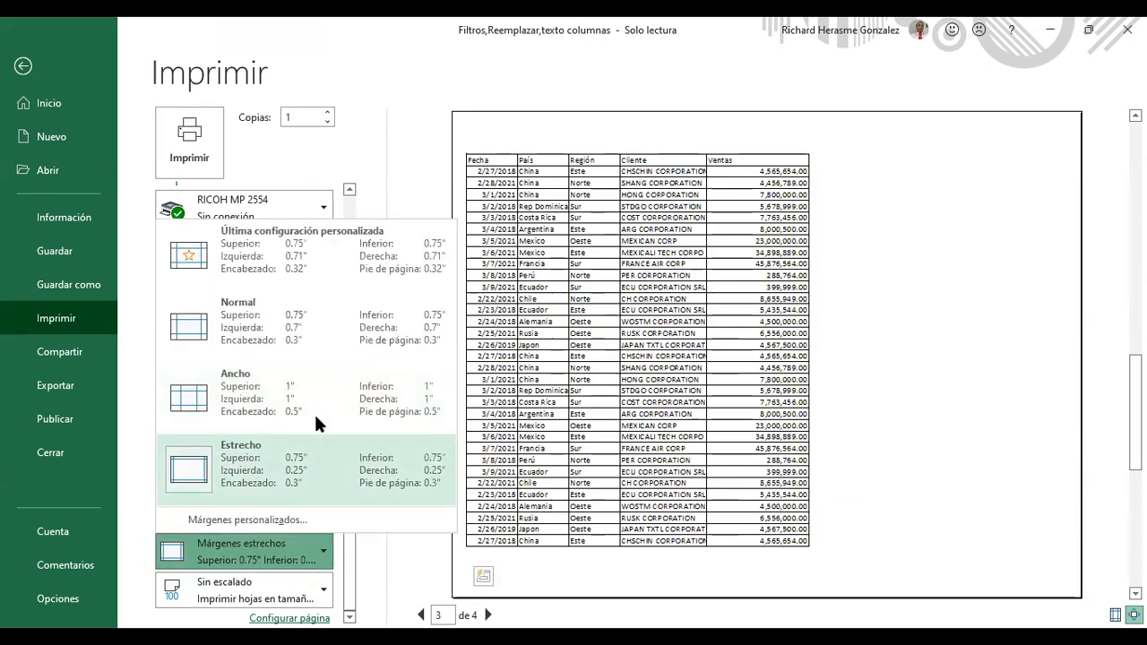
pyautogui.click(321, 384)
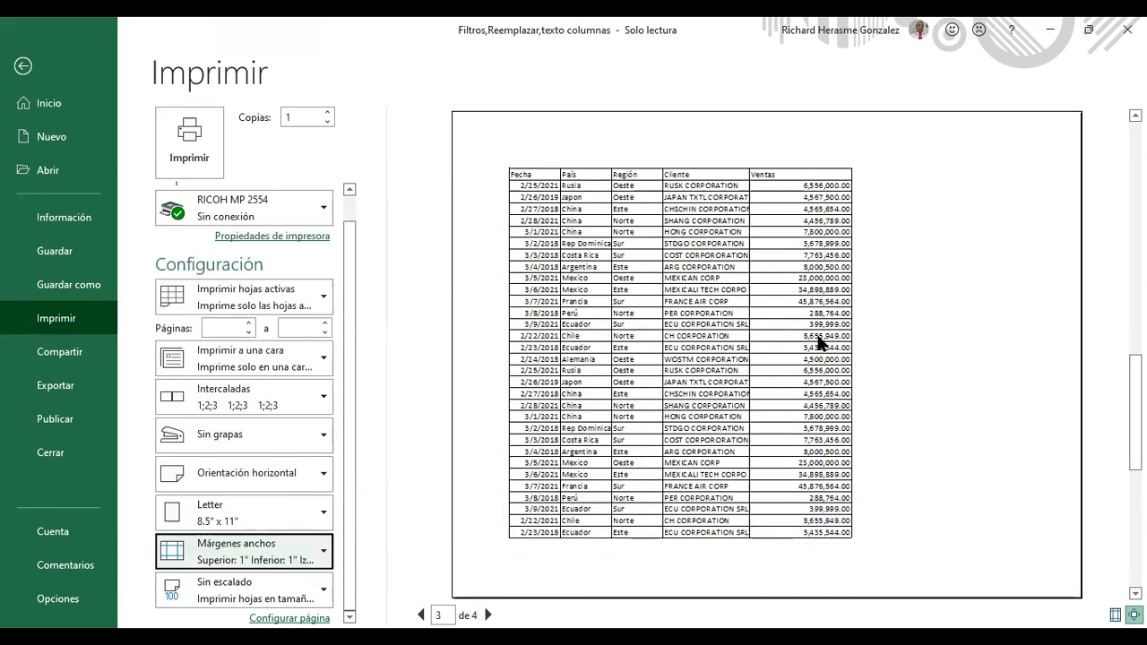
pyautogui.click(299, 523)
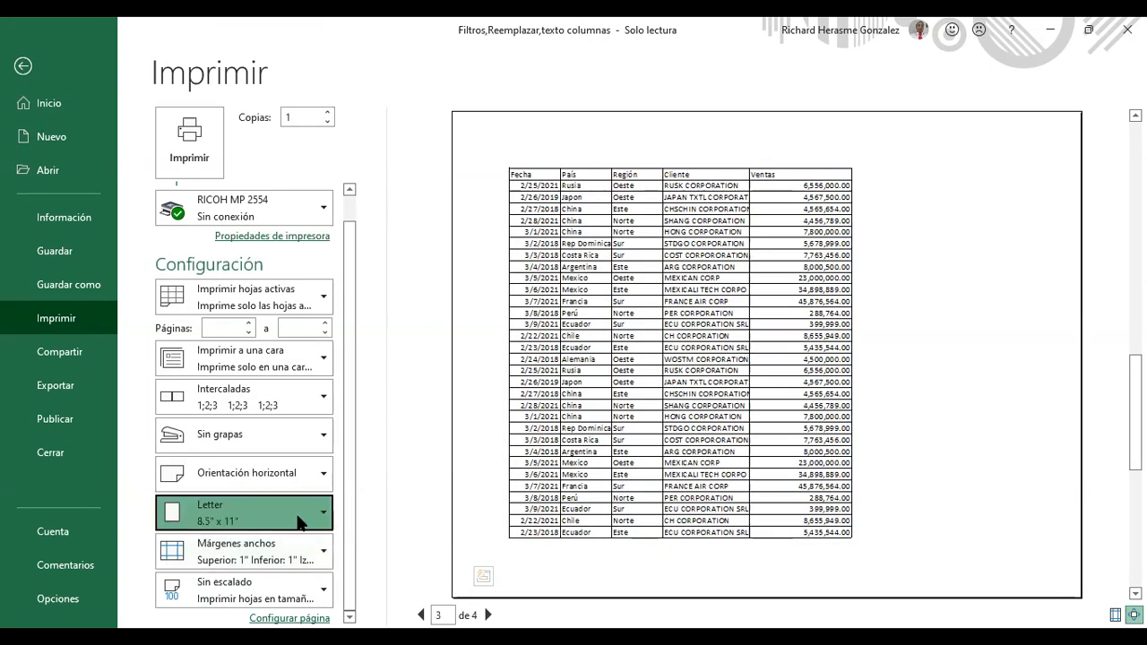
pyautogui.click(305, 617)
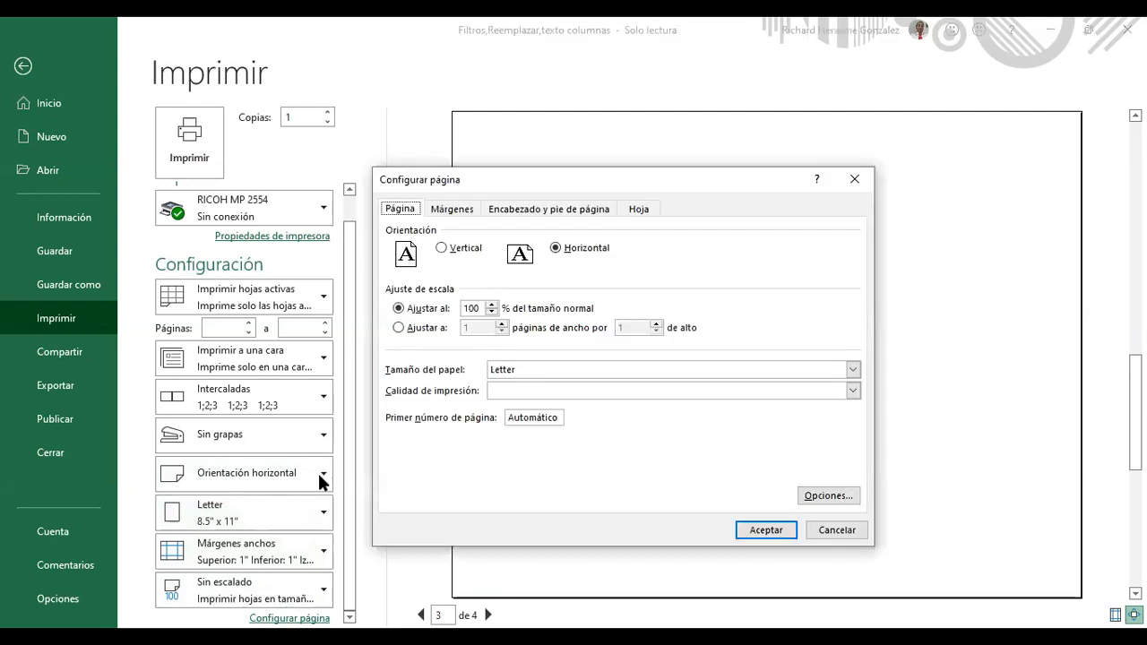
pyautogui.click(451, 209)
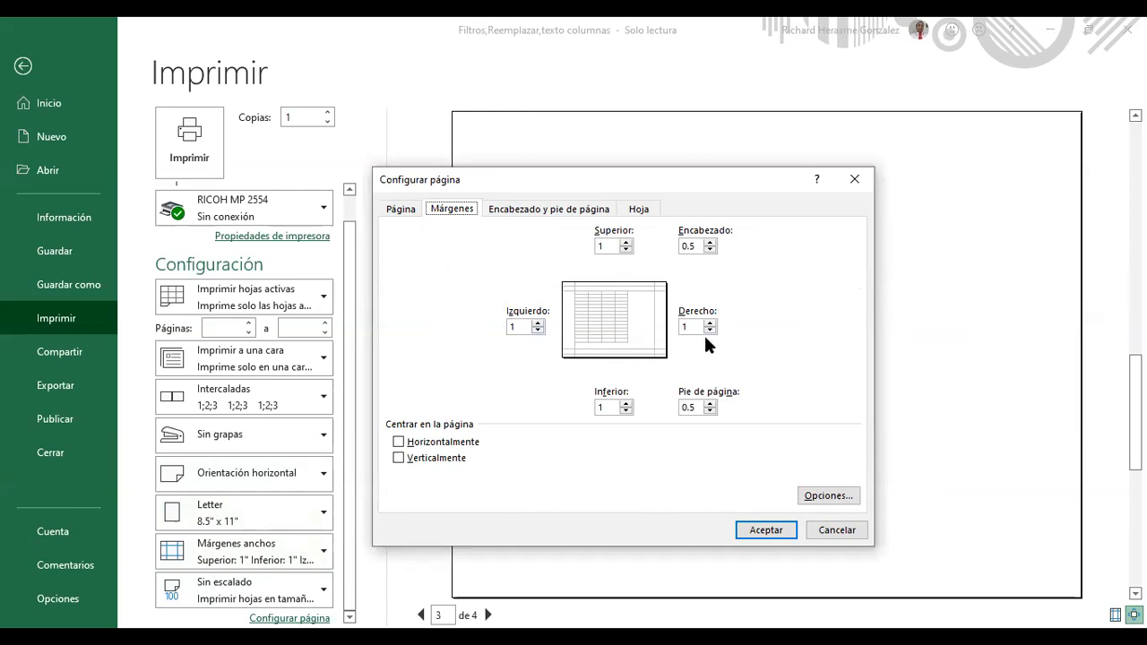
pyautogui.click(627, 241)
pyautogui.click(627, 242)
pyautogui.click(625, 242)
pyautogui.click(475, 443)
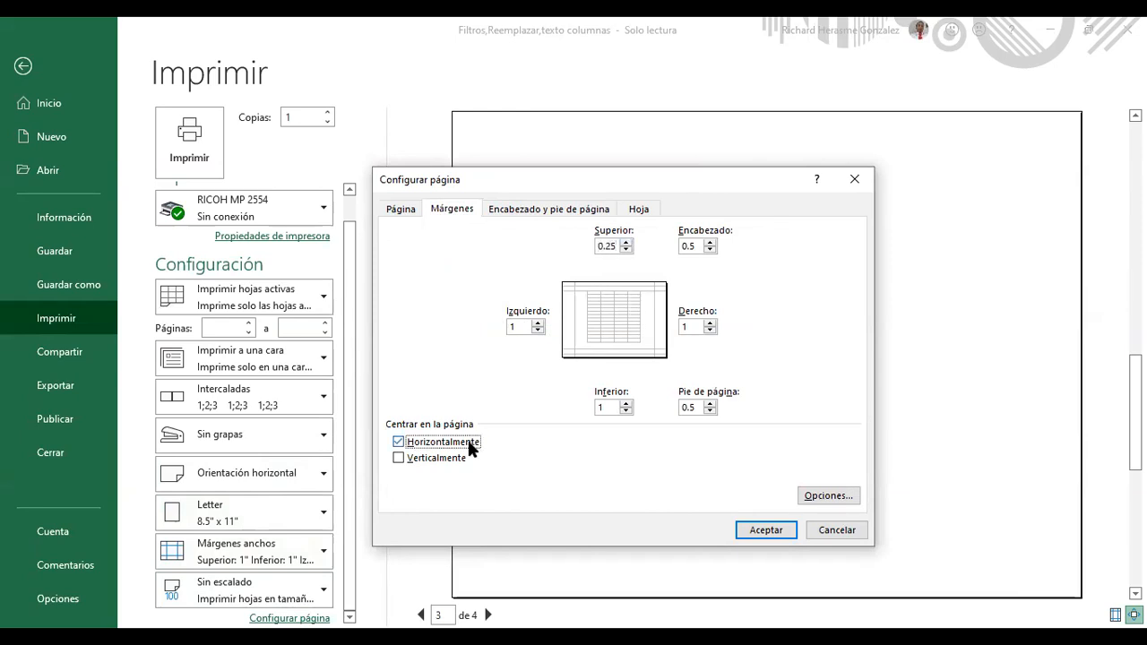
pyautogui.click(443, 442)
pyautogui.click(446, 455)
pyautogui.click(452, 443)
pyautogui.click(447, 456)
pyautogui.click(424, 443)
pyautogui.click(424, 454)
pyautogui.click(425, 454)
pyautogui.click(827, 533)
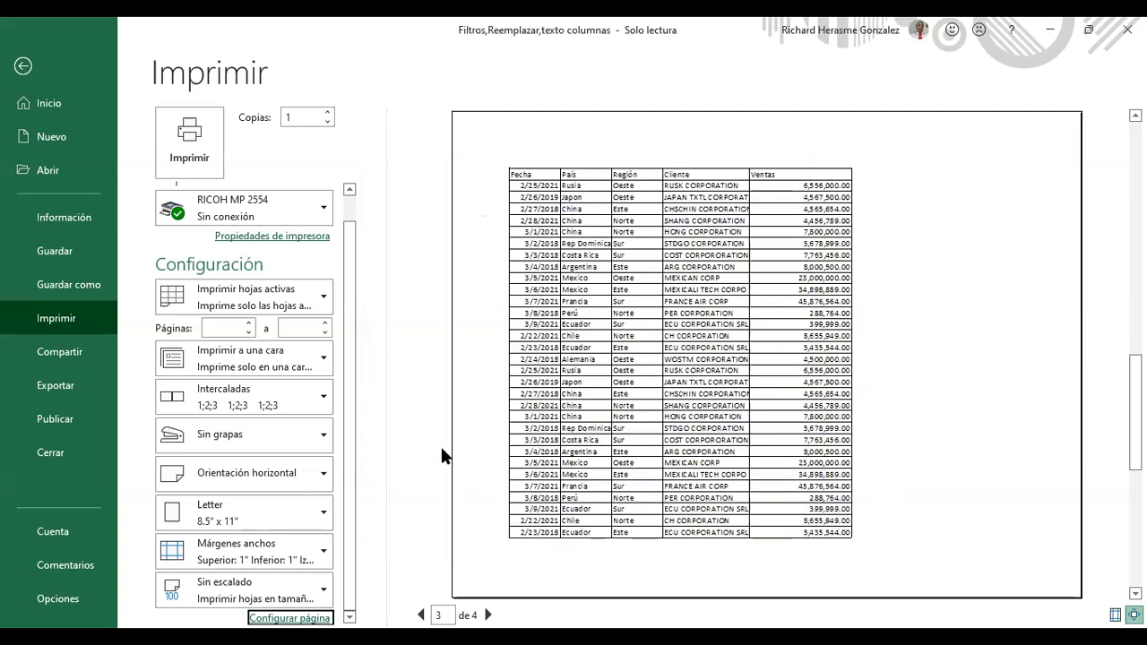
# Step: Try long-edge and short-edge two-sided printing, revert to one-sided, then open the scaling choices
pyautogui.click(276, 357)
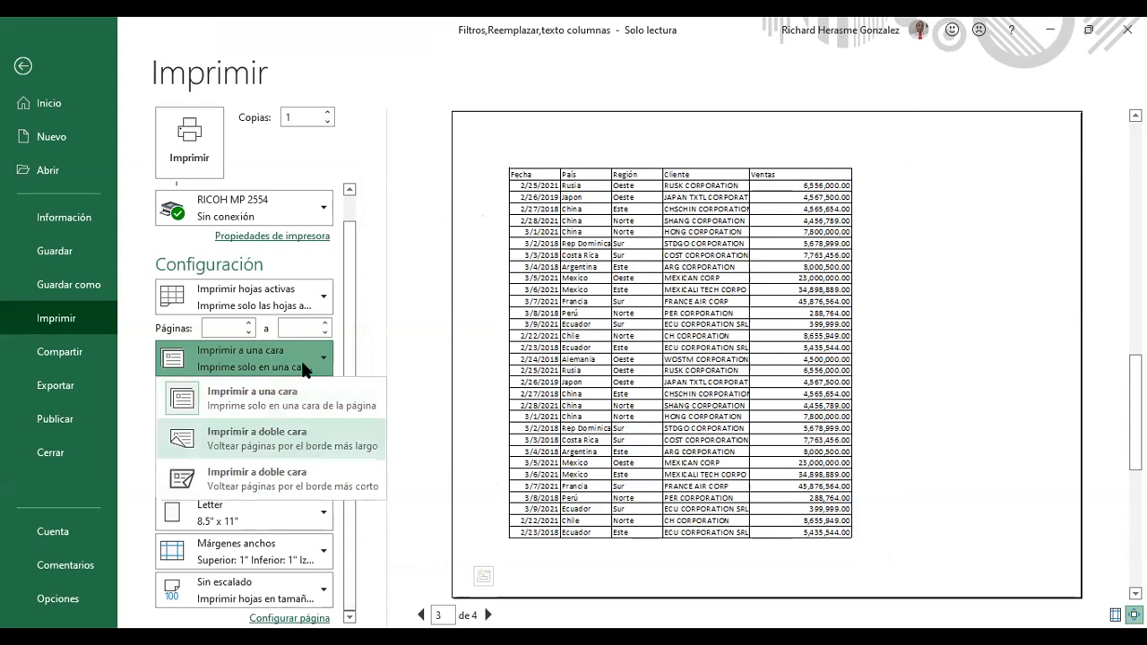
pyautogui.click(298, 436)
pyautogui.click(284, 358)
pyautogui.click(283, 470)
pyautogui.click(273, 369)
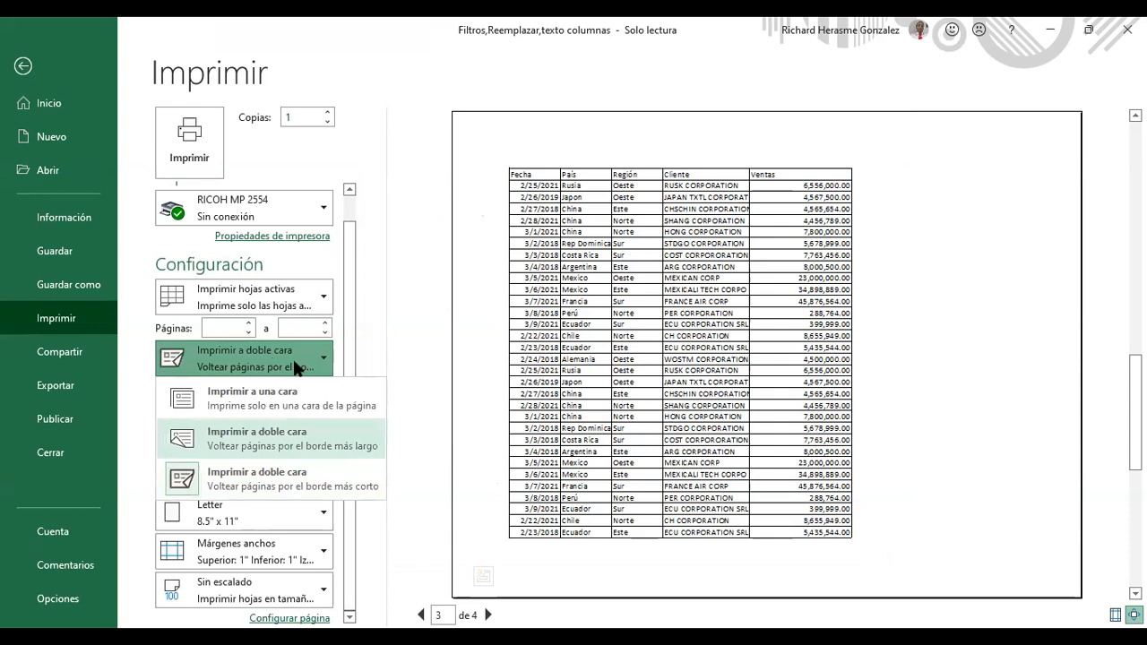
pyautogui.click(303, 404)
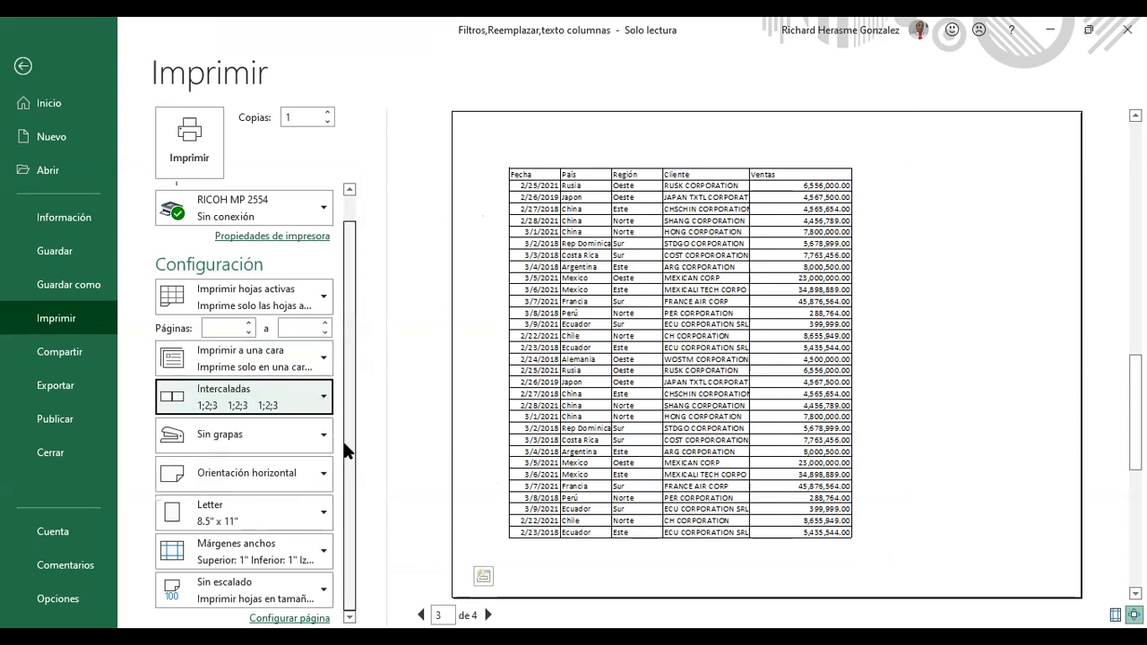
pyautogui.click(306, 593)
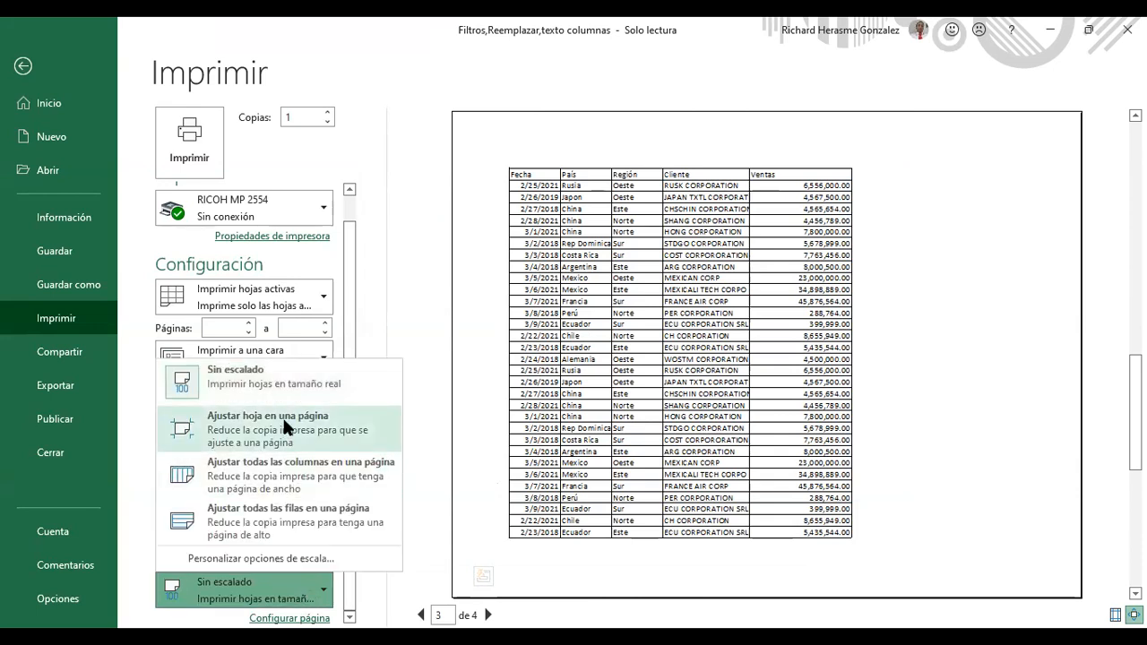
# Step: Try the fit-sheet and fit-columns scaling, then settle on Ajustar todas las filas en una página
pyautogui.click(283, 416)
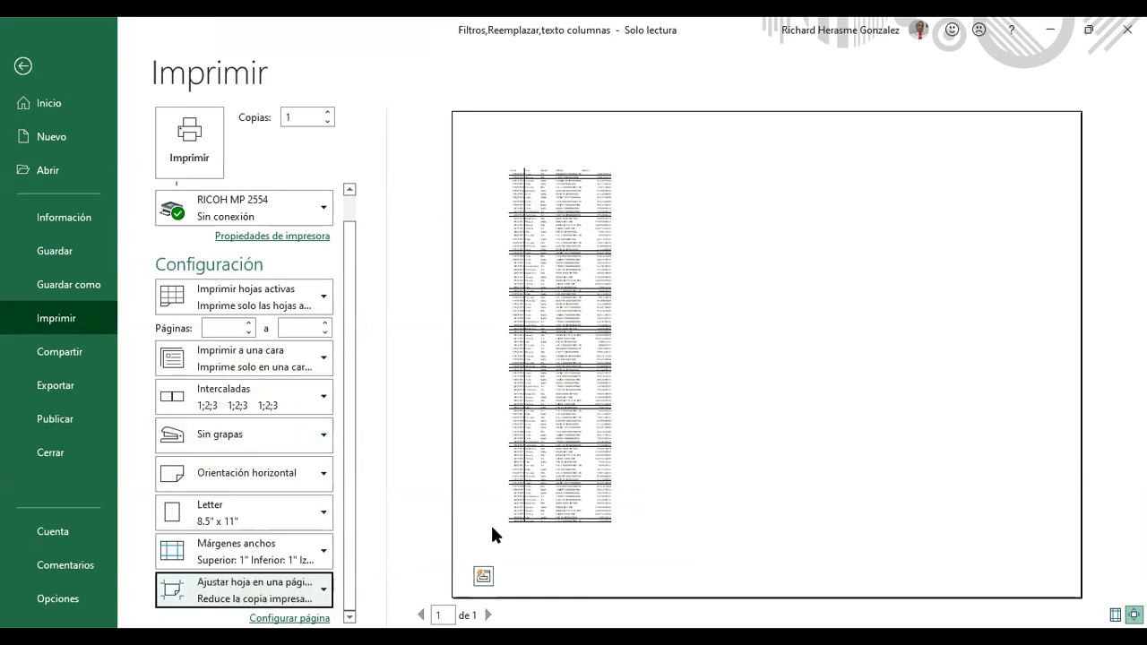
pyautogui.click(318, 593)
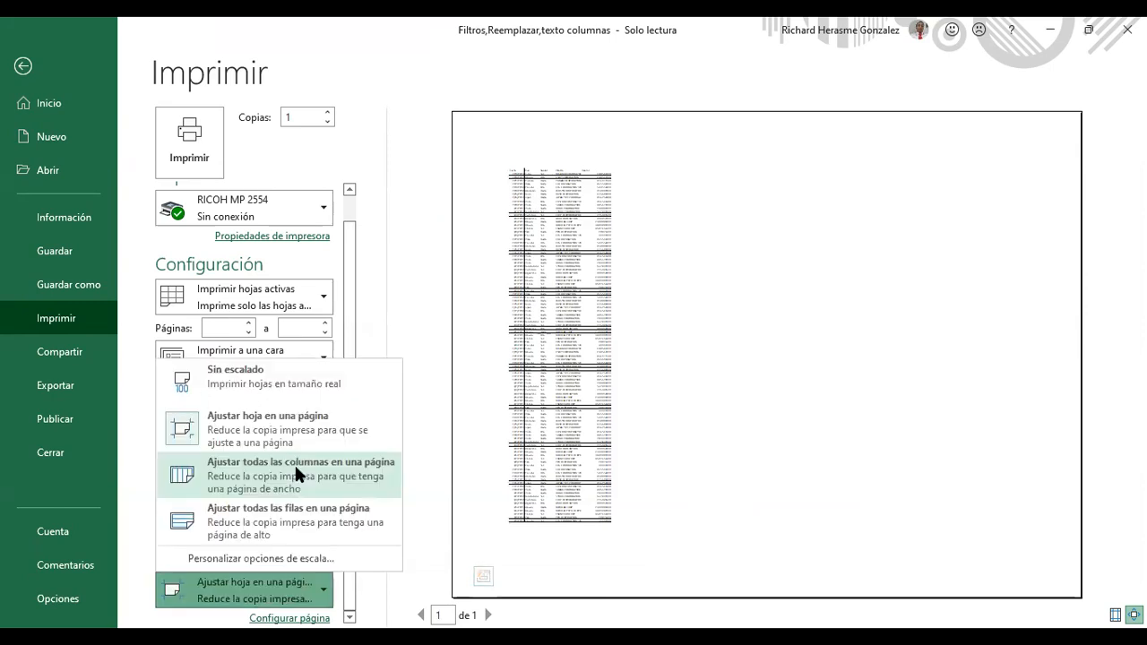
pyautogui.click(299, 473)
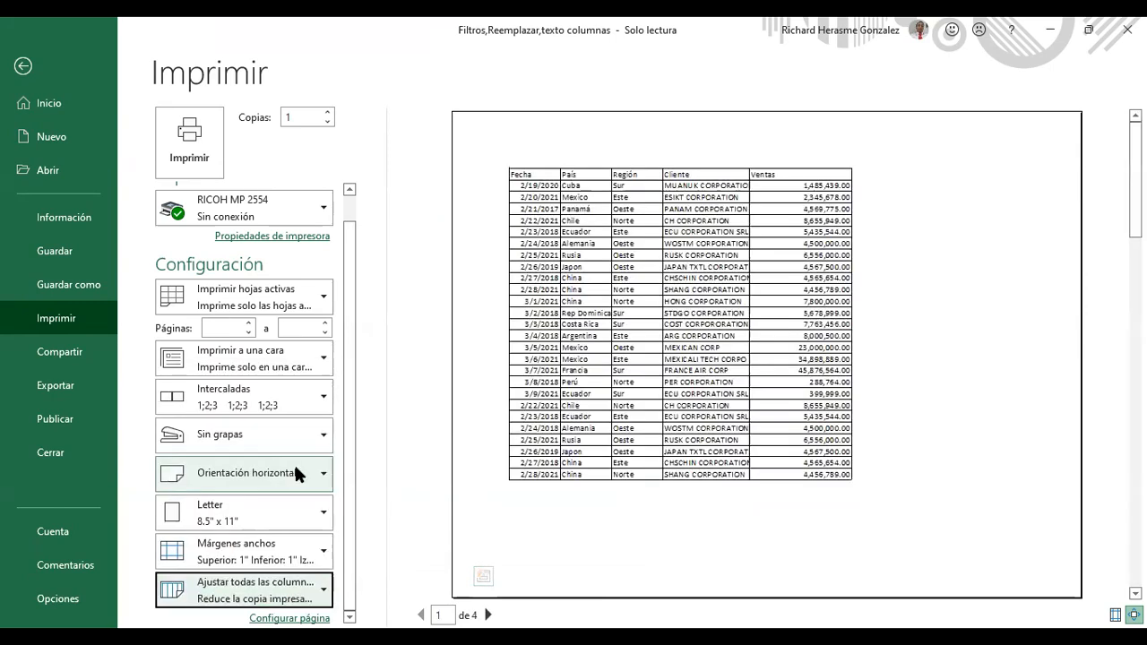
pyautogui.click(291, 599)
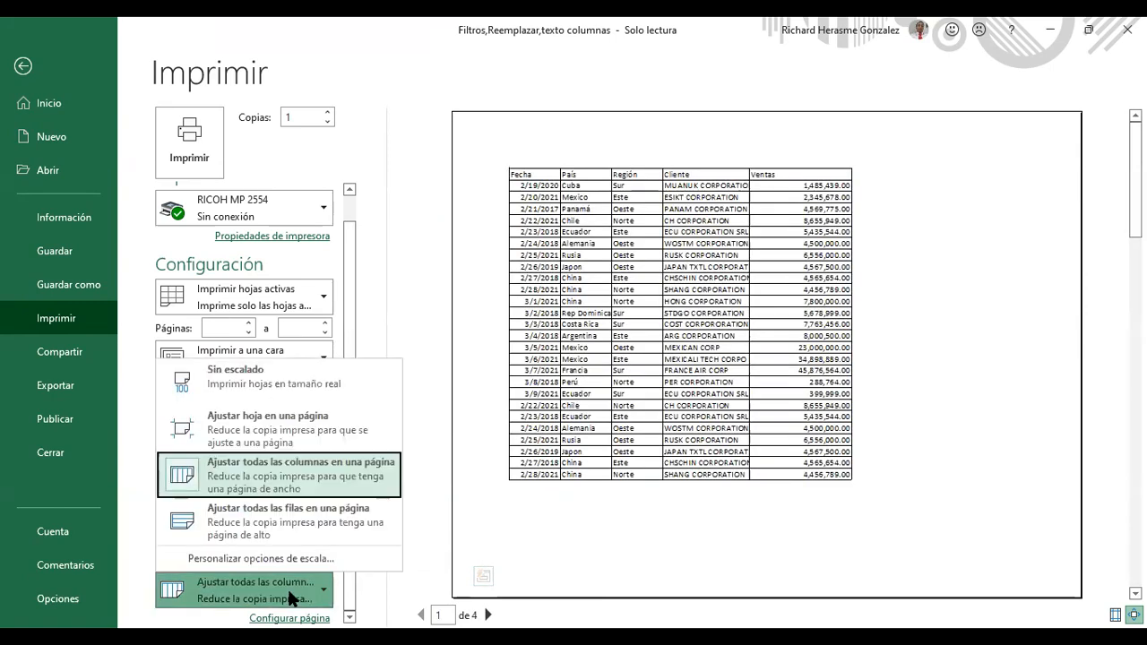
pyautogui.click(294, 526)
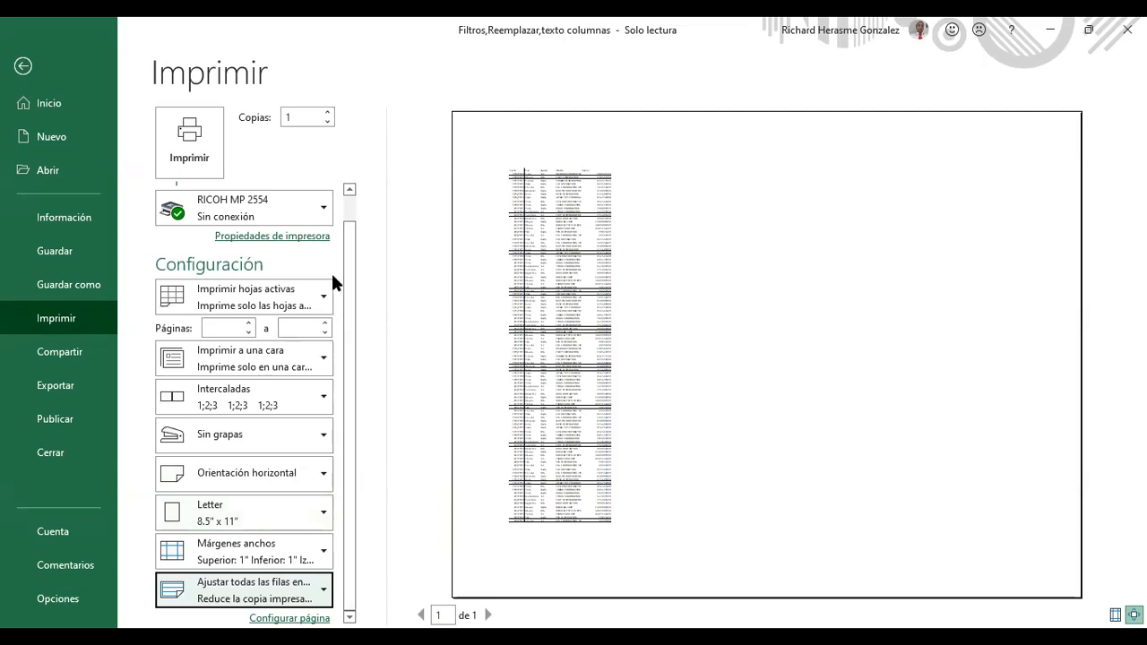
pyautogui.click(313, 238)
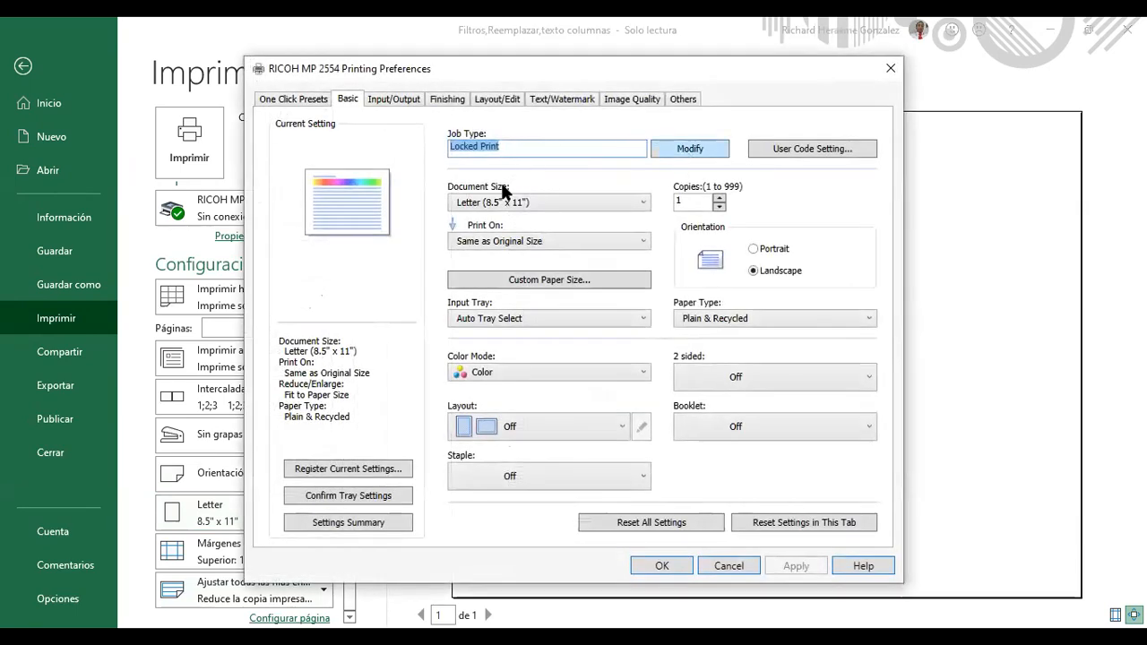
# Step: Keep colour printing and check the RICOH tray and finishing settings
pyautogui.click(546, 372)
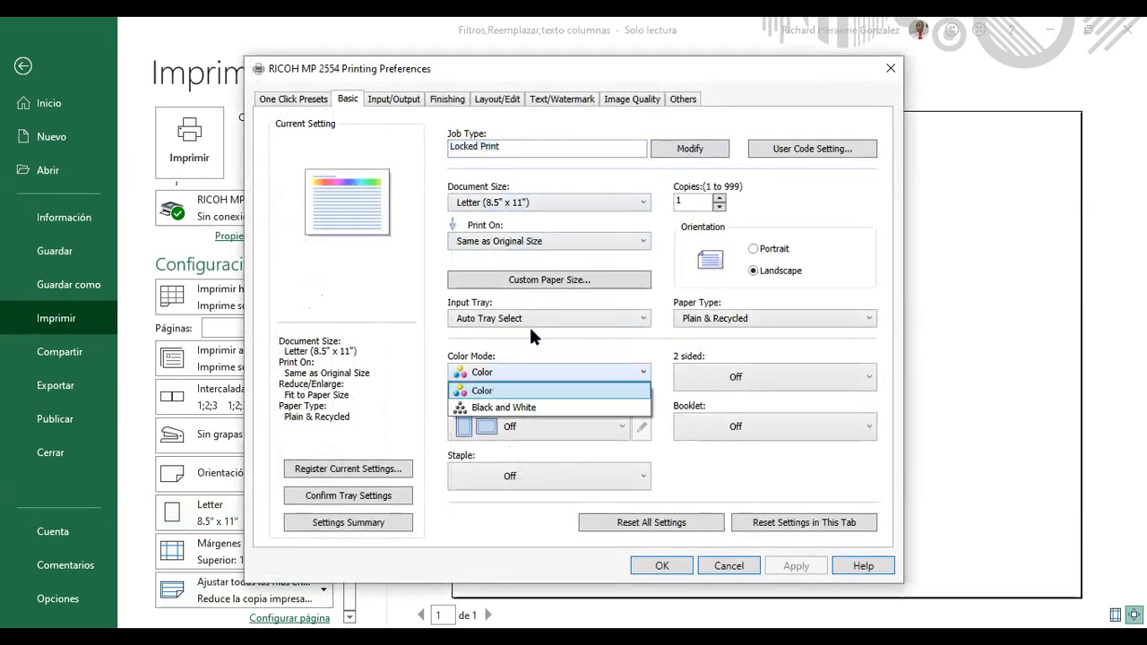
pyautogui.click(548, 380)
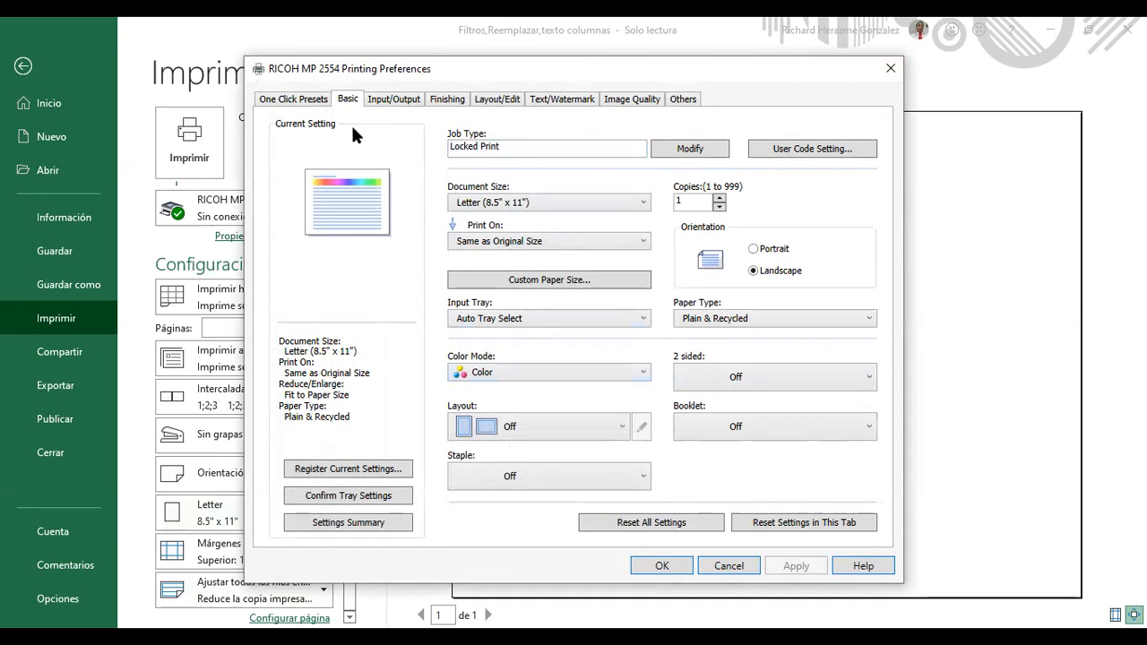
pyautogui.click(389, 97)
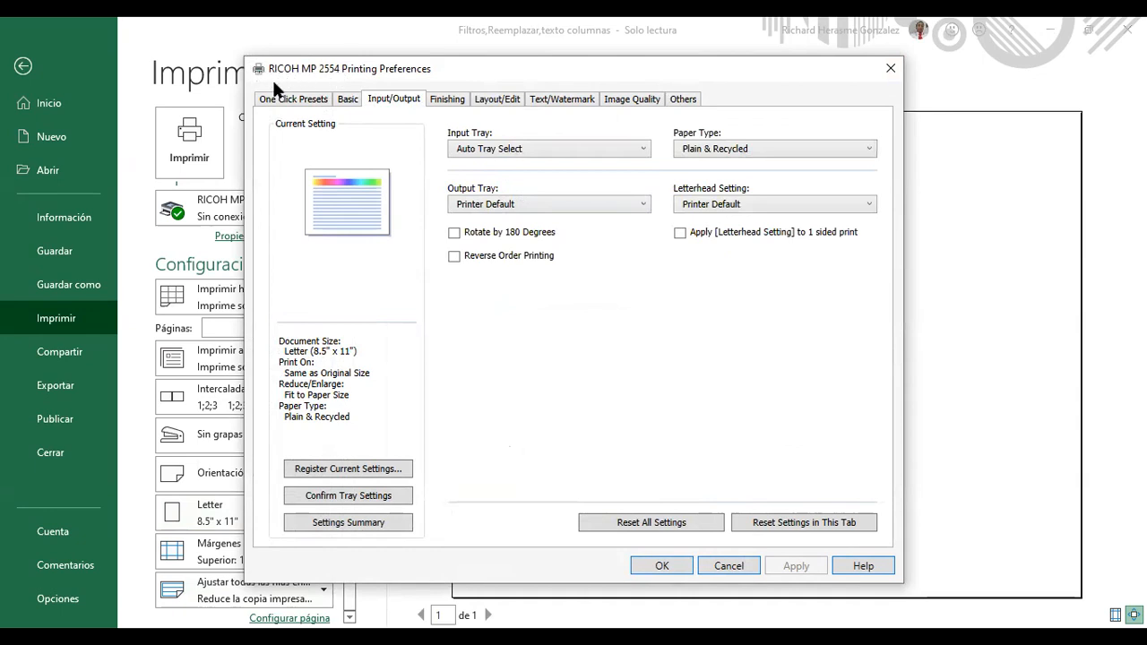
pyautogui.click(443, 99)
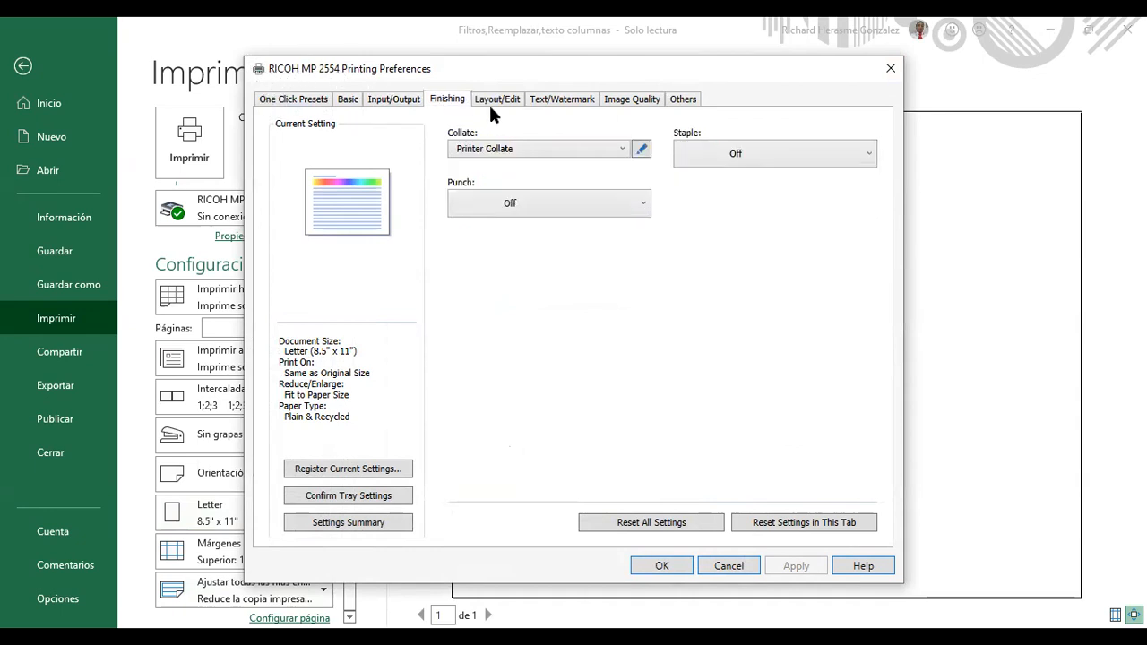
# Step: Review the Layout/Edit, Image Quality and Others tabs, then close and return to IMPRIMIR
pyautogui.click(505, 97)
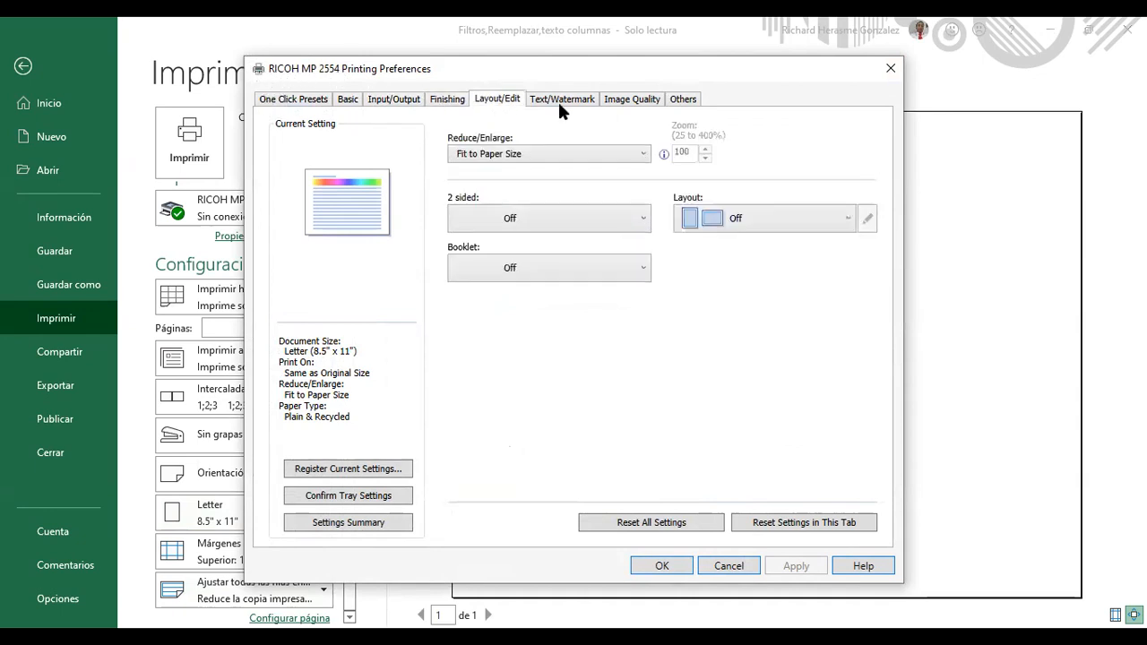
pyautogui.click(631, 99)
pyautogui.click(686, 98)
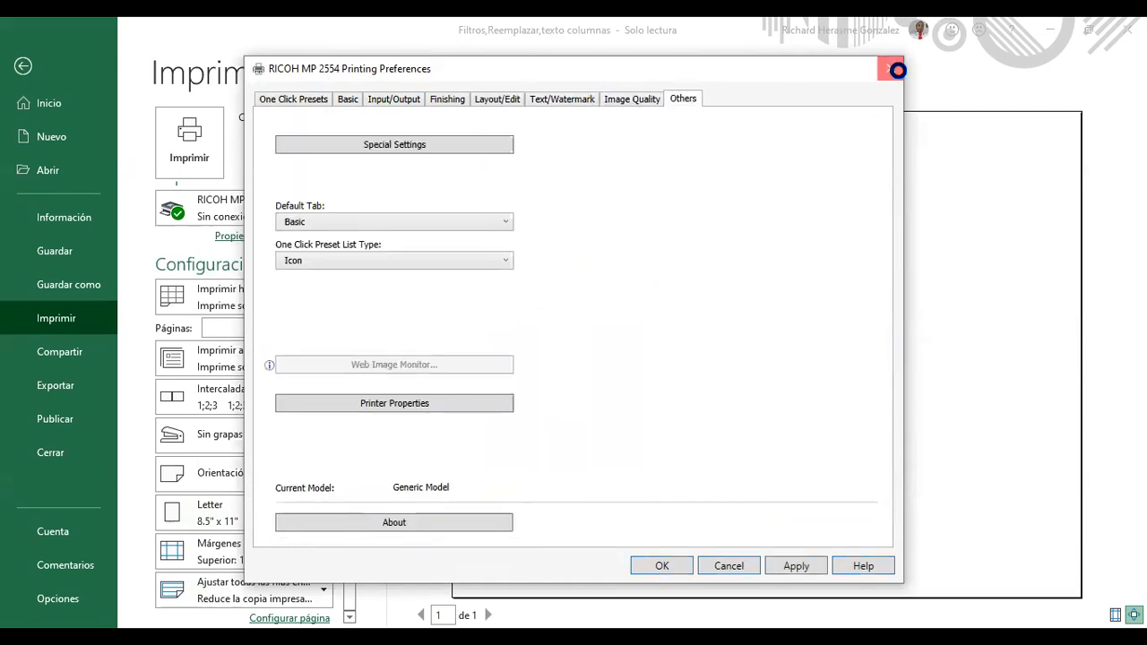
pyautogui.click(891, 68)
pyautogui.click(23, 68)
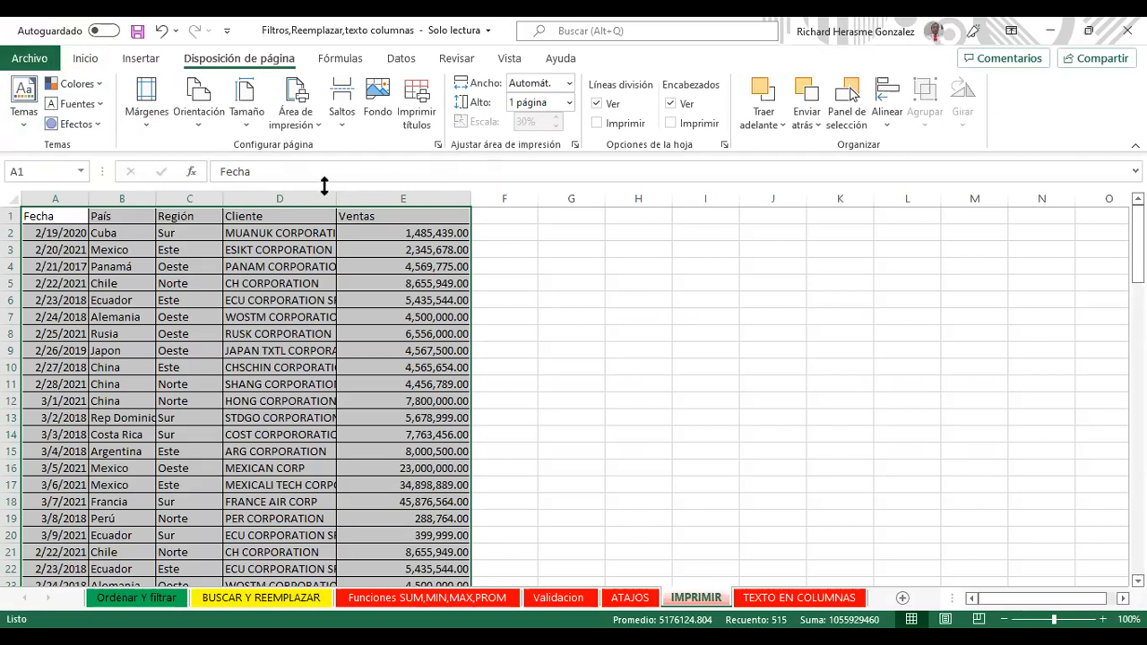
# Step: Check the Orientación choices without changing them, then start adding a Fondo background picture
pyautogui.click(198, 115)
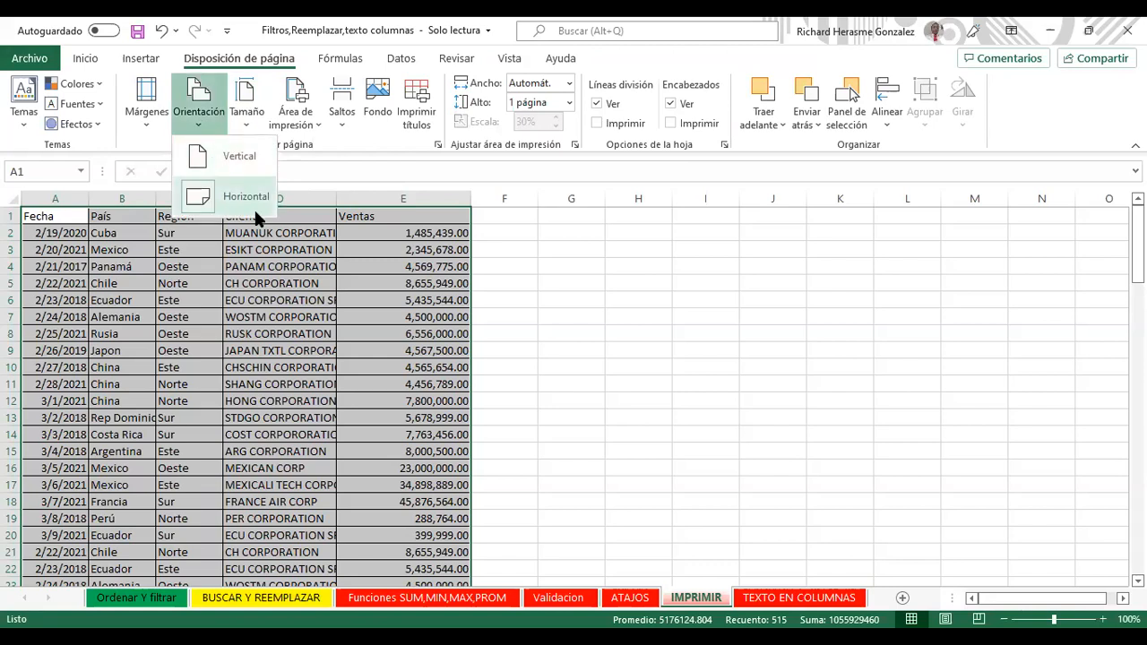
pyautogui.click(49, 60)
pyautogui.click(27, 62)
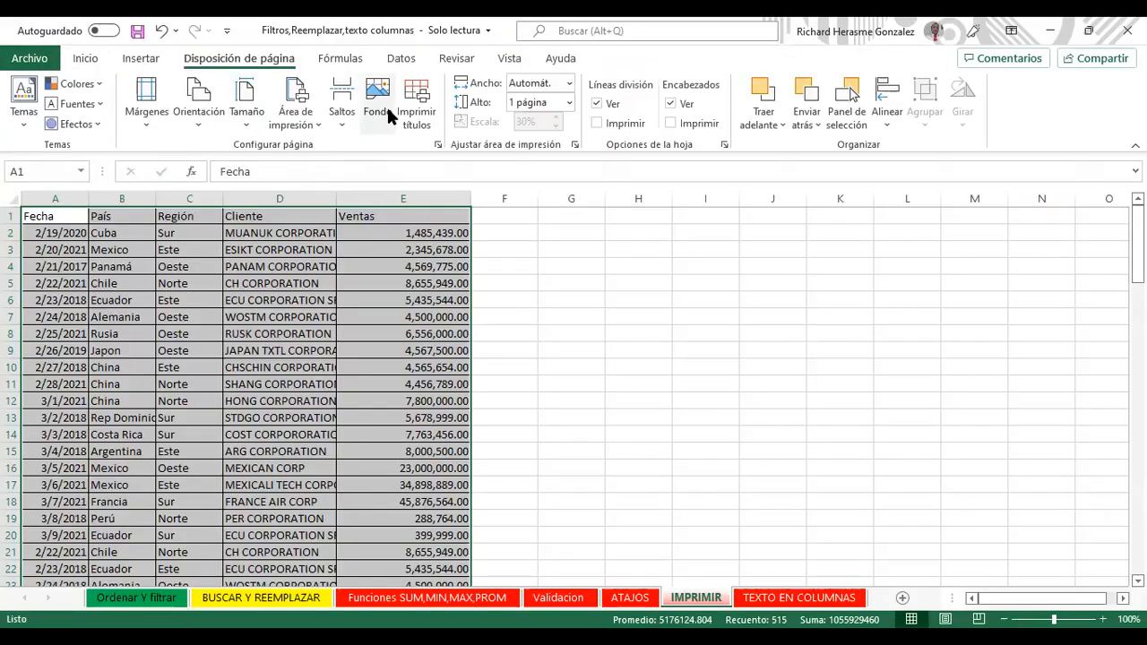
pyautogui.click(388, 112)
# Step: Search Bing images for 'microsoft excel'
pyautogui.click(668, 294)
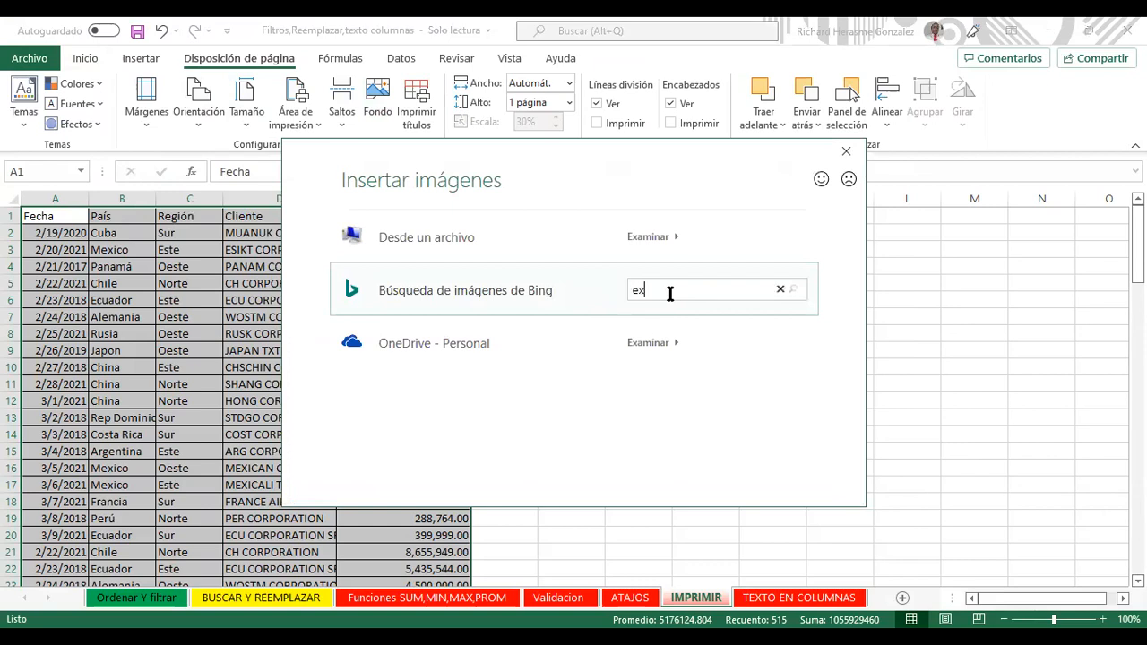
pyautogui.write('exce')
pyautogui.press('BackSpace')
pyautogui.press('BackSpace')
pyautogui.press('BackSpace')
pyautogui.press('BackSpace')
pyautogui.click(793, 289)
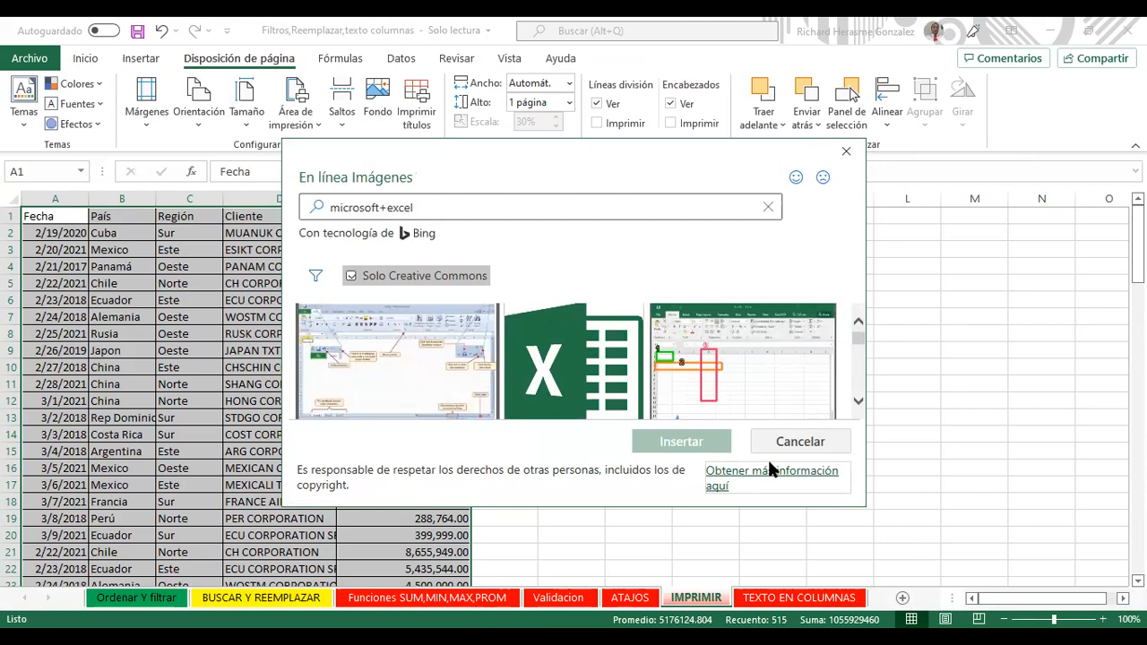
# Step: Select the green Excel logo thumbnail and insert it as the sheet background
pyautogui.click(596, 384)
pyautogui.scroll(-3, 851, 402)
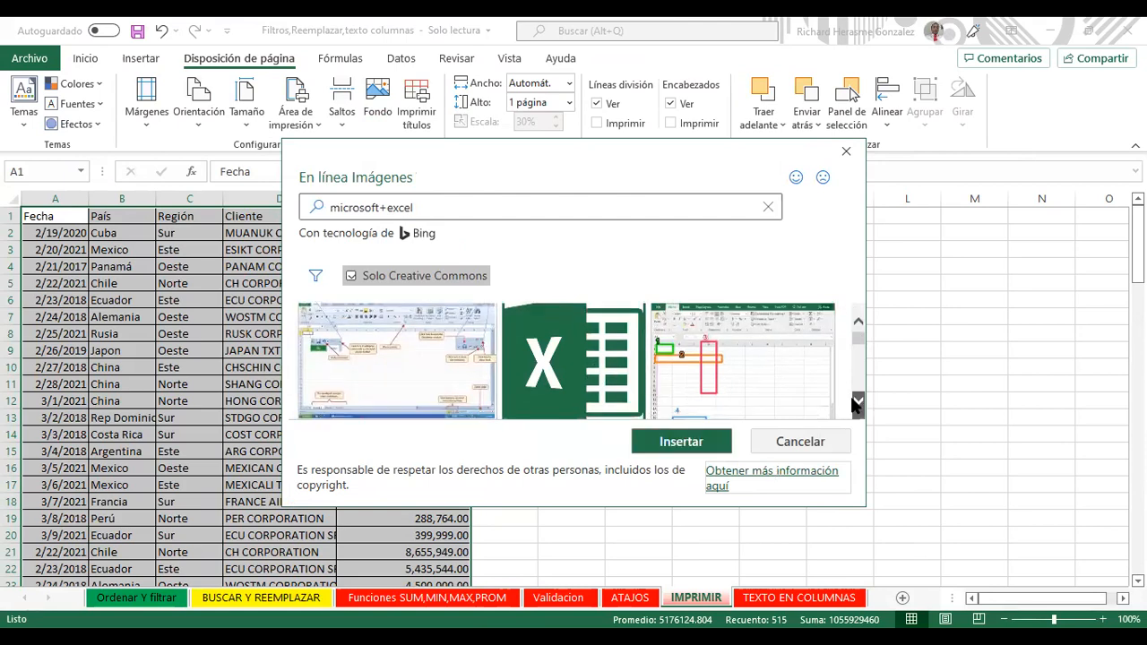
pyautogui.scroll(-3, 854, 405)
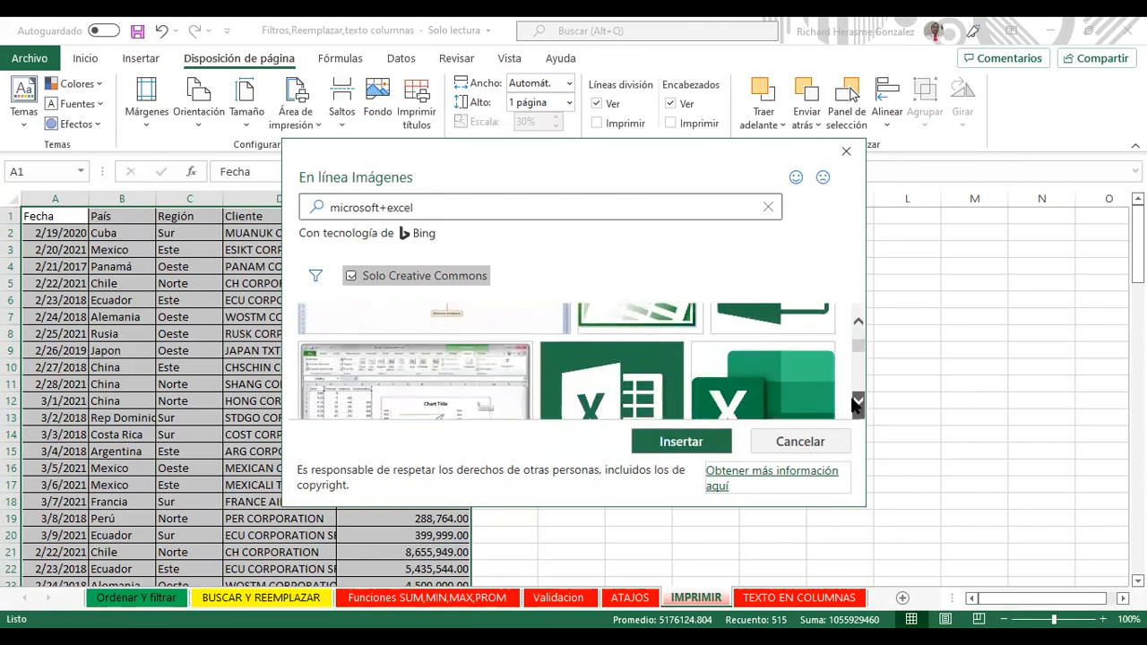
pyautogui.scroll(-3, 854, 405)
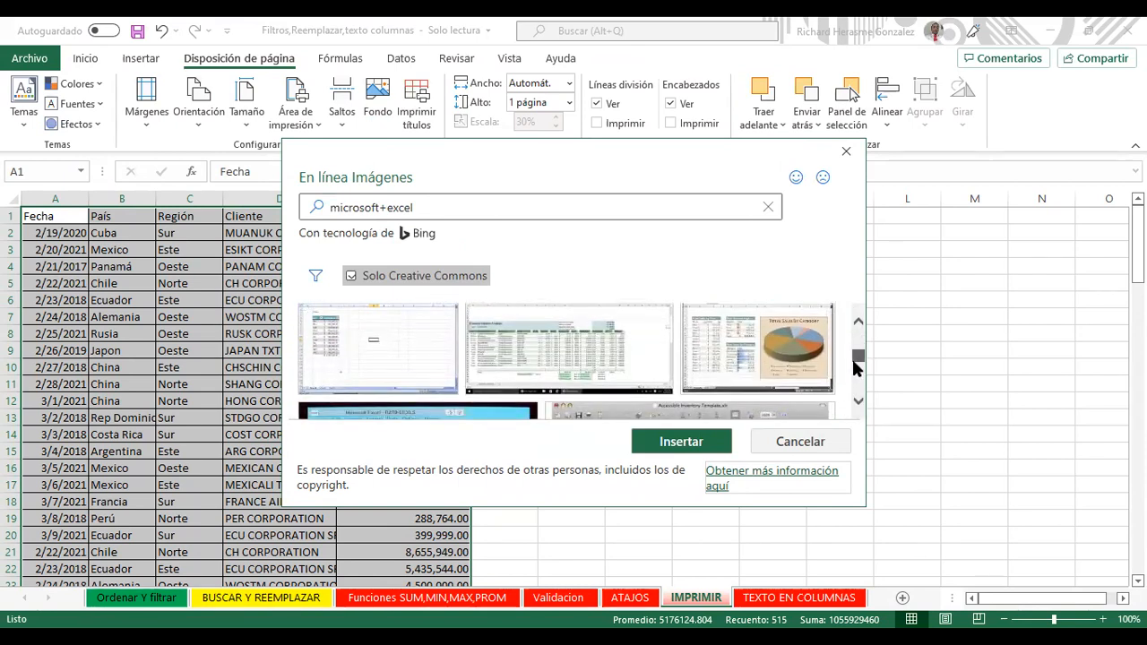
pyautogui.scroll(-3, 854, 375)
pyautogui.scroll(-5, 847, 381)
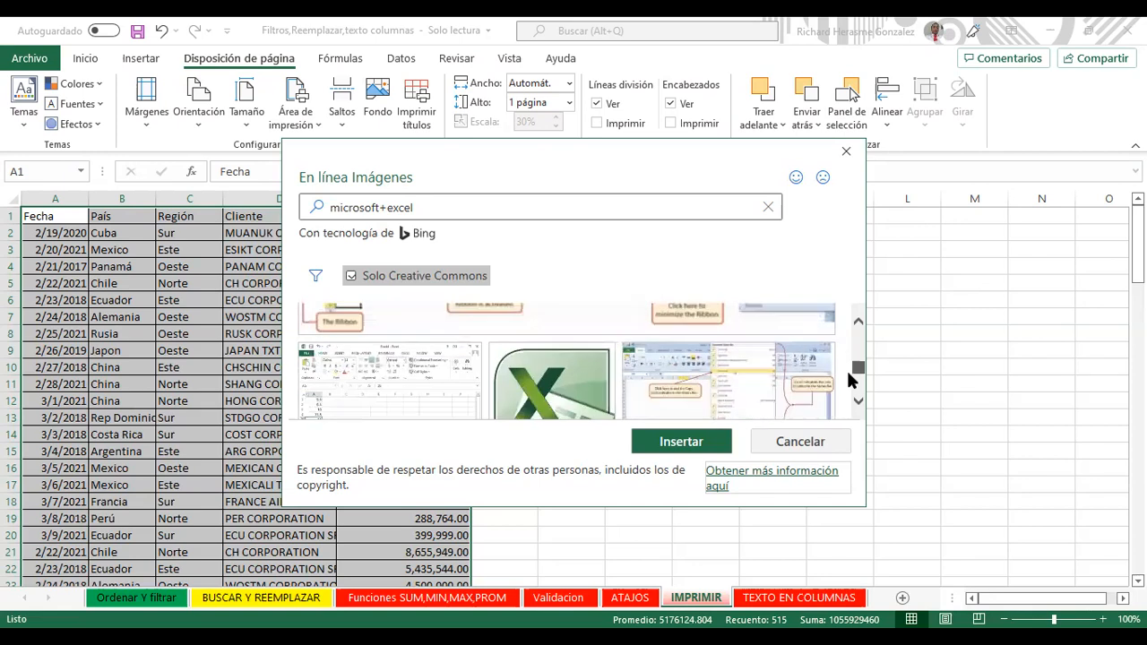
pyautogui.scroll(-5, 846, 376)
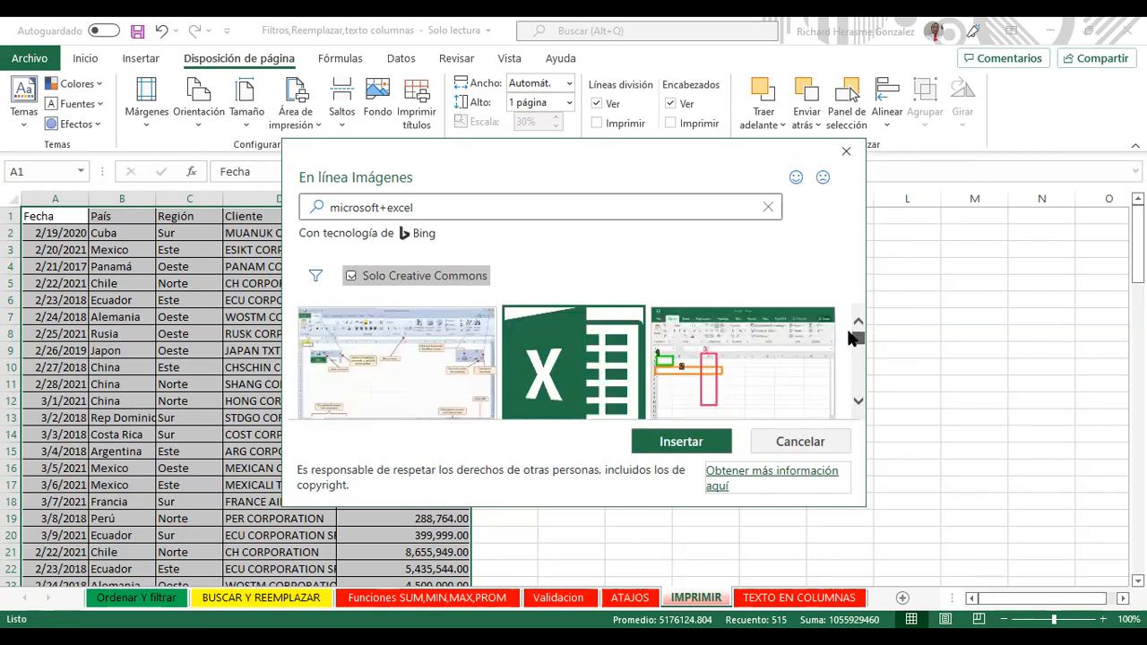
pyautogui.click(605, 363)
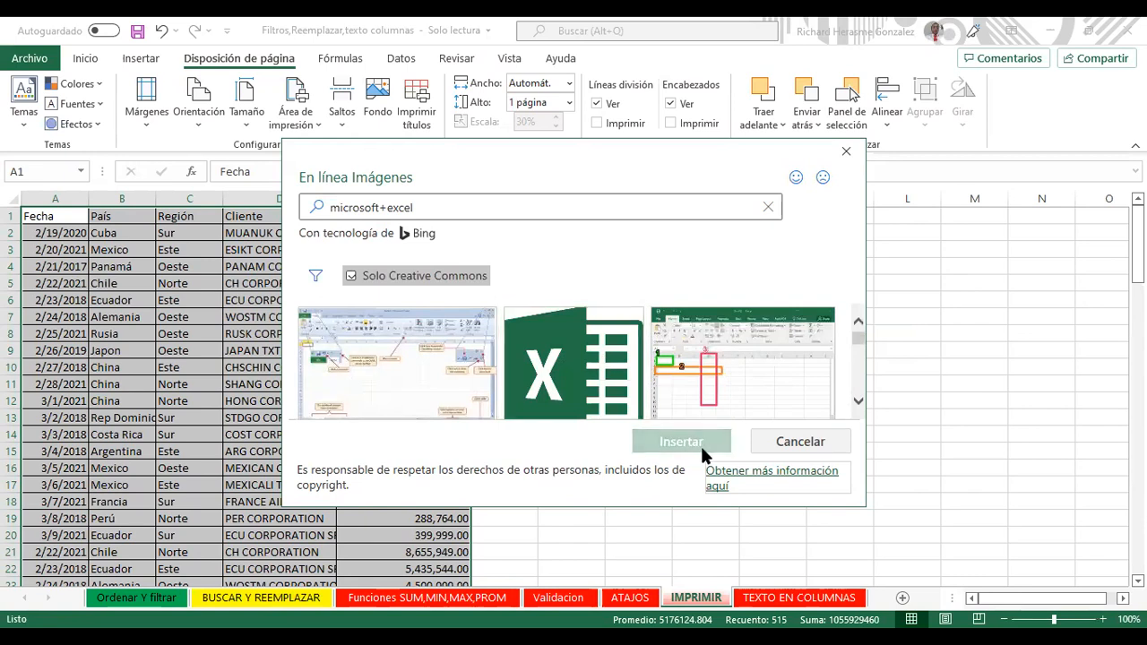
pyautogui.click(614, 387)
pyautogui.click(686, 443)
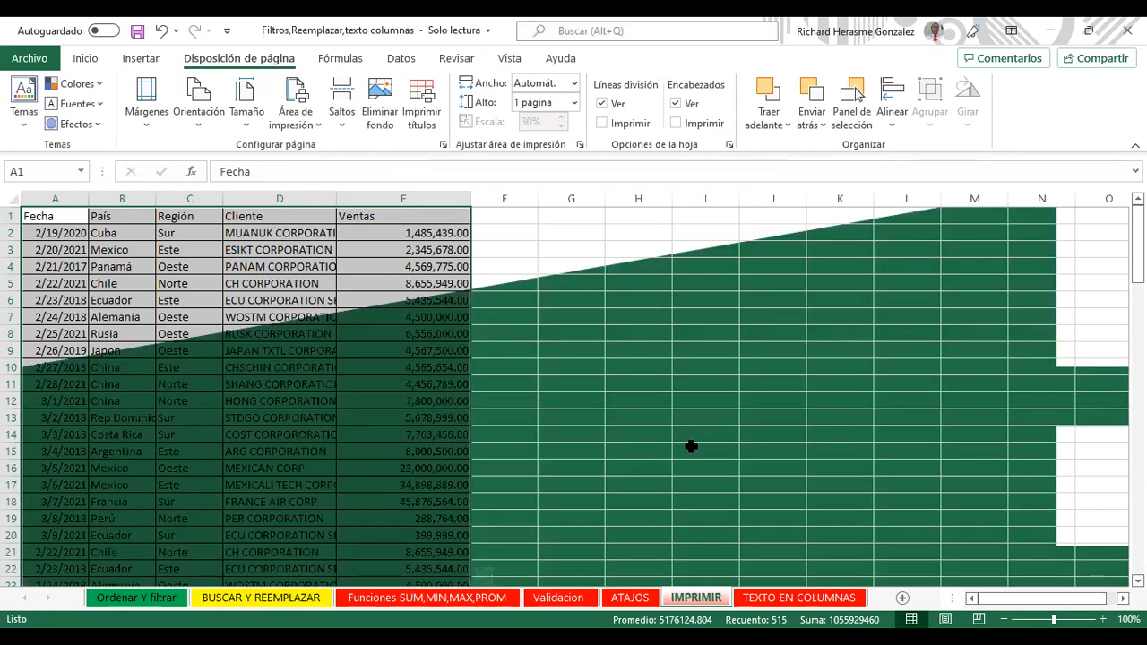
# Step: Select empty cell J9, check the sheet, and delete the Excel-logo background with Eliminar fondo
pyautogui.click(776, 394)
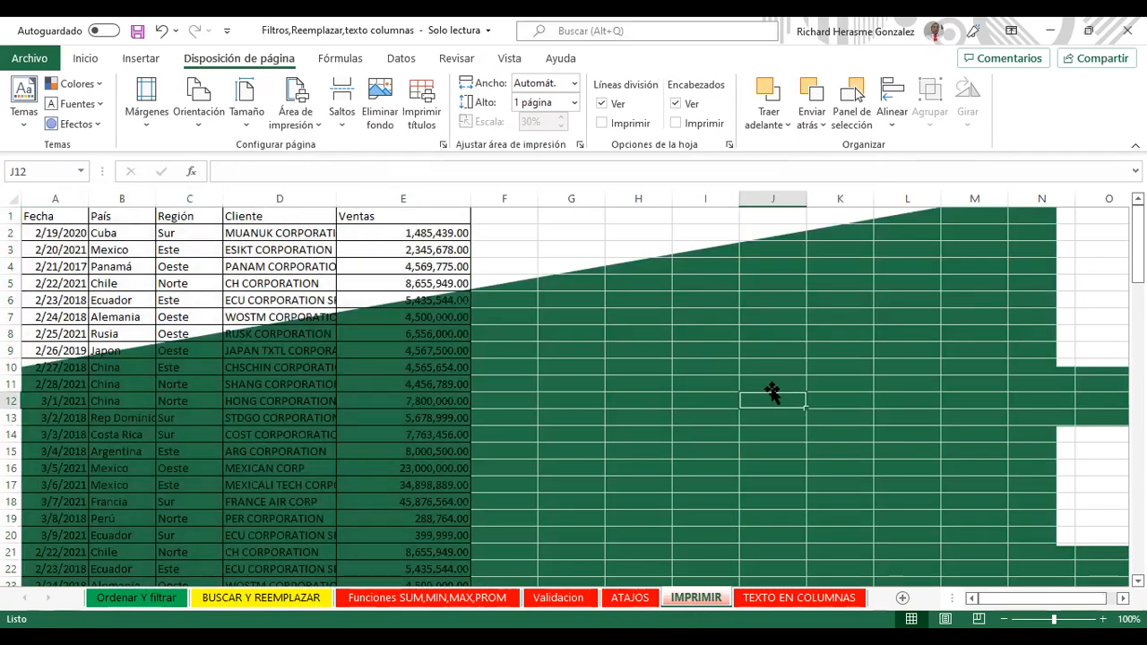
pyautogui.click(770, 376)
pyautogui.click(790, 351)
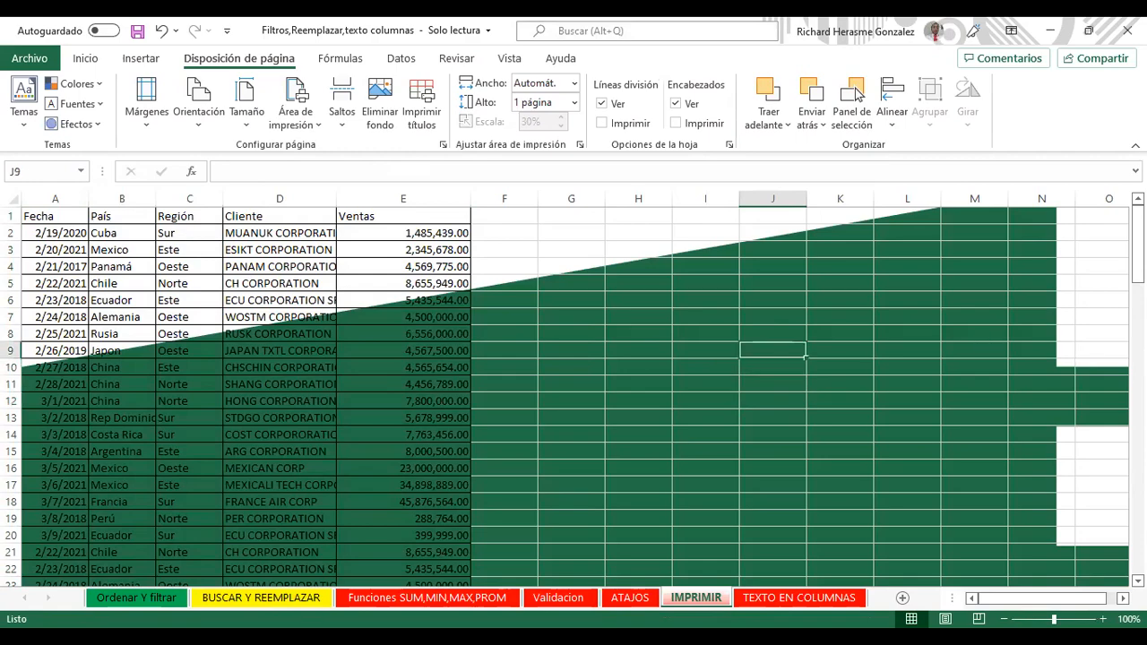
pyautogui.scroll(-20, 574, 394)
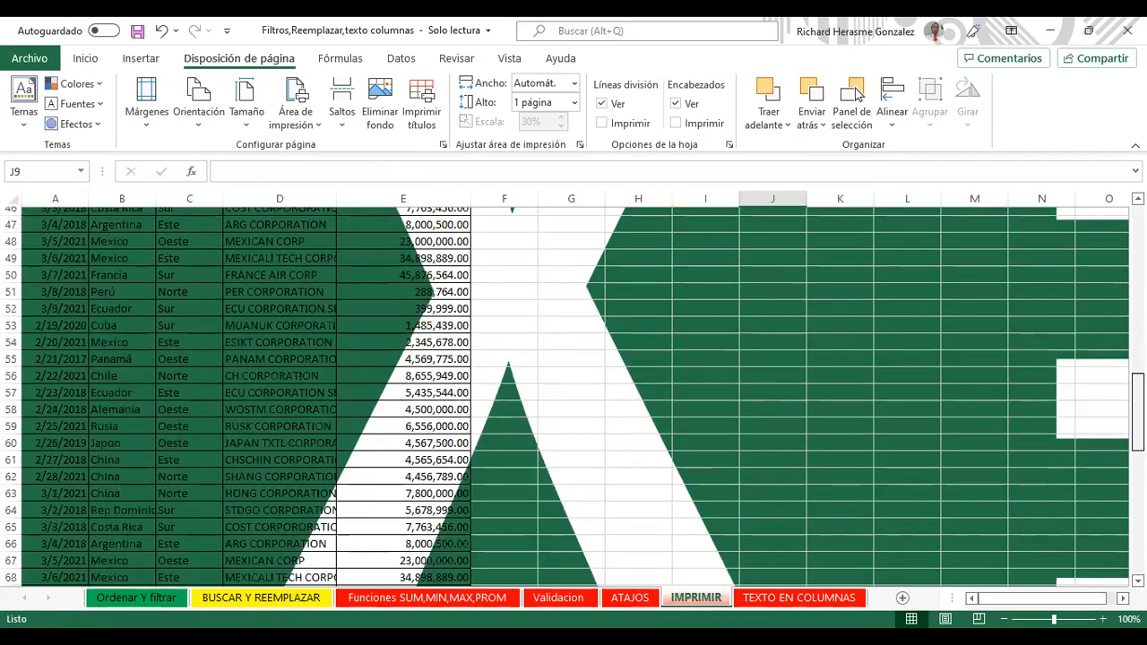
pyautogui.scroll(20, 573, 394)
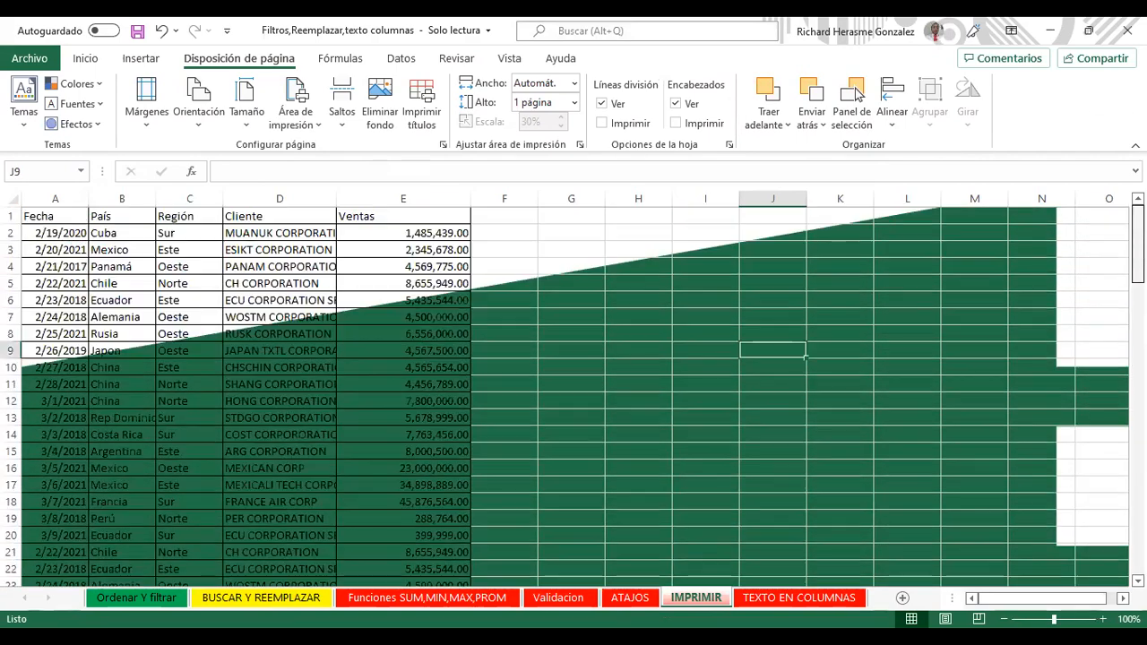
pyautogui.scroll(-9, 574, 394)
pyautogui.scroll(9, 573, 394)
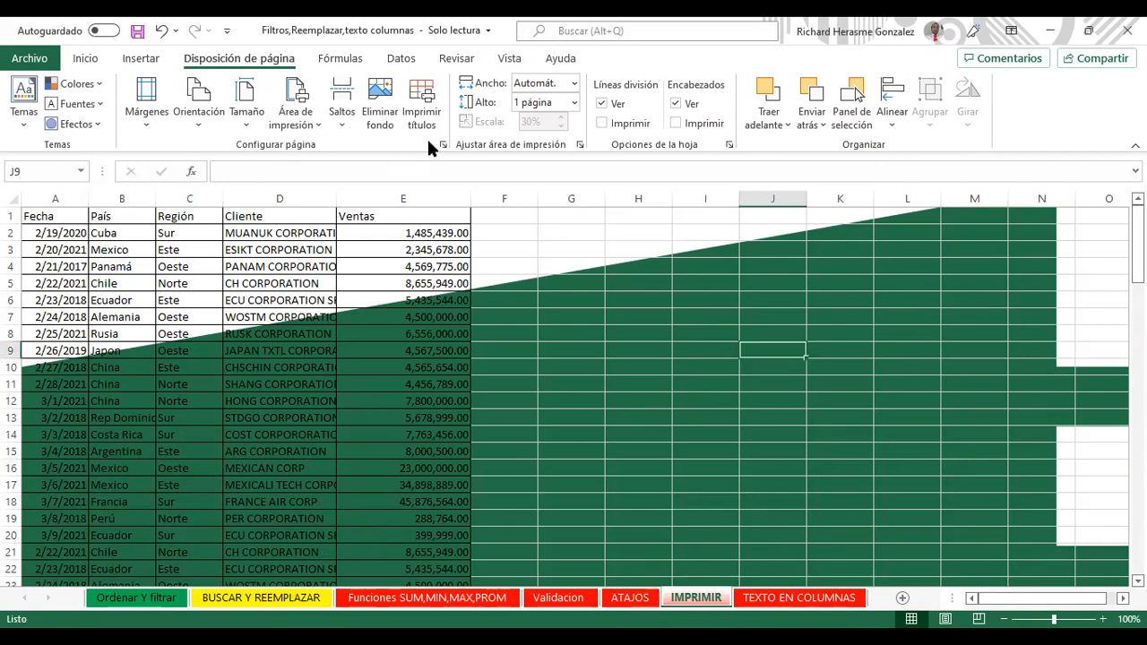
pyautogui.click(380, 92)
# Step: Reopen Fondo and search Bing images for 'background blue'
pyautogui.click(377, 93)
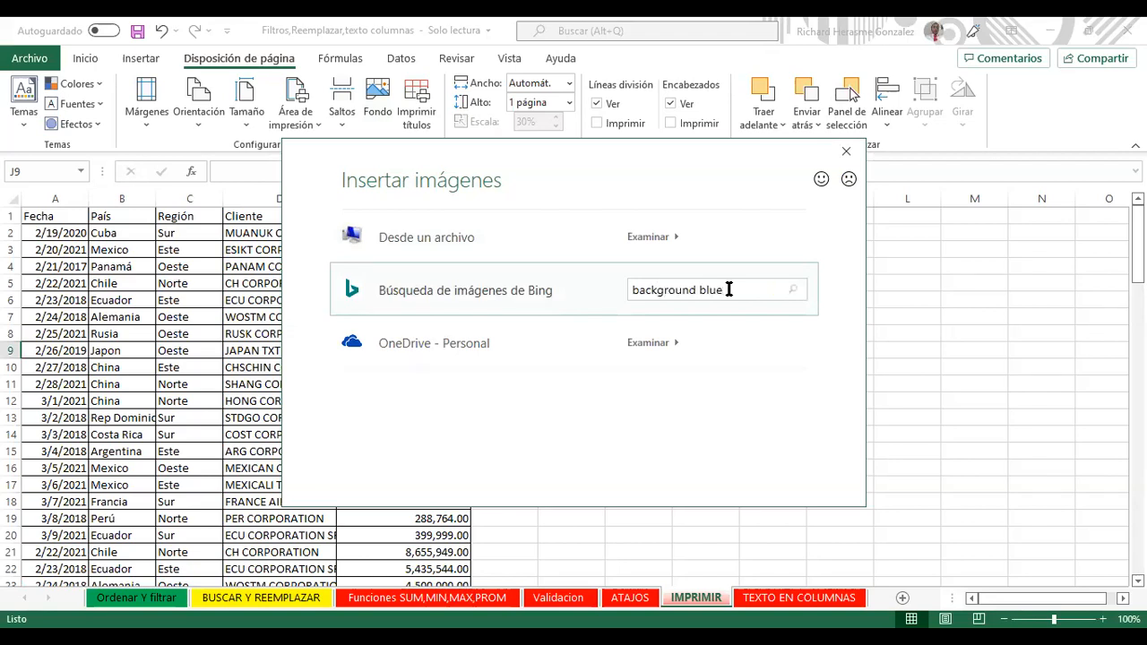
pyautogui.press('Return')
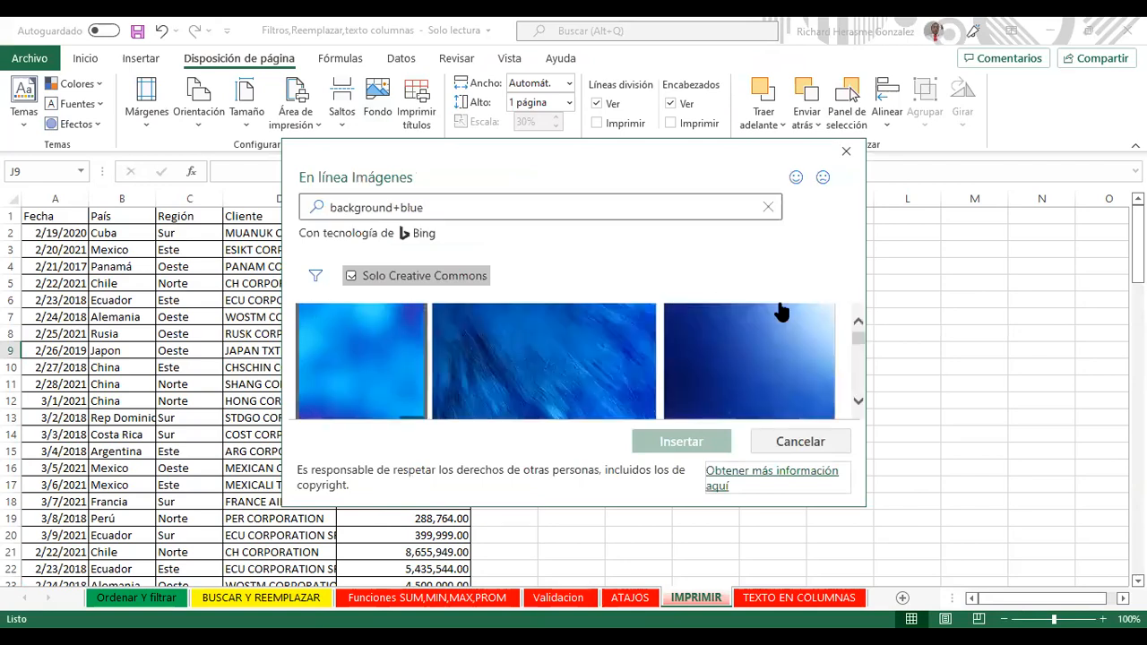
pyautogui.moveTo(856, 339); pyautogui.dragTo(855, 308)
# Step: Search for 'background green' and insert the green wavy image as the sheet background
pyautogui.click(600, 202)
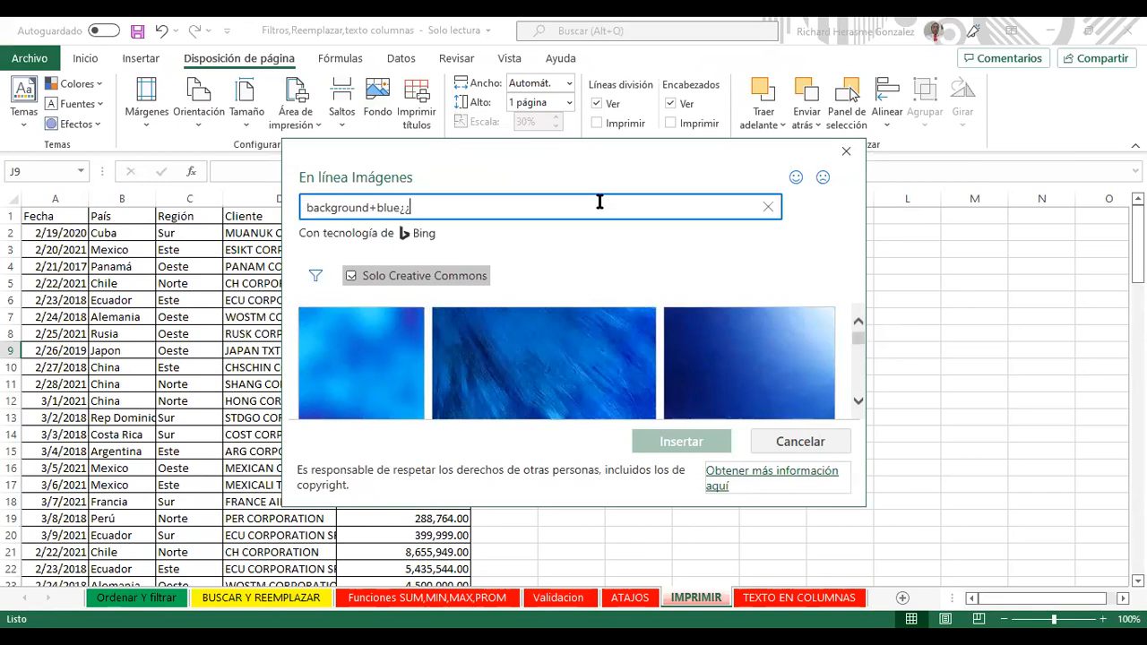
pyautogui.write('background green')
pyautogui.press('Return')
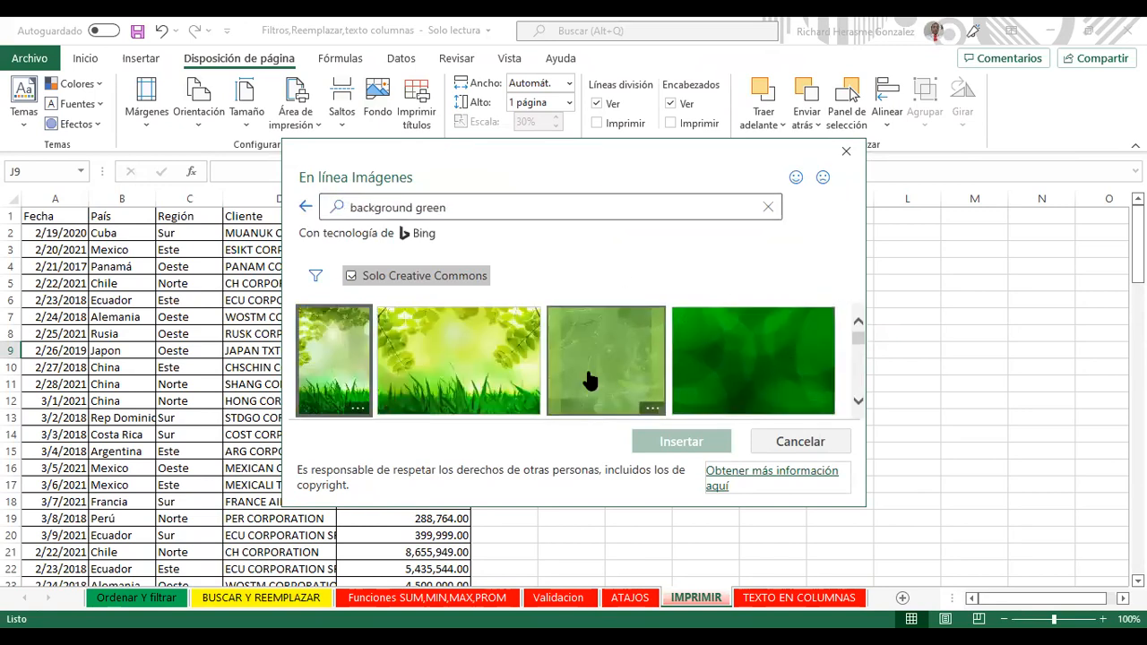
pyautogui.click(858, 400)
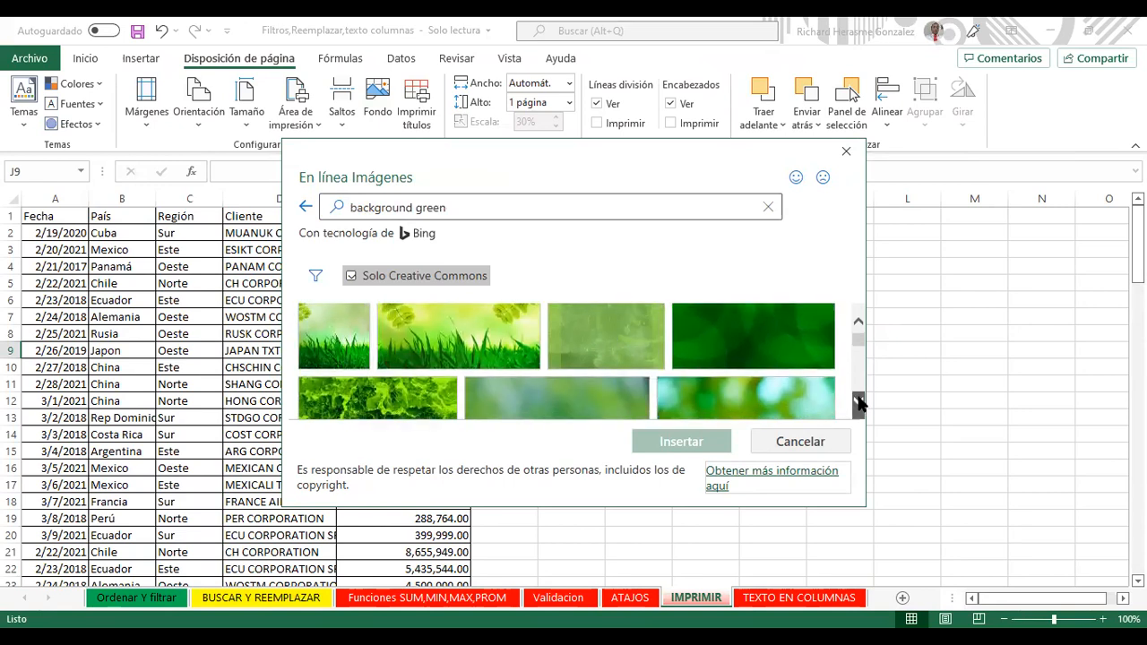
pyautogui.click(858, 403)
pyautogui.click(857, 402)
pyautogui.click(858, 403)
pyautogui.click(858, 402)
pyautogui.click(859, 402)
pyautogui.click(859, 403)
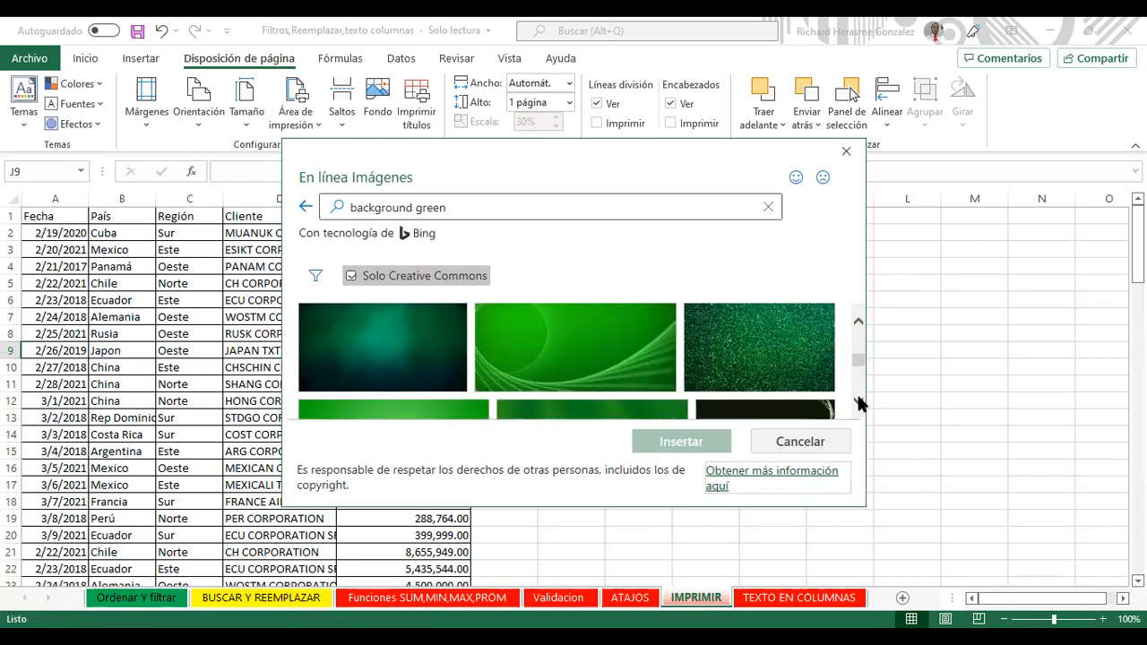
pyautogui.click(633, 347)
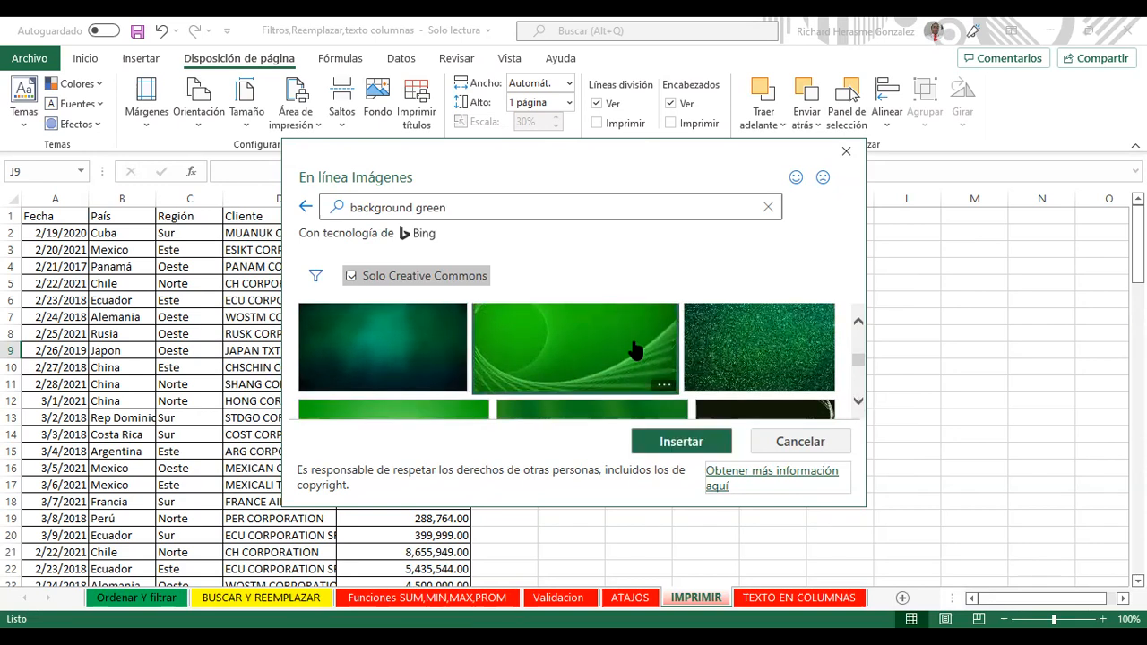
pyautogui.click(681, 442)
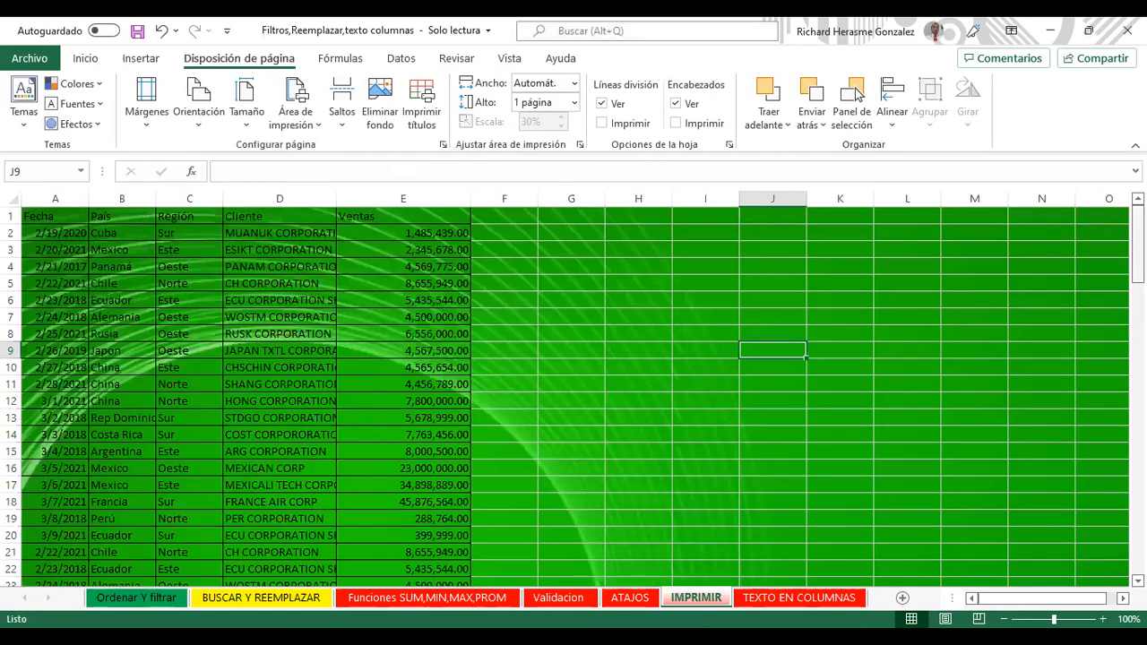
# Step: Check the green background down the sheet and select the table from Fecha in A1 to E95
pyautogui.scroll(-17, 573, 395)
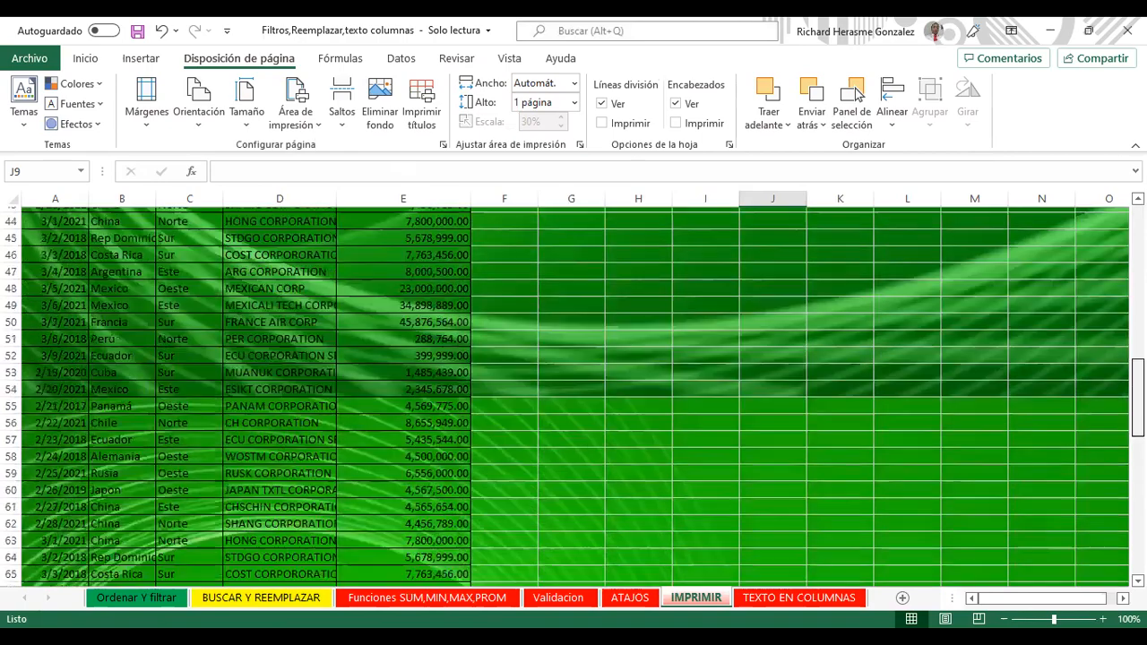
pyautogui.scroll(-10, 574, 394)
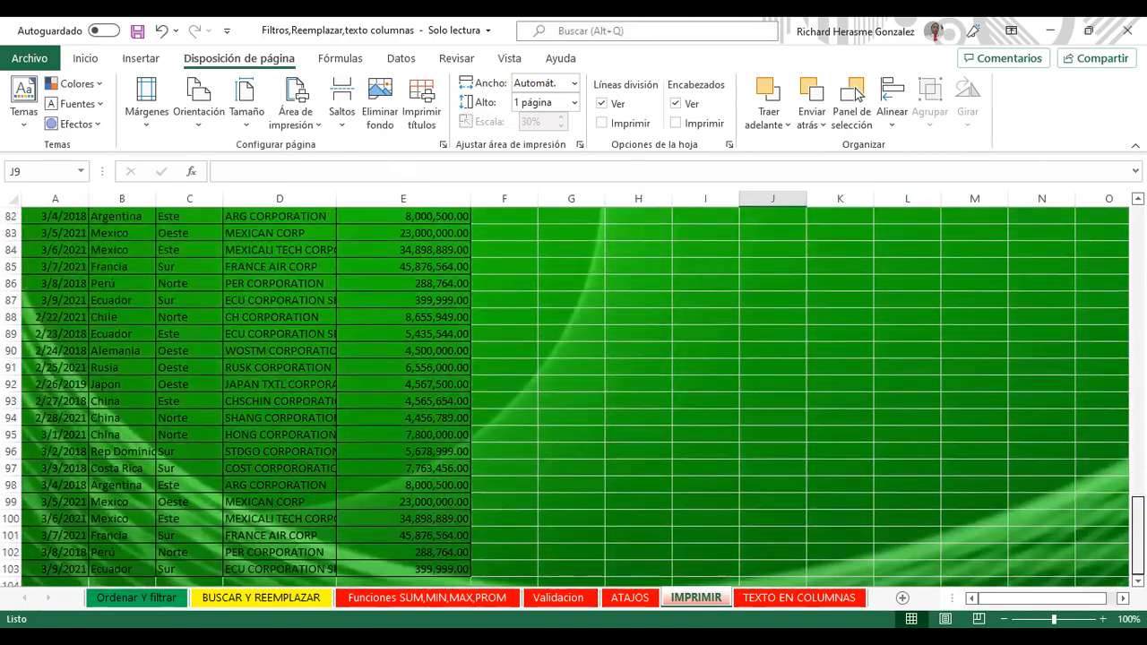
pyautogui.scroll(20, 1101, 300)
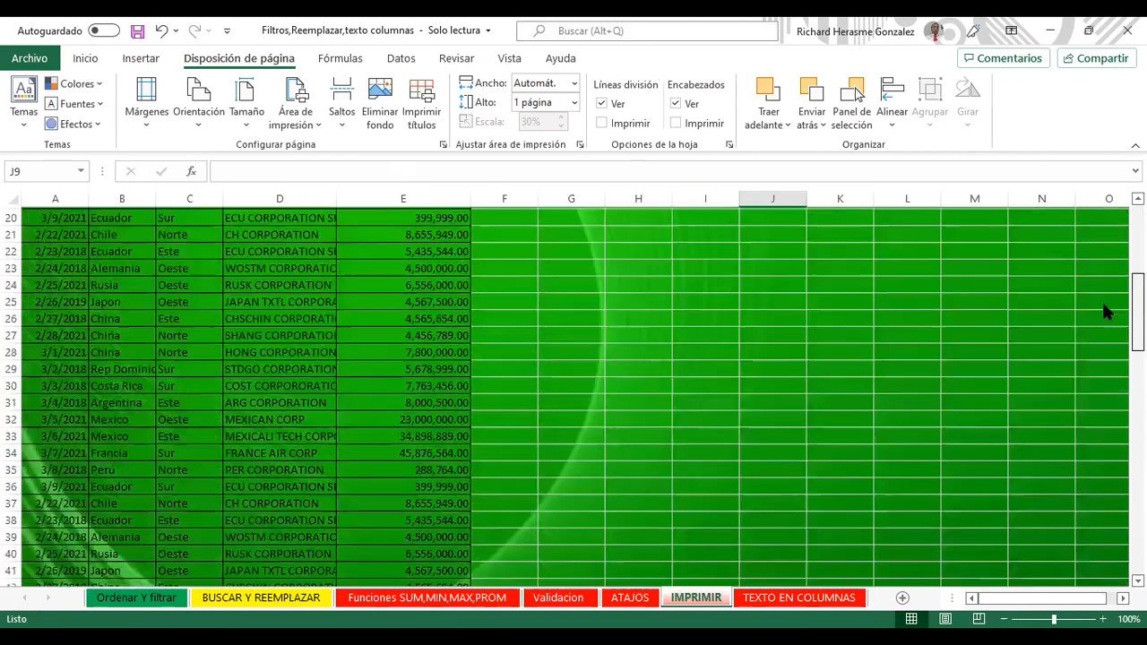
pyautogui.scroll(3, 1101, 273)
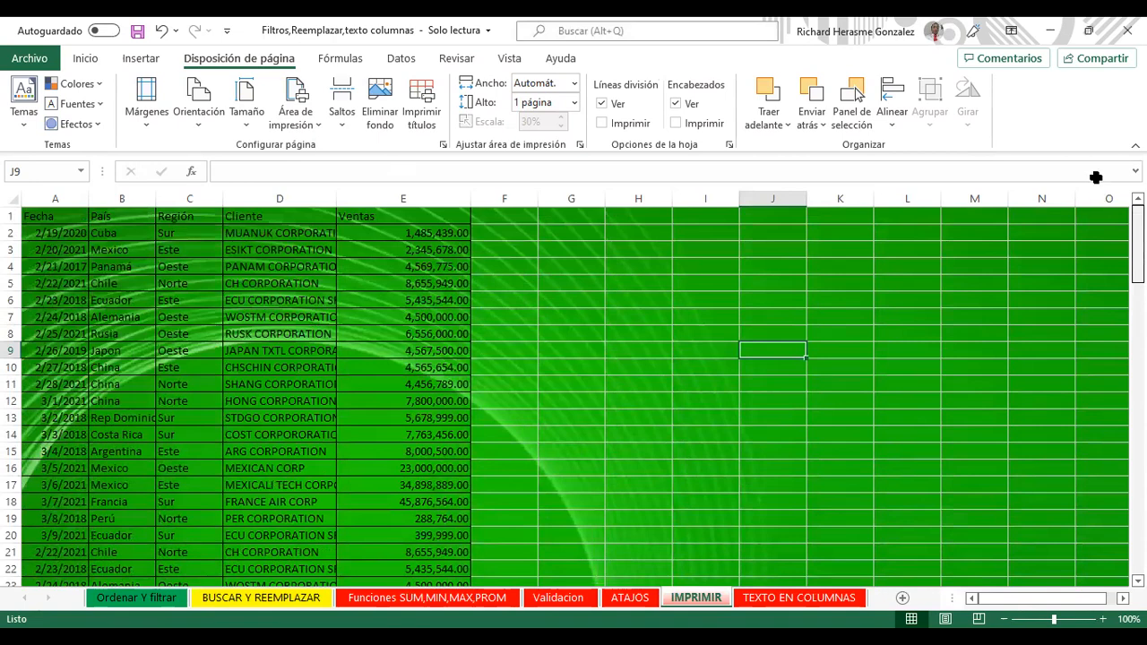
pyautogui.moveTo(55, 218); pyautogui.dragTo(470, 564)
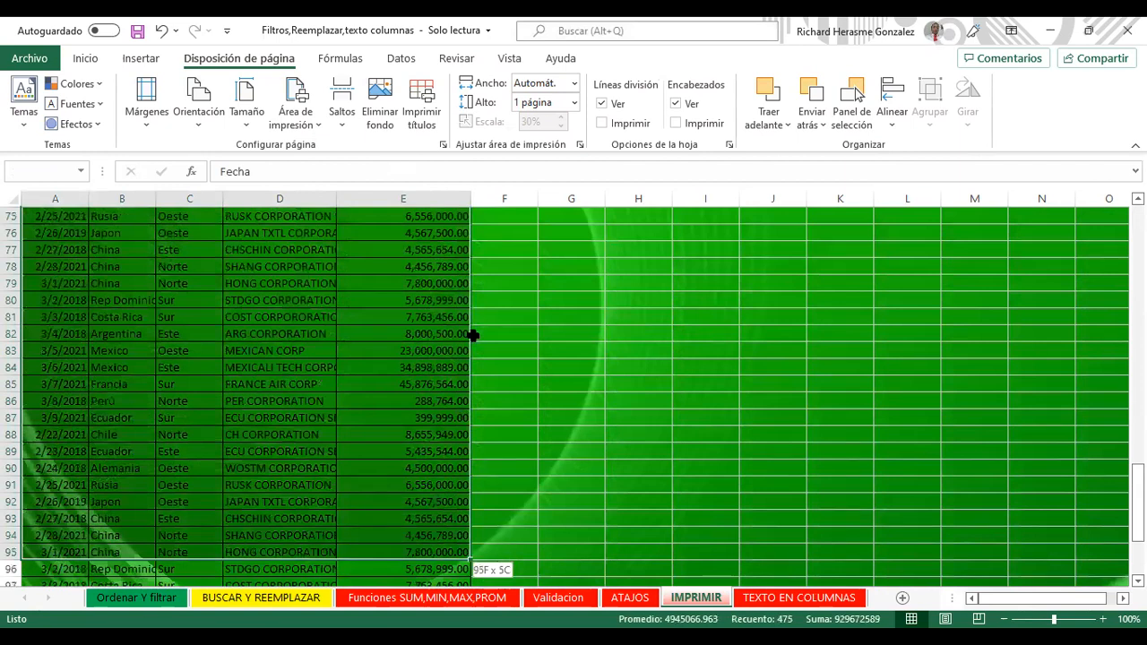
# Step: Extend the selection to A1:E103 and make its text white, bold and italic
pyautogui.hotkey('ctrl', 'shift', 'Down')
pyautogui.click(100, 59)
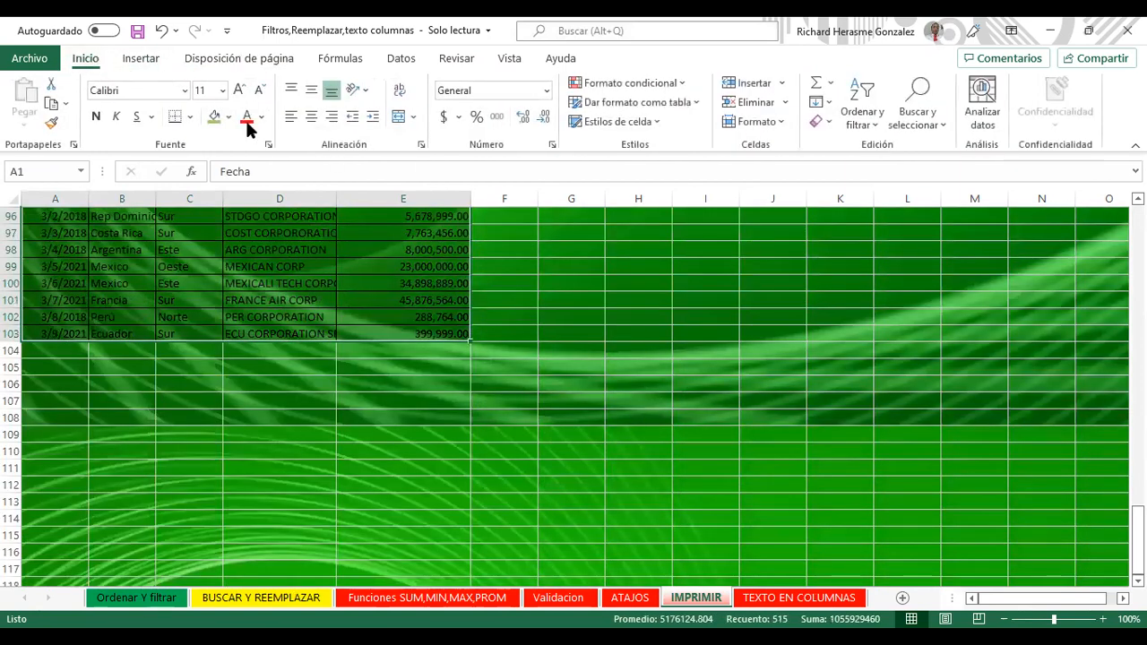
pyautogui.click(261, 117)
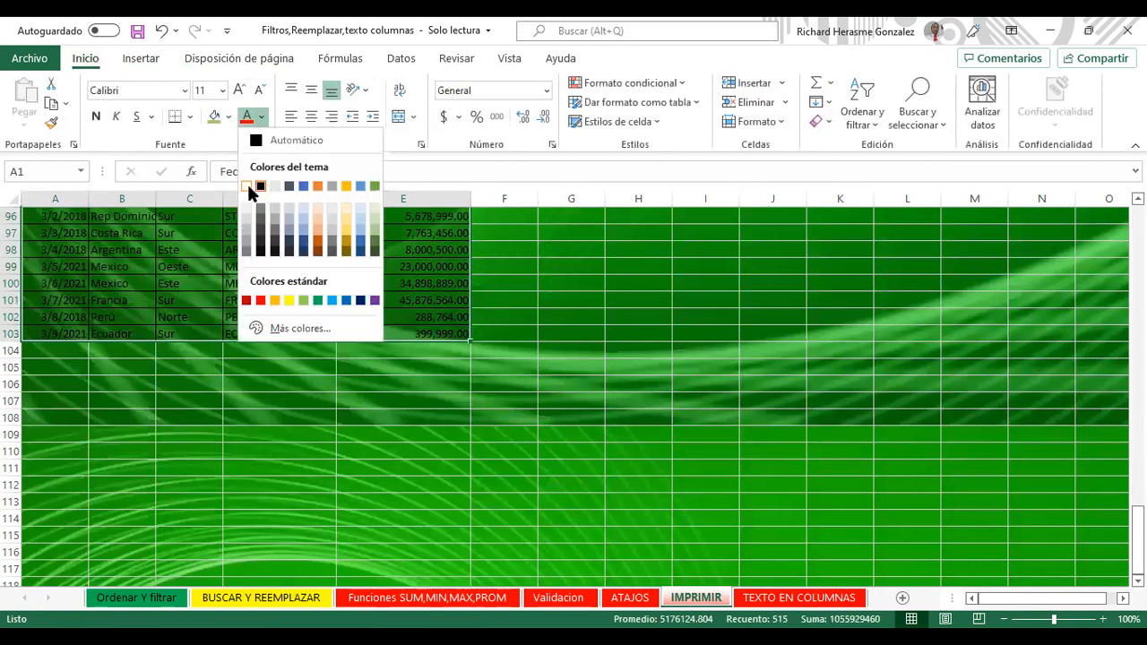
pyautogui.click(251, 187)
pyautogui.click(113, 118)
pyautogui.click(97, 118)
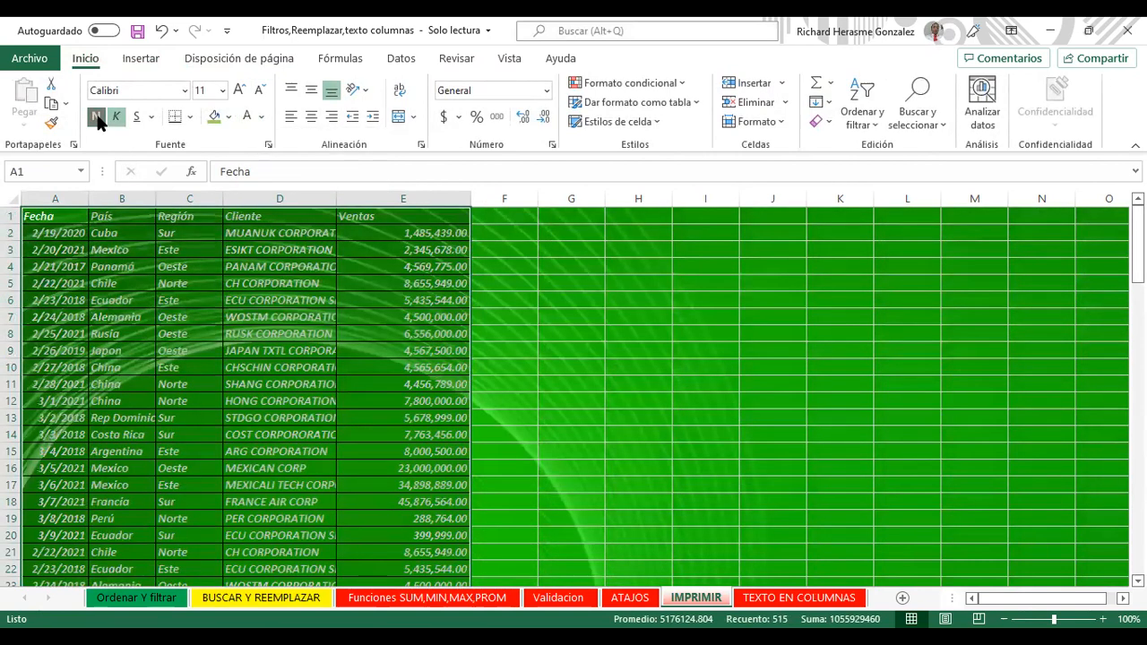
# Step: Increase the table font size to 16 and deselect to empty cell N3
pyautogui.click(239, 91)
pyautogui.click(238, 91)
pyautogui.click(239, 90)
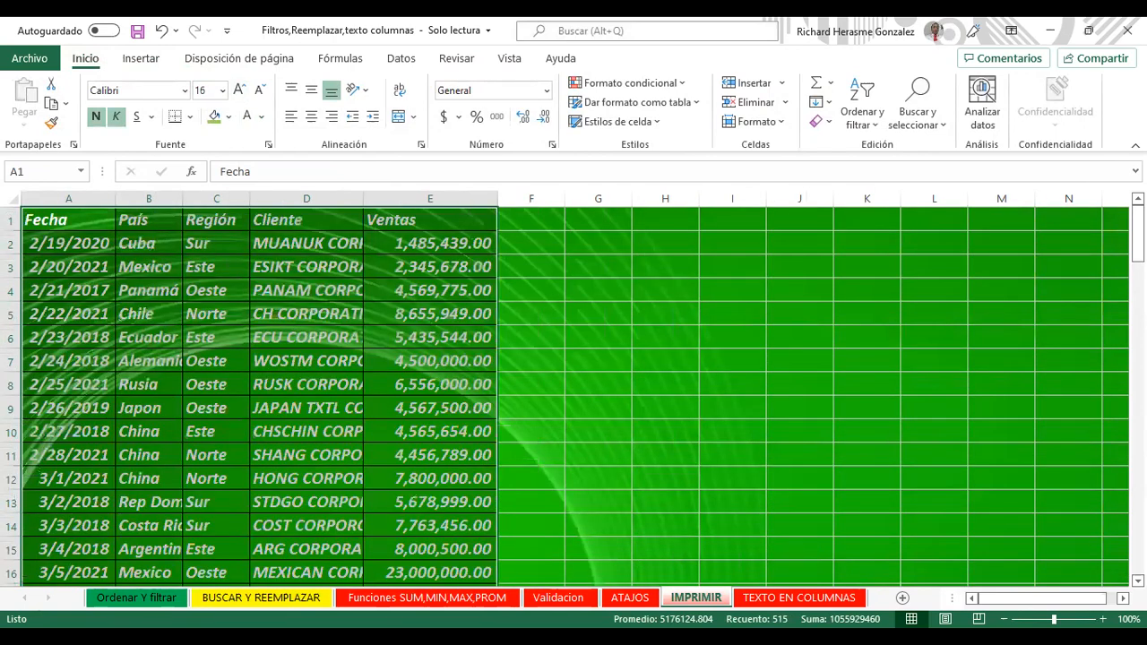
pyautogui.click(1098, 244)
pyautogui.click(1072, 266)
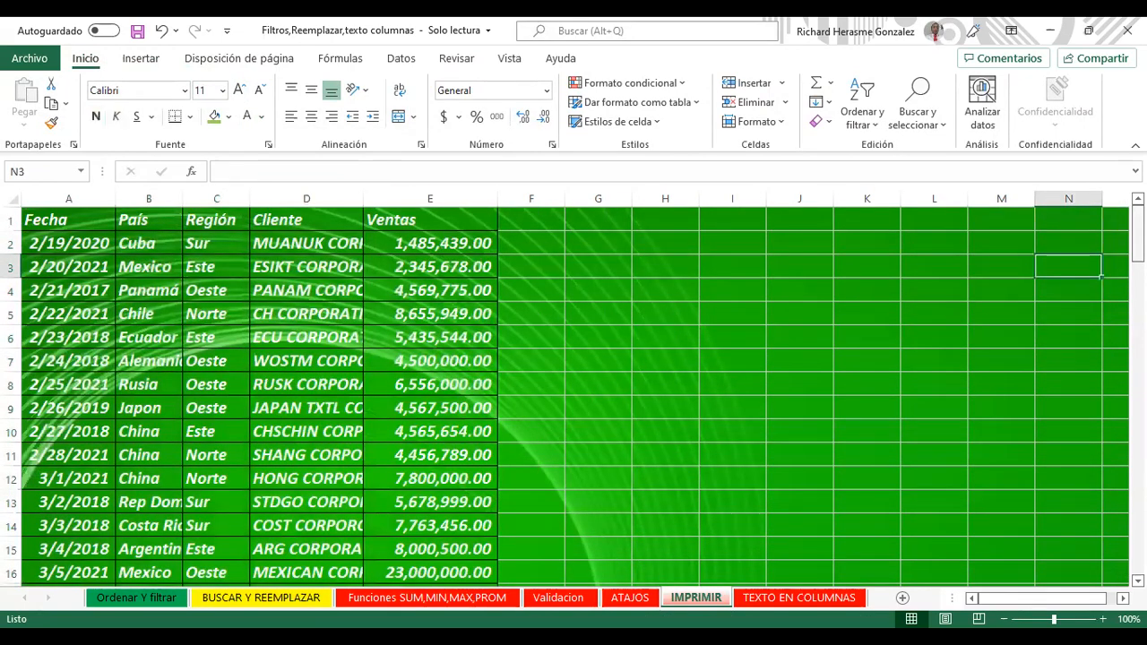
pyautogui.scroll(-18, 1099, 504)
pyautogui.scroll(-11, 1099, 504)
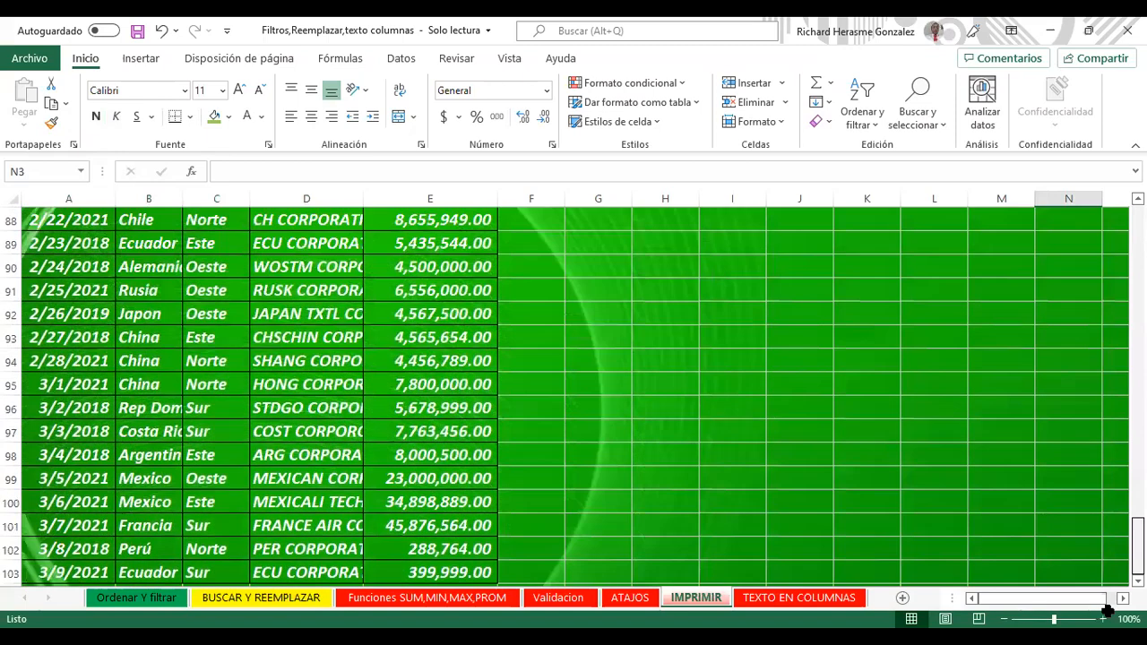
pyautogui.click(251, 52)
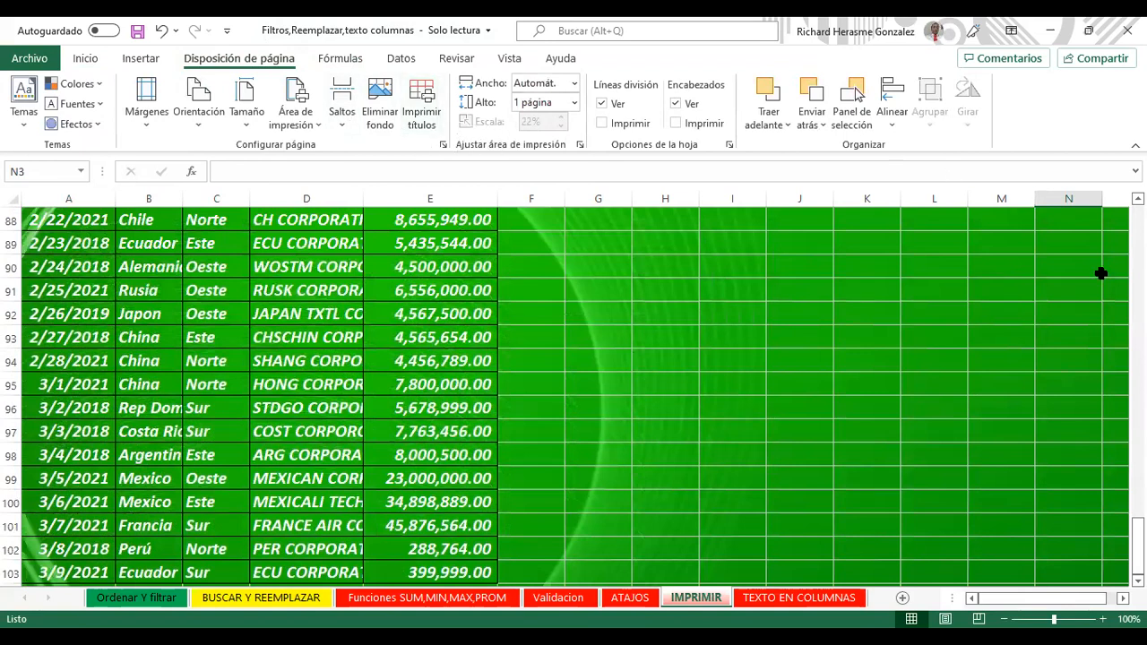
# Step: Toggle the row and column headings off and back on, then remove the green background
pyautogui.click(676, 104)
pyautogui.click(676, 104)
pyautogui.moveTo(1137, 547); pyautogui.dragTo(1135, 205)
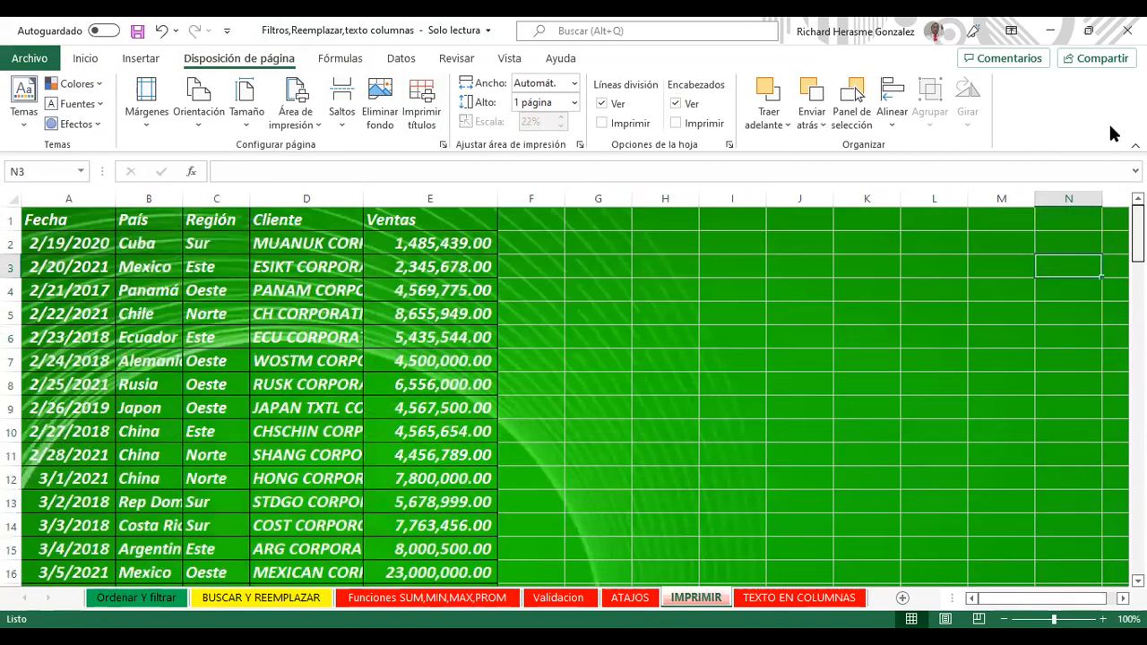
pyautogui.click(379, 100)
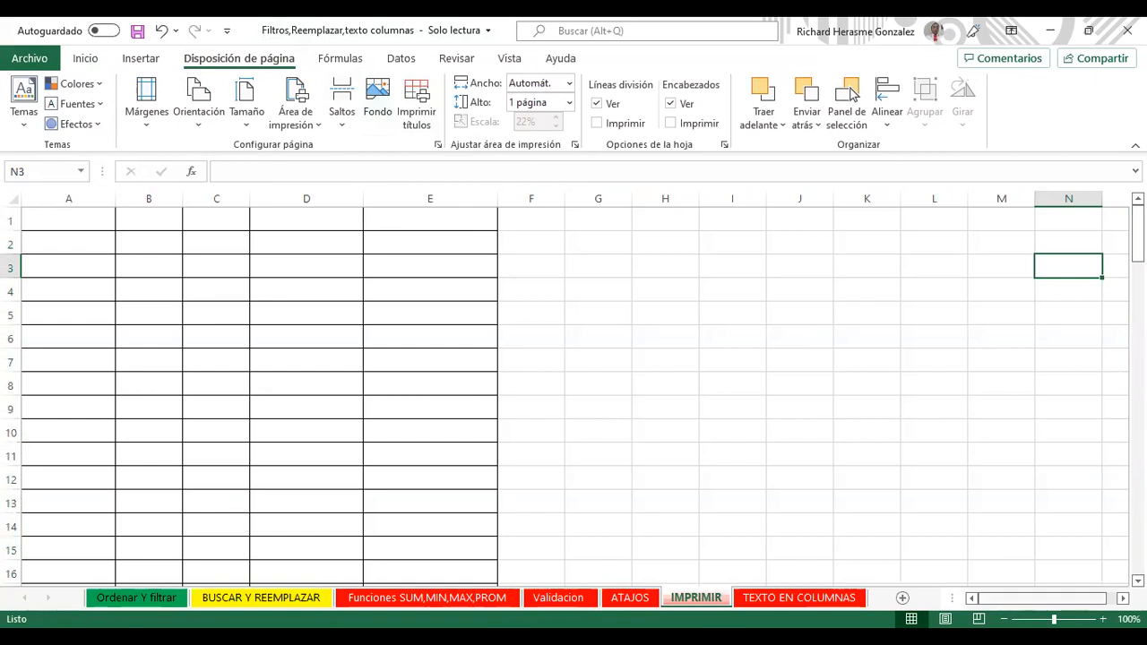
# Step: Zoom out to 80%, select J3 and undo the white bold italic large formatting
pyautogui.click(1004, 619)
pyautogui.click(1004, 619)
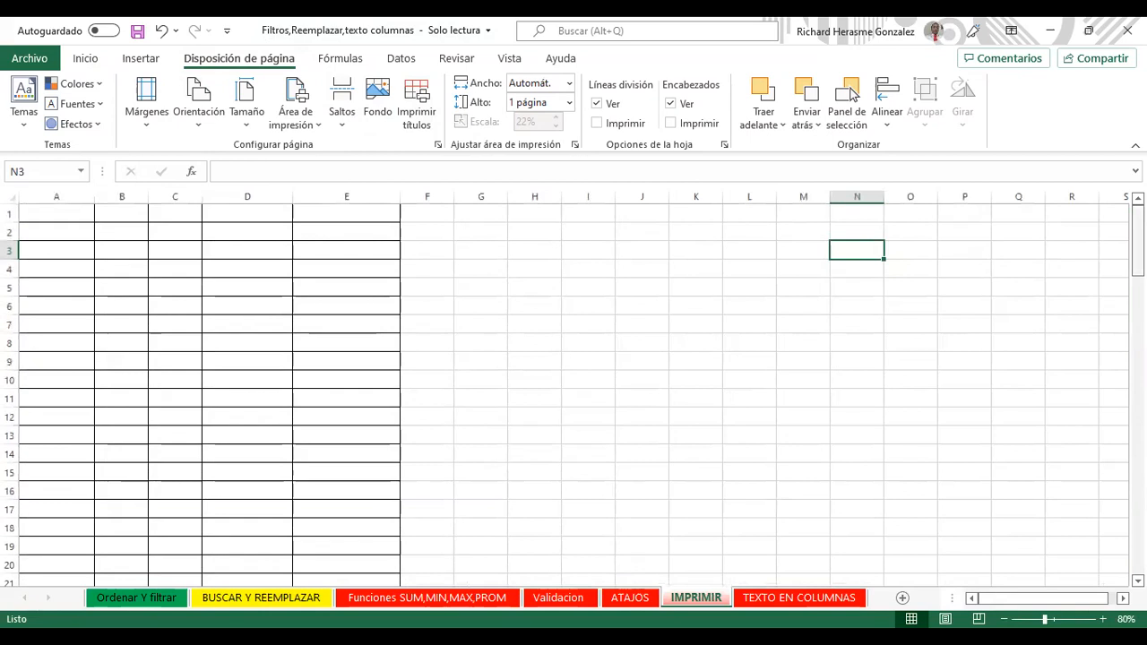
pyautogui.click(749, 527)
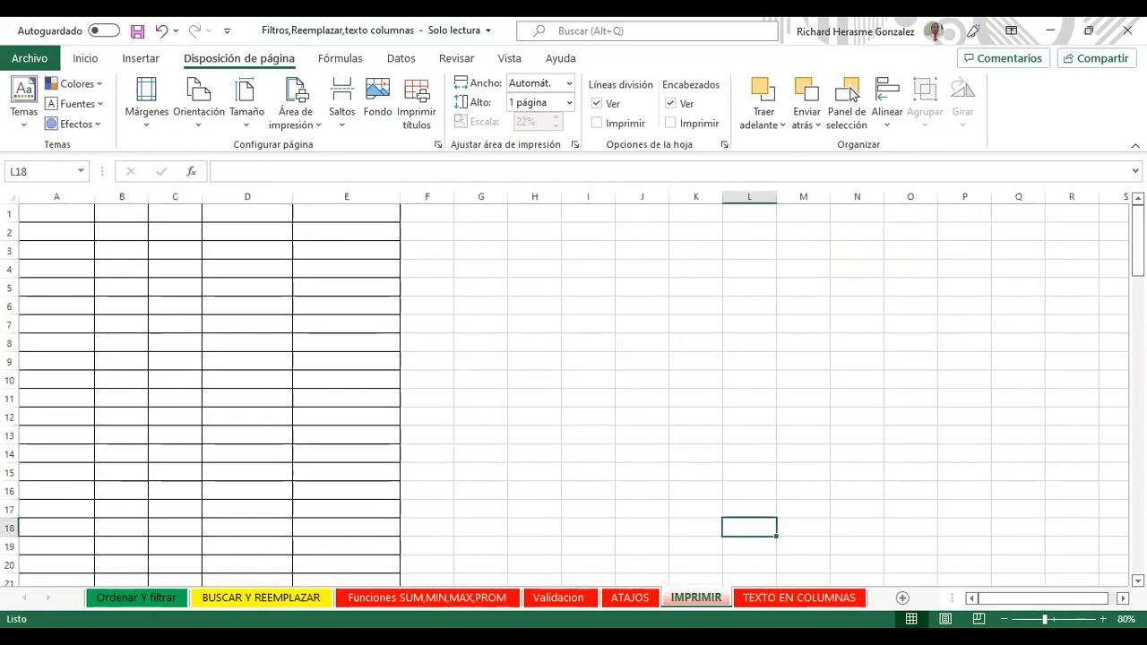
pyautogui.click(642, 417)
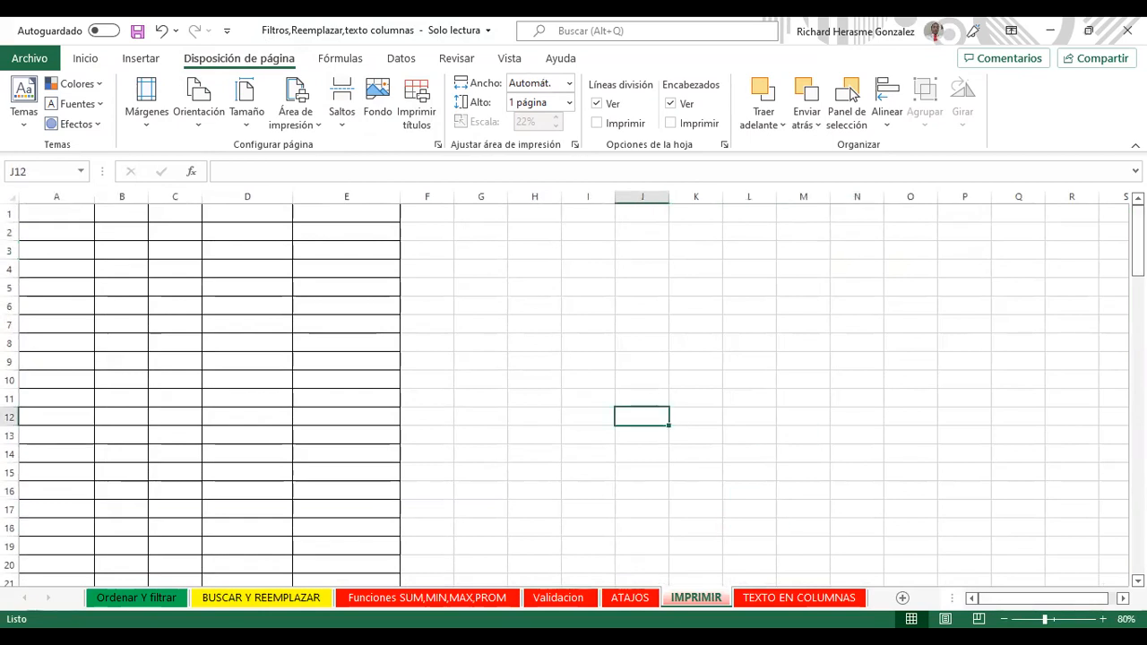
pyautogui.moveTo(1138, 240); pyautogui.dragTo(1104, 74)
pyautogui.click(642, 251)
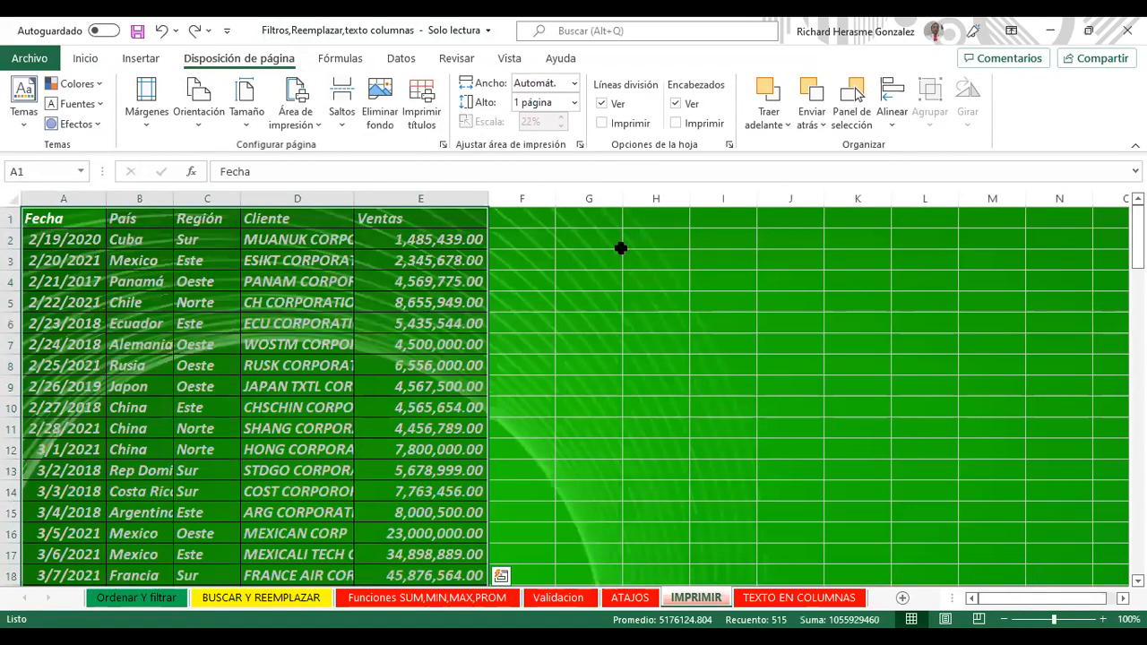
pyautogui.hotkey('ctrl', 'z')
pyautogui.hotkey('ctrl', 'z')
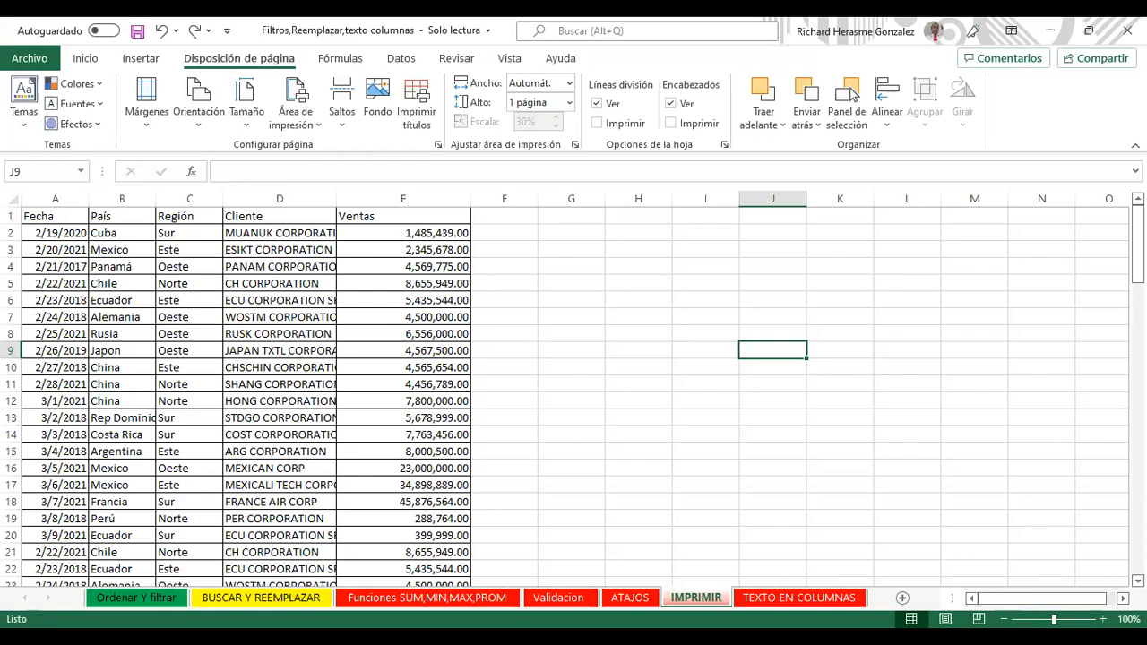
# Step: Switch to the TEXTO EN COLUMNAS sheet and select contact strings A1:A10
pyautogui.click(800, 598)
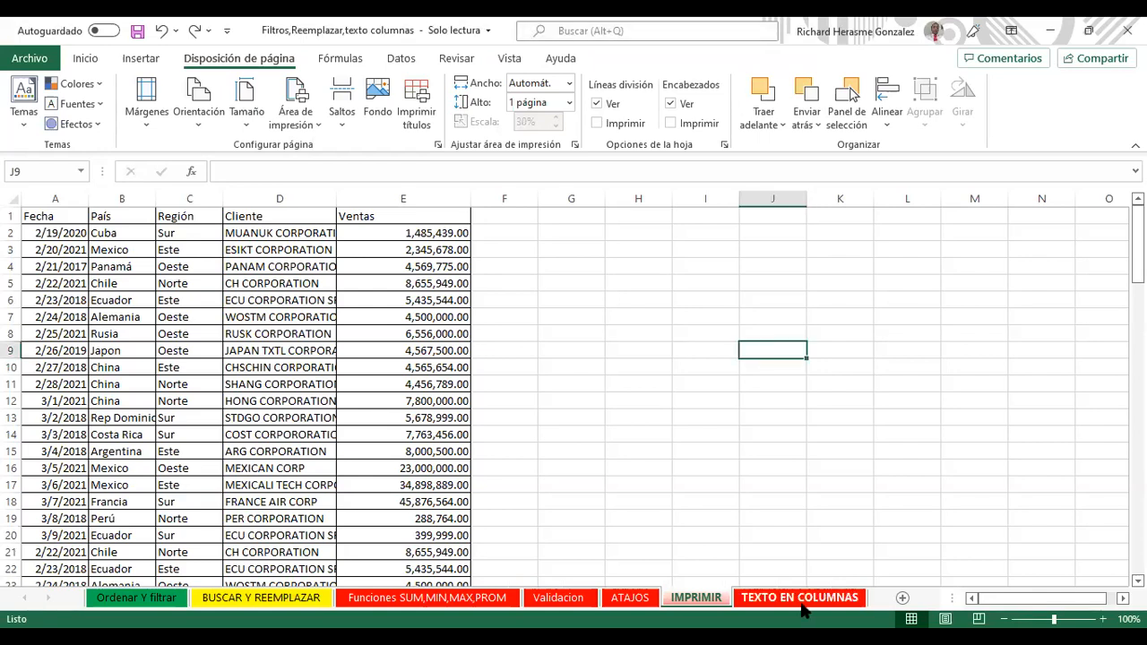
pyautogui.moveTo(208, 226); pyautogui.dragTo(204, 217)
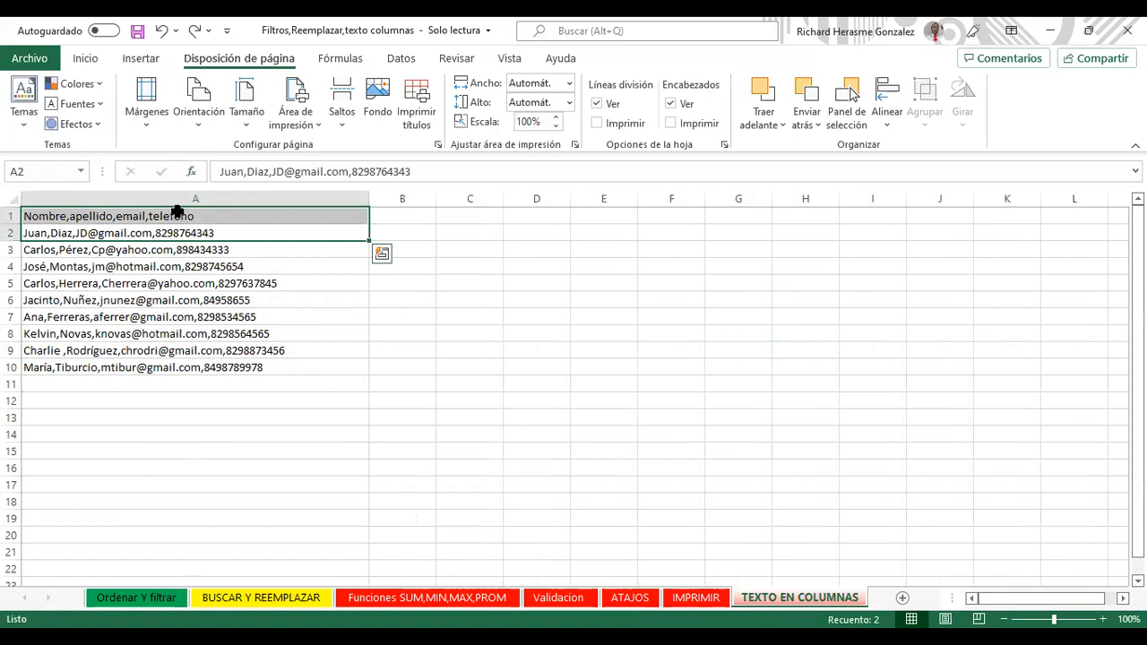
pyautogui.click(177, 213)
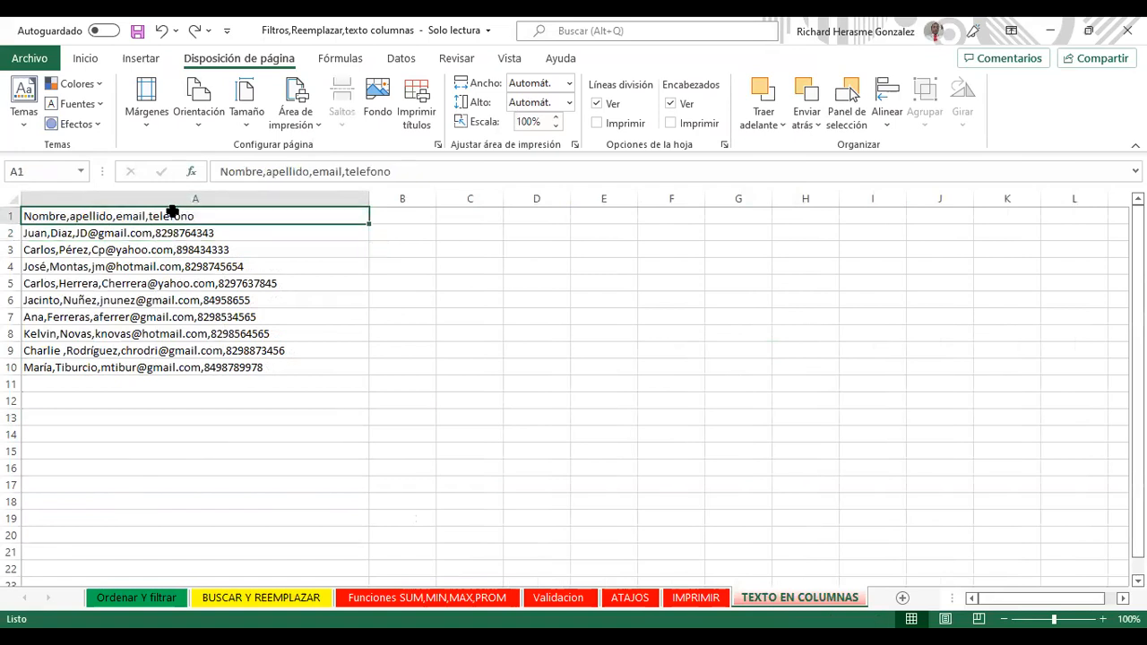
pyautogui.click(153, 313)
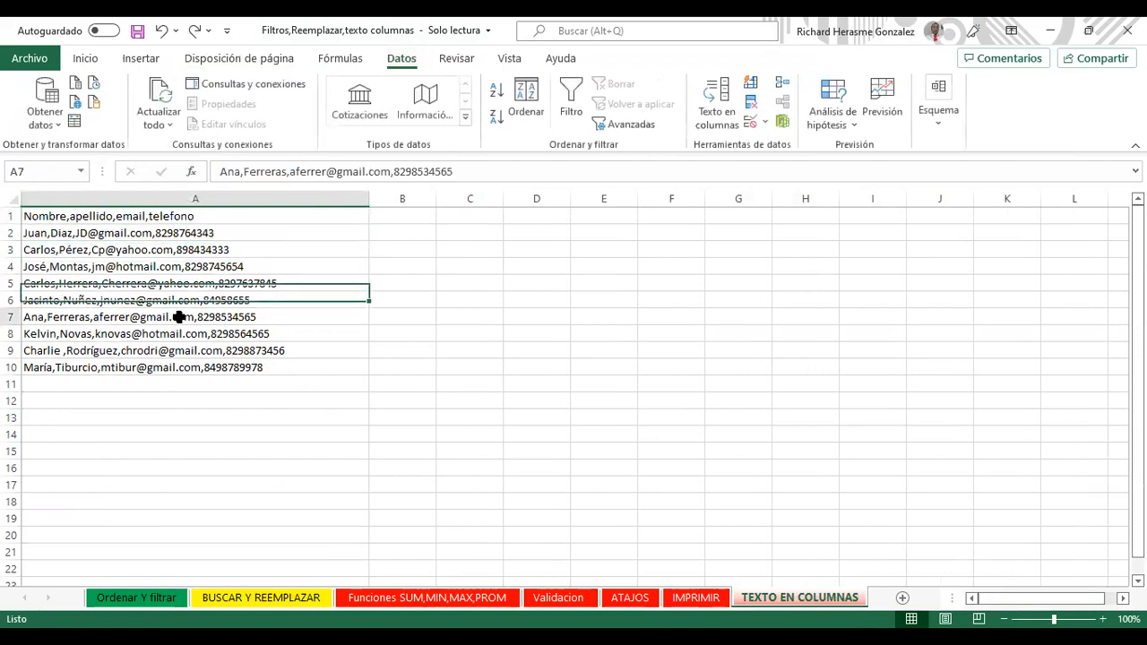
pyautogui.moveTo(167, 218); pyautogui.dragTo(186, 330)
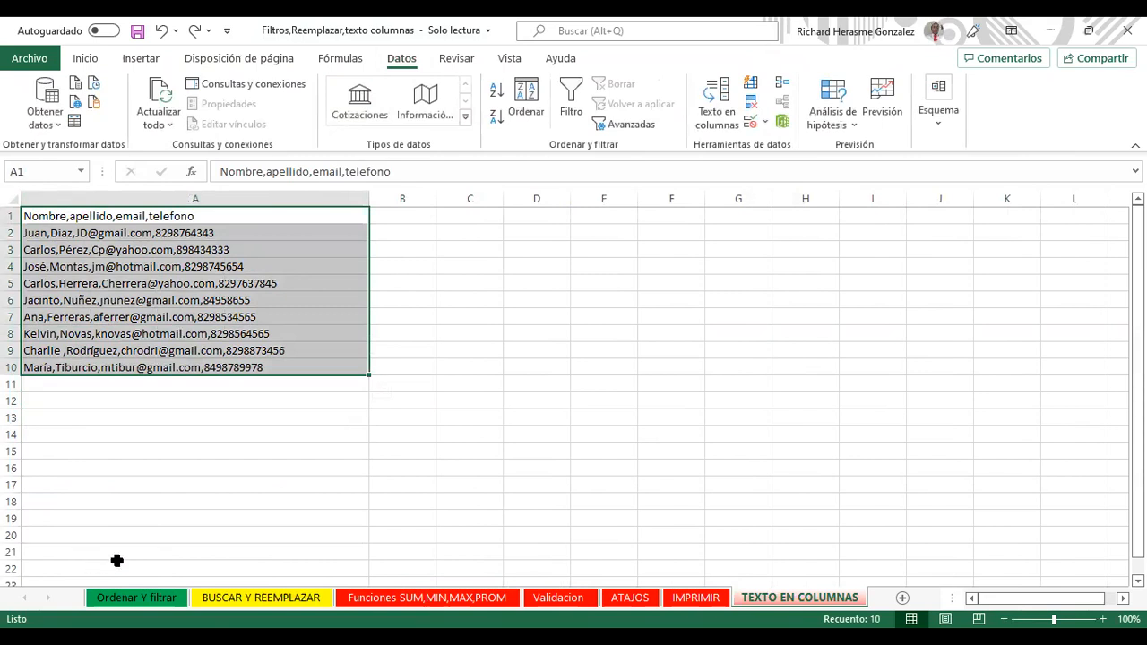
pyautogui.click(115, 220)
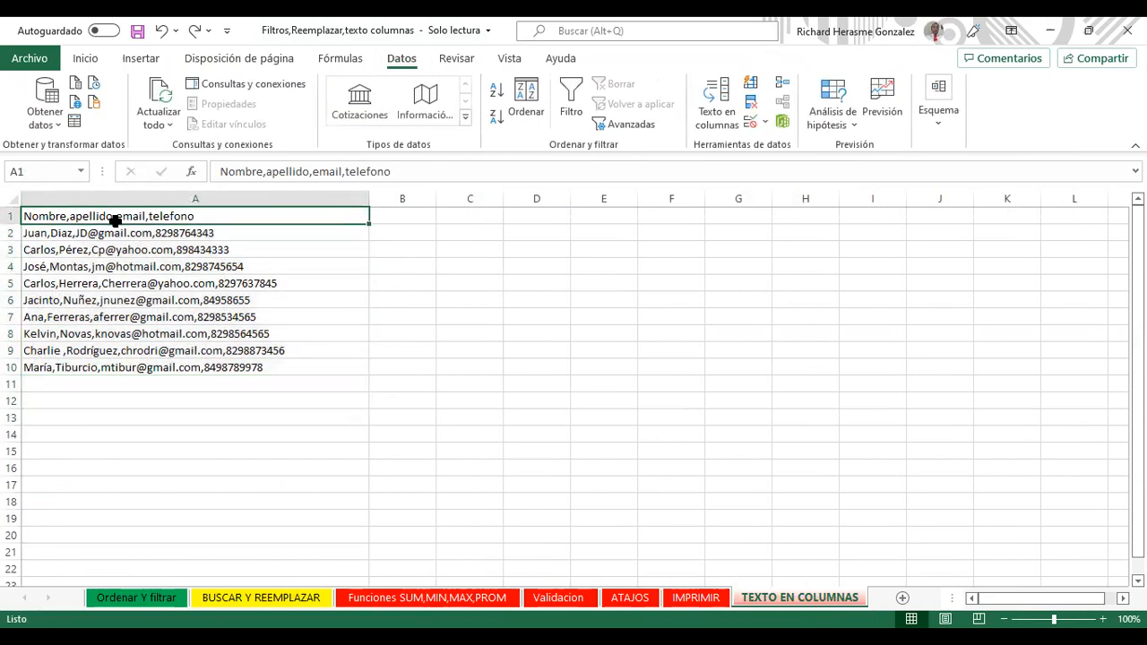
pyautogui.press('Down')
pyautogui.press('Down')
pyautogui.press('Down')
pyautogui.press('Down')
pyautogui.press('Down')
pyautogui.press('Down')
pyautogui.press('Down')
pyautogui.press('Down')
pyautogui.press('Down')
pyautogui.press('Down')
pyautogui.press('Down')
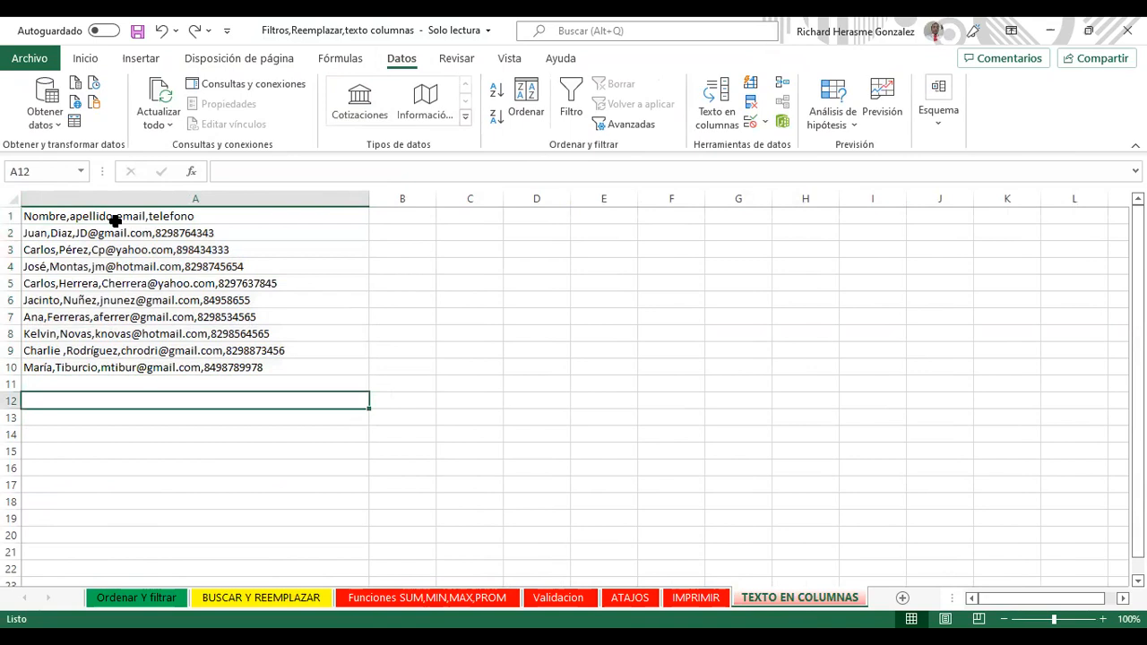
pyautogui.press('Tab')
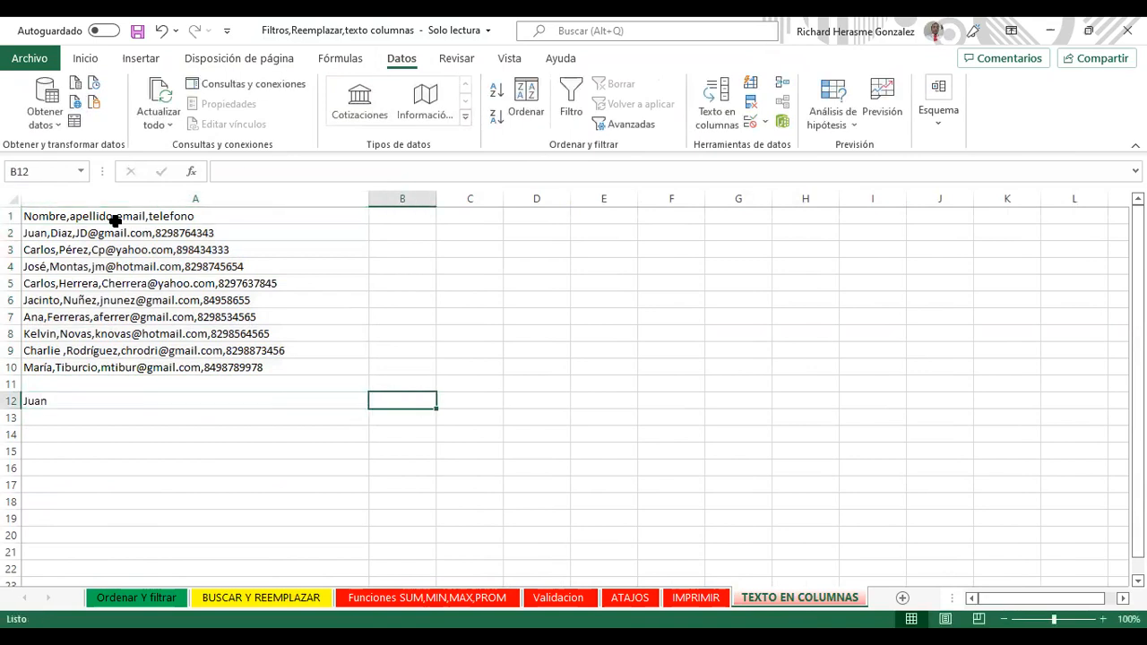
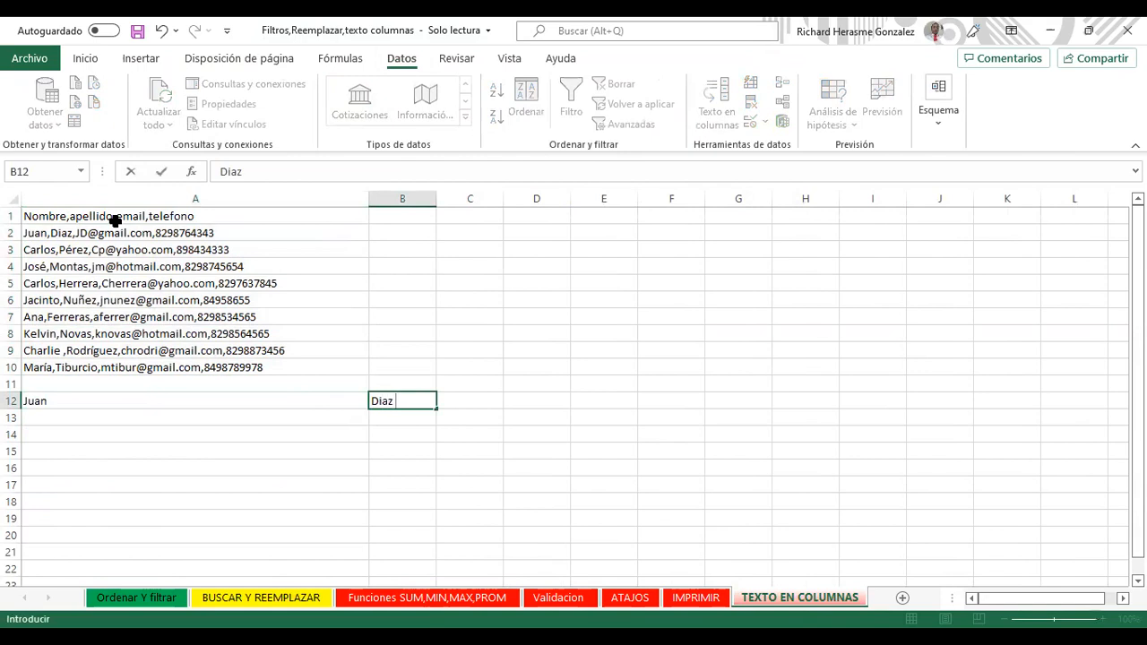
pyautogui.press('Tab')
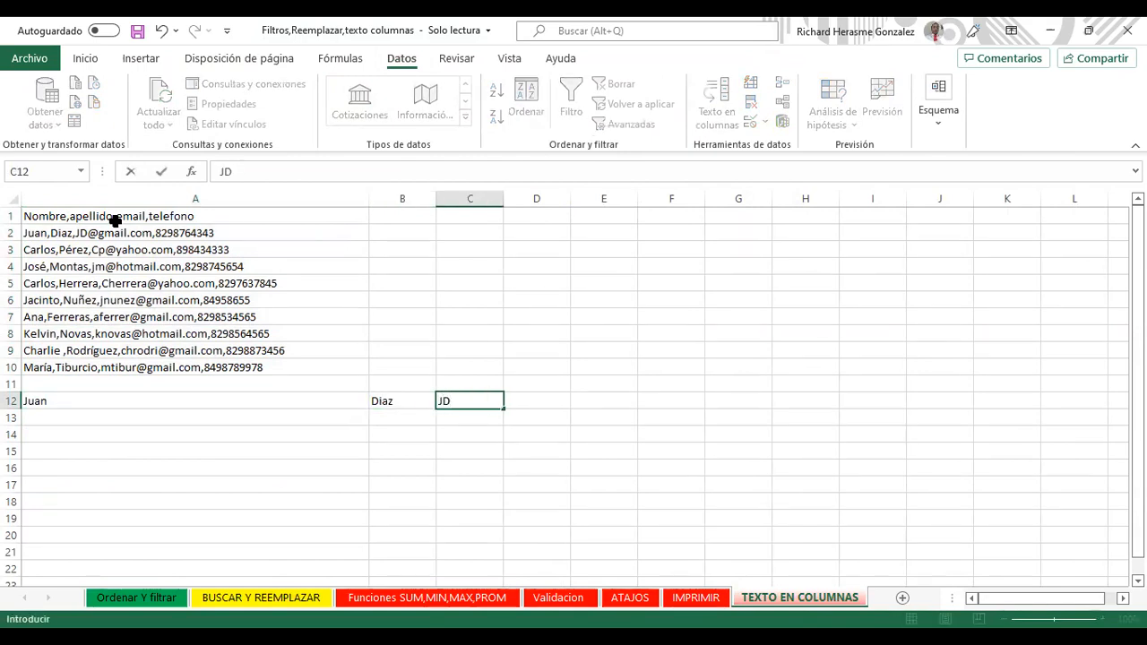
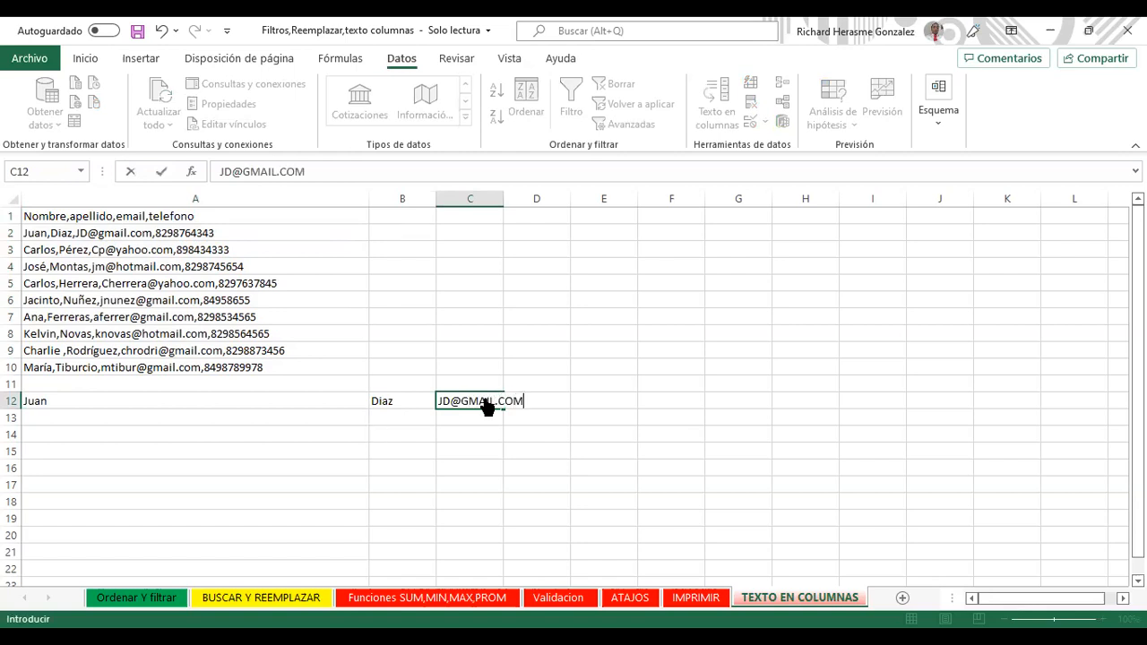
pyautogui.press('Return')
pyautogui.press('Up')
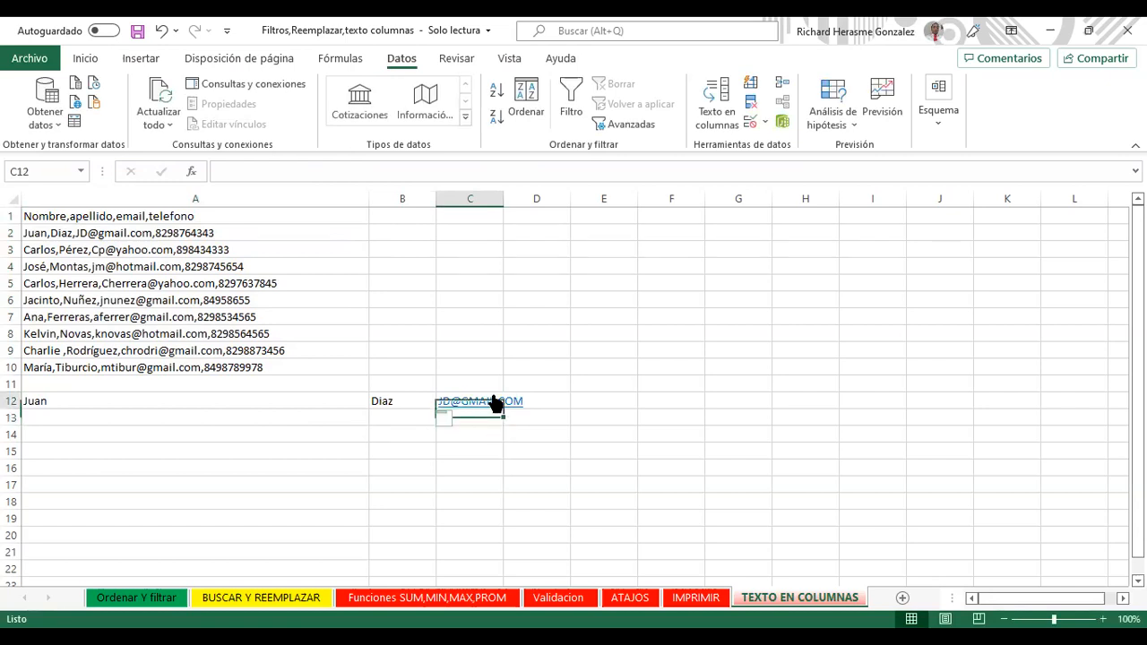
pyautogui.rightClick(495, 403)
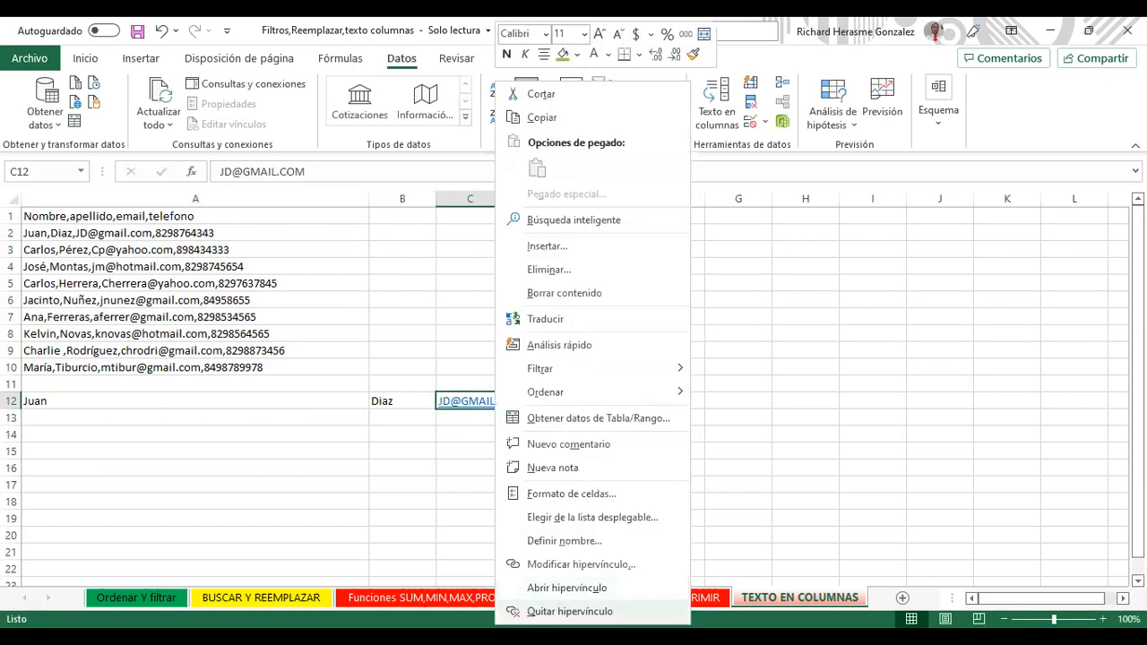
pyautogui.click(570, 612)
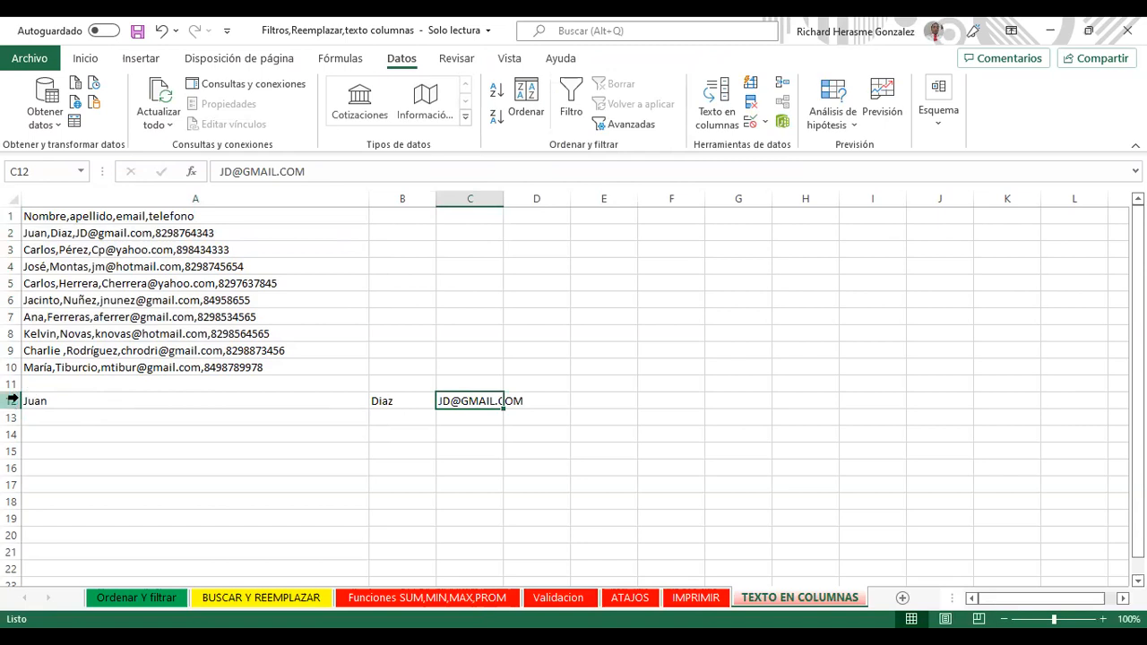
pyautogui.click(8, 400)
pyautogui.press('Delete')
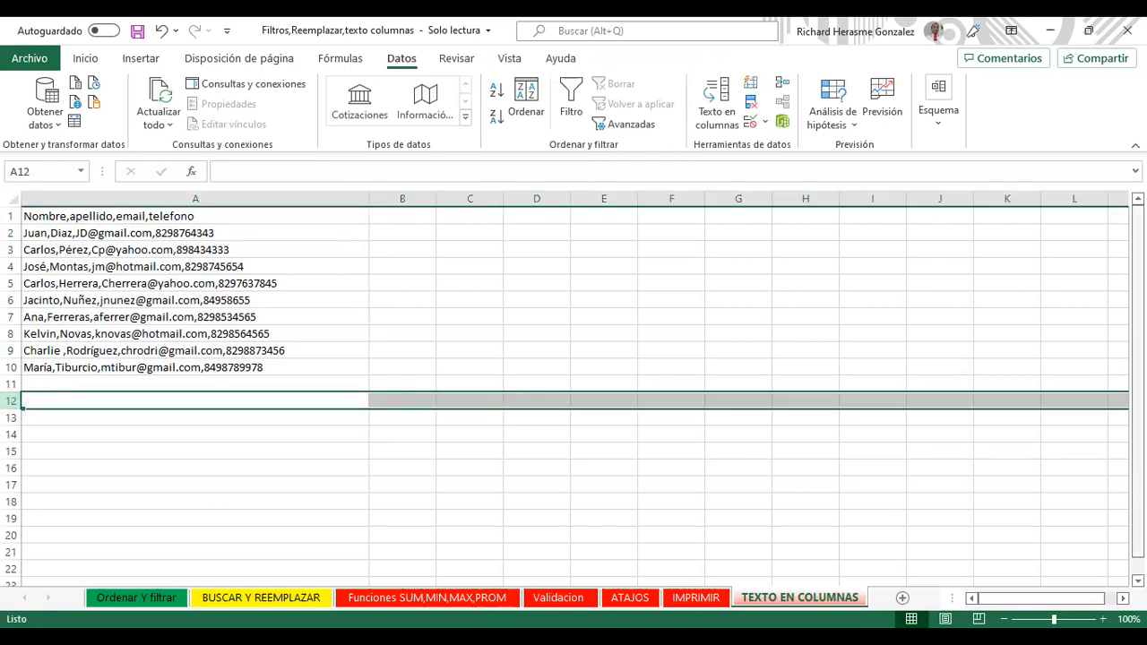
# Step: Split column A's contact strings at commas with Text to Columns (Delimitado, Coma)
pyautogui.click(206, 199)
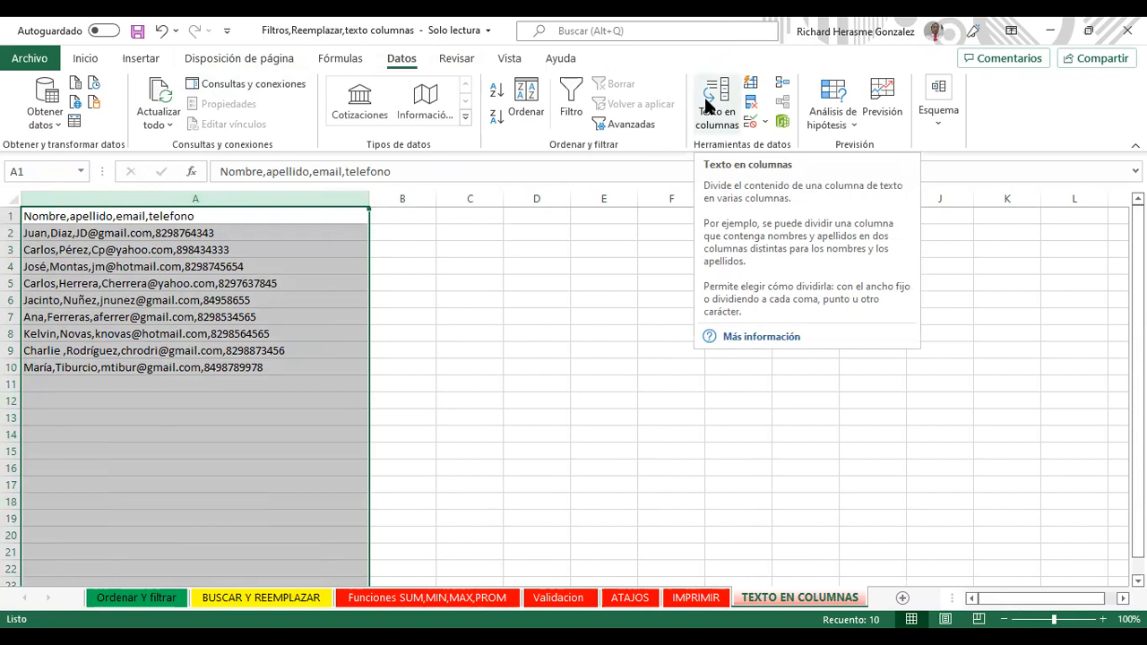
pyautogui.click(703, 95)
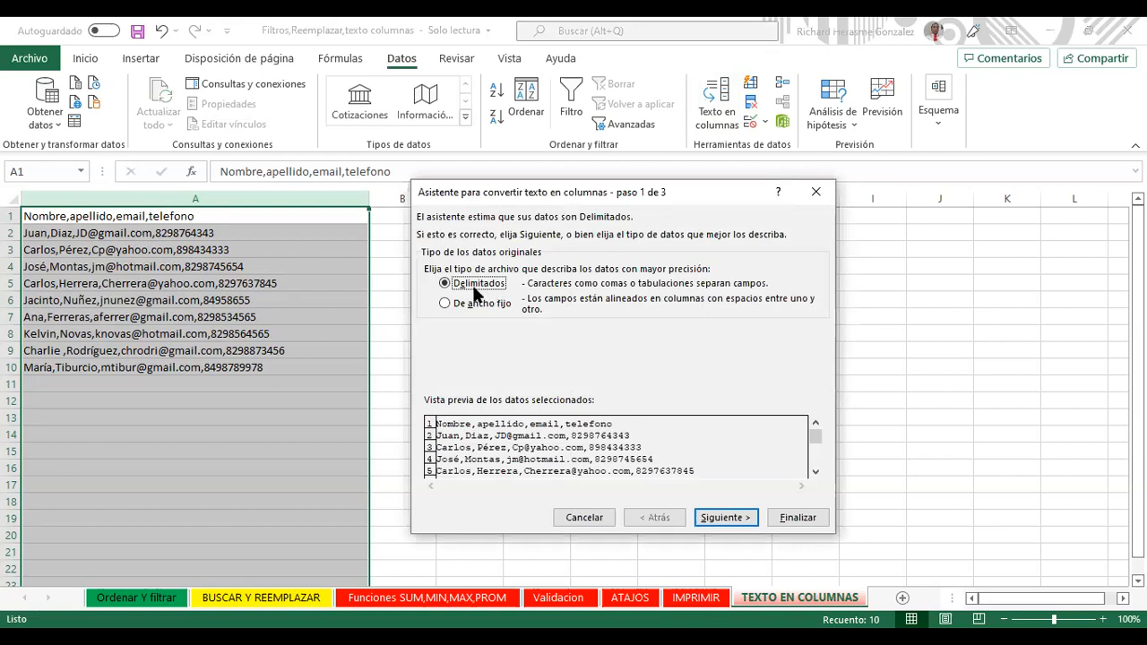
pyautogui.press('Return')
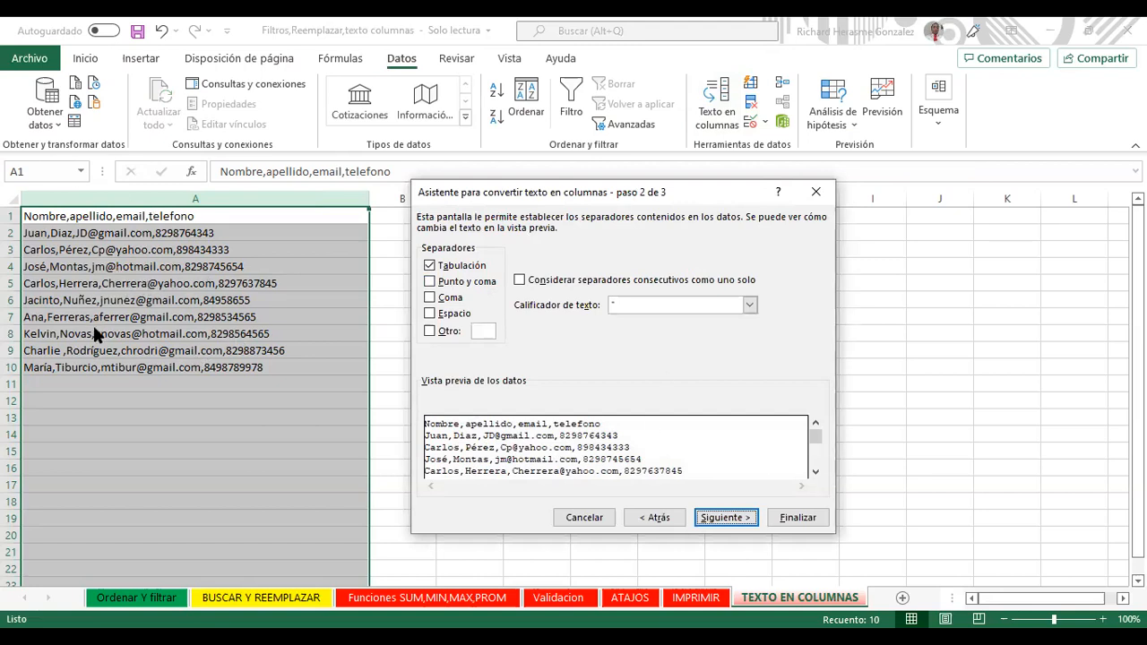
pyautogui.click(430, 298)
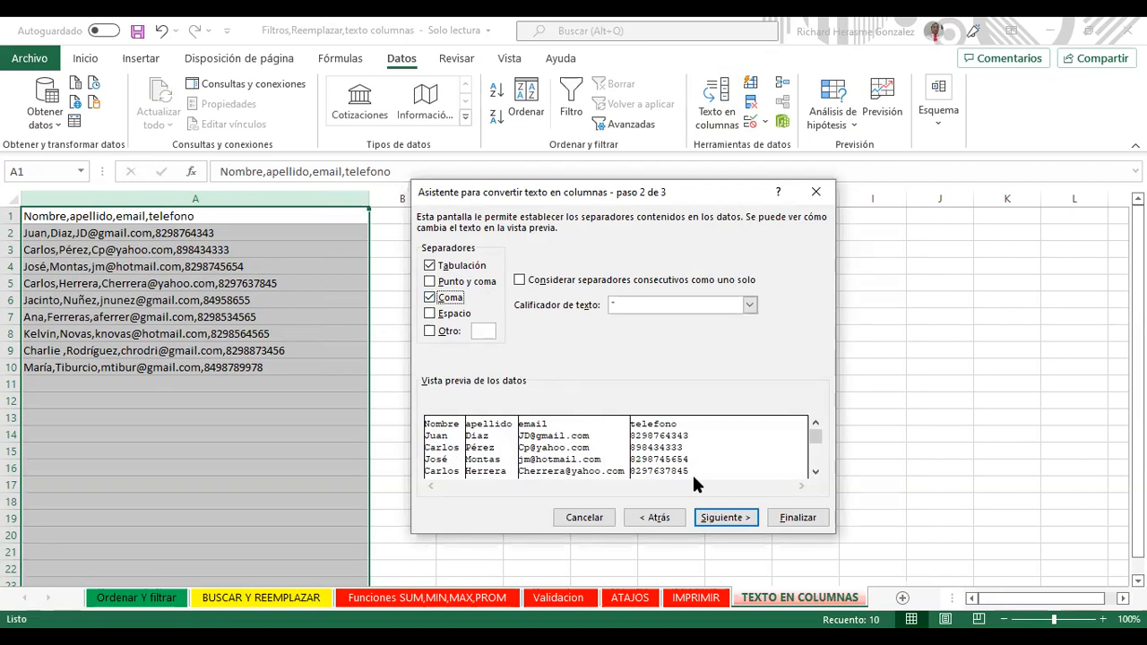
pyautogui.press('Return')
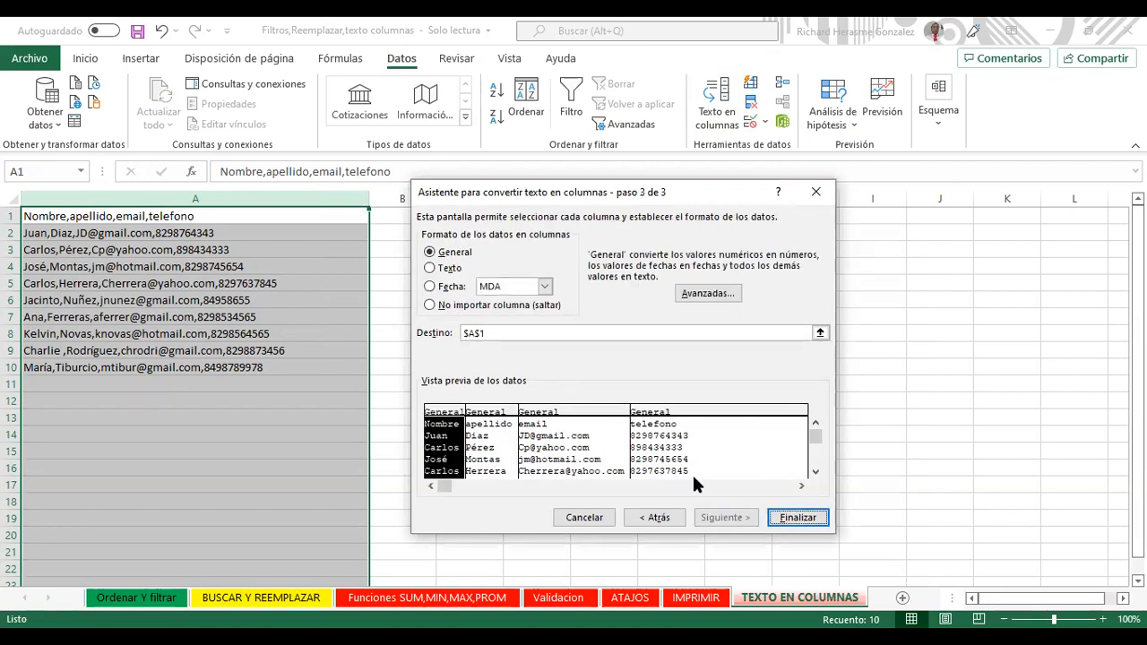
pyautogui.press('Return')
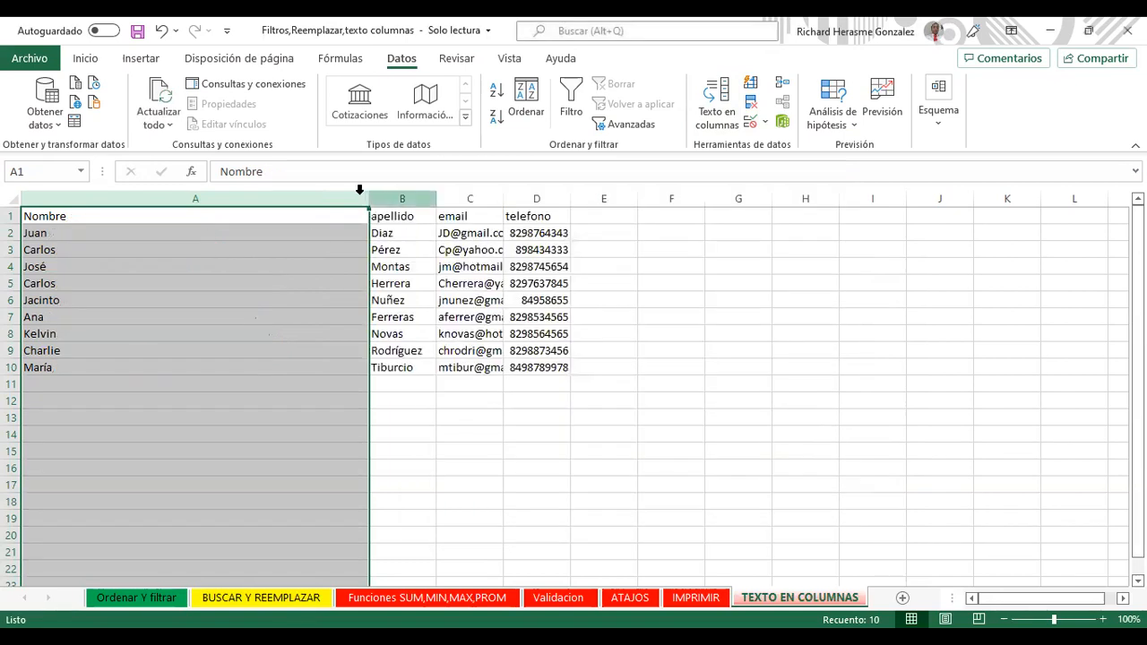
# Step: Narrow column A and widen column C to fit the emails, then undo the changes
pyautogui.moveTo(93, 216); pyautogui.dragTo(94, 217)
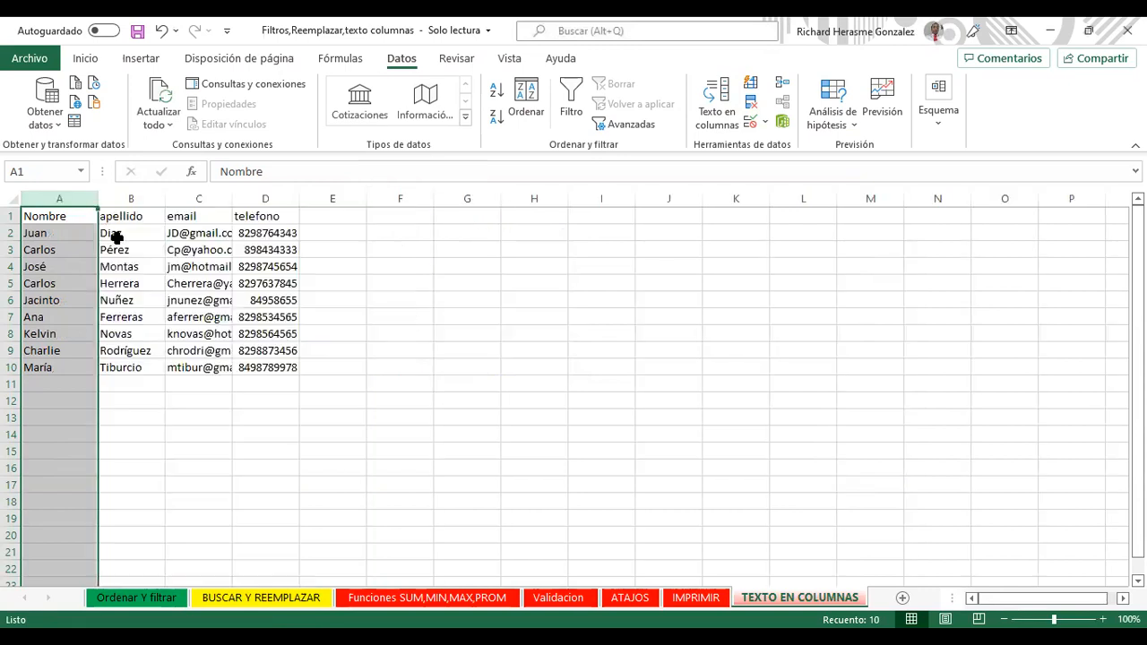
pyautogui.click(117, 235)
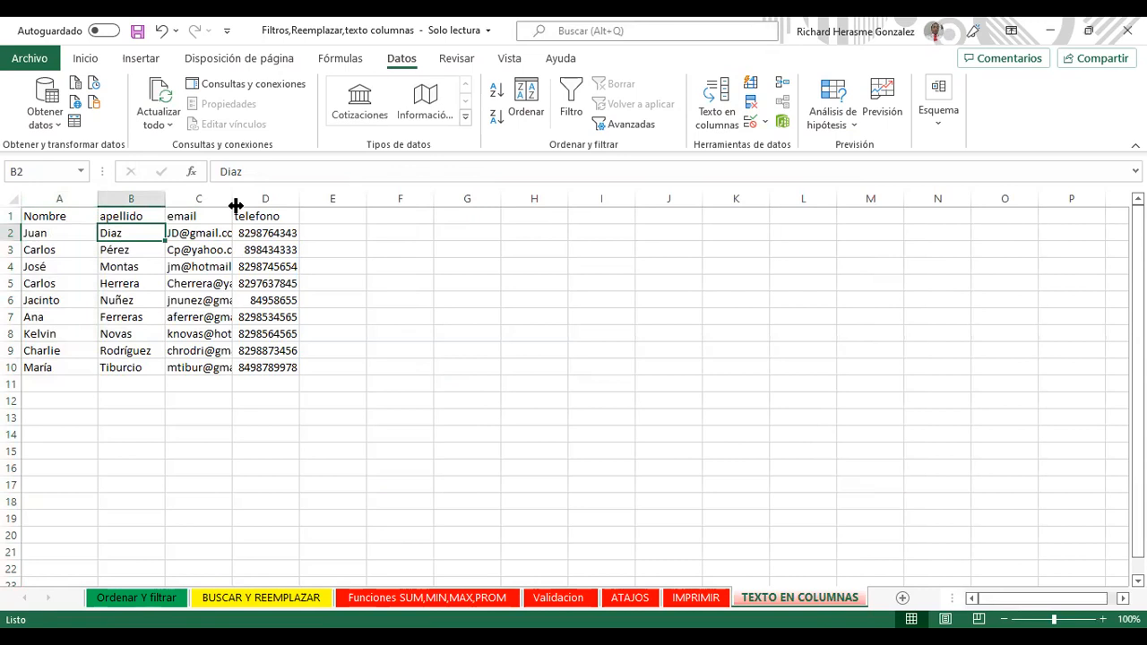
pyautogui.doubleClick(235, 206)
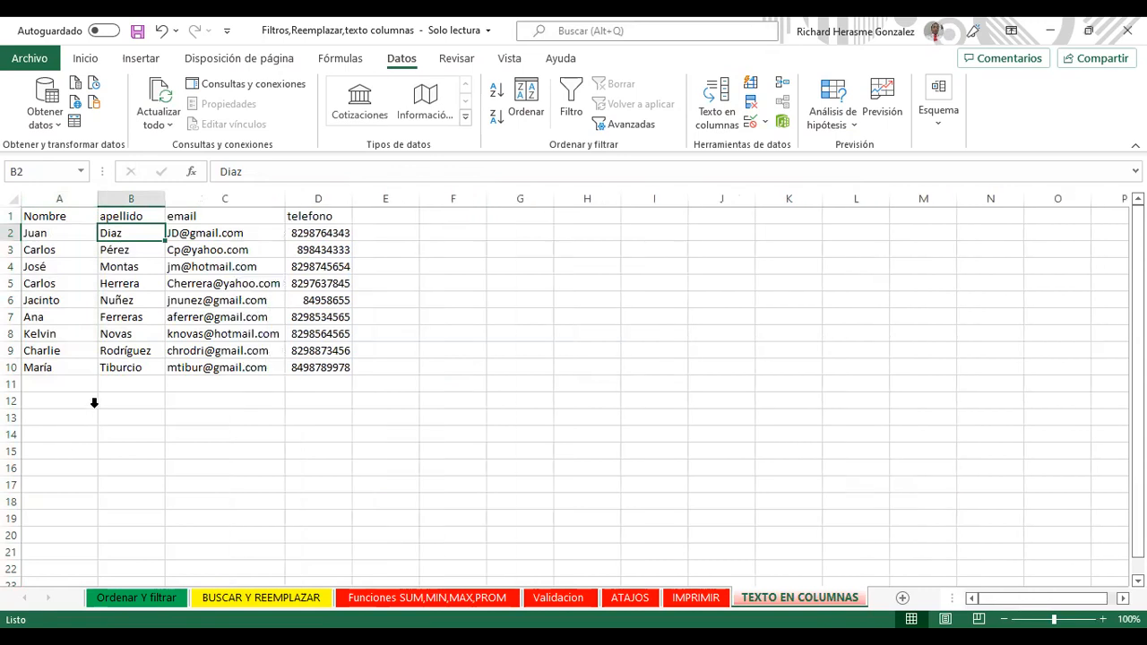
pyautogui.hotkey('ctrl', 'z')
pyautogui.hotkey('ctrl', 'z')
pyautogui.hotkey('ctrl', 'z')
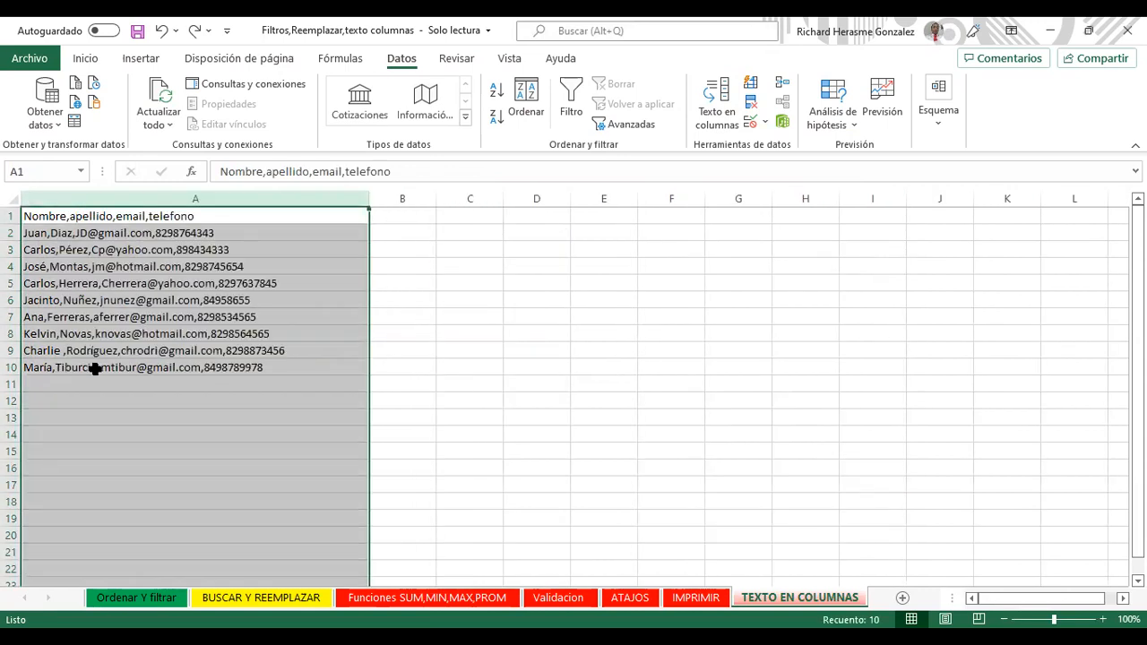
# Step: Replace all 30 commas in the contact strings with hyphens via Buscar y reemplazar
pyautogui.click(162, 266)
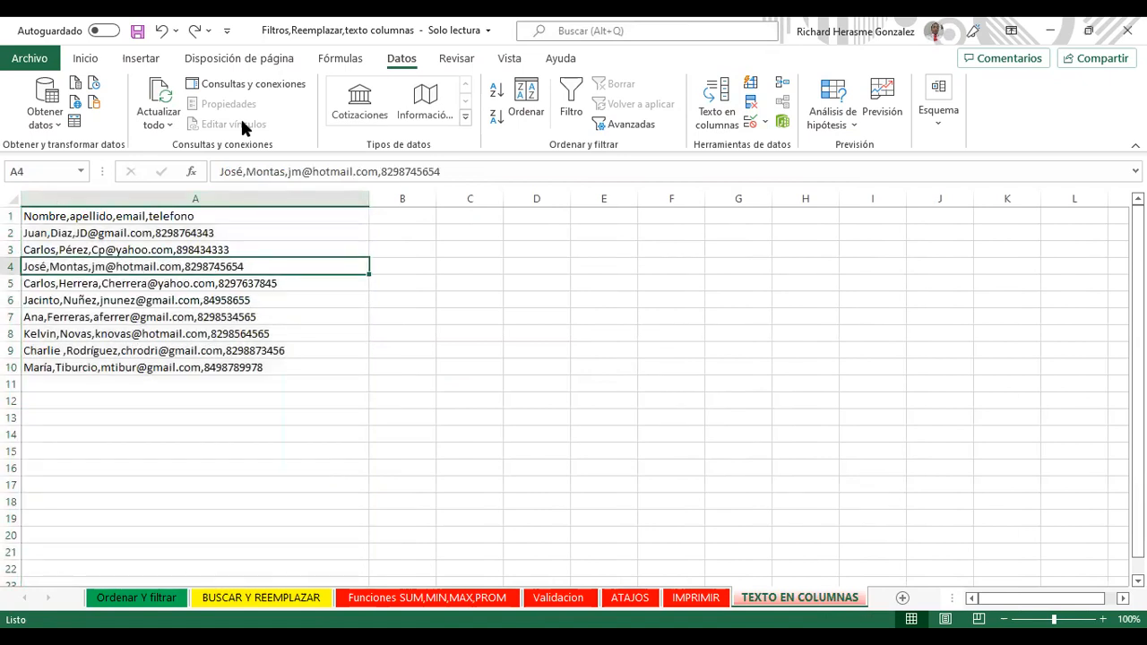
pyautogui.click(120, 216)
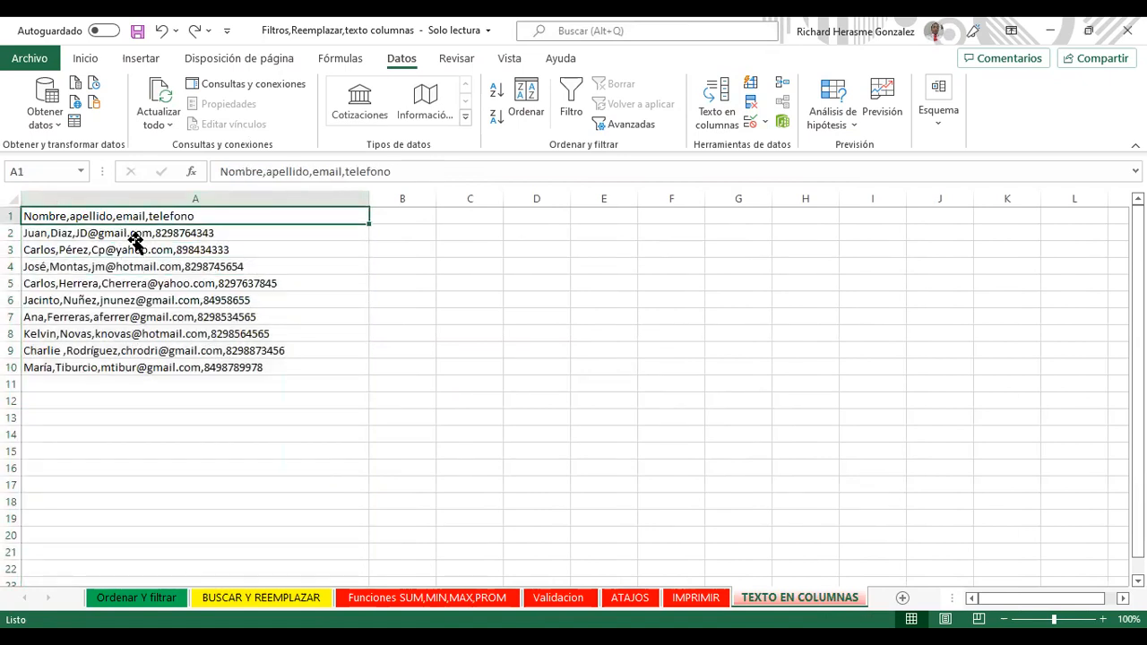
pyautogui.click(95, 57)
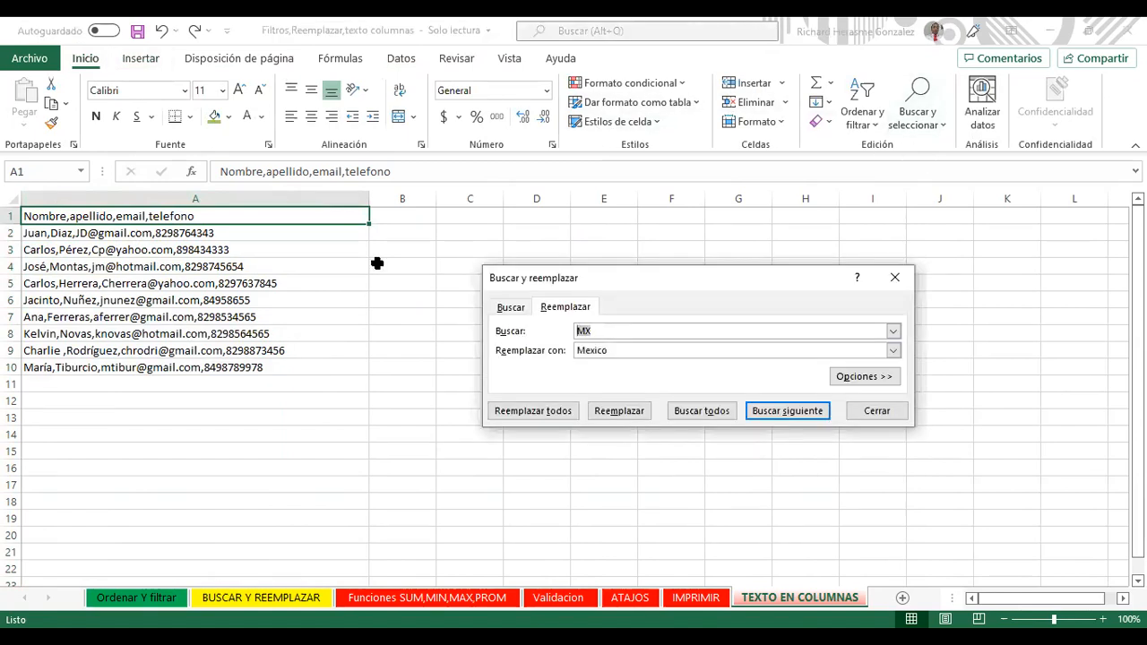
pyautogui.write(',')
pyautogui.press('Tab')
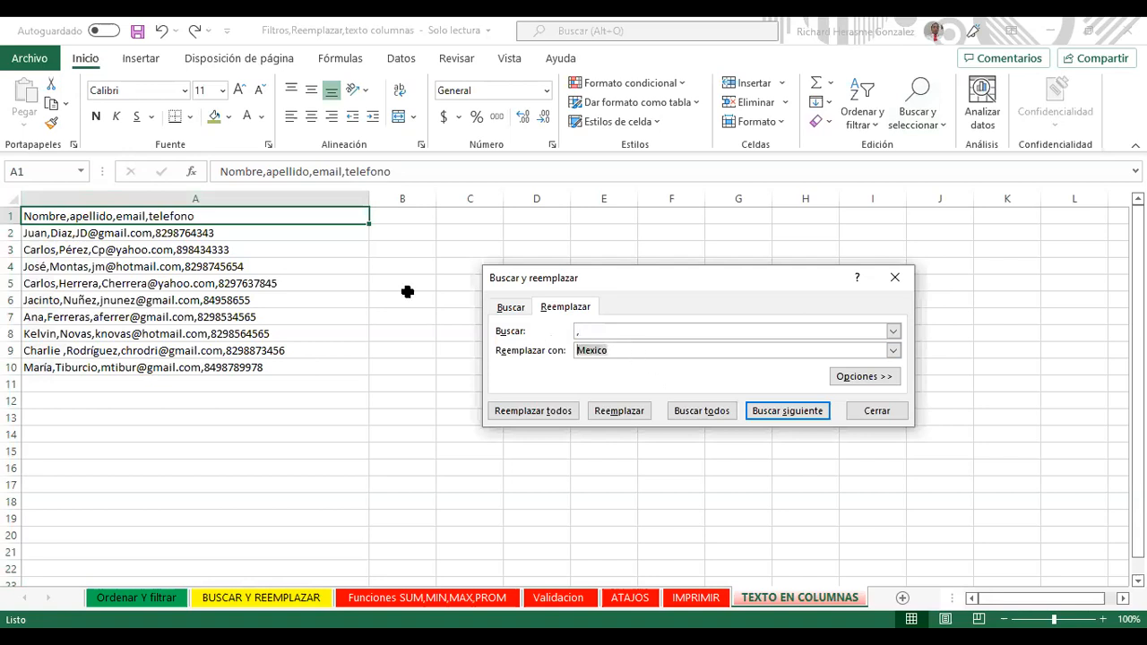
pyautogui.write('-')
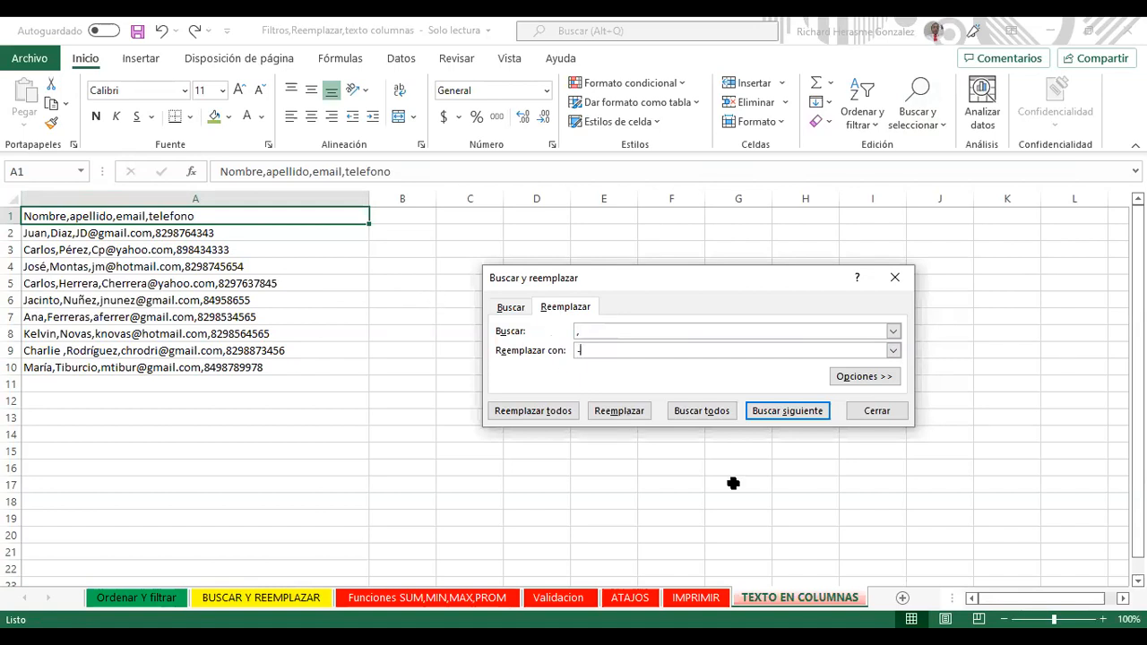
pyautogui.click(686, 413)
pyautogui.click(551, 410)
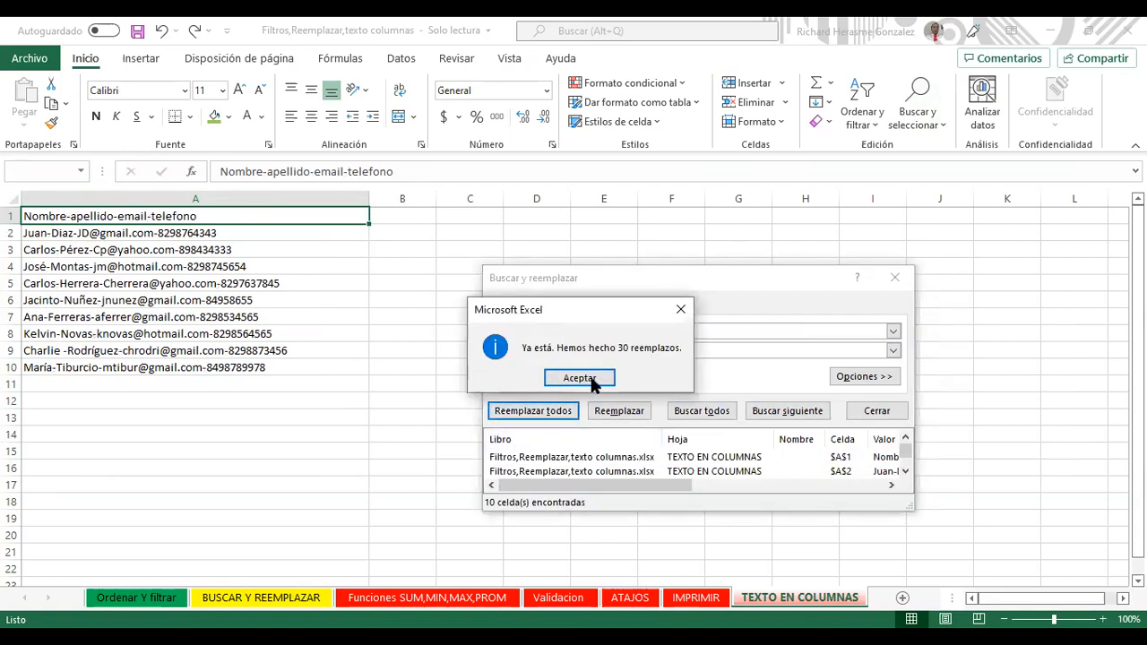
pyautogui.click(589, 377)
pyautogui.click(895, 277)
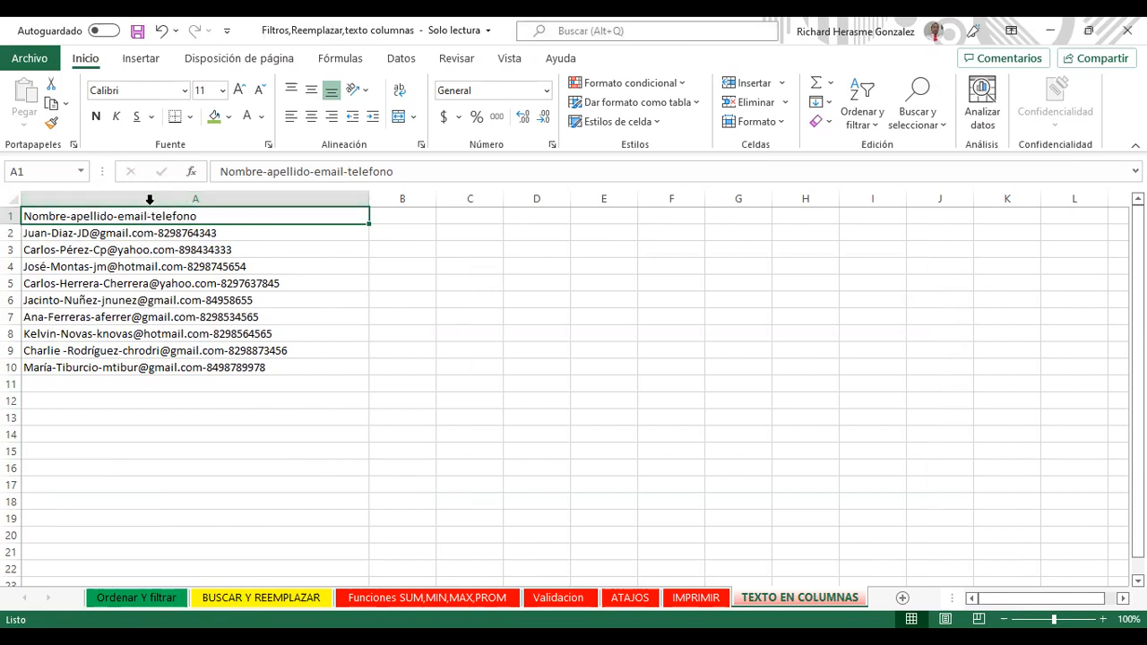
# Step: Start Texto en columnas on column A as delimited and enable the Otro separator
pyautogui.click(149, 198)
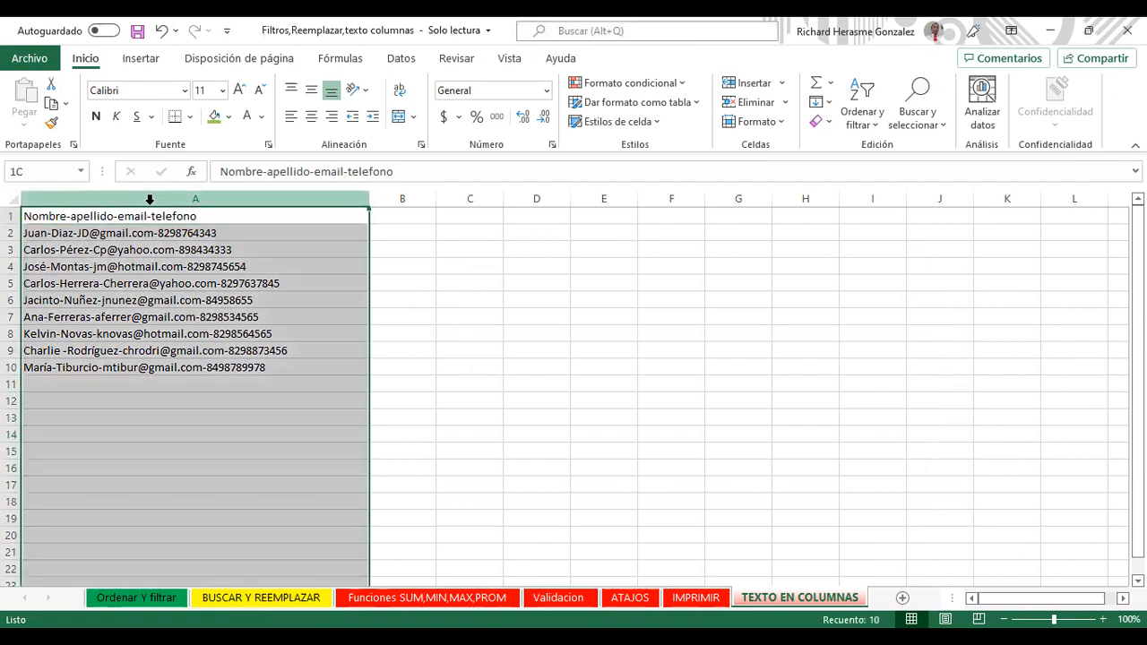
pyautogui.click(394, 59)
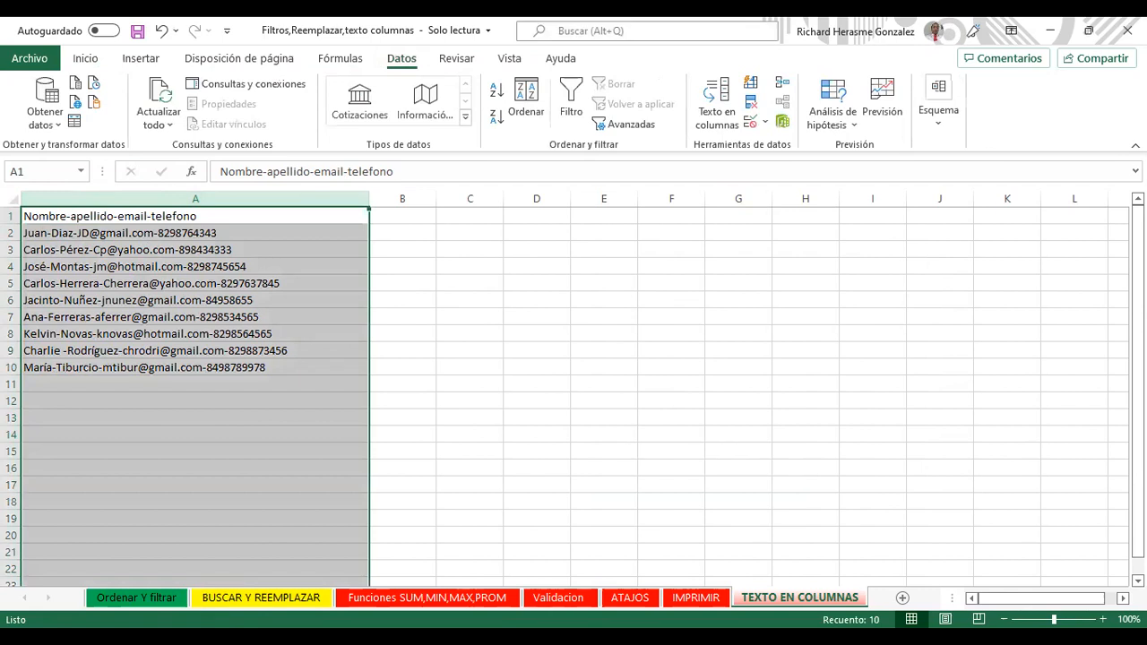
pyautogui.click(717, 104)
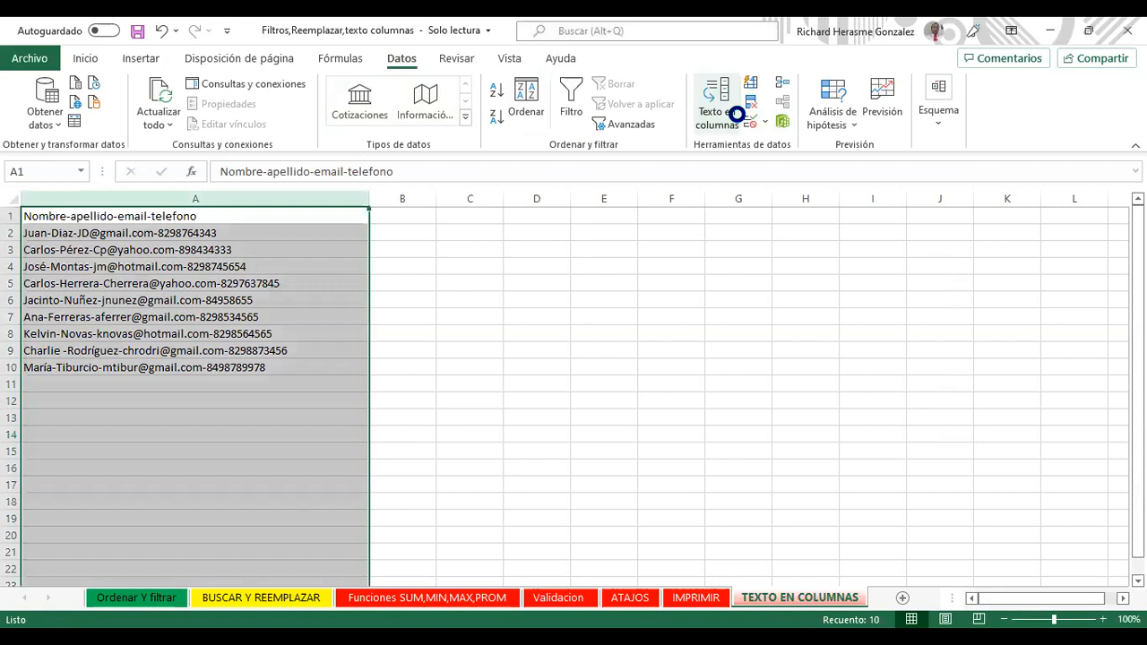
pyautogui.press('Return')
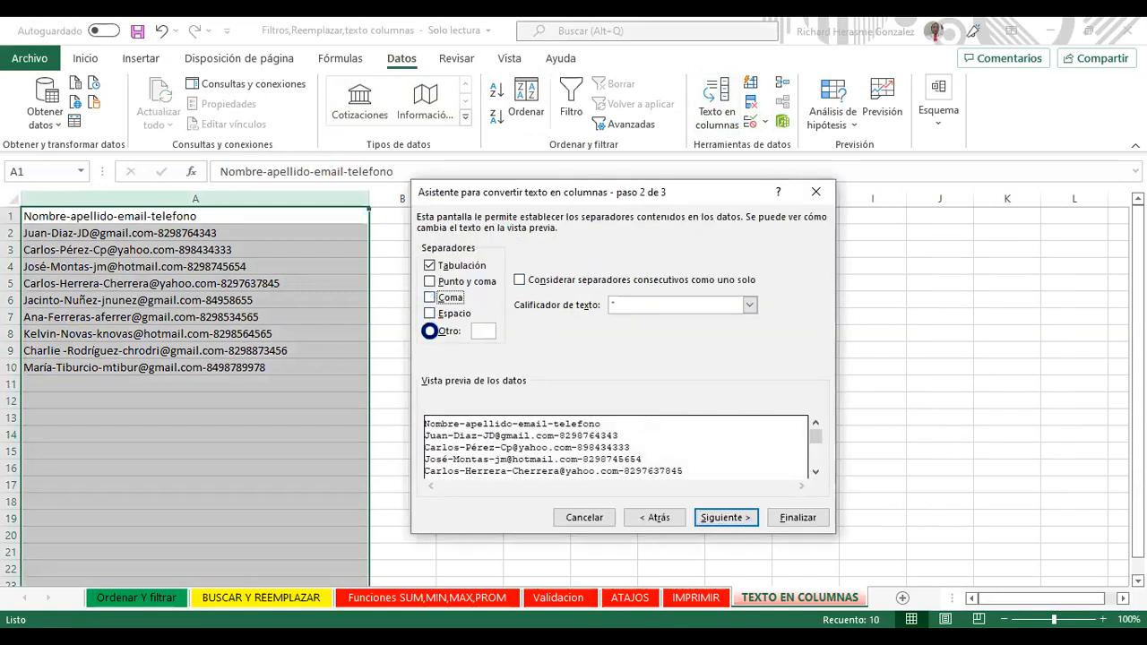
pyautogui.click(458, 332)
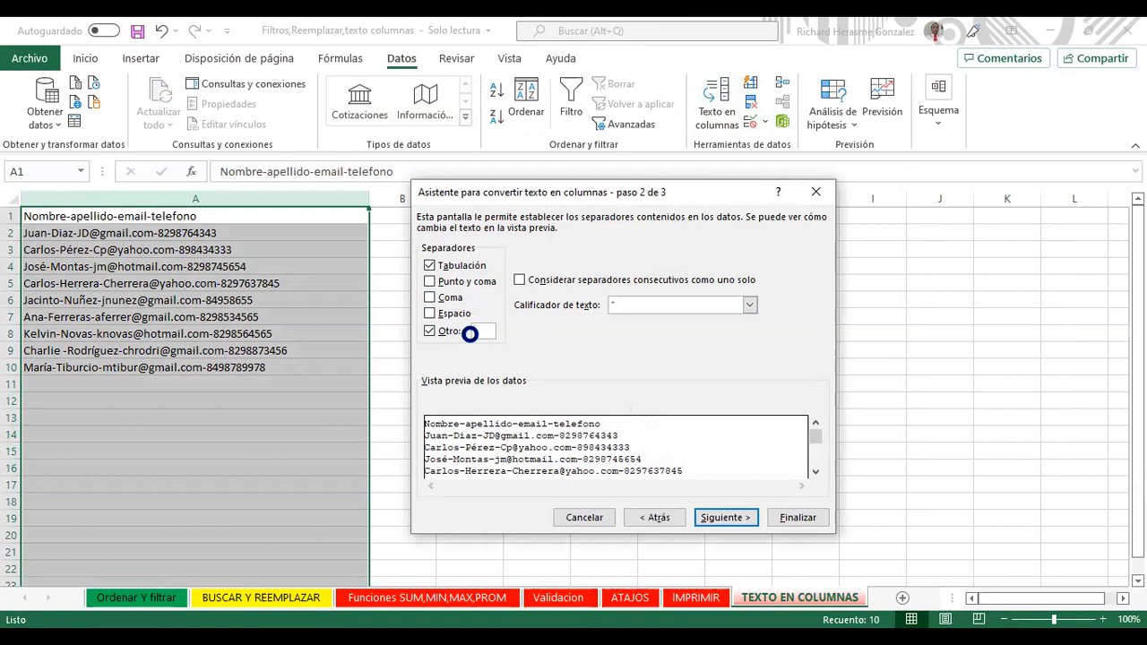
# Step: Set '-' as the custom separator and finish splitting into columns A–D
pyautogui.write('-')
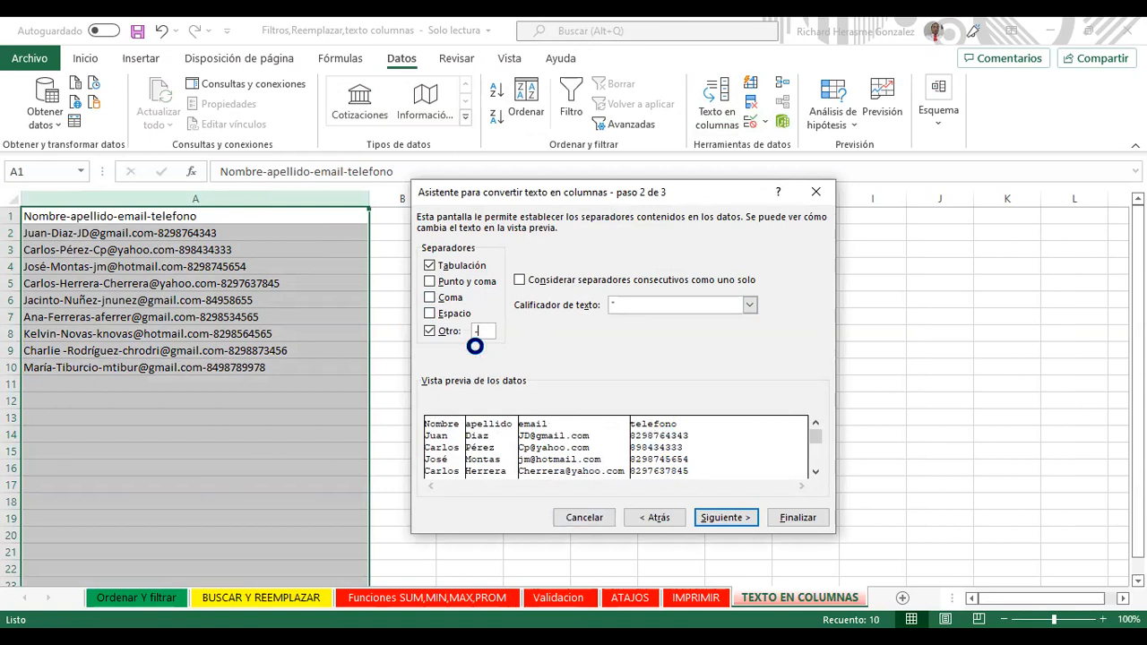
pyautogui.press('BackSpace')
pyautogui.write('.')
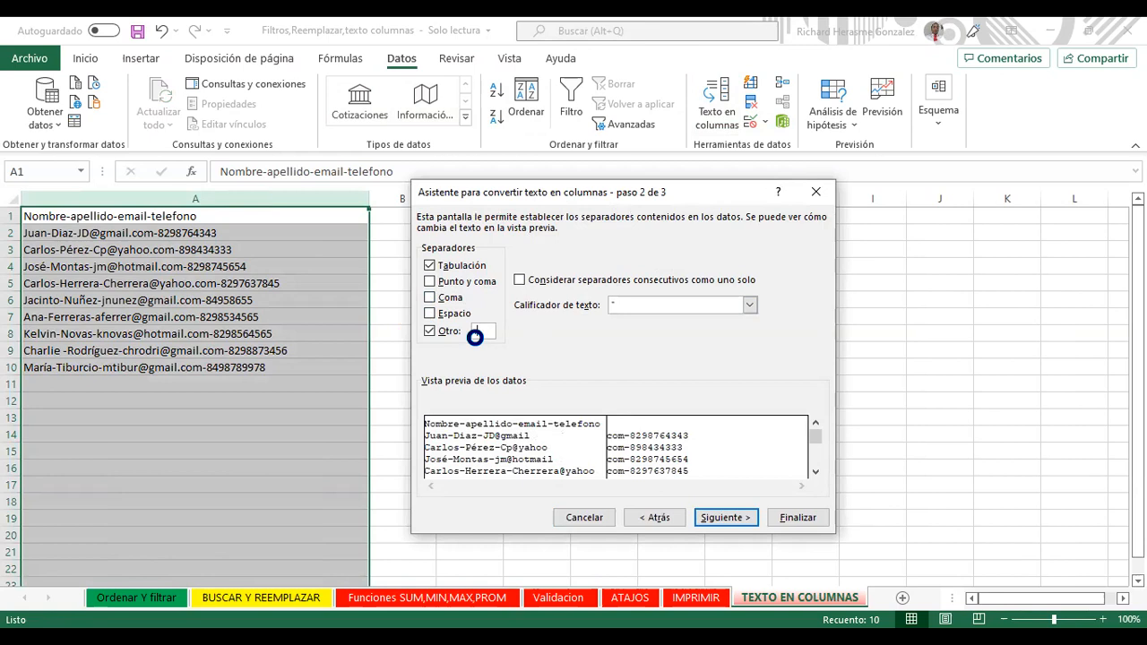
pyautogui.press('BackSpace')
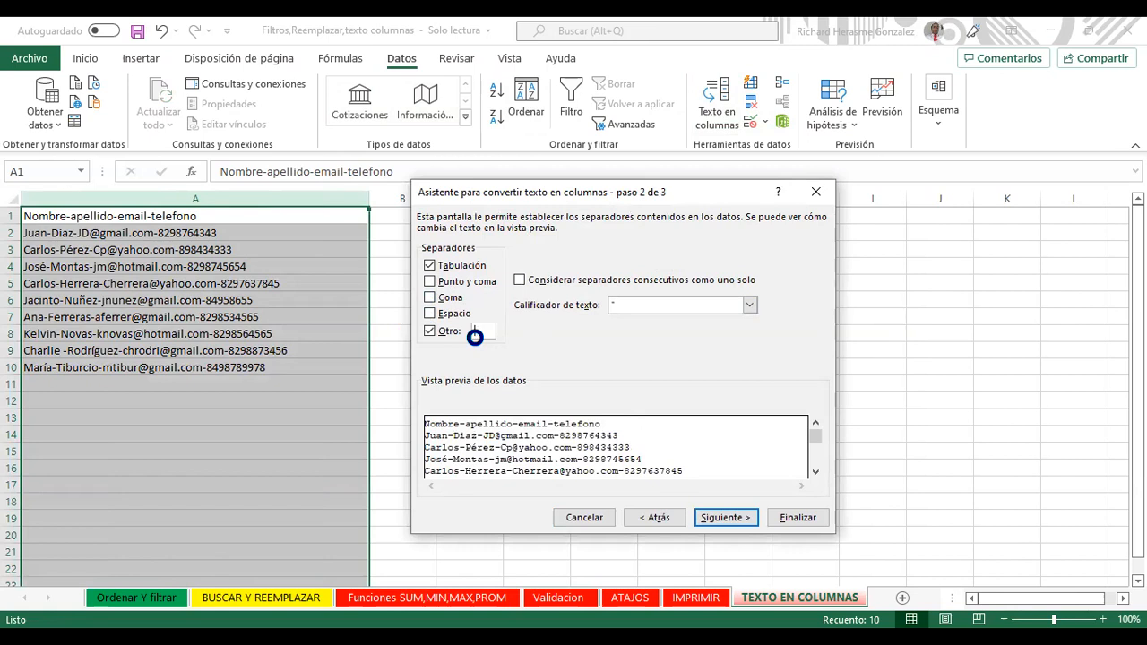
pyautogui.write(':')
pyautogui.write('-')
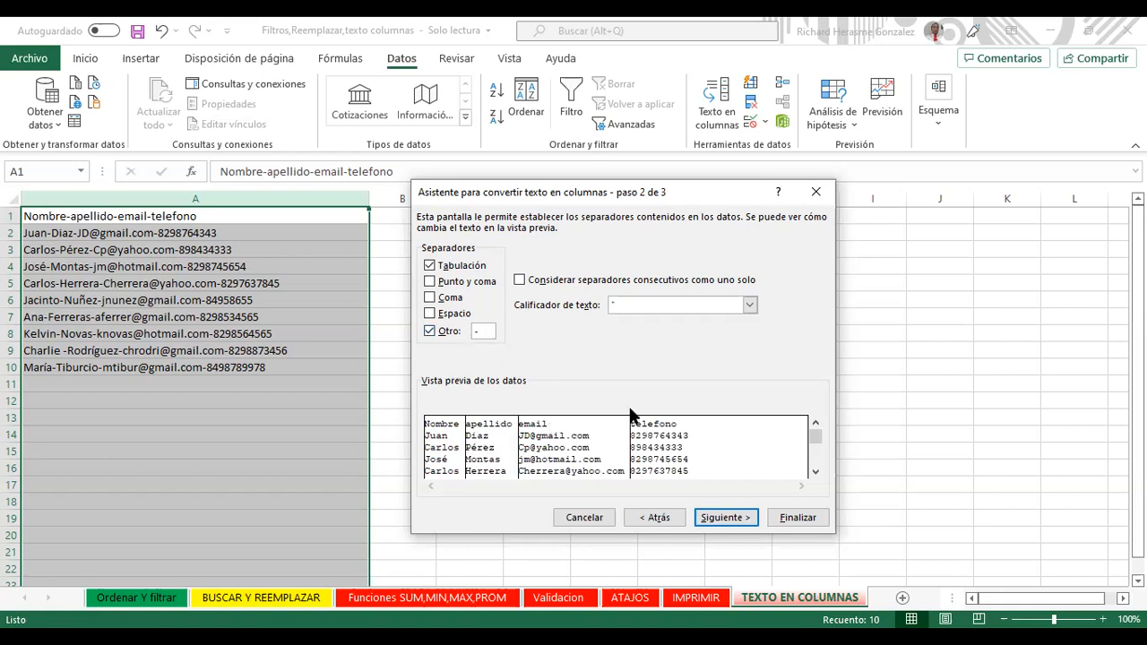
pyautogui.press('Return')
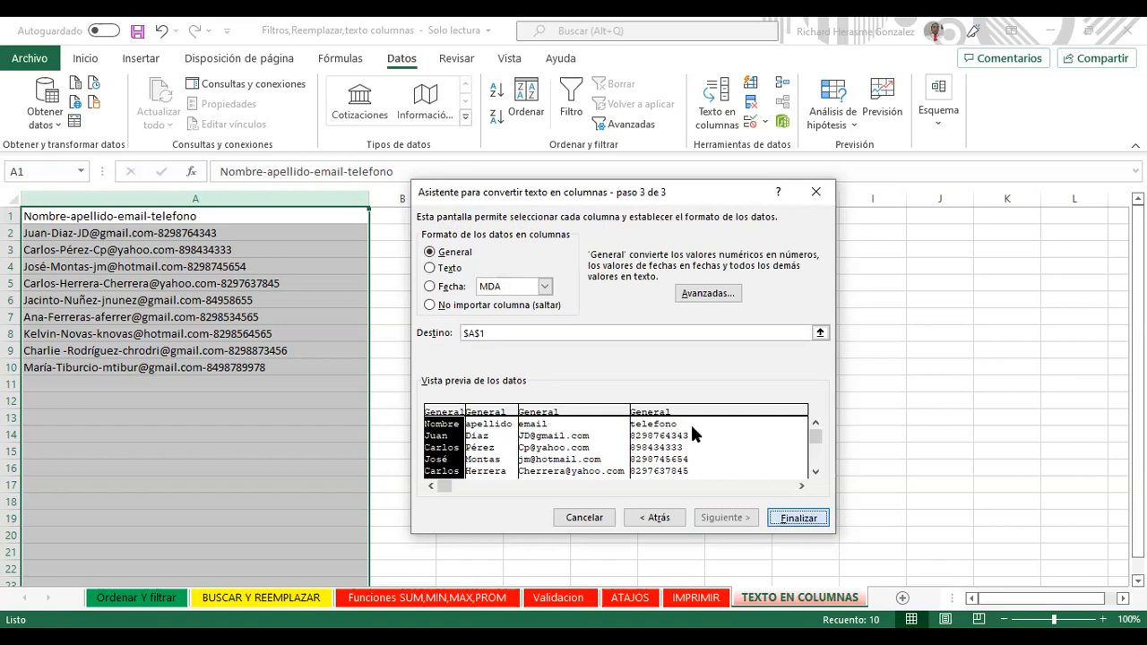
pyautogui.press('Return')
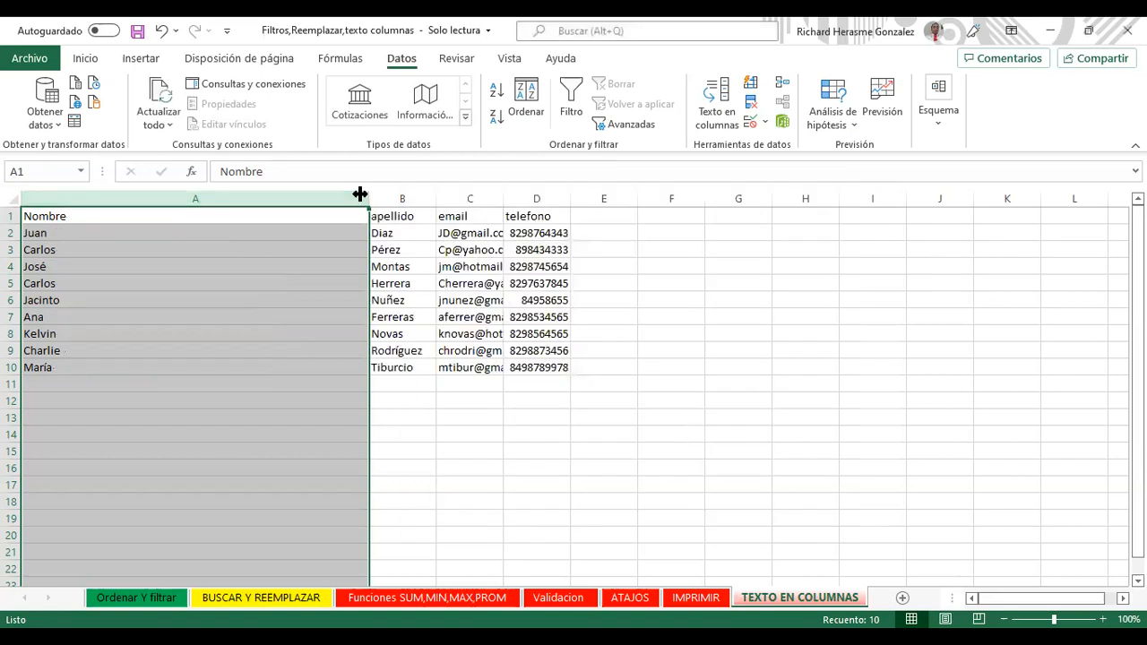
# Step: Drag column A's right header border left toward the width of the first names
pyautogui.moveTo(359, 194); pyautogui.dragTo(118, 186)
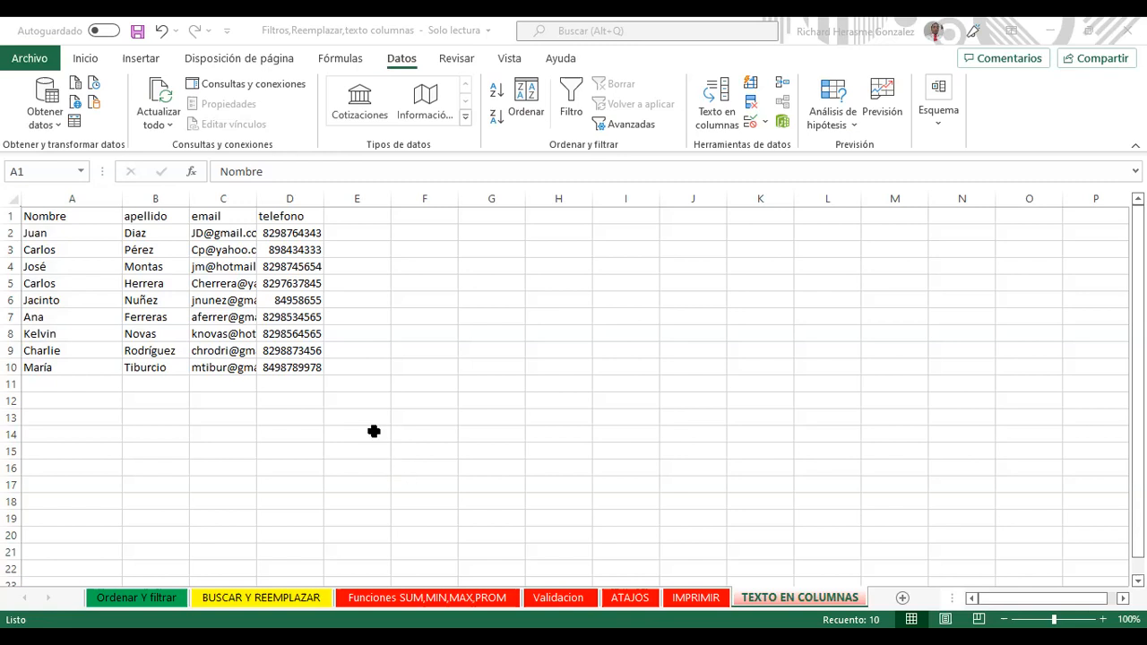
# Step: AutoFit column A to the first names and column C to the full email addresses
pyautogui.hotkey('ctrl', 'space')
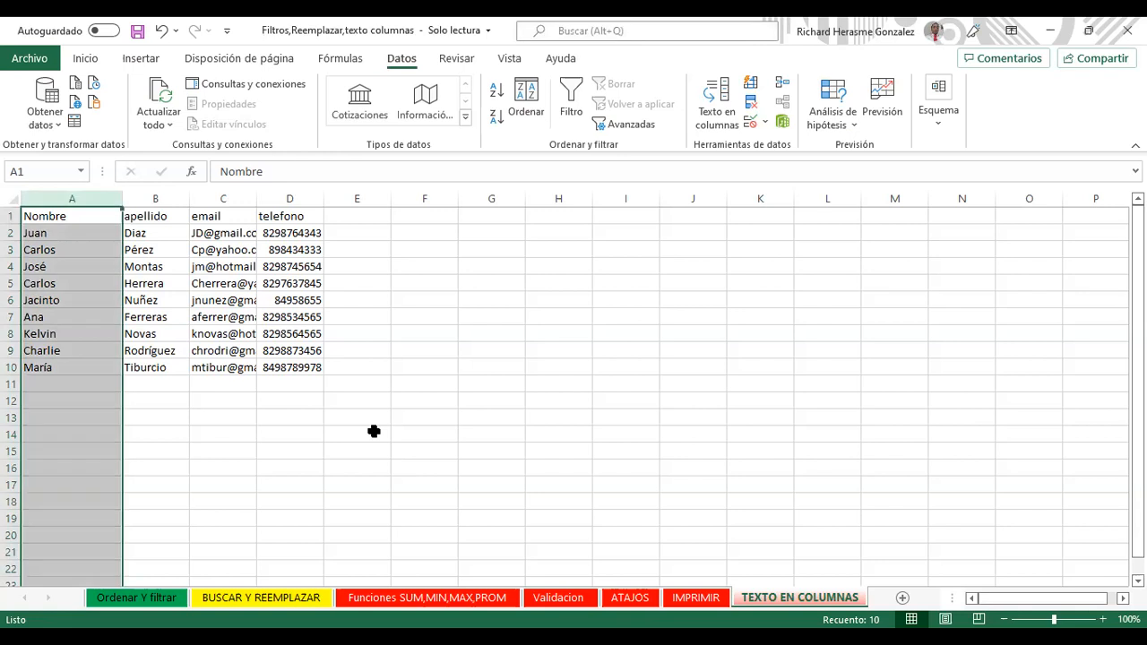
pyautogui.doubleClick(123, 199)
pyautogui.click(127, 197)
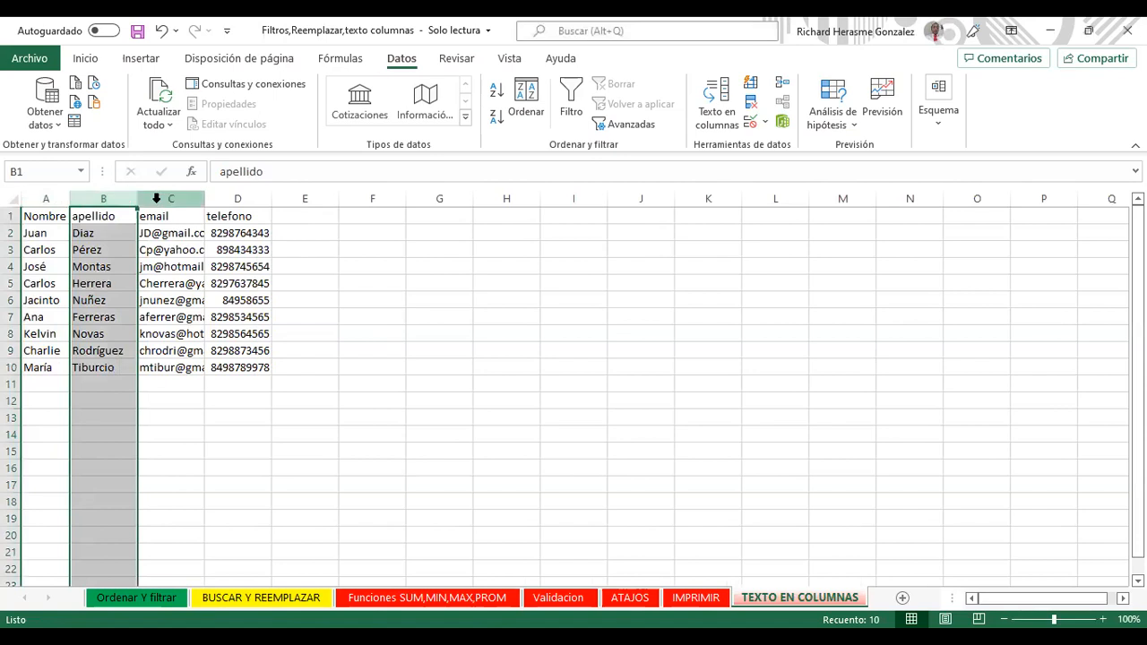
pyautogui.click(156, 198)
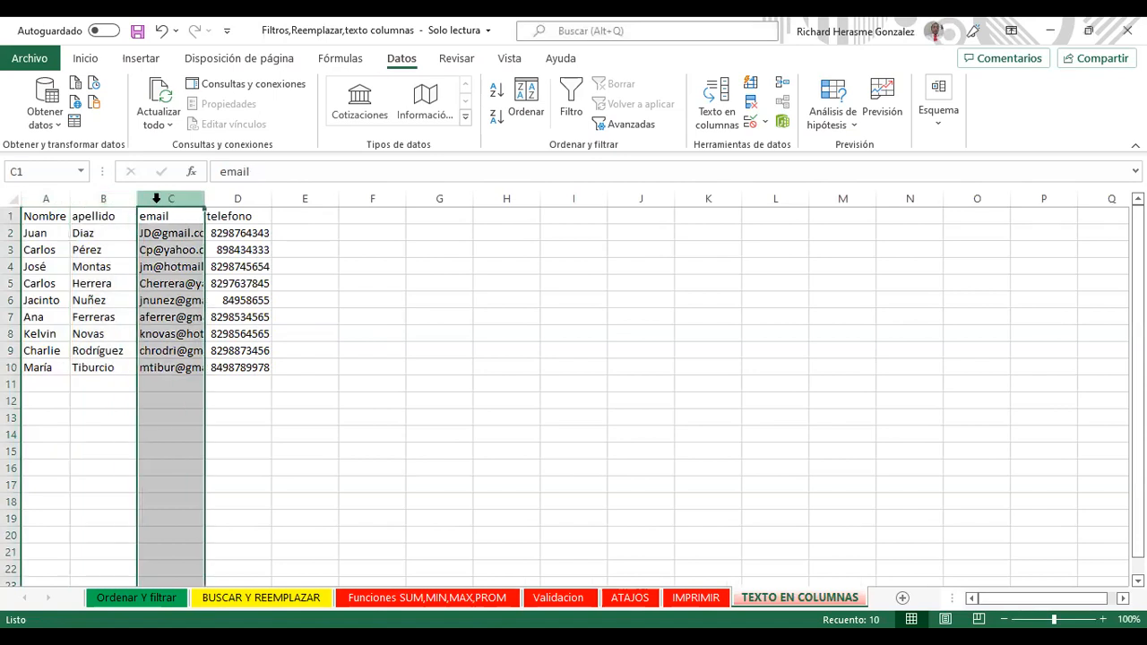
pyautogui.doubleClick(205, 198)
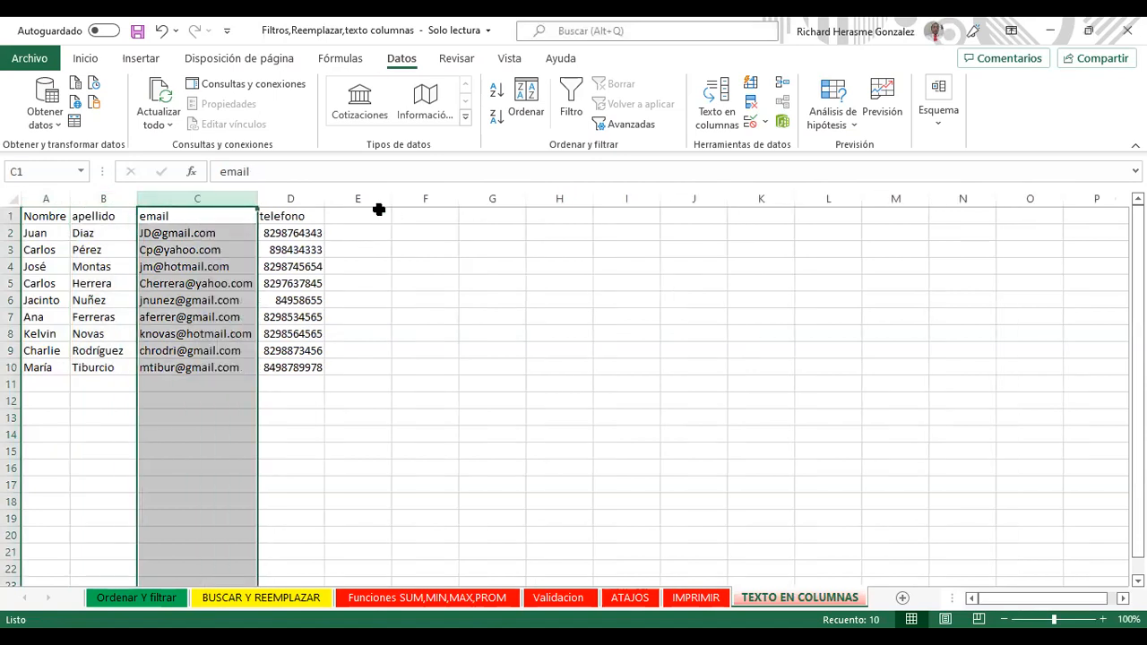